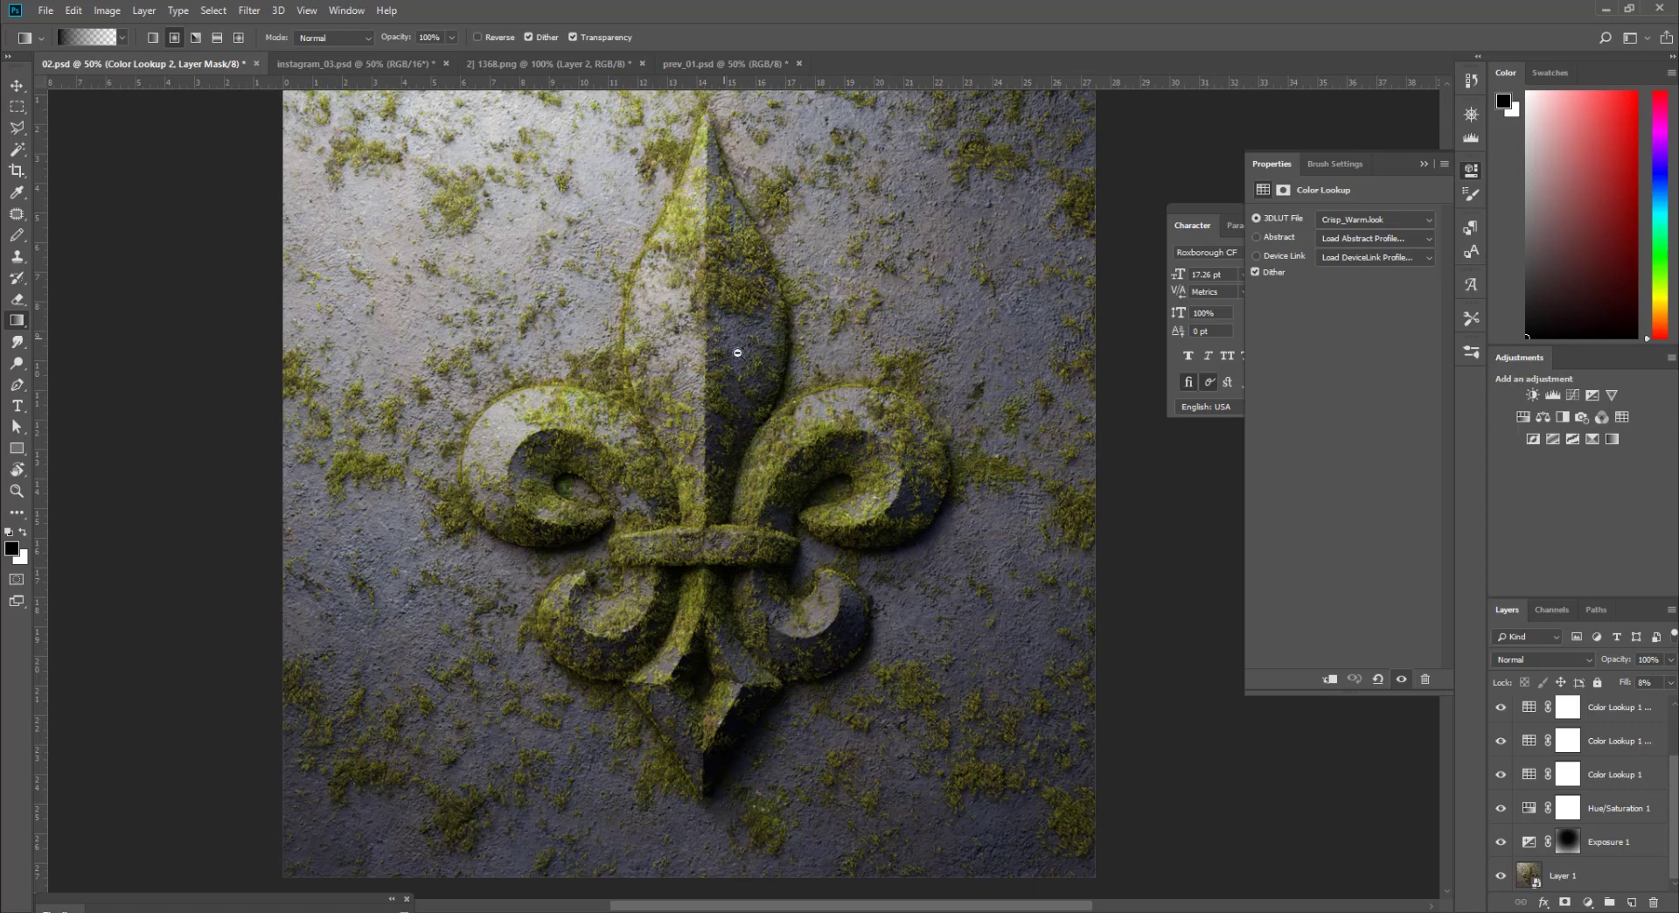
key("v")
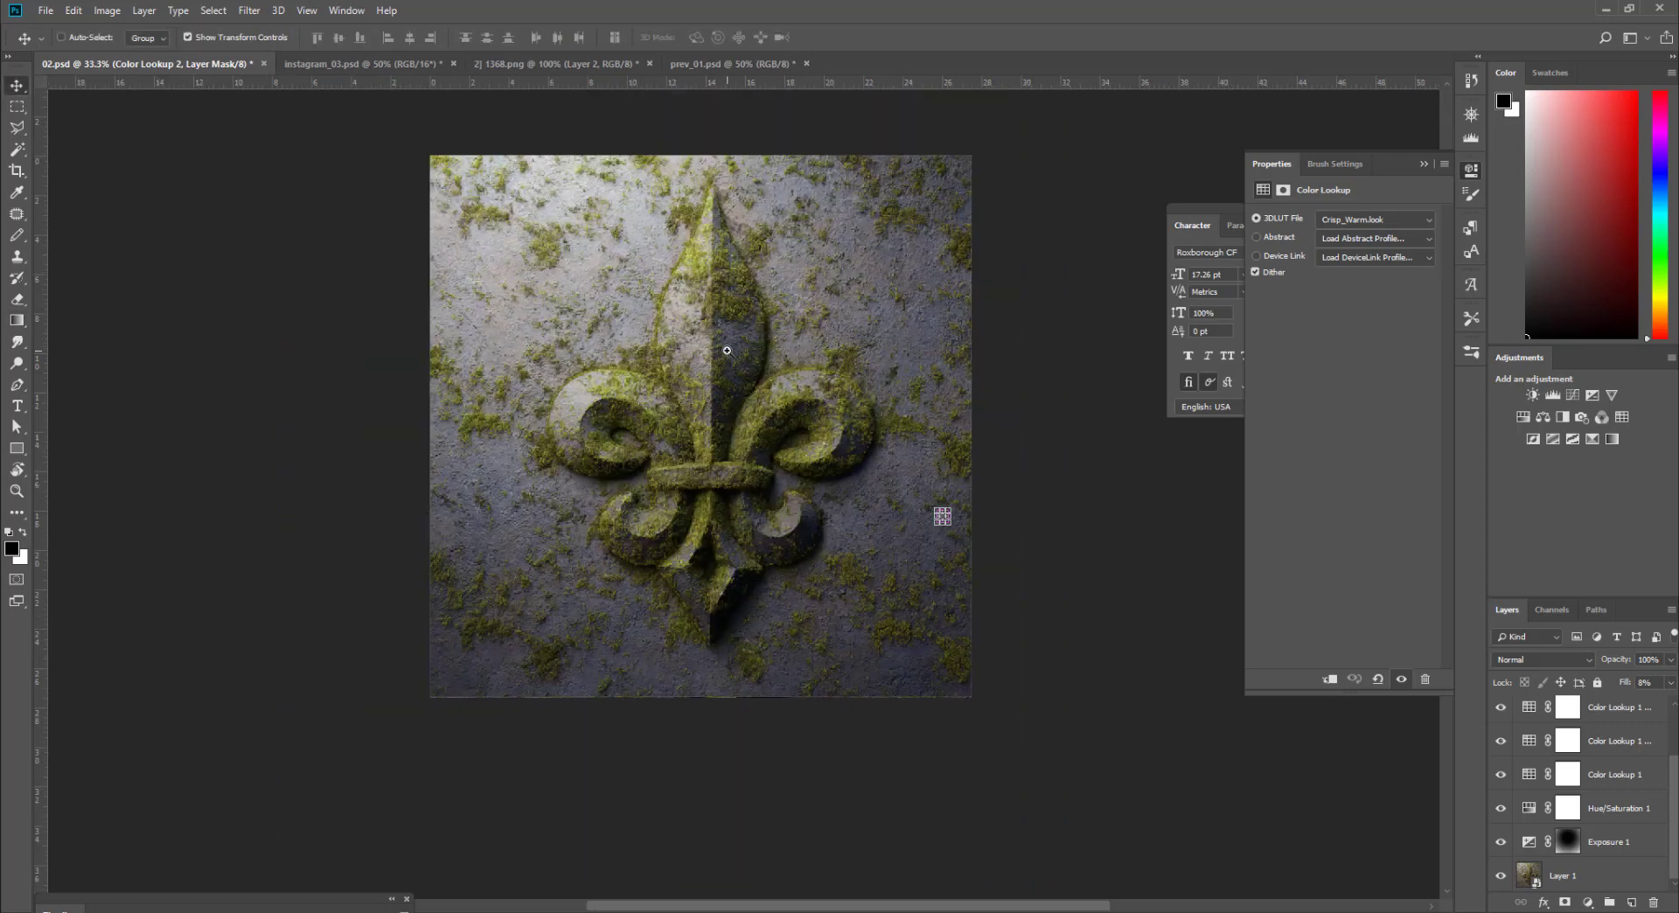
key("ctrl+plus")
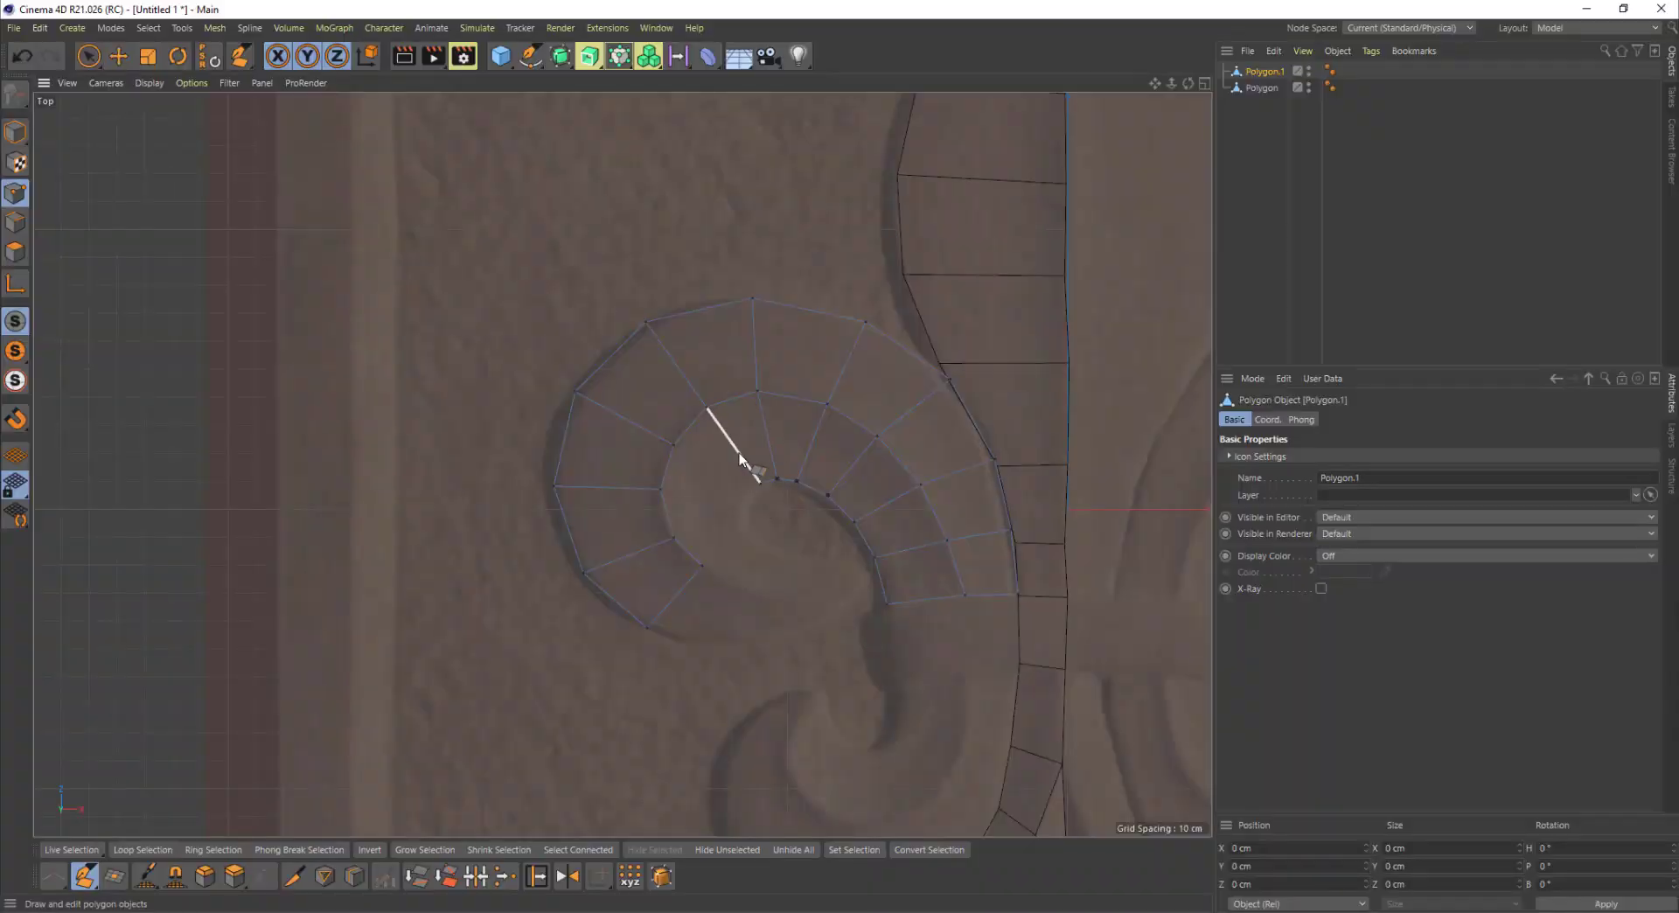
Step: Extend the polygon strip around the inner curl of the fleur-de-lis's left scroll by extruding its edges with the Polygon Pen
left_click_drag(739, 453, 712, 469, "ctrl")
left_click_drag(713, 469, 704, 497, "ctrl")
left_click_drag(704, 498, 717, 547, "ctrl")
middle_click_drag(717, 547, 638, 479, "alt")
left_click_drag(606, 537, 658, 560, "ctrl")
left_click_drag(671, 496, 766, 546, "ctrl")
middle_click_drag(682, 577, 623, 465, "alt")
left_click_drag(853, 415, 853, 482, "ctrl")
mouse_move(826, 649)
left_mouse_down("ctrl")
mouse_move(813, 588)
mouse_move(691, 672)
mouse_move(612, 695)
left_mouse_up("ctrl")
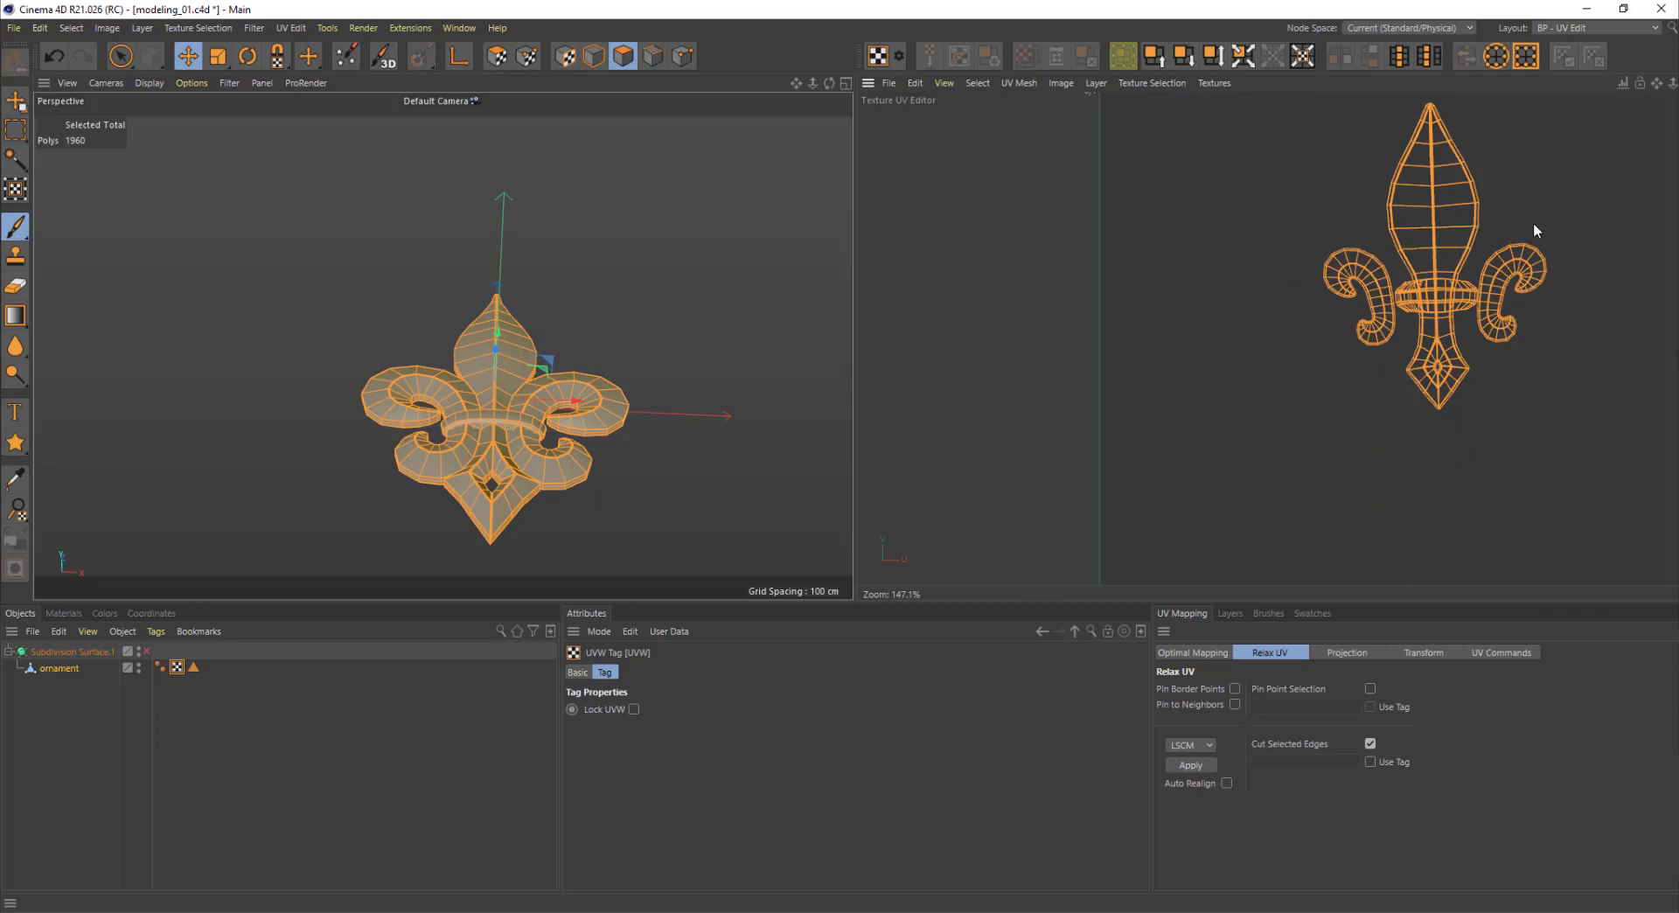
Step: Realign the ornament's UV islands with optimal mapping, using Equalize Island Size and 2% spacing
left_click(1193, 653)
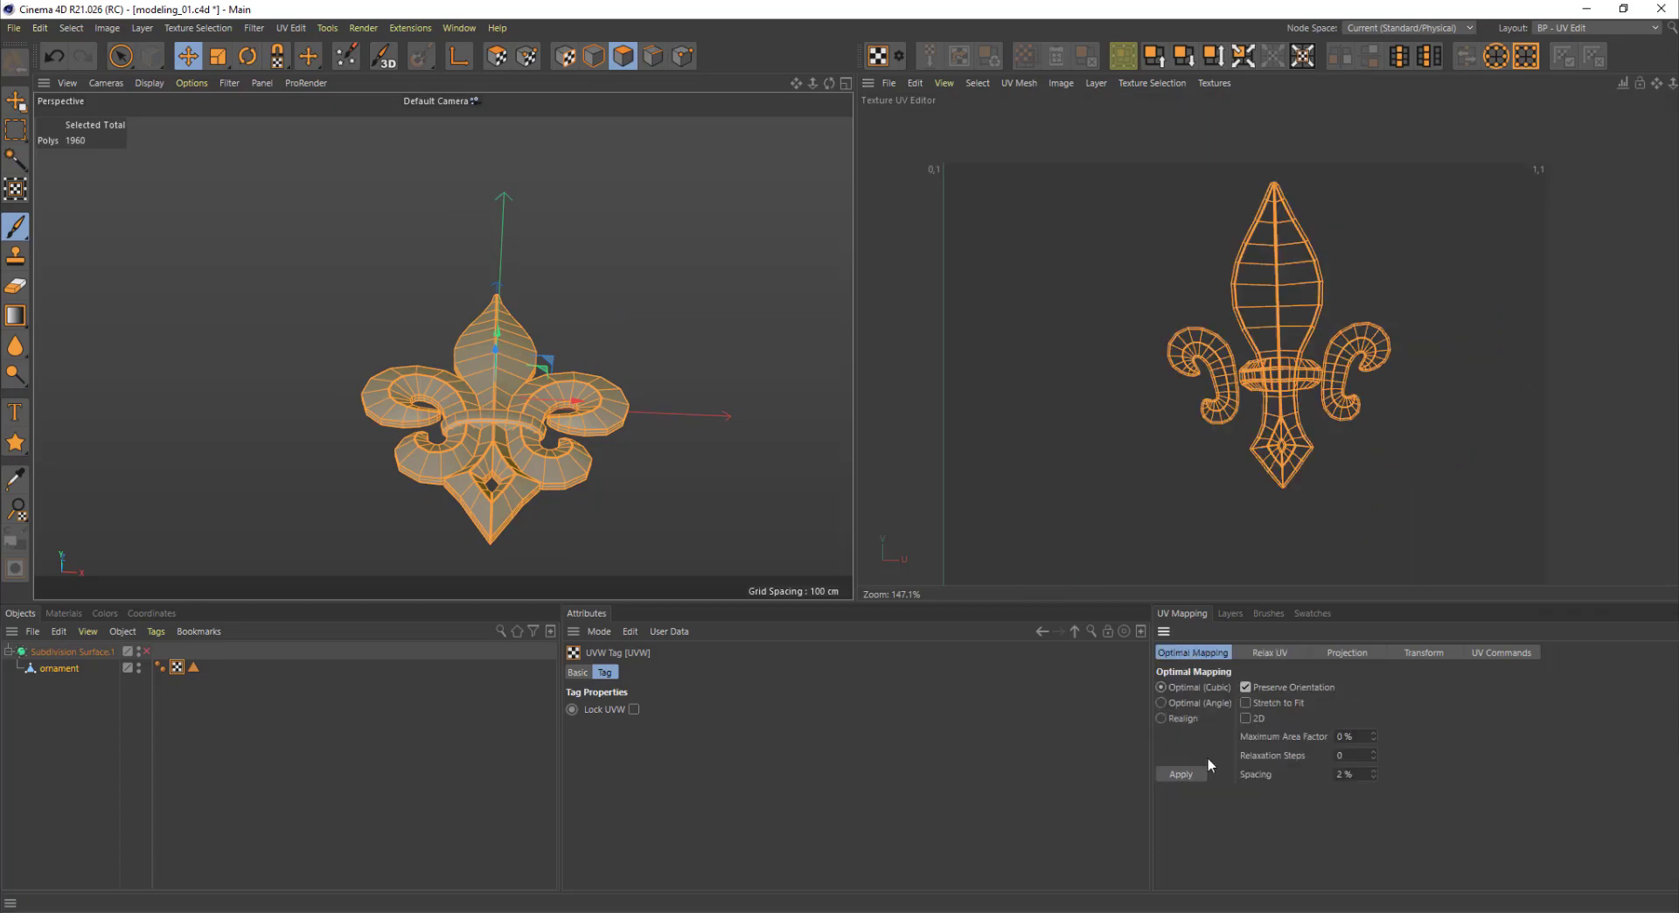
left_click(1199, 780)
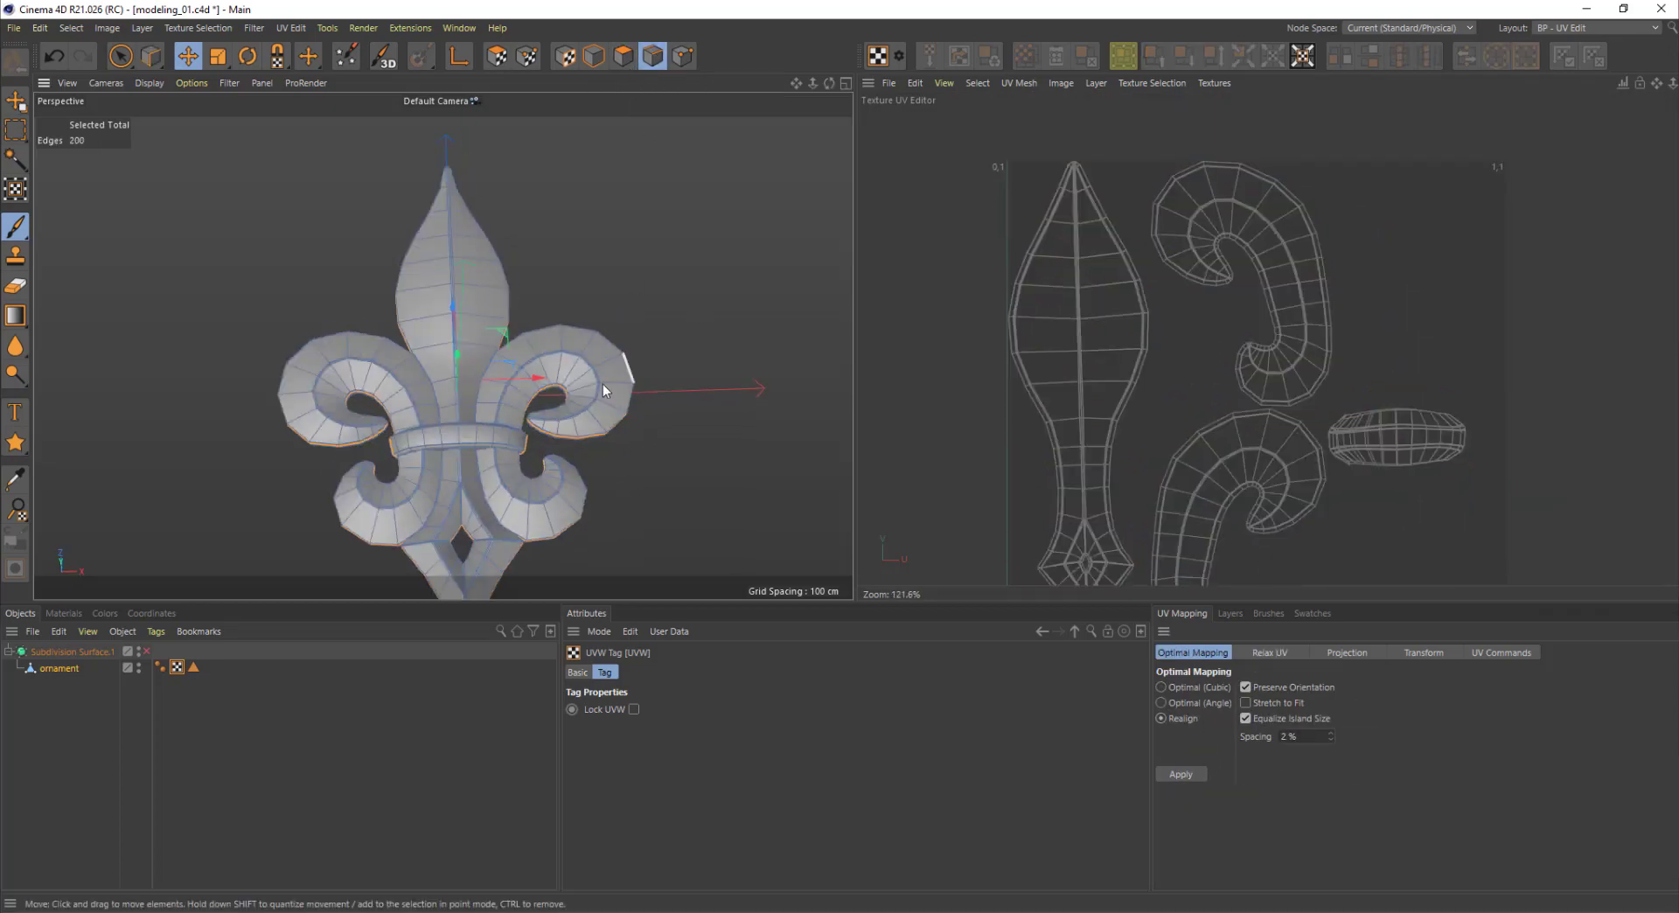
Step: Select all polygons of the ornament's right scroll with Fill Selection and activate UV Polygon Edit mode
key("u")
key("f")
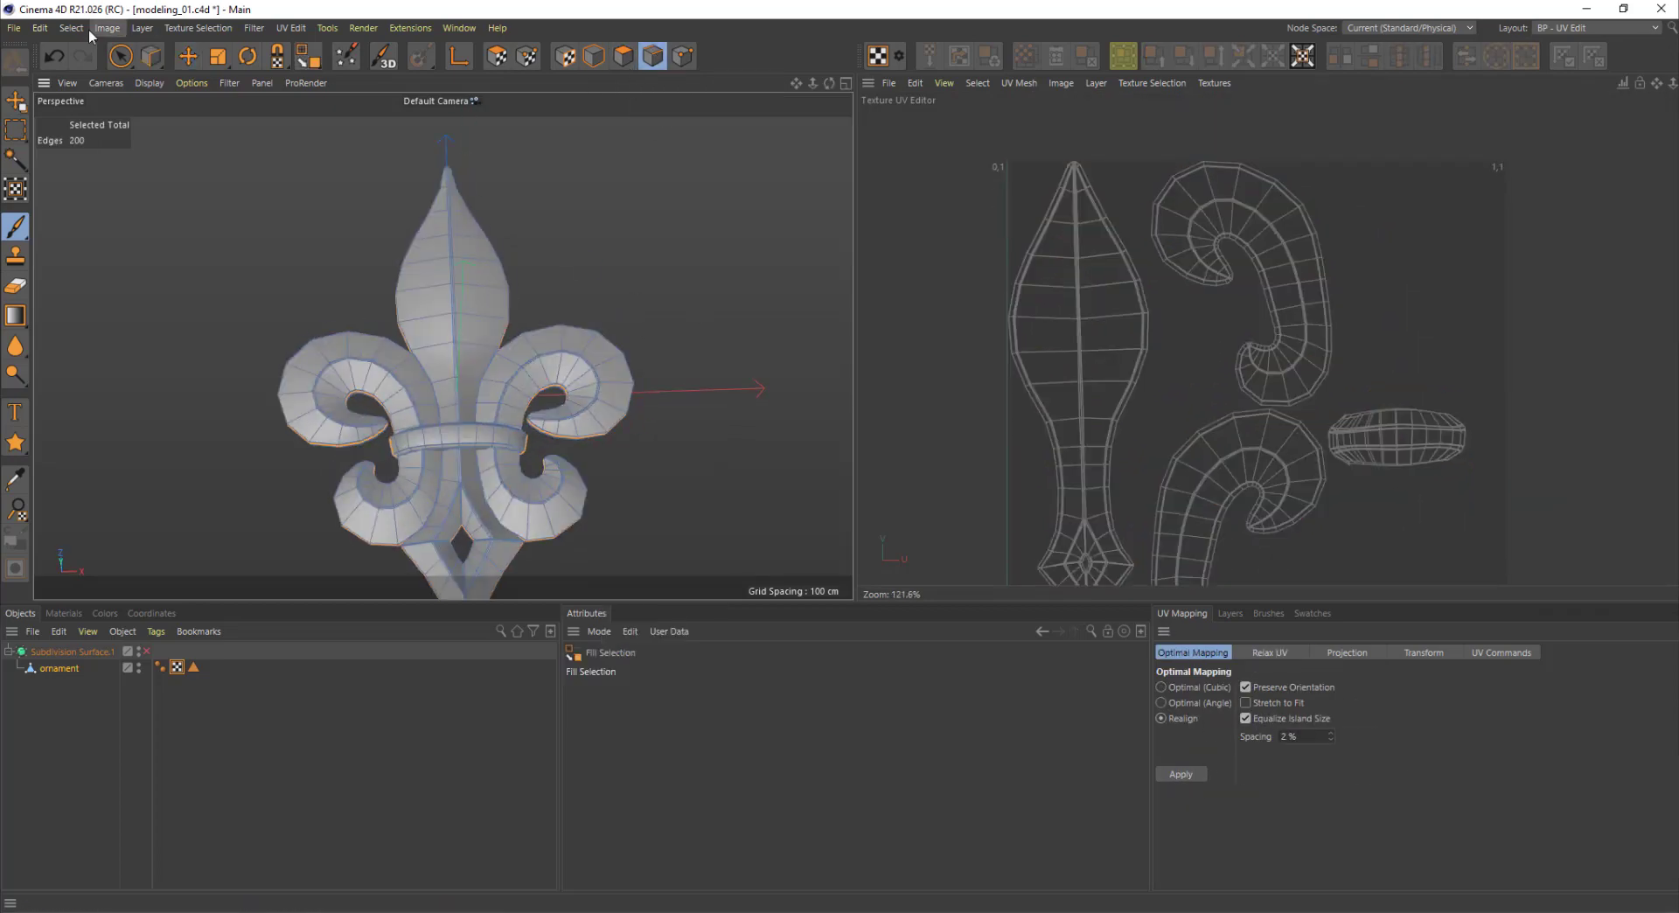
left_click(77, 28)
left_click(617, 398)
key("e")
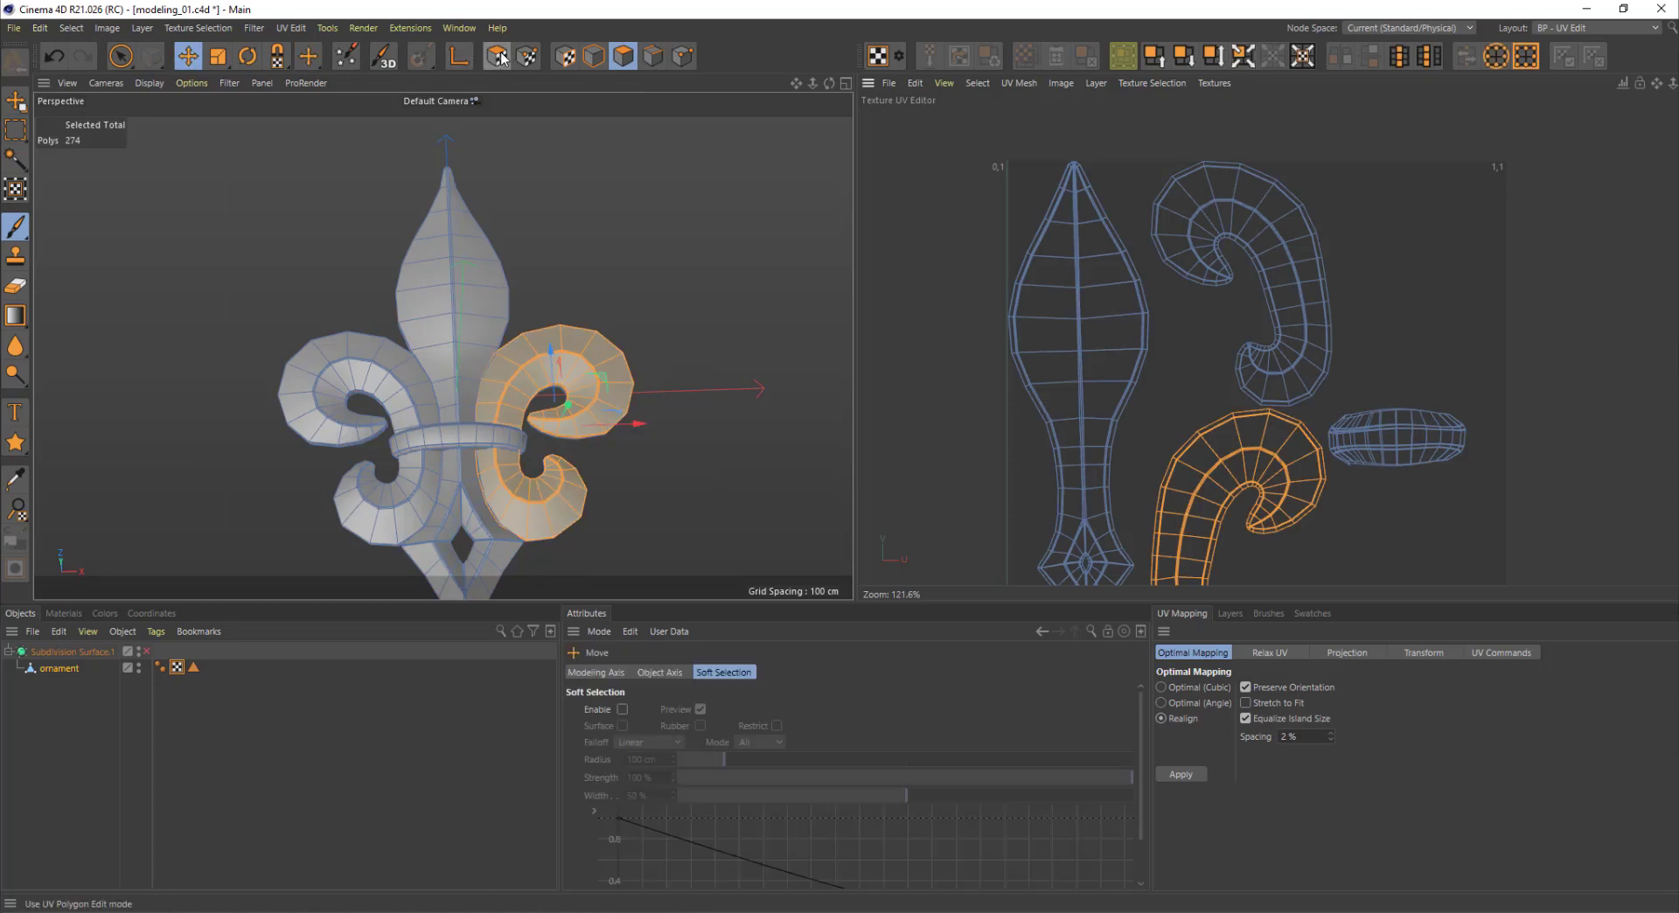
left_click(497, 56)
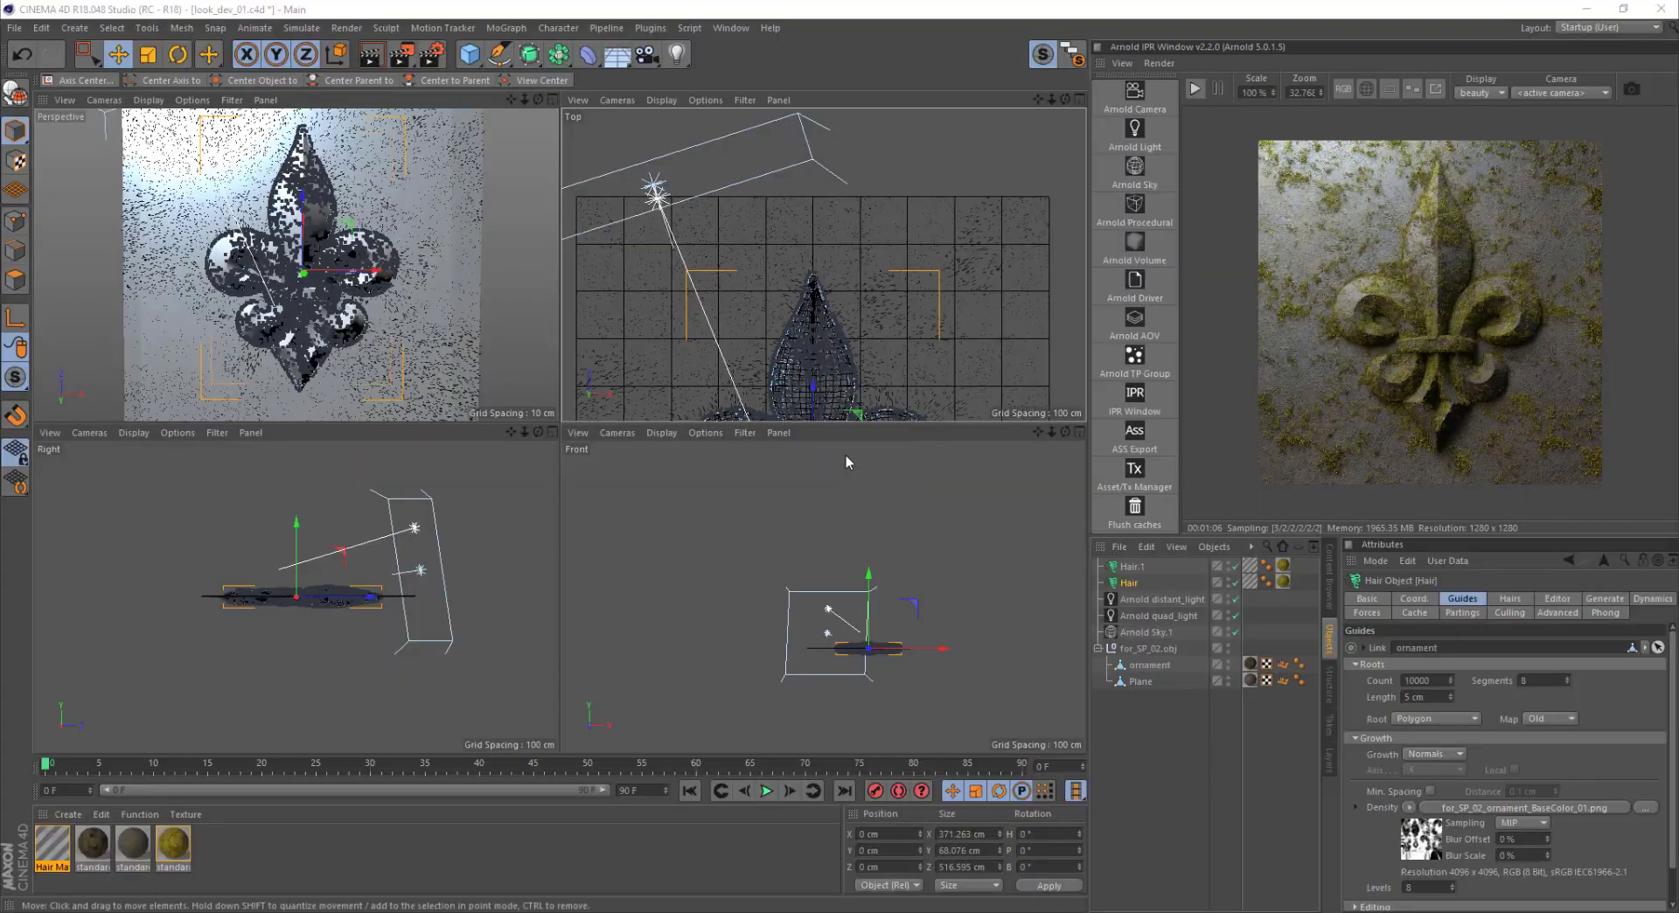
middle_click_drag(467, 245, 464, 257, "alt")
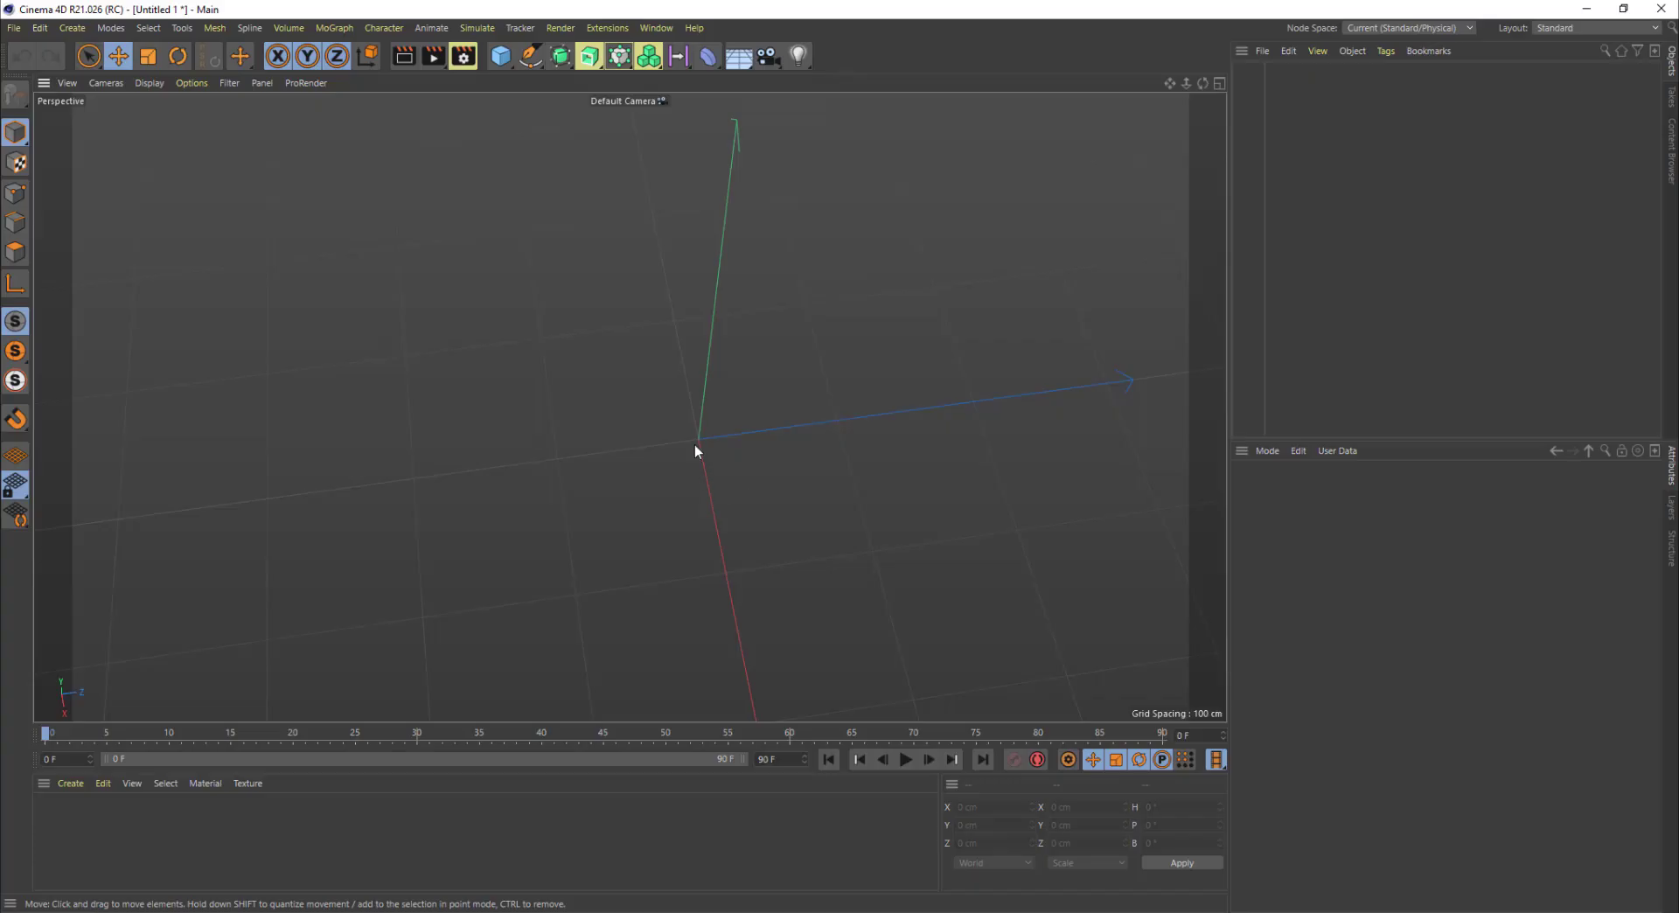
left_click_drag(694, 444, 710, 437, "alt")
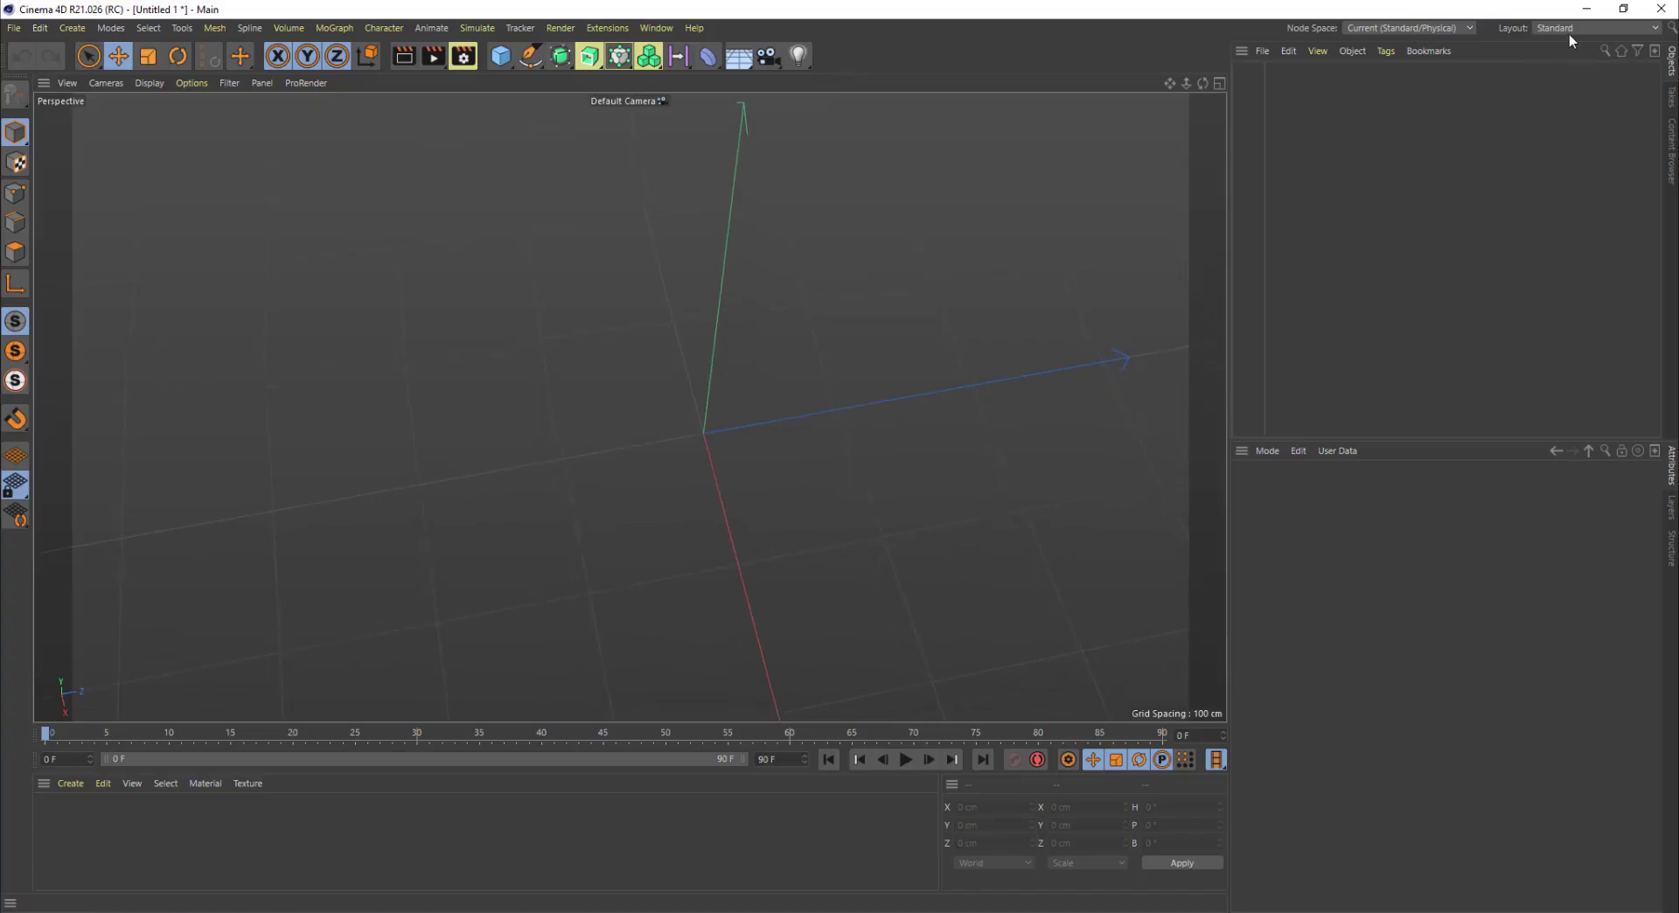
Step: Switch the interface layout to Model
left_click(1635, 29)
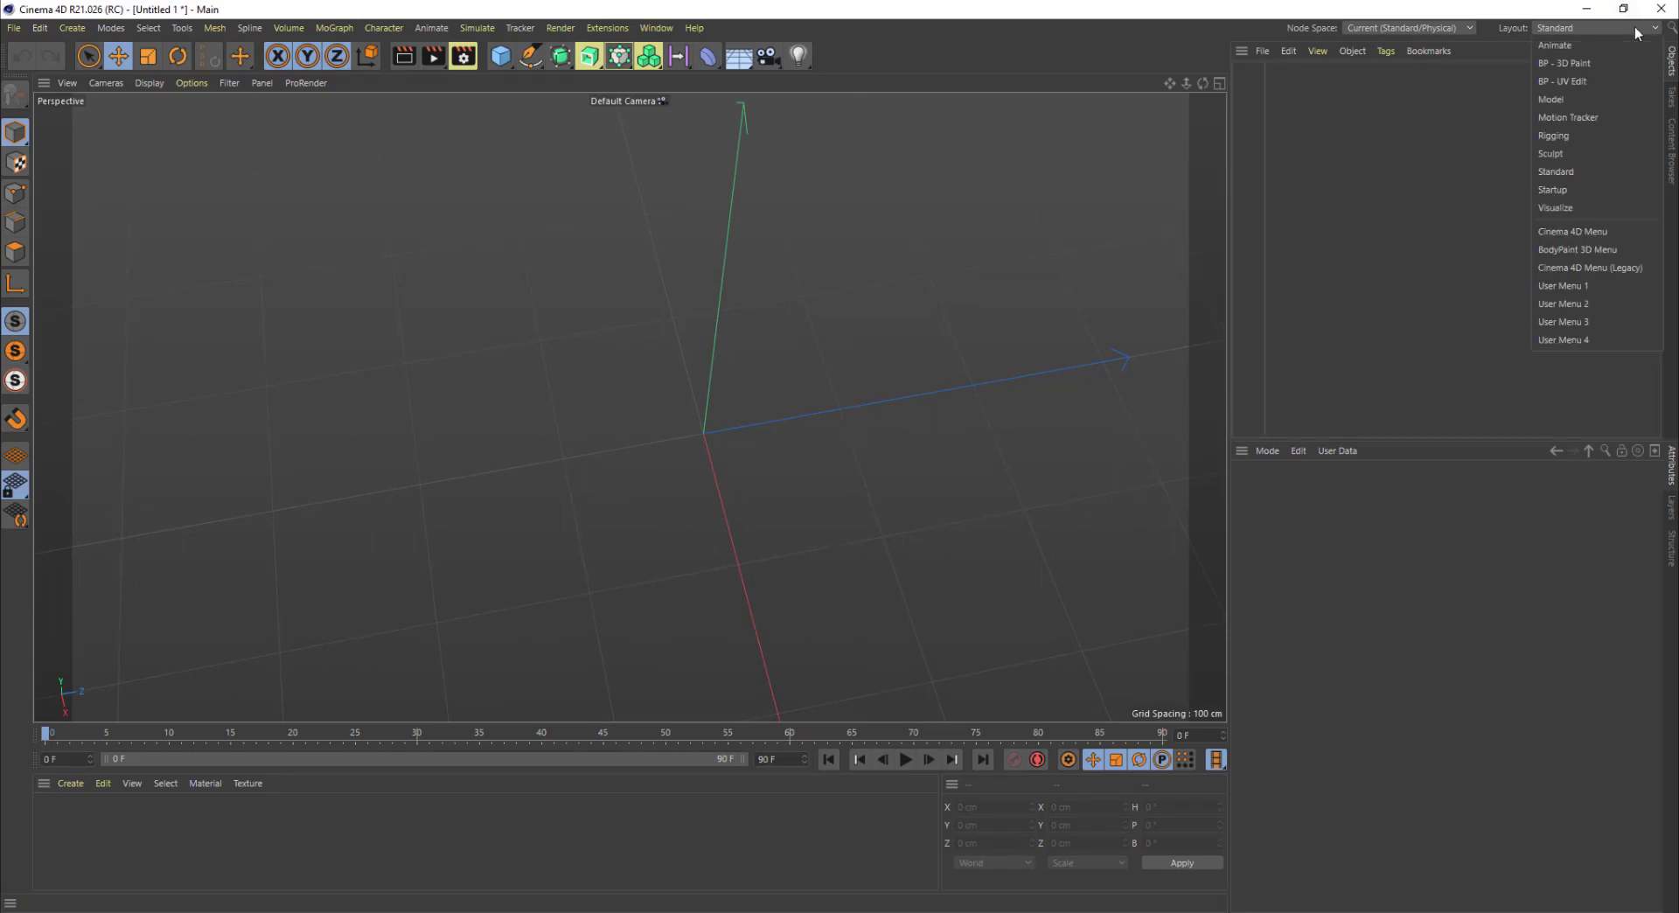
left_click(1555, 100)
left_click_drag(768, 426, 725, 470, "alt")
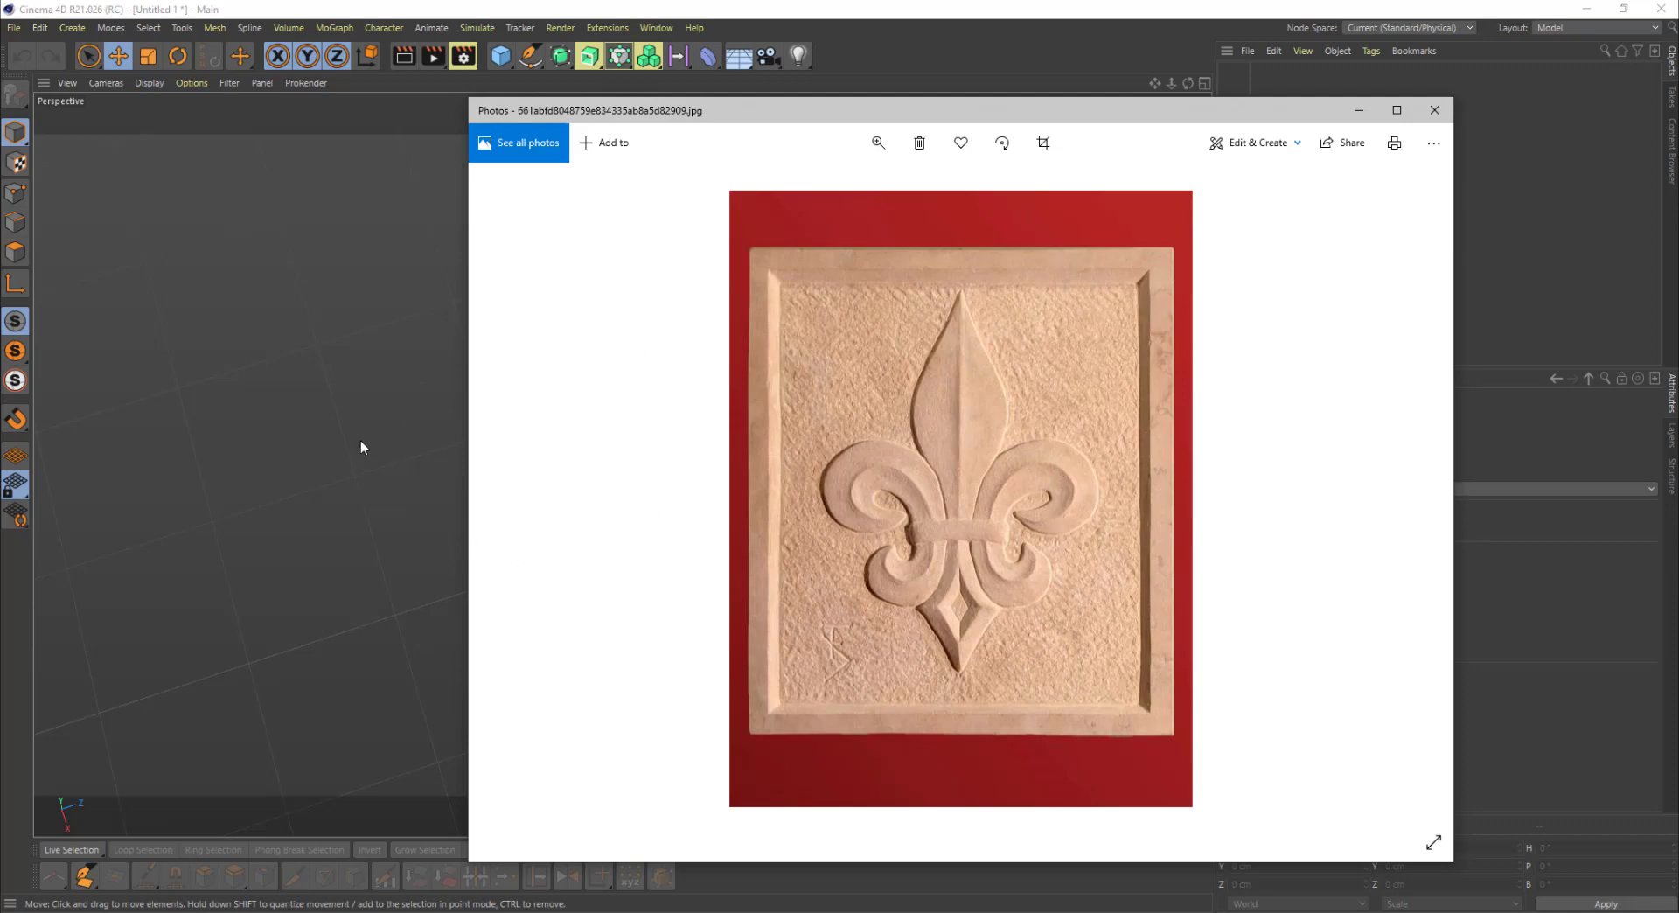
Step: Return to Cinema 4D from the reference photo and show all four viewports
left_click(416, 514)
left_click_drag(857, 369, 811, 492, "alt")
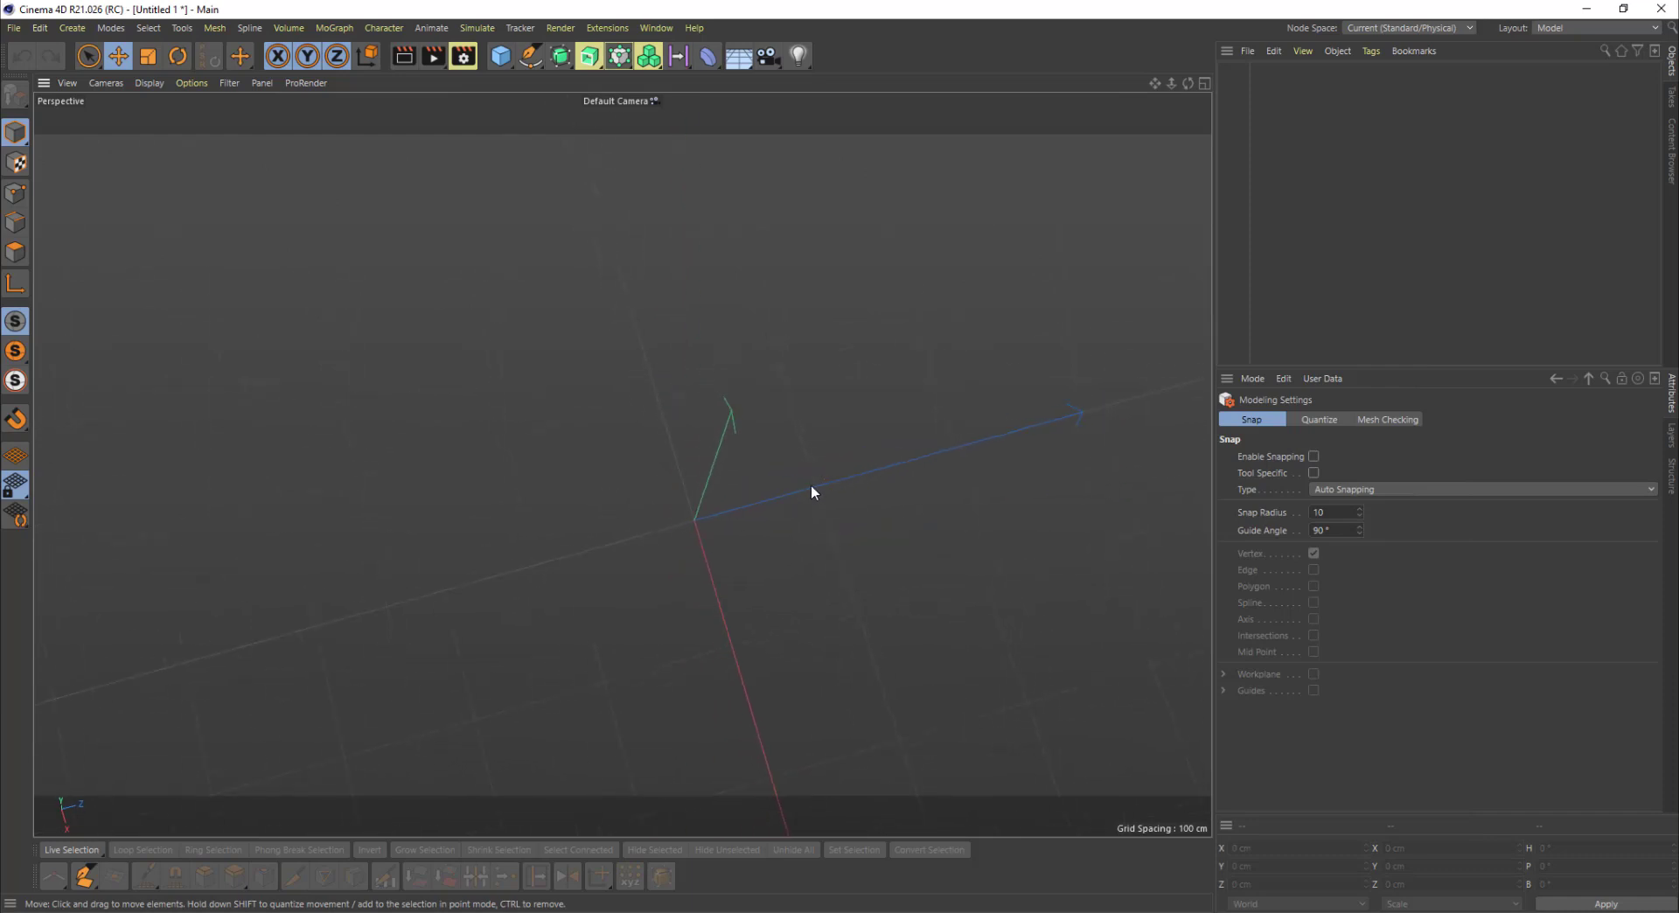
middle_click(728, 462)
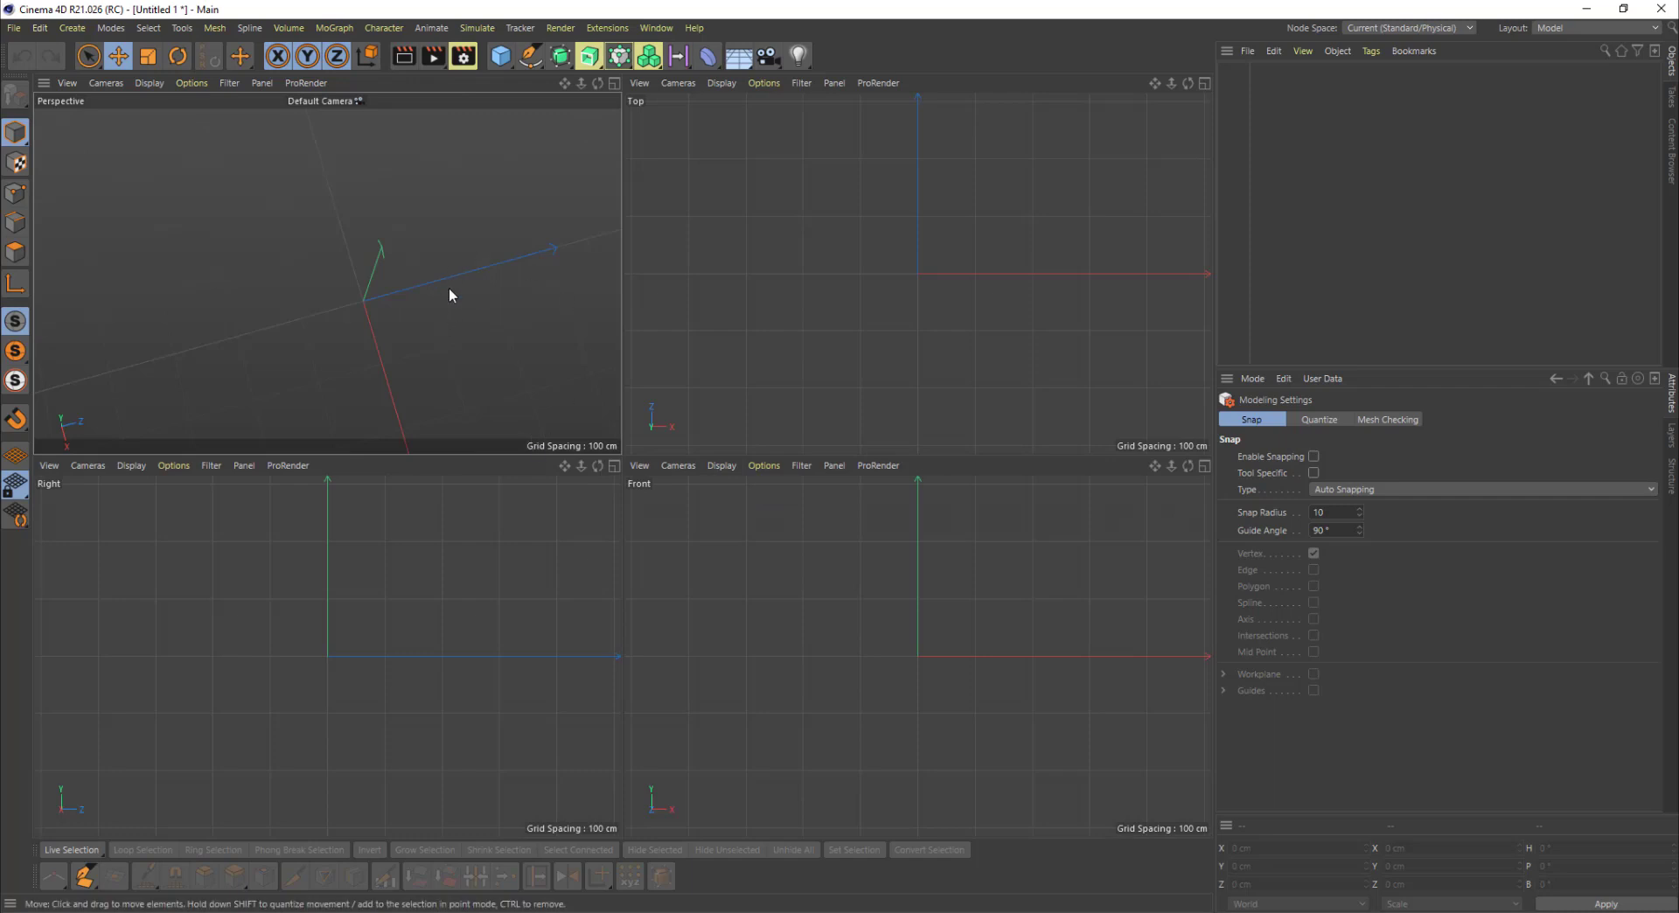
left_click_drag(448, 287, 581, 300, "alt")
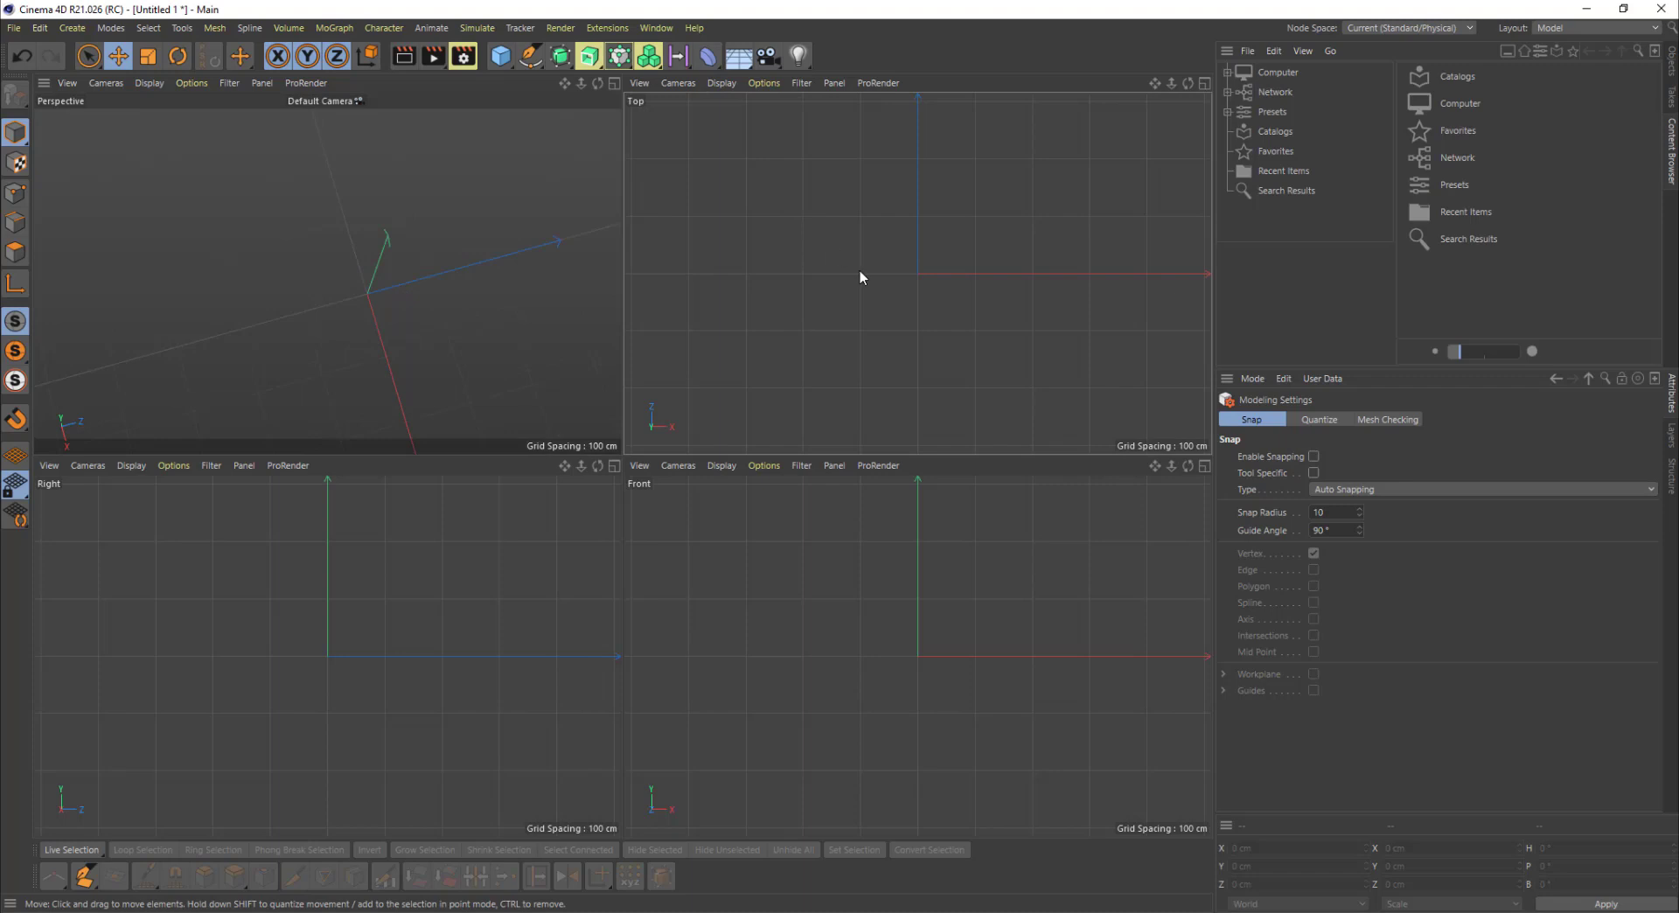
Step: Load the fleur-de-lis photo 661abfd8048759e834335ab8a5d82909.jpg as the Top viewport's background image
key("alt+v")
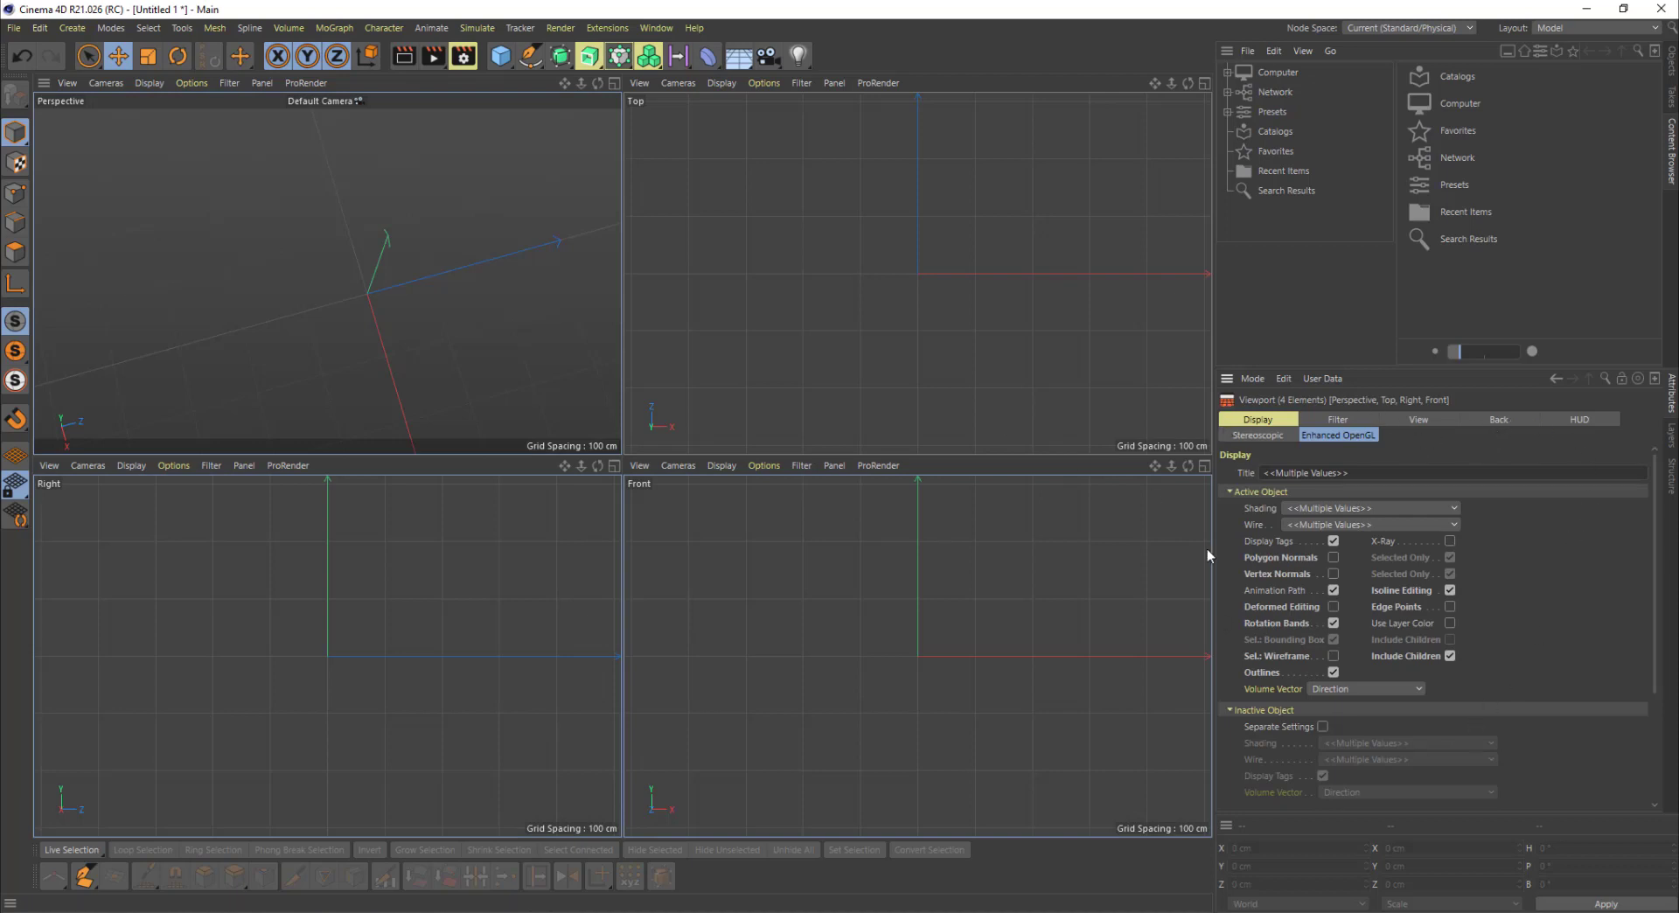
left_click(1016, 387)
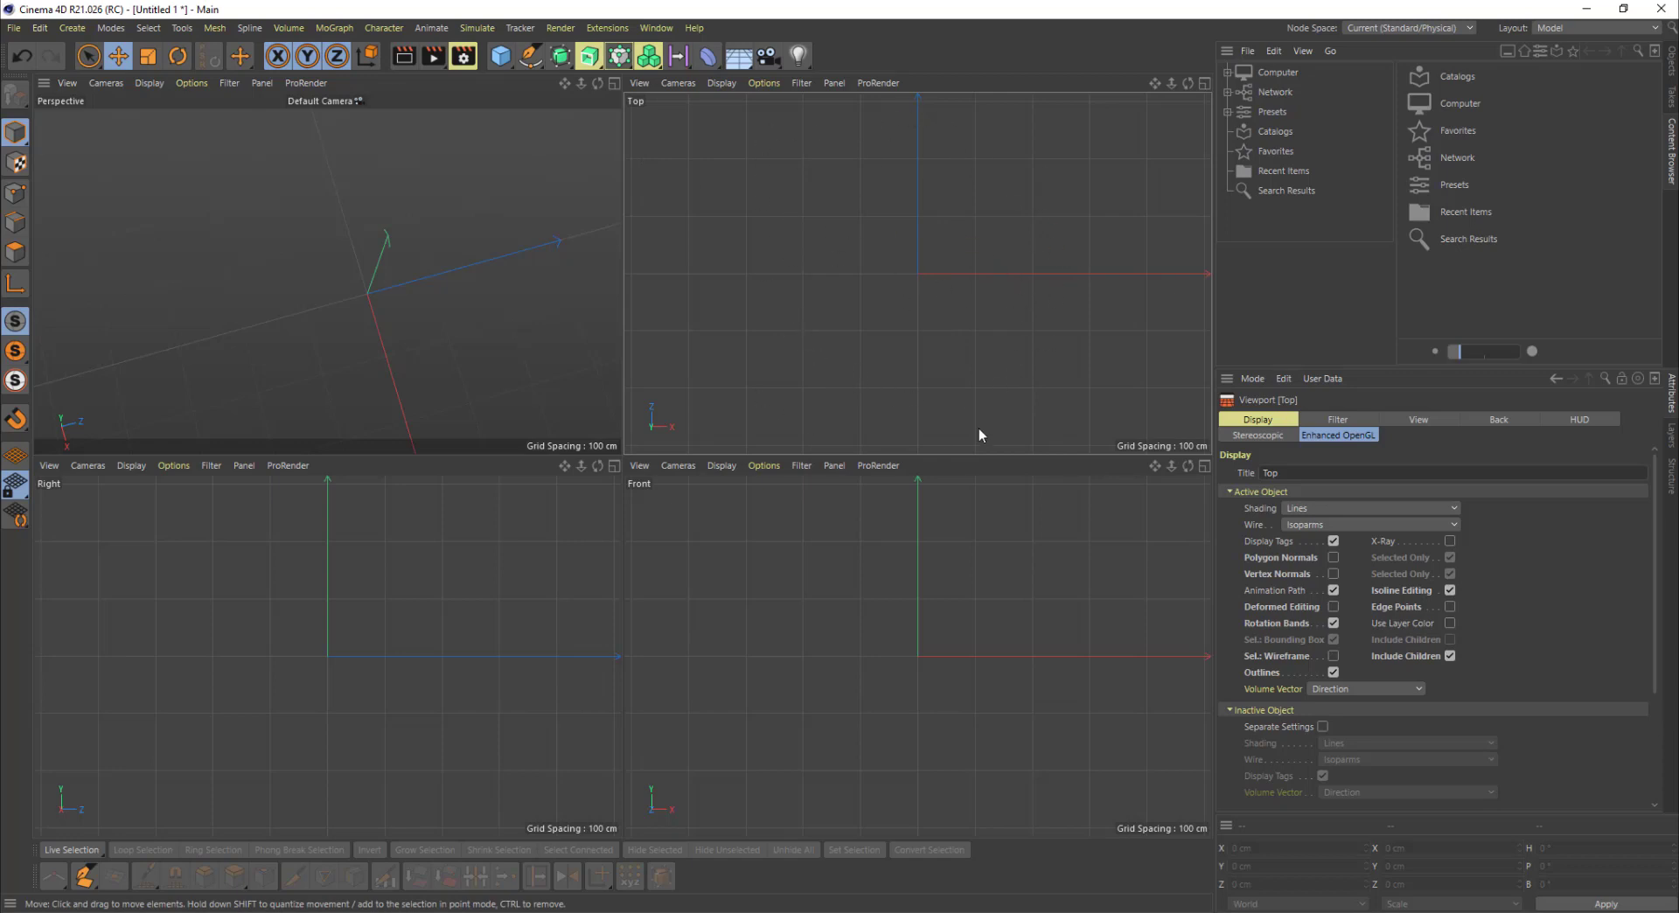
left_click(1504, 424)
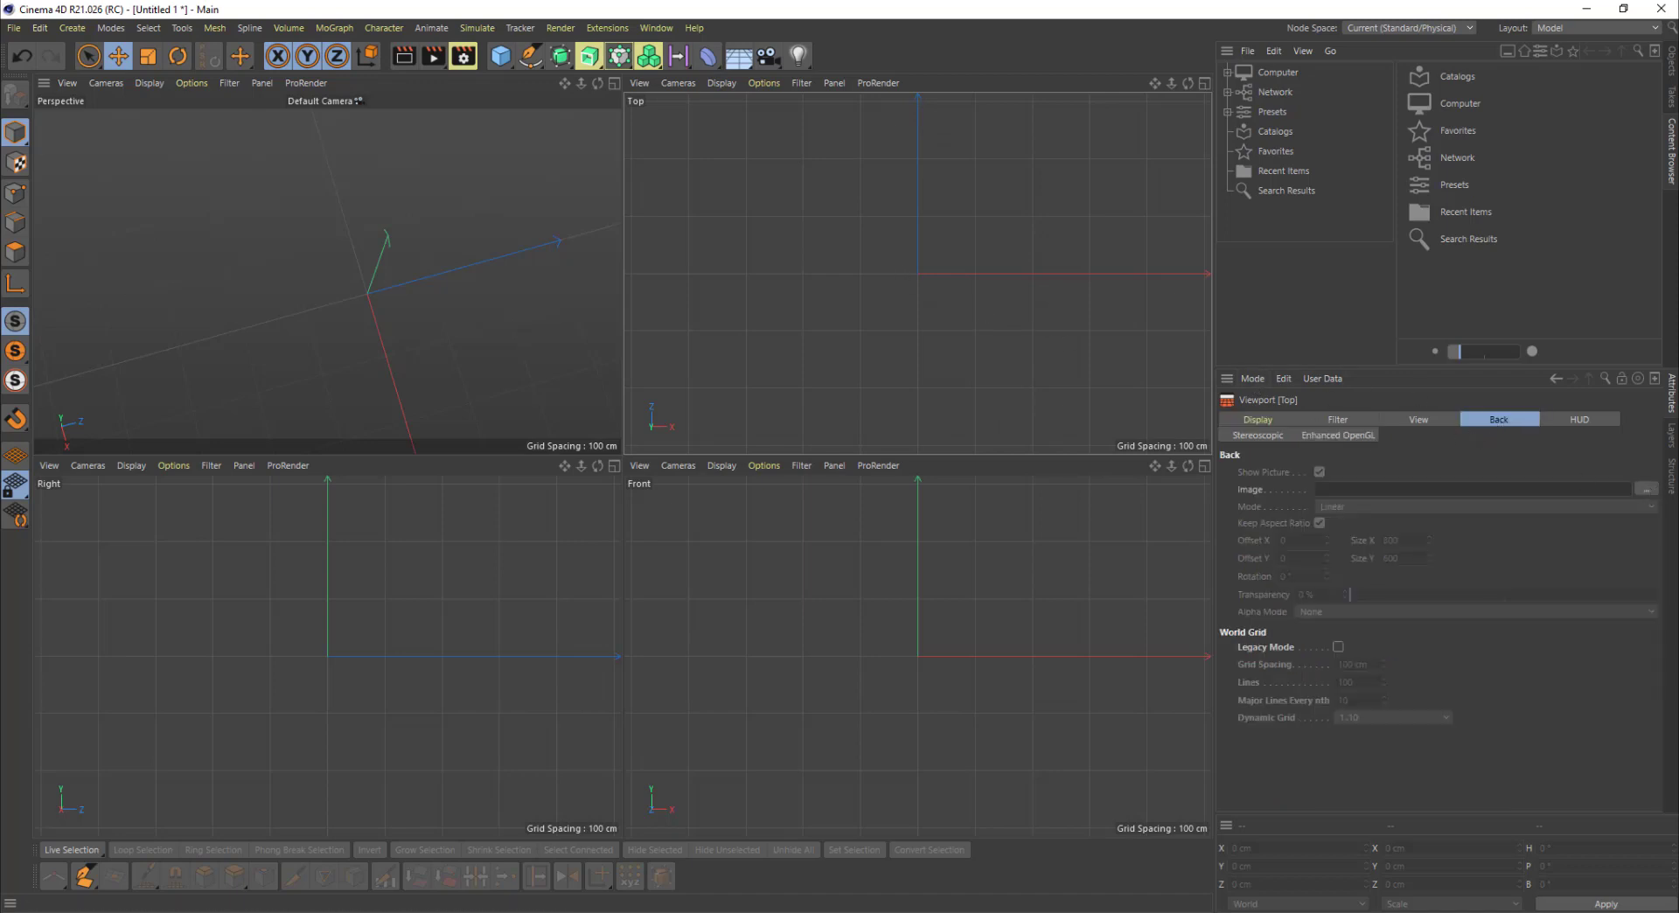
mouse_move(1678, 484)
left_mouse_down()
mouse_move(1579, 484)
mouse_move(1648, 490)
left_mouse_up()
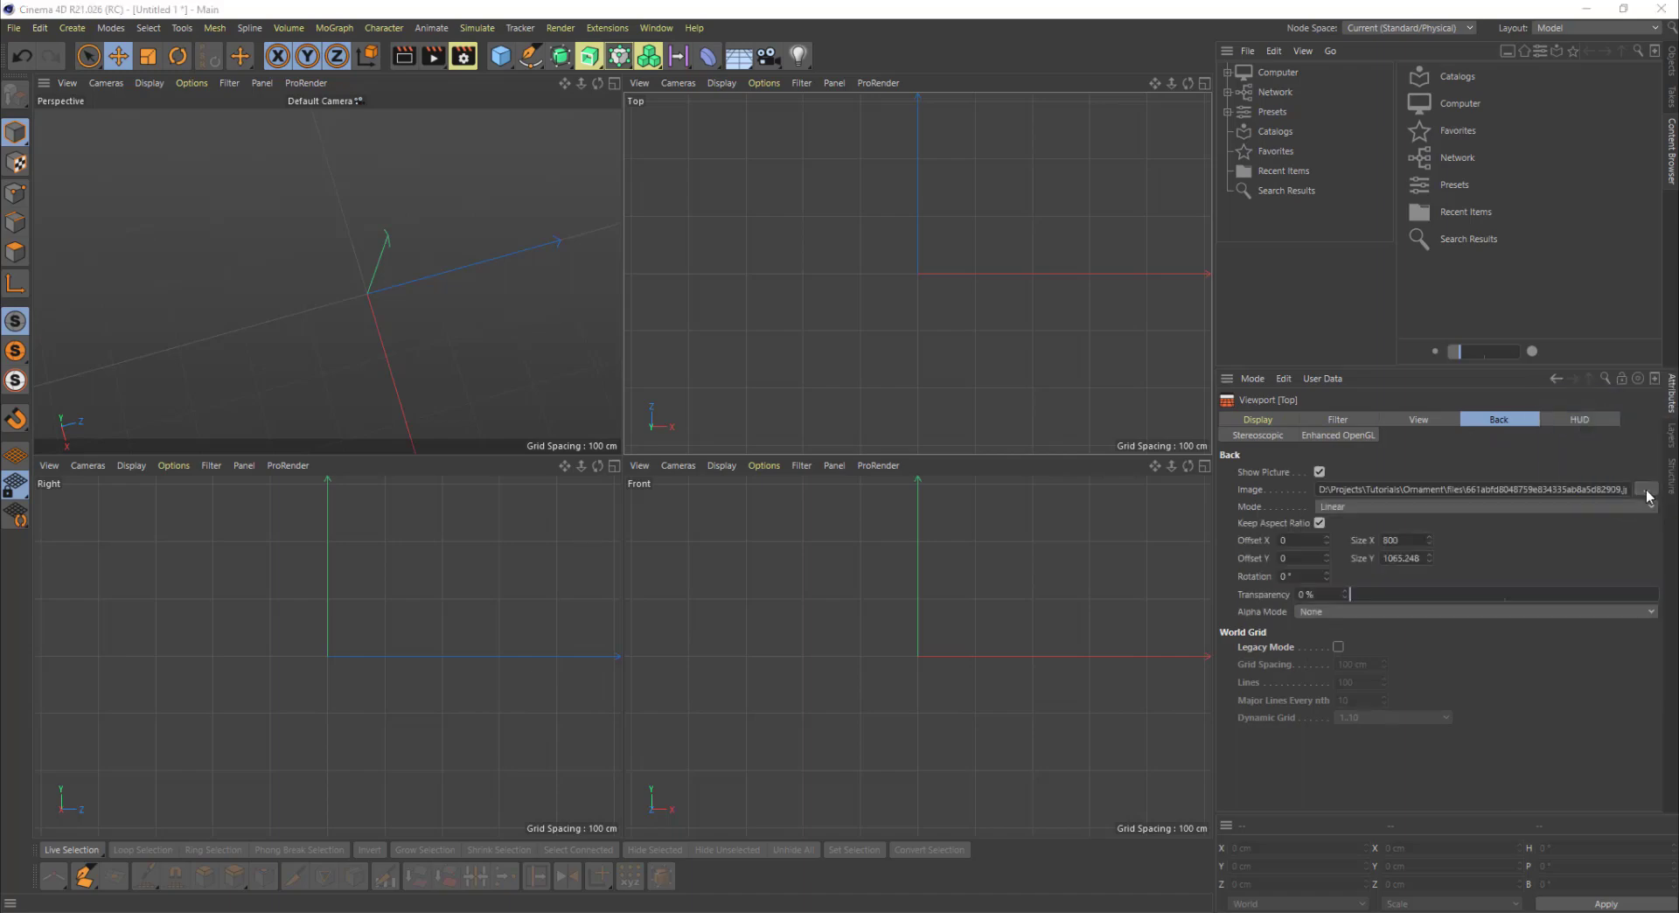
left_click(819, 27)
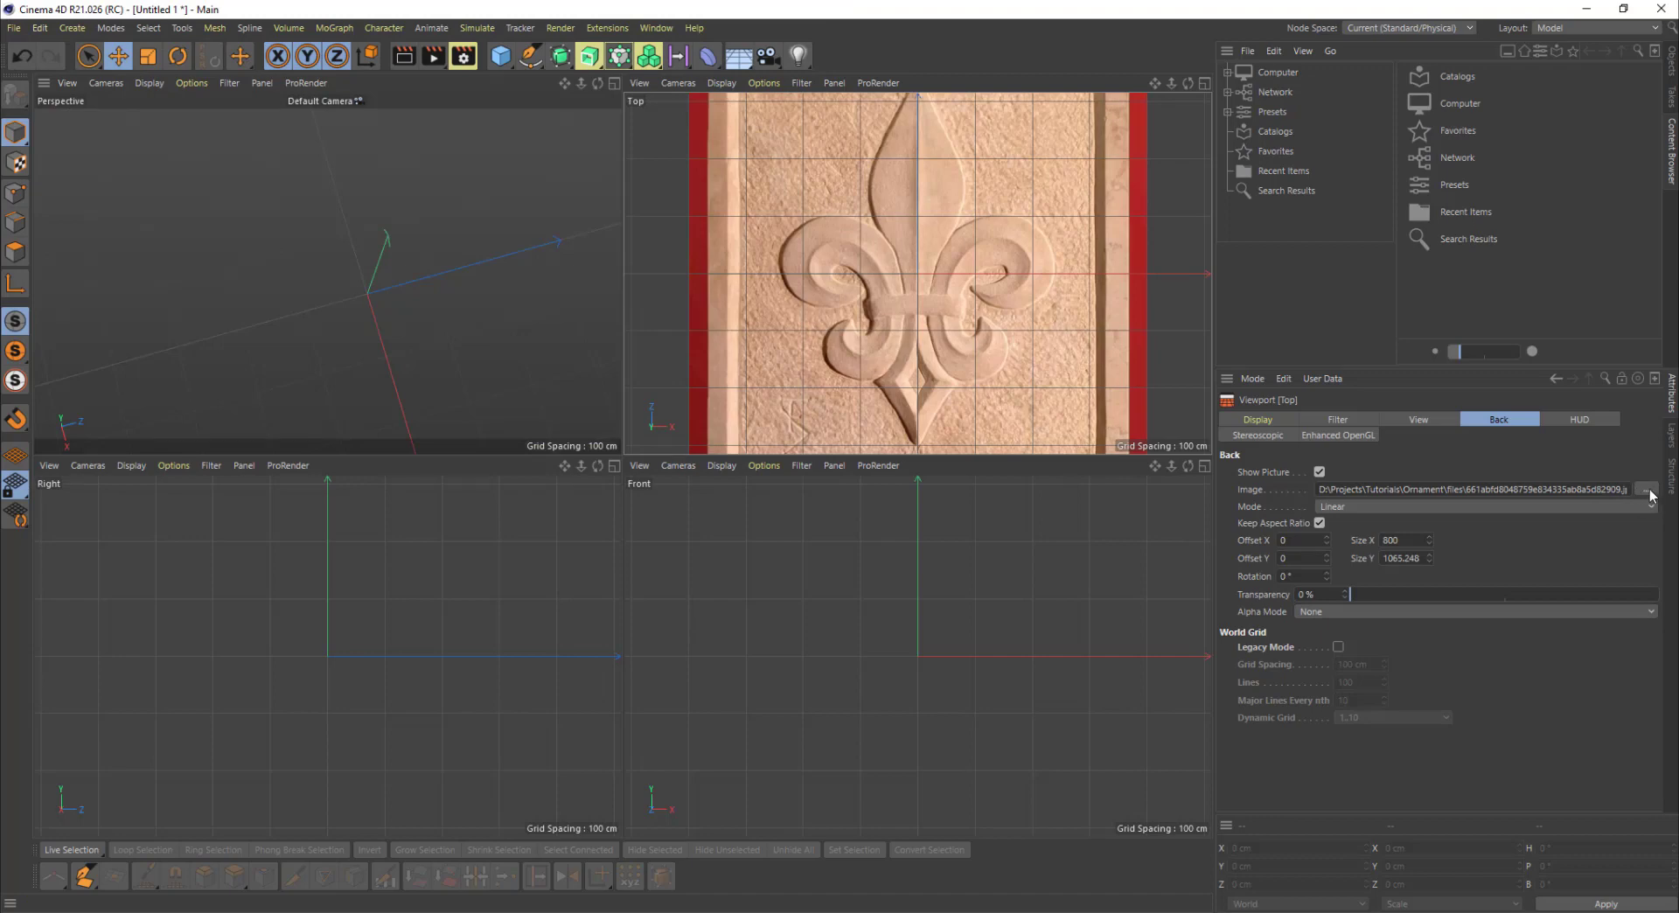
left_click(1647, 490)
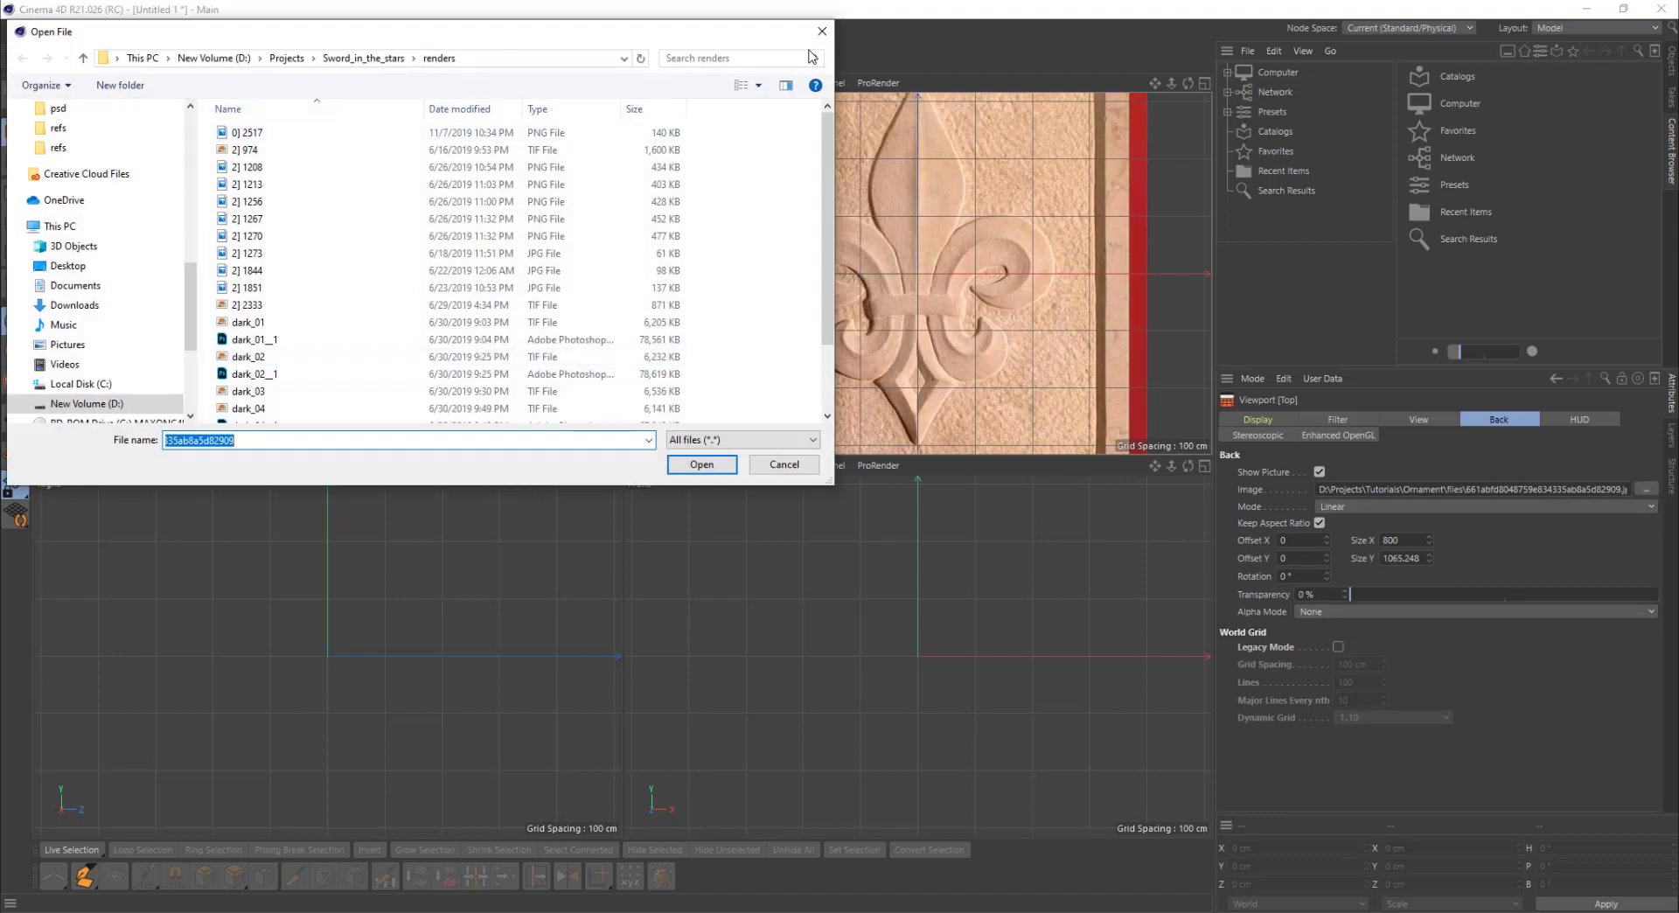
left_click(822, 31)
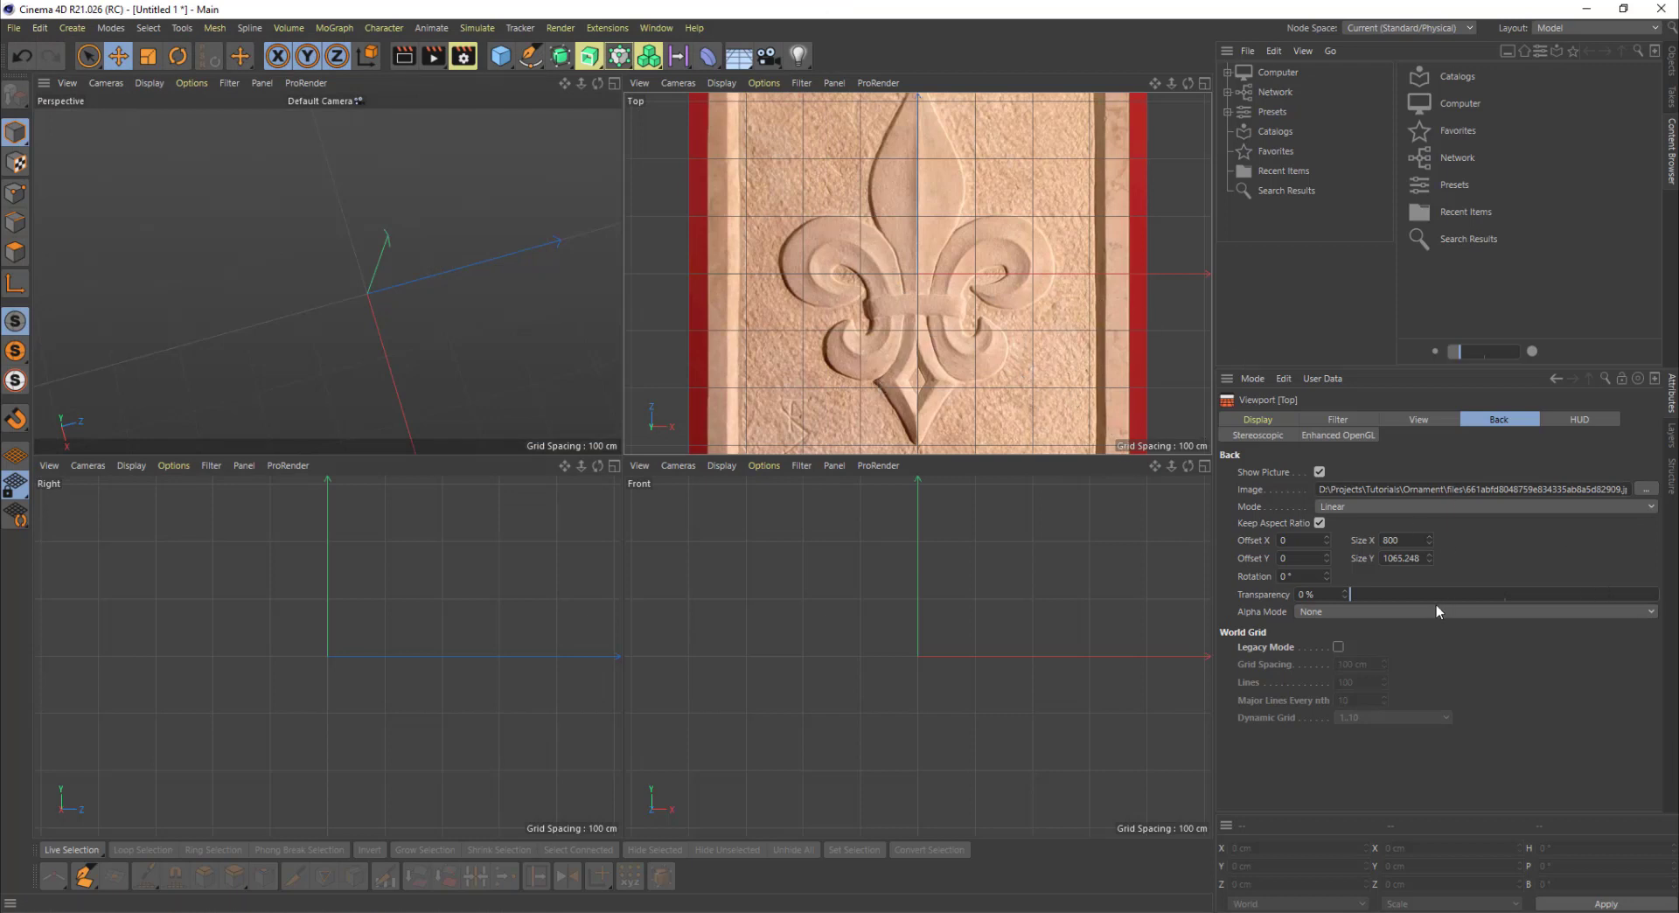
Step: Set the Top viewport background image's transparency to 91%
left_click_drag(1448, 595, 1628, 607)
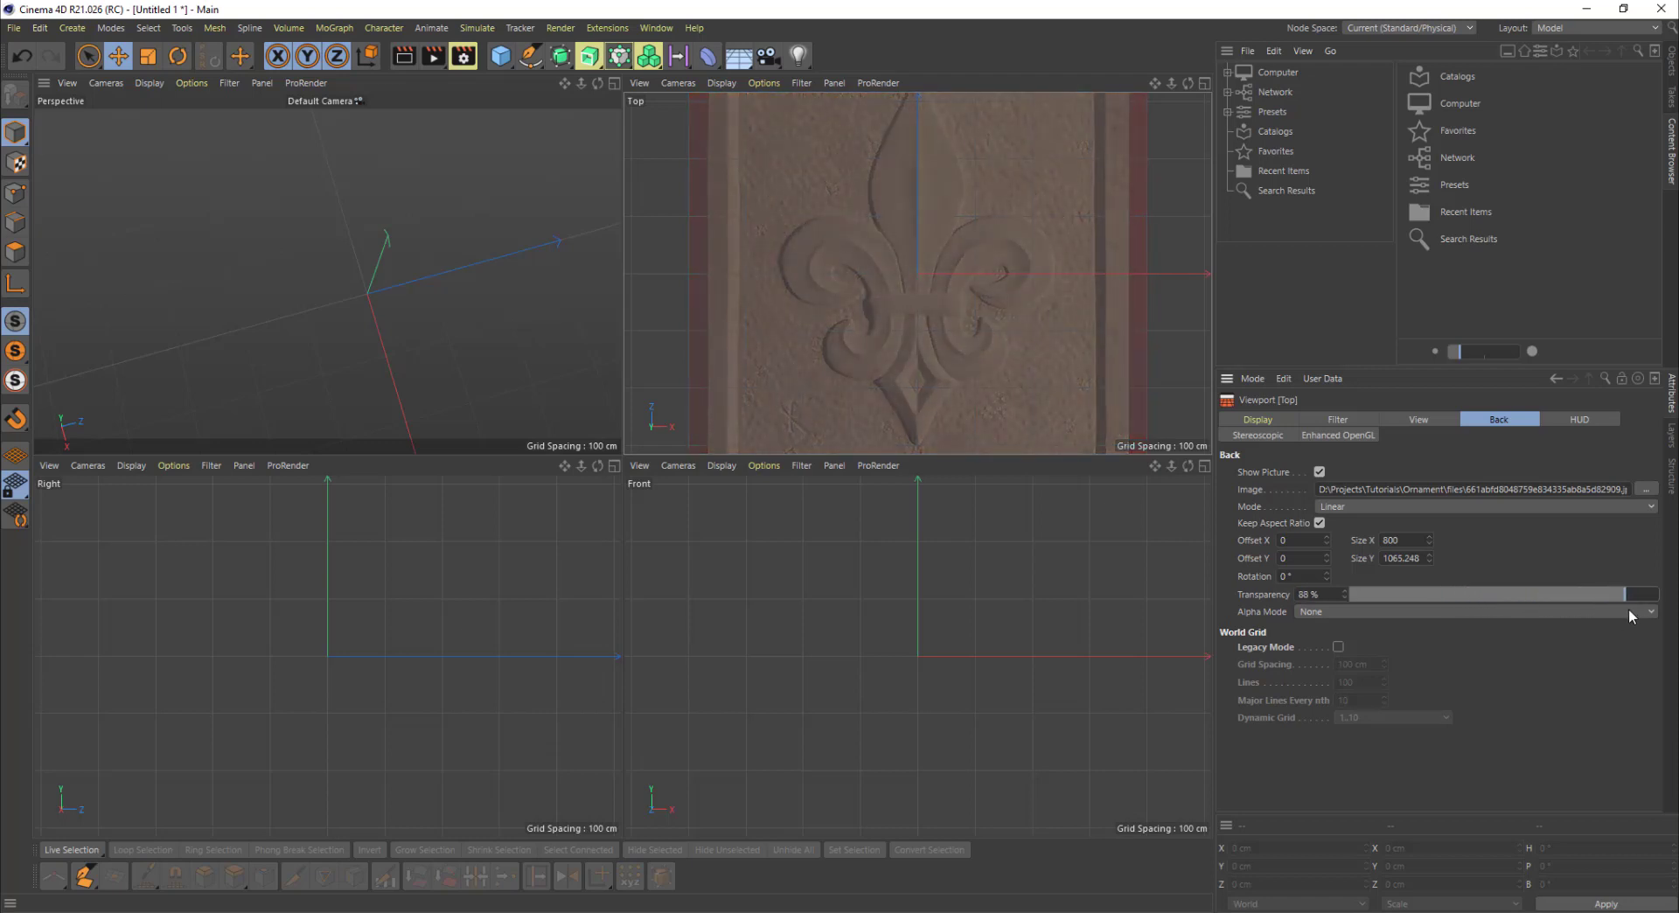
scroll(1020, 343, "down", 3)
scroll(1060, 353, "up", 4)
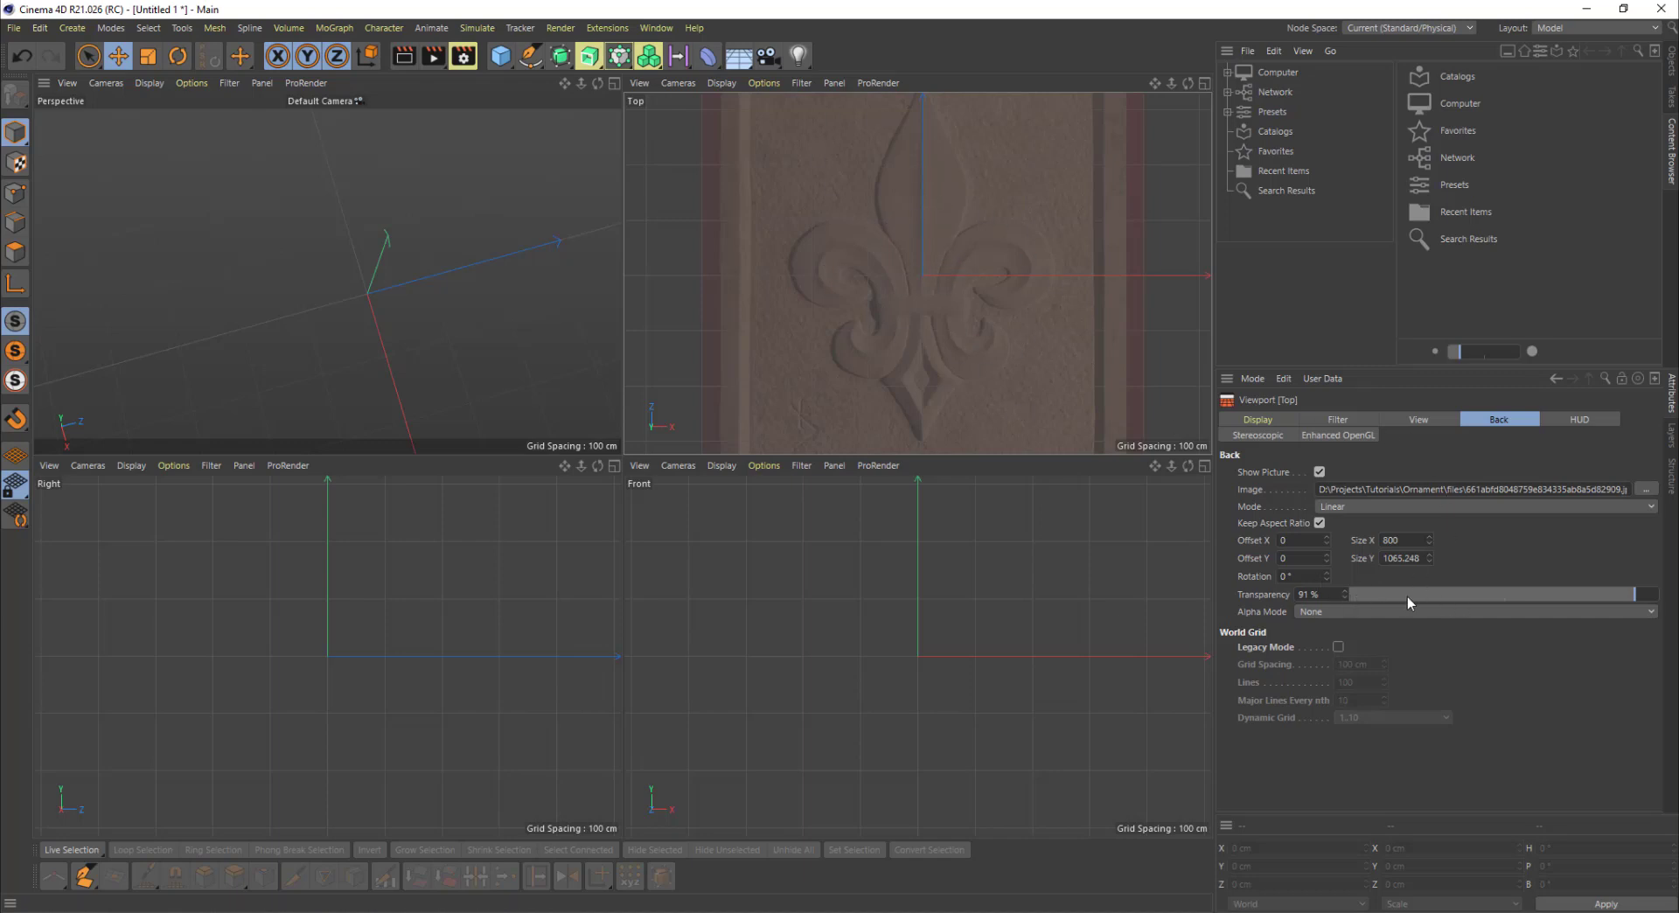
Step: Offset the background image to X 1 and Y -3, and reduce its Size X to 619 with the aspect ratio kept
left_click(1326, 537)
left_click(1327, 562)
left_click(1327, 561)
left_click(1327, 561)
left_click_drag(1430, 540, 1430, 614)
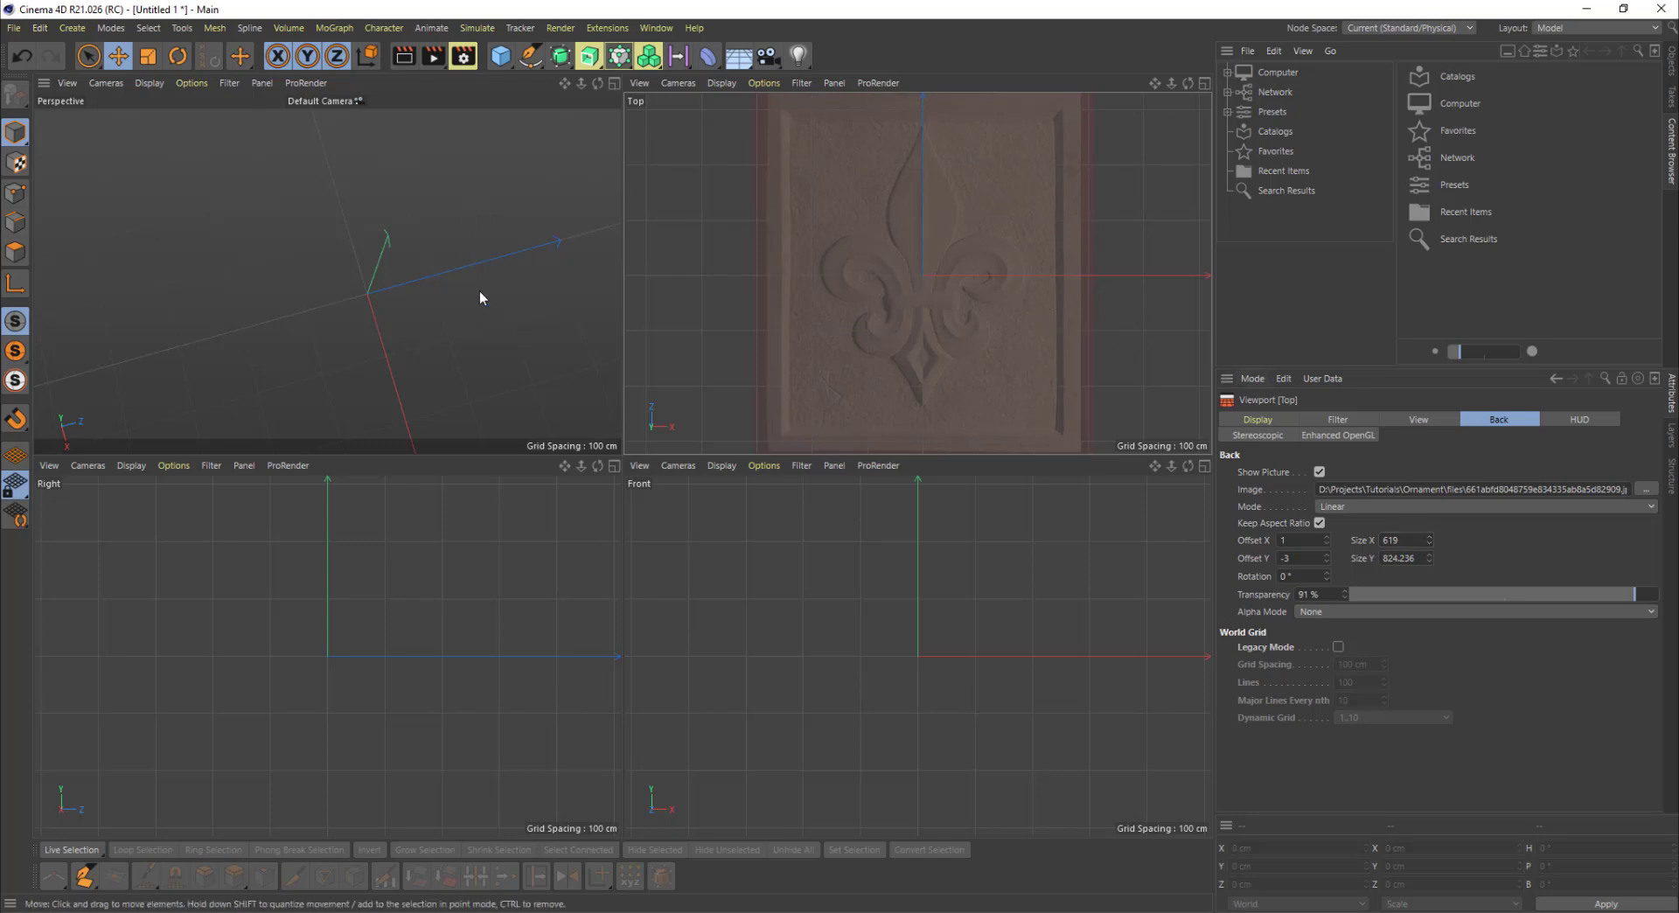
left_click_drag(479, 296, 474, 254, "alt")
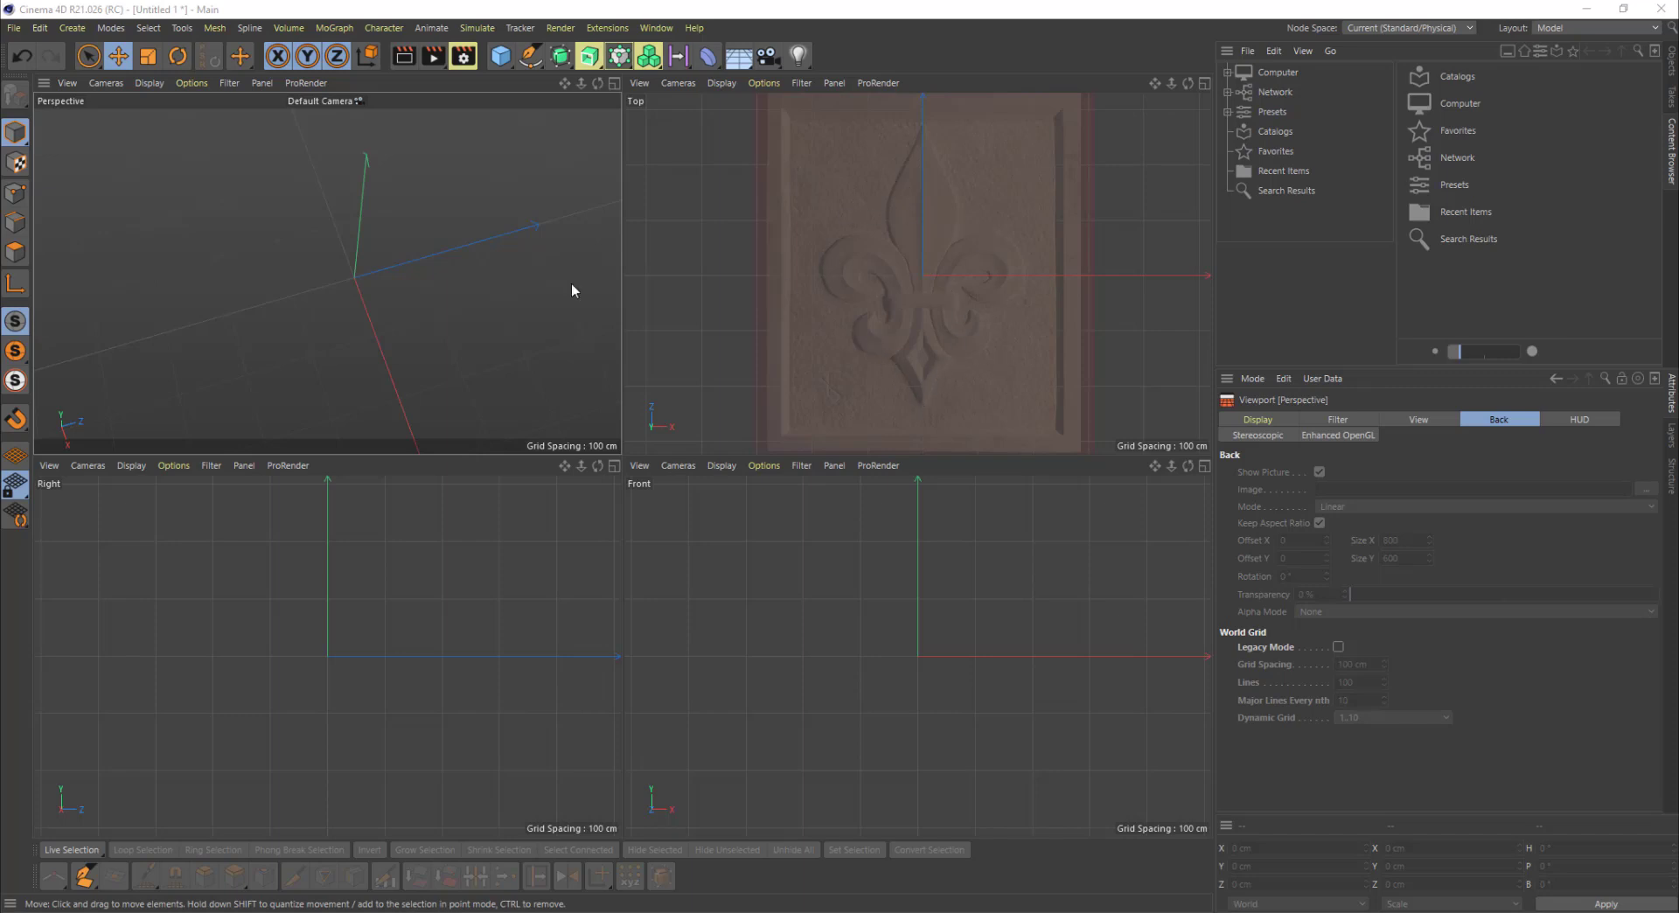
mouse_move(364, 293)
left_mouse_down("alt")
mouse_move(379, 236)
mouse_move(364, 315)
mouse_move(329, 281)
mouse_move(362, 332)
mouse_move(367, 305)
left_mouse_up("alt")
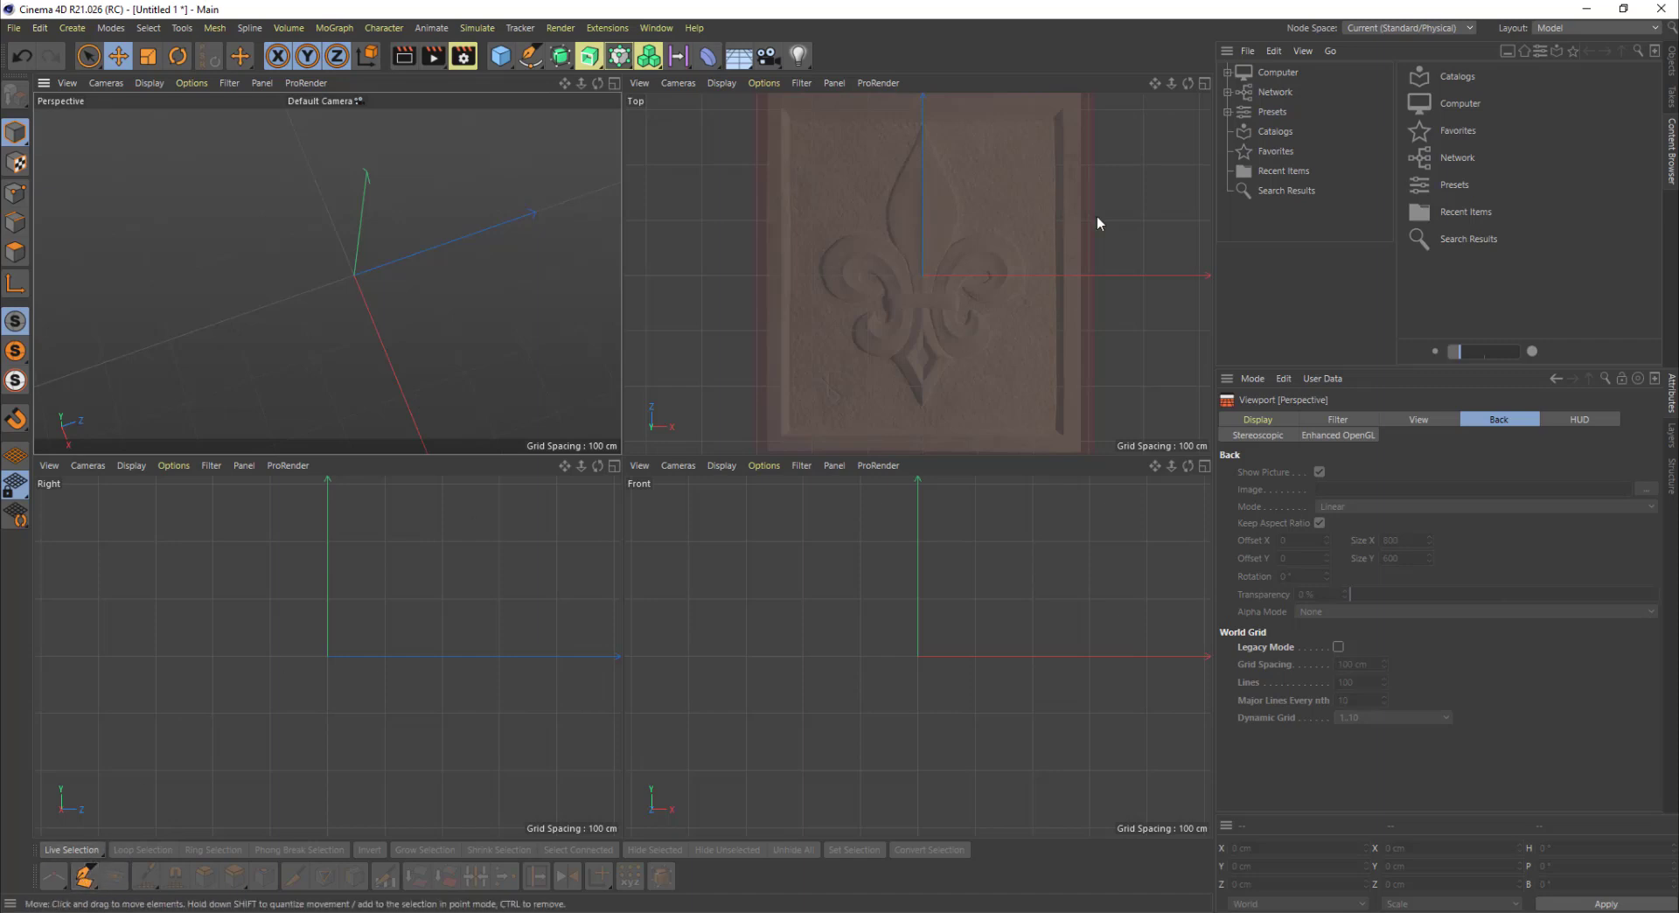
Step: Search the commands for "polyg" and activate the Polygon Pen for the Top view
left_click(1016, 220)
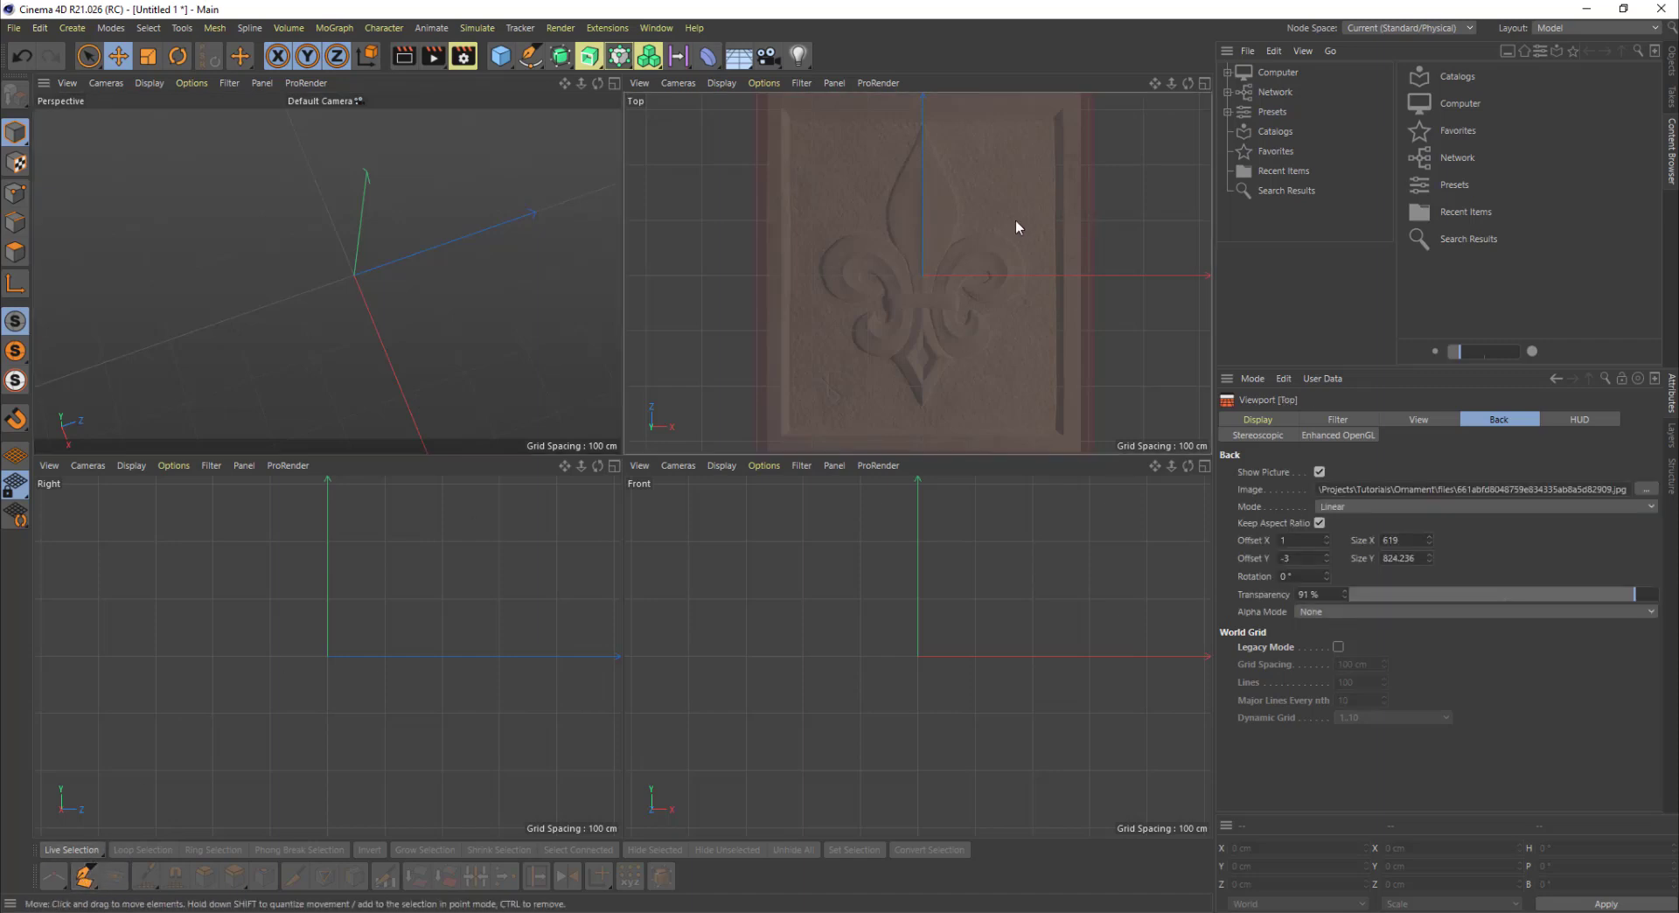
key("shift+c")
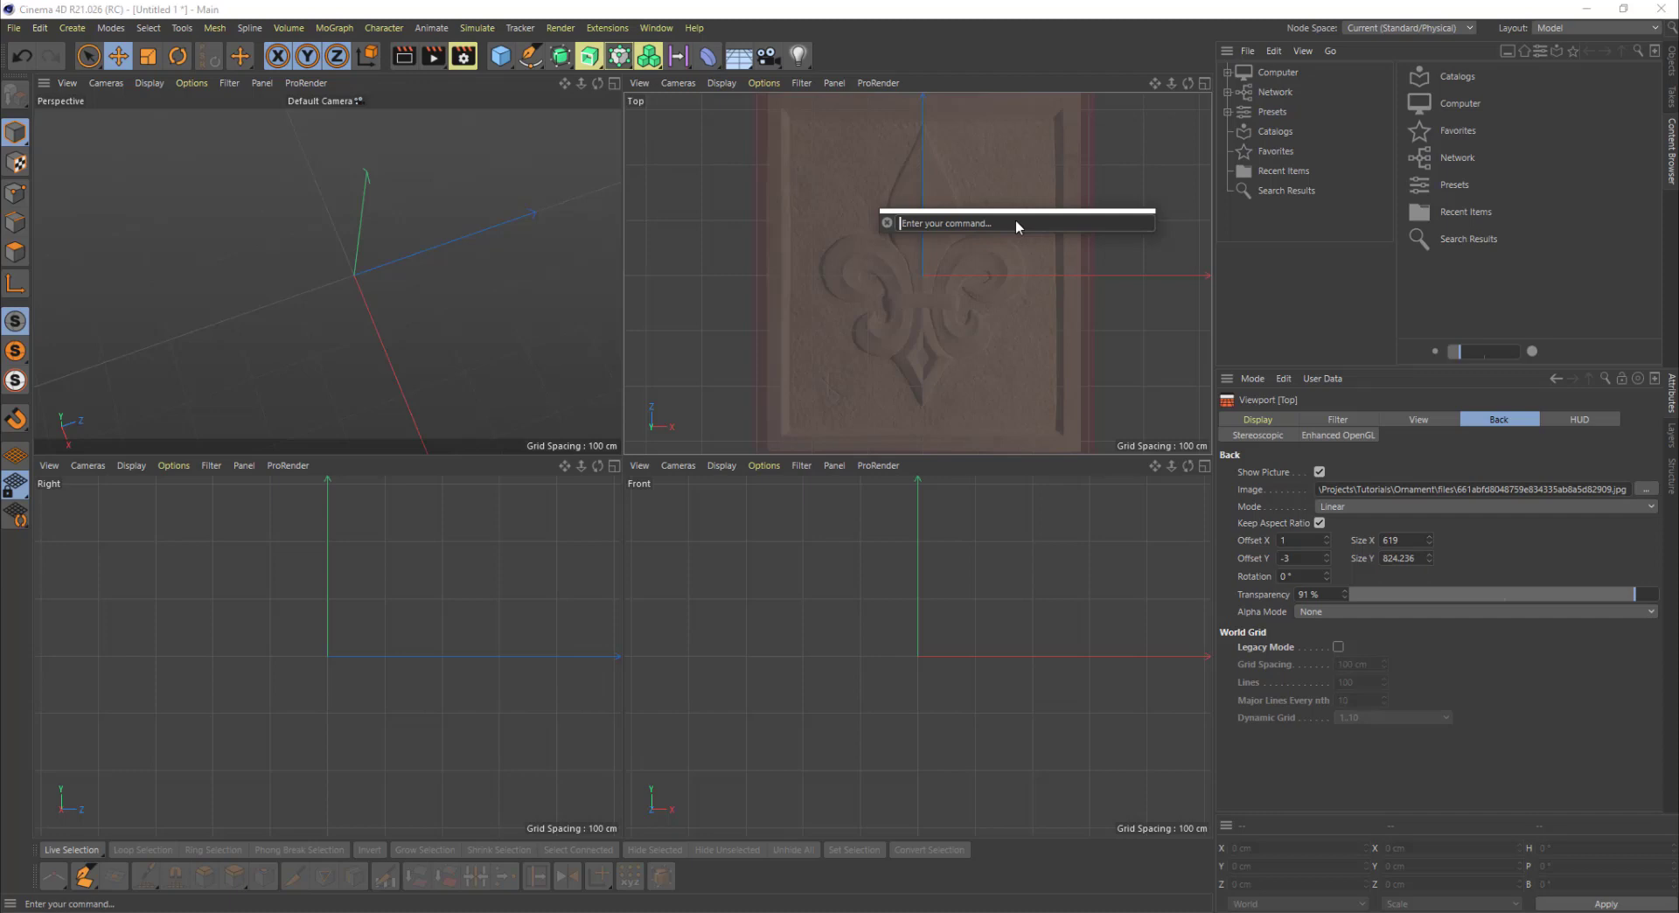
type("pol")
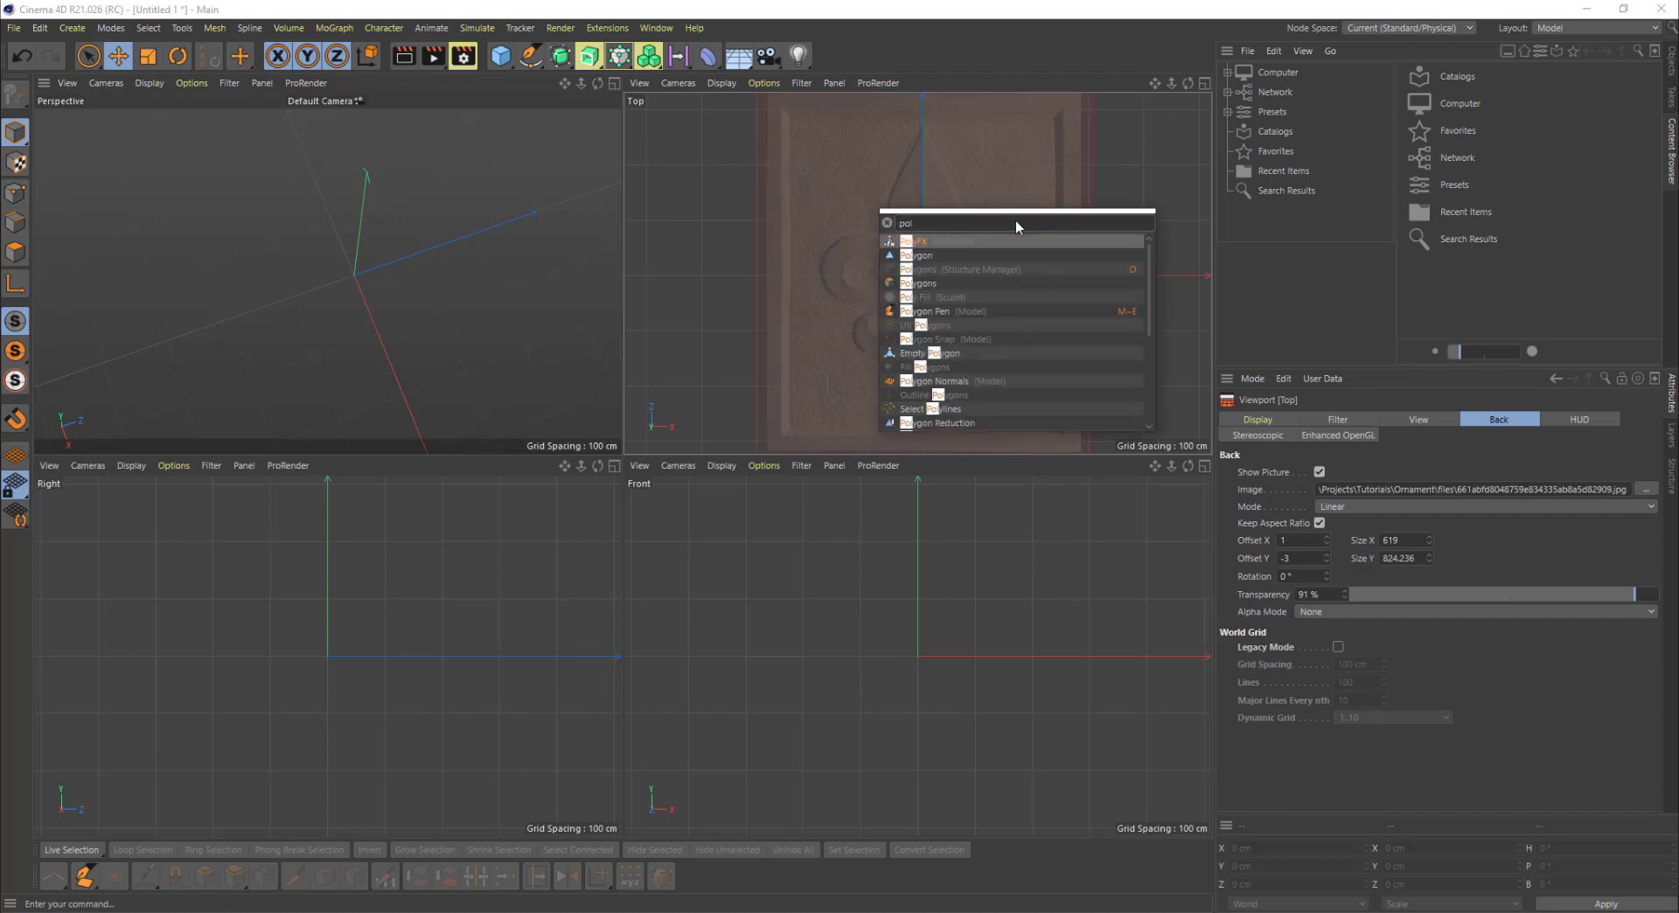
type("yg")
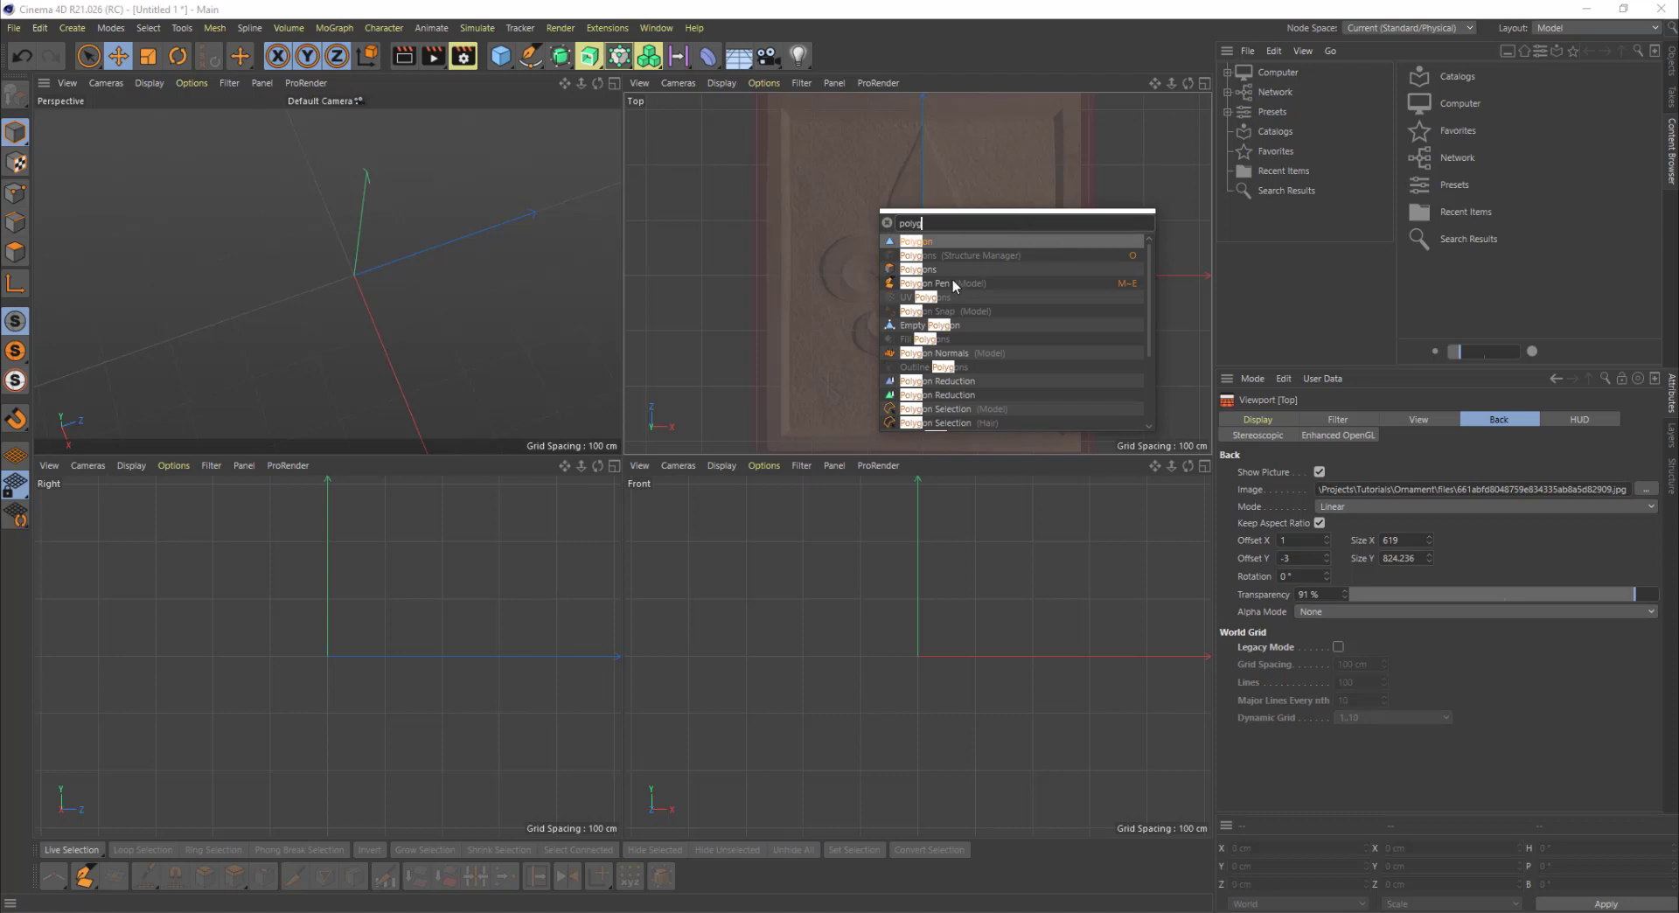
left_click(947, 282)
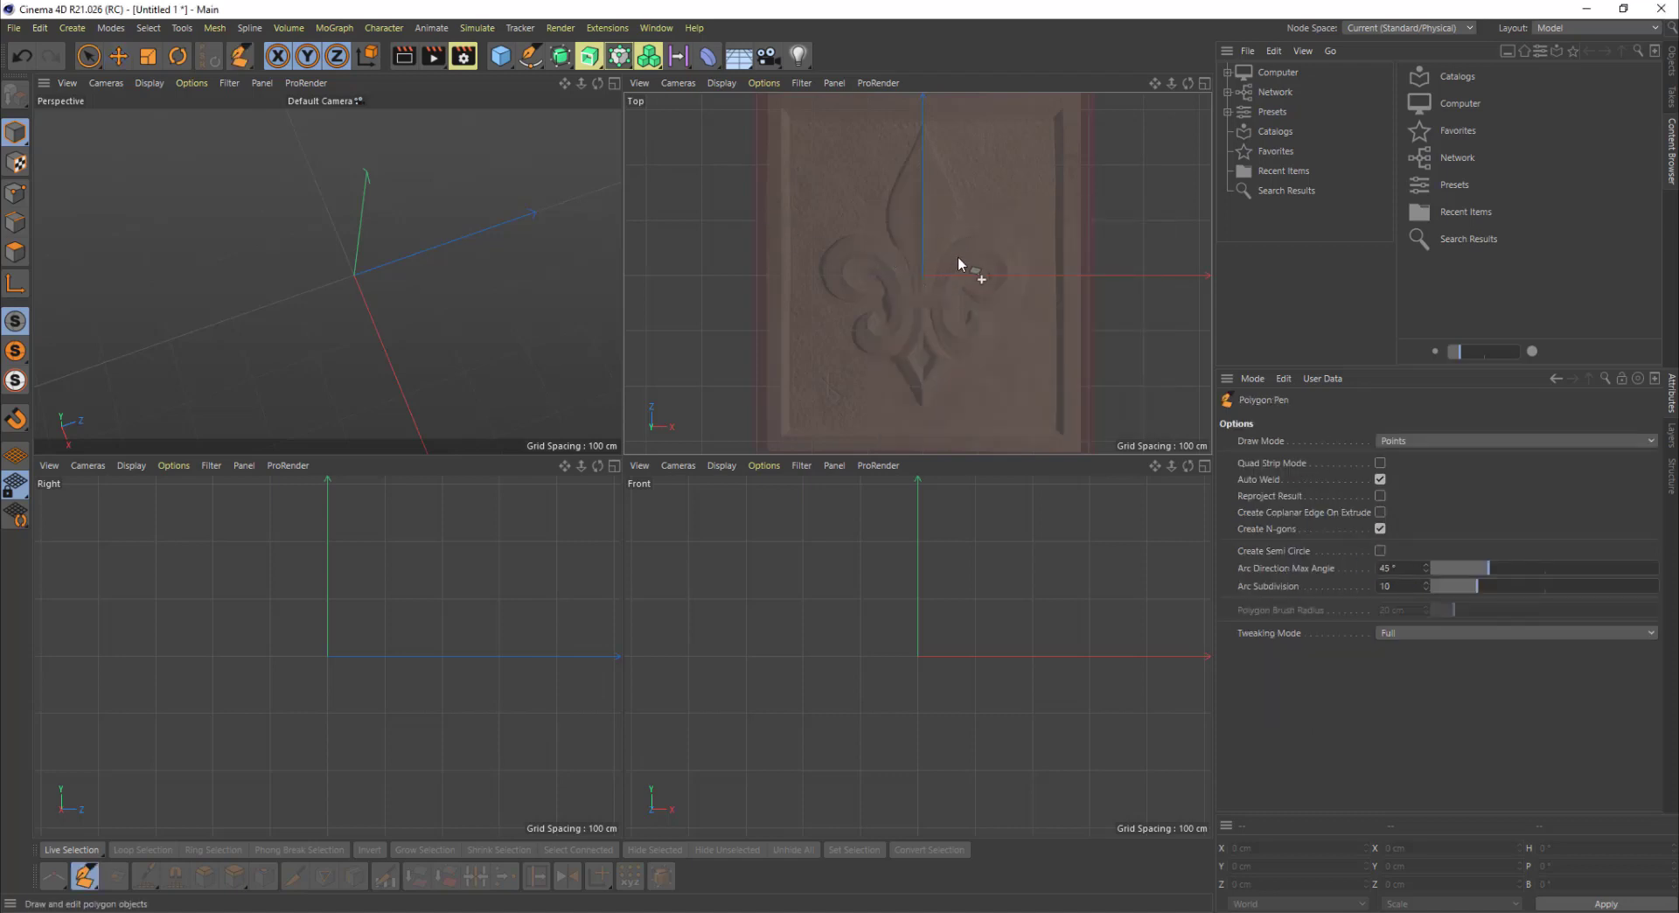
Step: Maximize the Top viewport, framed closely on the fleur-de-lis in the reference image
scroll(946, 250, "up", 3)
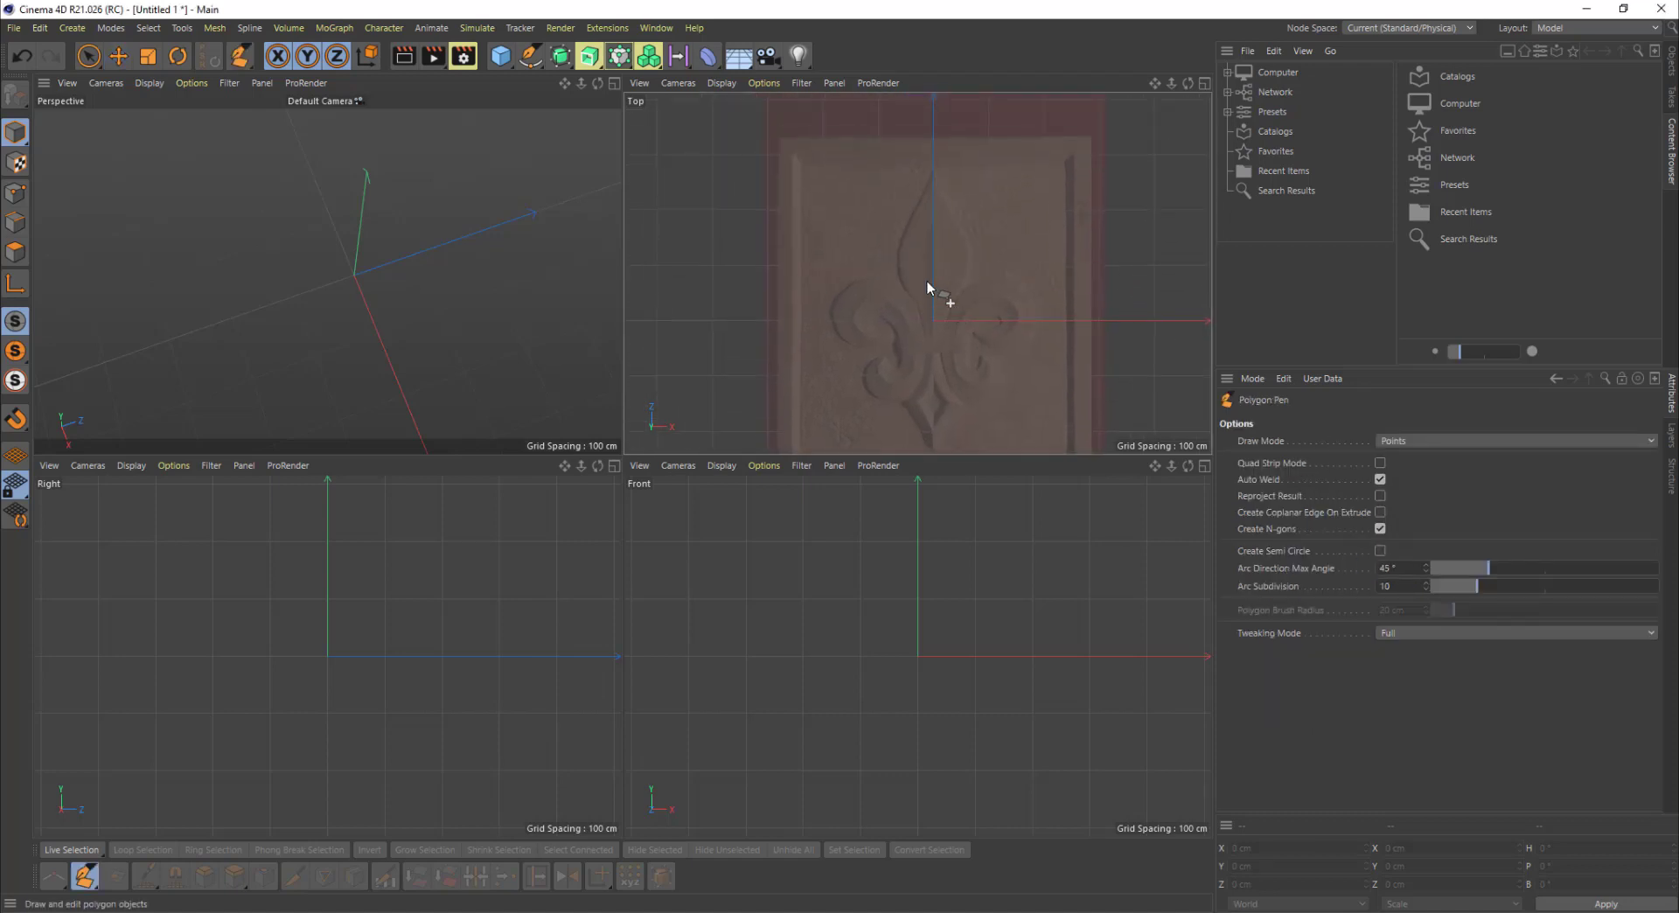
scroll(962, 271, "up", 3)
scroll(999, 261, "down", 3)
scroll(953, 298, "up", 4)
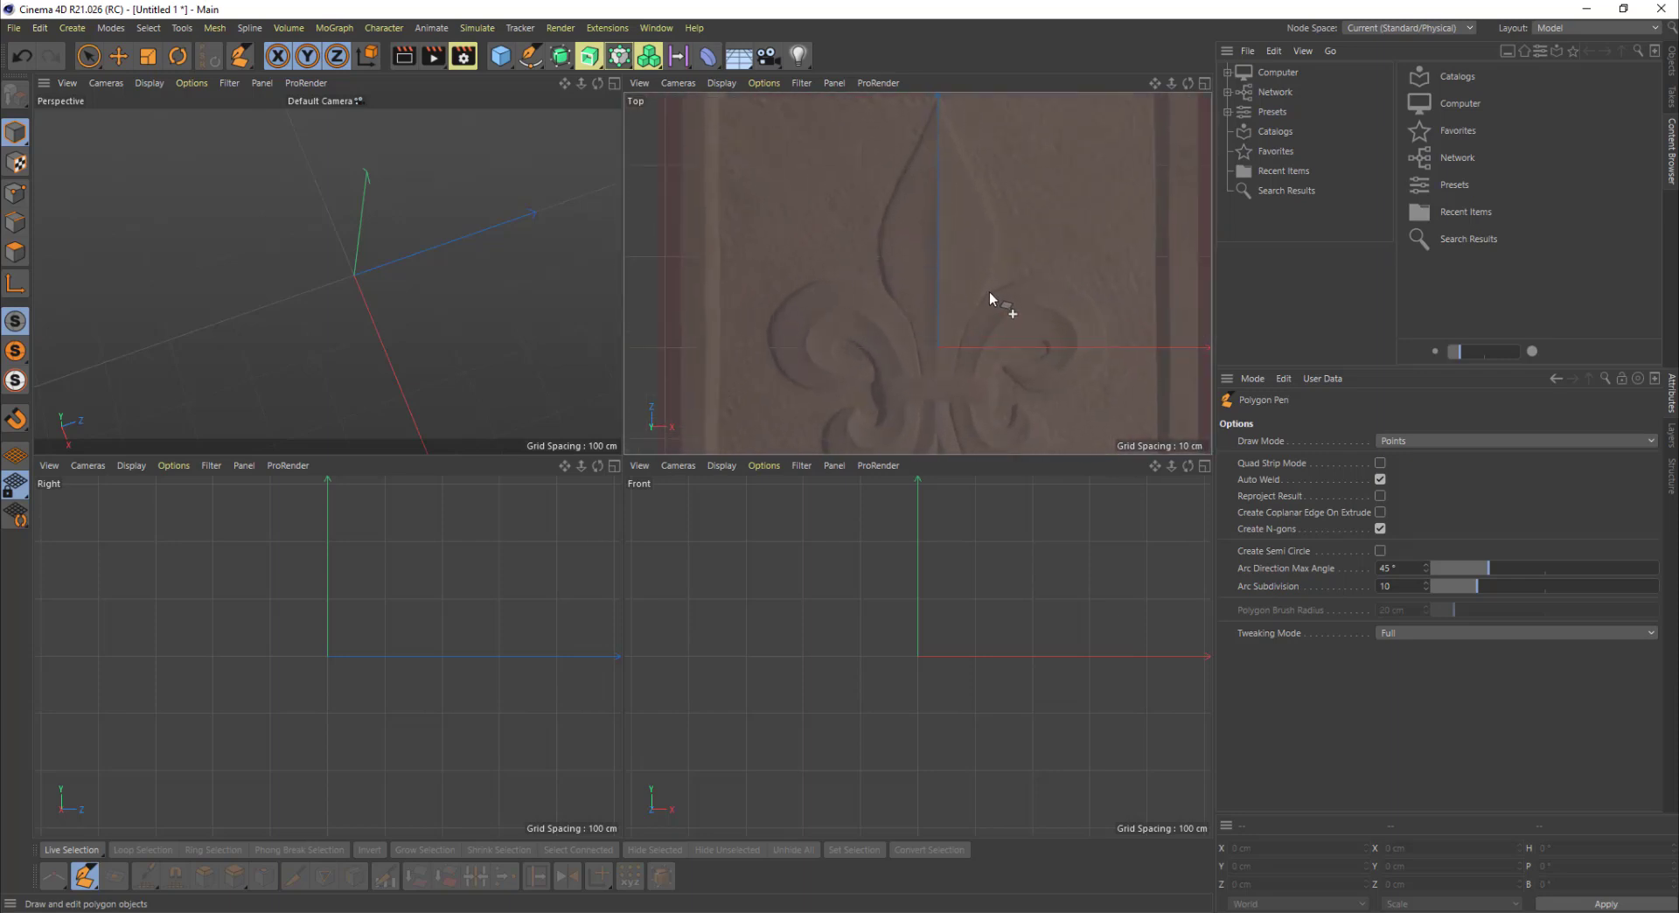
scroll(962, 294, "up", 2)
middle_click(928, 289)
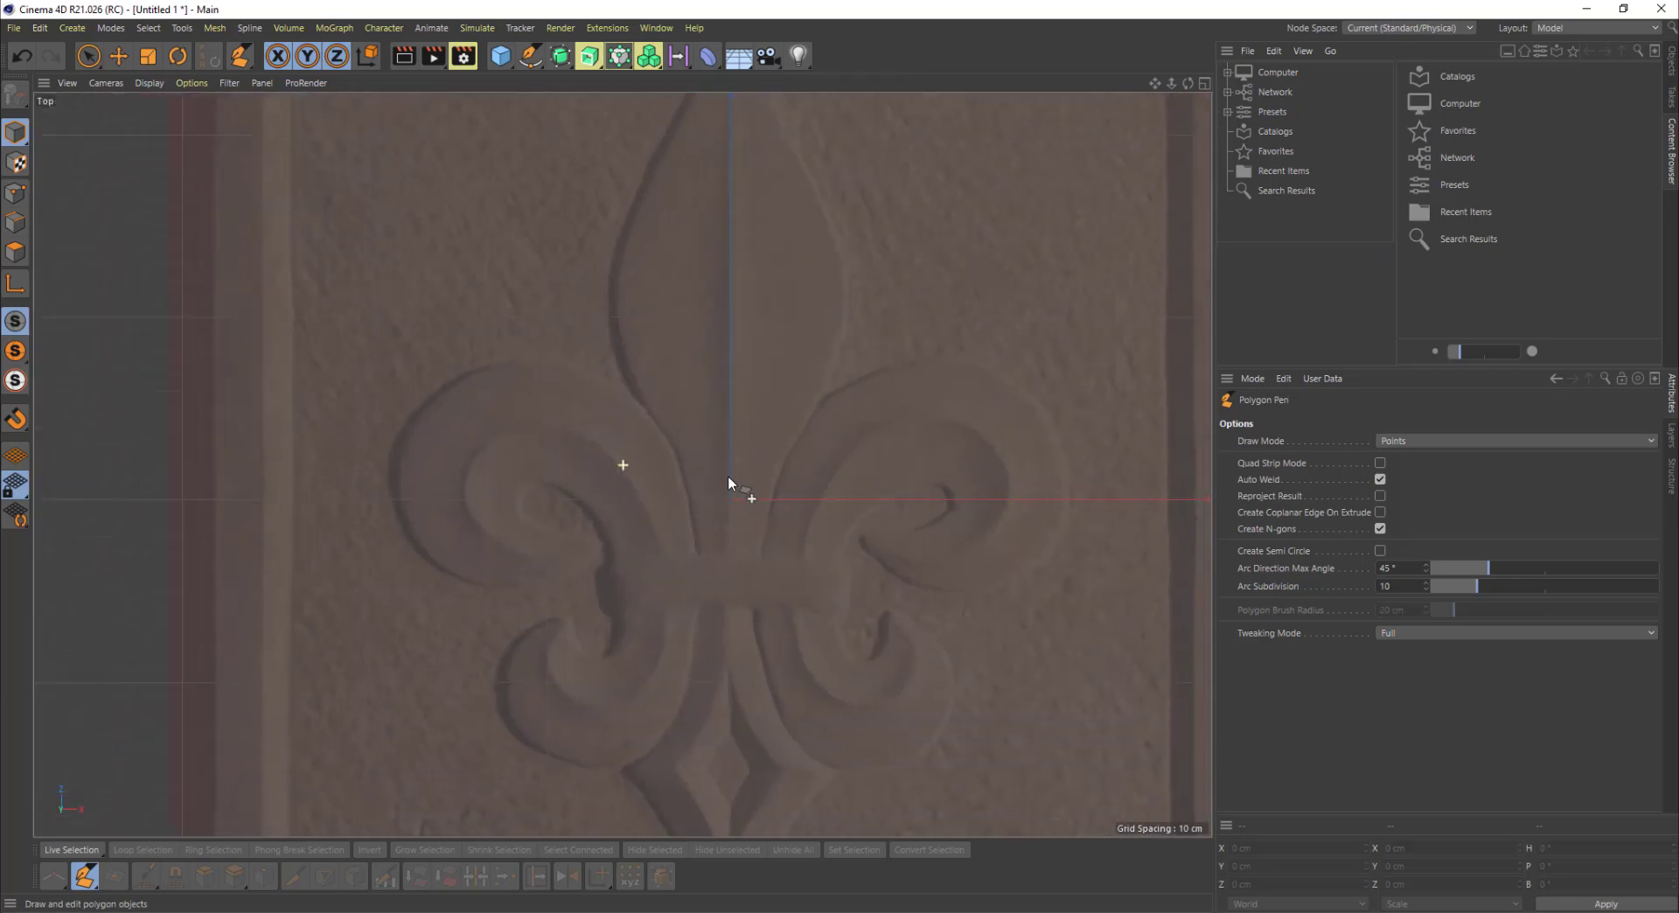
Step: Examine the fleur-de-lis's central petal in the Top view, from the surrounding scrolls up to its tip
middle_click_drag(728, 411, 752, 549, "alt")
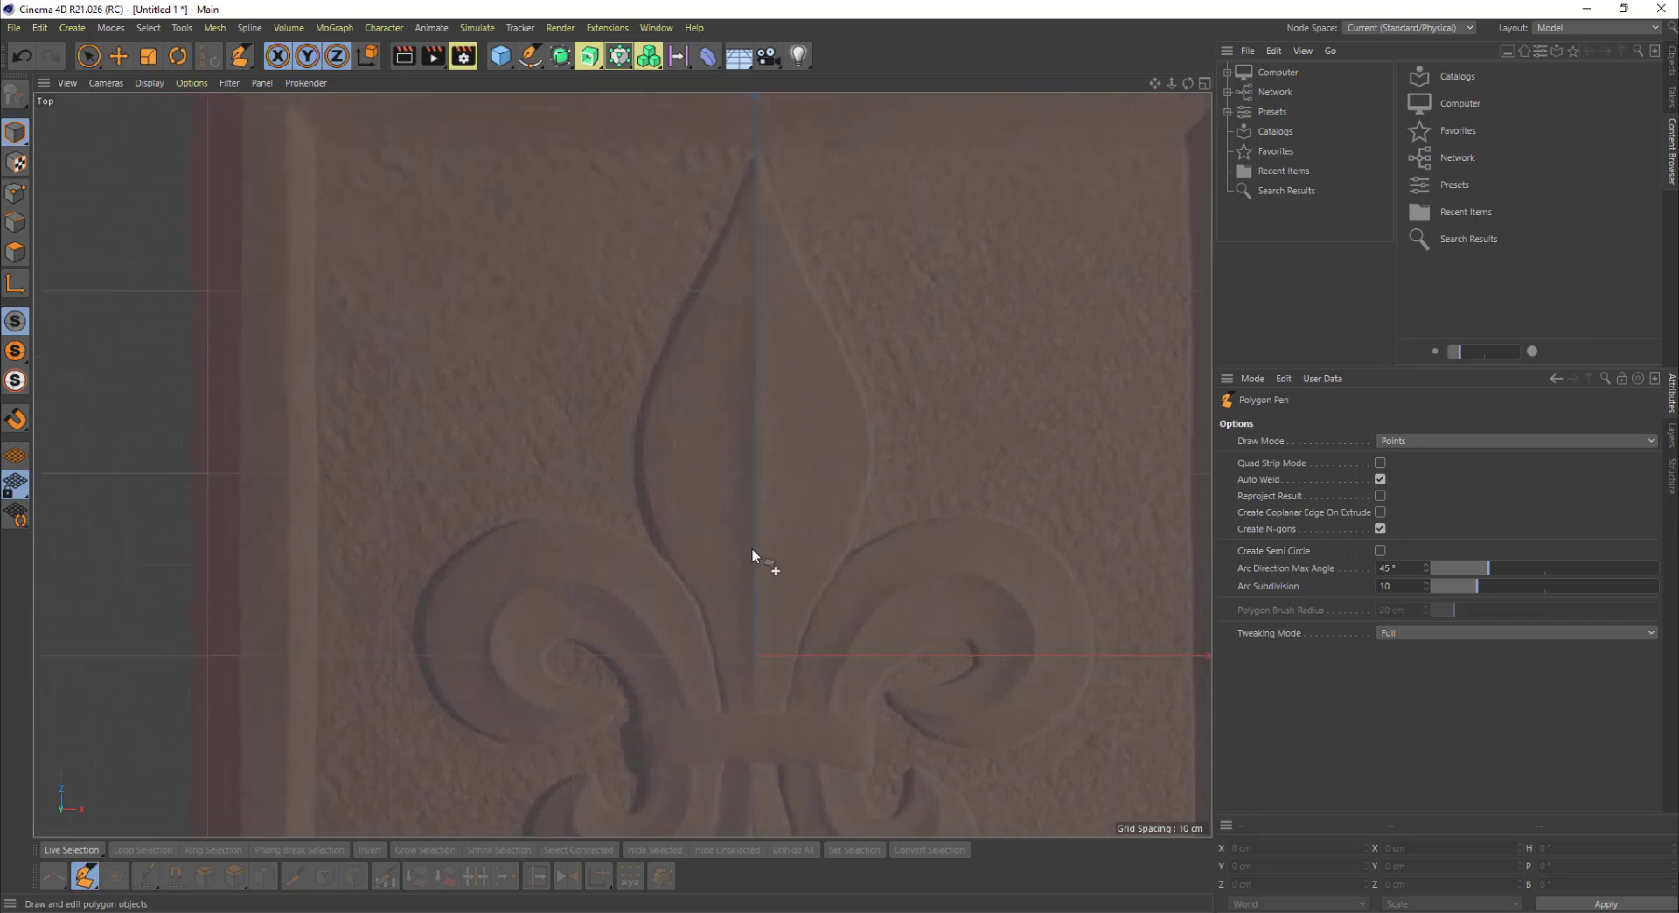
middle_click_drag(738, 385, 752, 418)
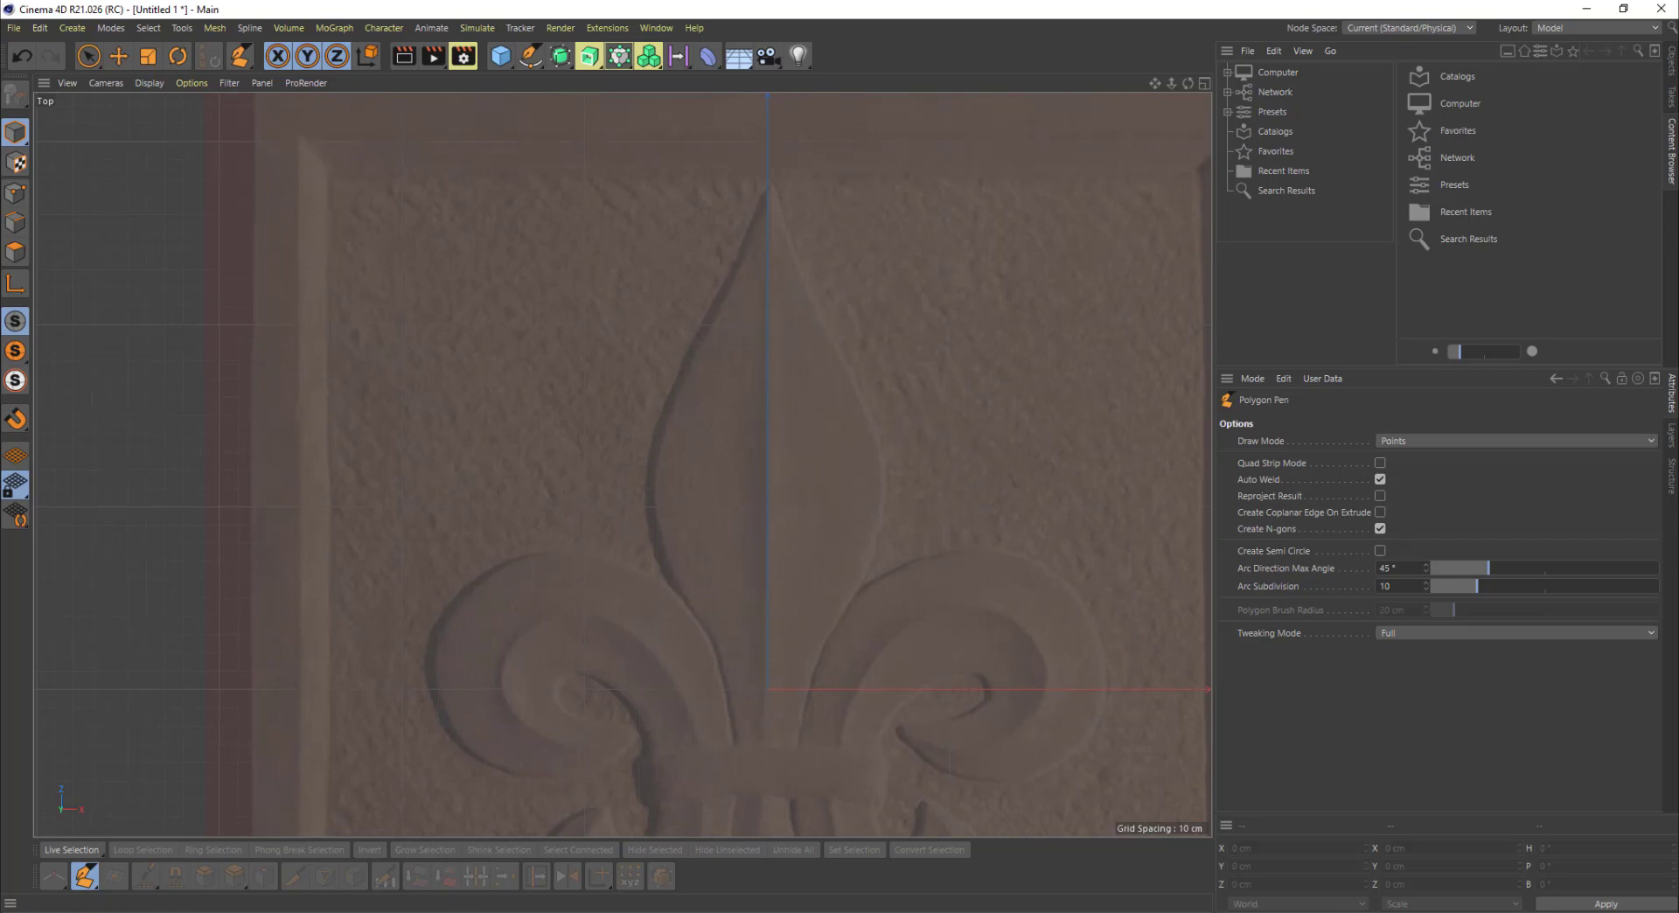
key("alt+Tab")
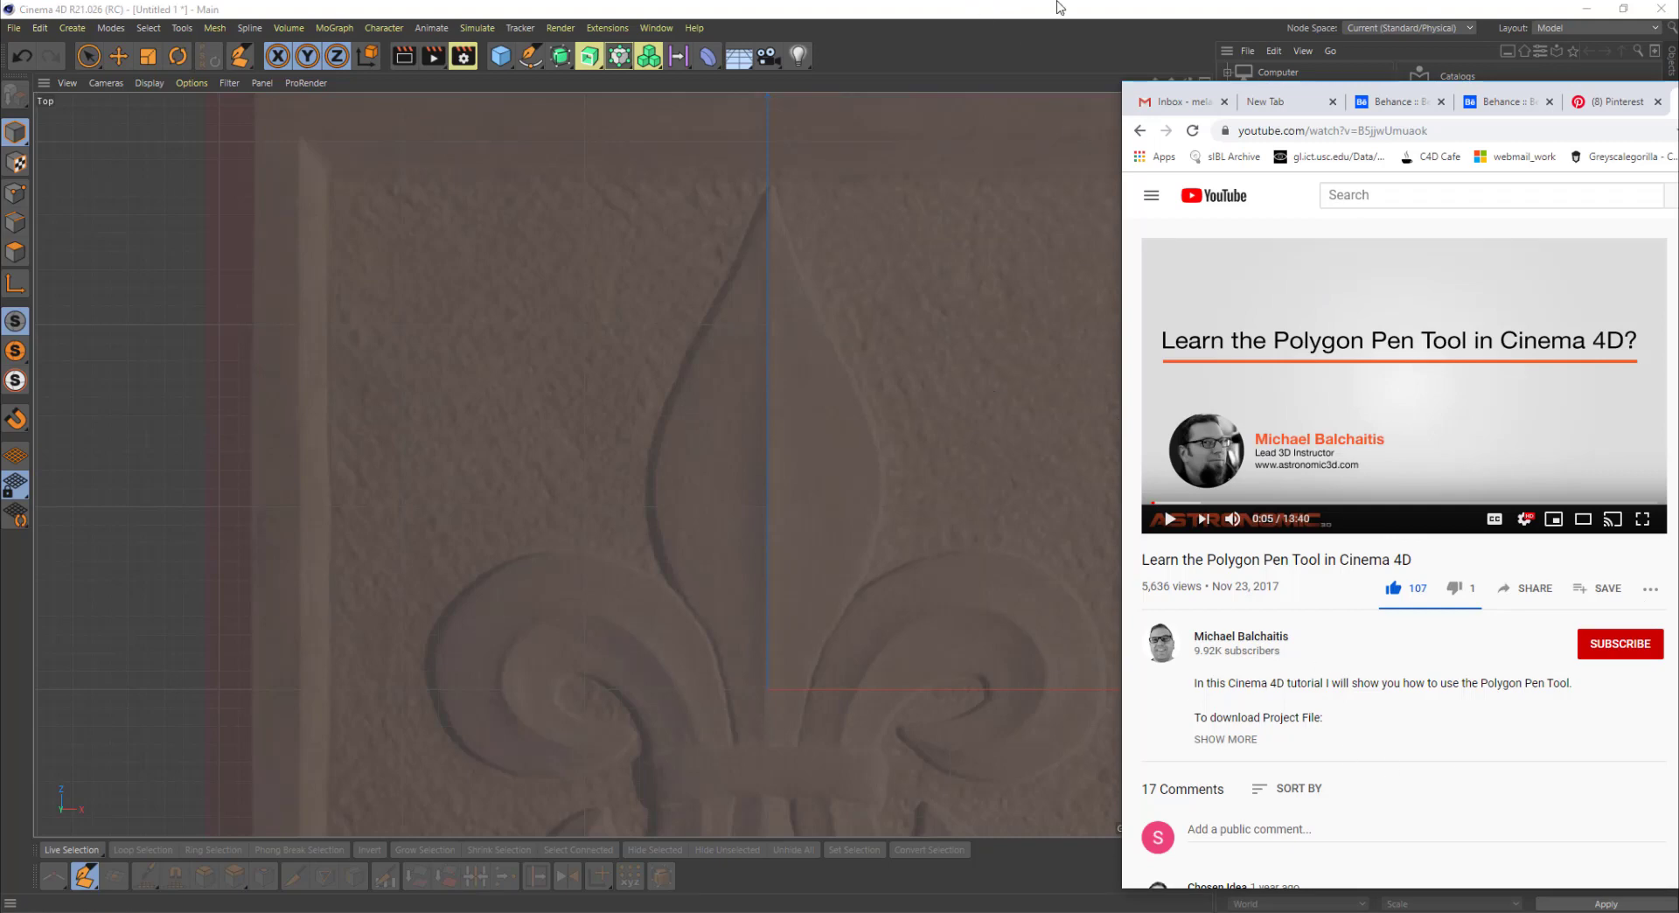
middle_click_drag(801, 330, 825, 378, "alt")
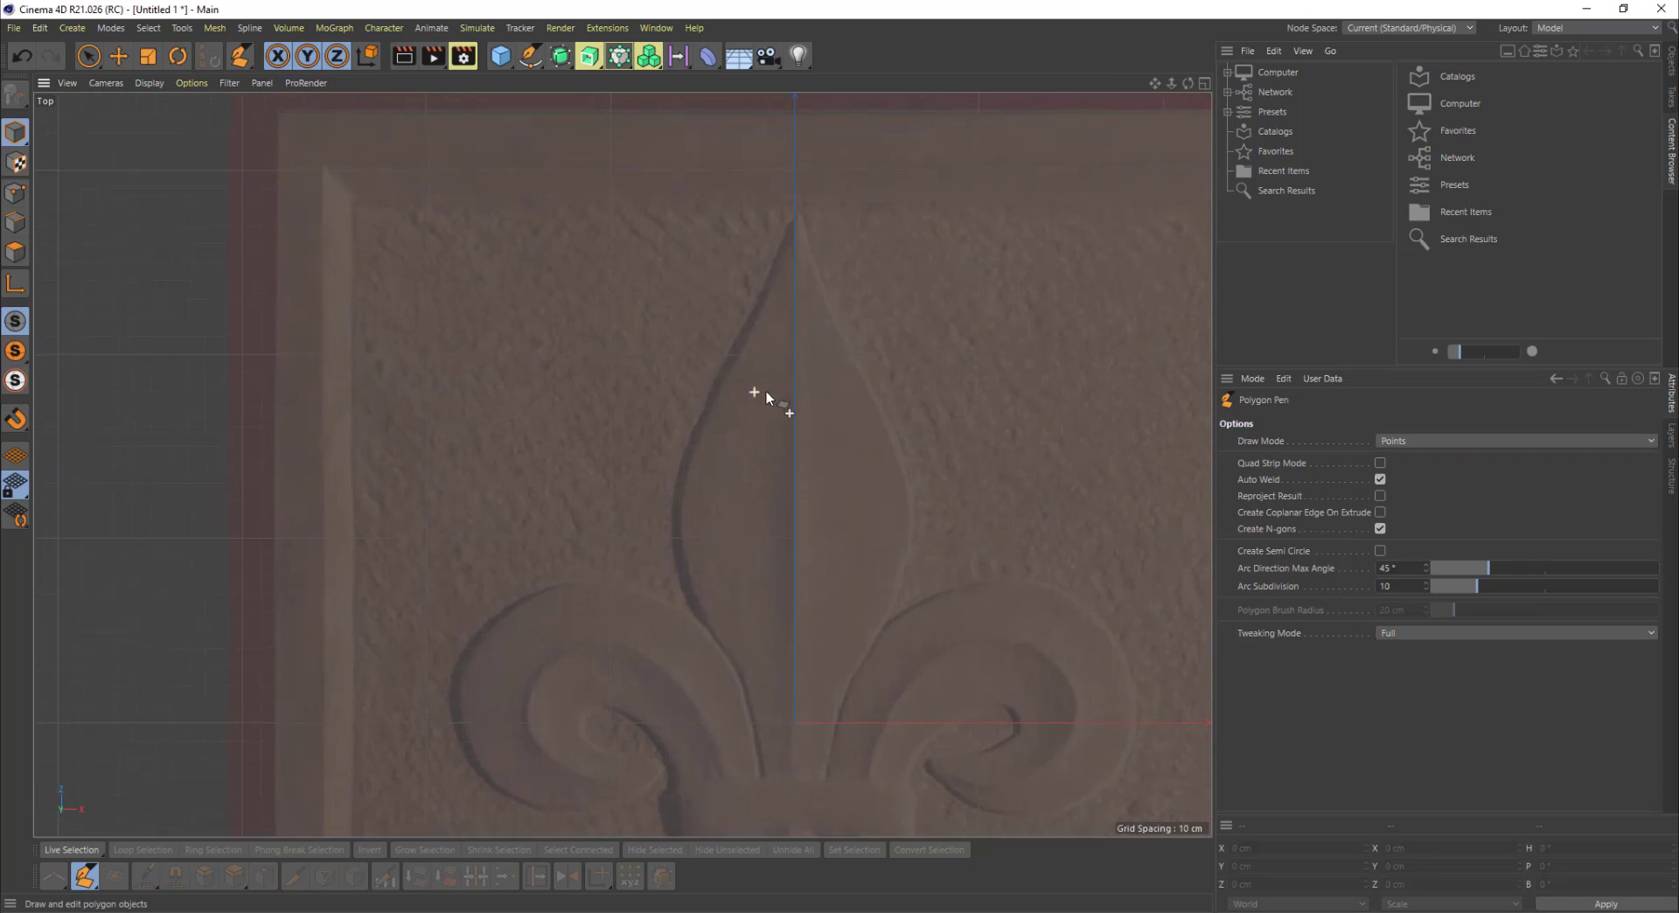
scroll(761, 390, "up", 2)
scroll(789, 389, "down", 3)
scroll(760, 412, "up", 3)
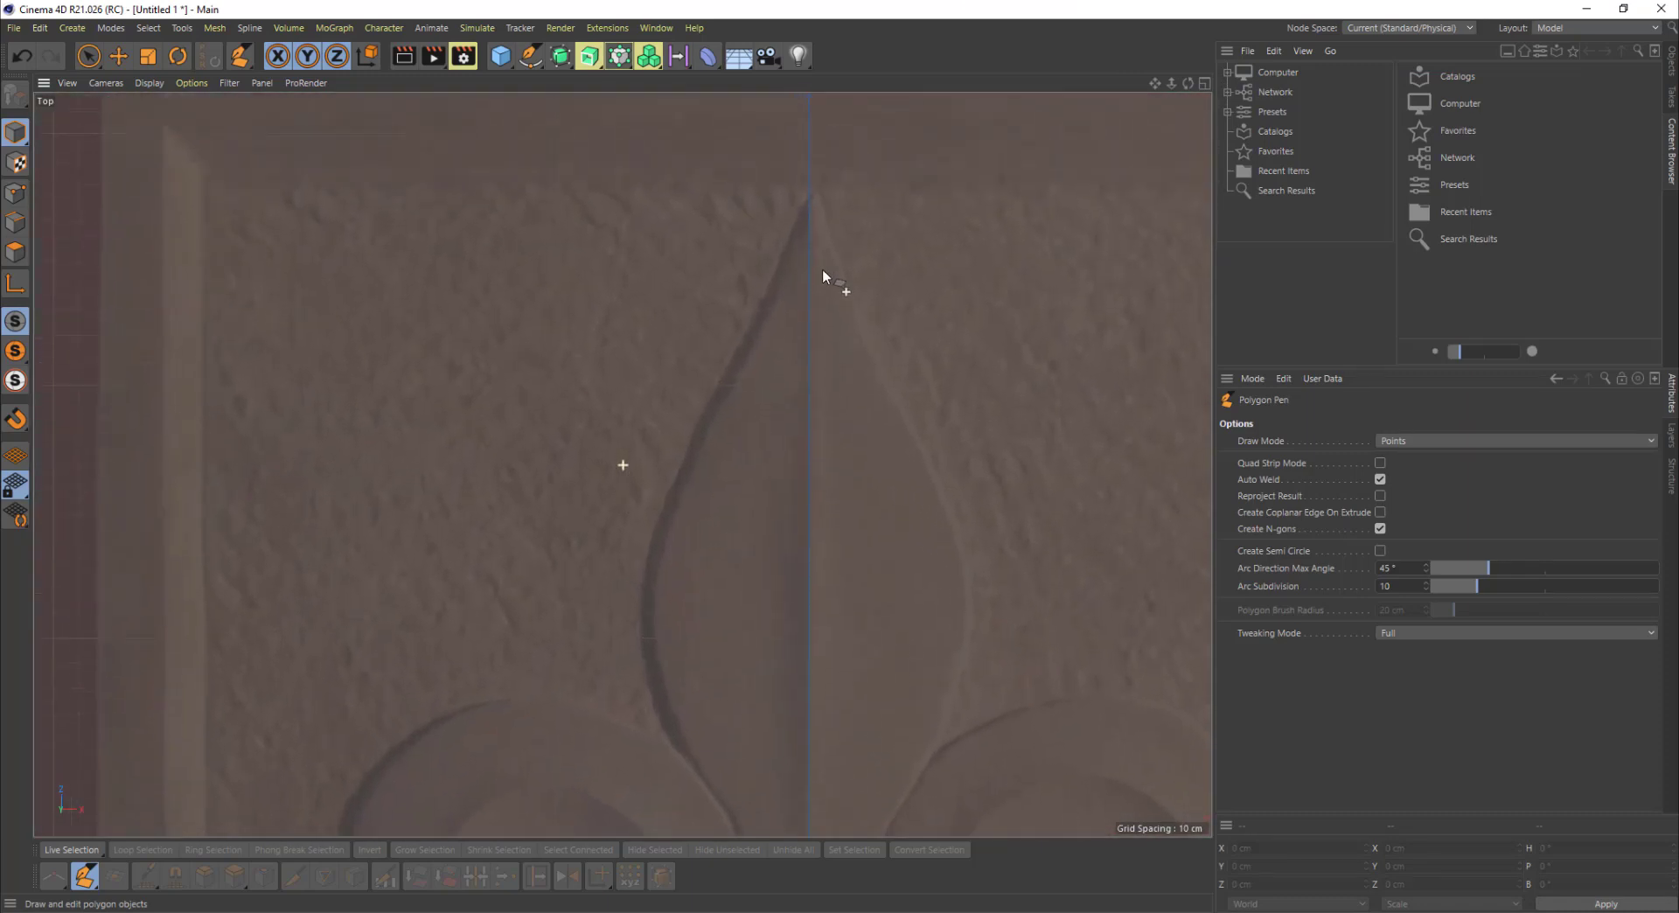
scroll(832, 351, "down", 3)
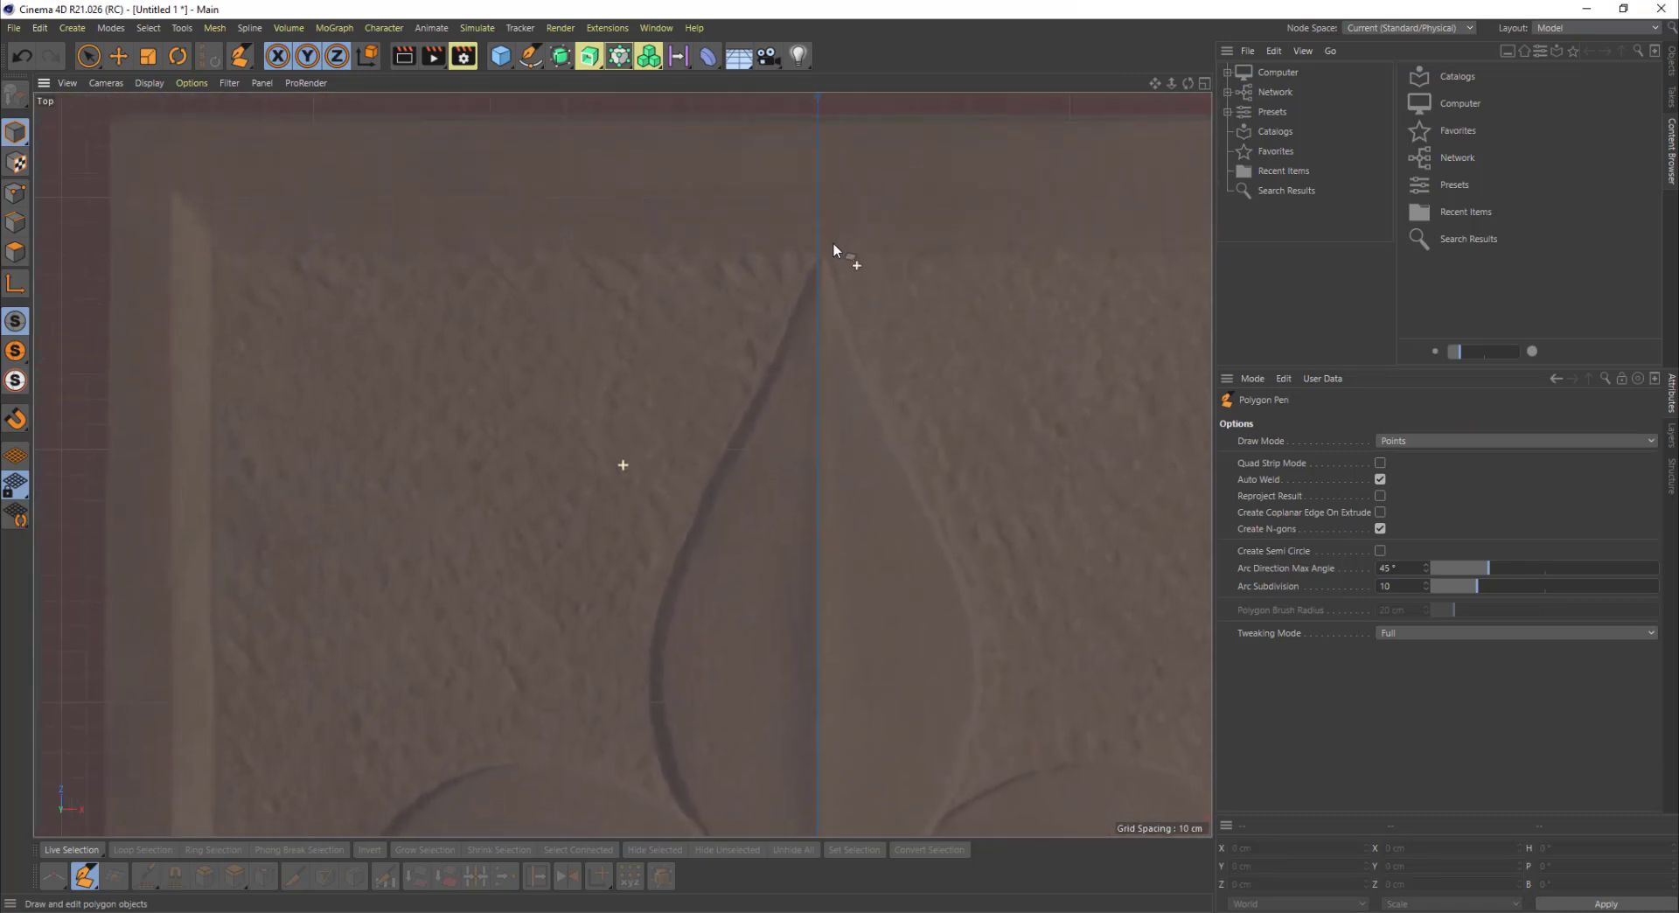
scroll(844, 262, "up", 3)
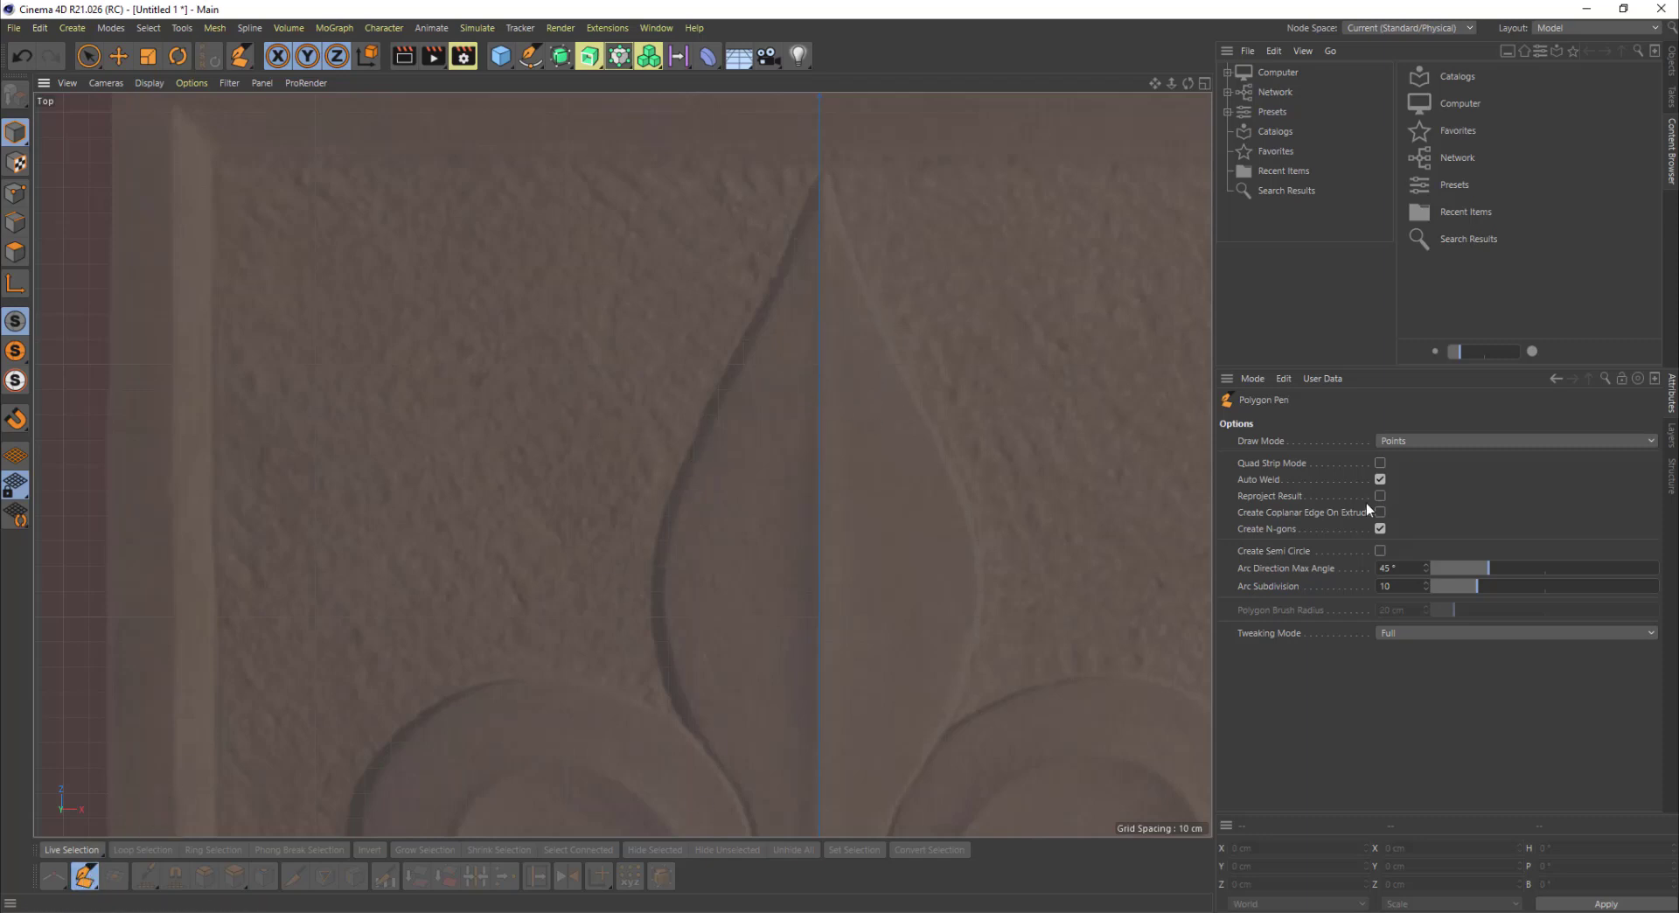
Step: Set the Polygon Pen's draw mode to Edges and draw three edges each along the central petal's left contour and centre line
left_click(1430, 443)
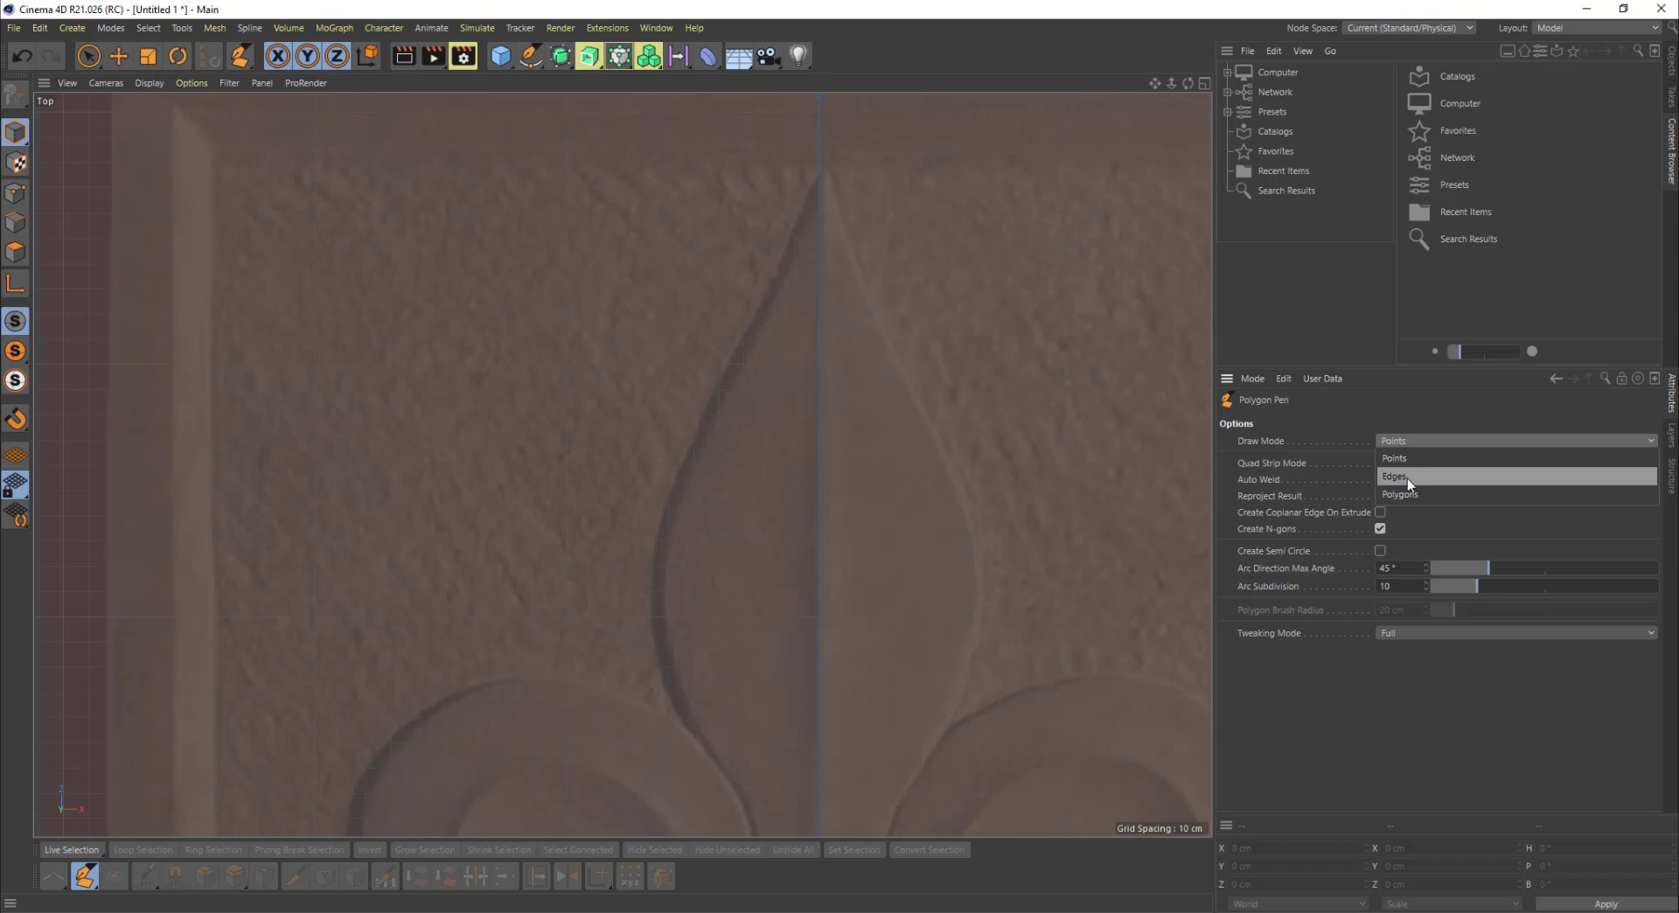
left_click(1408, 479)
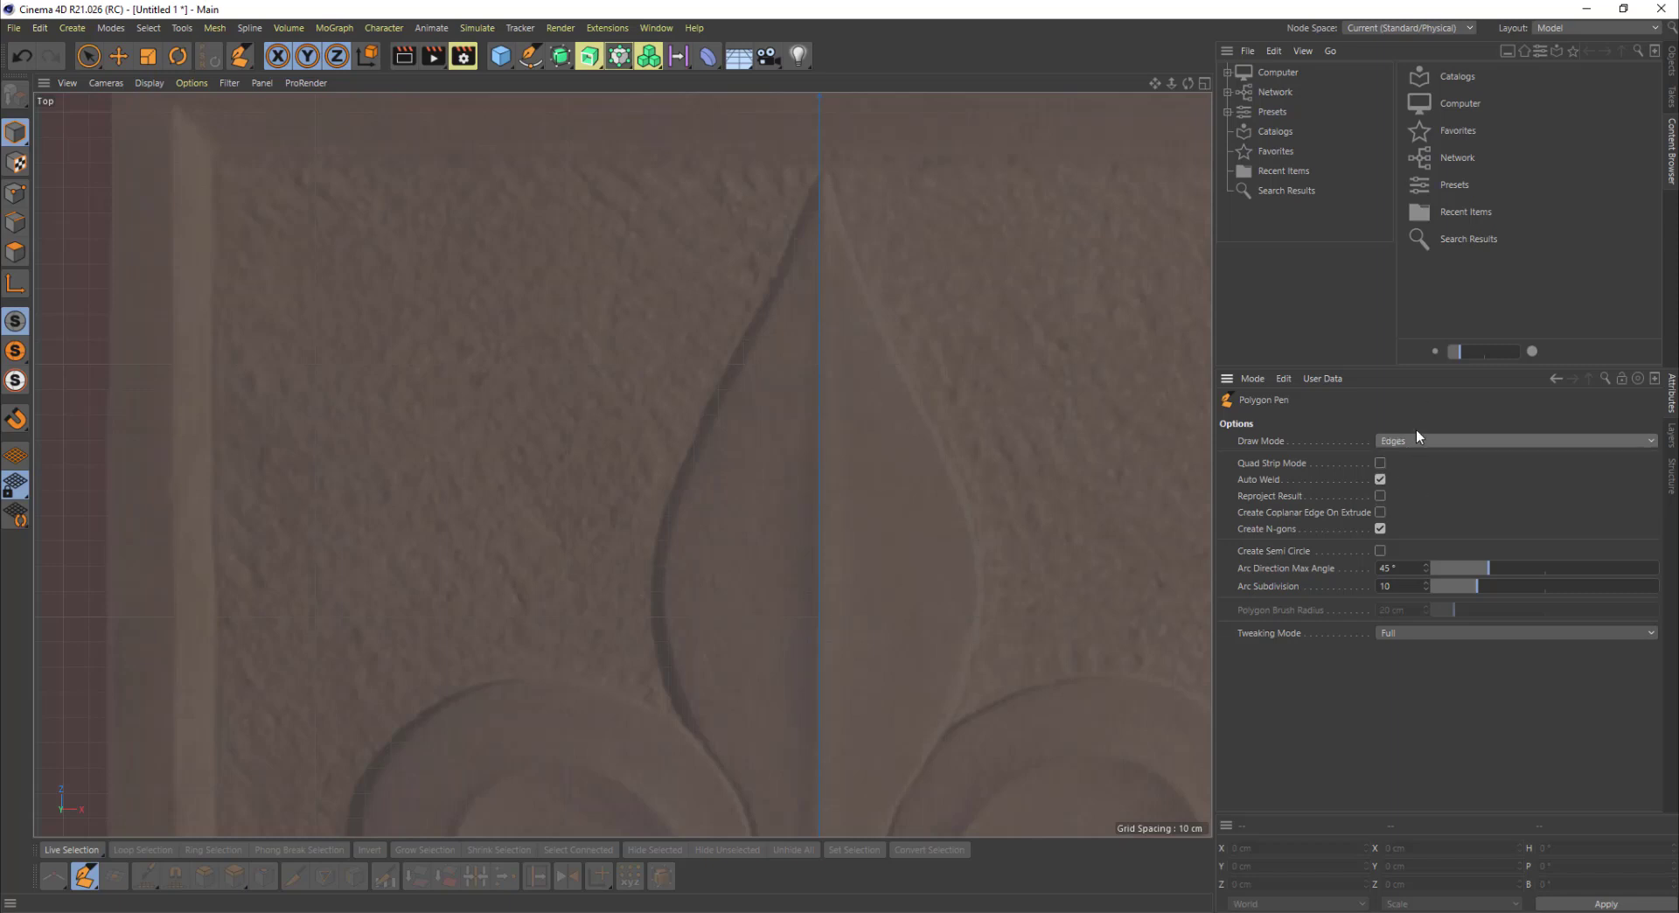
scroll(772, 405, "down", 3)
scroll(770, 341, "up", 3)
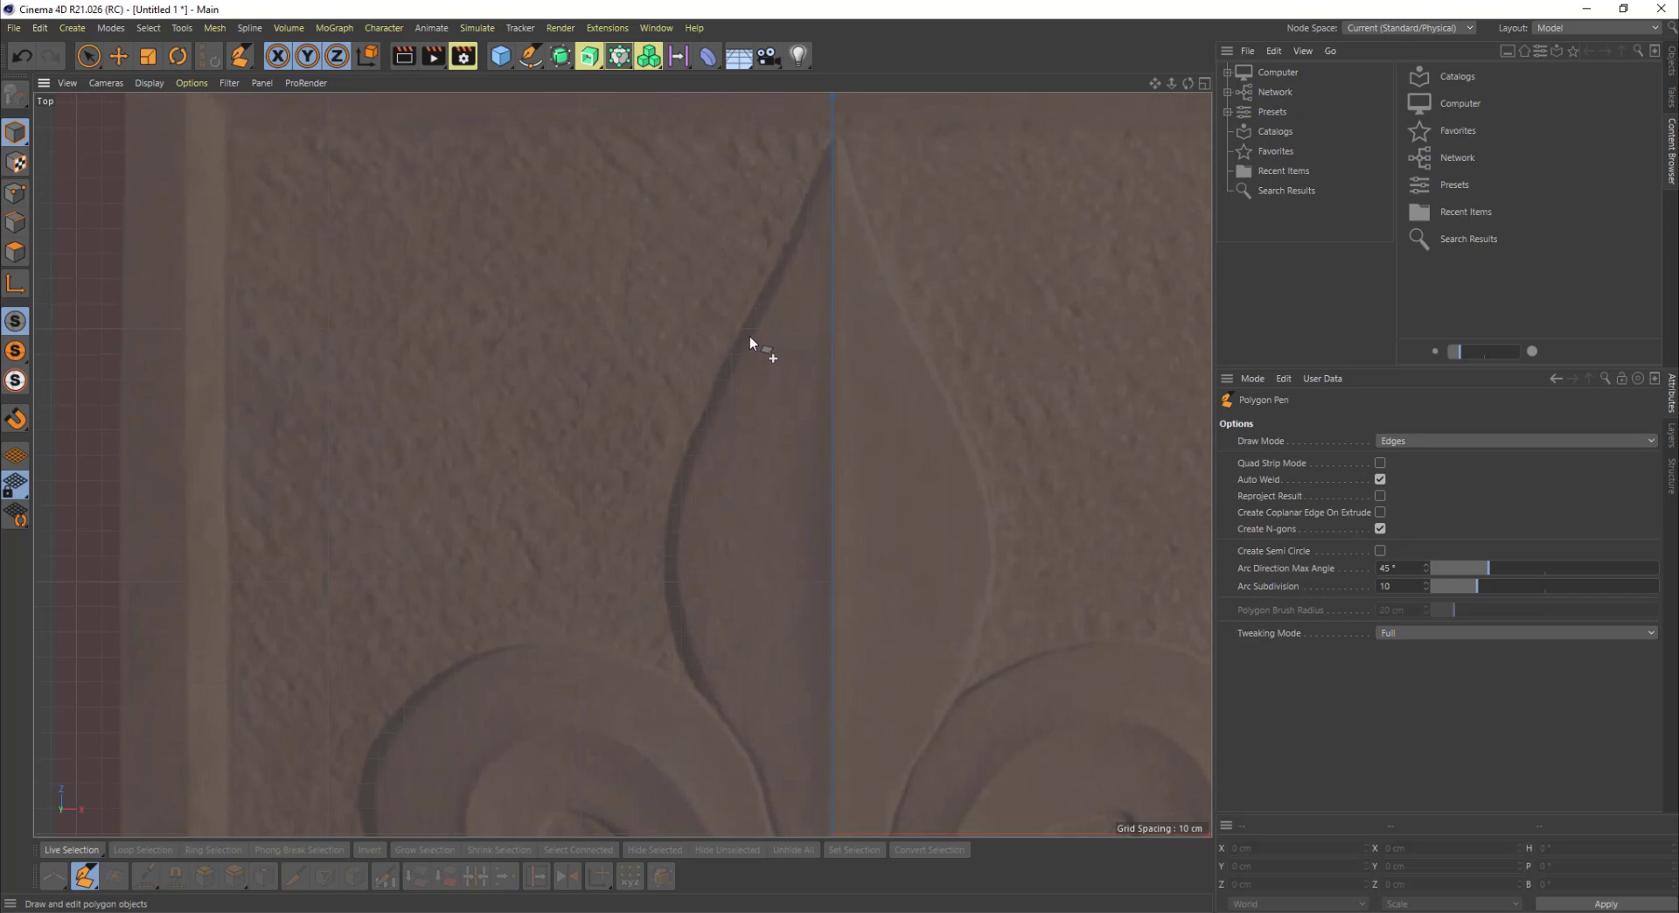
left_click_drag(749, 336, 698, 451)
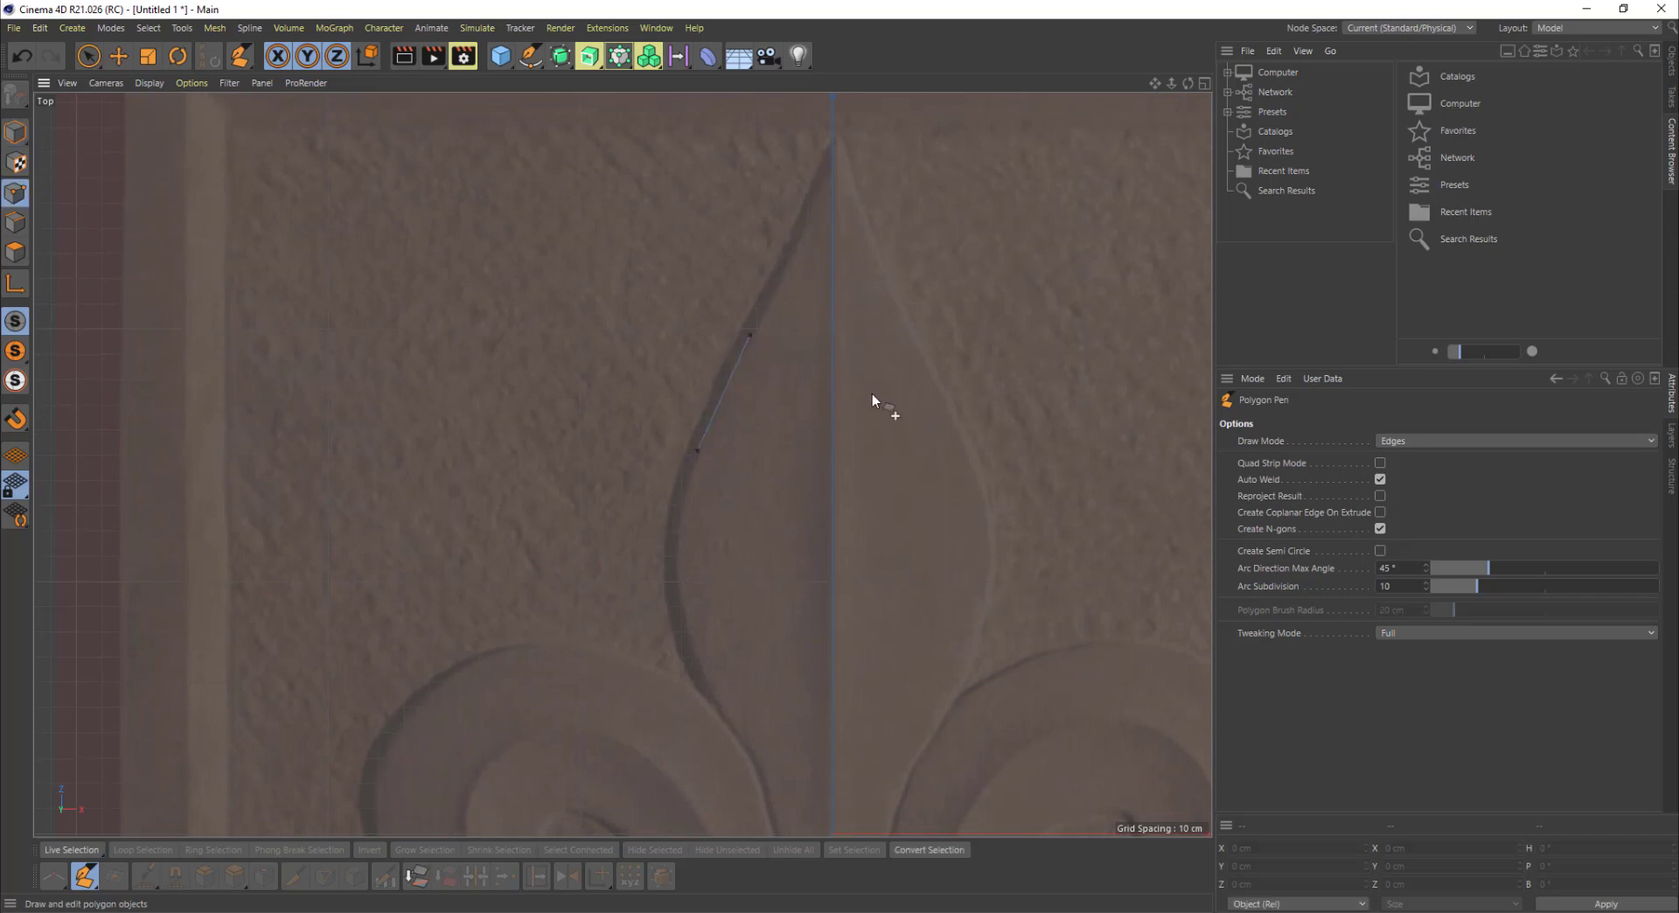
mouse_move(832, 332)
left_mouse_down()
mouse_move(839, 464)
mouse_move(832, 452)
left_mouse_up()
left_click_drag(698, 452, 675, 546)
left_click_drag(833, 453, 830, 551)
left_click_drag(668, 549, 685, 617)
left_click_drag(832, 612, 831, 612)
Step: Bridge the three left contour edges to the matching centre line edges to fill the middle of the half petal with polygons
left_click_drag(726, 395, 831, 385, "ctrl")
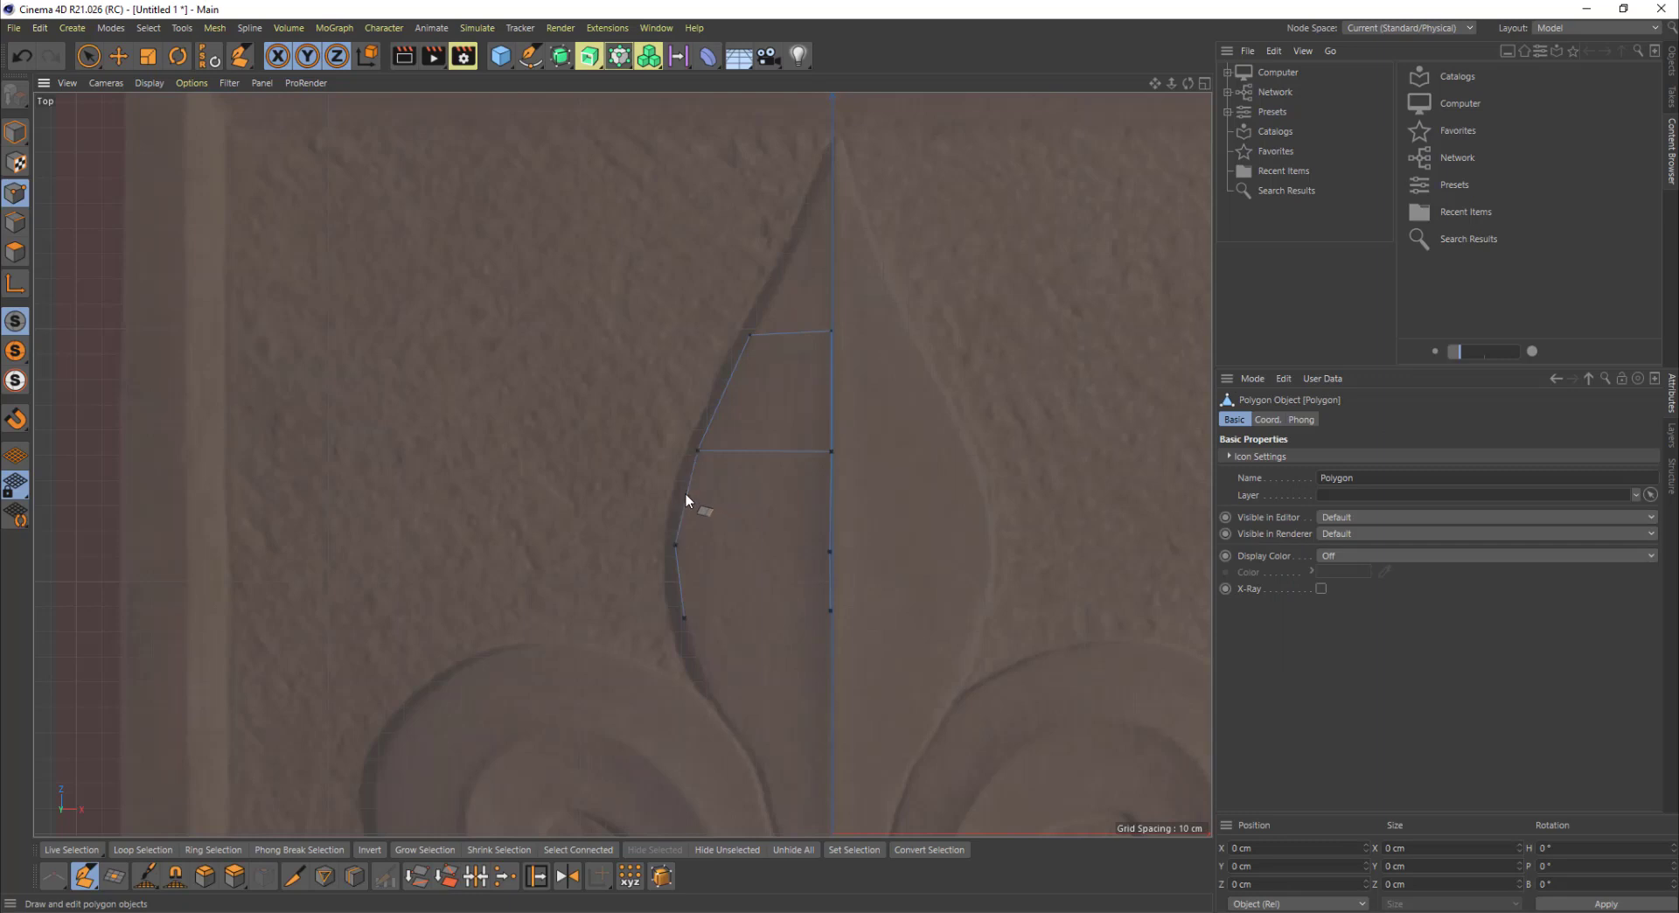
left_click_drag(687, 497, 833, 498, "ctrl")
left_click_drag(676, 581, 834, 597, "ctrl")
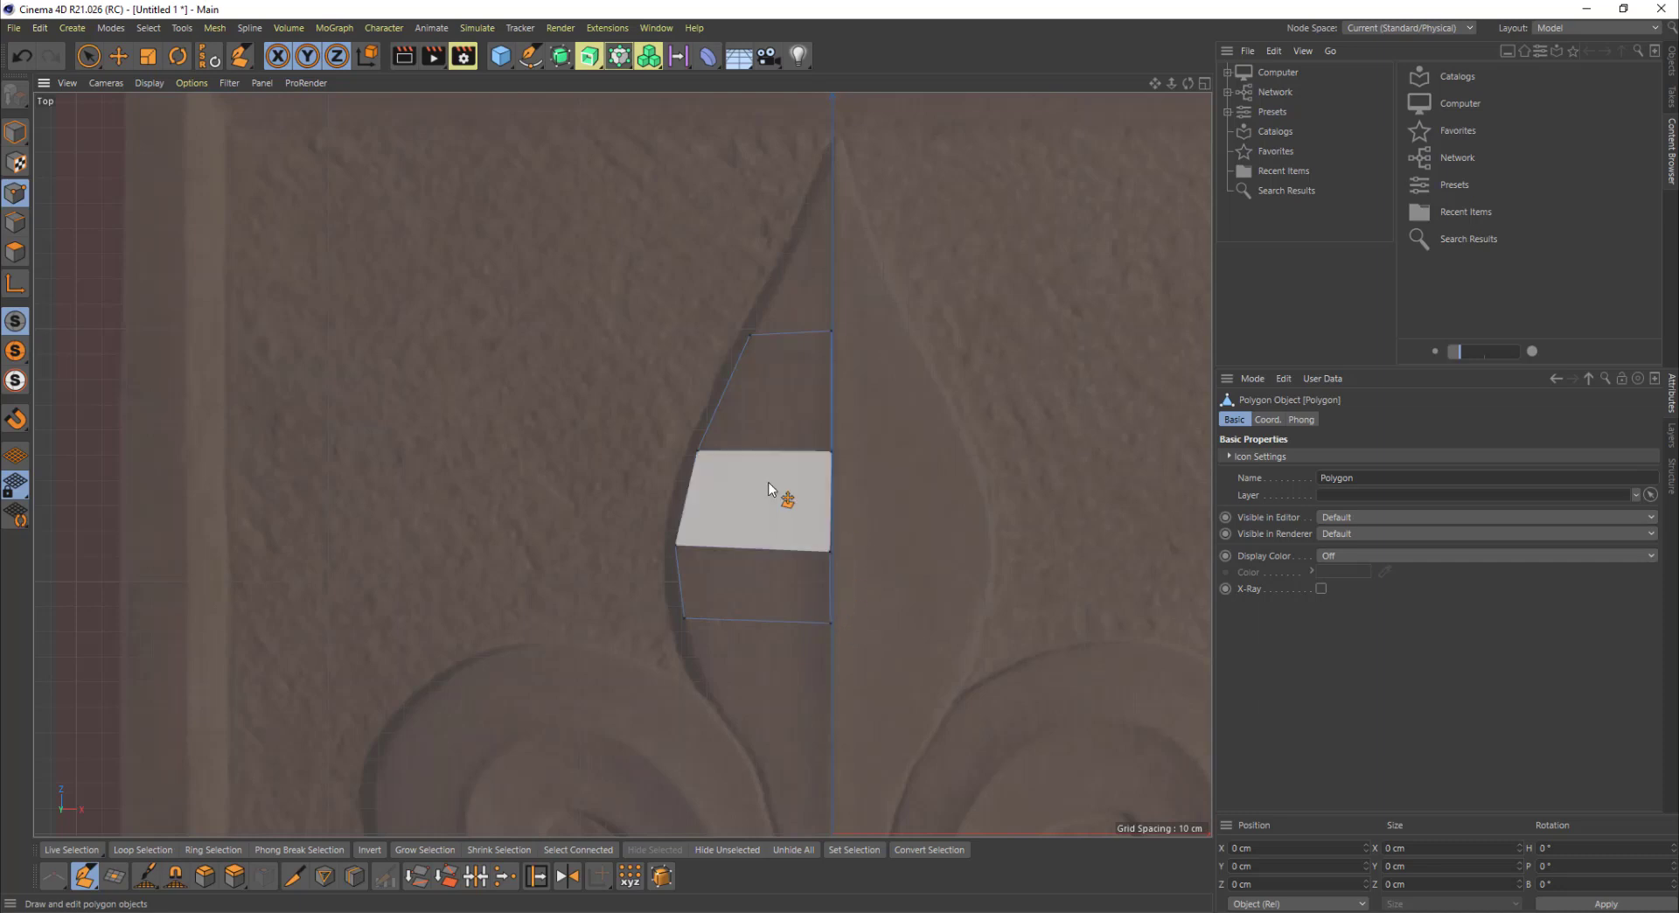
Step: Inspect the new polygons from above in the Perspective view, and compare them with the full reference ornament in the Top view
middle_click(537, 313)
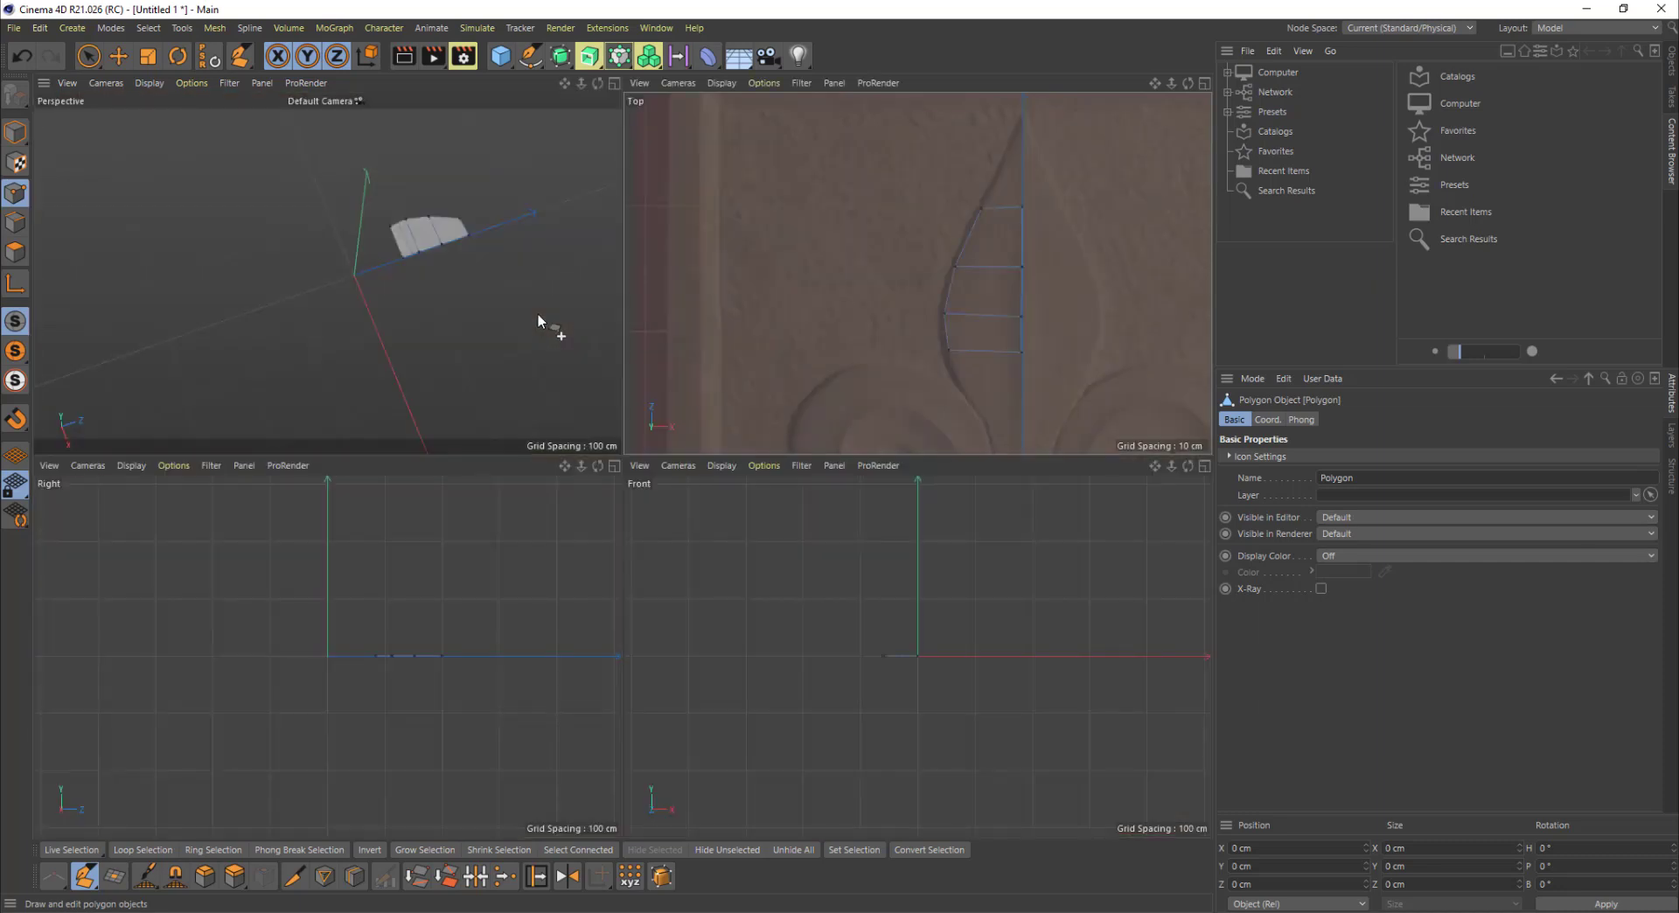
middle_click(441, 267)
left_click_drag(621, 464, 488, 652, "alt")
middle_click(764, 467)
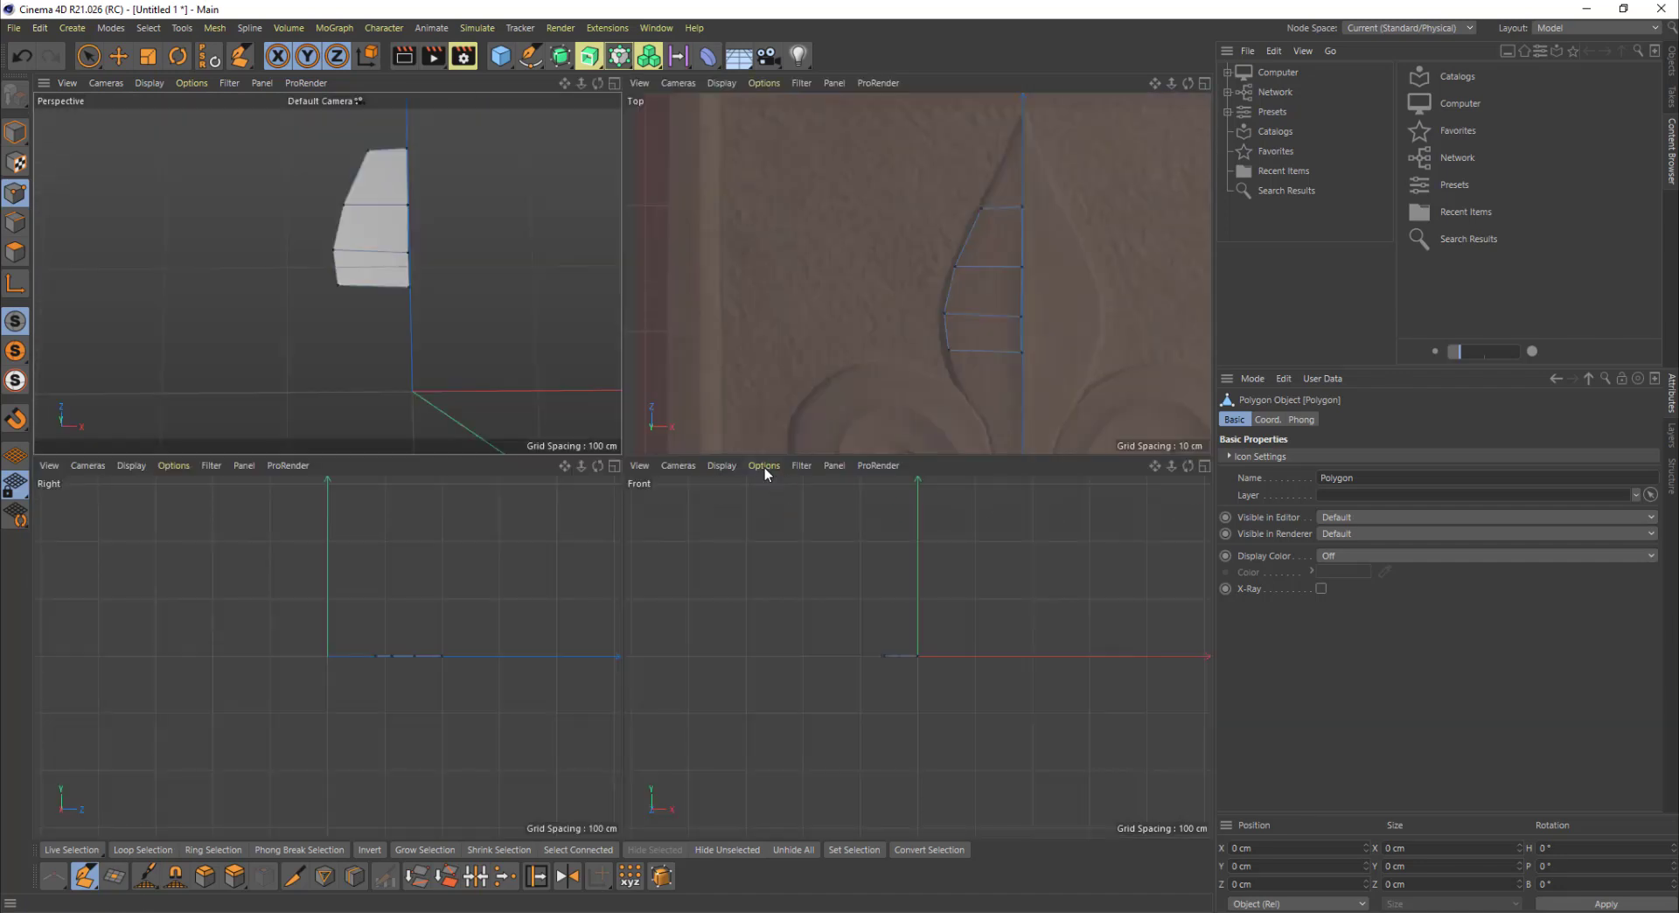
middle_click(1005, 292)
scroll(855, 550, "up", 3)
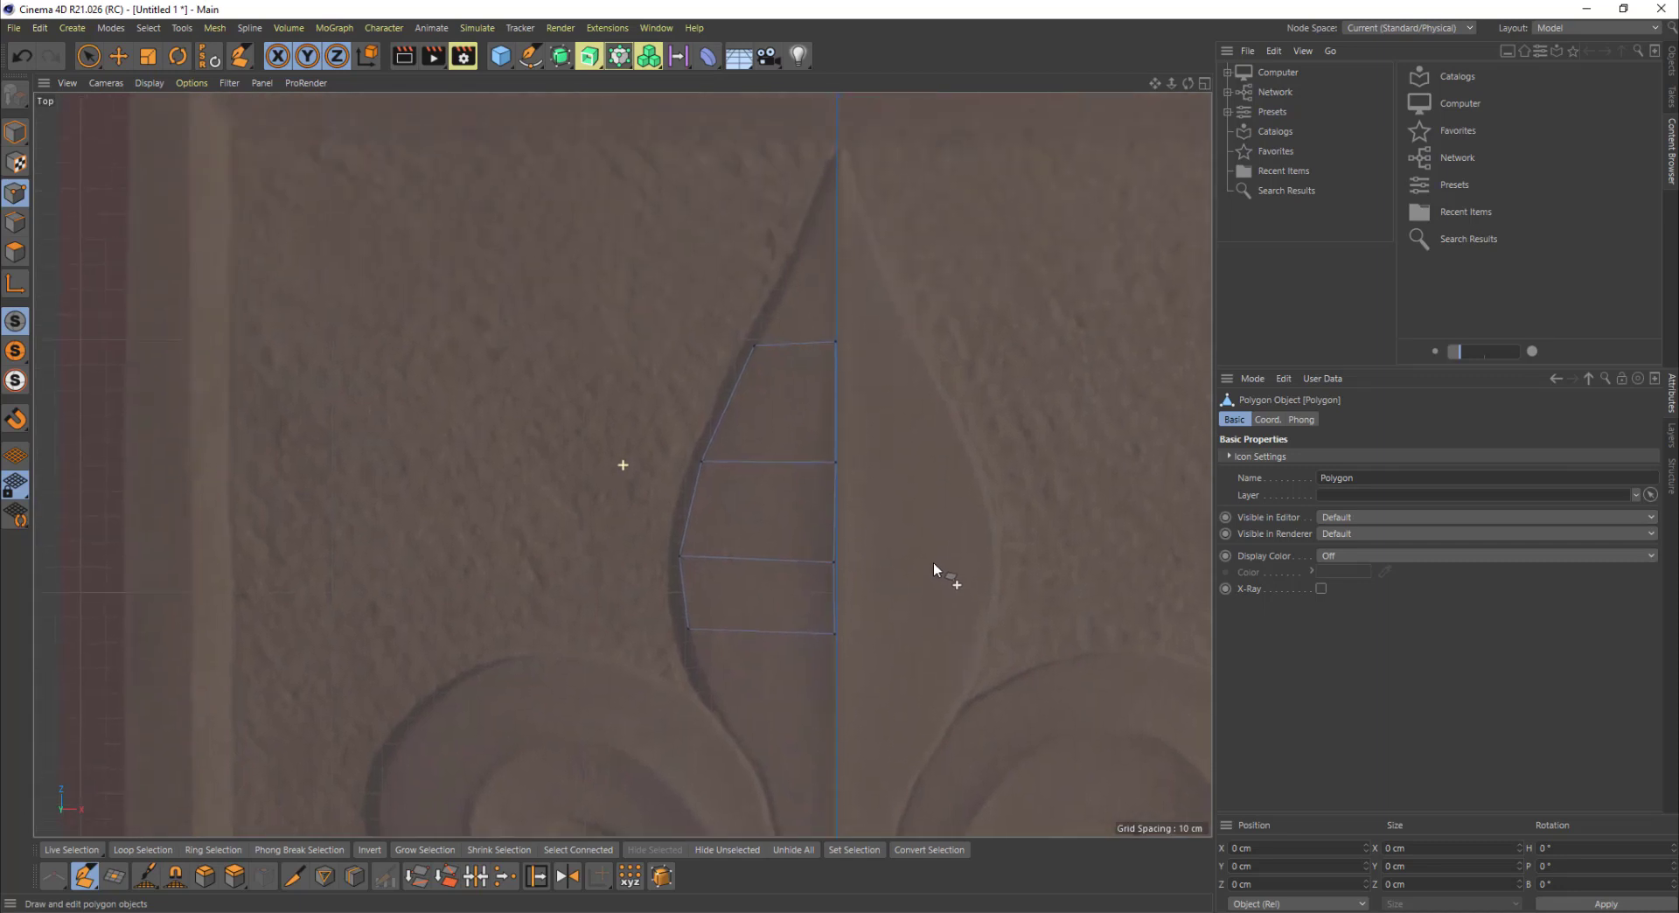
scroll(827, 632, "down", 5)
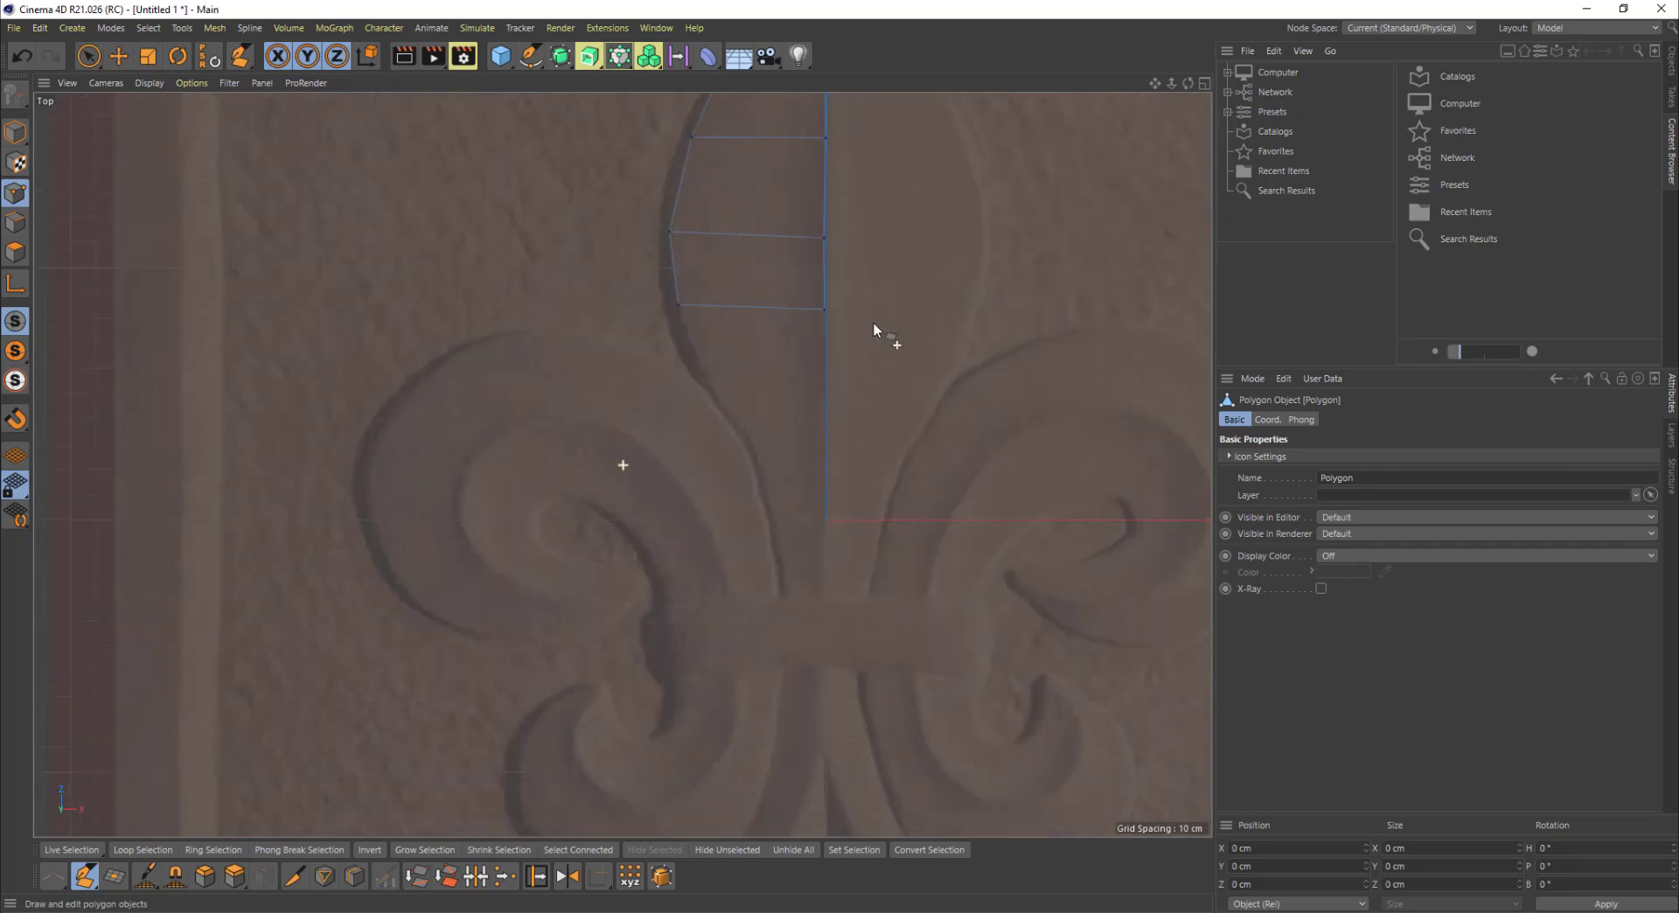
scroll(874, 415, "up", 5)
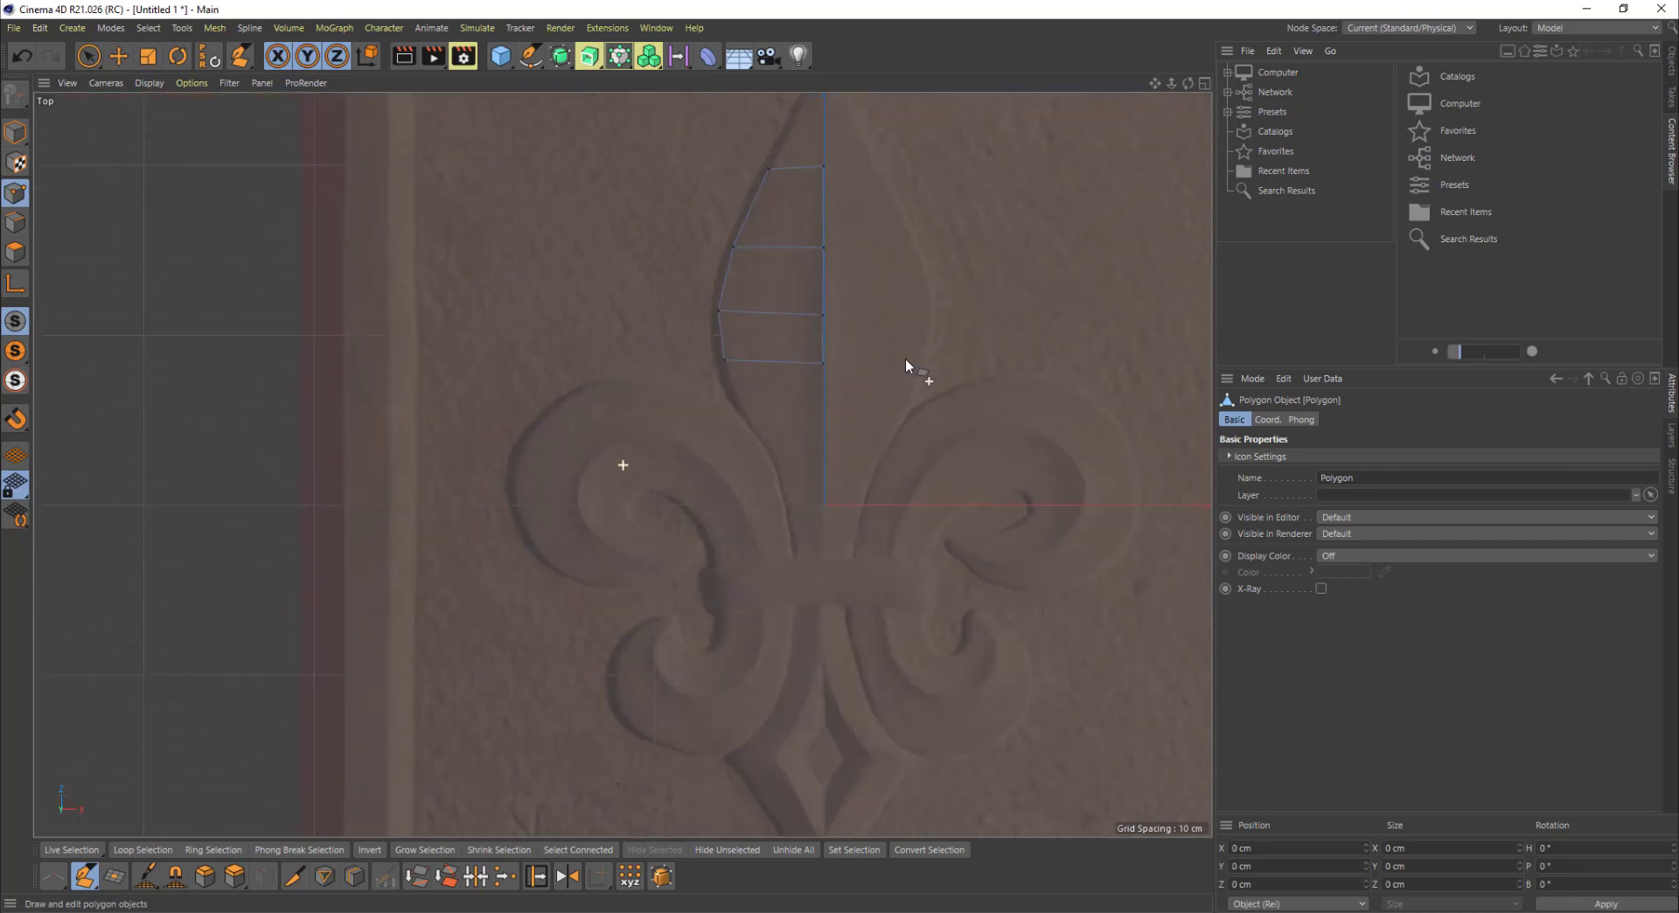
scroll(906, 377, "down", 4)
scroll(874, 419, "up", 3)
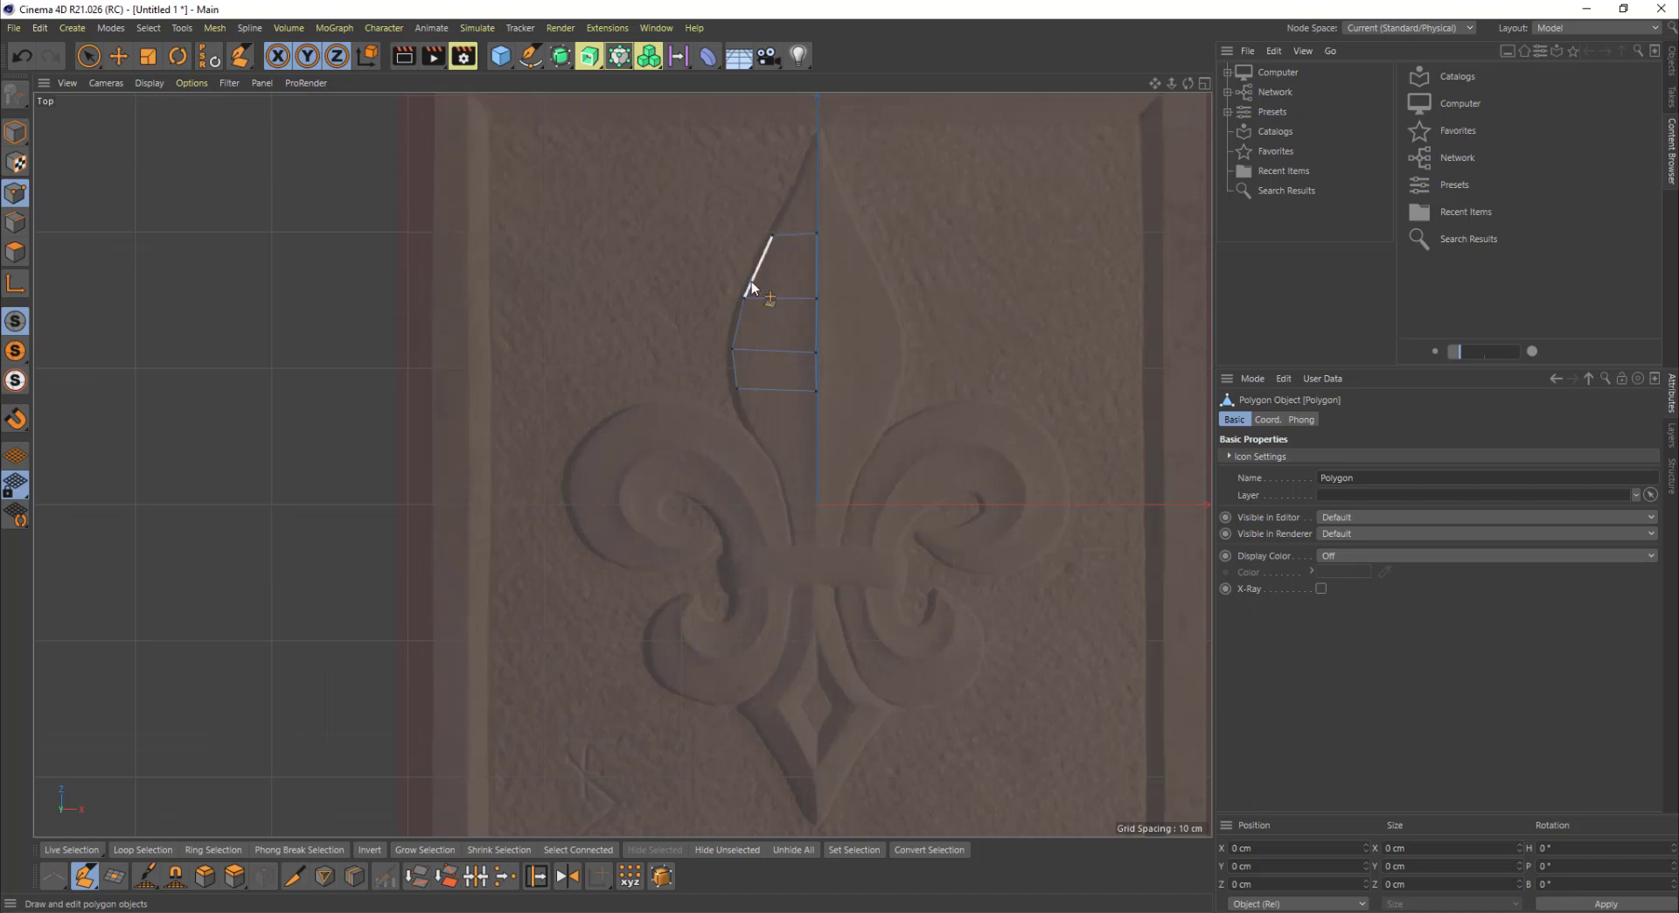
middle_click_drag(823, 243, 843, 340, "alt")
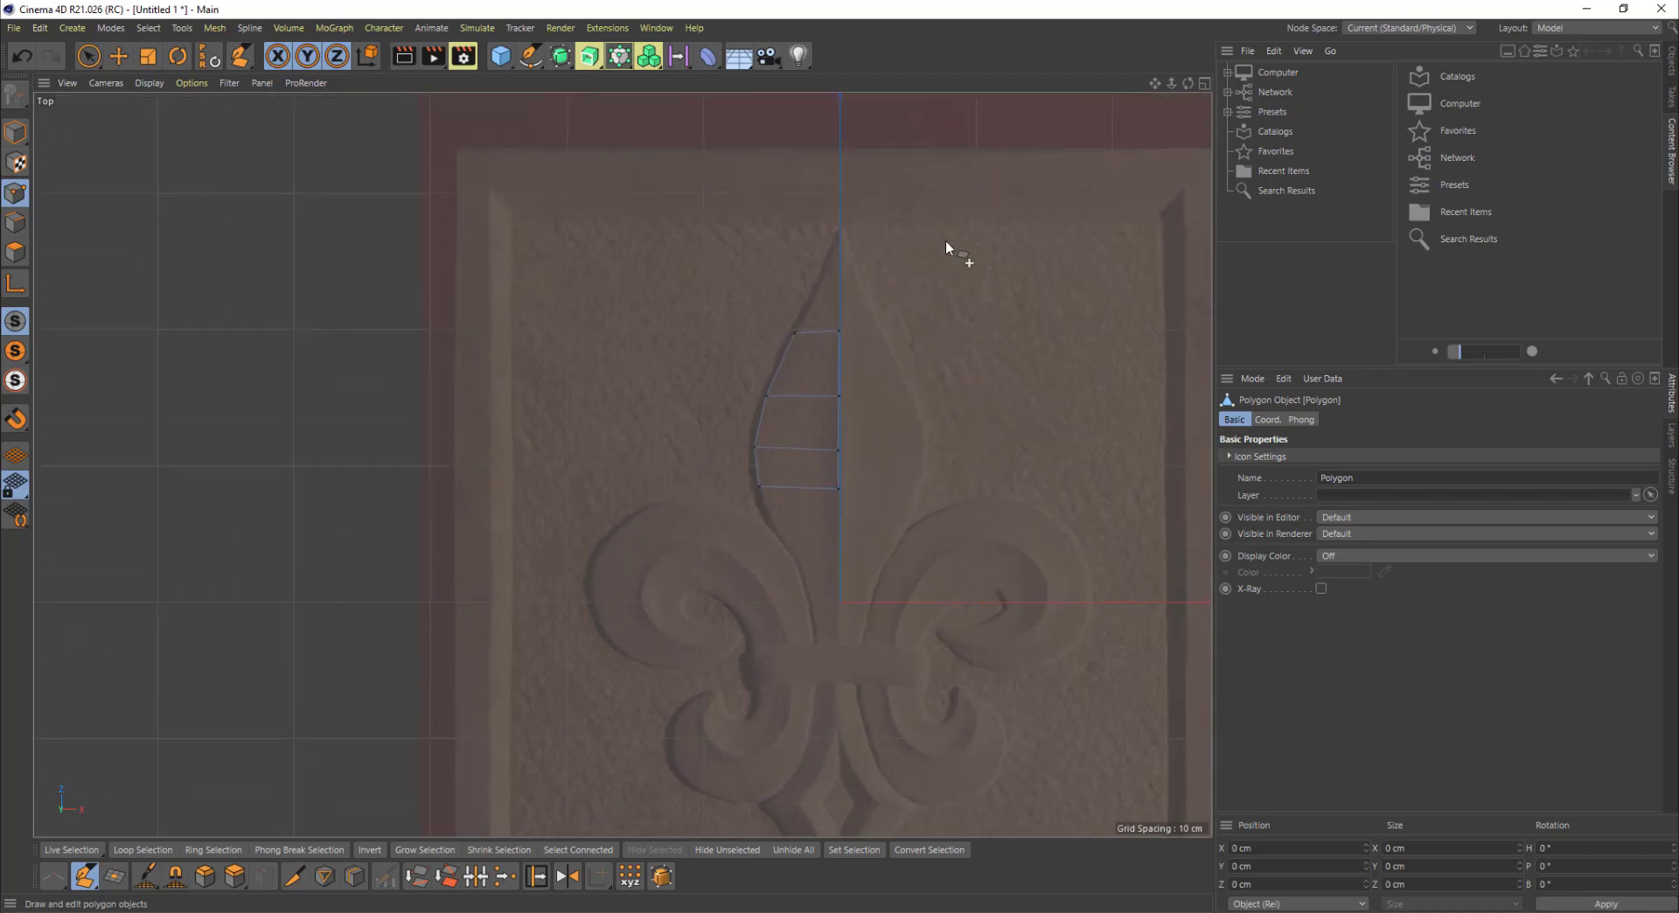
Step: Extend the half petal's upper edge into a tapering strip of polygons up to the tip, aligning its points with the contour and centre line
scroll(813, 404, "up", 5)
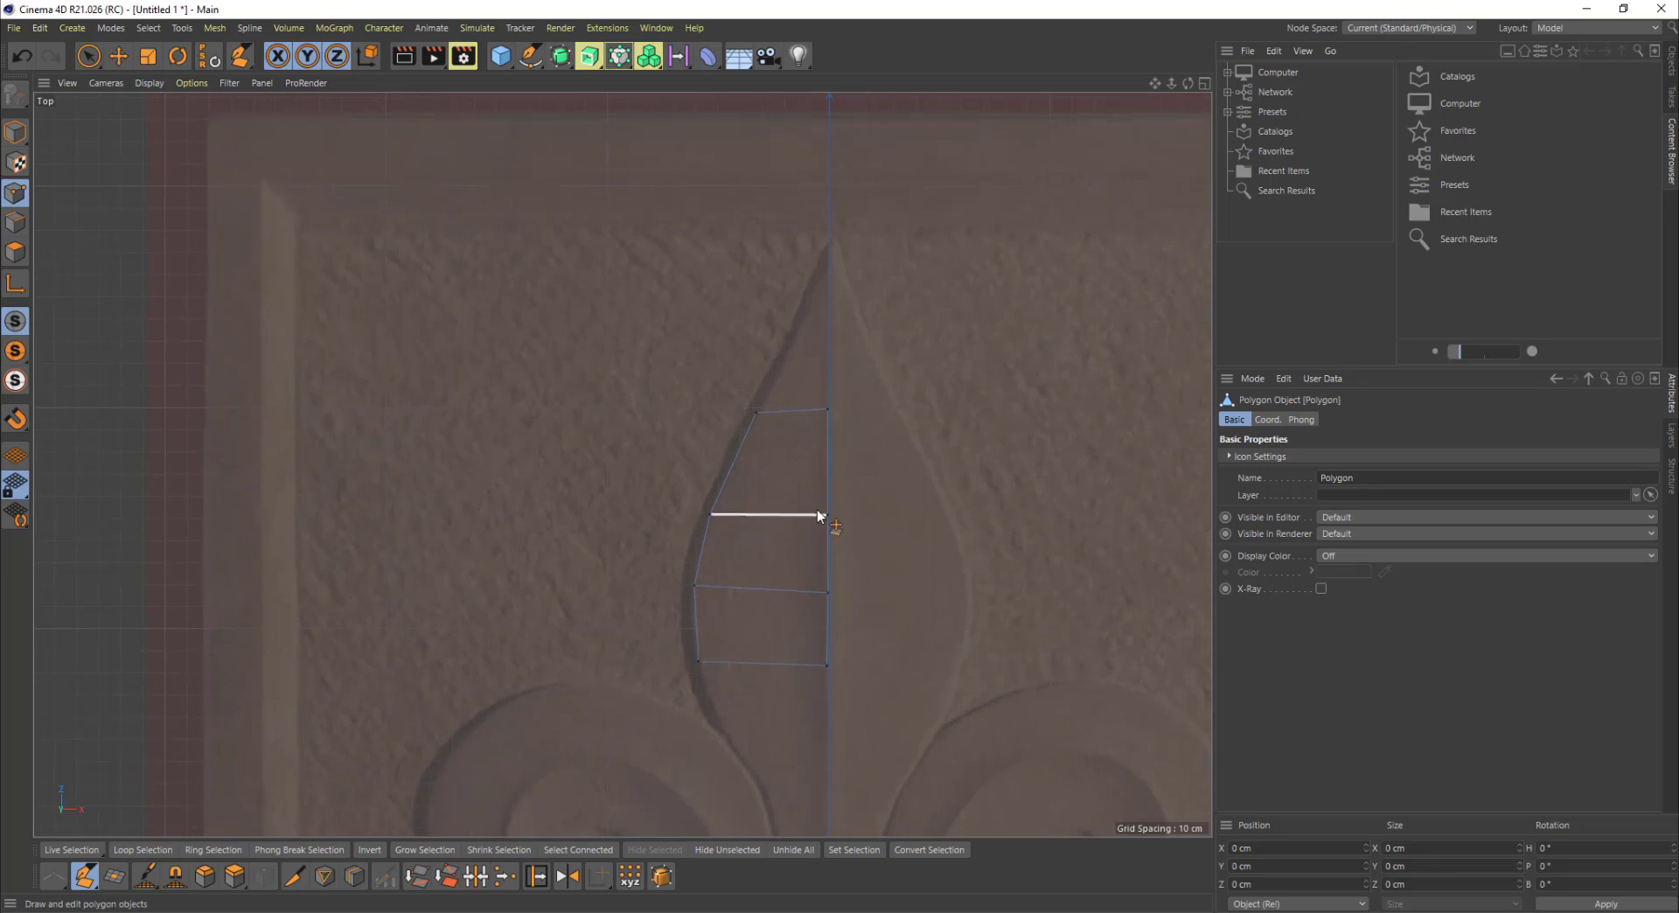
left_click_drag(828, 515, 827, 522)
left_click_drag(775, 430, 775, 359, "ctrl")
key("ctrl+z")
left_click_drag(778, 360, 804, 302)
left_click_drag(817, 259, 821, 254)
left_click_drag(830, 377, 829, 383)
scroll(852, 461, "down", 3)
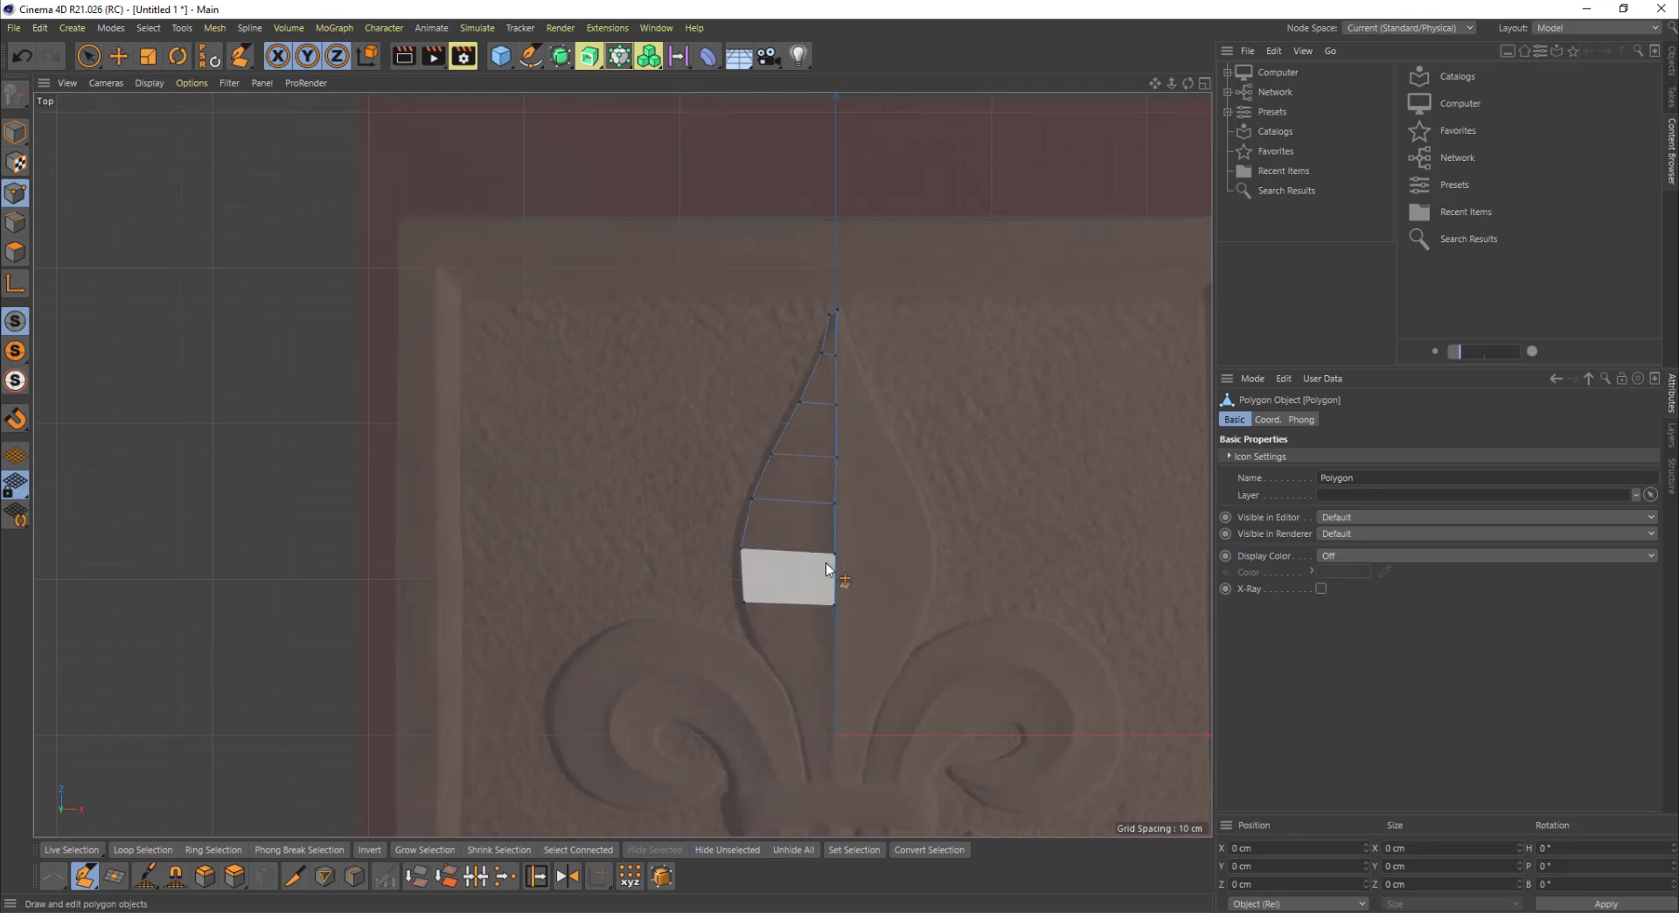
Step: Inspect the half petal's surface from an oblique angle in the Perspective view and return to the maximized Top view
middle_click(775, 433)
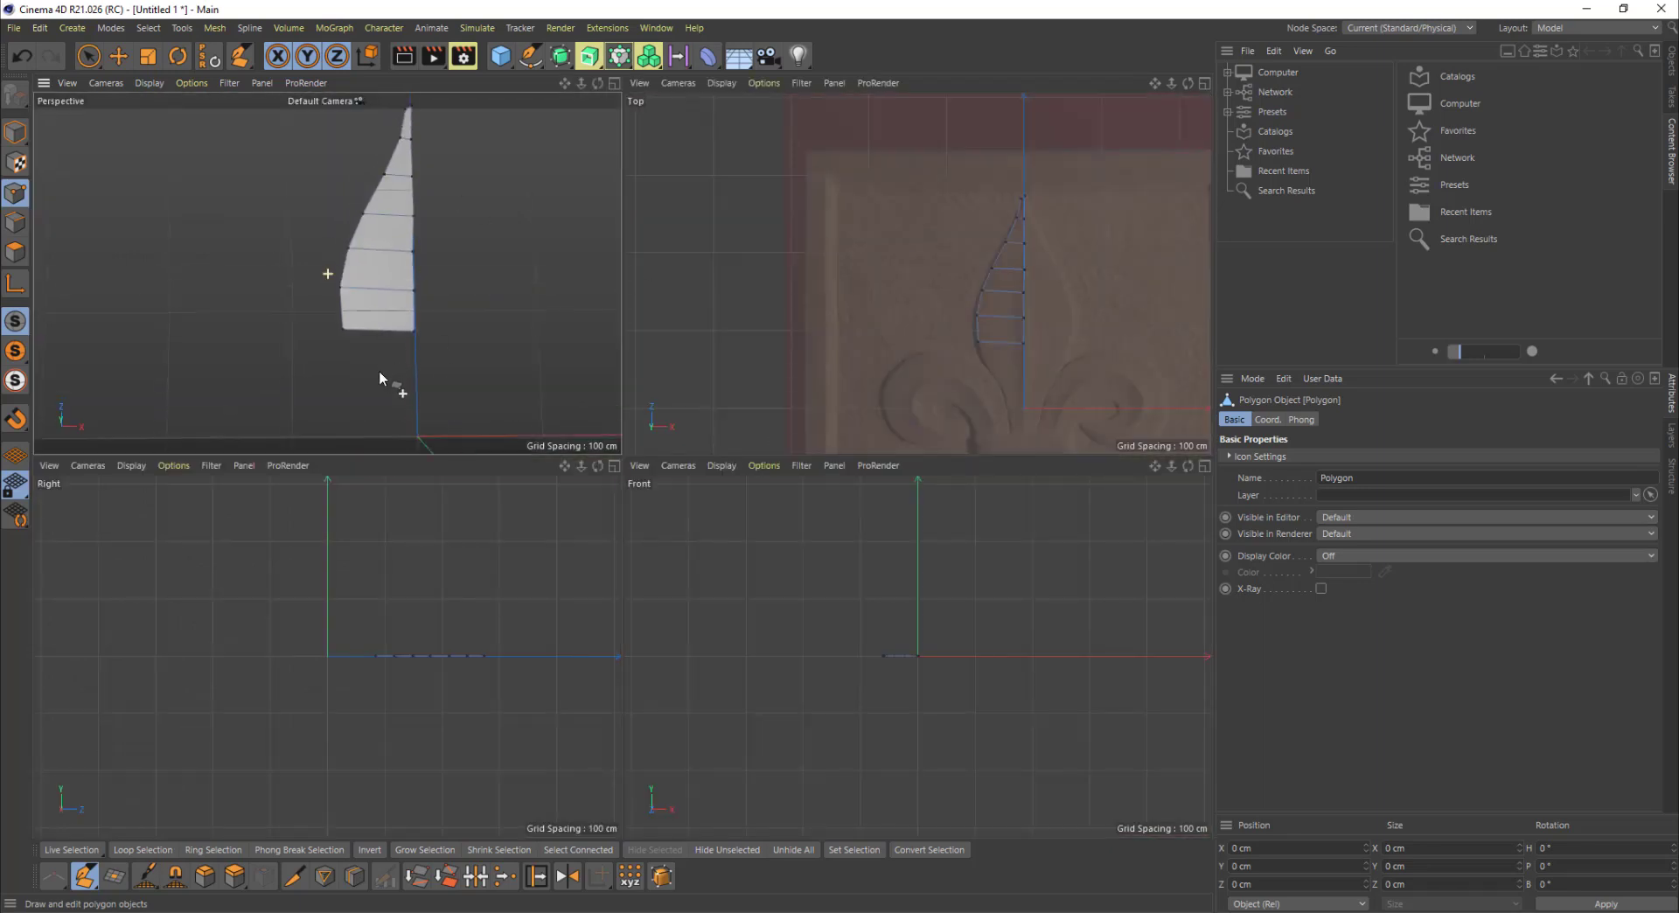
left_click_drag(379, 370, 367, 255, "alt")
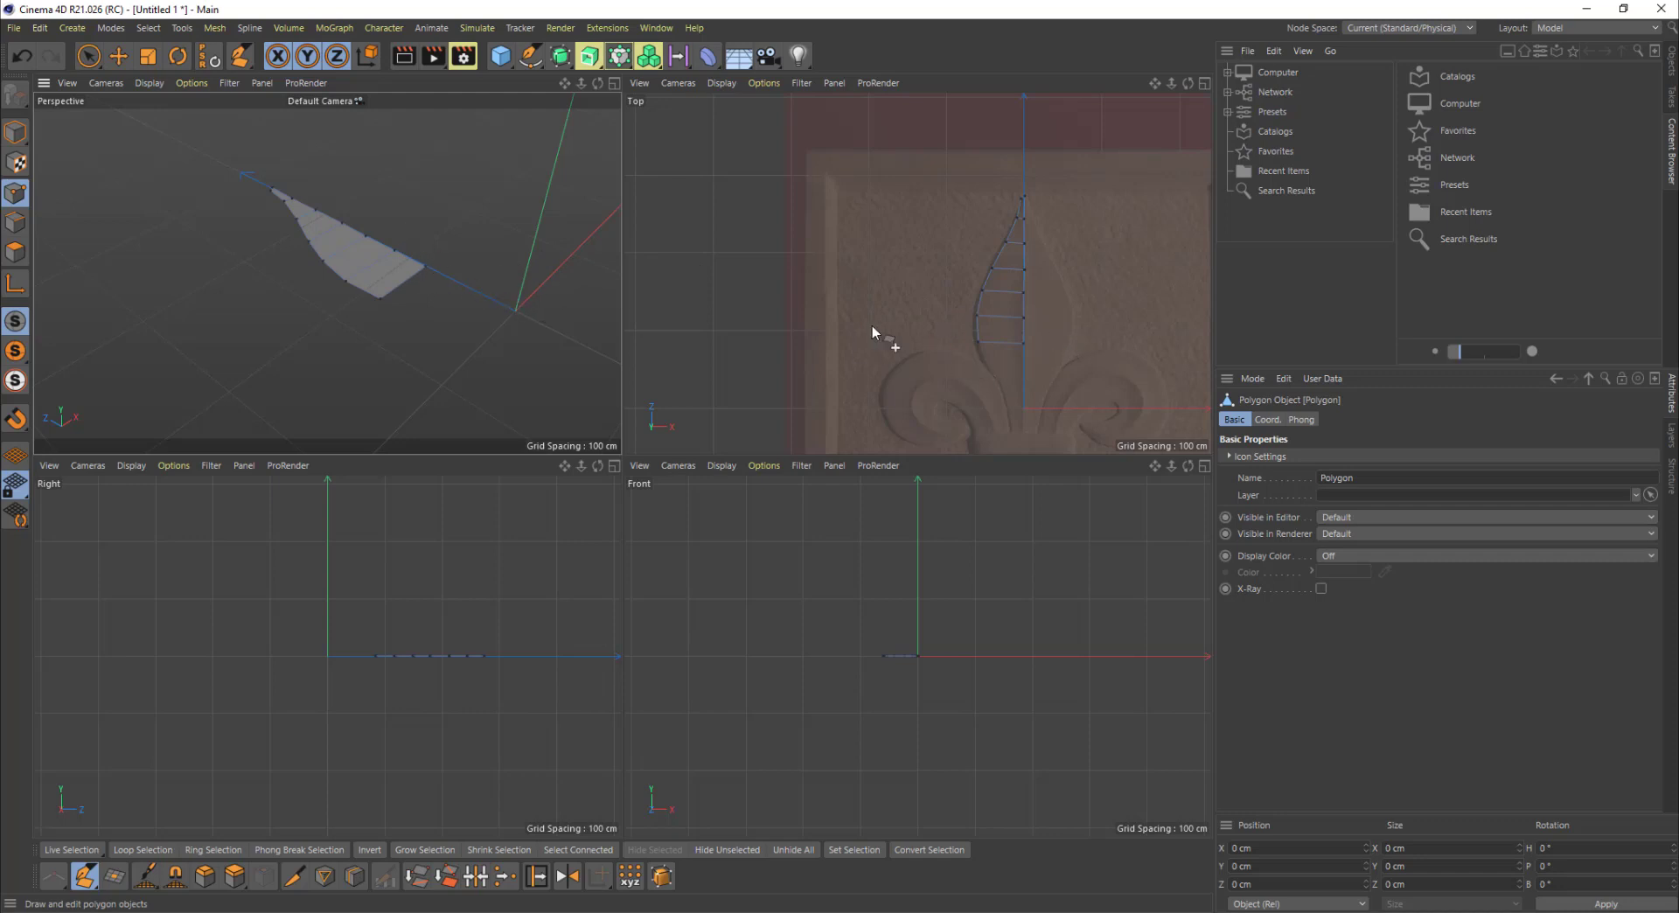
middle_click(968, 330)
Step: Extend the polygon strip down the petal's lower curve and through the narrow stem to just above the lower diamond
middle_click_drag(875, 632, 853, 485, "alt")
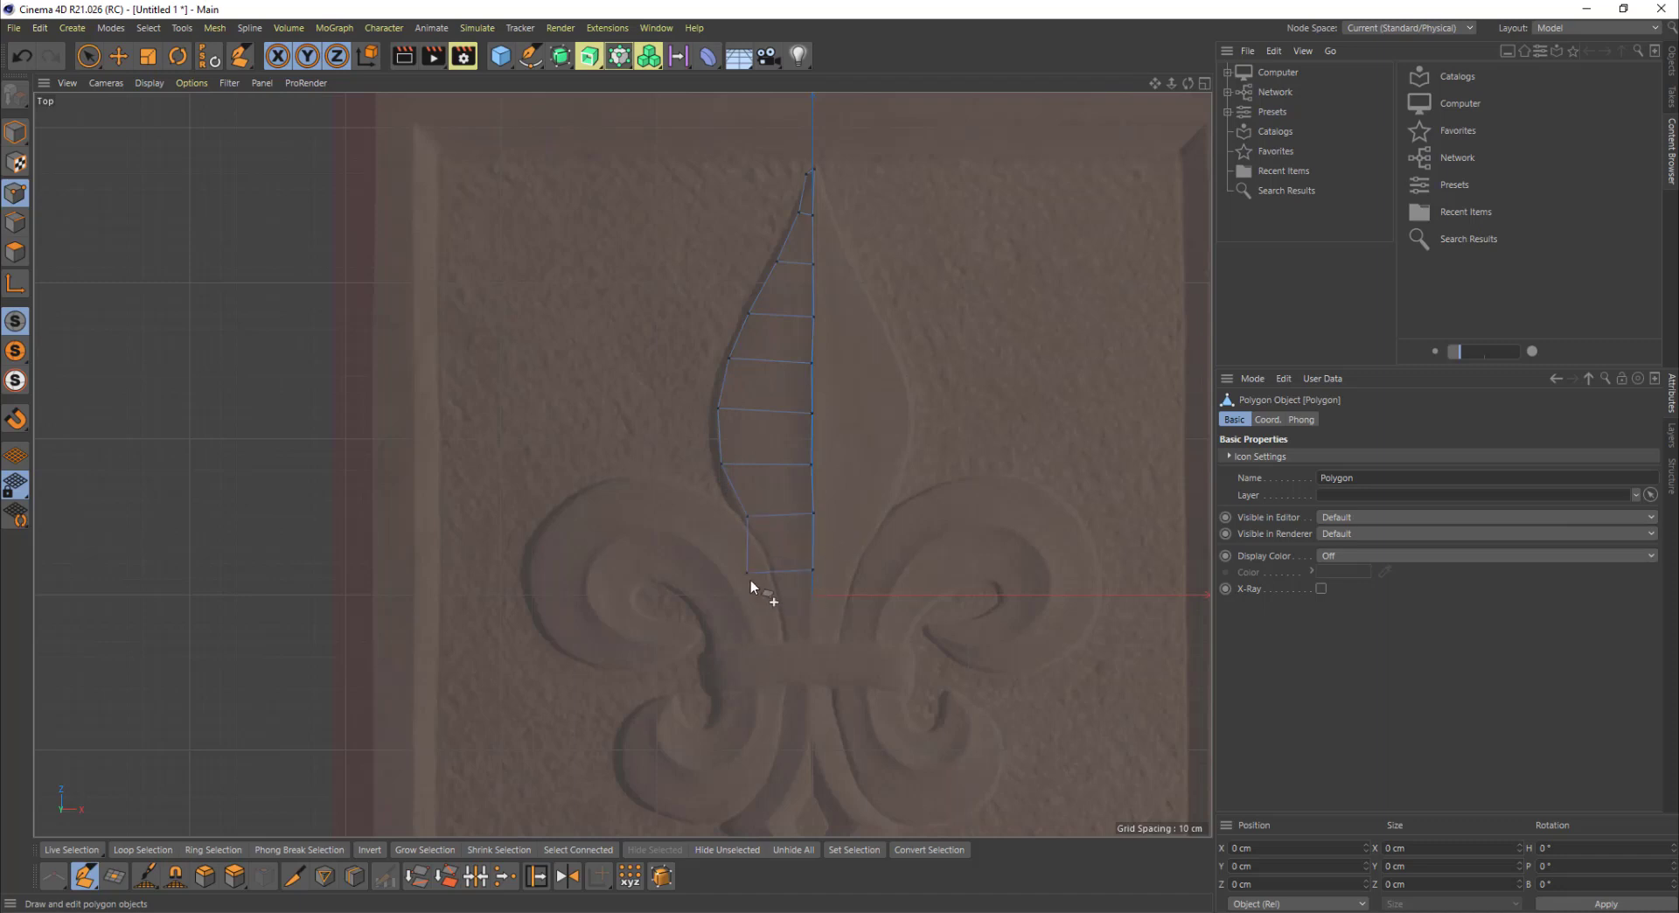
middle_click_drag(796, 612, 790, 502)
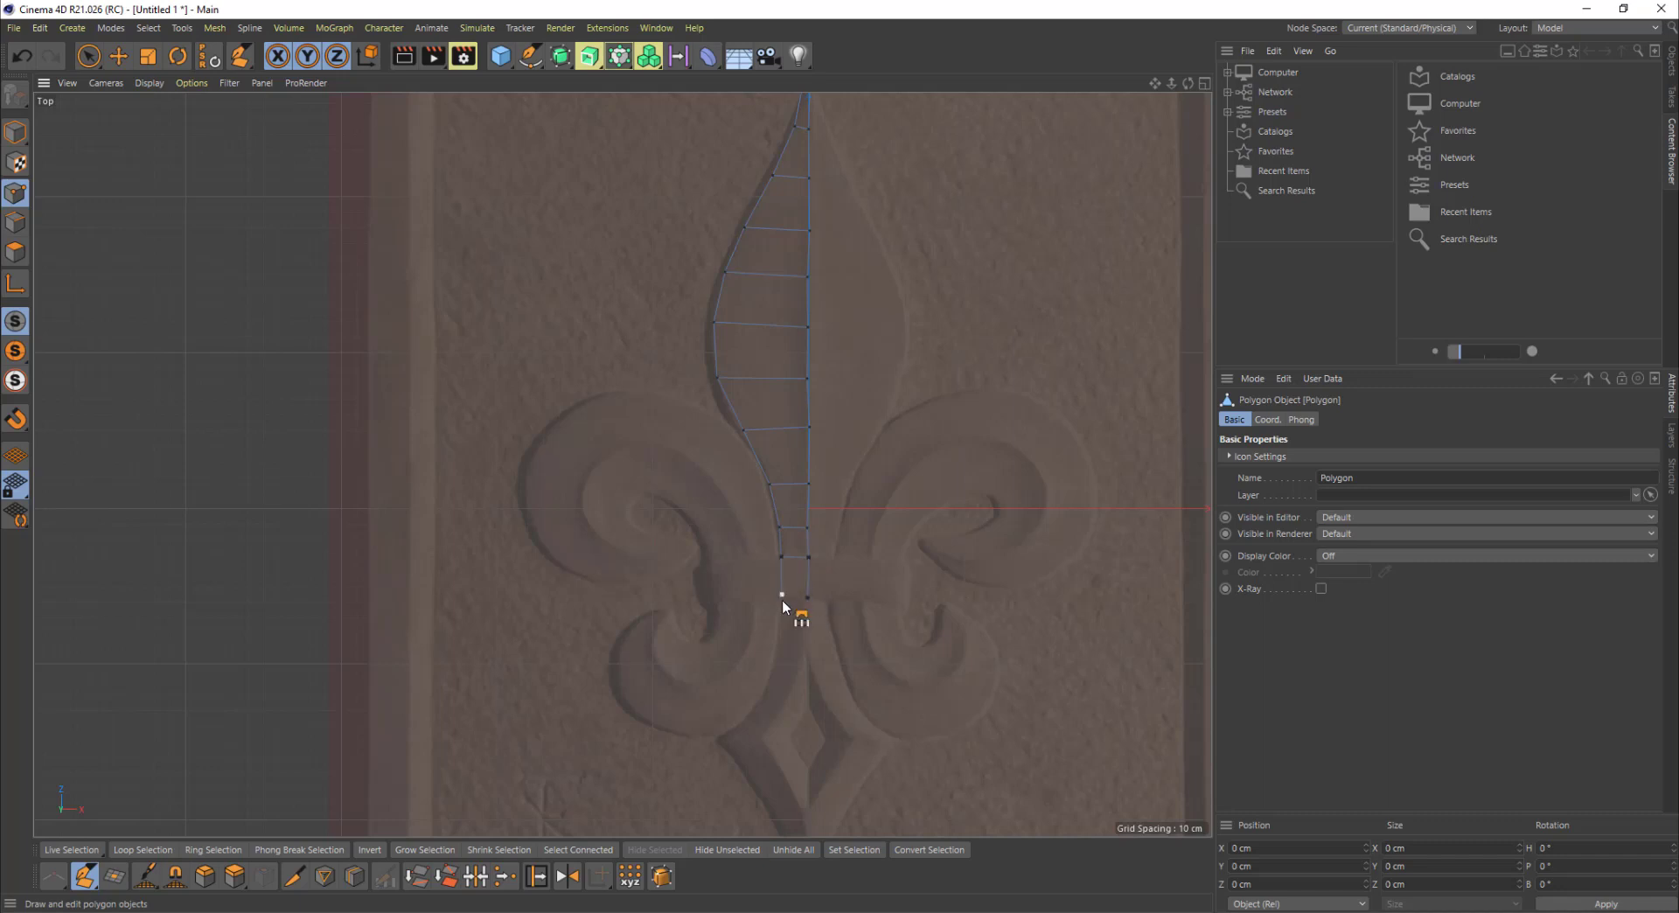
left_click(782, 595)
middle_click_drag(857, 669, 848, 539, "alt")
scroll(782, 555, "up", 5)
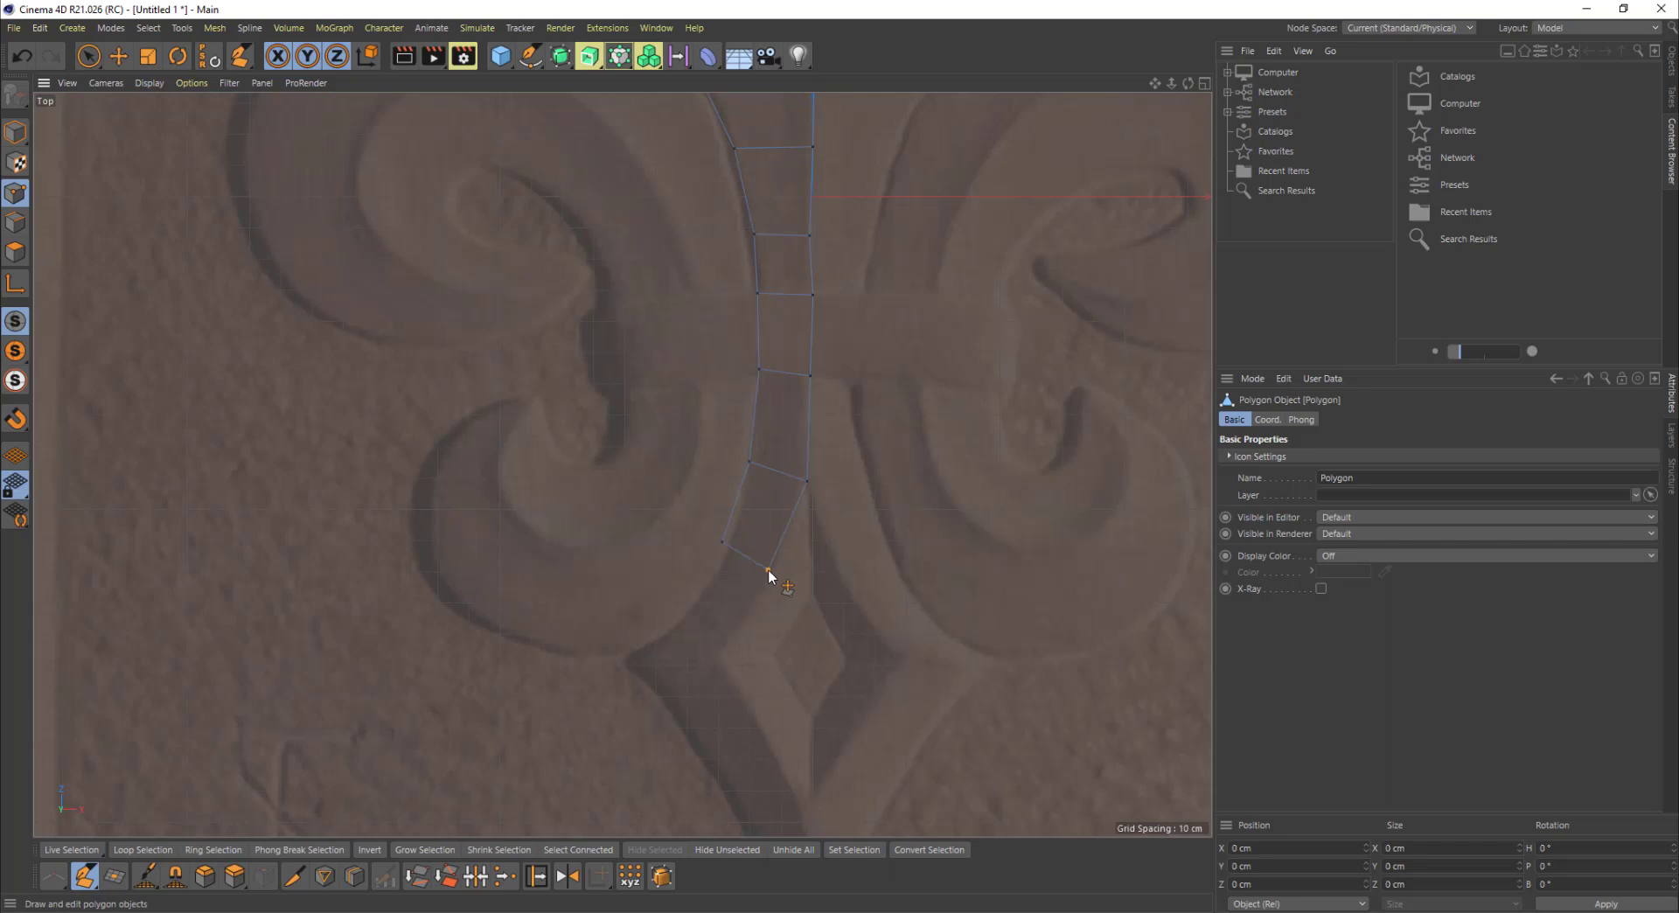
Step: Continue the strip along the lower diamond's upper left side to its outer corner, fitting the points to the inner facet
left_click_drag(723, 542, 775, 682)
left_click_drag(729, 607, 625, 660, "ctrl")
left_click_drag(708, 598, 697, 605)
left_click_drag(749, 611, 751, 615)
middle_click_drag(775, 651, 749, 490, "alt")
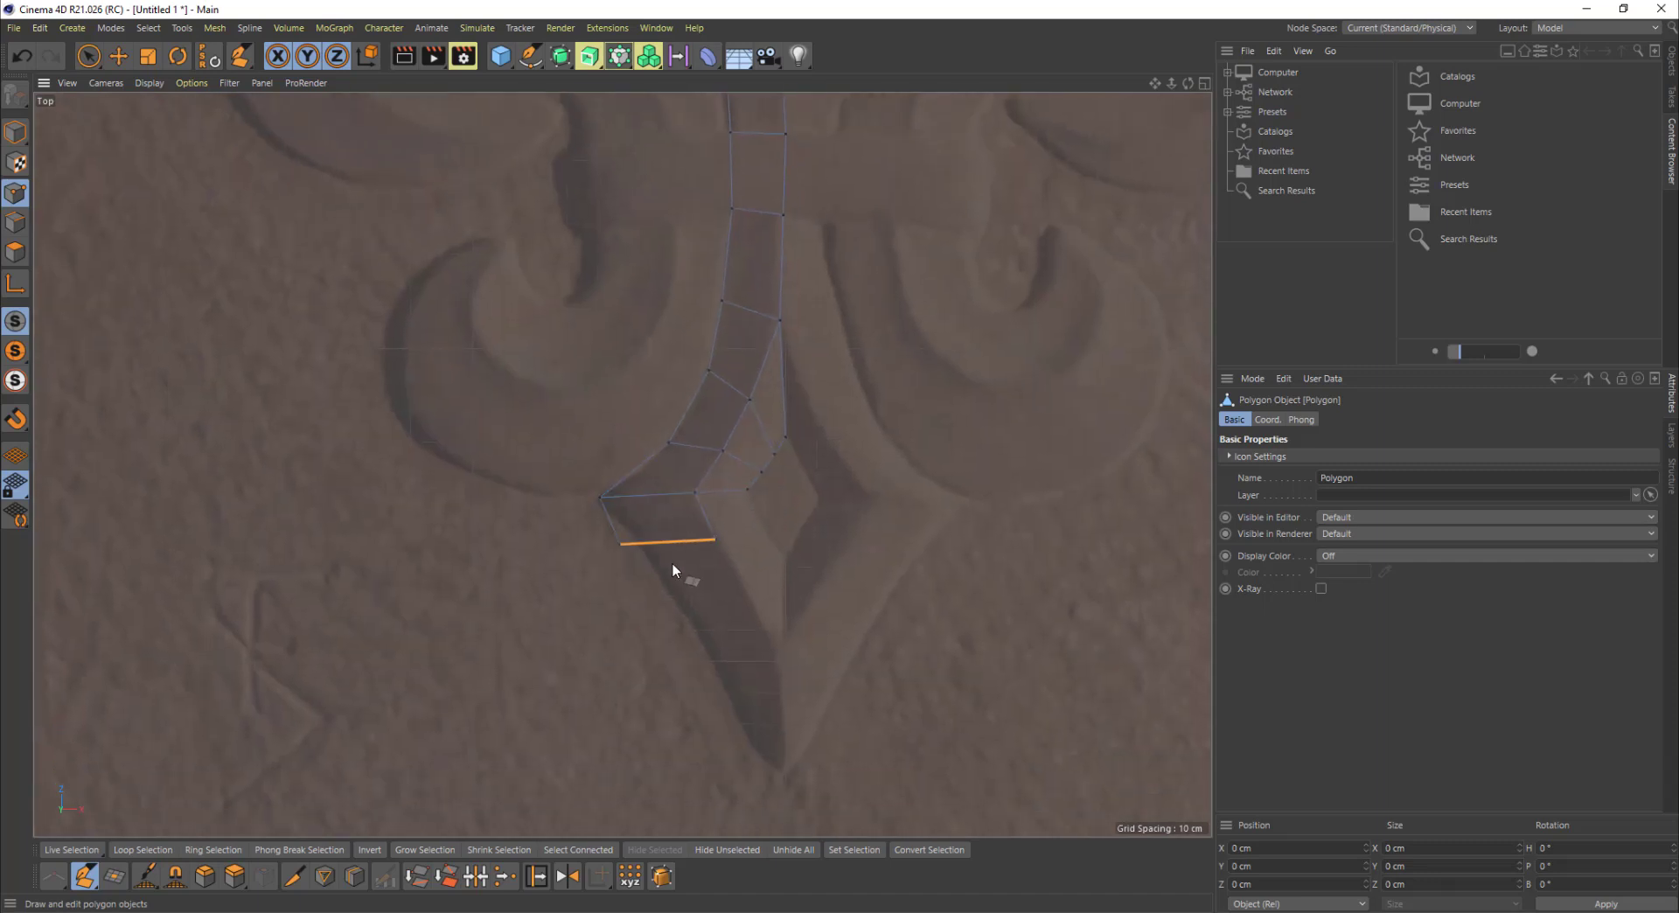
Step: Extend the polygons from the diamond's outer left corner down to the ornament's bottom tip, adjusting points along the inner facet
left_click_drag(628, 552, 674, 591)
left_click_drag(740, 548, 756, 512, "ctrl")
left_click_drag(689, 617, 707, 648)
left_click_drag(736, 577, 745, 586)
left_click_drag(731, 626, 778, 774, "ctrl")
Step: Review the traced left half from petal tip to bottom point in the Top view, and show the scene's object list
middle_click_drag(842, 236, 896, 647, "alt")
right_click_drag(898, 544, 848, 555, "alt")
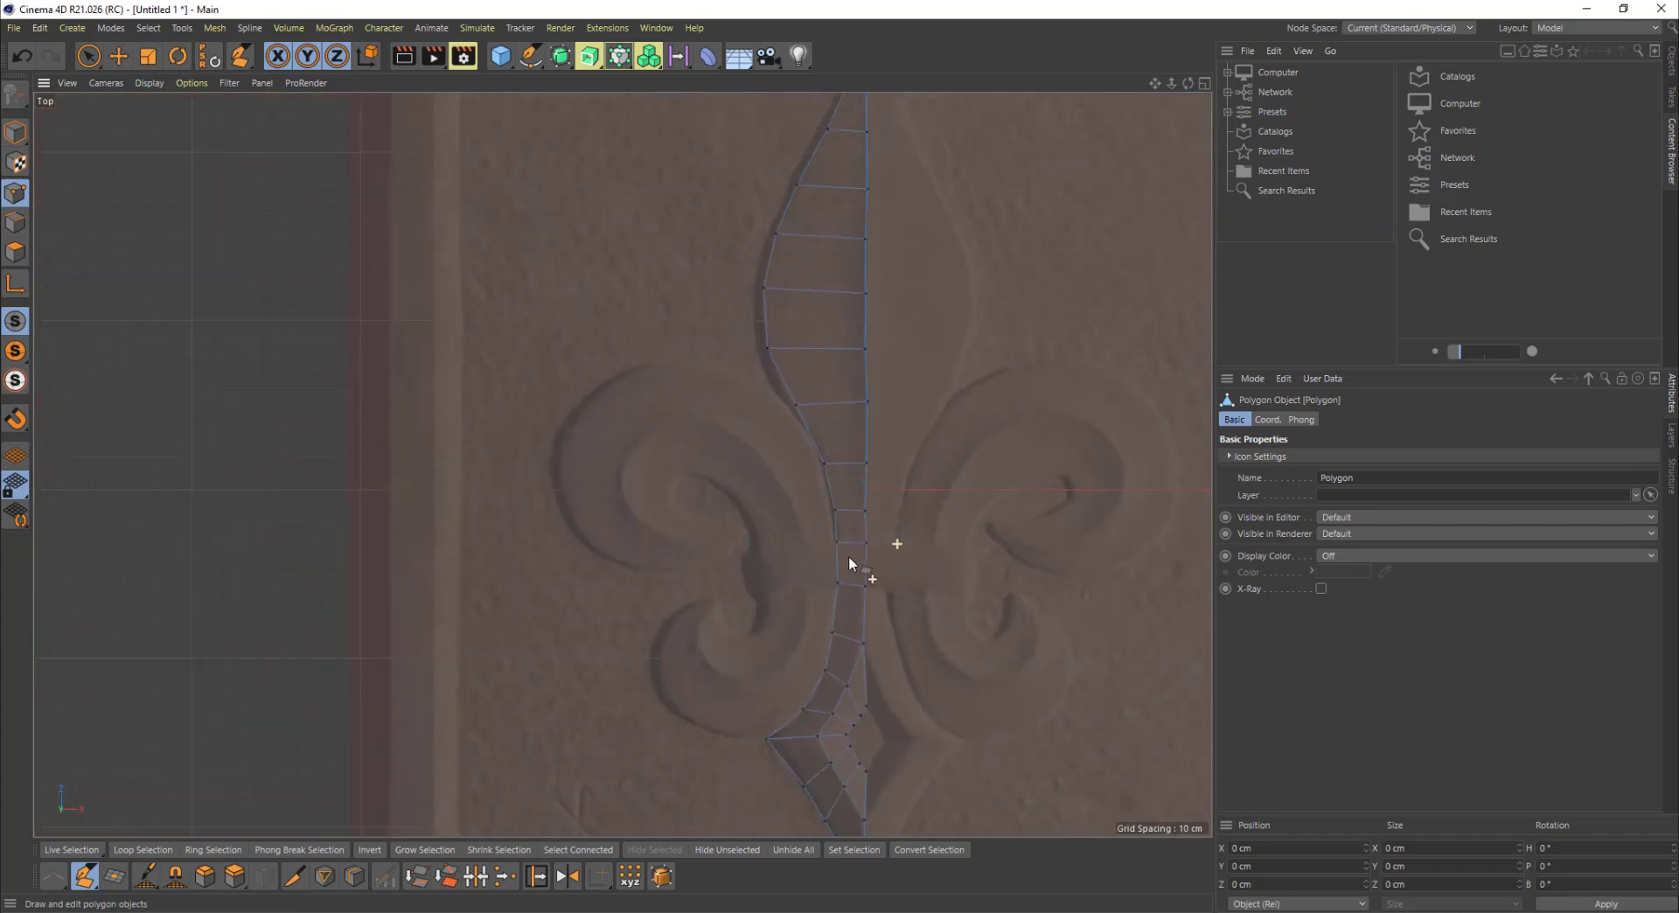
scroll(849, 559, "down", 1)
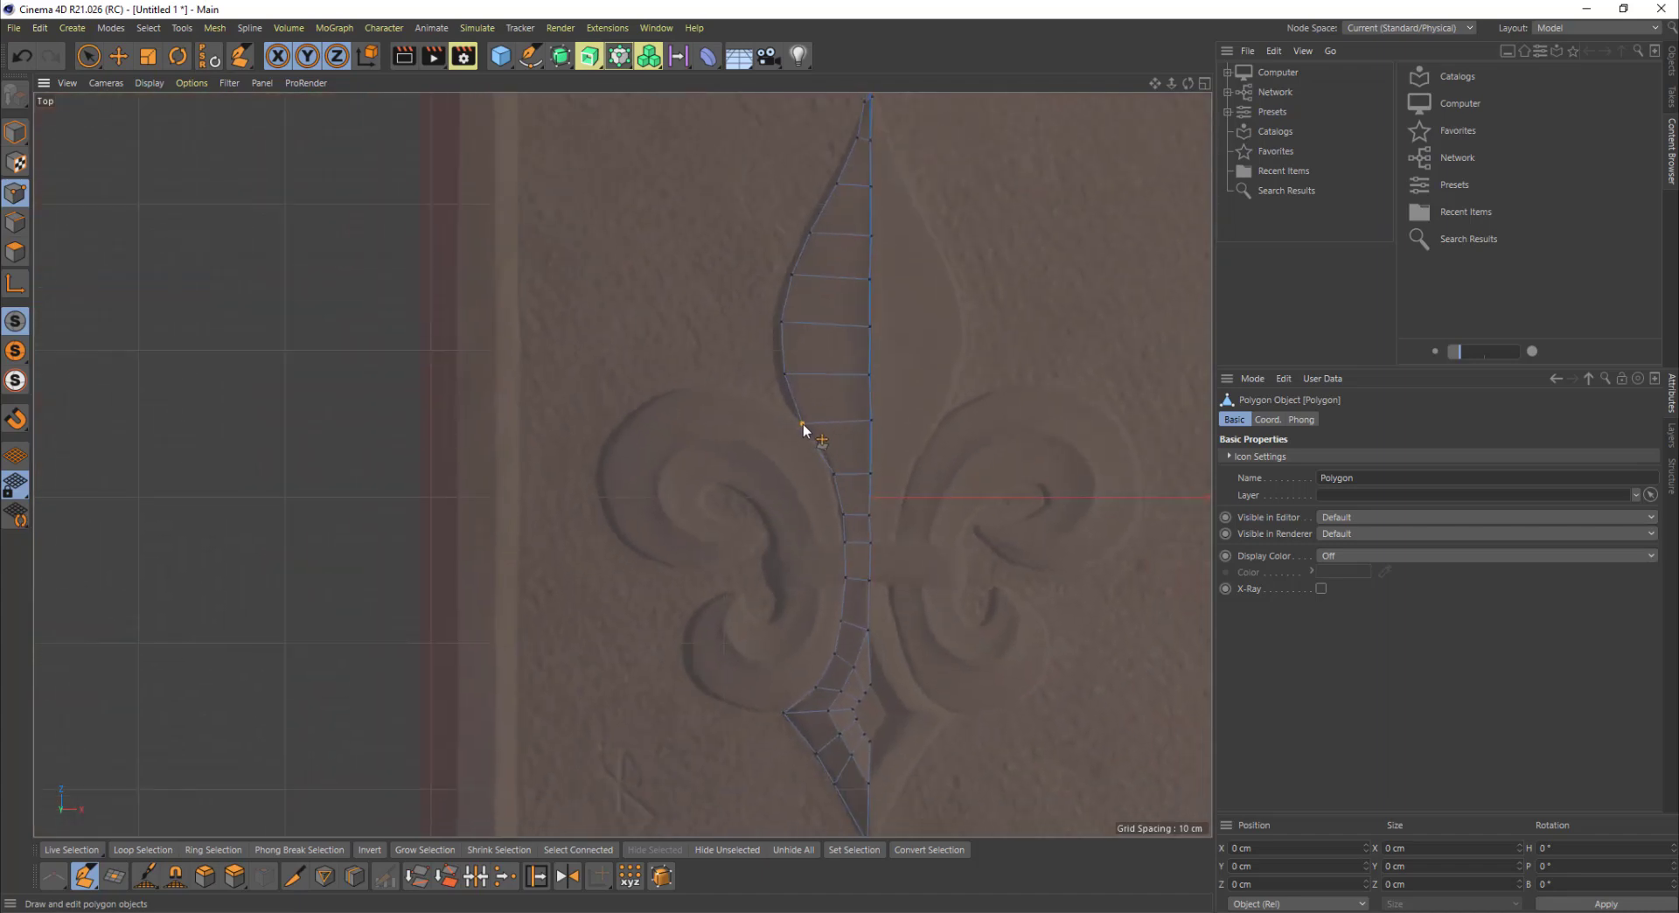
middle_click_drag(847, 360, 841, 438, "alt")
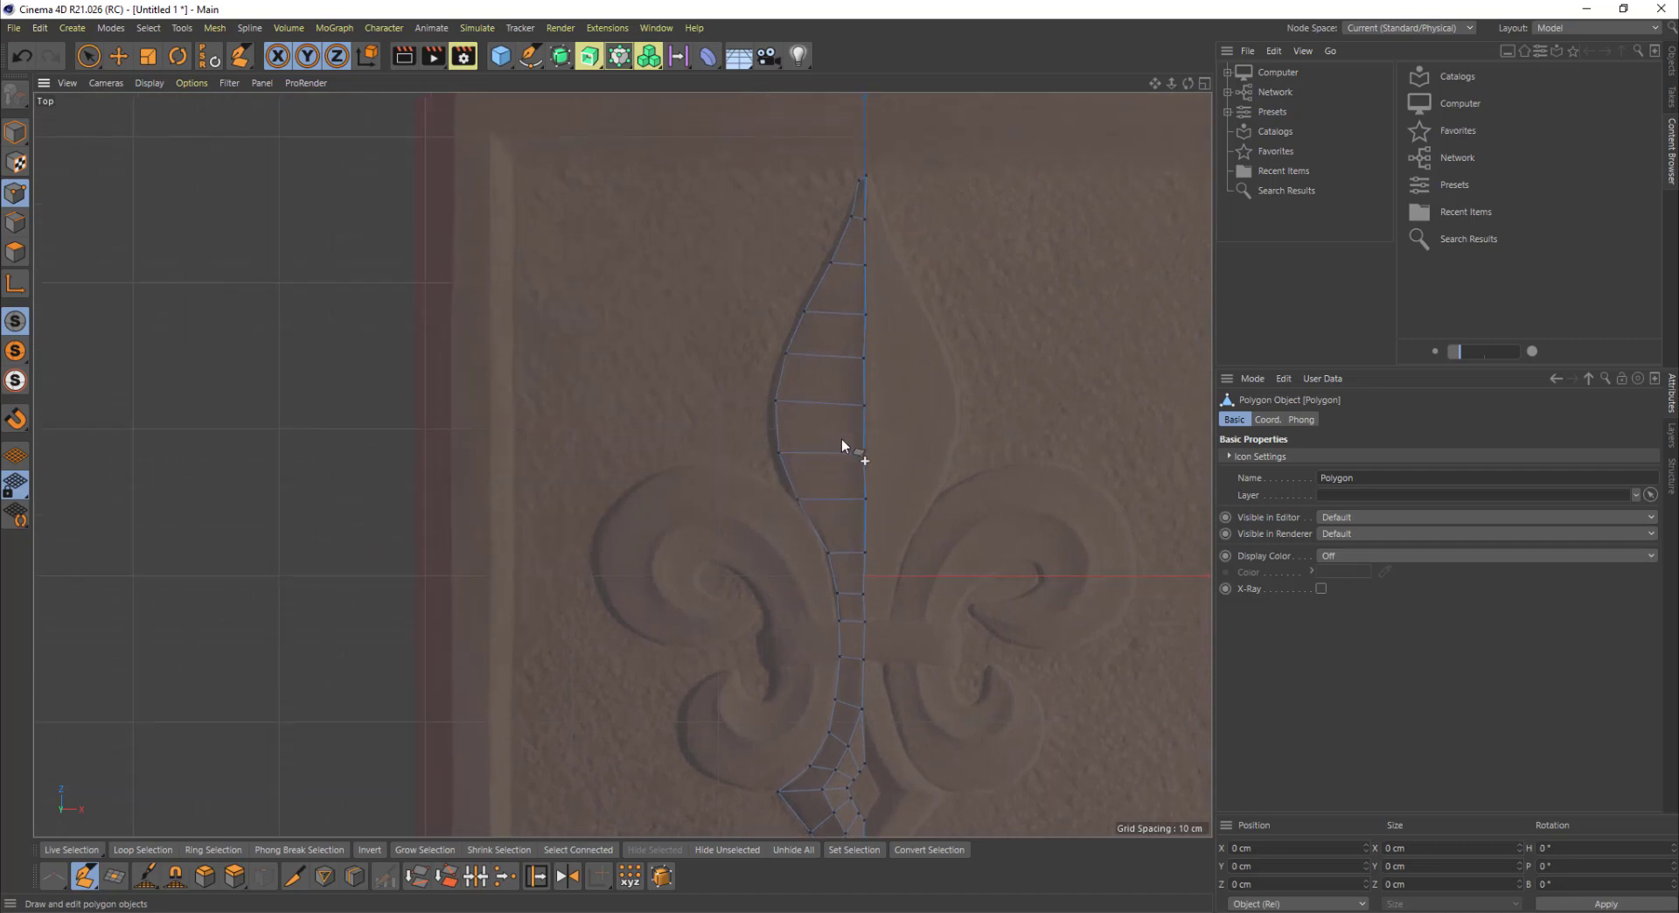
left_click(1671, 61)
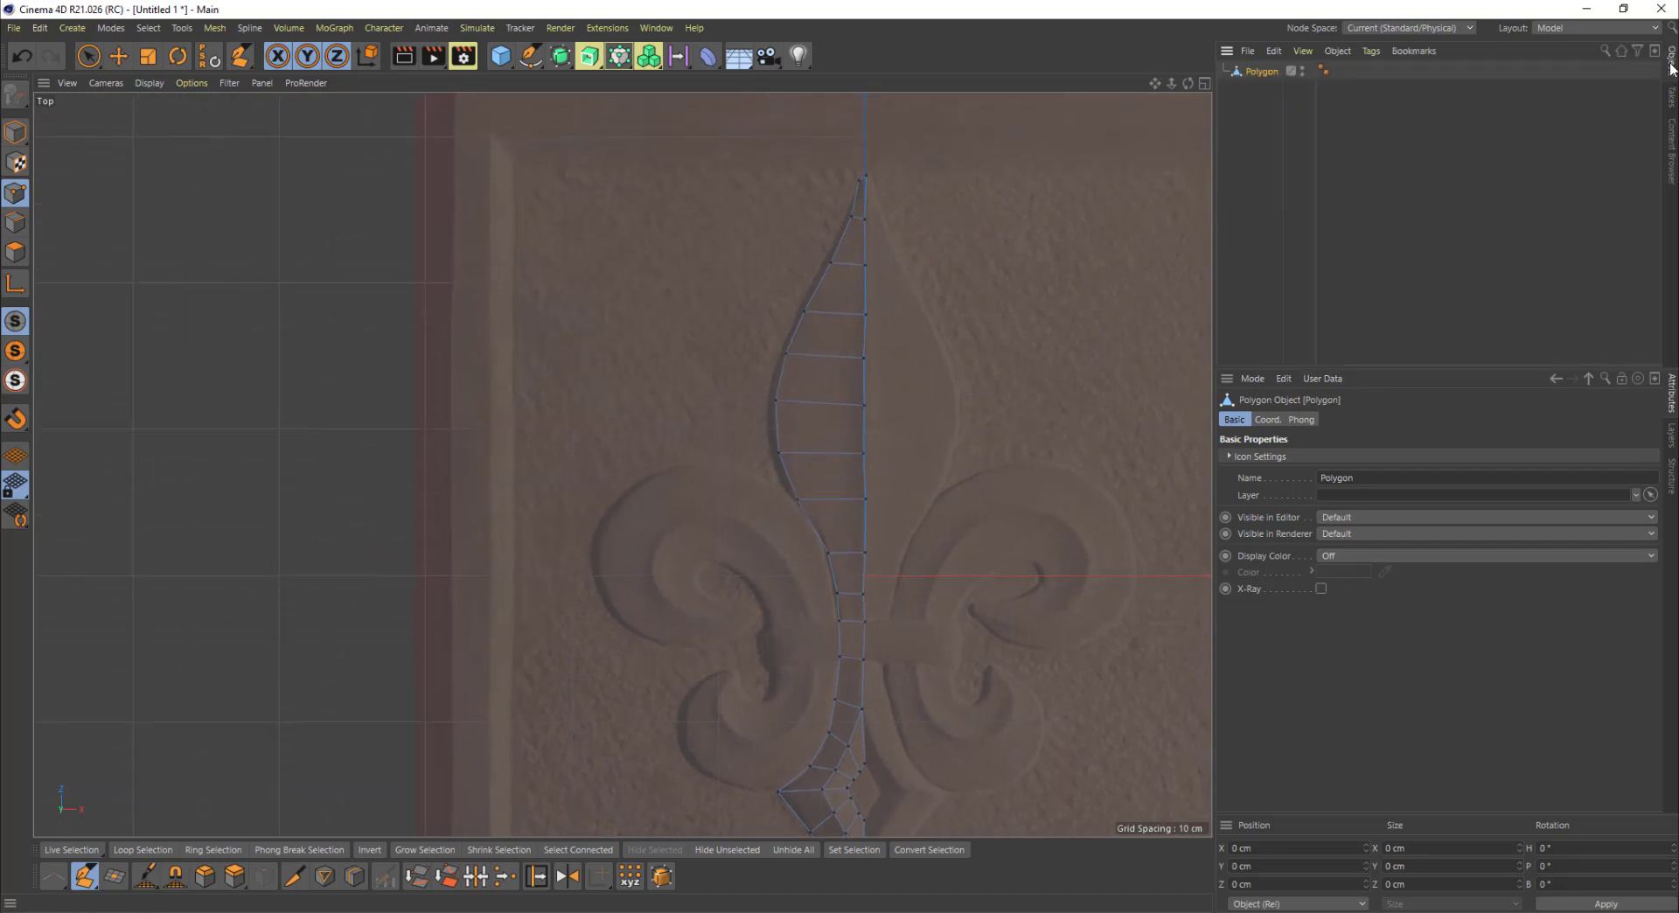
middle_click_drag(823, 447, 897, 376, "alt")
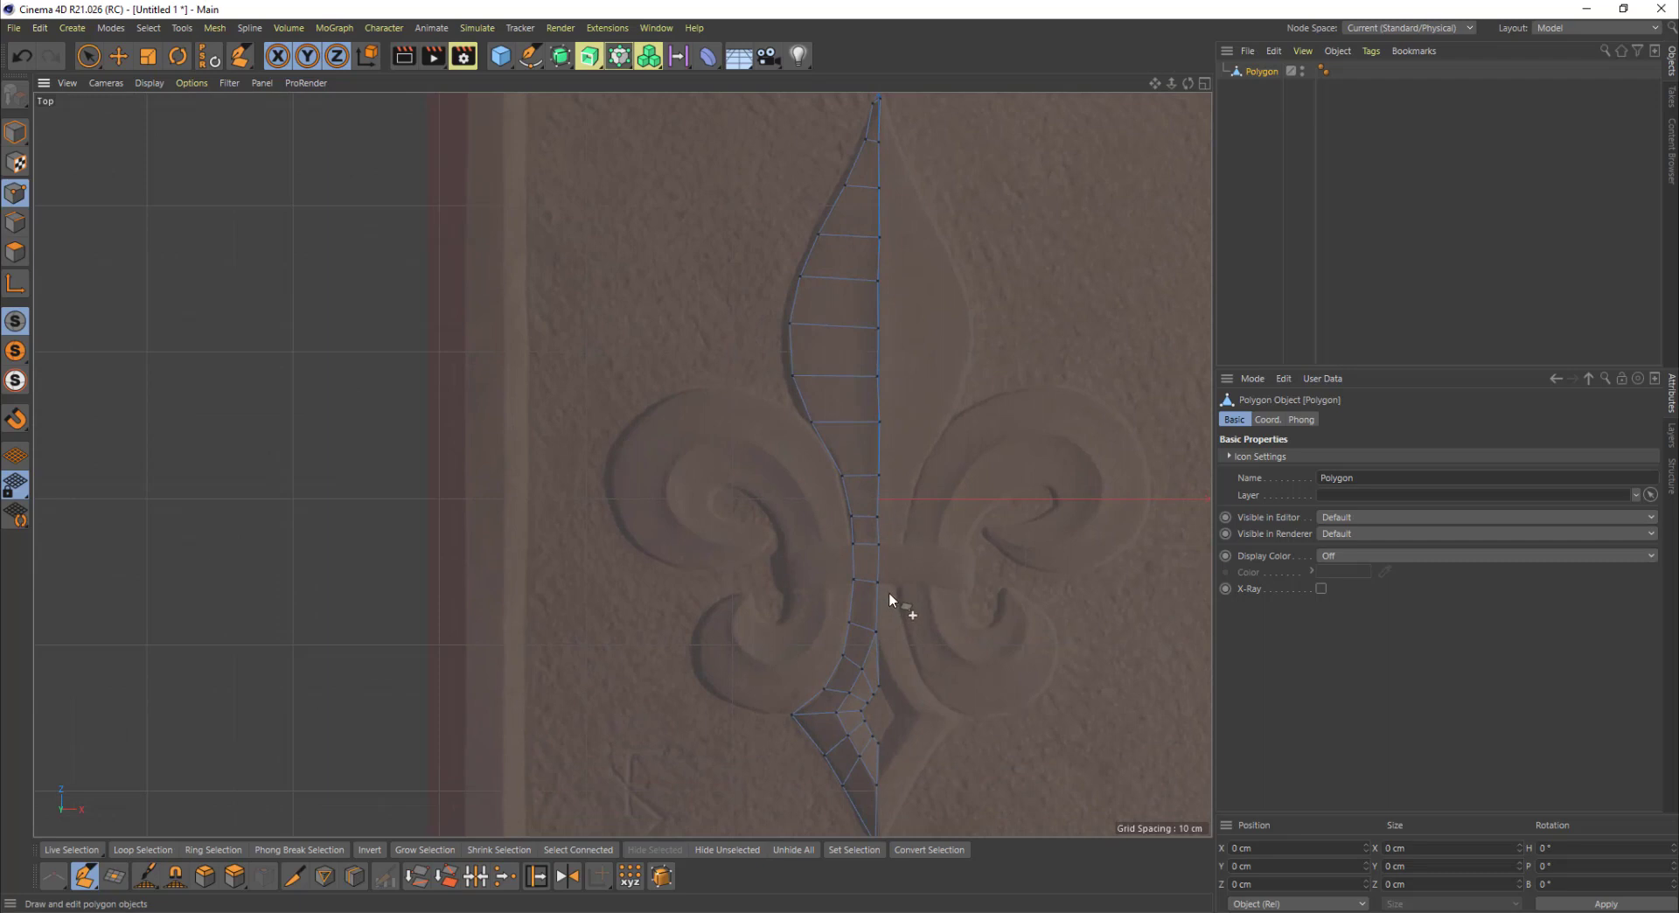
middle_click_drag(889, 591, 894, 480, "alt")
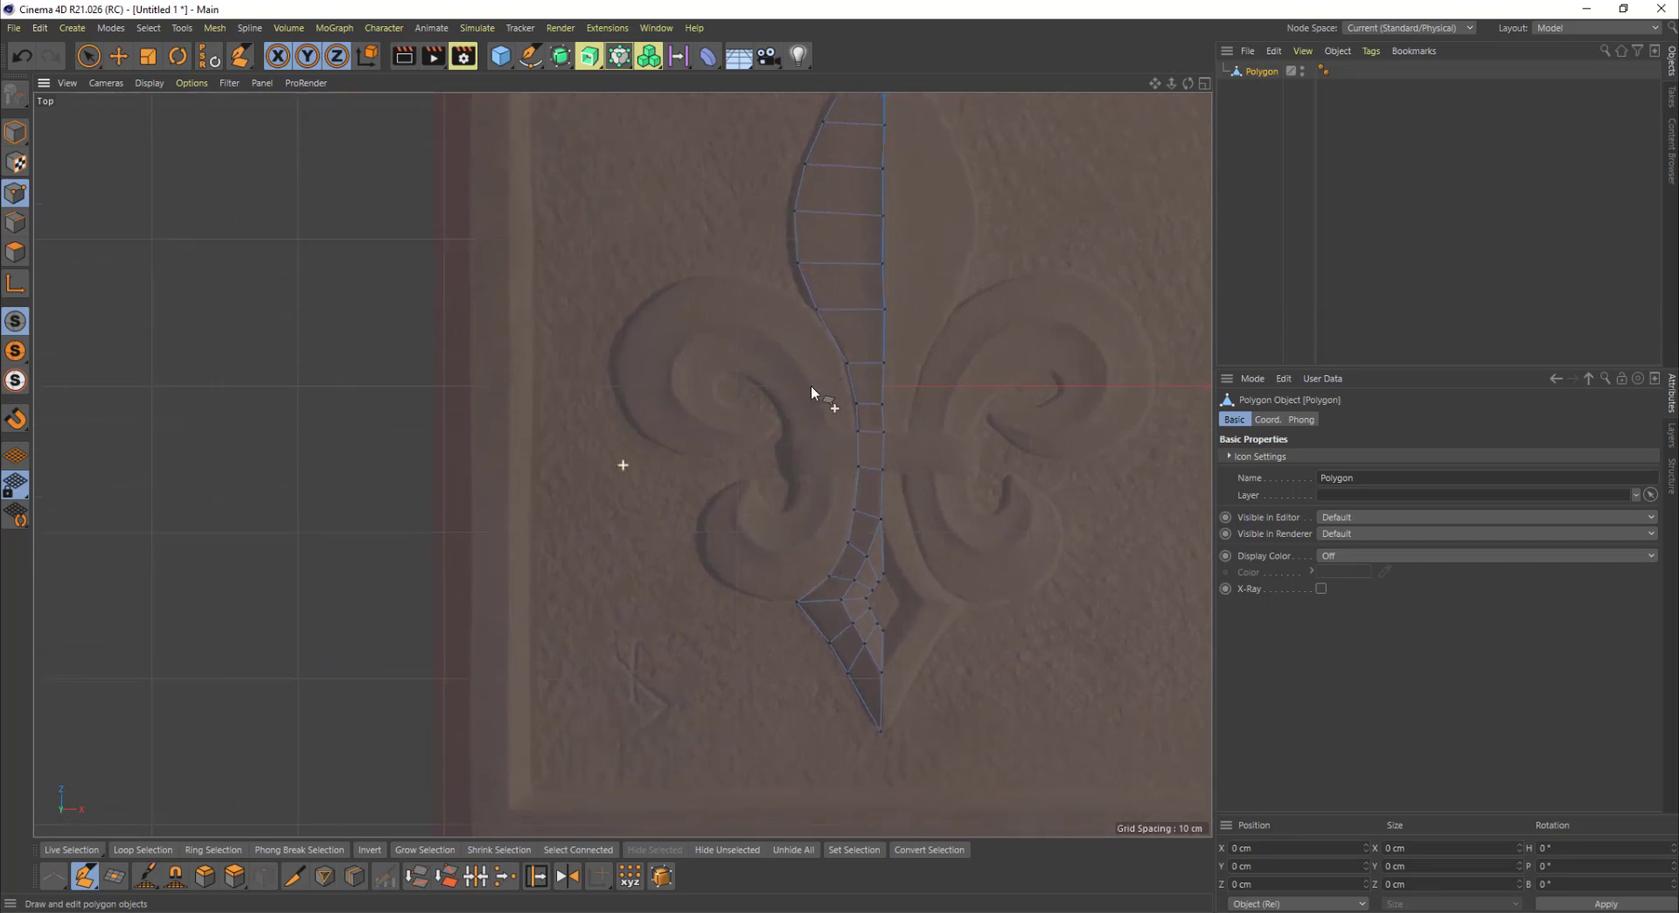
middle_click_drag(816, 394, 828, 464, "alt")
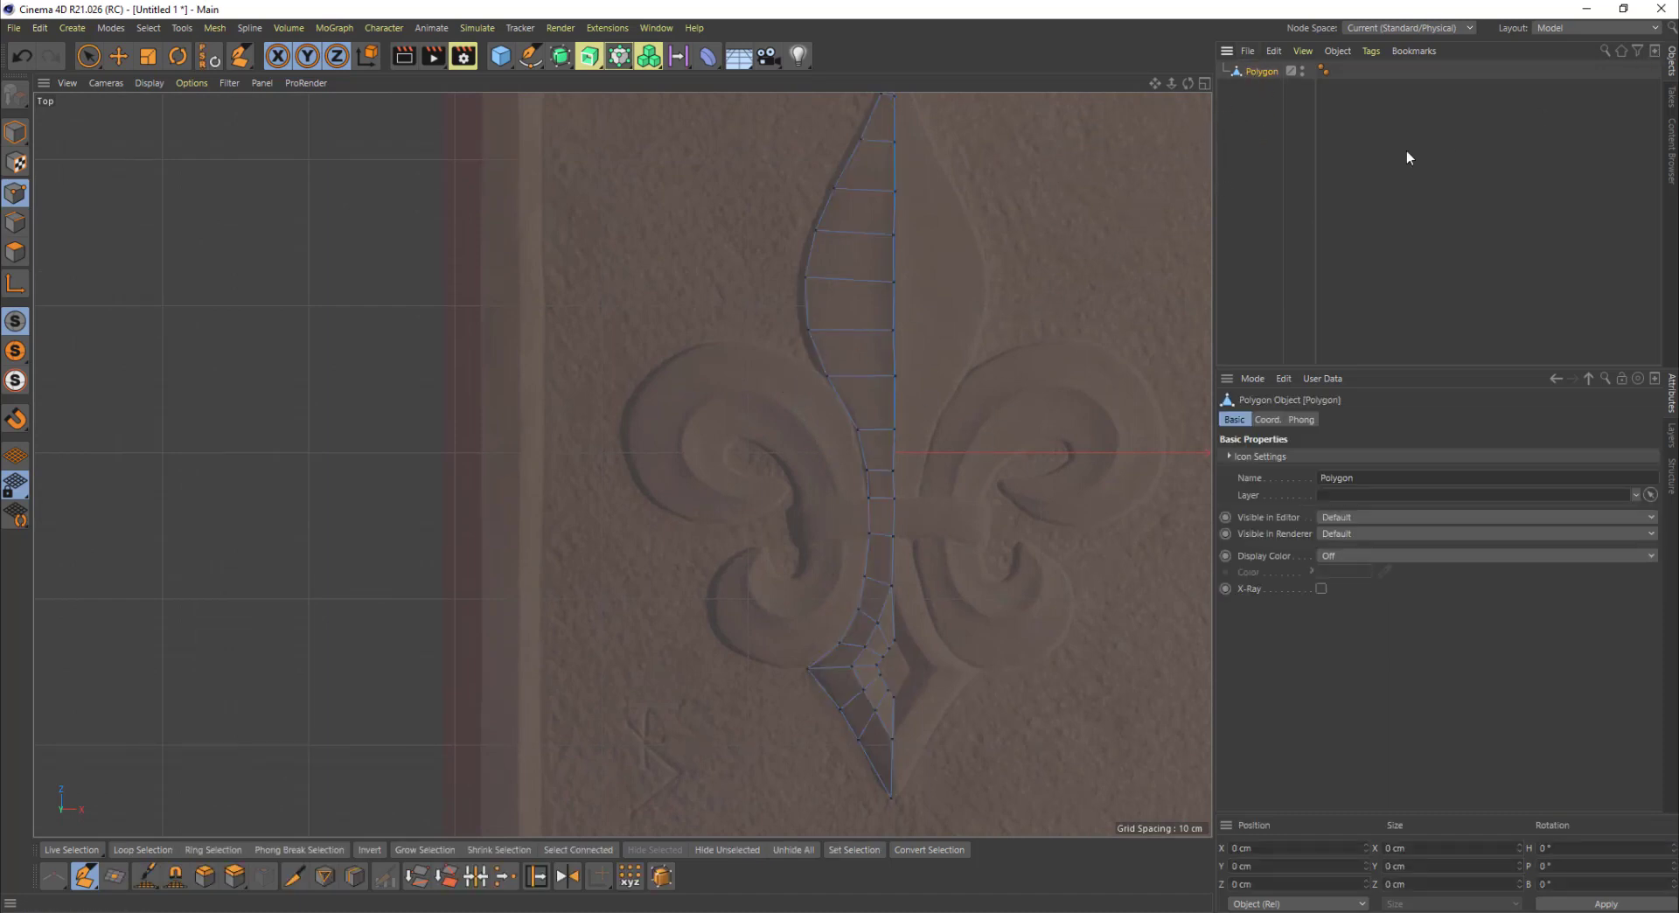
Step: Deselect the petal strip and draw the first quad of a separate polygon object where the upper scroll meets the stem
scroll(838, 380, "up", 2)
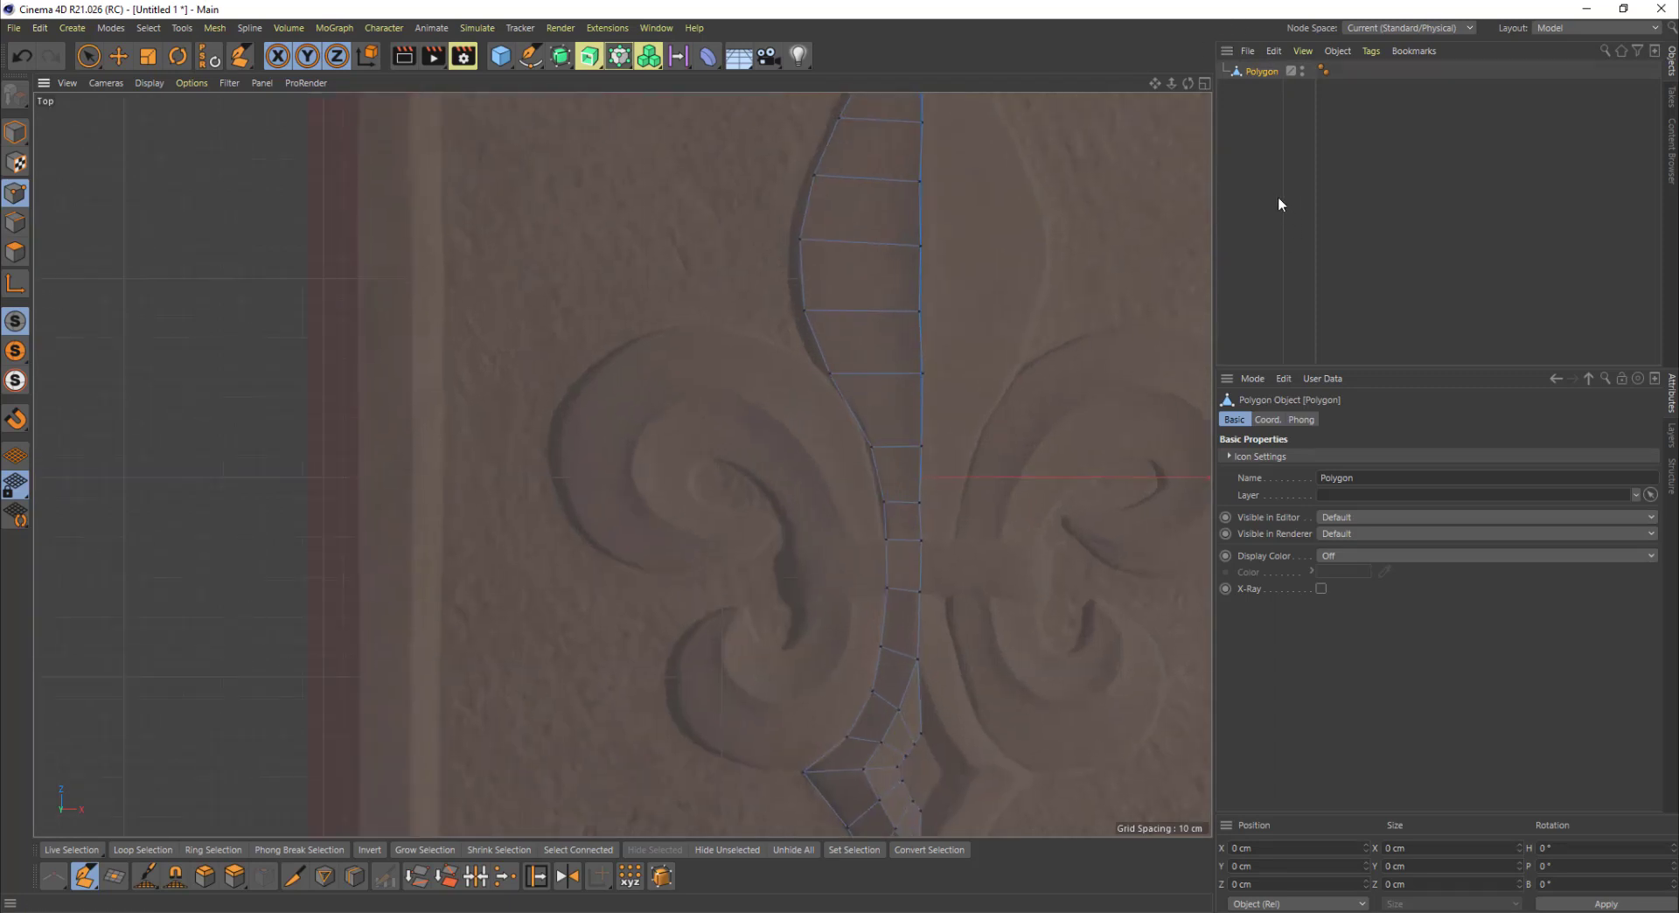
left_click(1249, 98)
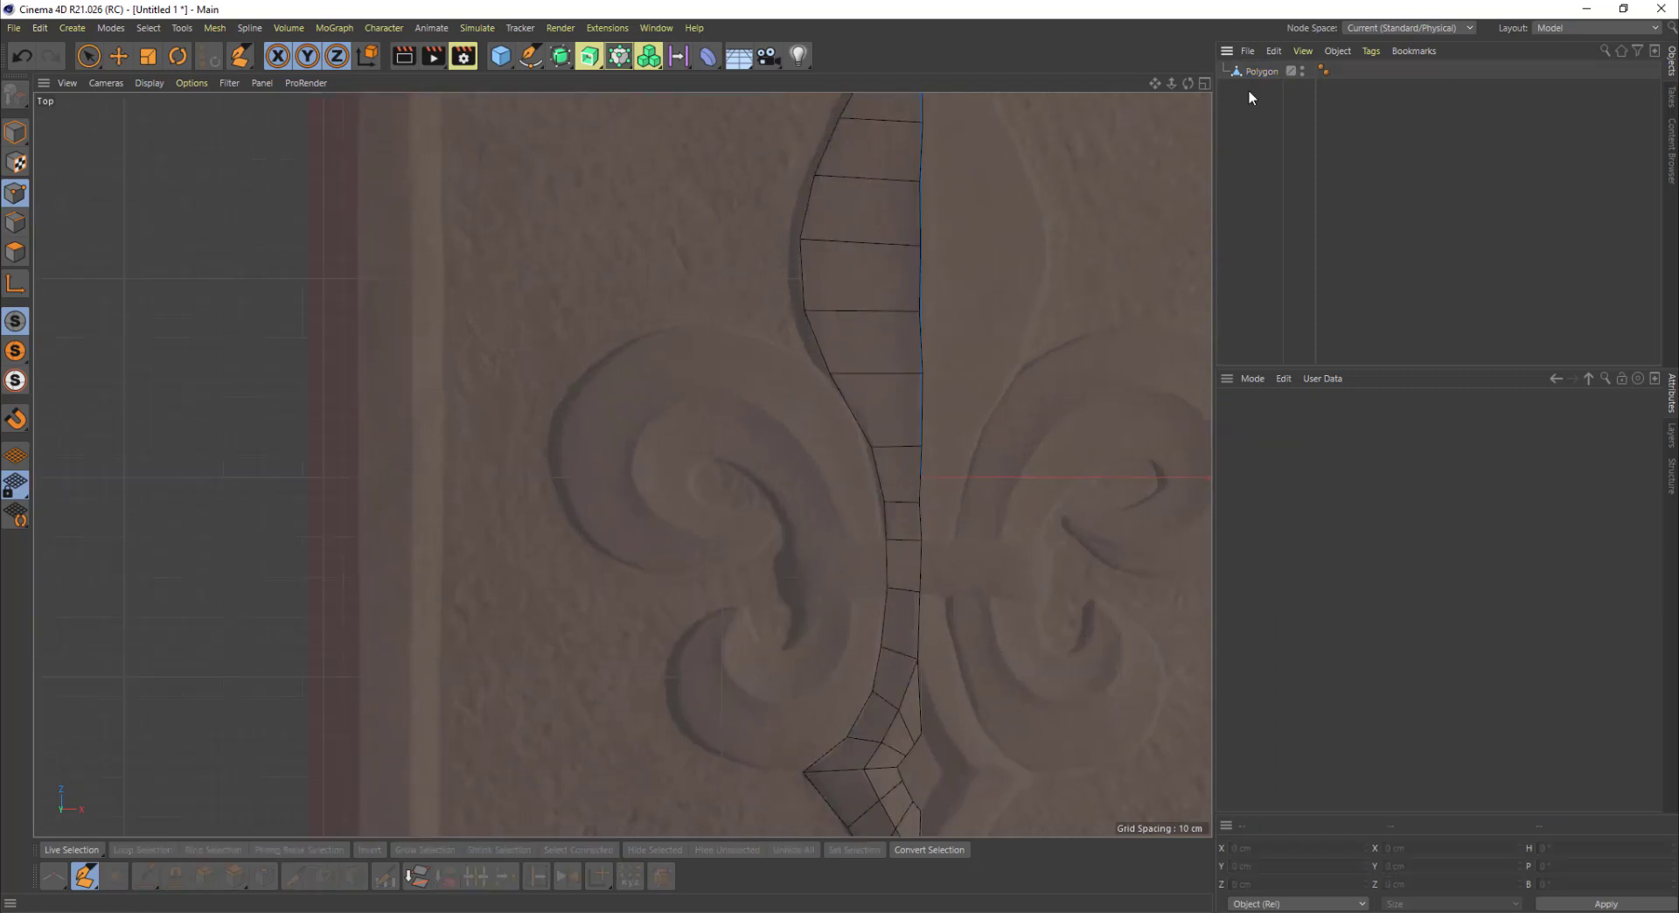
middle_click_drag(738, 320, 747, 361, "alt")
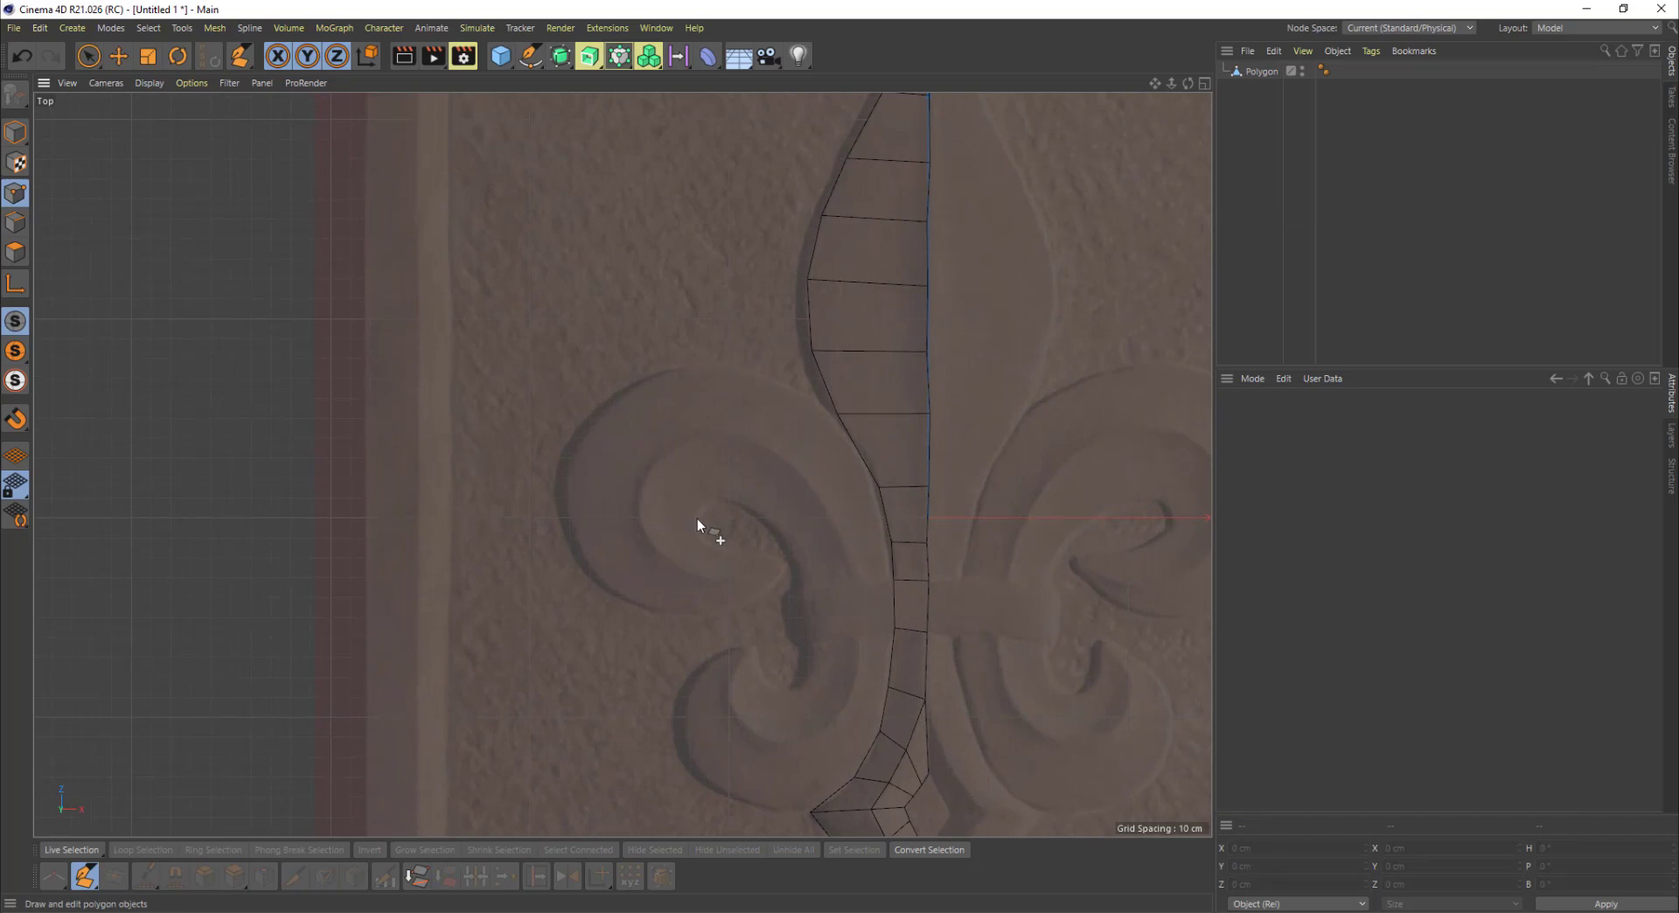
right_click_drag(697, 519, 737, 516, "alt")
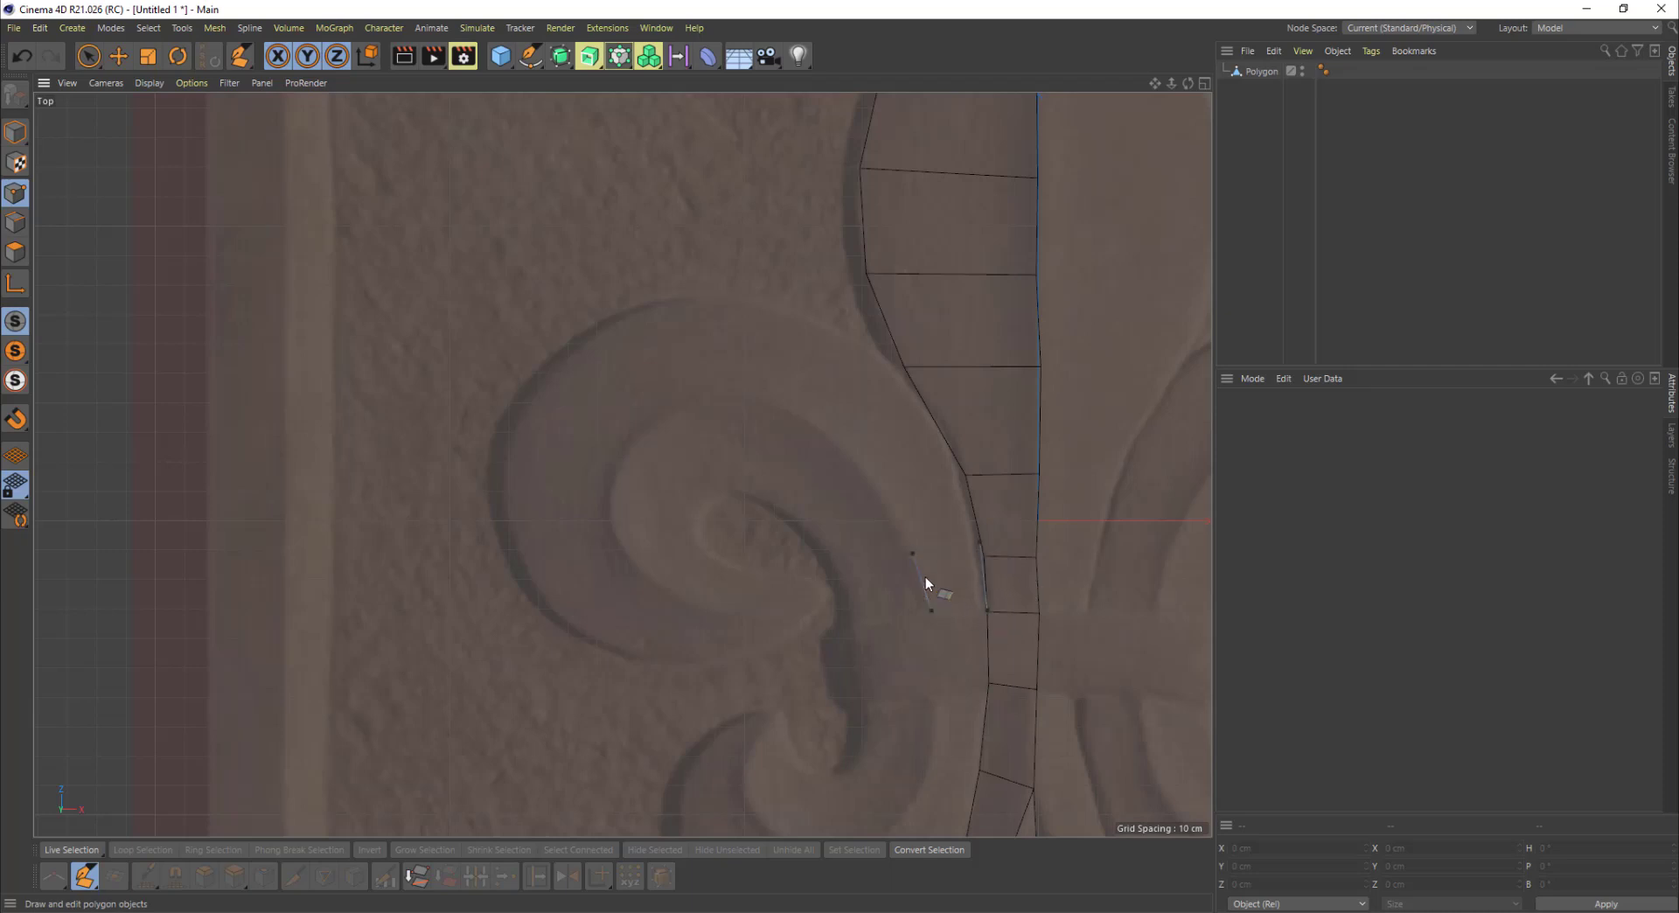
left_click(979, 575)
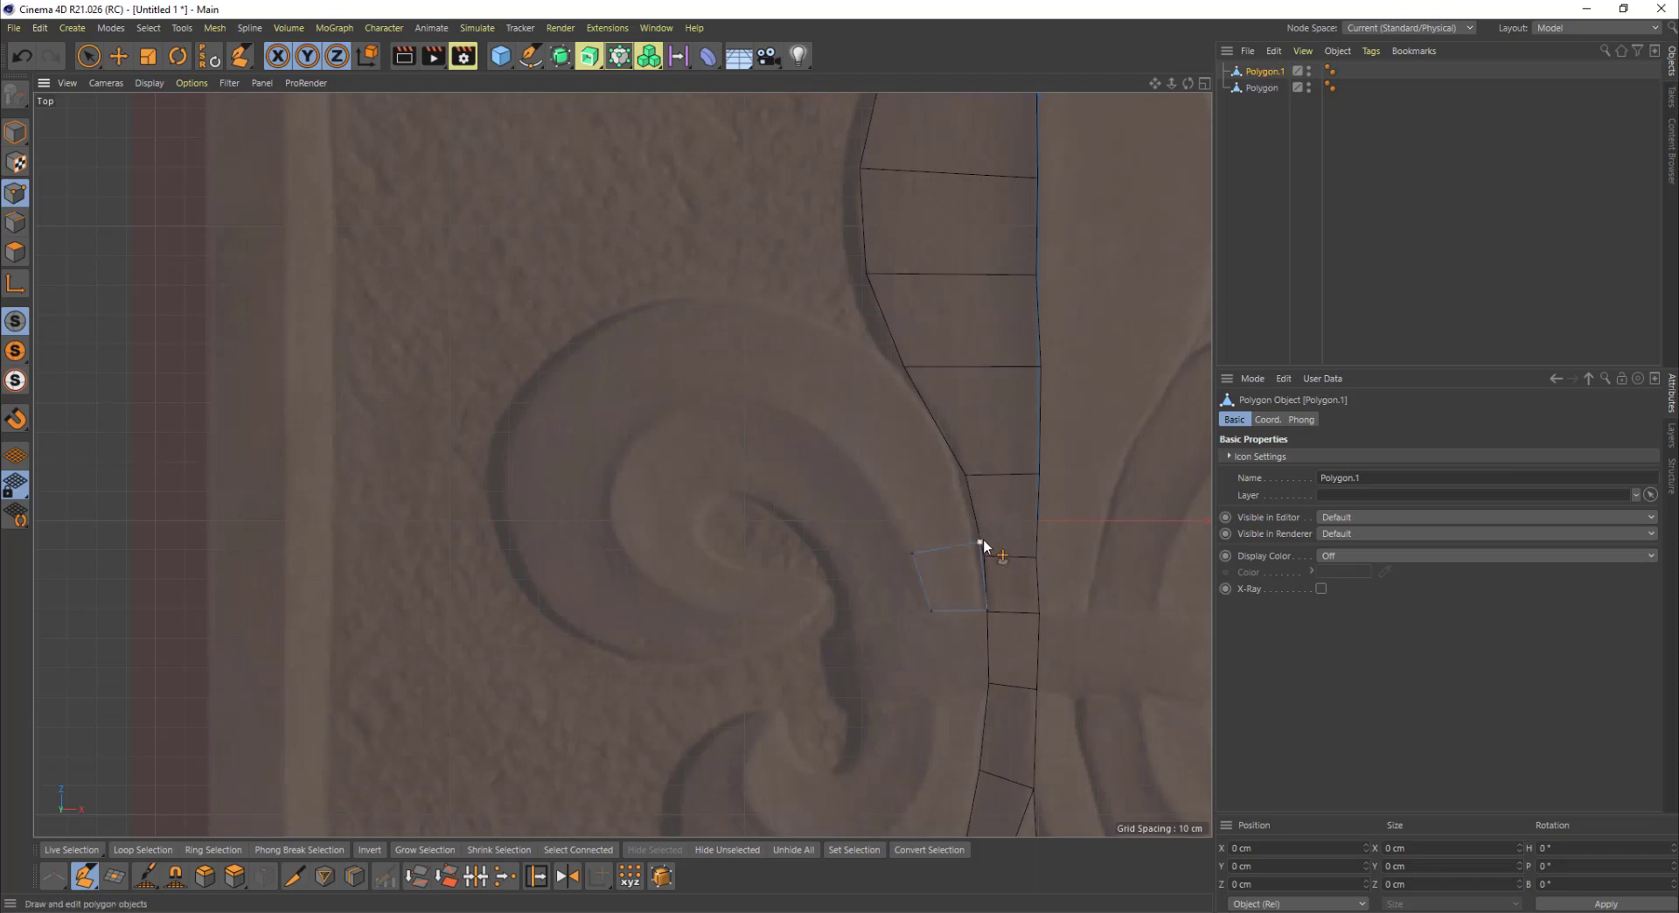
Step: Place points along the upper scroll's outer contour, from the first quad over the top and down its outer left side
scroll(1026, 517, "down", 2)
scroll(1025, 513, "down", 1)
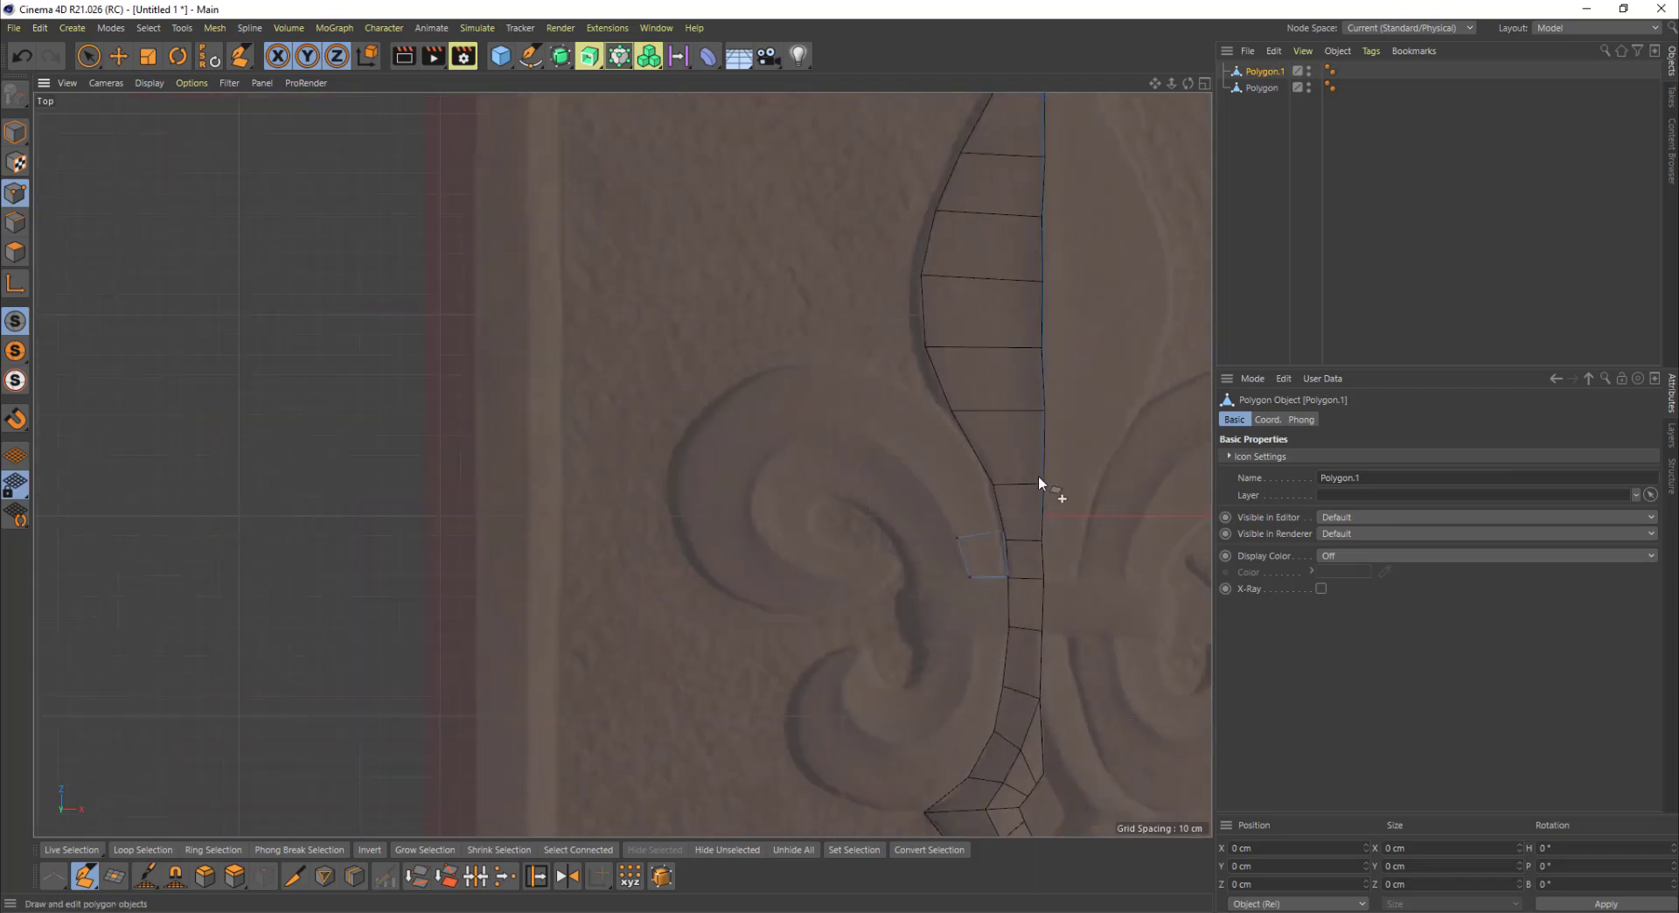
scroll(998, 529, "up", 2)
left_click(1011, 529)
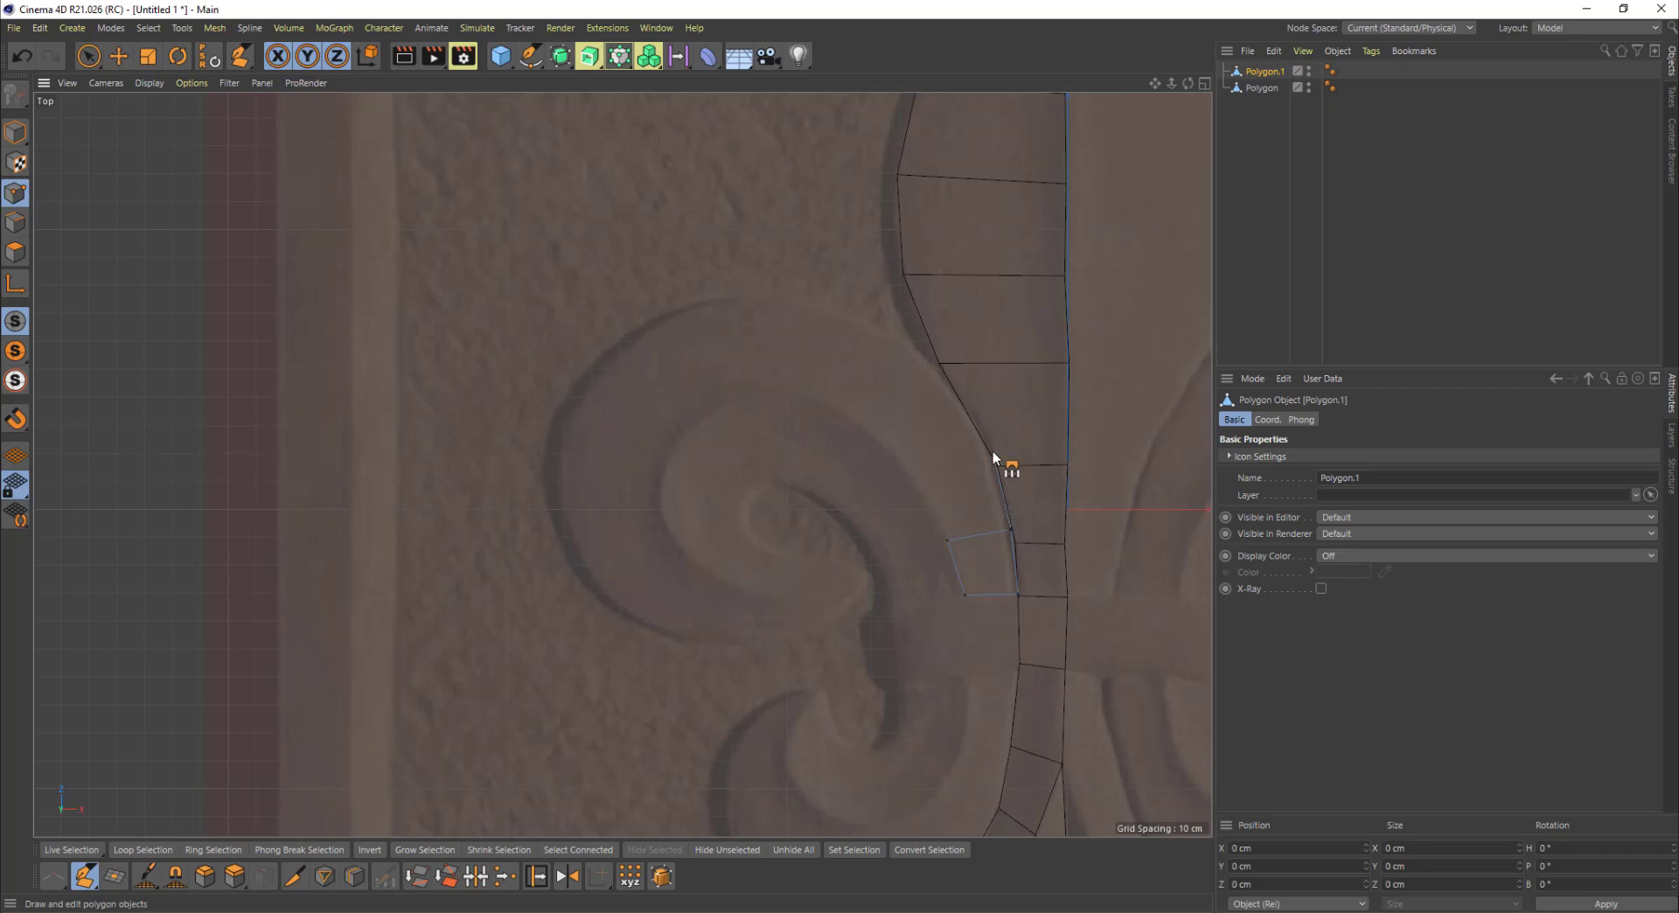
left_click(876, 327)
left_click(753, 300)
left_click(645, 322)
left_click(576, 391)
left_click(554, 485)
left_click(584, 575)
Step: Place points along the upper scroll's middle ridge line and at the start of its inner eye
left_click(878, 434)
left_click(757, 391)
left_click(674, 448)
left_click(661, 488)
left_click(779, 479)
Step: Fill the band between the upper scroll's outer contour and middle ridge with quads, working around to the lower left
left_click_drag(896, 458, 971, 414, "ctrl")
left_click(853, 379)
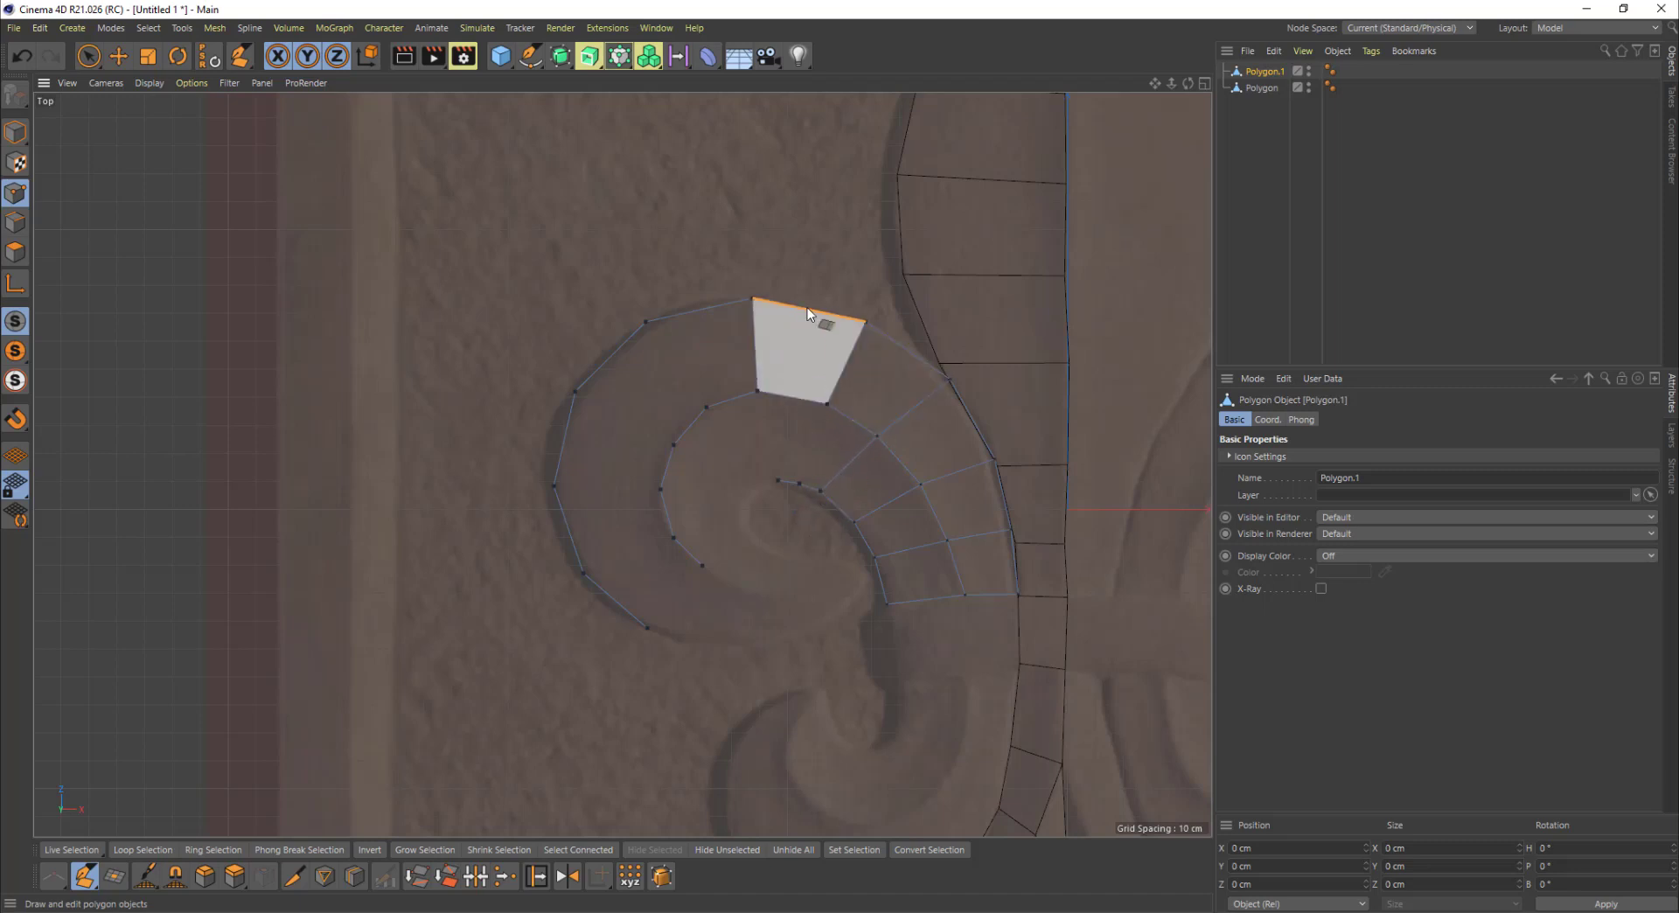
left_click(801, 396)
left_click(696, 313)
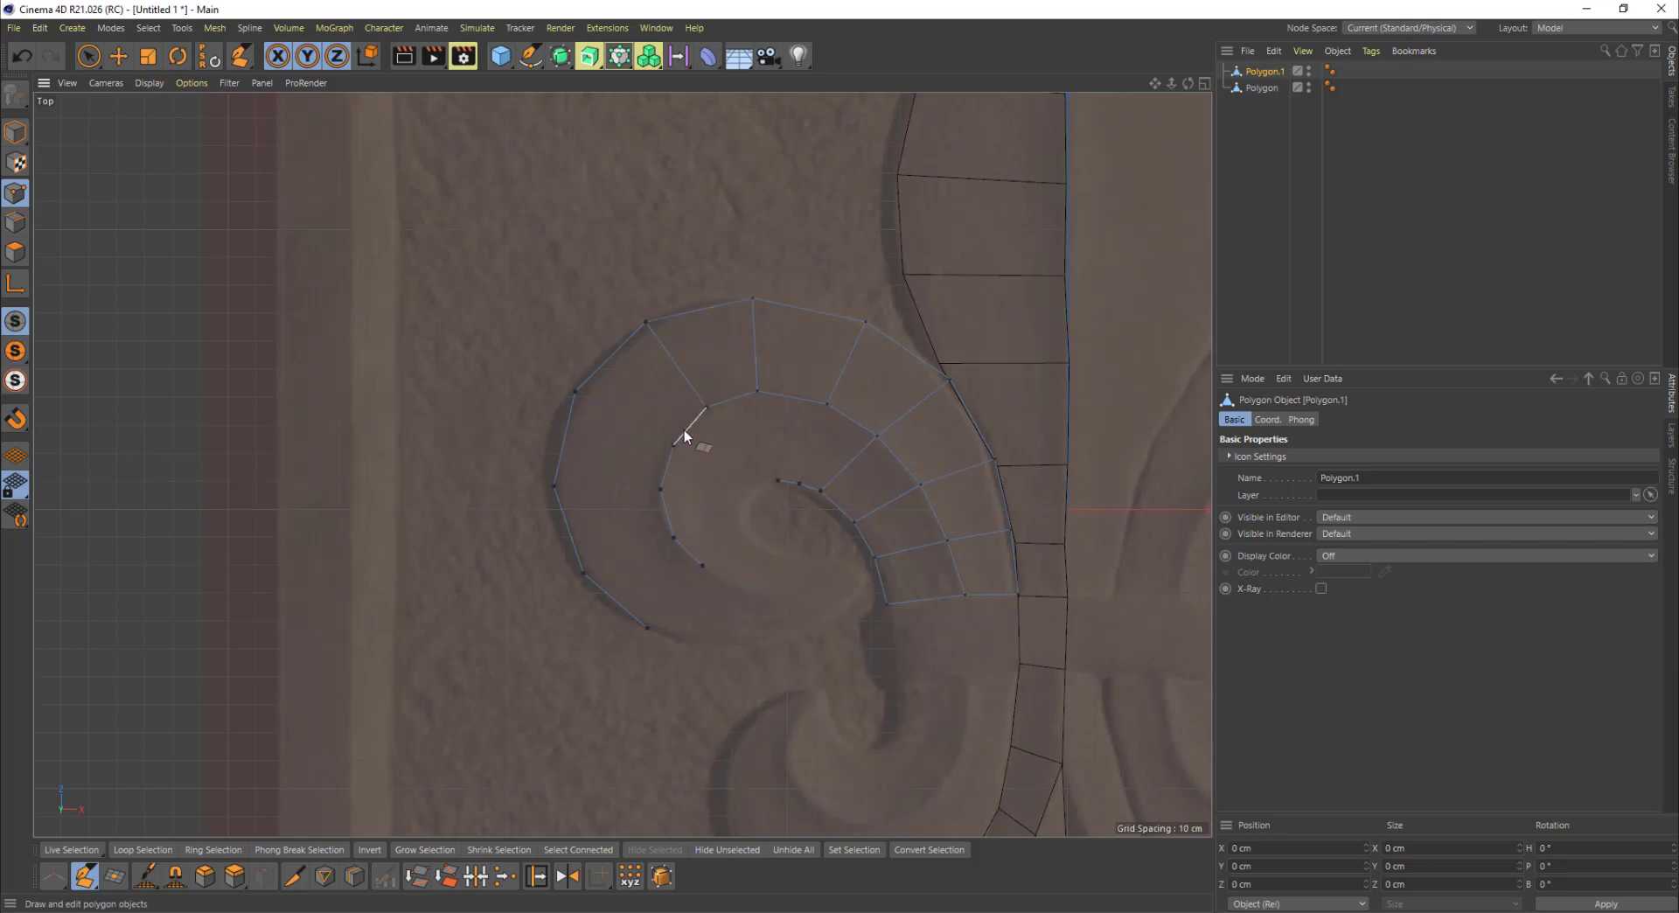
left_click(612, 349)
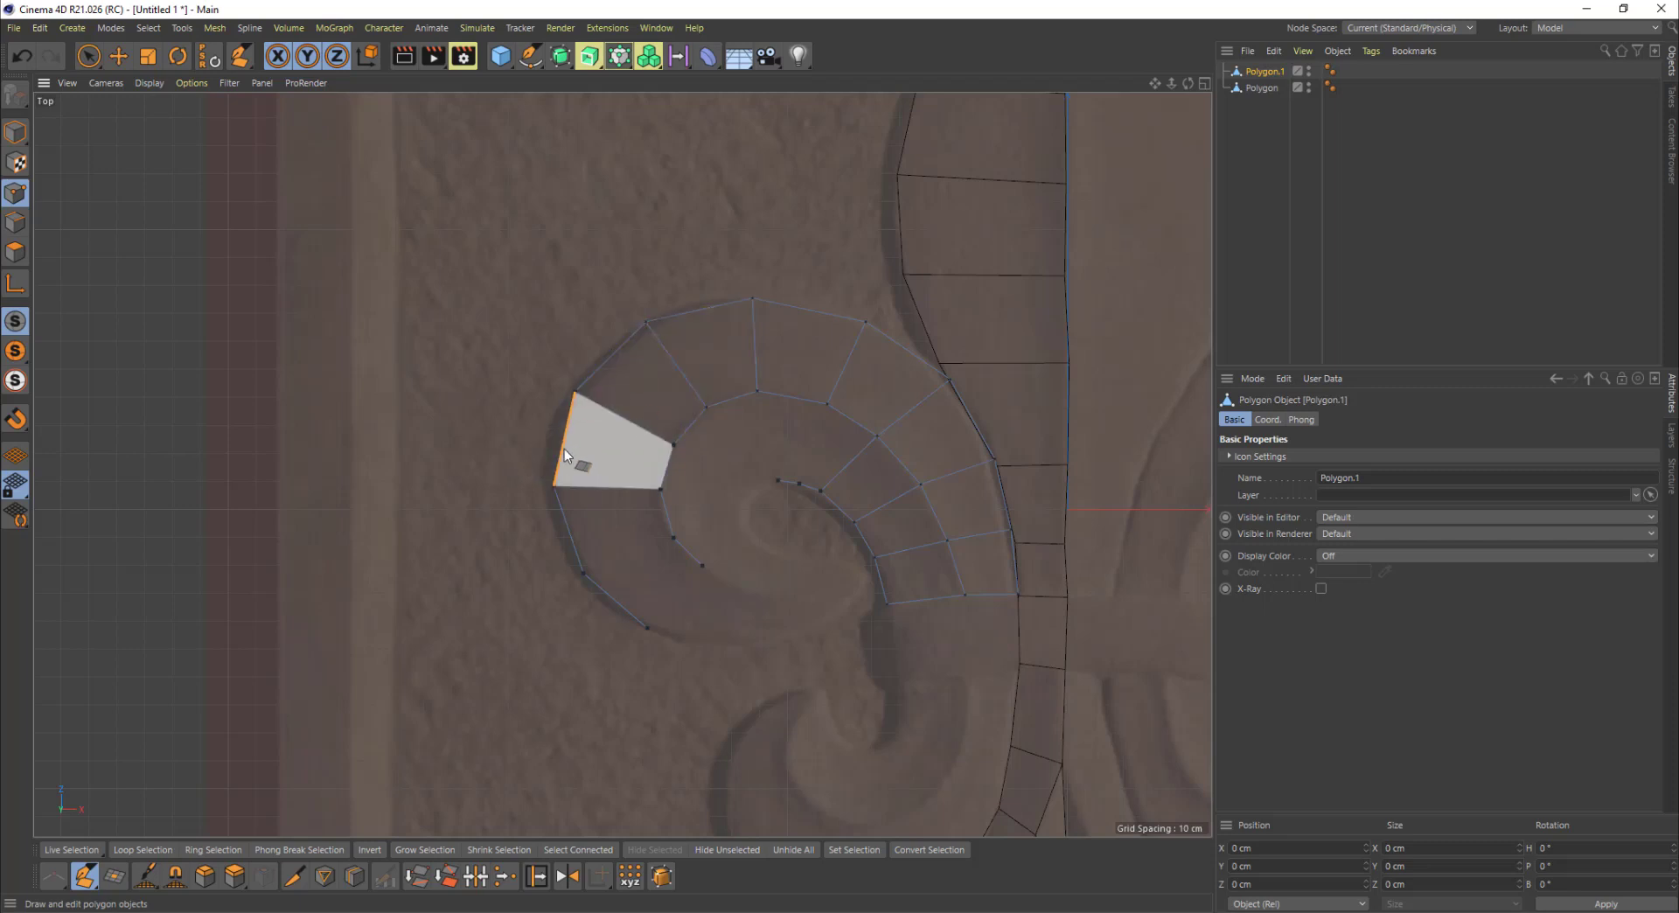
left_click(595, 458)
left_click(571, 532)
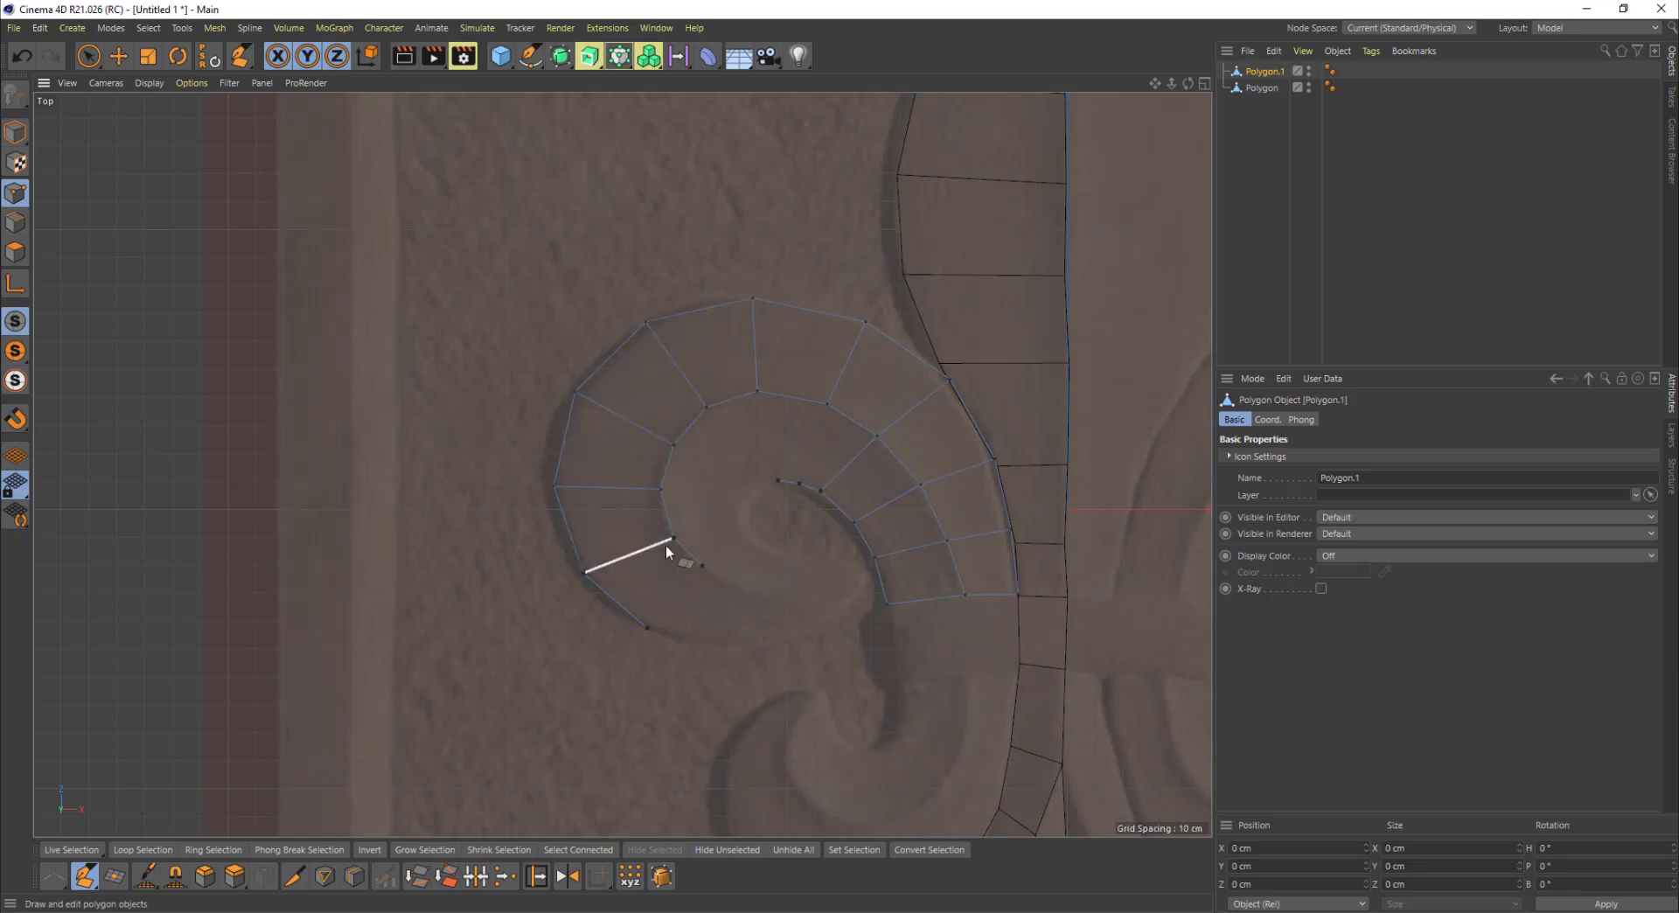
left_click(614, 612)
Step: Fill the upper scroll's inner band with quads around the spiral's eye, correcting misplaced polygons and adjusting the inner points
key("ctrl+z")
key("ctrl+z")
left_click(785, 467)
key("ctrl+z")
left_click_drag(783, 477, 821, 495, "ctrl")
left_click(673, 445)
left_click(751, 494)
left_click(661, 489)
left_click(747, 507)
left_click(674, 538)
left_click(756, 553)
left_click_drag(752, 561, 733, 551)
Step: Finish the upper scroll's bands at its tip and extend the strip beside the stem downward
middle_click_drag(733, 551, 654, 482, "alt")
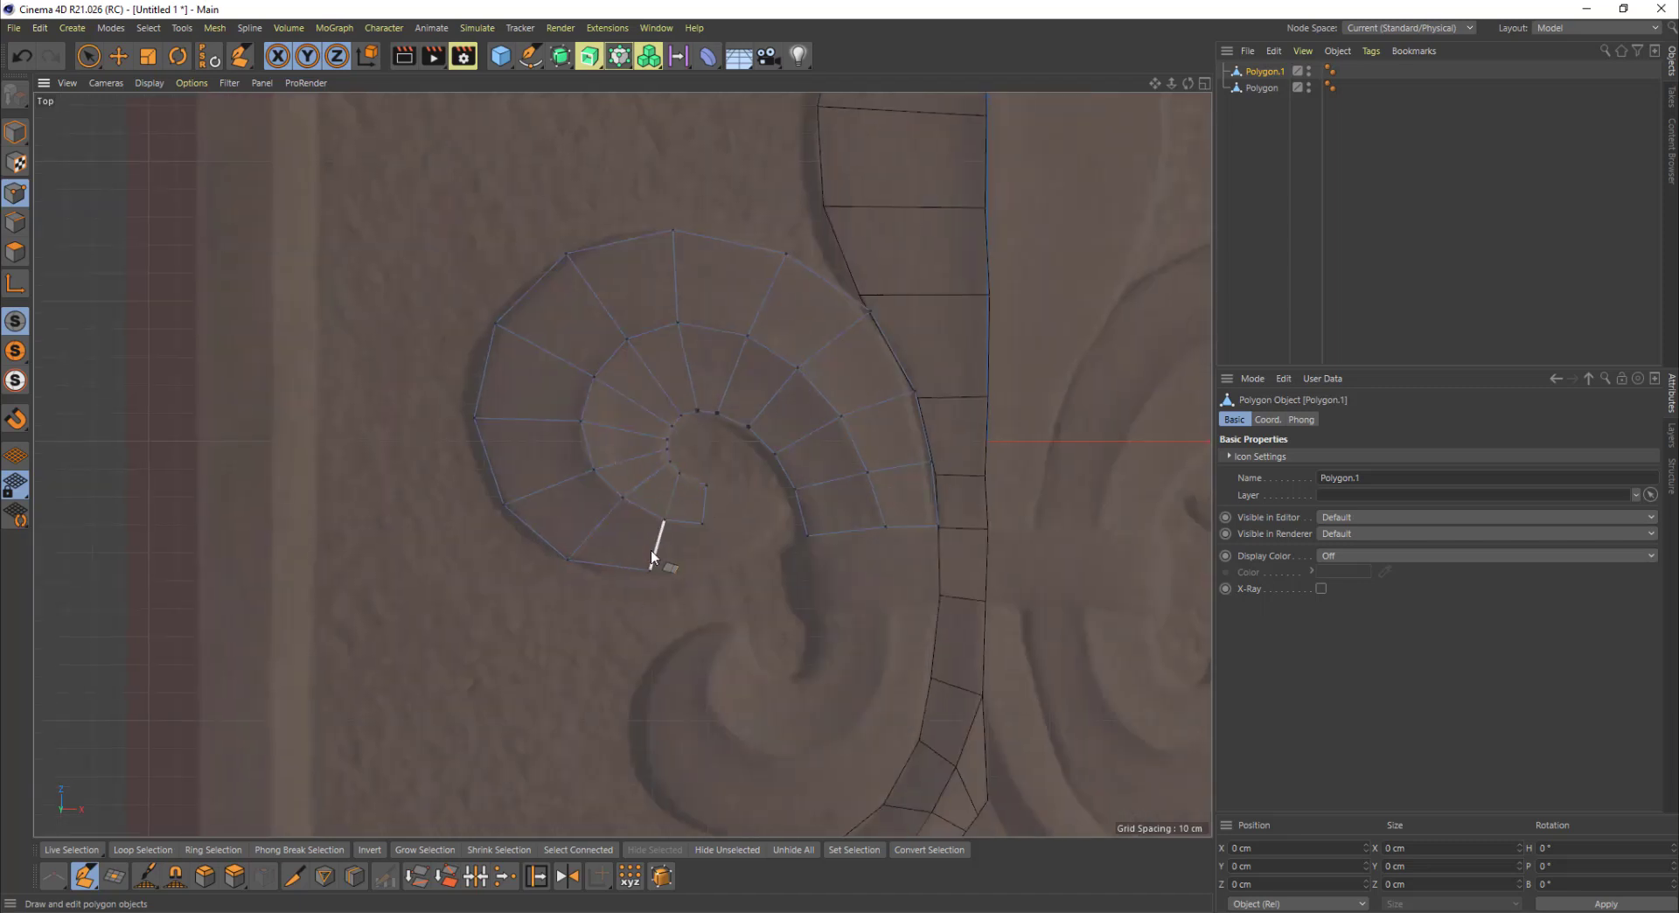
left_click(702, 527)
left_click_drag(749, 500, 782, 513, "ctrl")
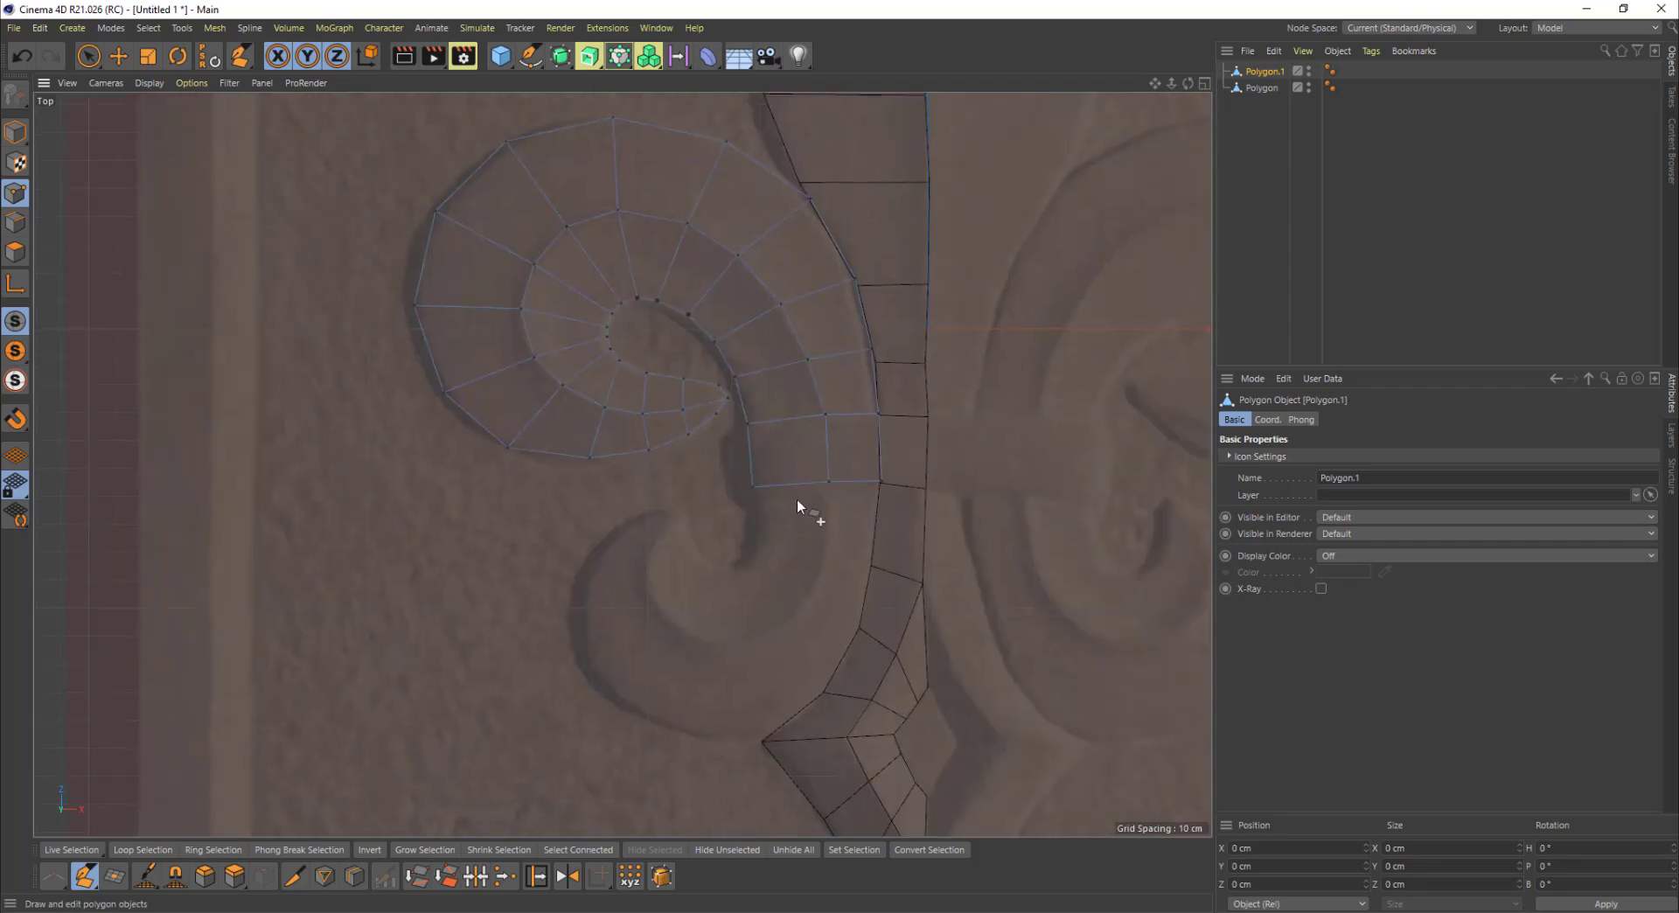
Step: Extend the two polygon bands down along the stem and around the lower scroll's bottom curve, fitting points to the photo
left_click_drag(853, 481, 852, 538, "ctrl")
left_click_drag(793, 619, 779, 626)
left_click_drag(816, 580, 812, 590)
left_click_drag(784, 716, 704, 670, "ctrl")
key("ctrl+z")
left_click_drag(715, 736, 665, 726)
left_click_drag(667, 614, 665, 620)
left_click_drag(700, 641, 705, 645)
left_click_drag(669, 727, 678, 732)
Step: Continue the bands around the lower scroll's left side to its curled tip and adjust the points along its contours
left_click_drag(643, 658, 571, 633, "ctrl")
mouse_move(632, 588)
left_mouse_down()
mouse_move(647, 585)
mouse_move(617, 573)
left_mouse_up()
left_click_drag(570, 601, 605, 544)
left_click_drag(570, 633, 579, 606)
left_click_drag(611, 695, 602, 681)
left_click_drag(666, 529, 677, 511)
mouse_move(762, 484)
left_mouse_down("ctrl")
mouse_move(759, 539)
mouse_move(719, 529)
mouse_move(701, 565)
left_mouse_up("ctrl")
Step: Switch to model mode and show the traced half ornament in a full-size Perspective view
scroll(681, 538, "up", 3)
scroll(759, 533, "down", 6)
middle_click_drag(824, 434, 737, 486, "alt")
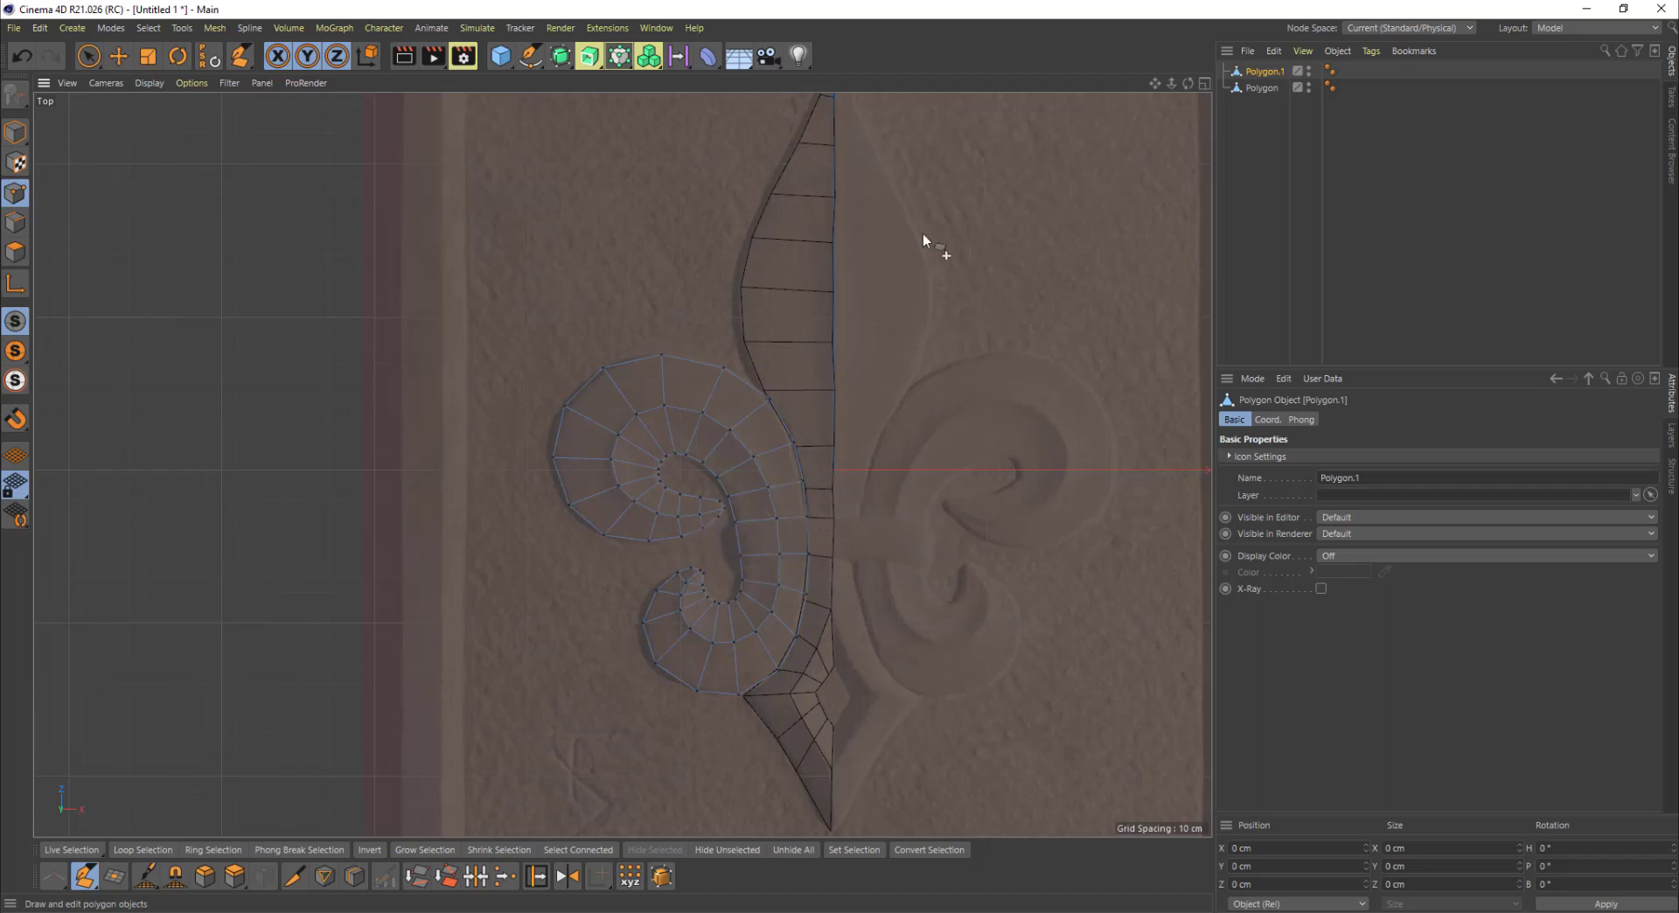
middle_click_drag(825, 223, 804, 362, "alt")
middle_click_drag(679, 513, 708, 341, "alt")
key("e")
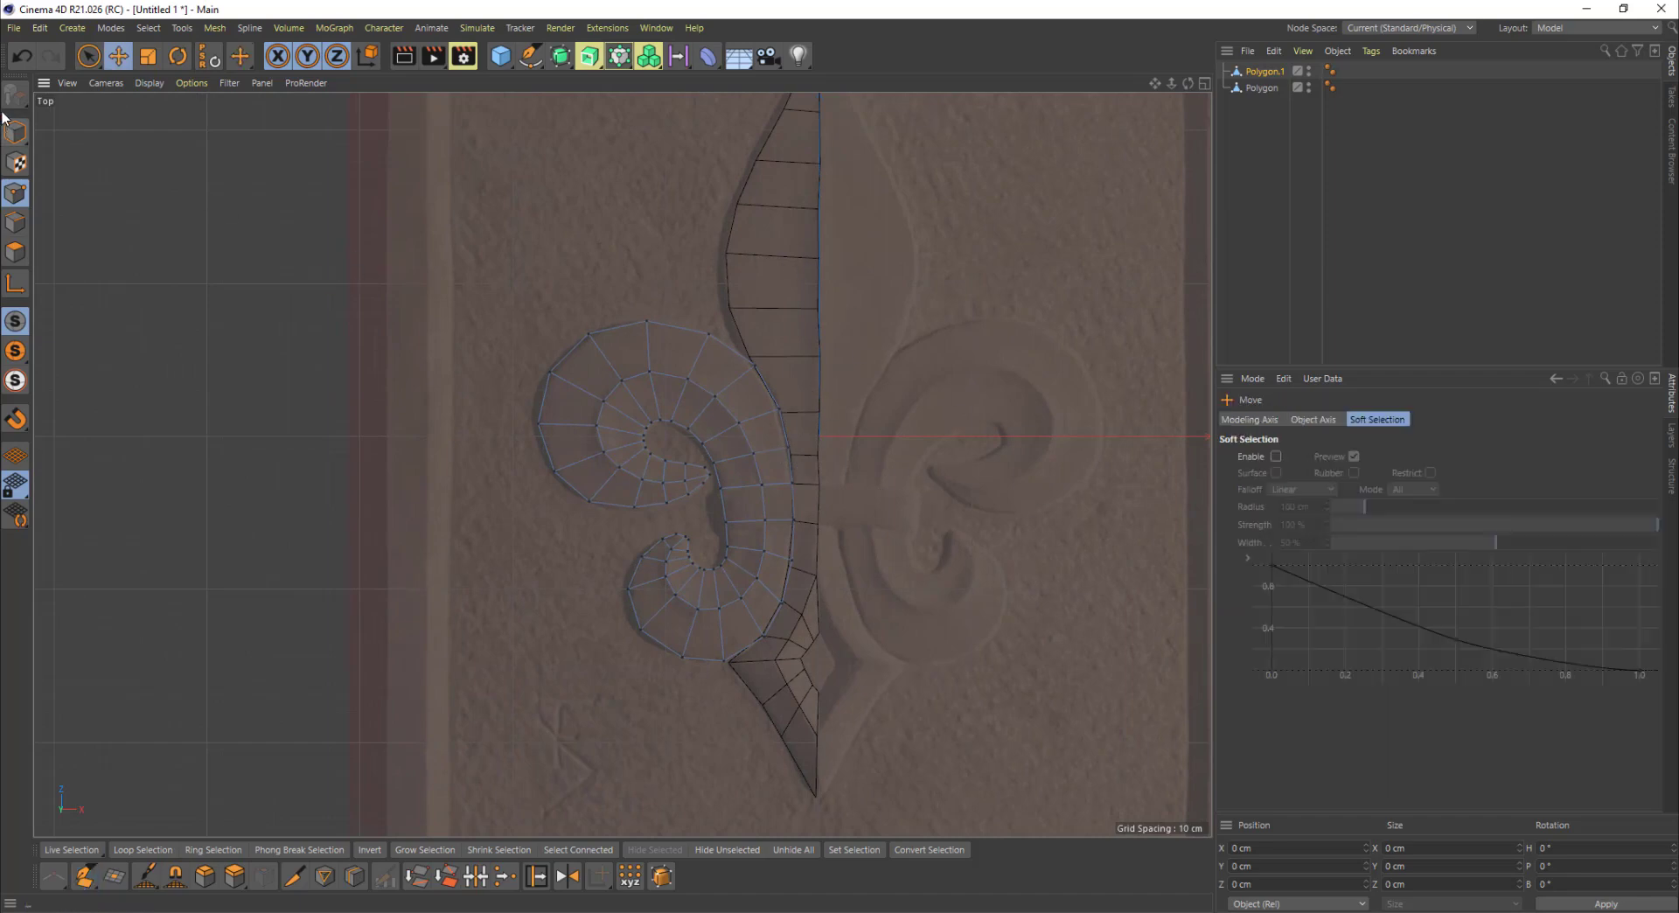
middle_click_drag(858, 392, 774, 458, "alt")
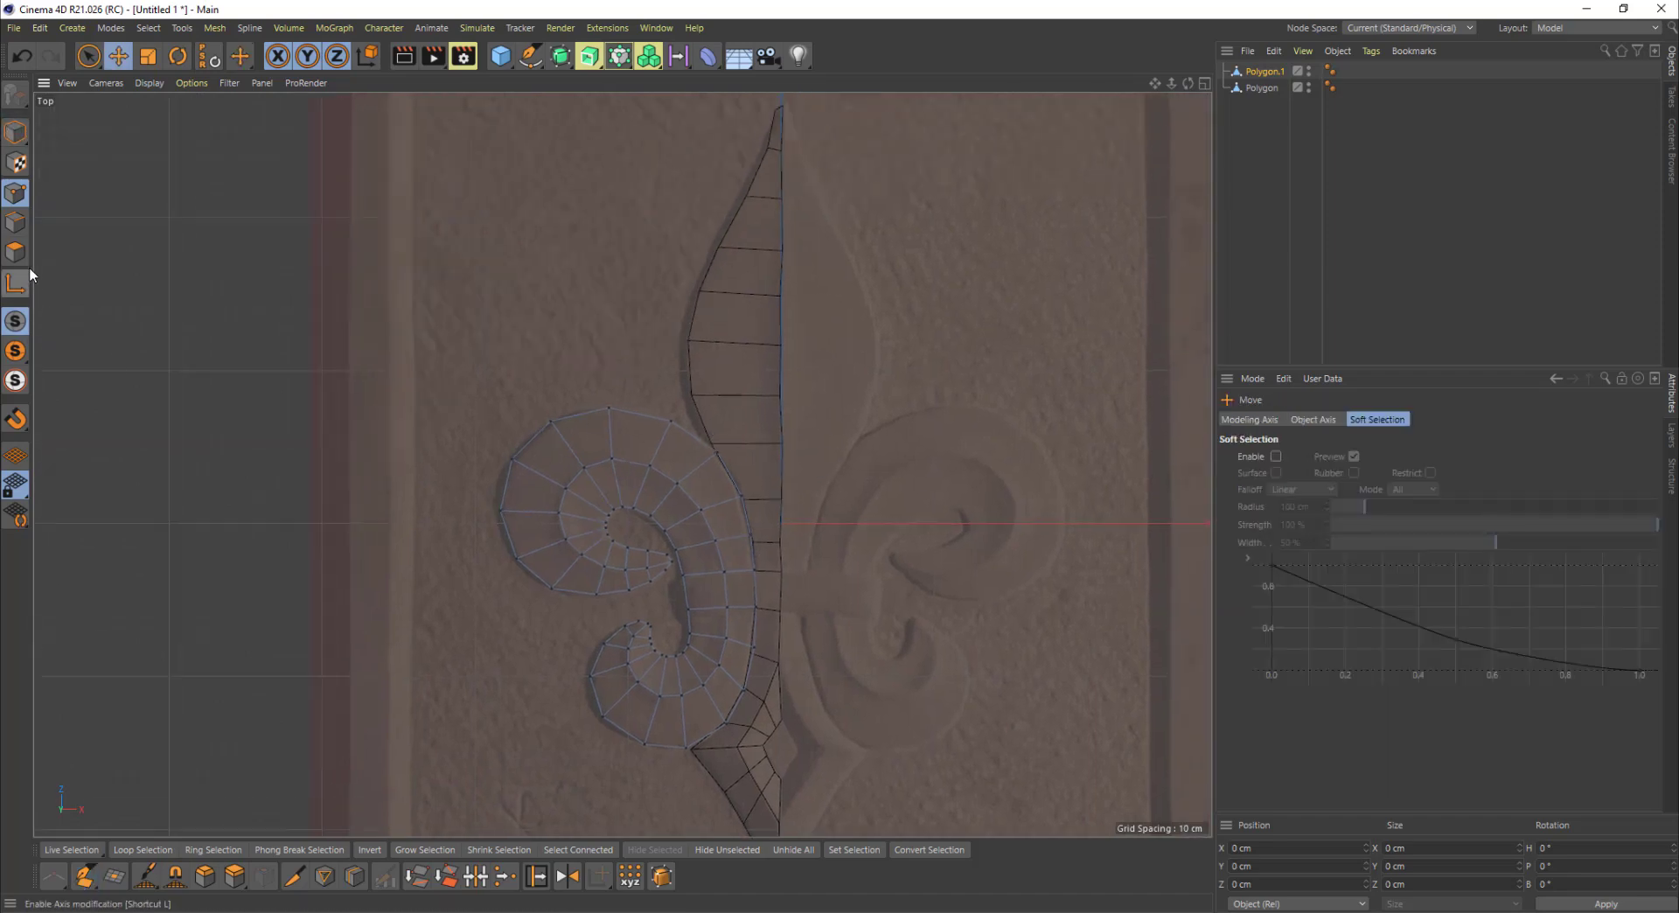
left_click(14, 130)
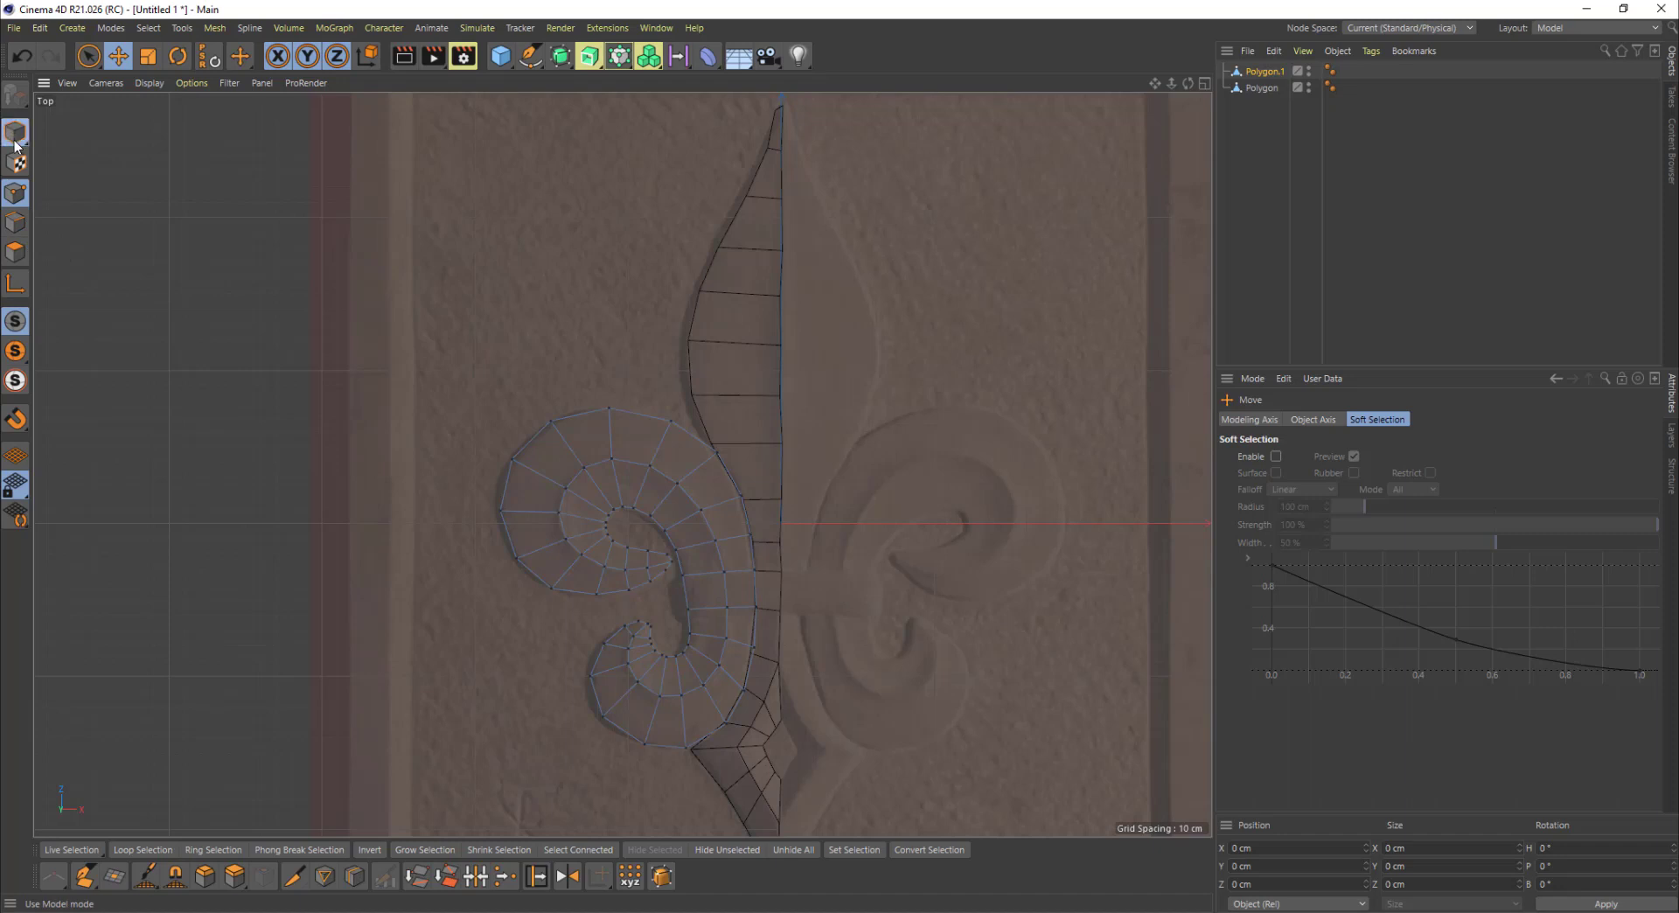
middle_click(669, 510)
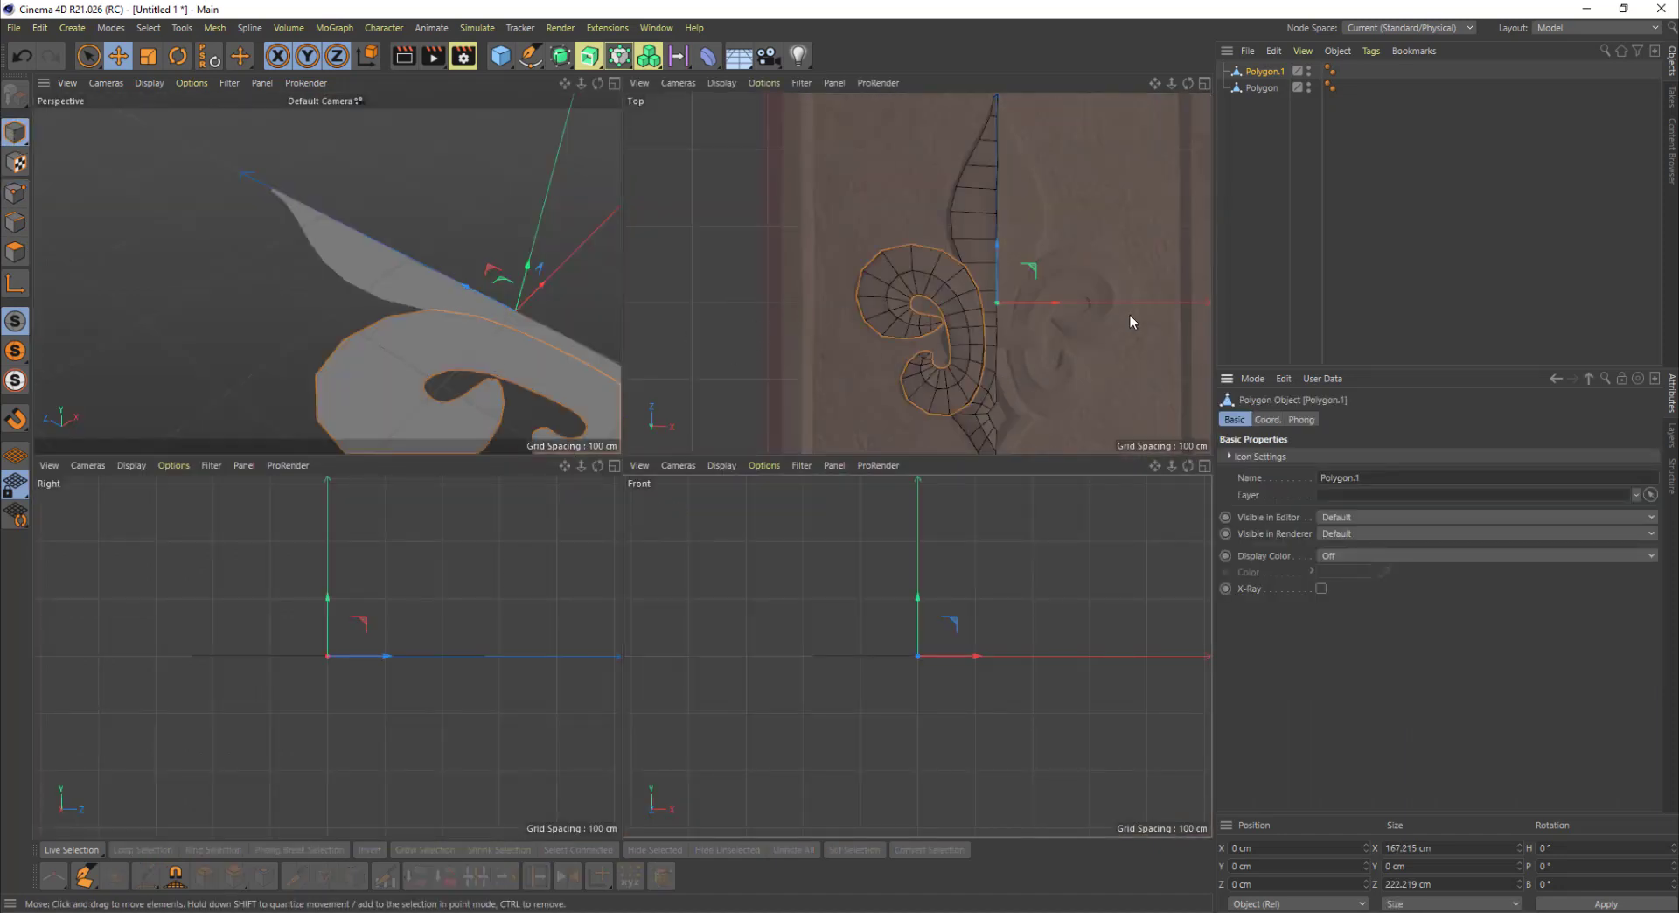
middle_click(527, 319)
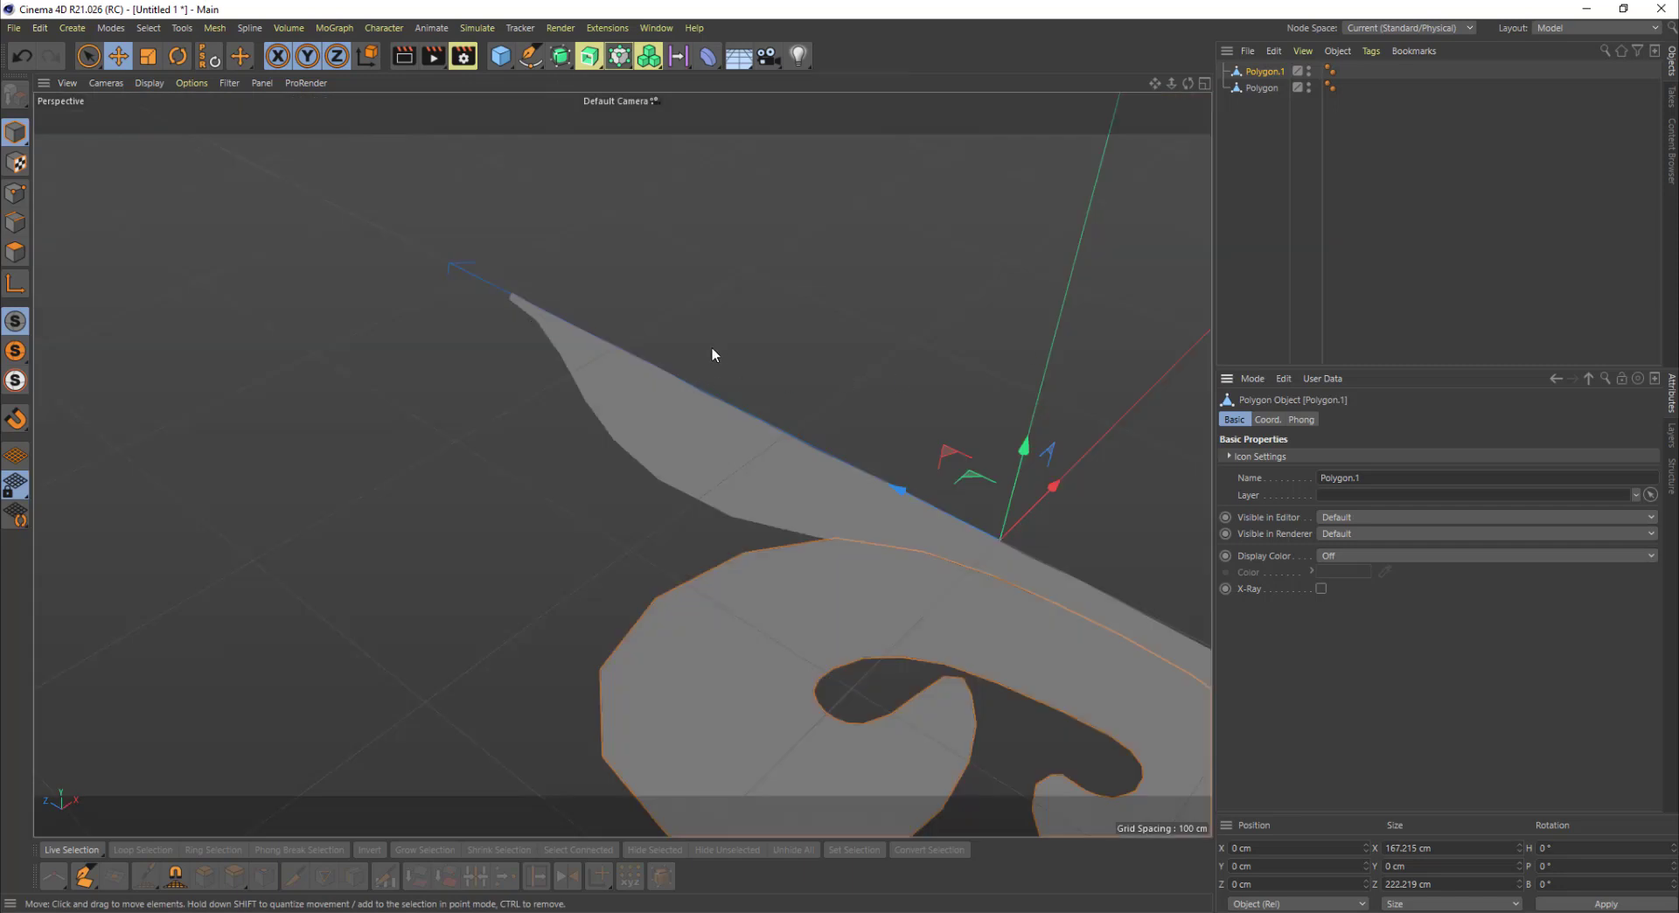
left_click_drag(712, 354, 538, 396, "alt")
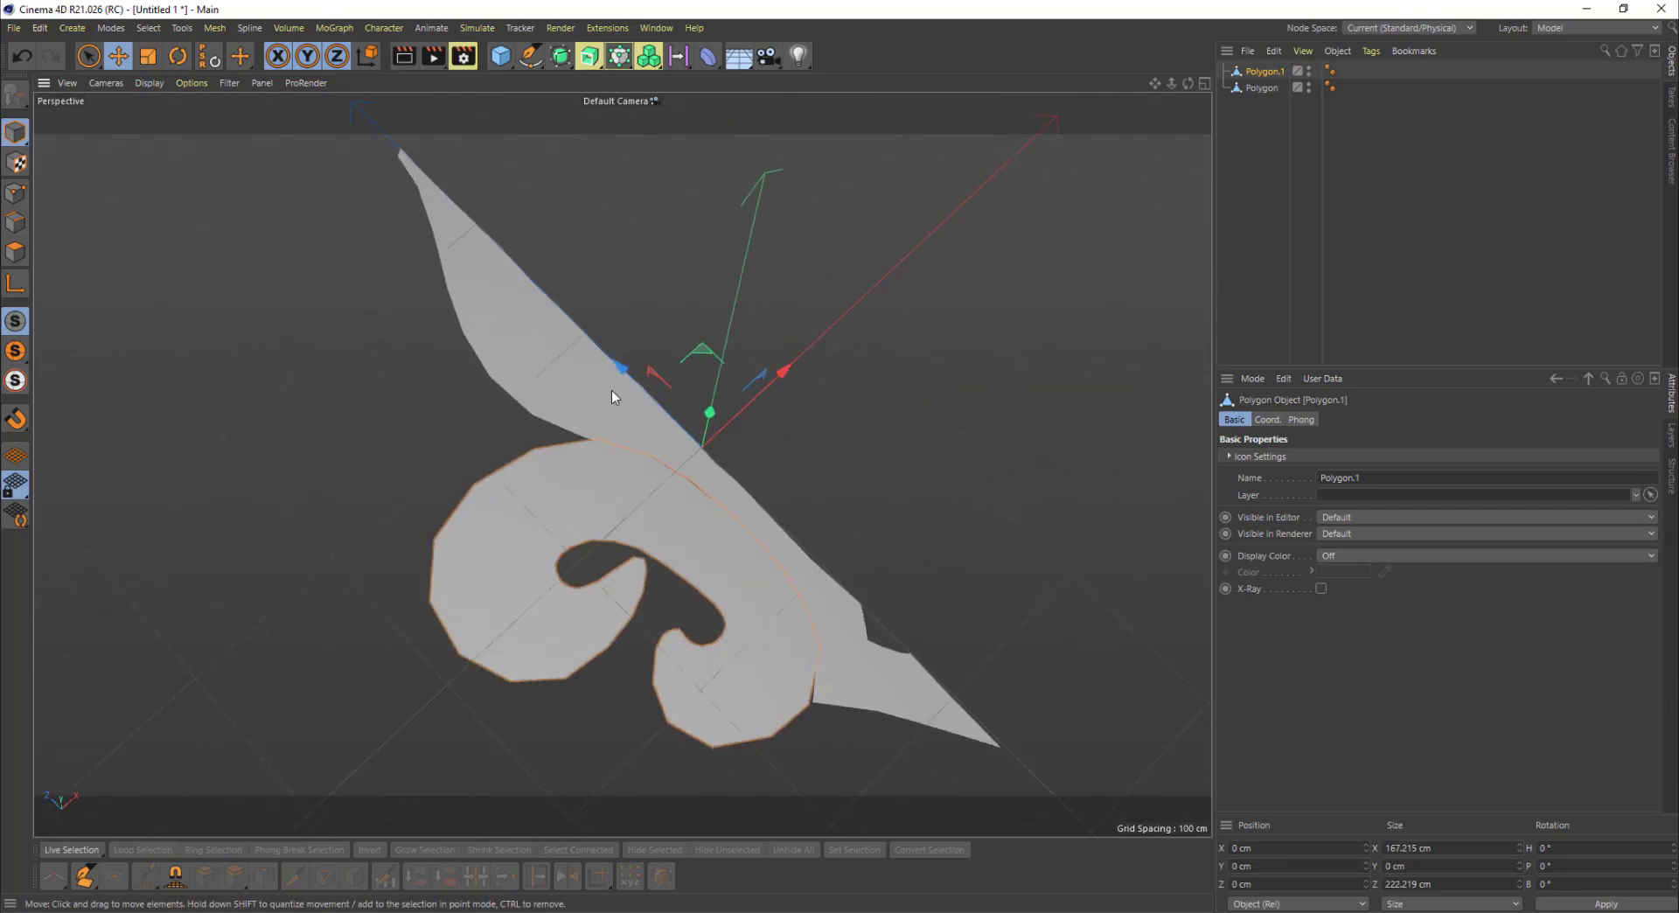
Step: Hide the grid in the Perspective view and display the model with Gouraud shading and lines
left_click(238, 82)
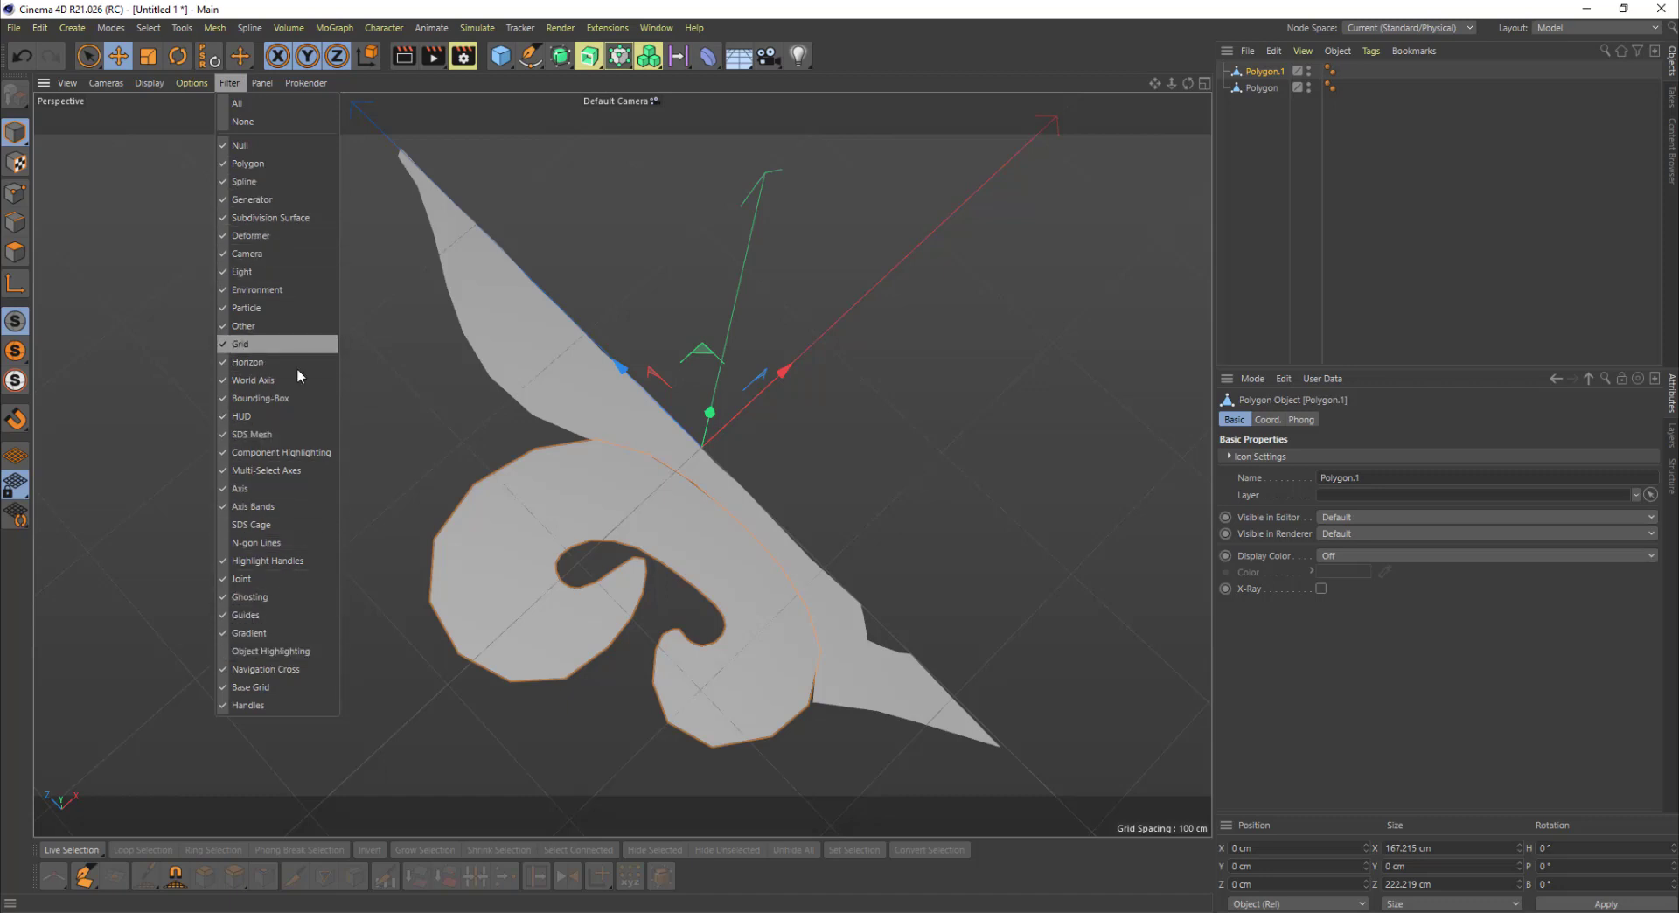
left_click(292, 344)
left_click(682, 594)
middle_click_drag(714, 604, 731, 506, "alt")
left_click(735, 444)
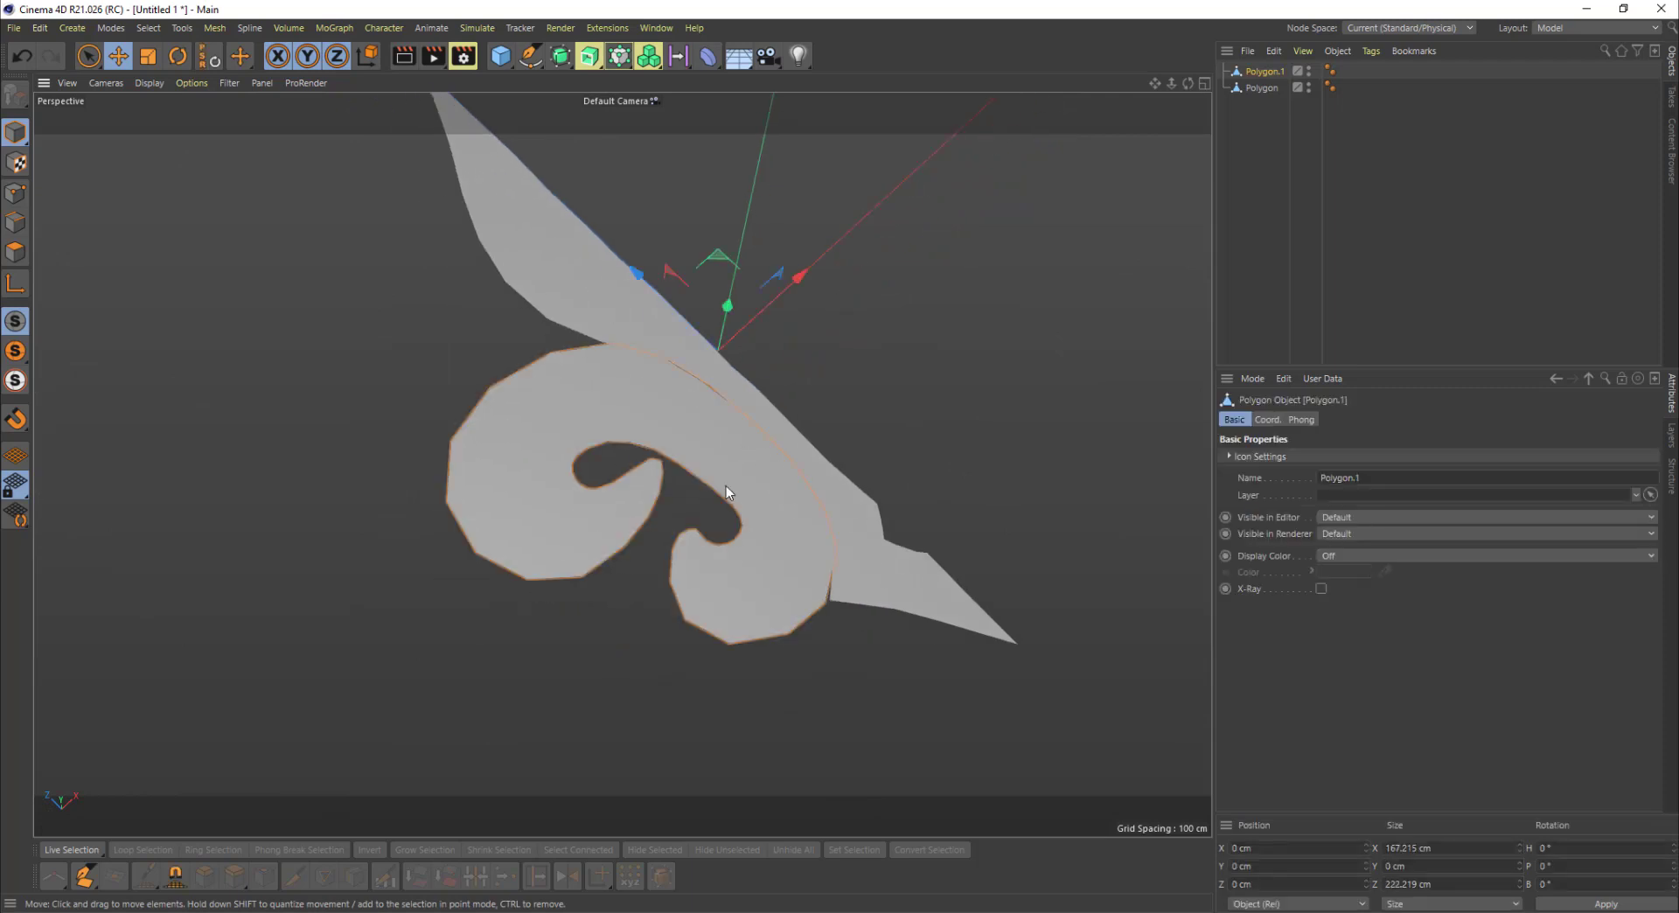
right_click_drag(725, 485, 757, 475, "alt")
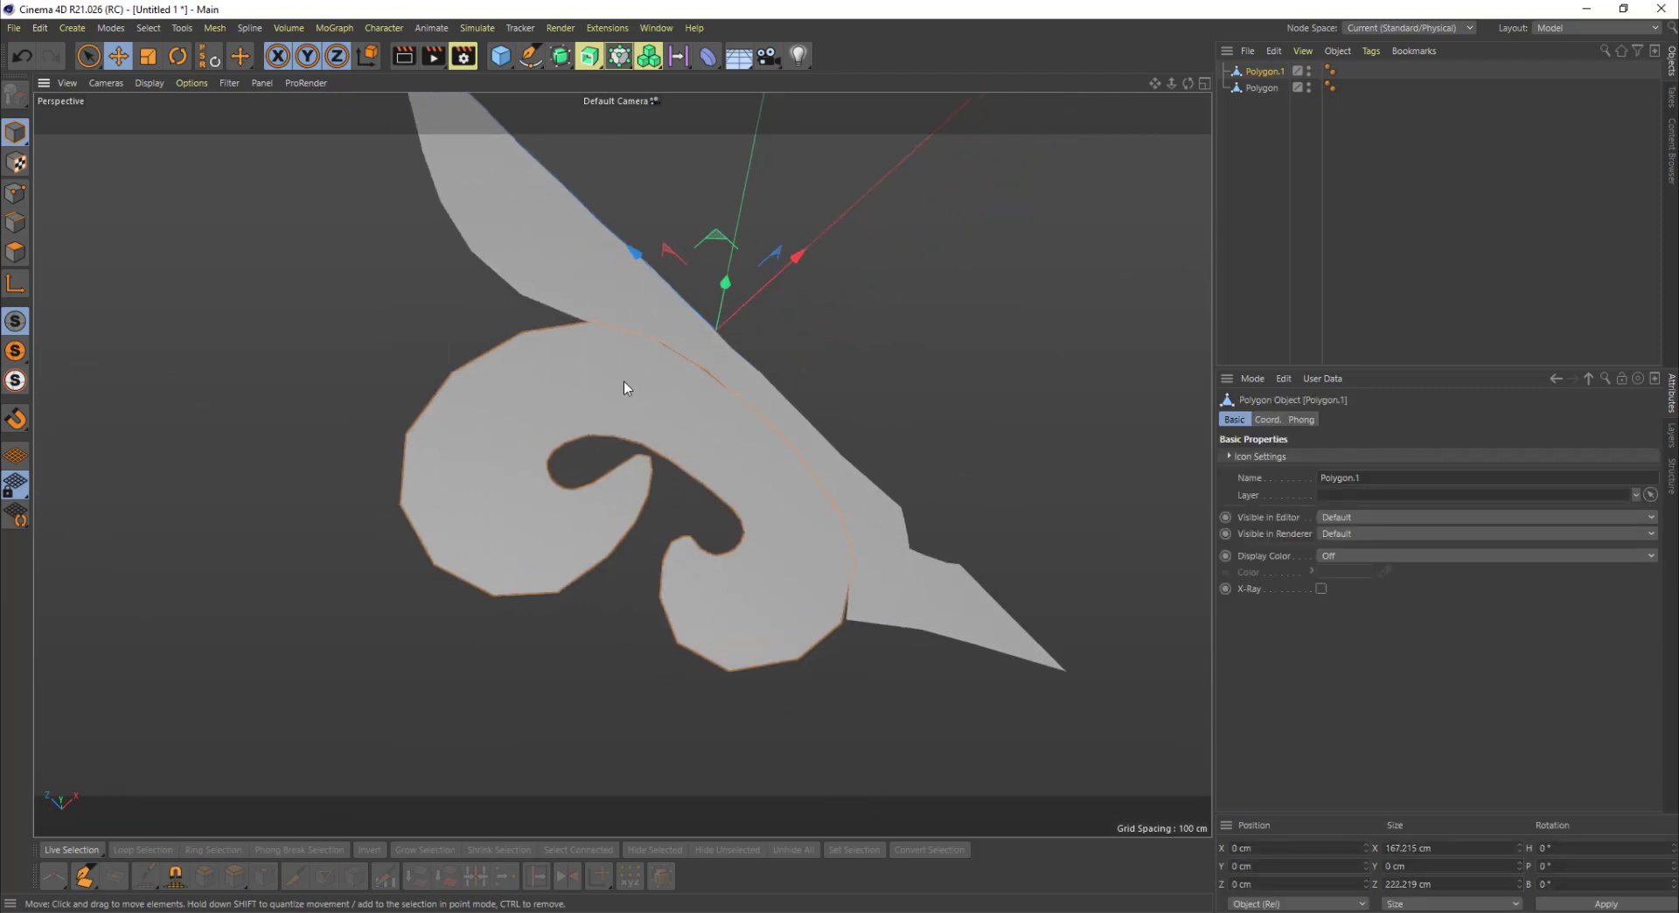
key("n")
key("b")
mouse_move(785, 494)
left_mouse_down("alt")
mouse_move(782, 513)
mouse_move(776, 453)
mouse_move(784, 486)
mouse_move(728, 422)
mouse_move(715, 501)
left_mouse_up("alt")
Step: Select the middle ridge edge loop running through both scrolls in edge mode
left_click(14, 223)
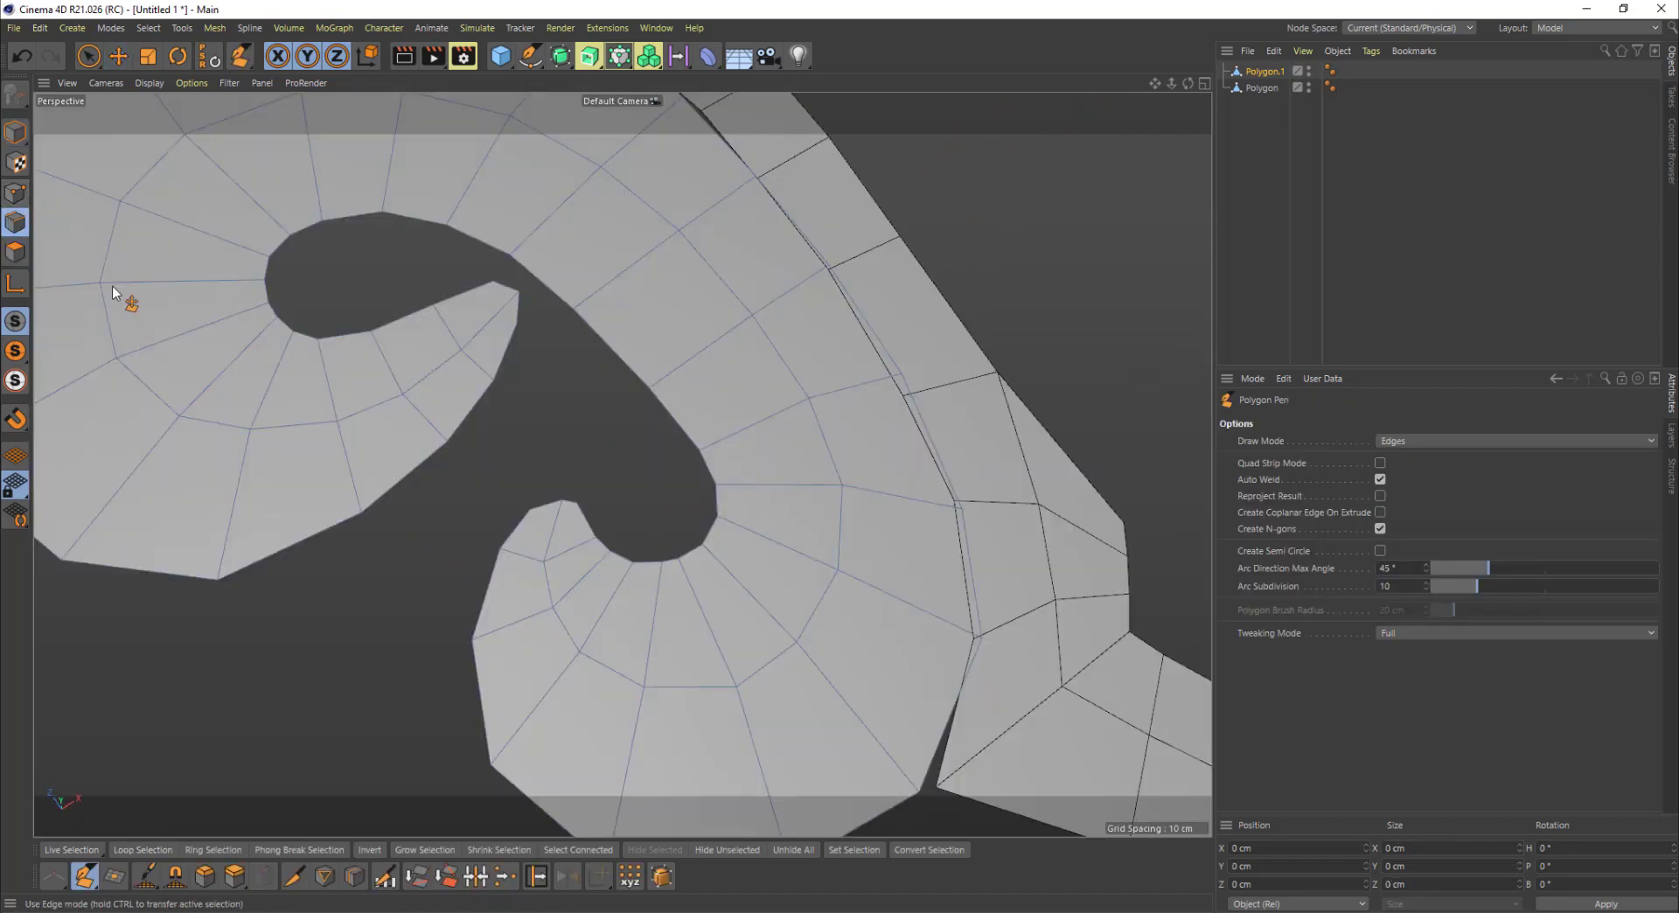
key("e")
left_click(779, 352)
double_click(781, 352)
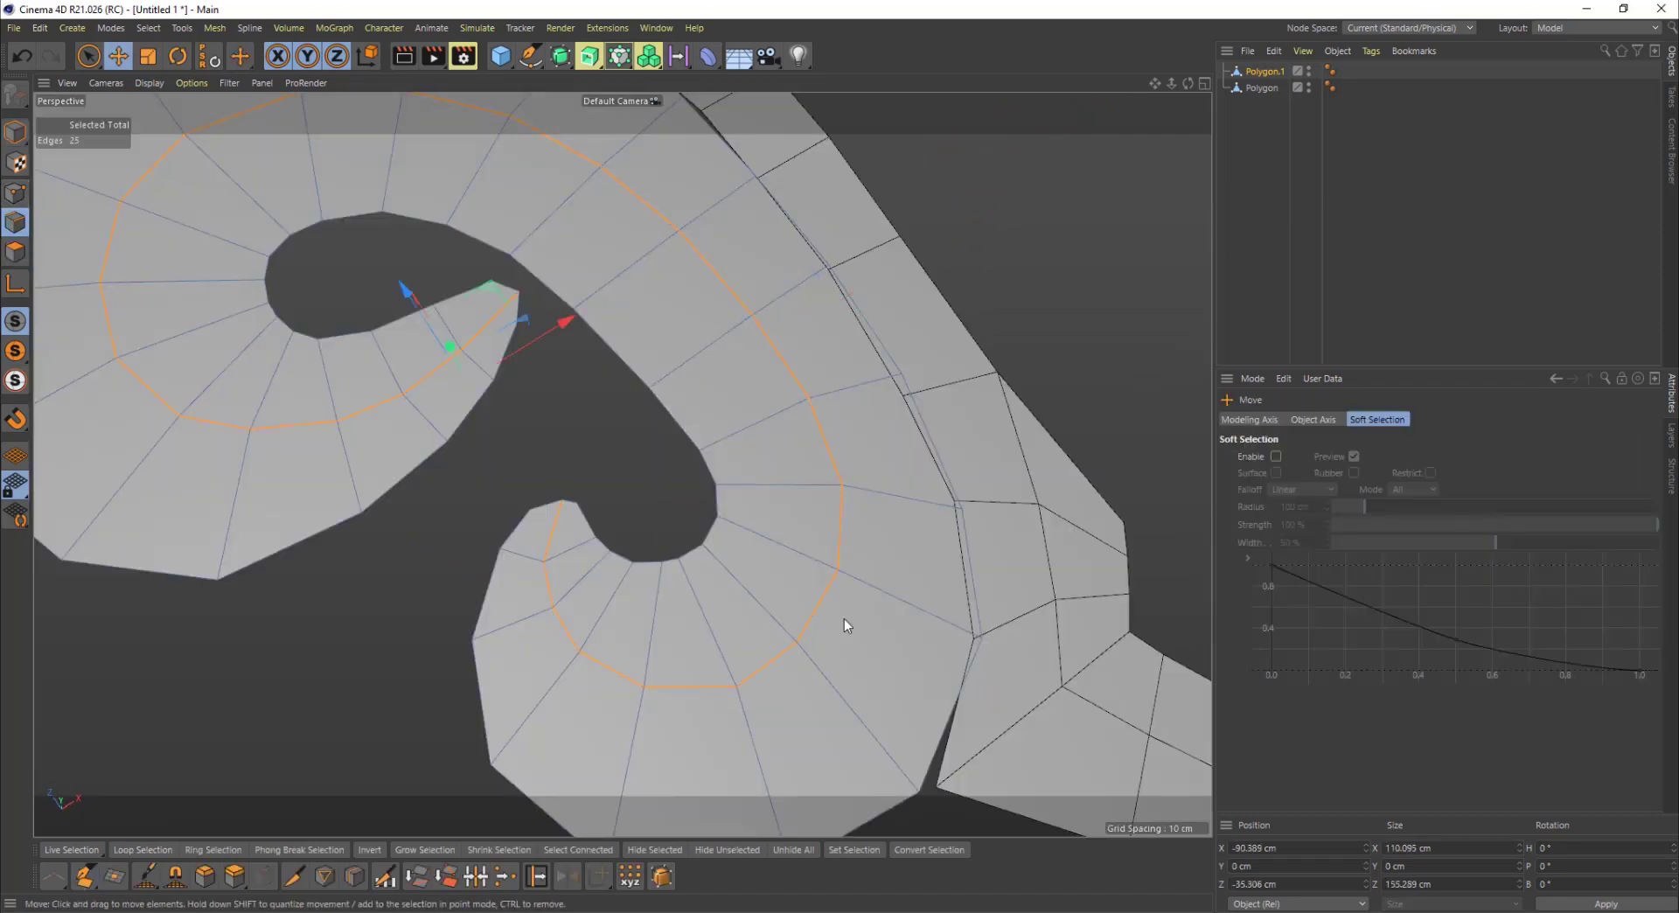
middle_click_drag(631, 223, 670, 361, "alt")
right_click_drag(673, 357, 657, 427, "alt")
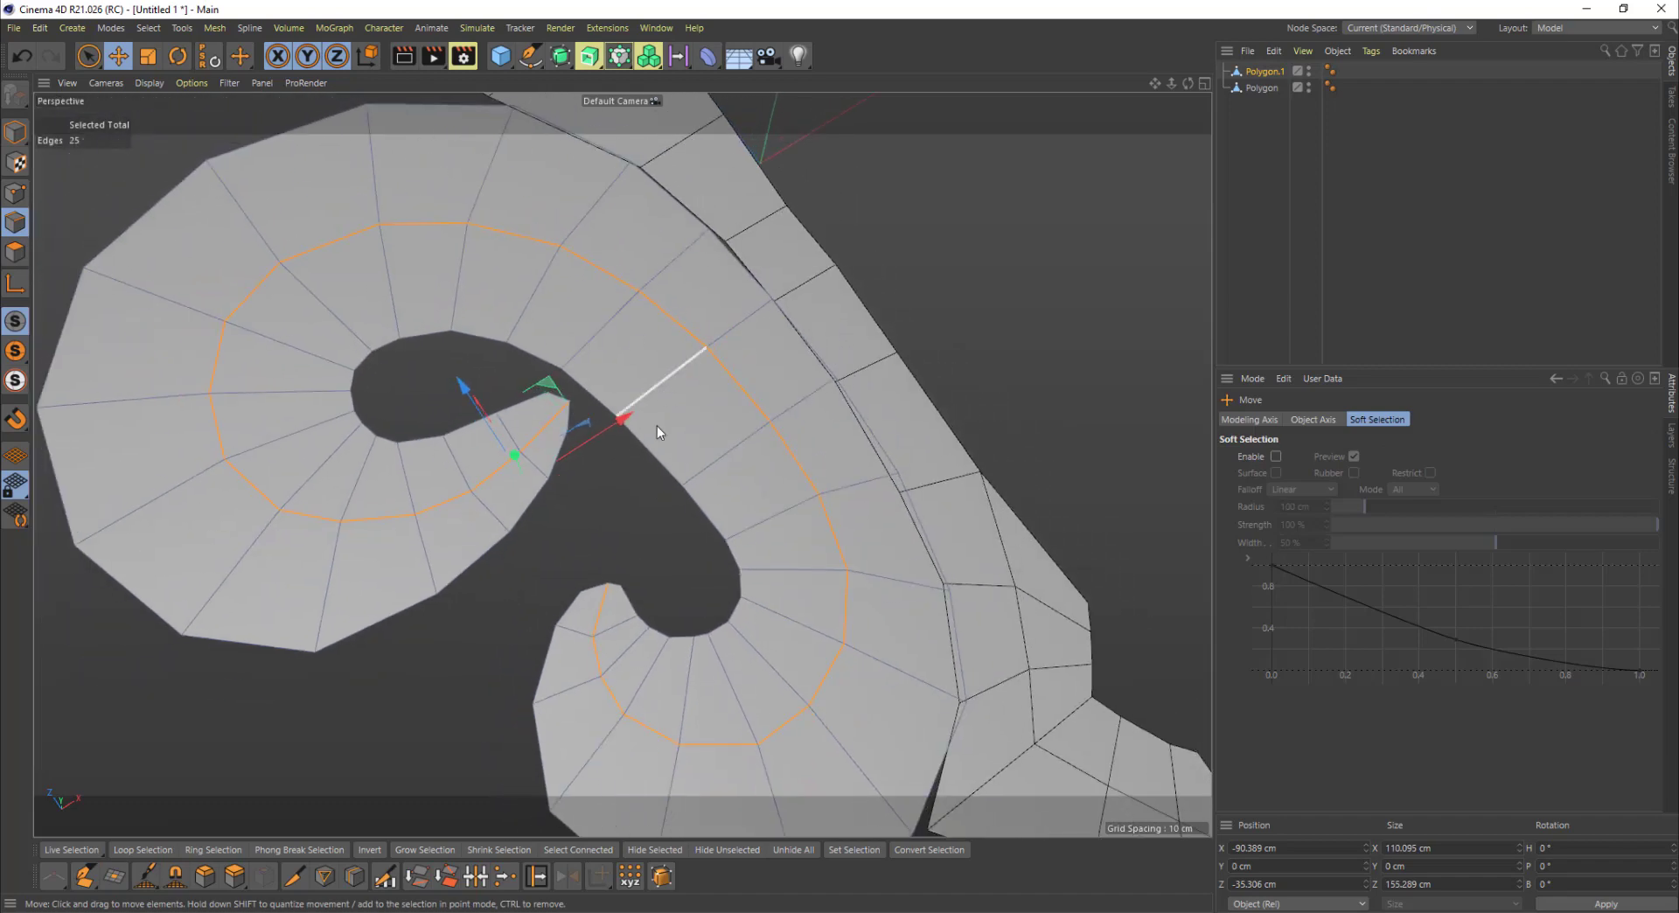
left_click(769, 378)
double_click(732, 375)
scroll(603, 514, "down", 2)
scroll(603, 516, "up", 2)
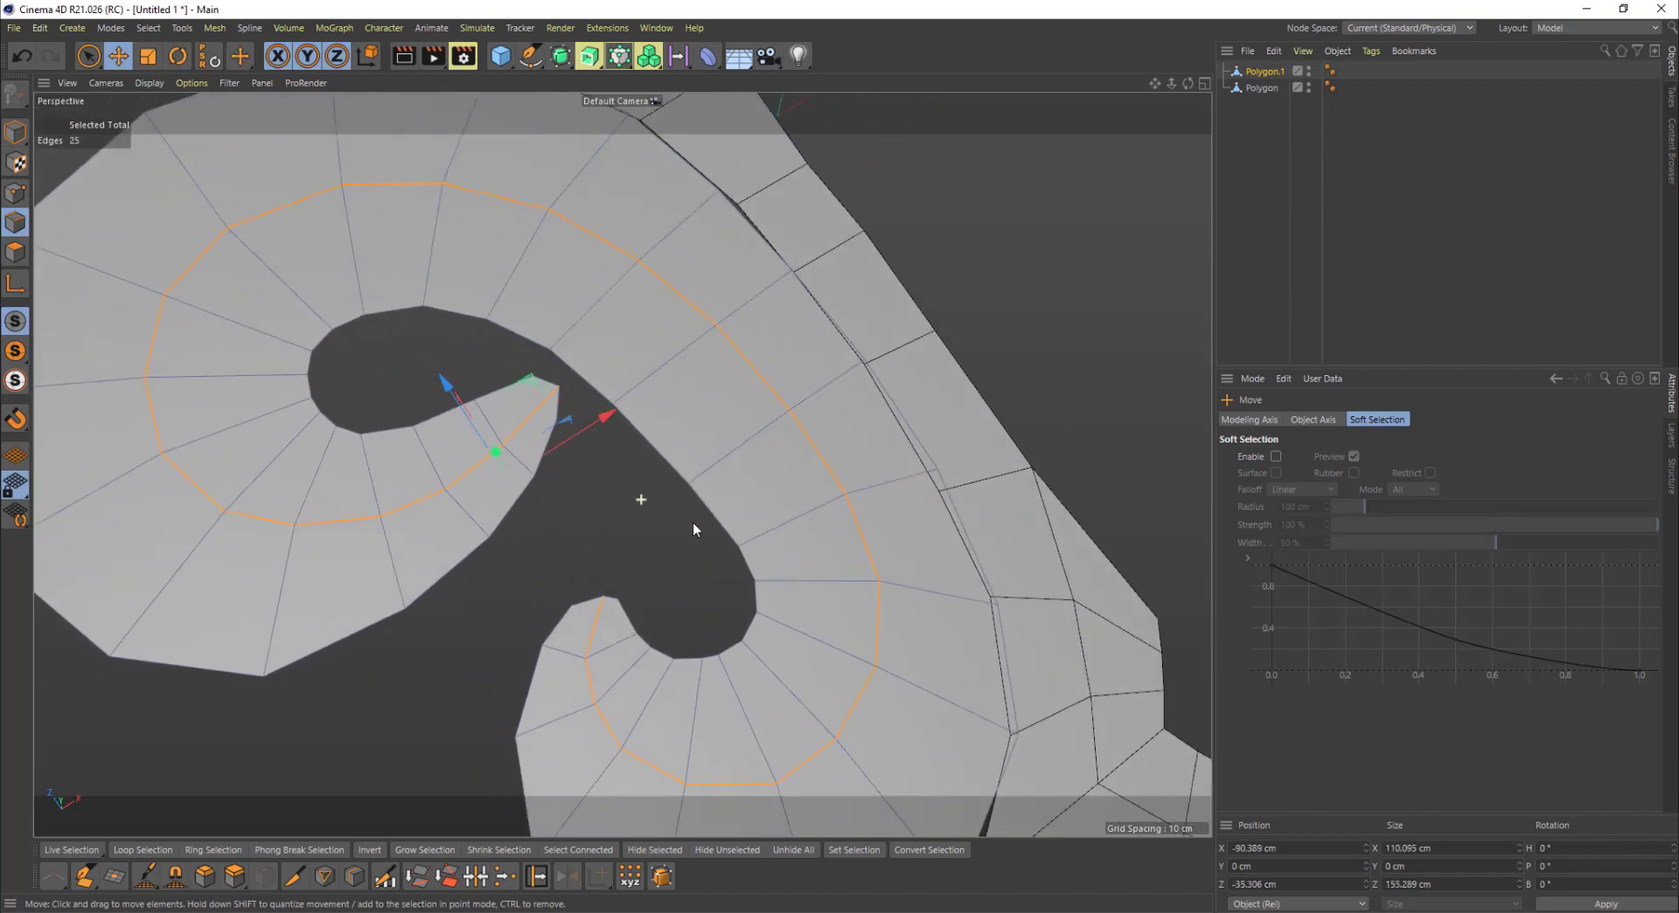
scroll(693, 523, "down", 2)
Step: Raise the selected ridge edge loop about 11 cm along Y to give the scrolls a peaked profile, and deselect it
left_click_drag(609, 616, 604, 446, "alt")
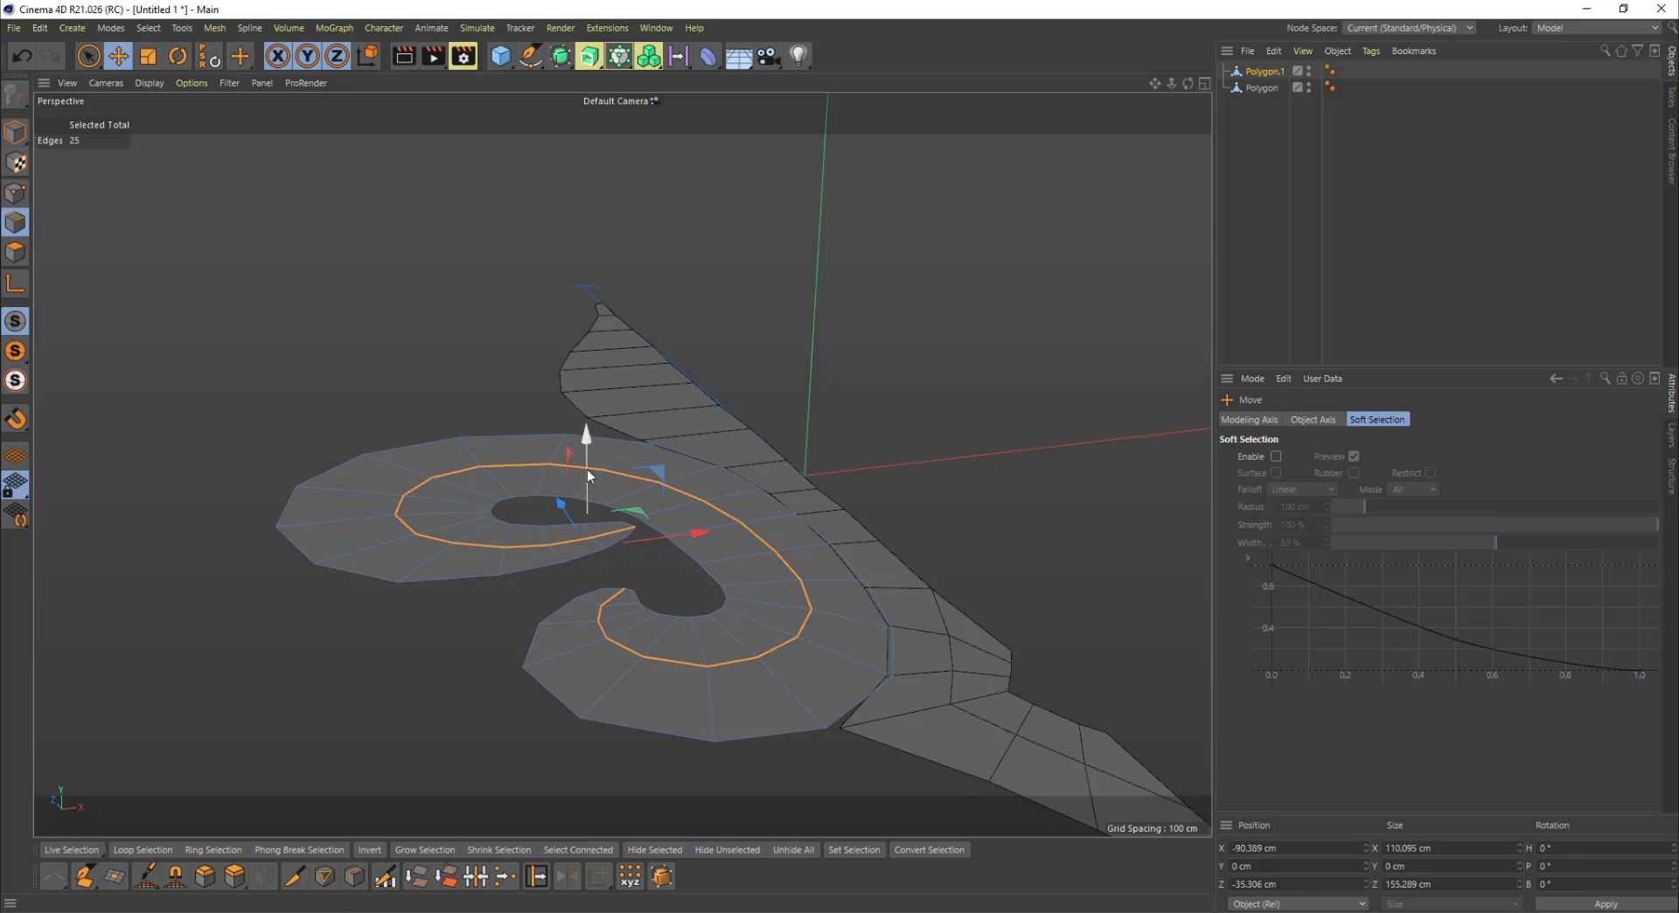
mouse_move(589, 448)
left_mouse_down()
mouse_move(581, 413)
mouse_move(596, 600)
mouse_move(606, 452)
left_mouse_up()
left_click_drag(606, 452, 644, 491)
left_click(843, 361)
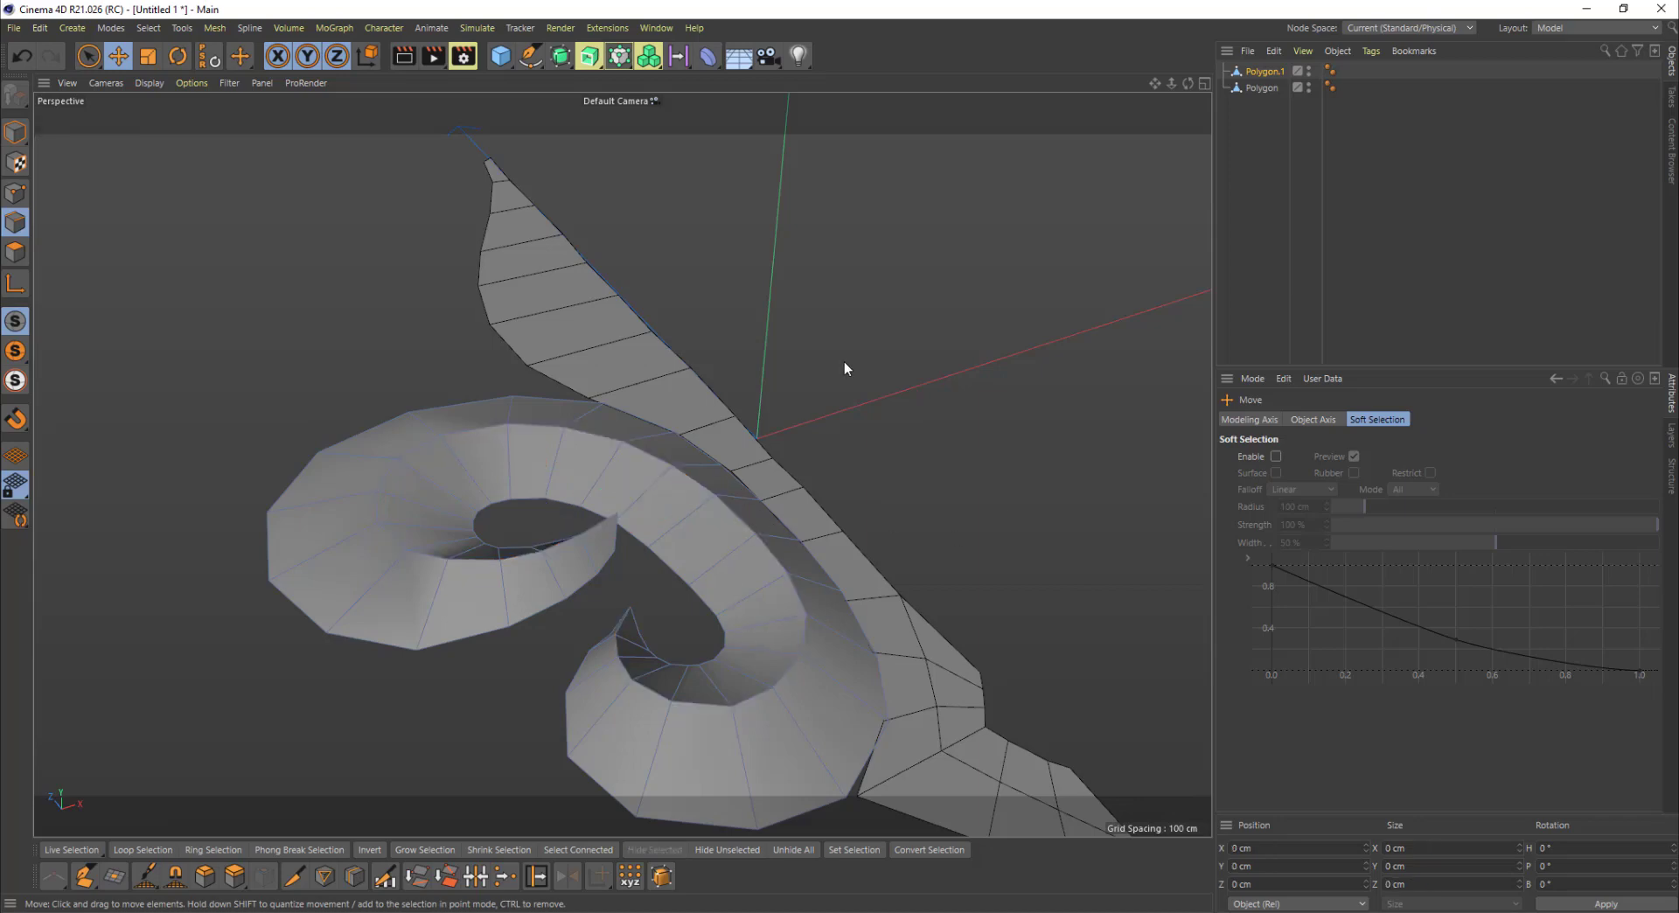
left_click_drag(537, 552, 486, 459, "alt")
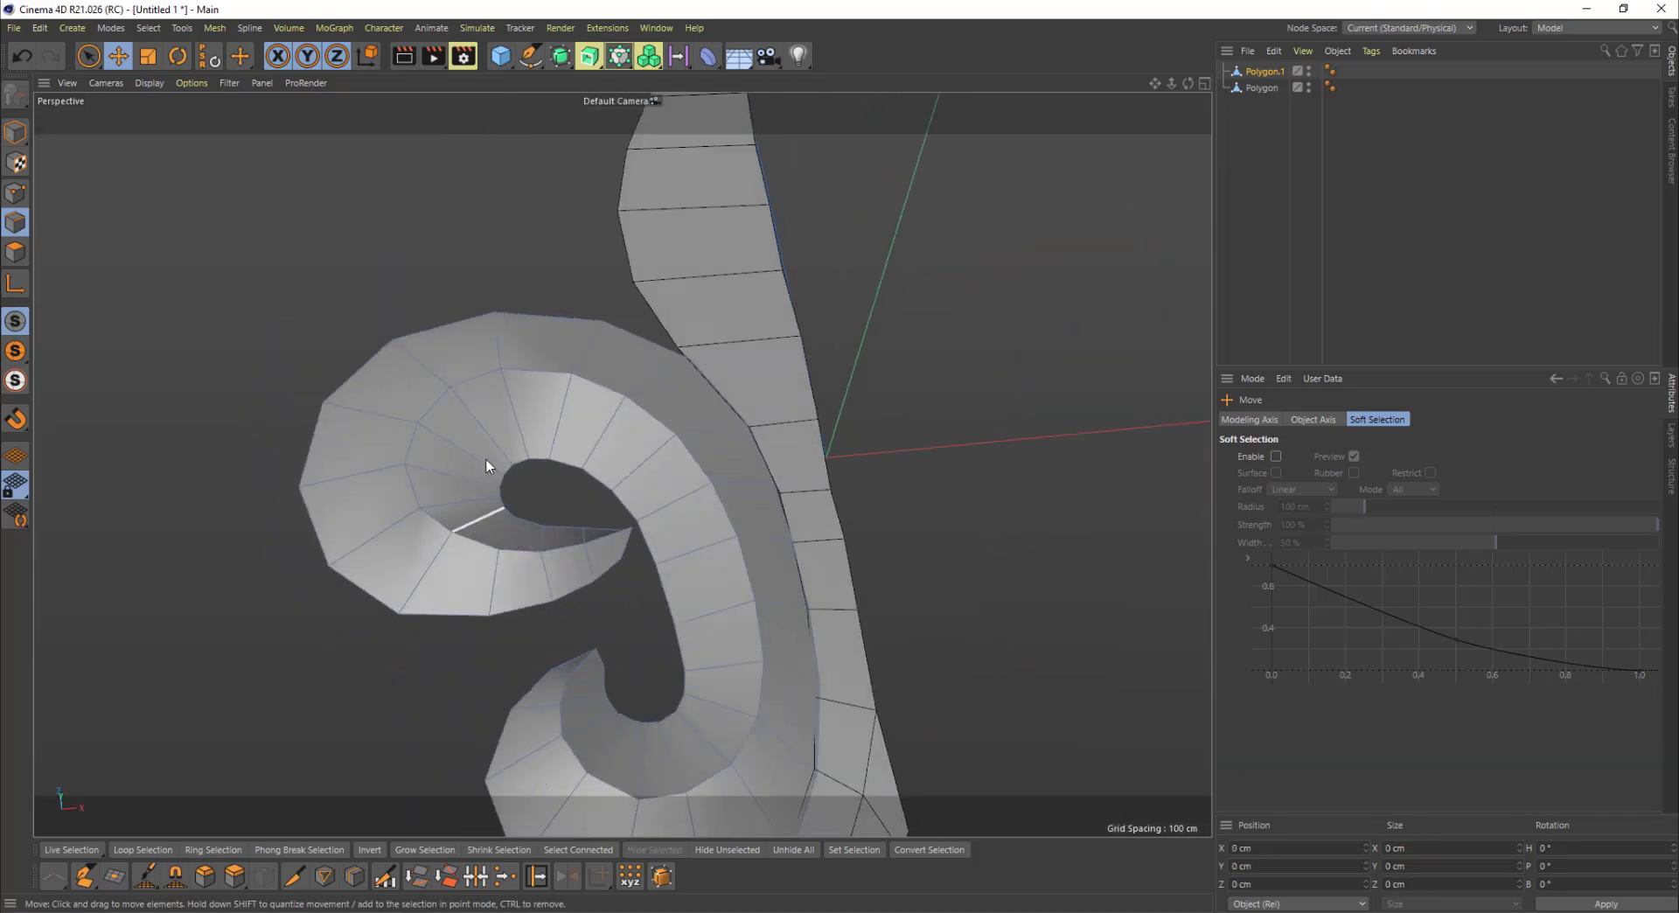
left_click_drag(727, 636, 761, 685, "alt")
left_click_drag(388, 584, 537, 355, "alt")
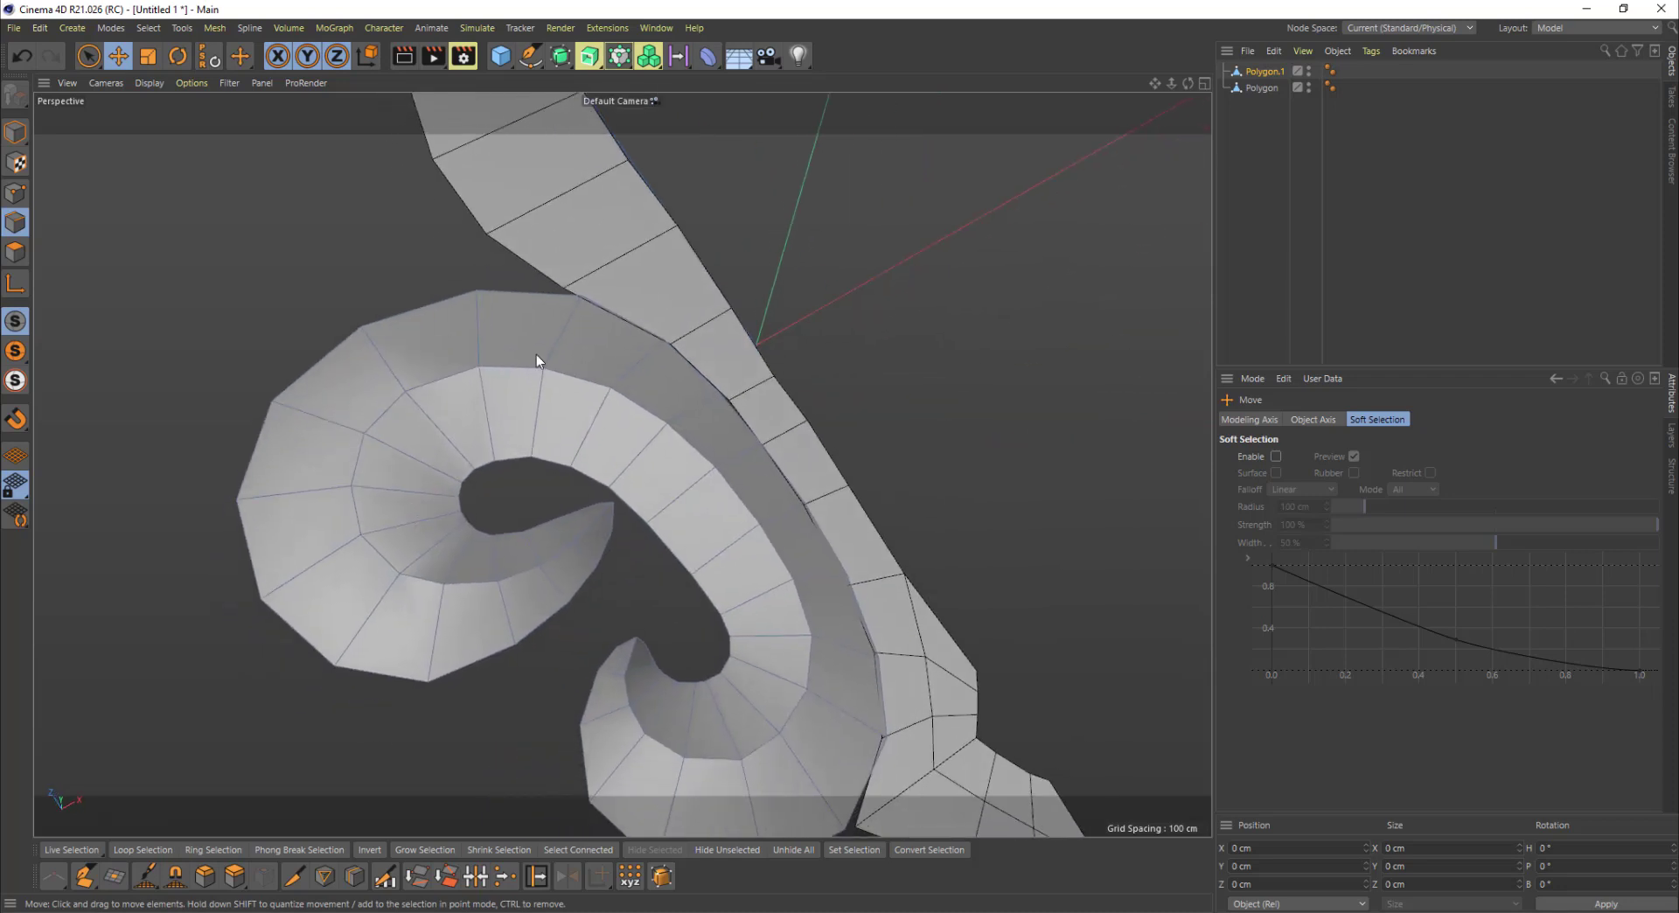
Step: Set the Phong Angle of the scroll object's Phong tag to 25°
left_click(1331, 70)
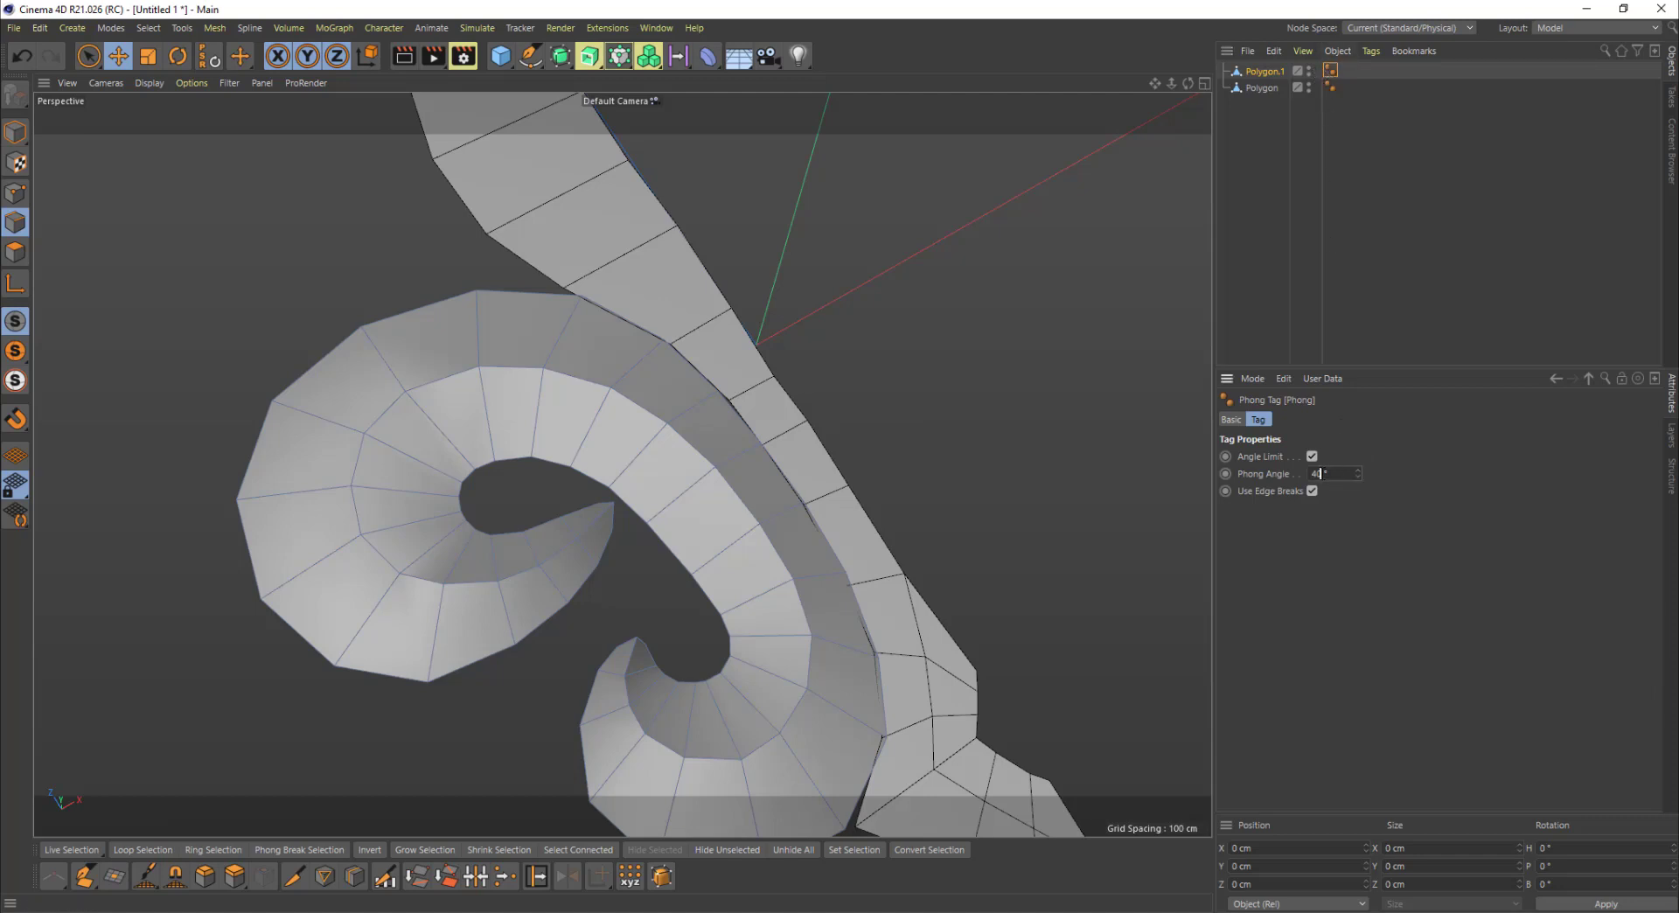
left_click(1325, 474)
type("25")
key("Return")
mouse_move(329, 495)
left_mouse_down("alt")
mouse_move(616, 490)
mouse_move(591, 570)
mouse_move(606, 658)
mouse_move(605, 611)
mouse_move(668, 574)
mouse_move(450, 439)
mouse_move(558, 385)
mouse_move(525, 376)
mouse_move(615, 466)
mouse_move(647, 551)
left_mouse_up("alt")
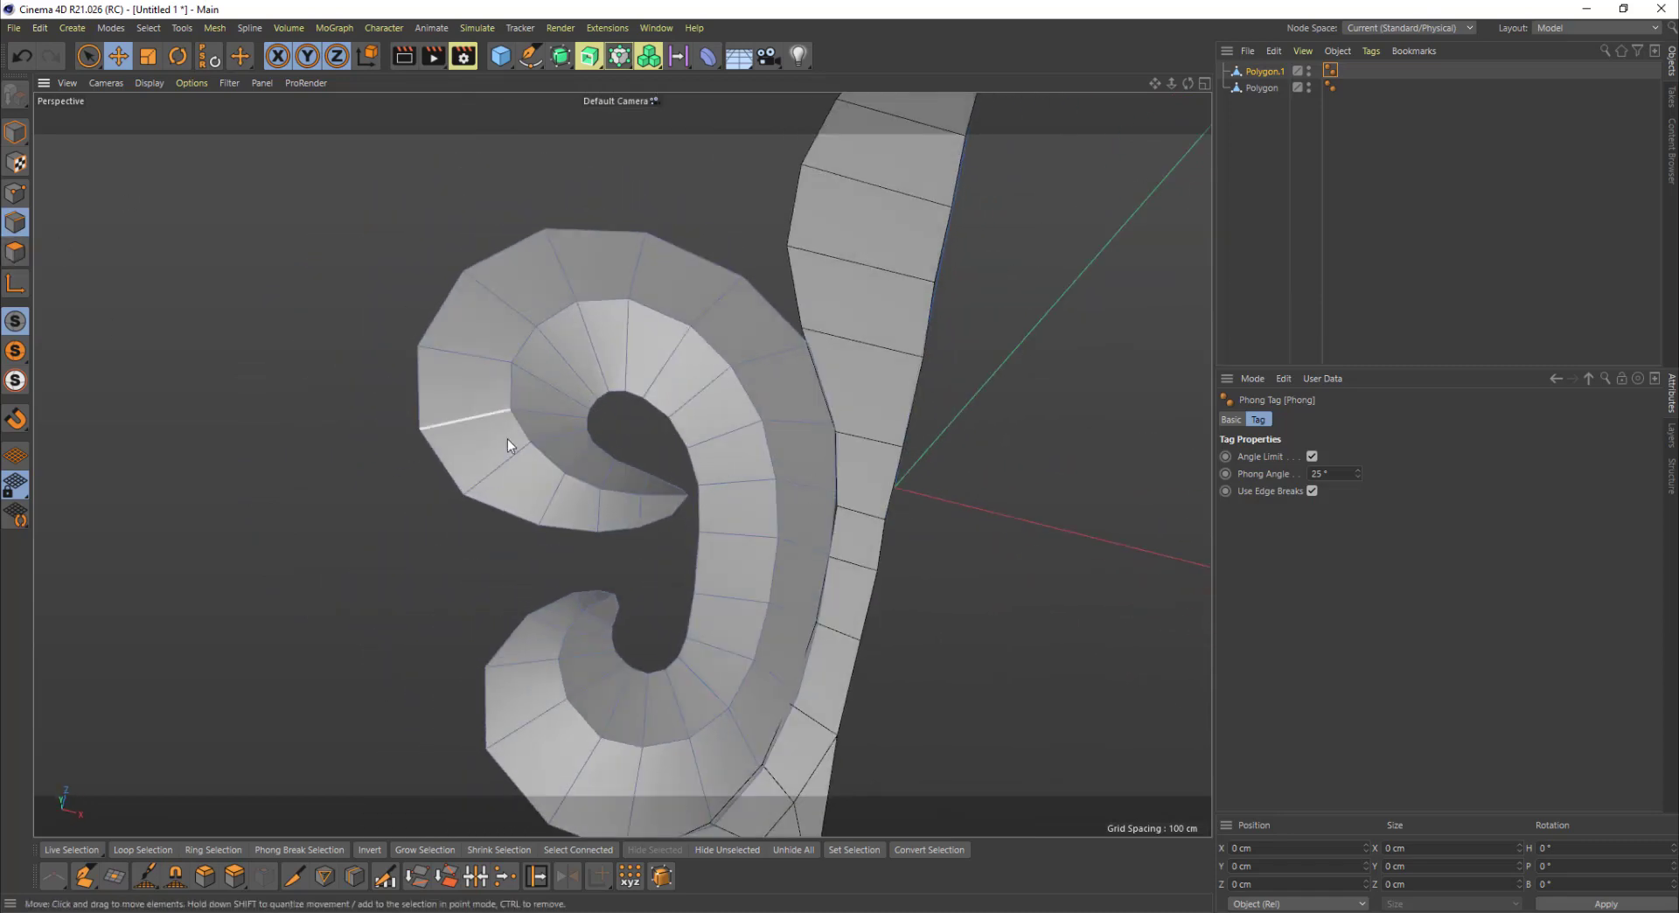
left_click_drag(559, 455, 498, 392, "alt")
Step: Select the ridge end points at both scroll tips in point mode and lower them about 7 cm along Y
left_click(15, 192)
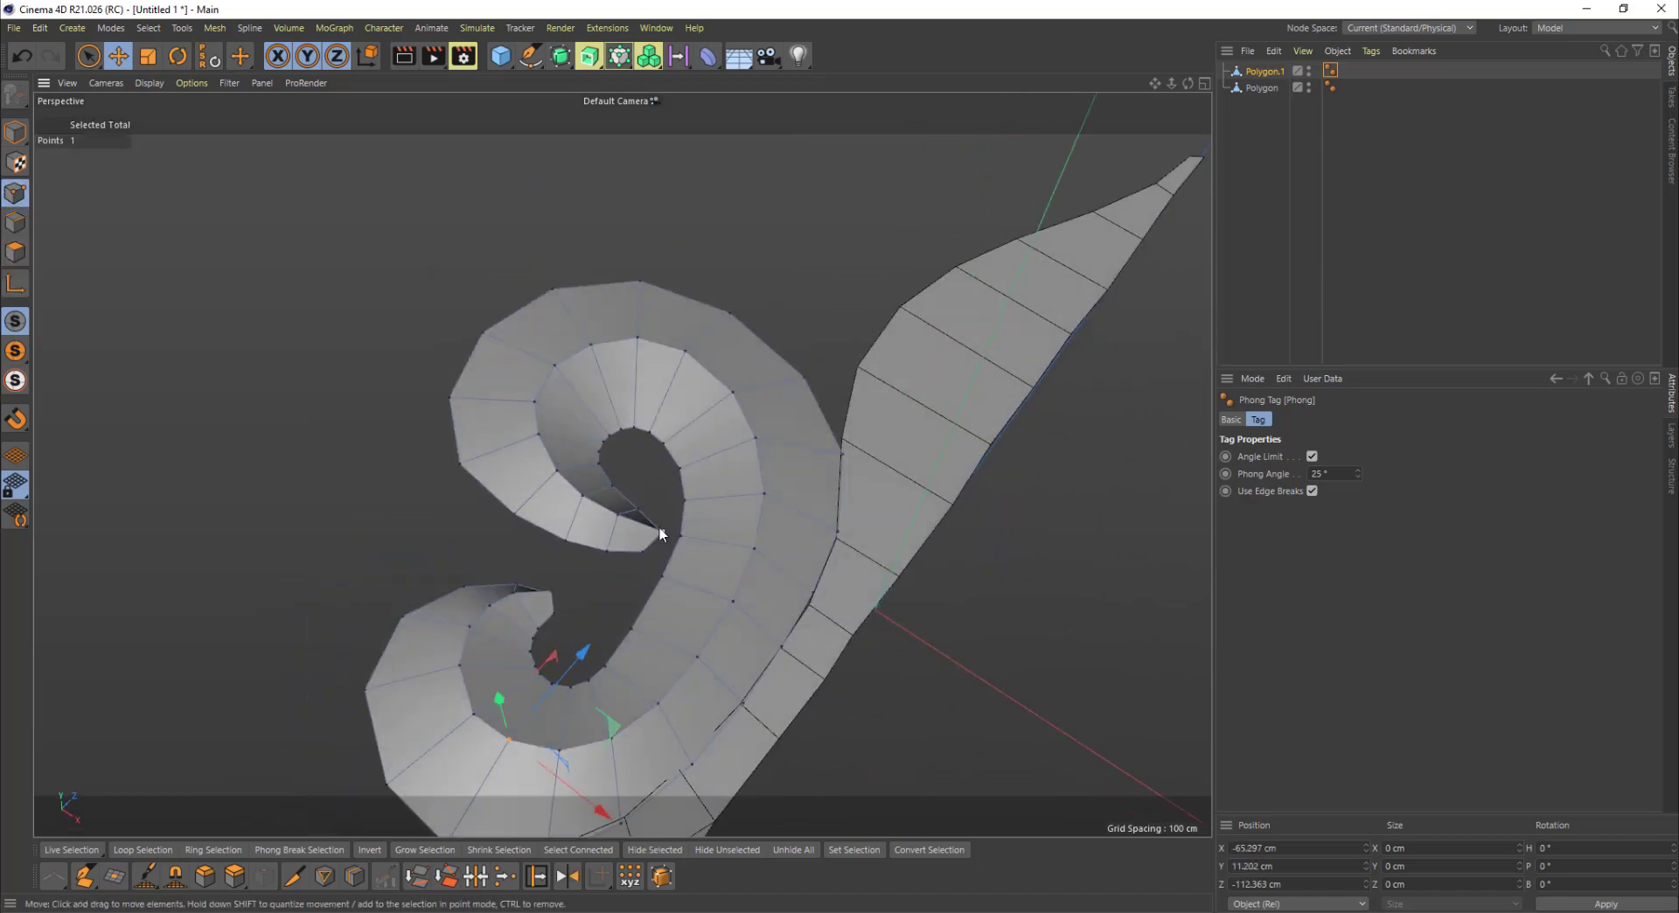
left_click_drag(660, 529, 800, 614, "alt")
left_click_drag(689, 560, 652, 595, "alt")
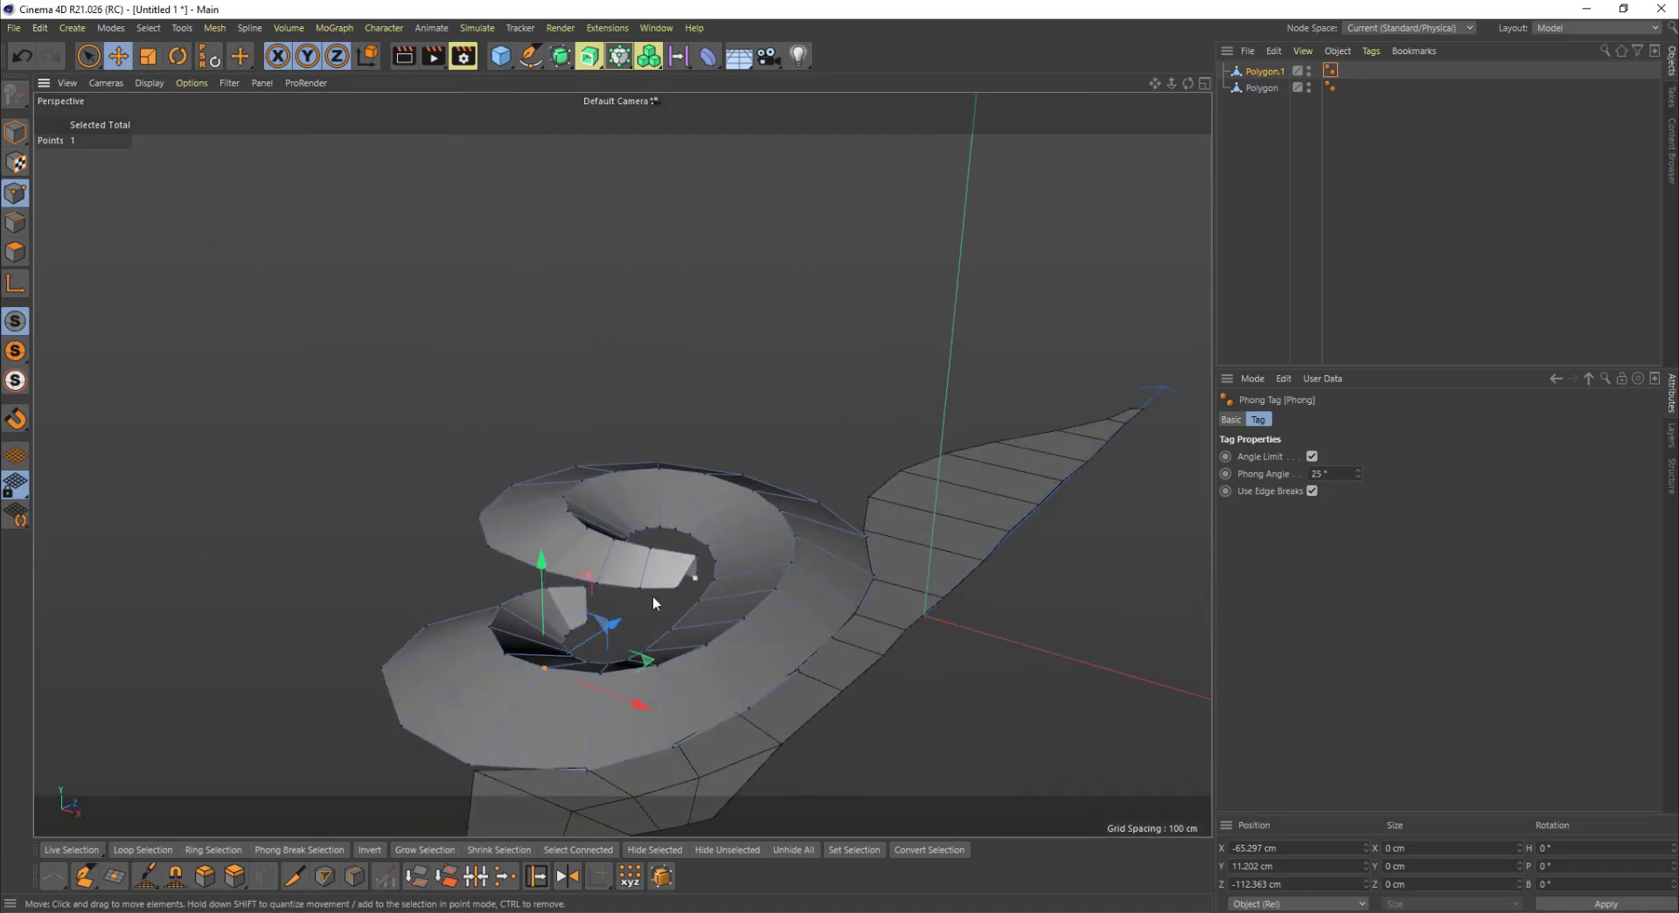
left_click(699, 554)
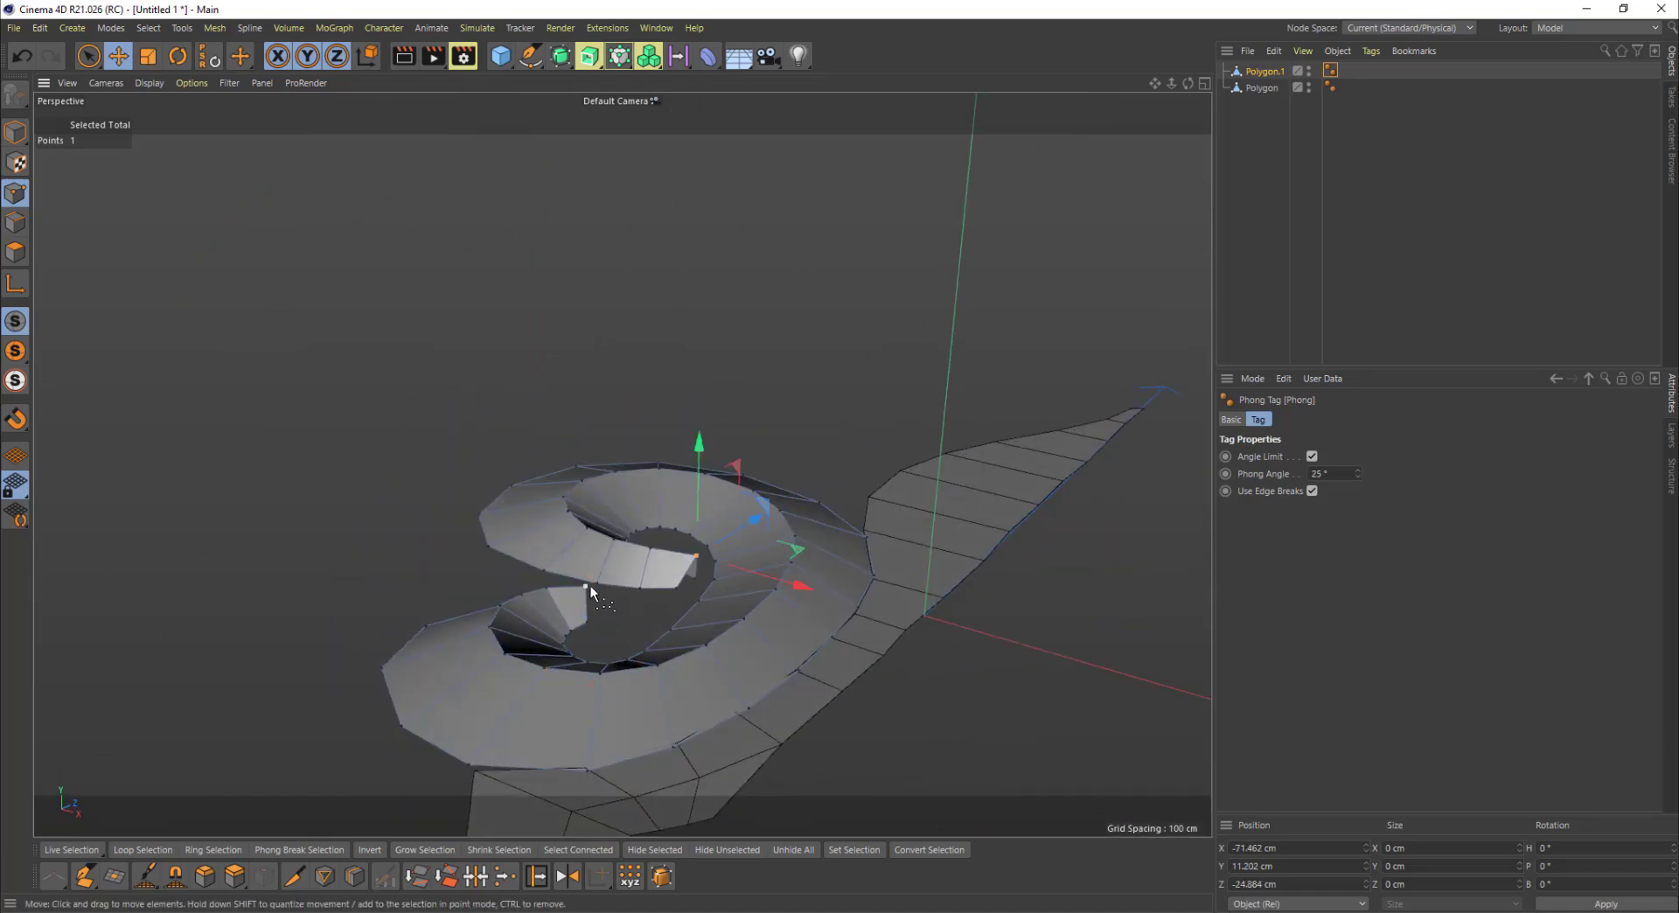
left_click(586, 587, "shift")
left_click_drag(632, 574, 583, 434, "alt")
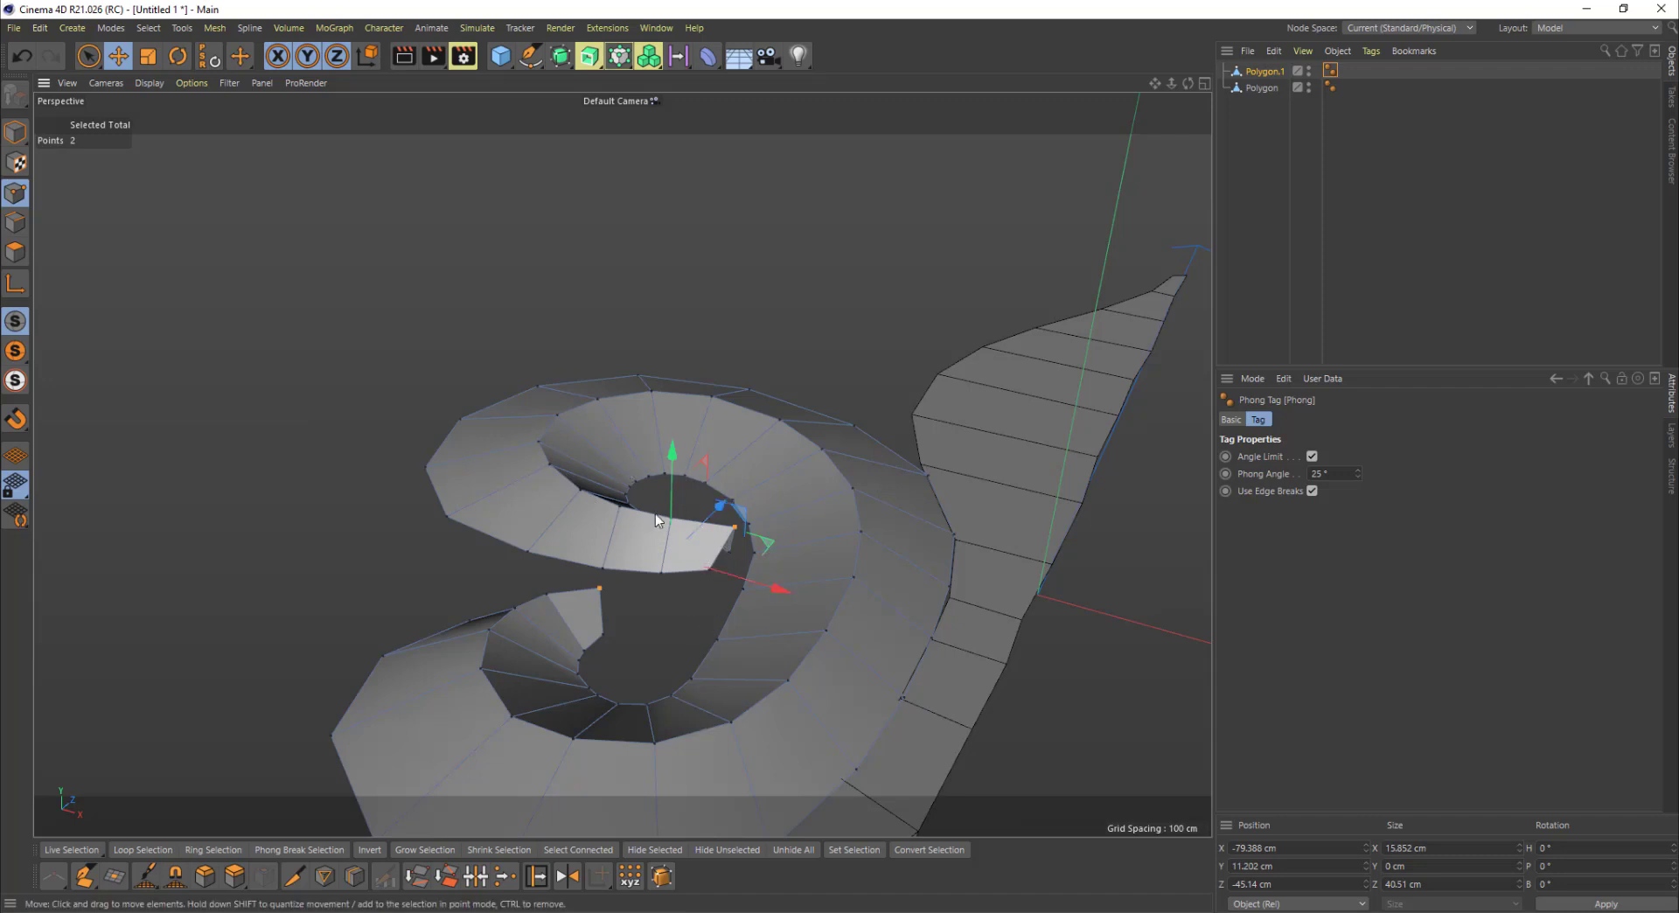
mouse_move(670, 461)
left_mouse_down()
mouse_move(664, 689)
mouse_move(689, 490)
mouse_move(694, 525)
mouse_move(678, 482)
left_mouse_up()
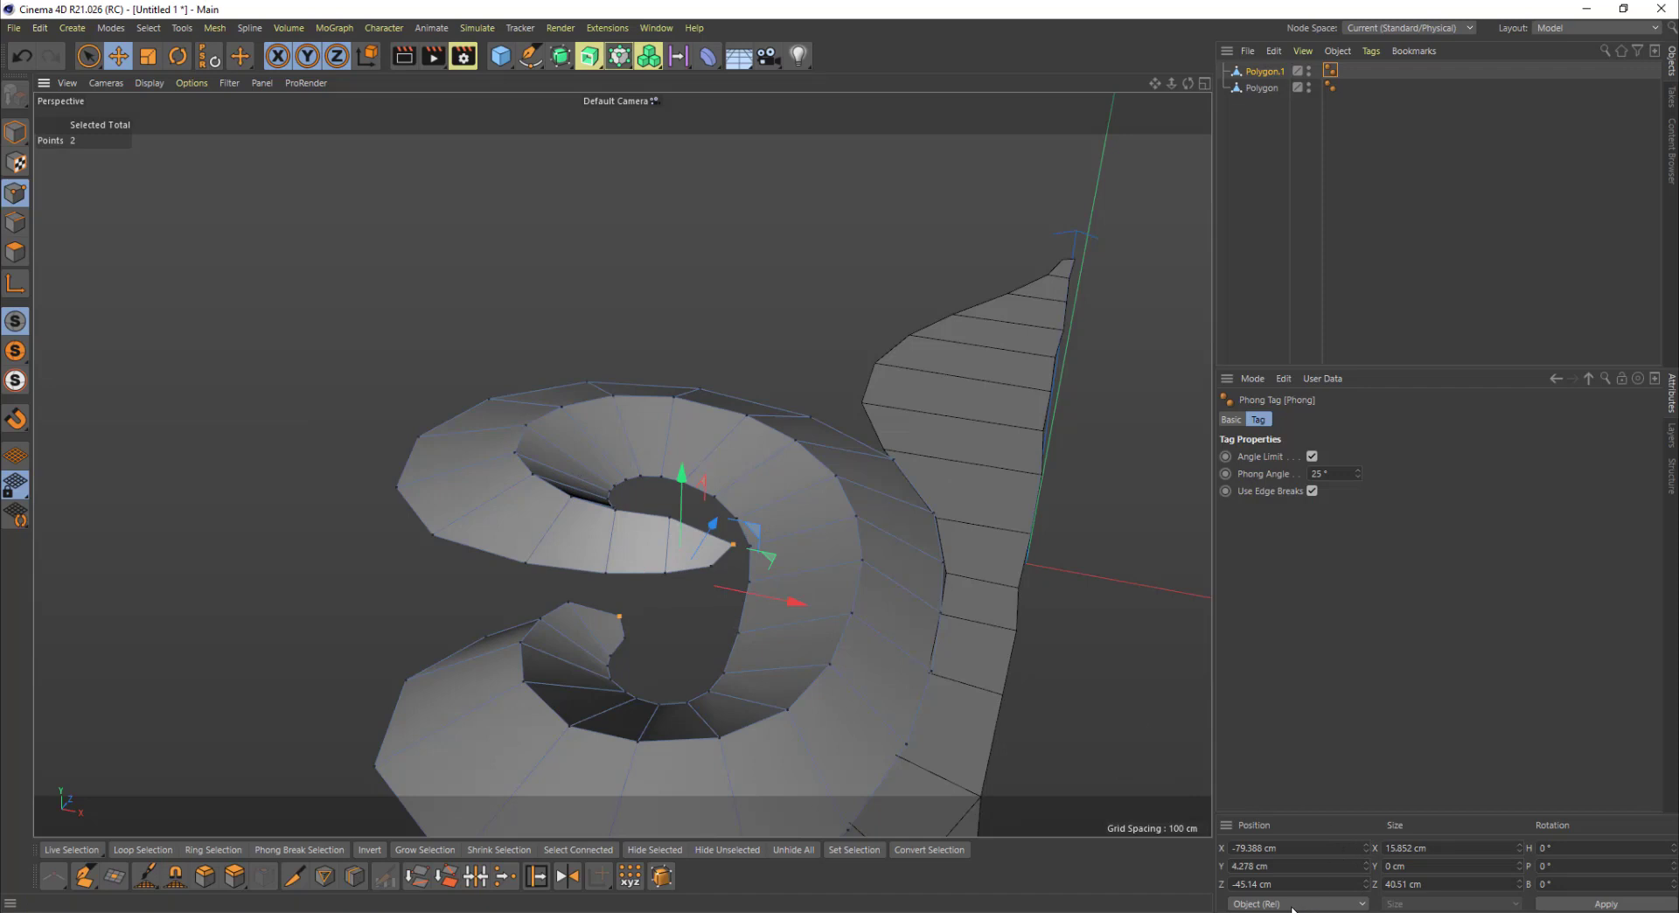
Step: Switch the coordinates to World and set the Y position of the two scroll tip points to 0 cm
left_click(1363, 905)
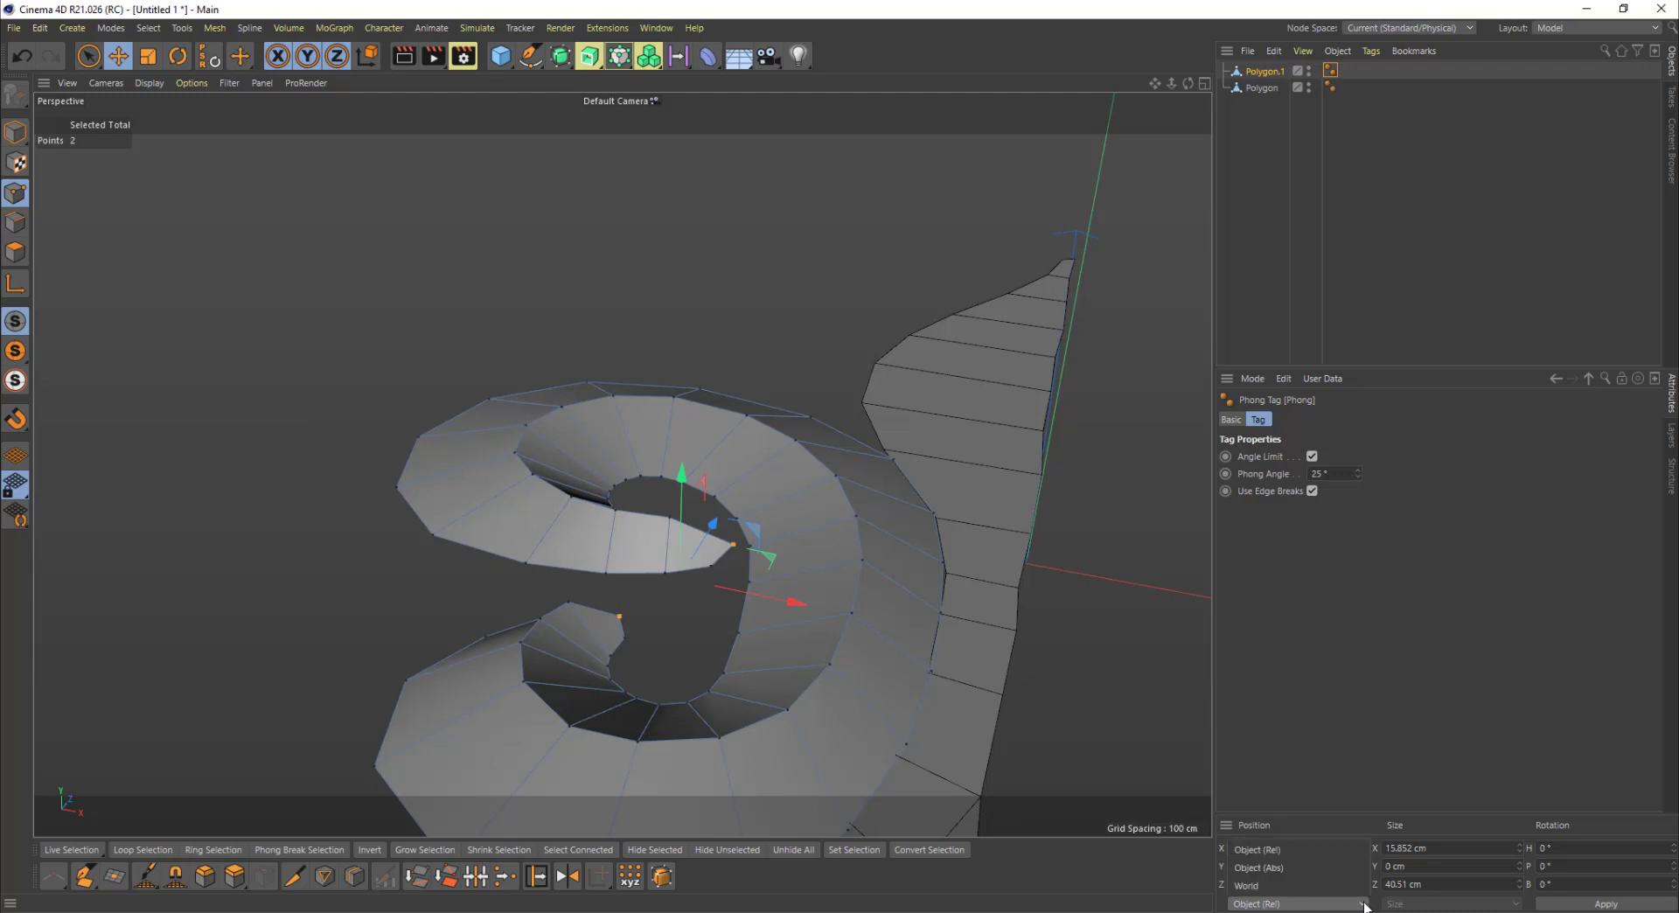
left_click(1312, 885)
left_click(1287, 869)
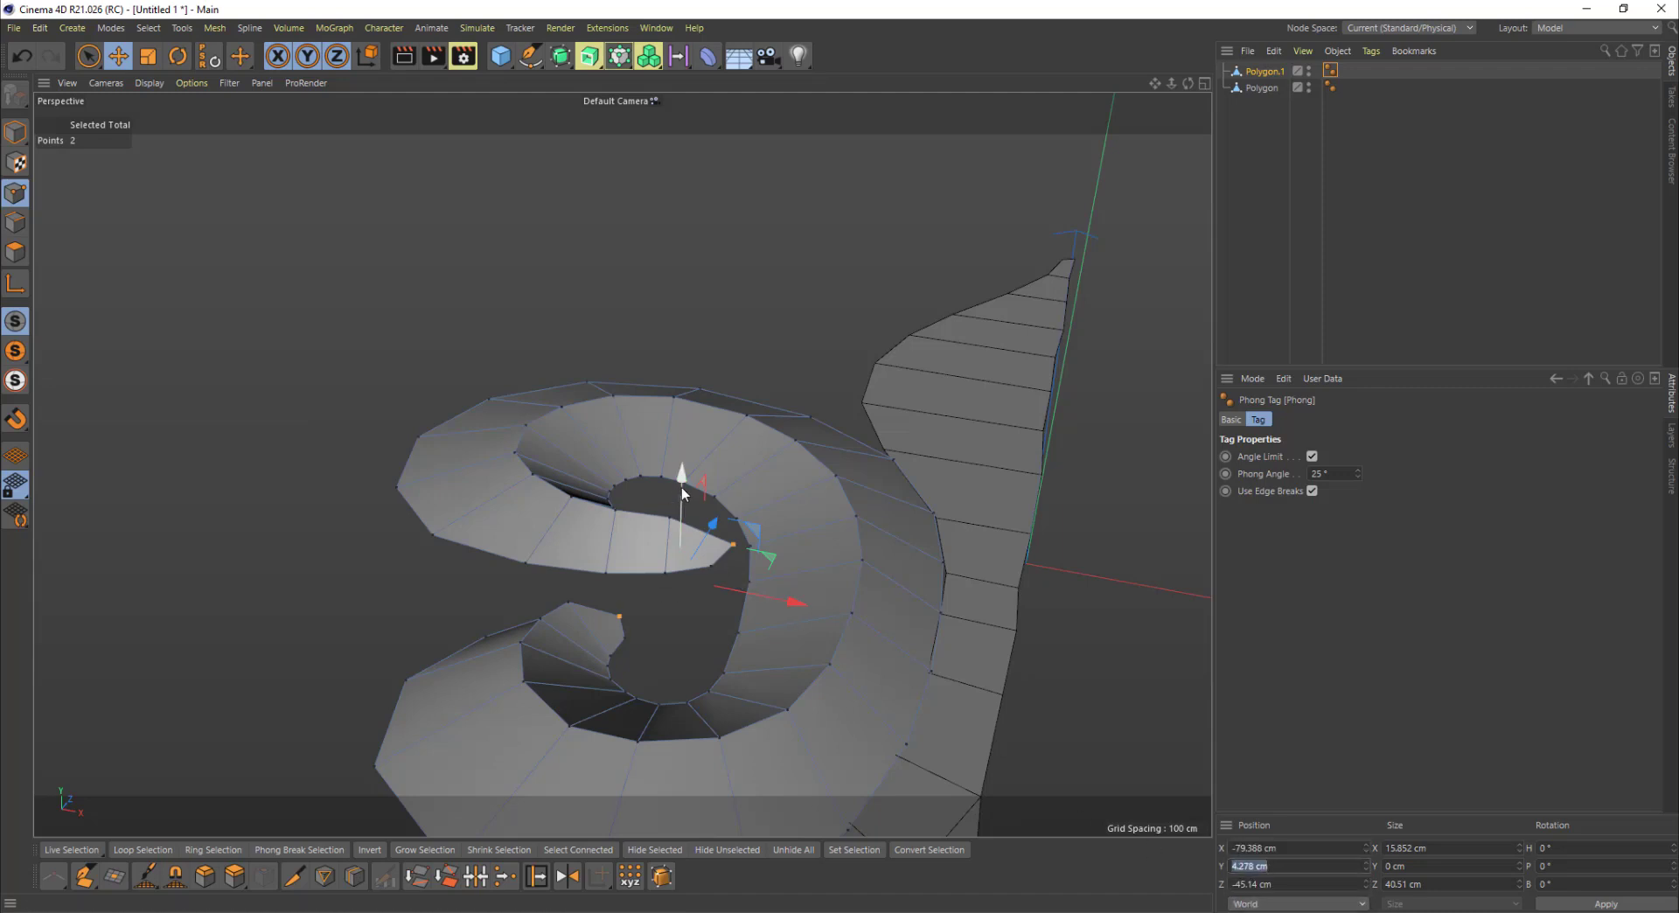
left_click_drag(680, 486, 678, 493)
left_click(1277, 870)
type("0")
key("Return")
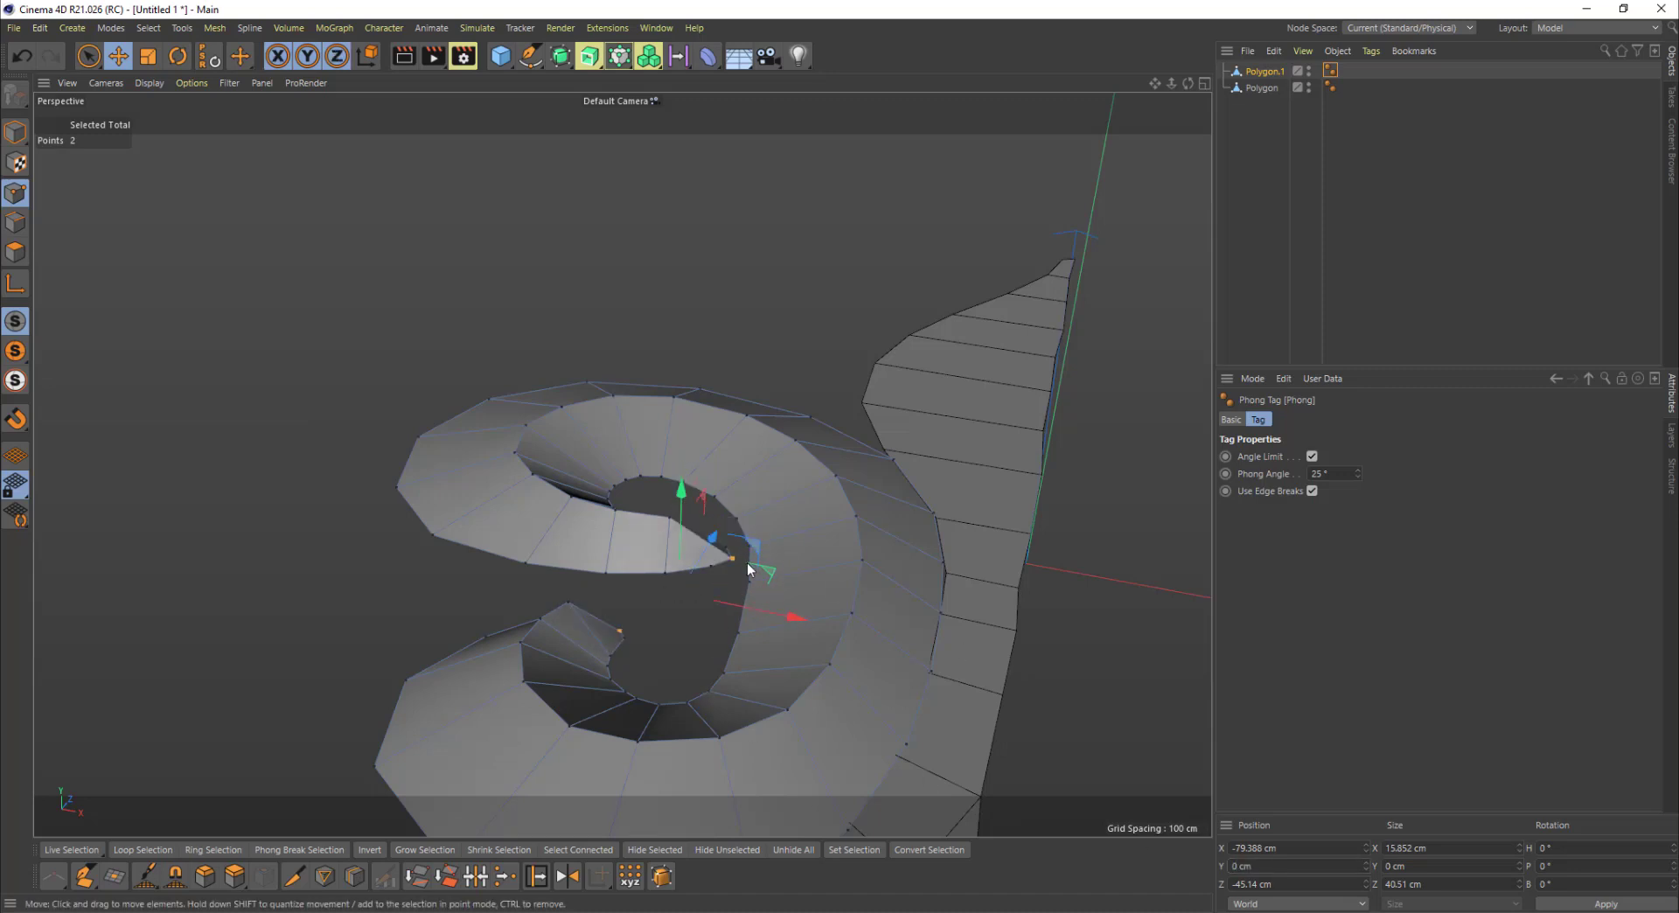
Step: Select the ridge points just behind both scroll tips and lower them slightly along Y
scroll(747, 564, "up", 3)
left_click_drag(748, 707, 707, 639, "alt")
scroll(748, 570, "up", 3)
mouse_move(706, 522)
left_mouse_down("alt")
mouse_move(762, 450)
mouse_move(648, 574)
mouse_move(711, 518)
left_mouse_up("alt")
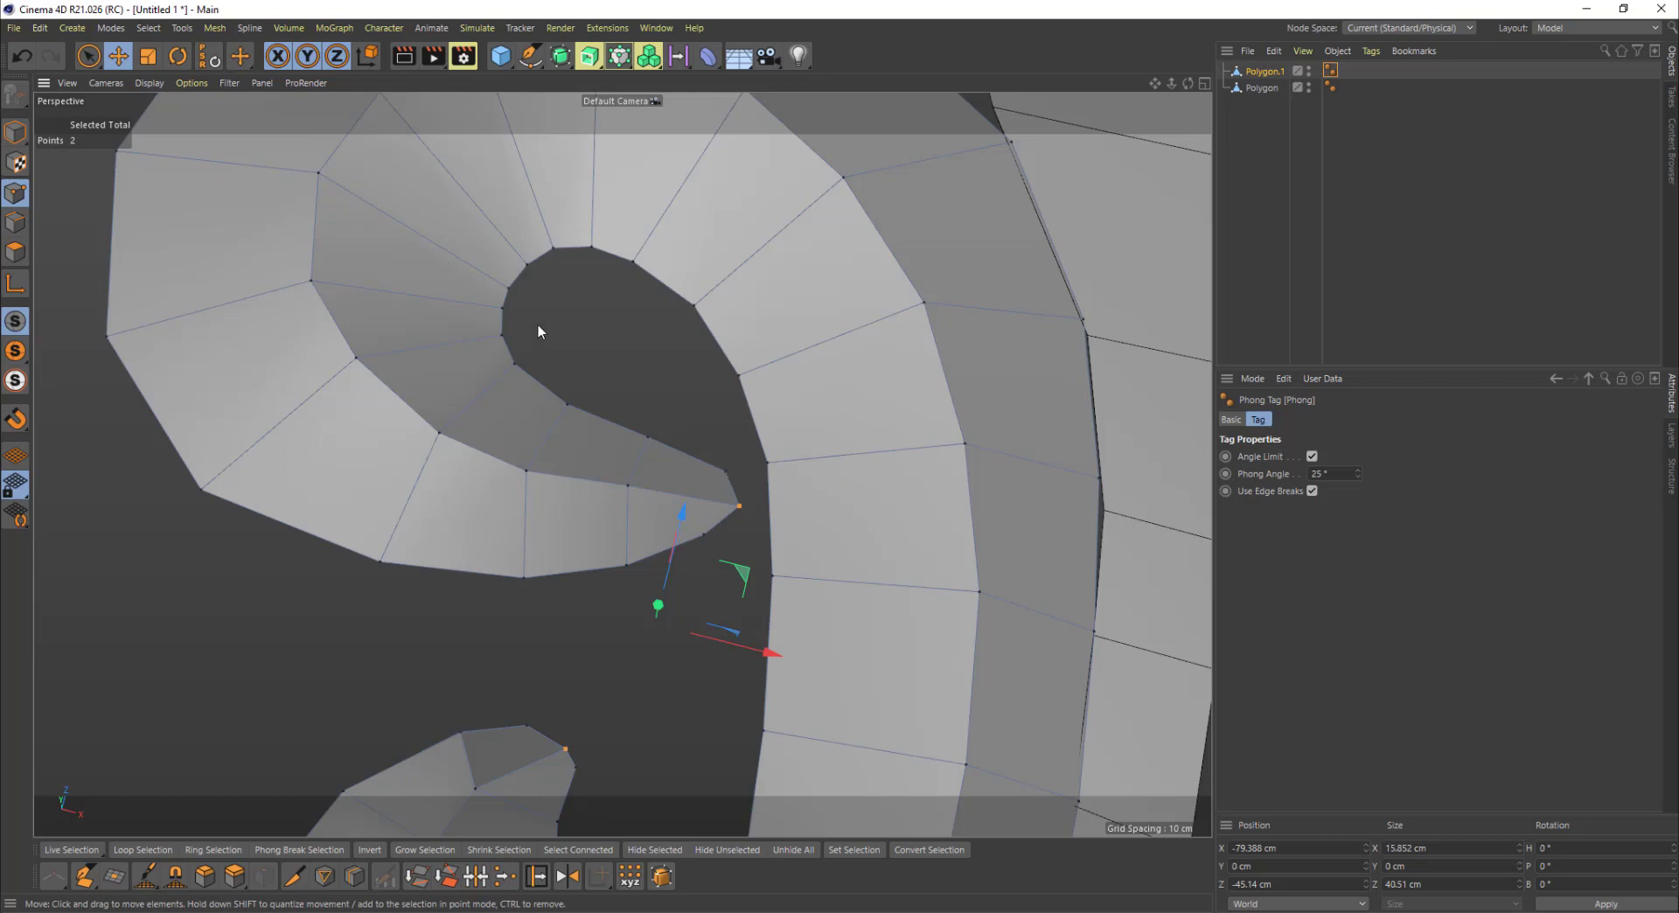
left_click(725, 470)
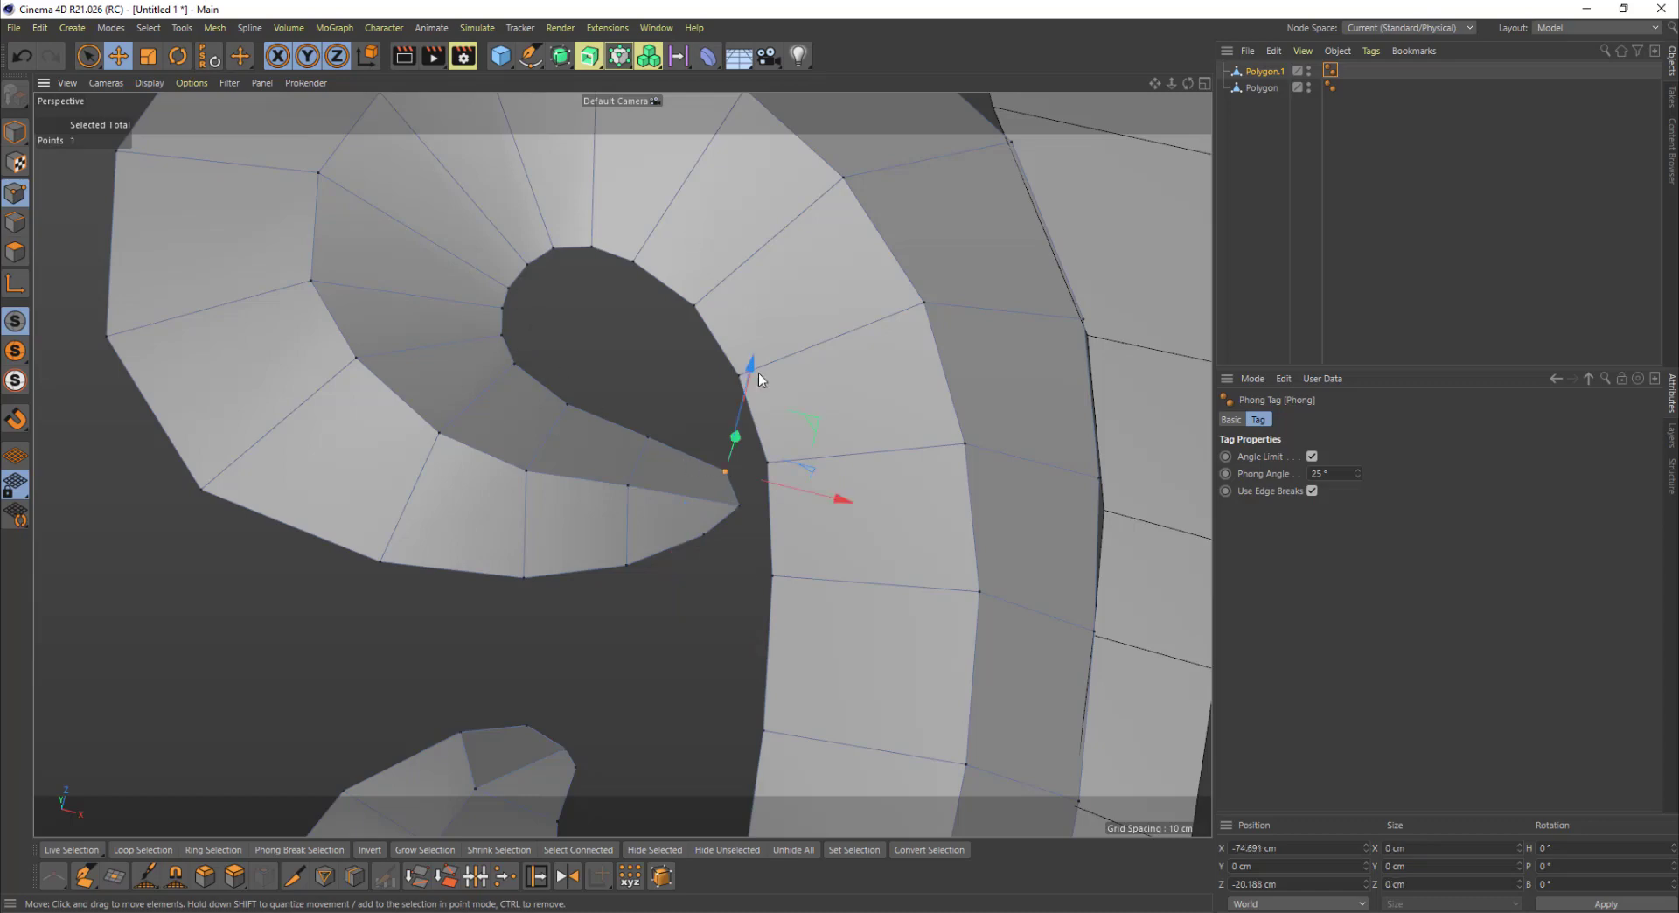
left_click_drag(659, 523, 705, 488, "alt")
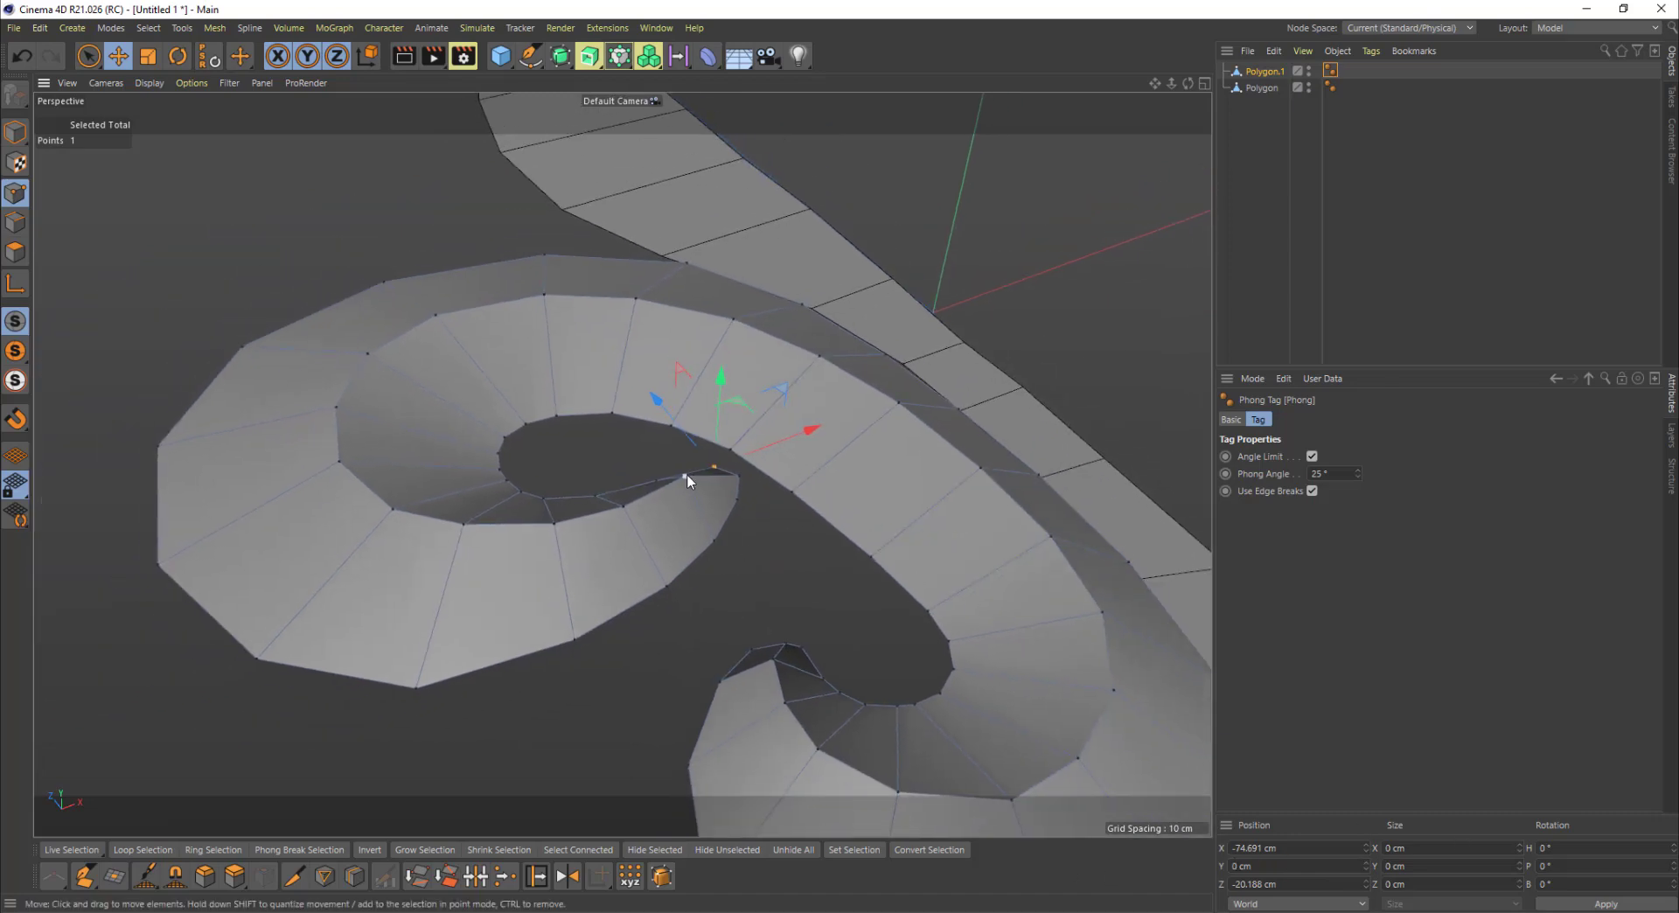
left_click(784, 658, "shift")
left_click_drag(783, 659, 674, 598, "alt")
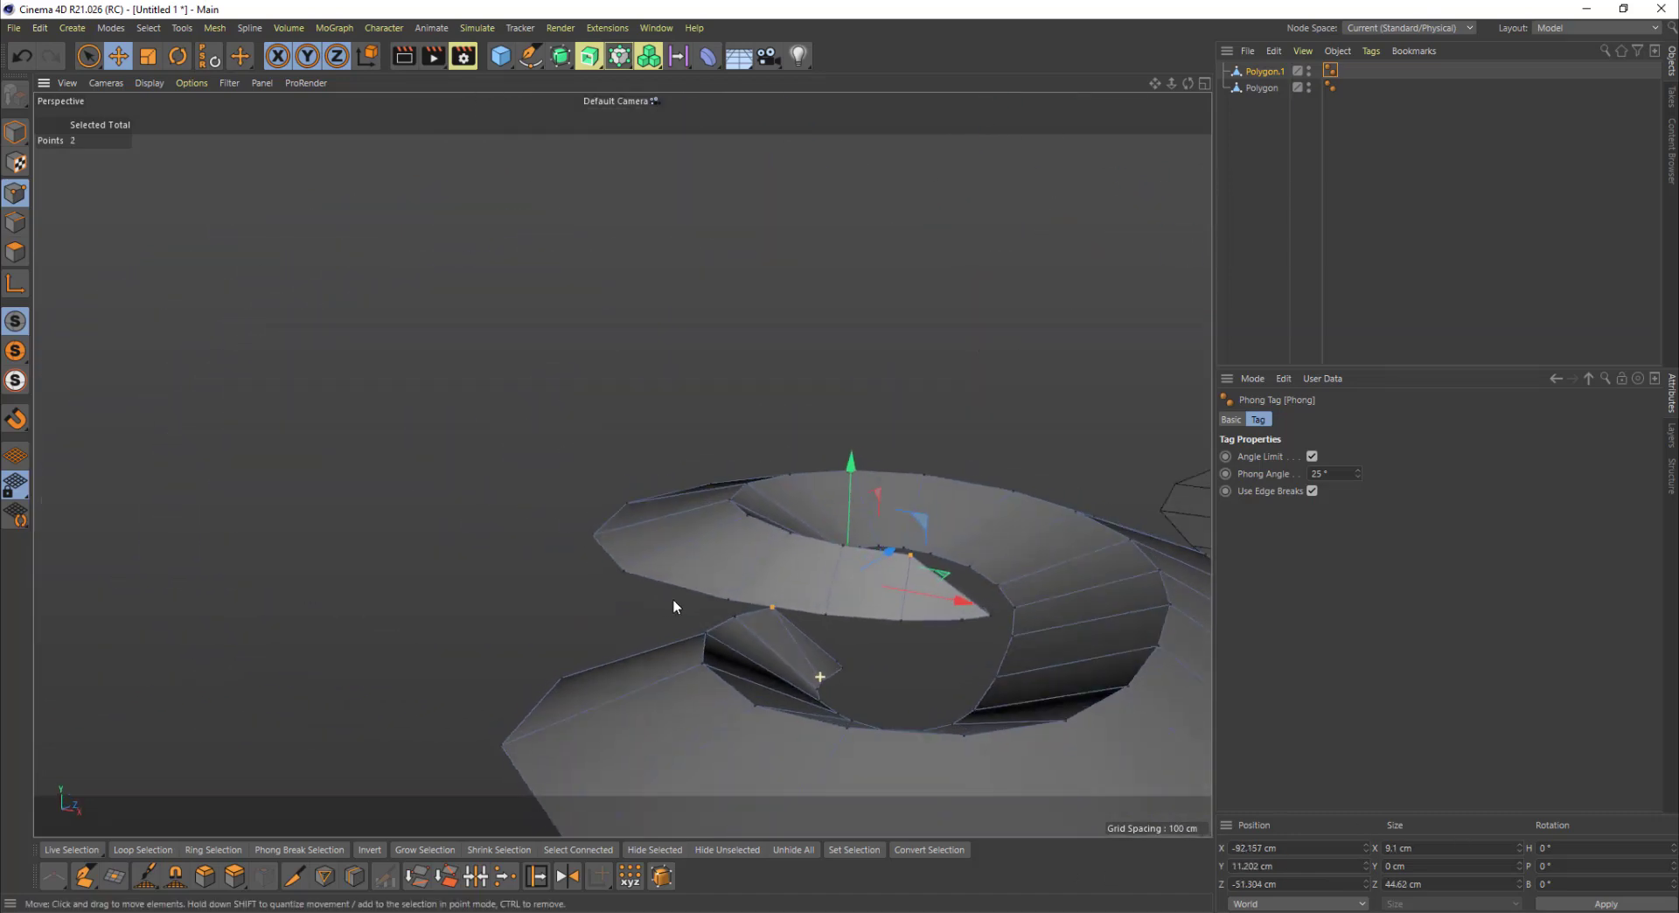
left_click_drag(852, 462, 852, 486)
Step: Adjust the height of the following ridge points on both scrolls to taper the ridge towards the tips, and return to model mode
left_click(840, 548)
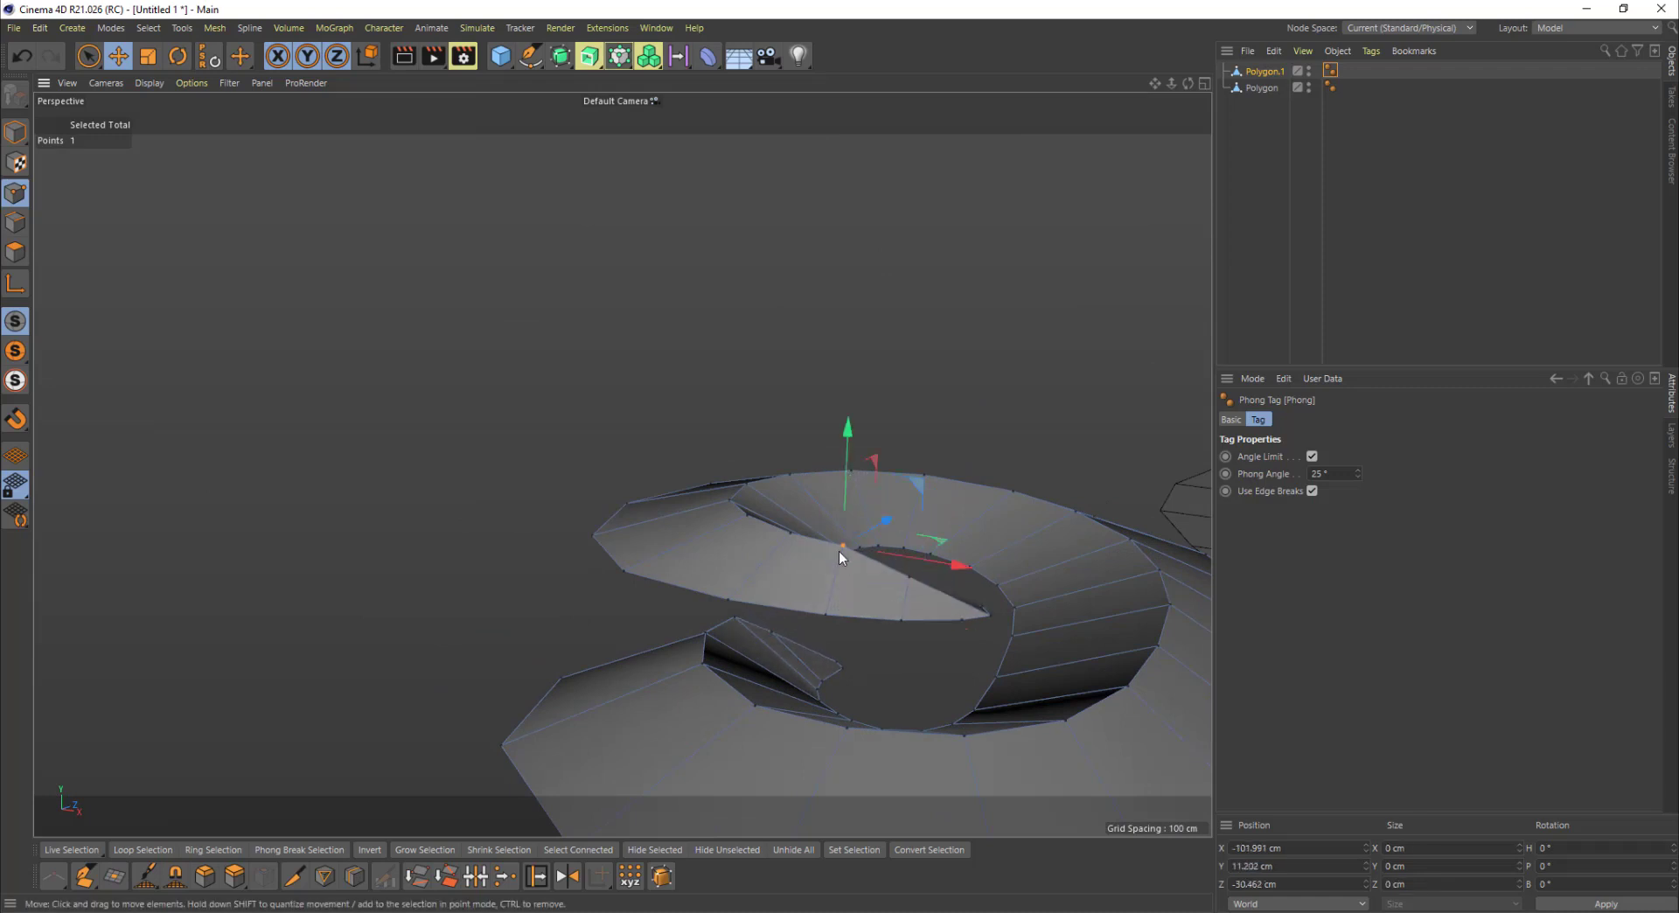
left_click(707, 633, "shift")
mouse_move(707, 633)
left_mouse_down("alt")
mouse_move(726, 647)
mouse_move(703, 639)
left_mouse_up("alt")
left_click(700, 641)
left_click(943, 603, "shift")
left_click_drag(943, 604, 892, 586, "alt")
left_click_drag(885, 524, 591, 397)
left_click(15, 132)
left_click_drag(404, 417, 664, 438, "alt")
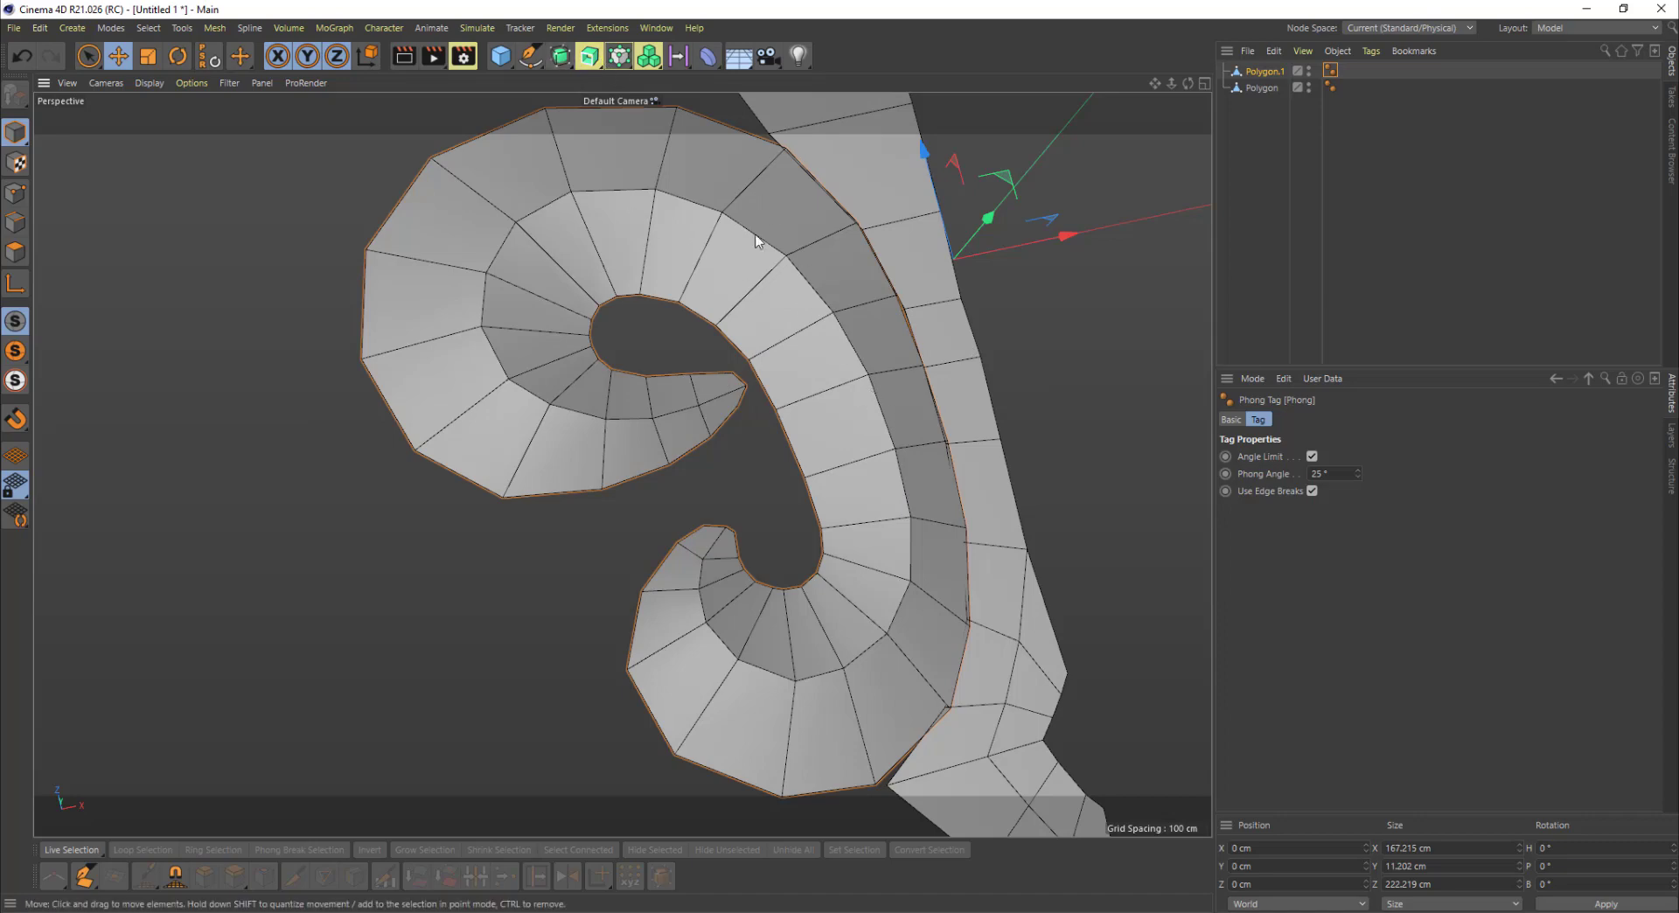
Step: Try wrapping the scroll object in a parent Subdivision Surface to preview the smoothing, and undo it
left_click(562, 59, "alt")
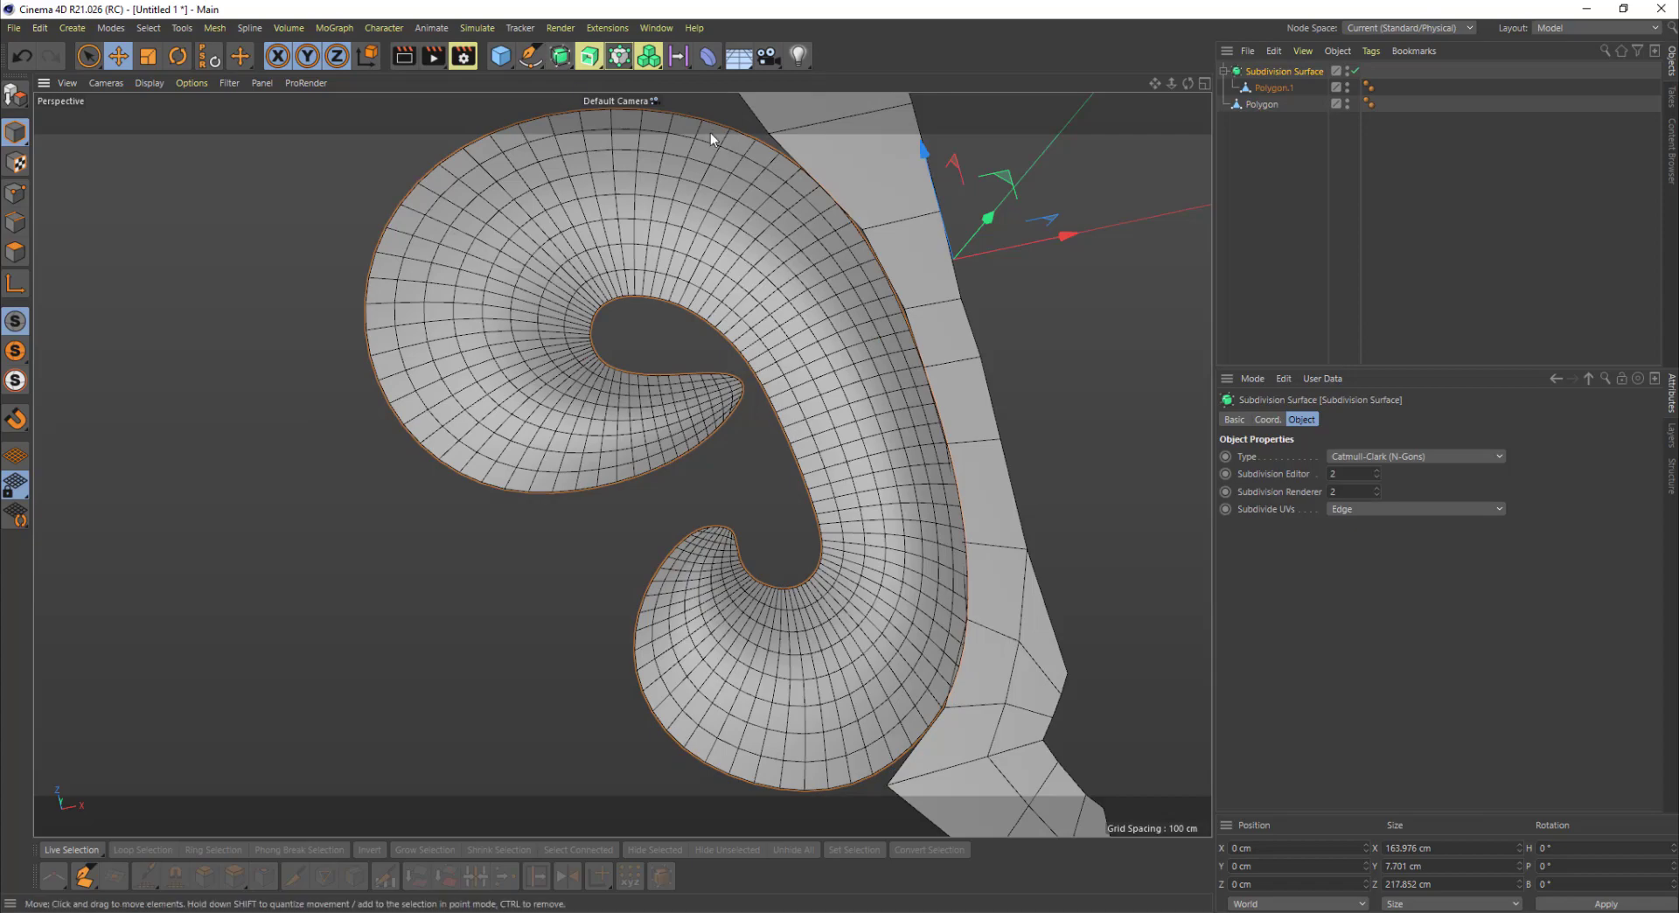
left_click_drag(1015, 600, 842, 472, "alt")
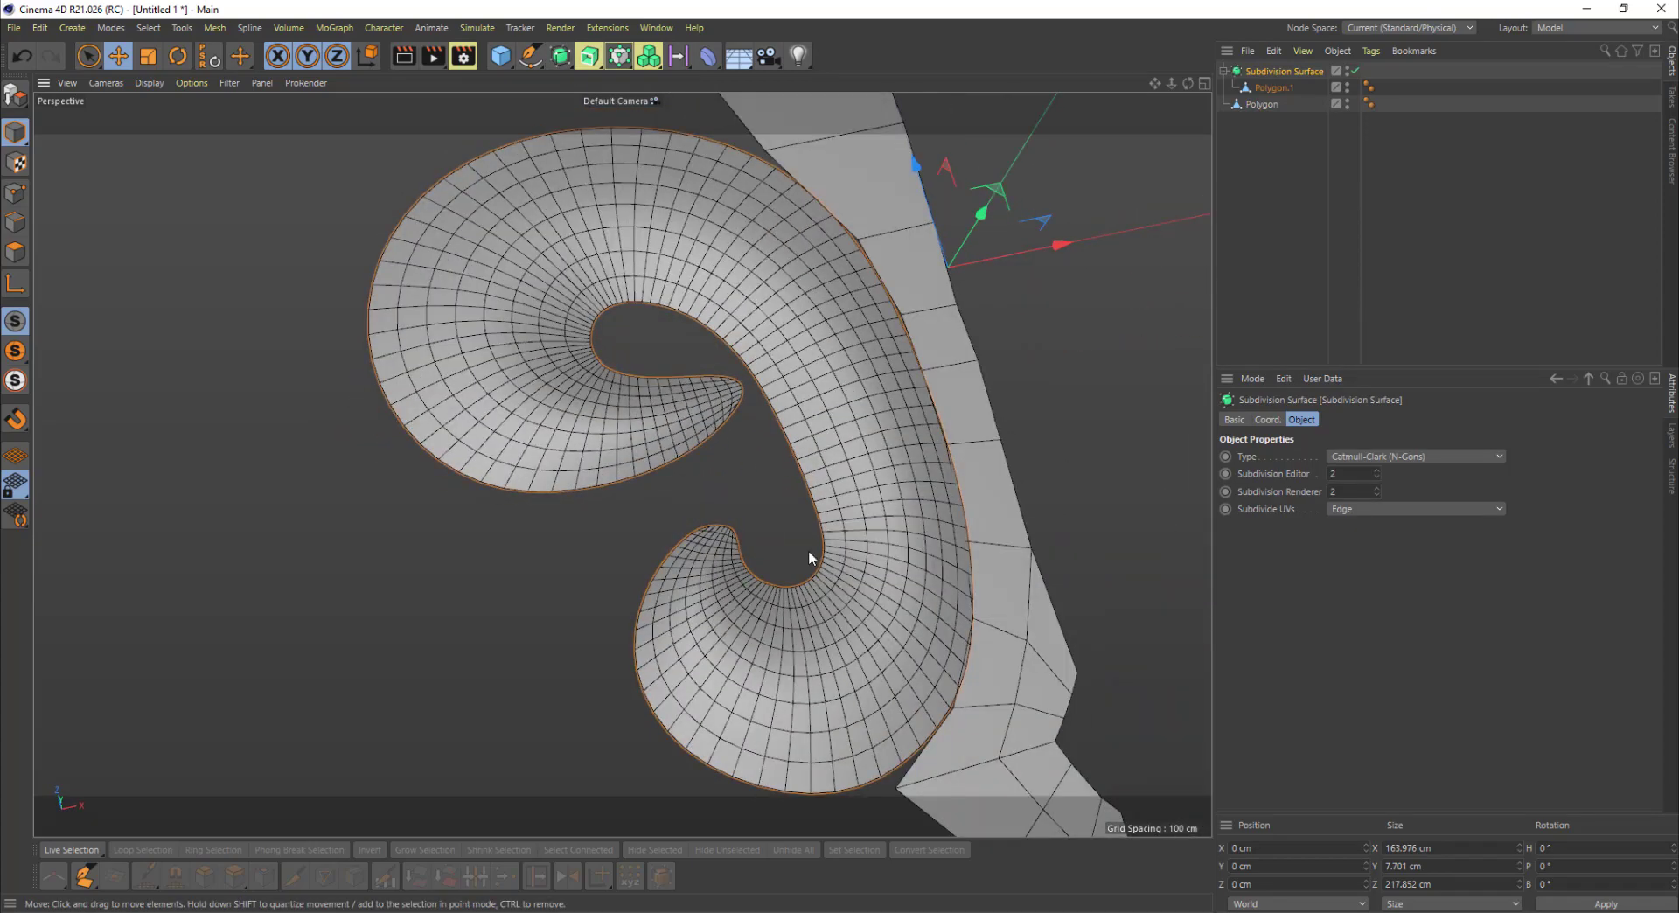
left_click_drag(809, 557, 511, 317, "alt")
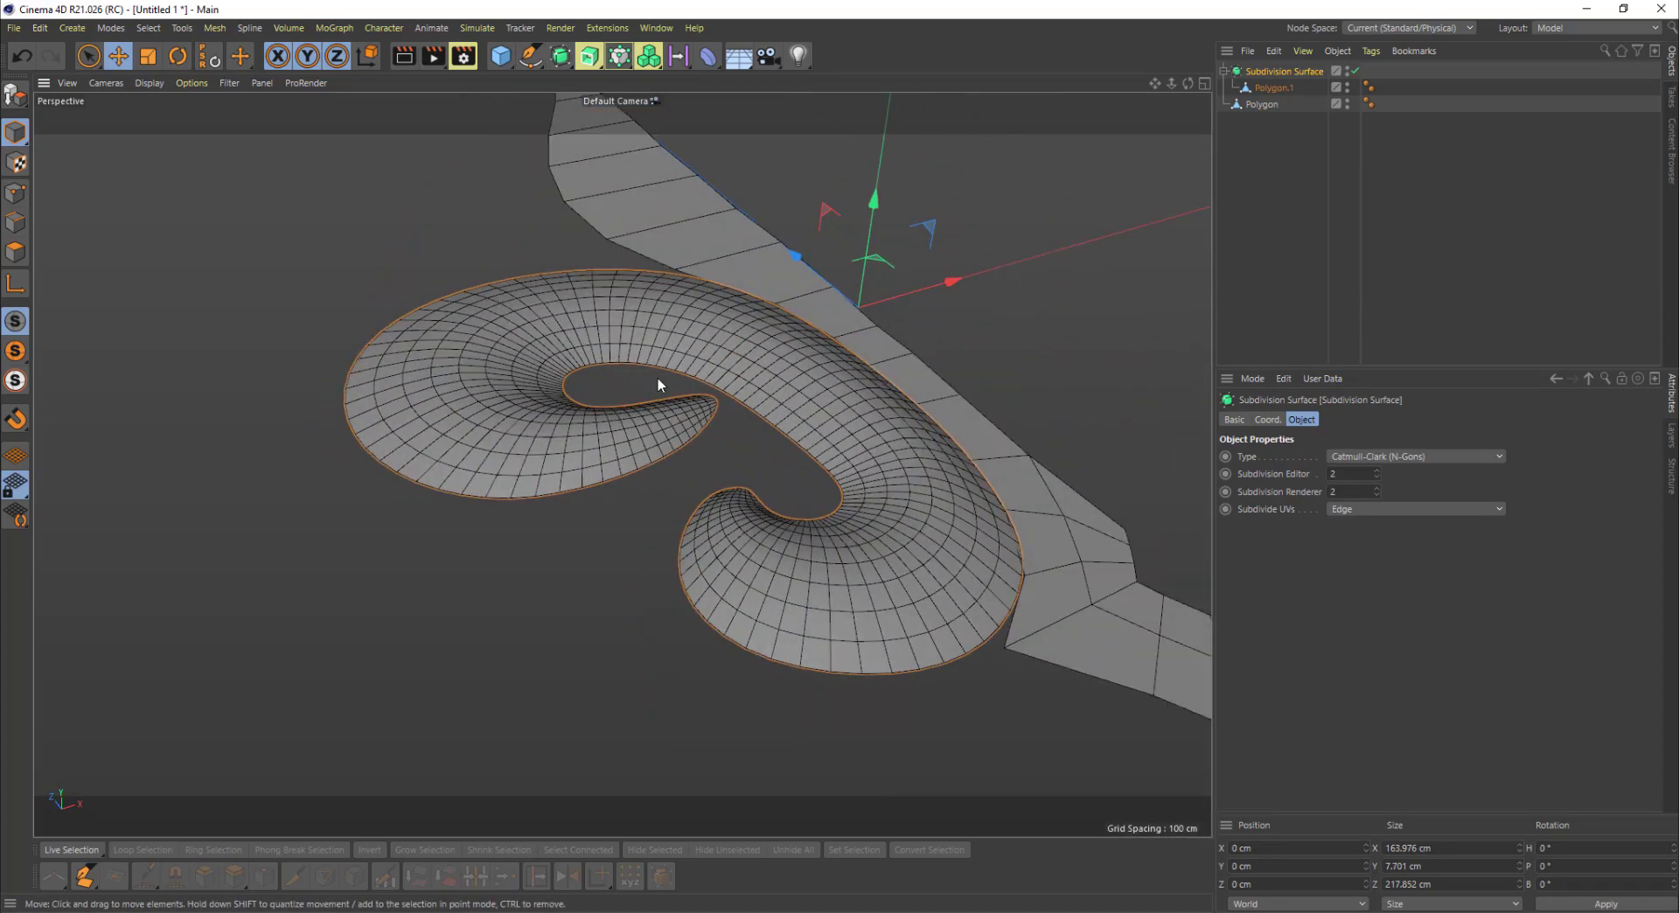
left_click_drag(658, 385, 659, 489, "alt")
key("ctrl+z")
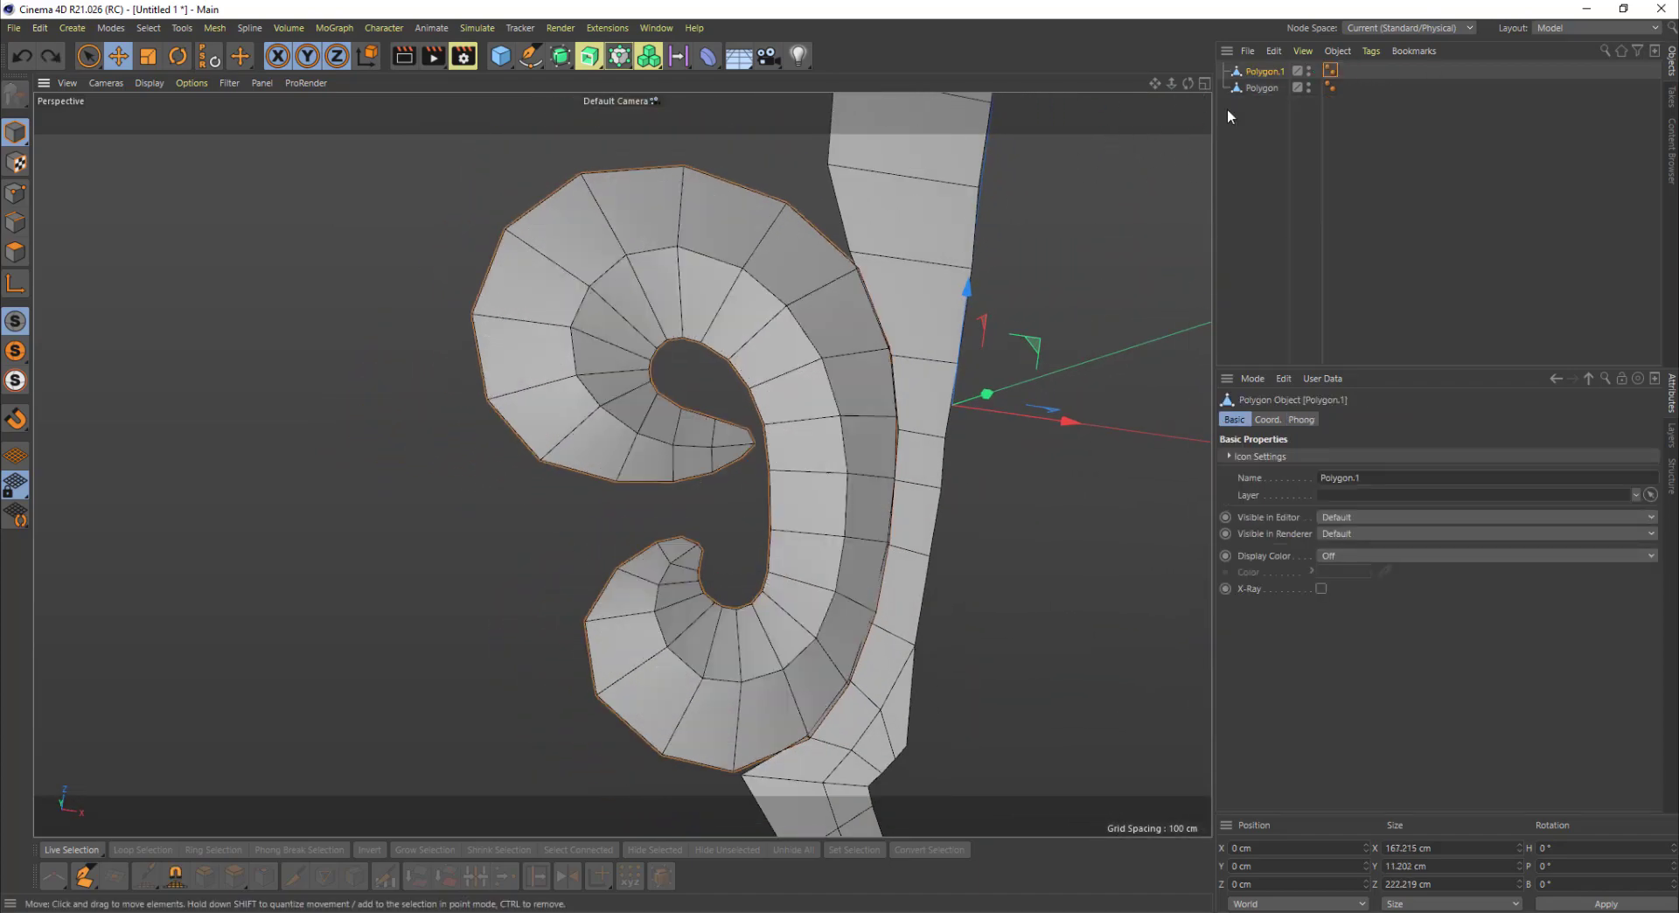
left_click_drag(633, 299, 692, 265, "alt")
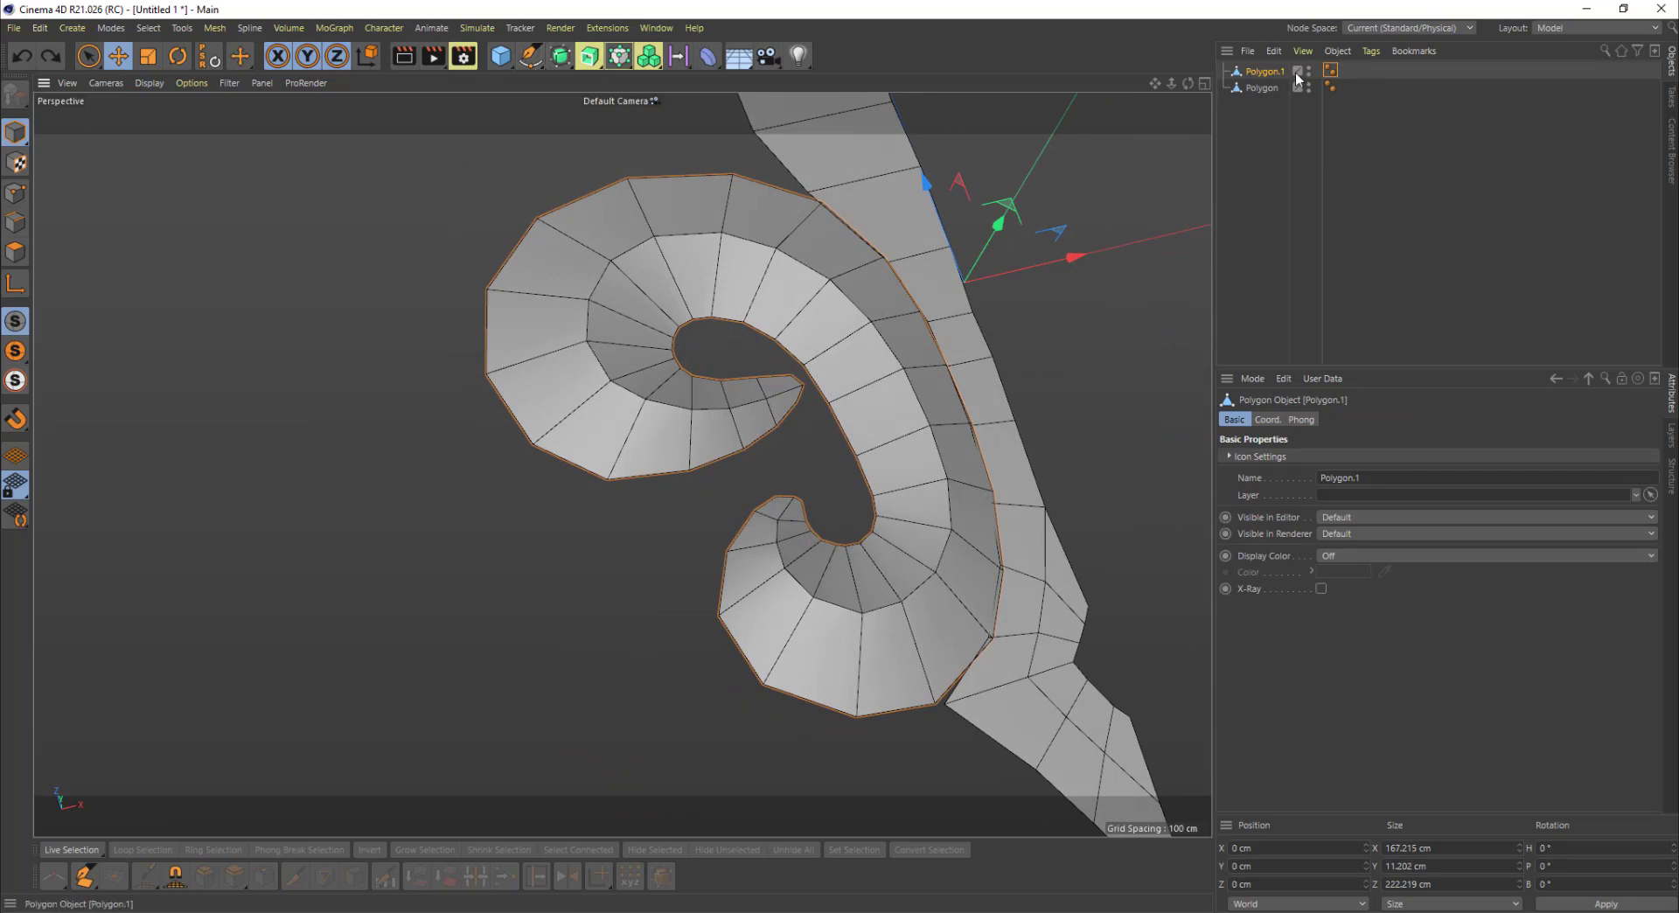
left_click(561, 63, "alt")
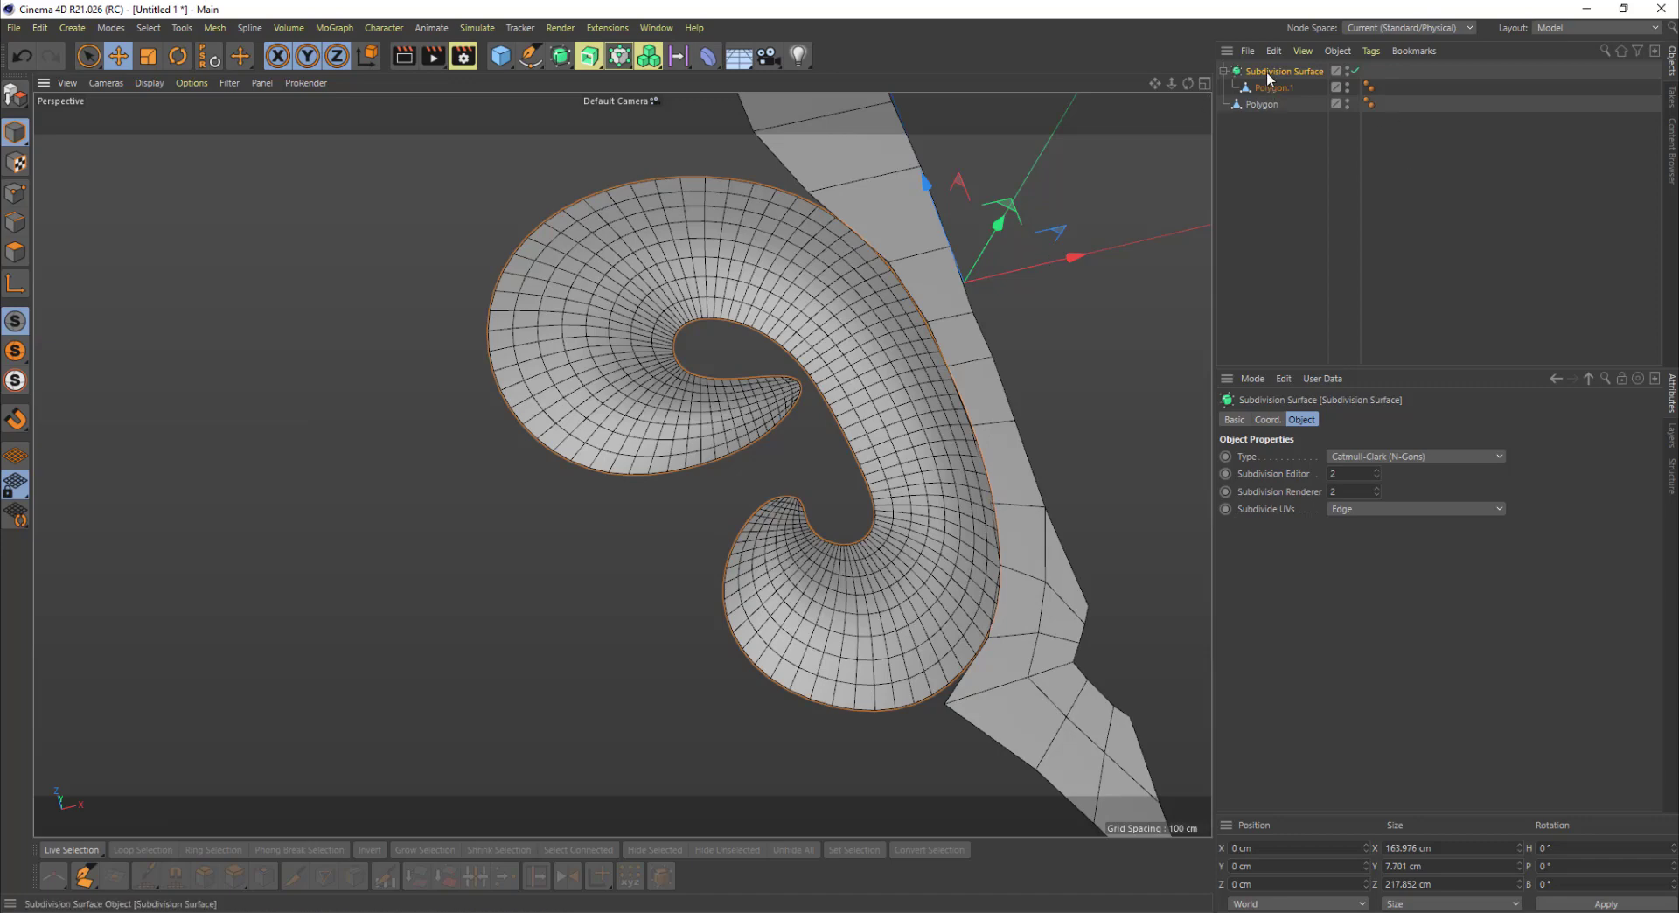
key("ctrl+z")
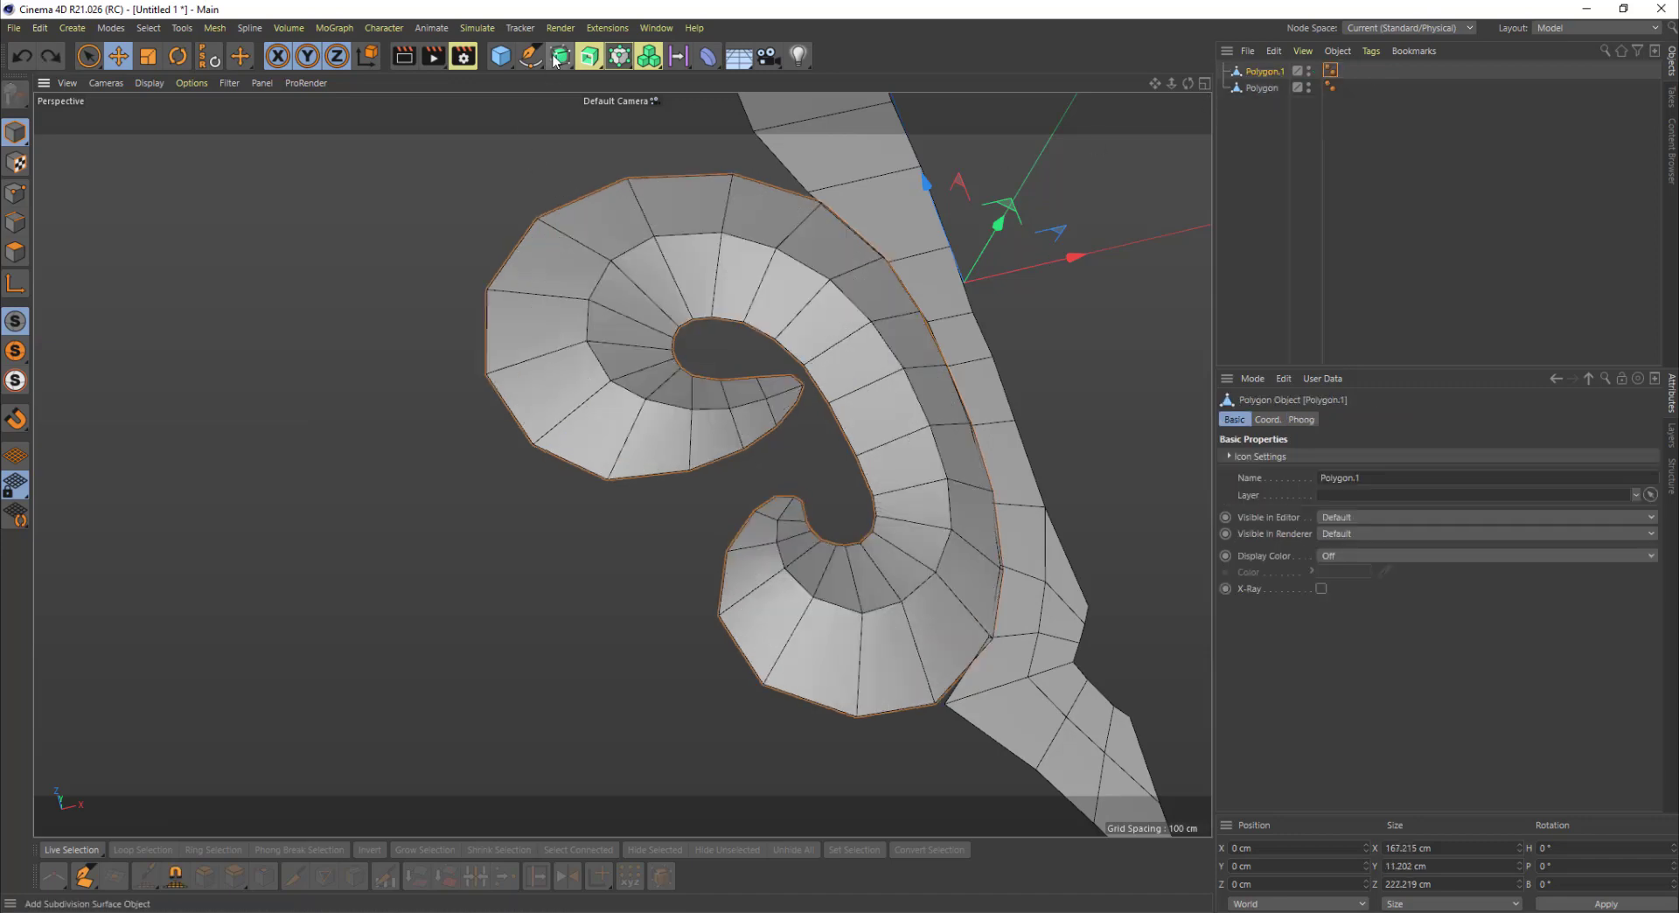
Step: Add a separate Subdivision Surface and make the scroll object Polygon.1 its child
left_click(558, 58)
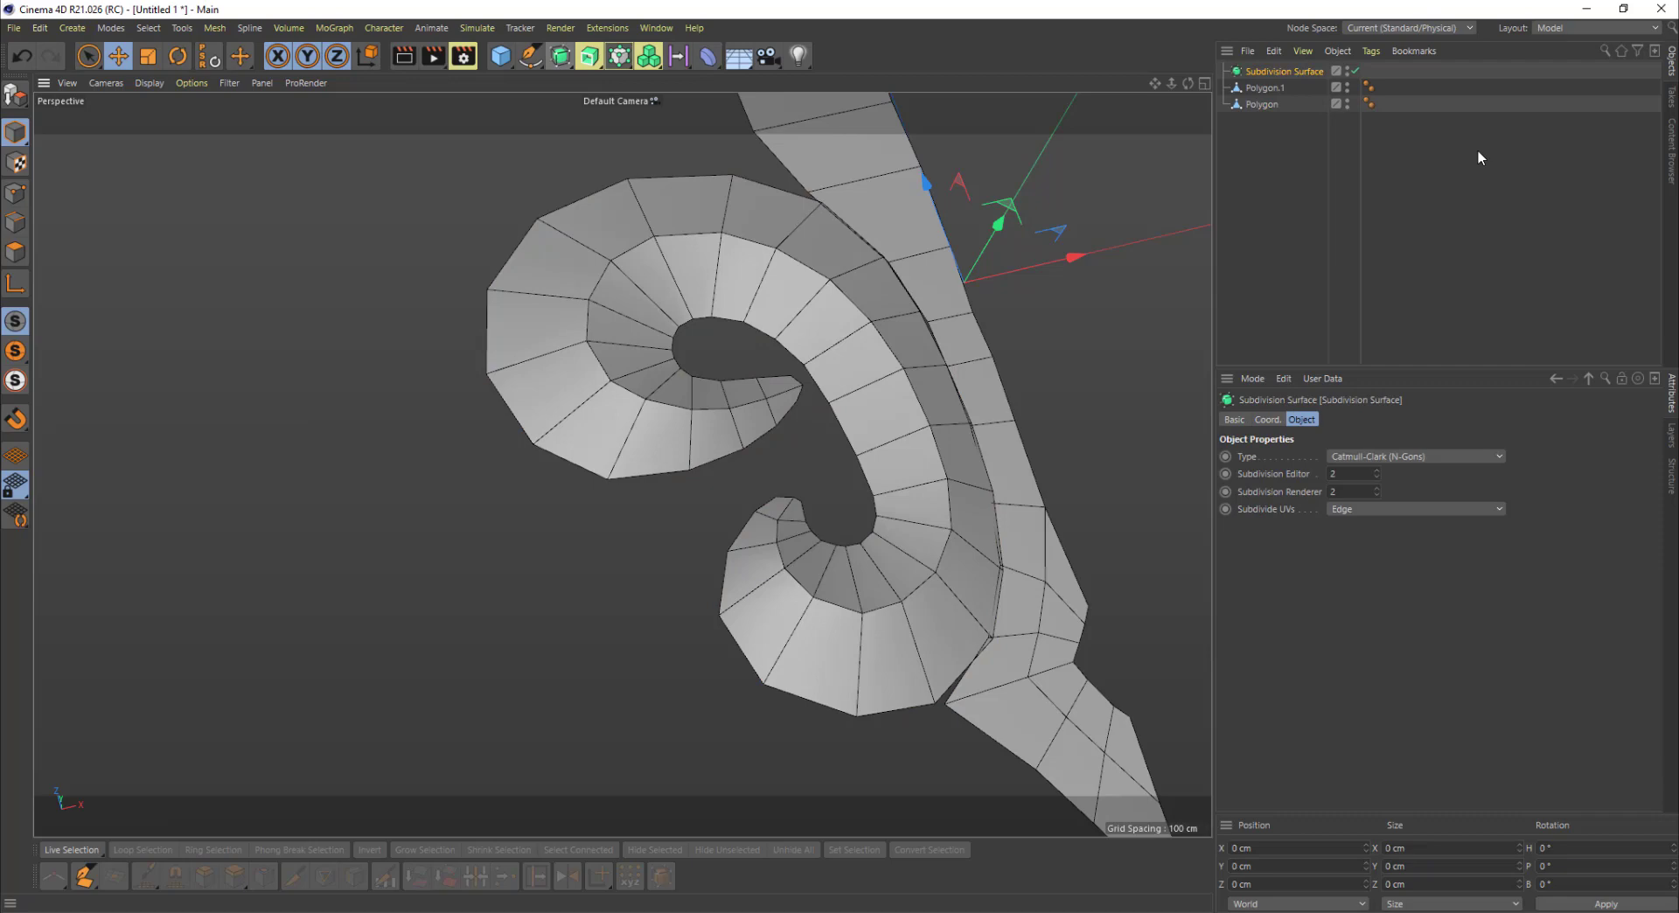
left_click(1278, 88)
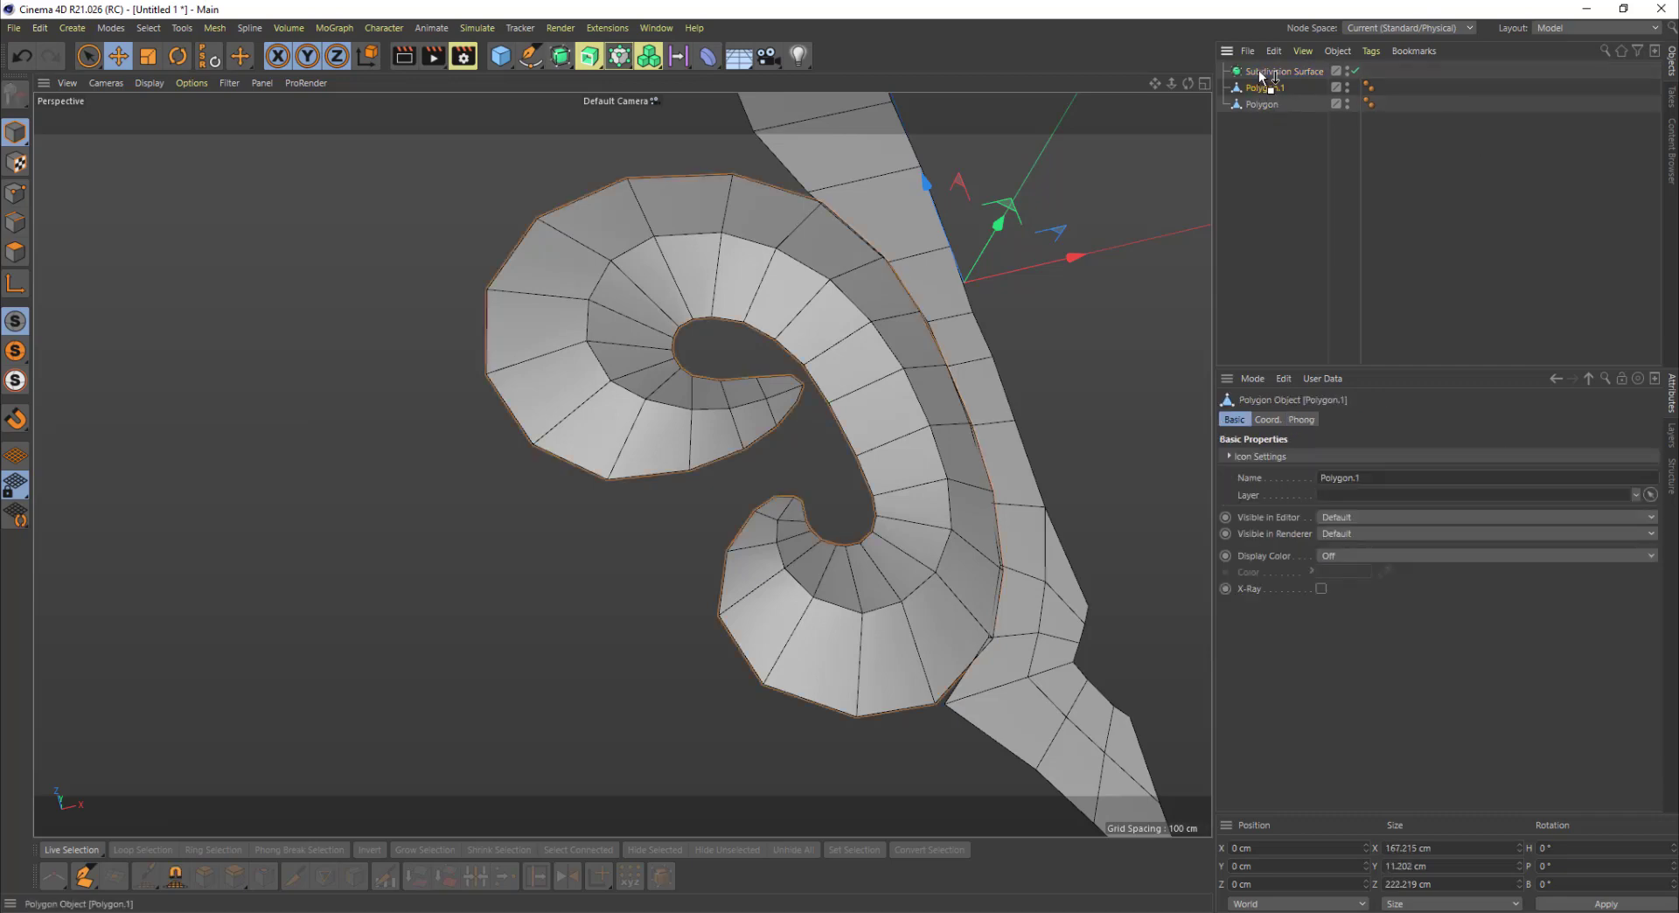
left_click_drag(1258, 70, 1260, 70)
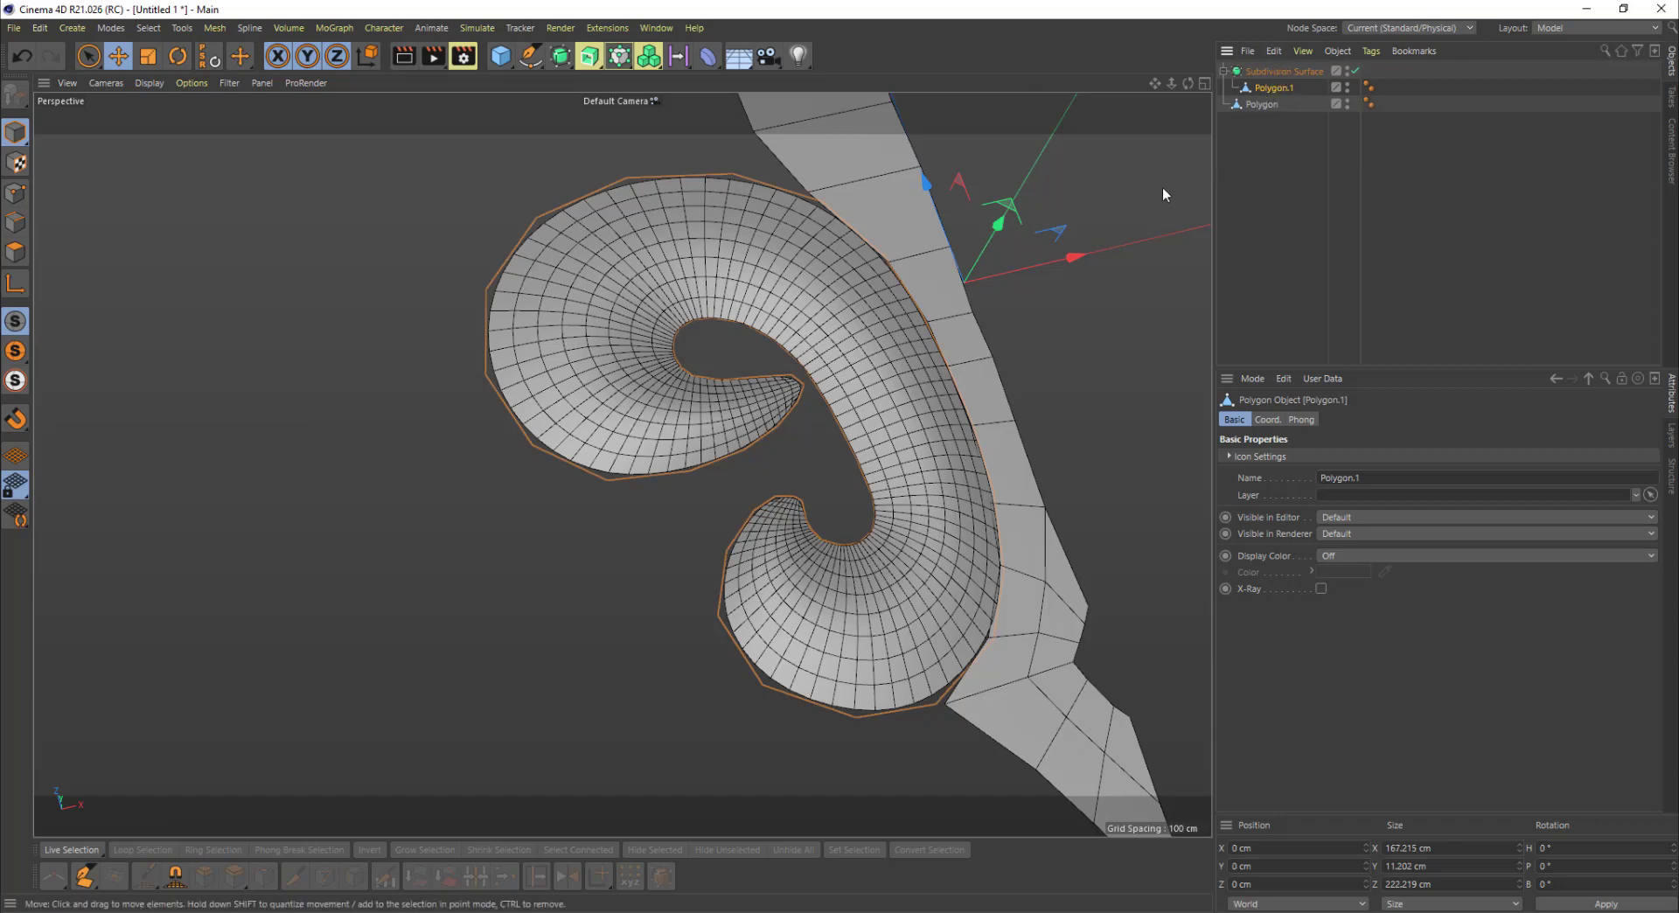
left_click_drag(780, 352, 744, 374, "alt")
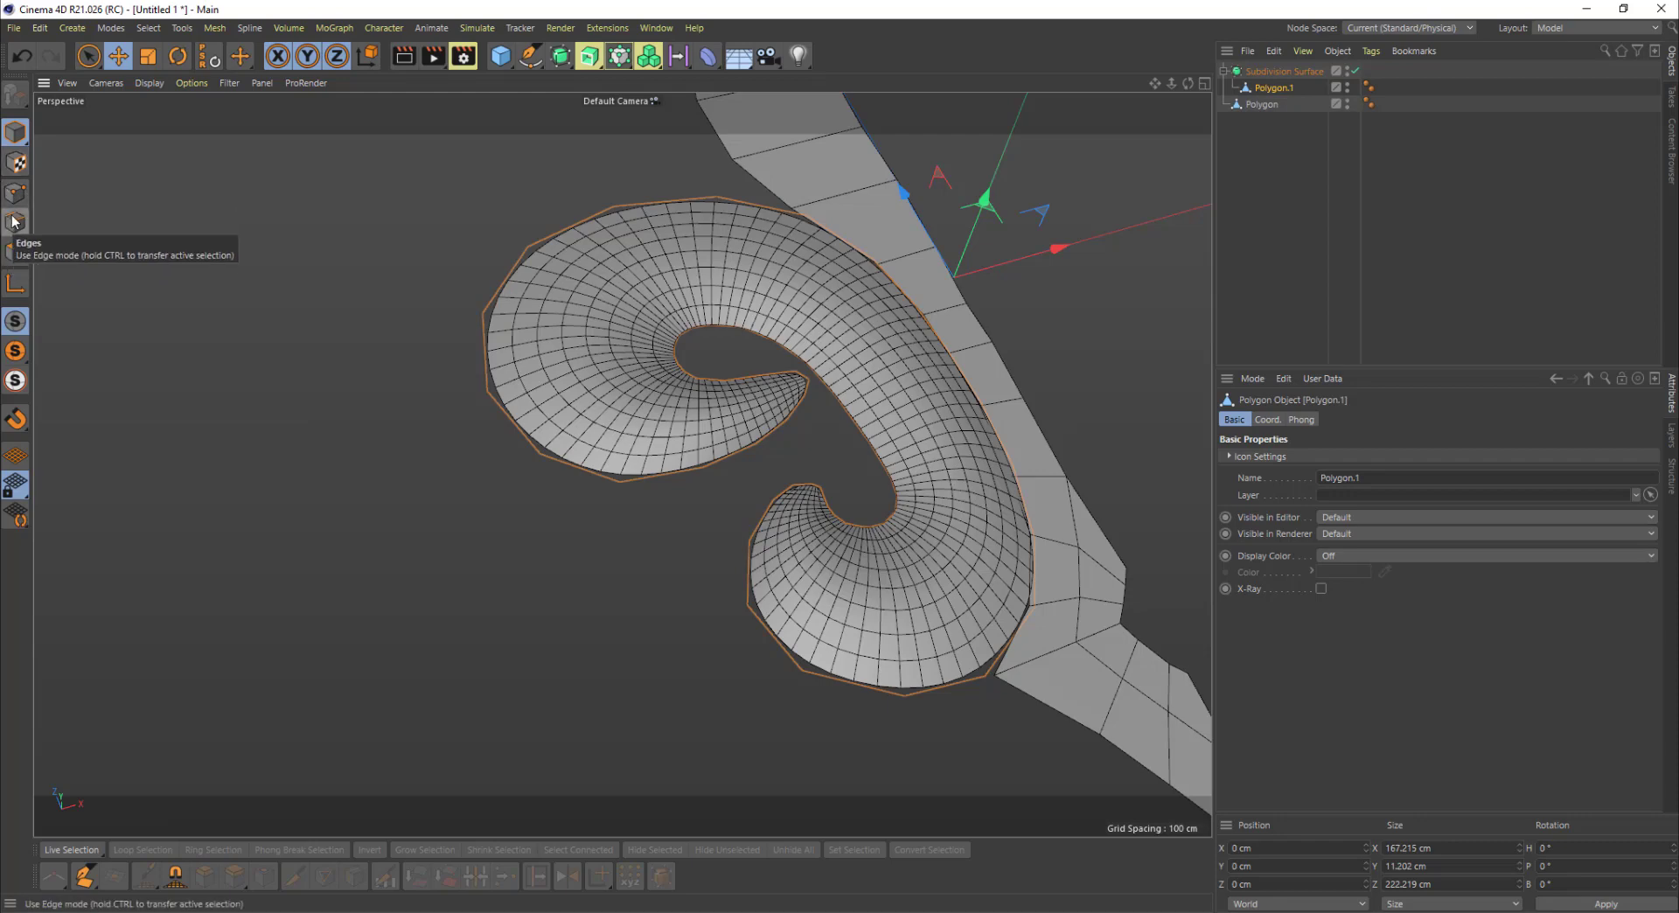
left_click_drag(776, 401, 787, 436, "alt")
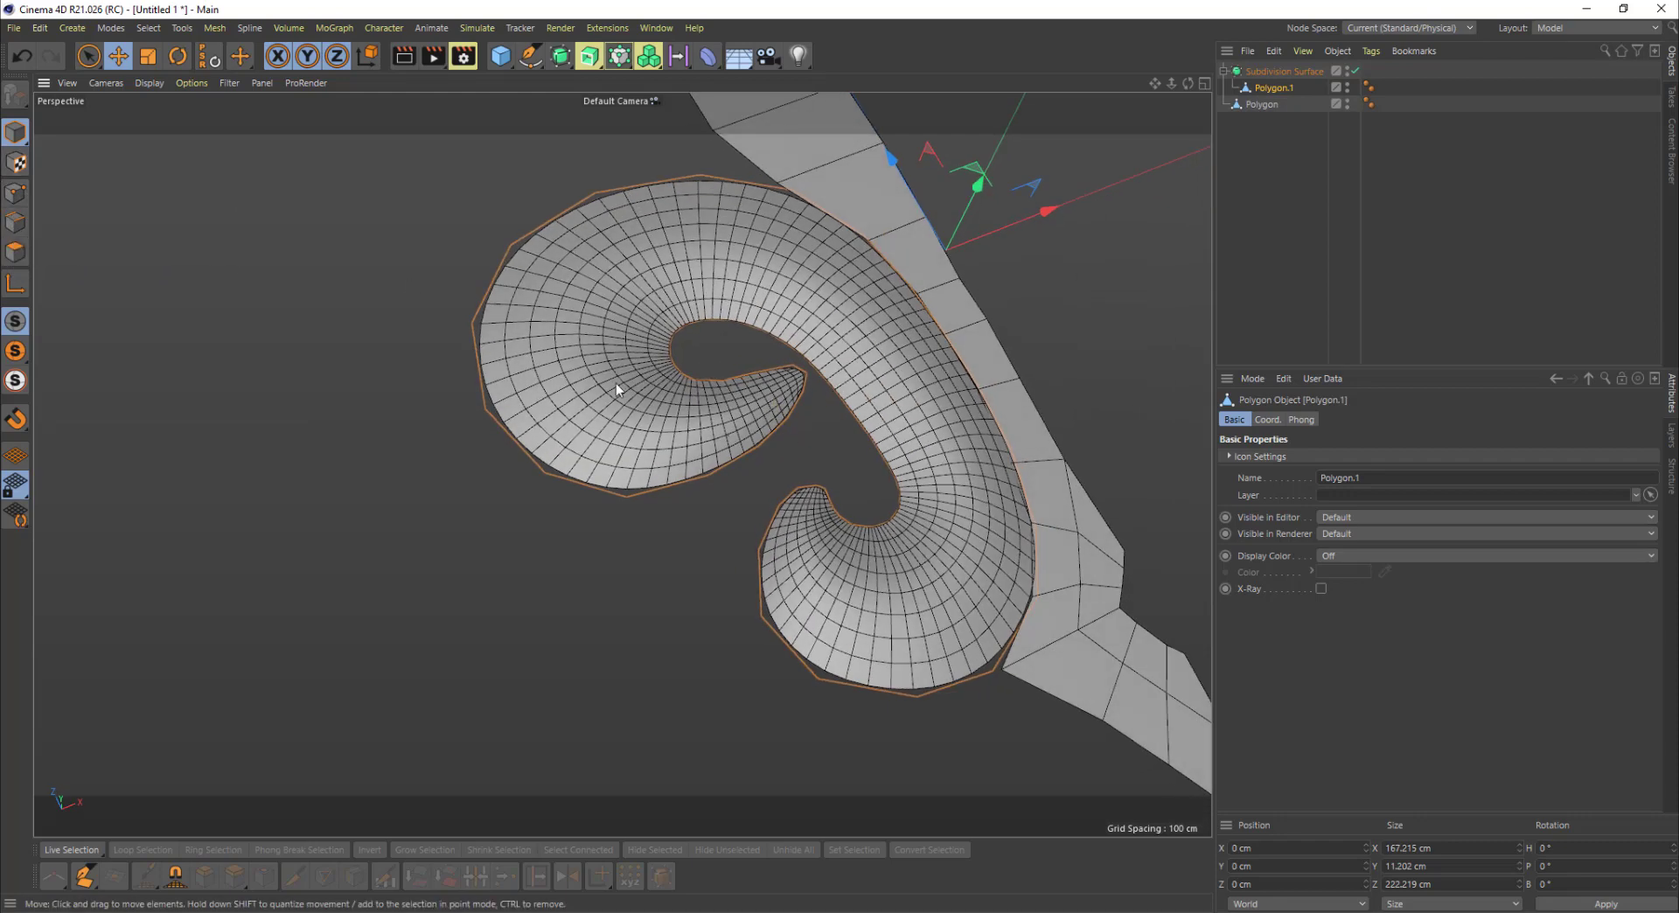
Step: Disable the Subdivision Surface and select the scroll's middle ridge edge loop in edge mode
left_click(18, 231)
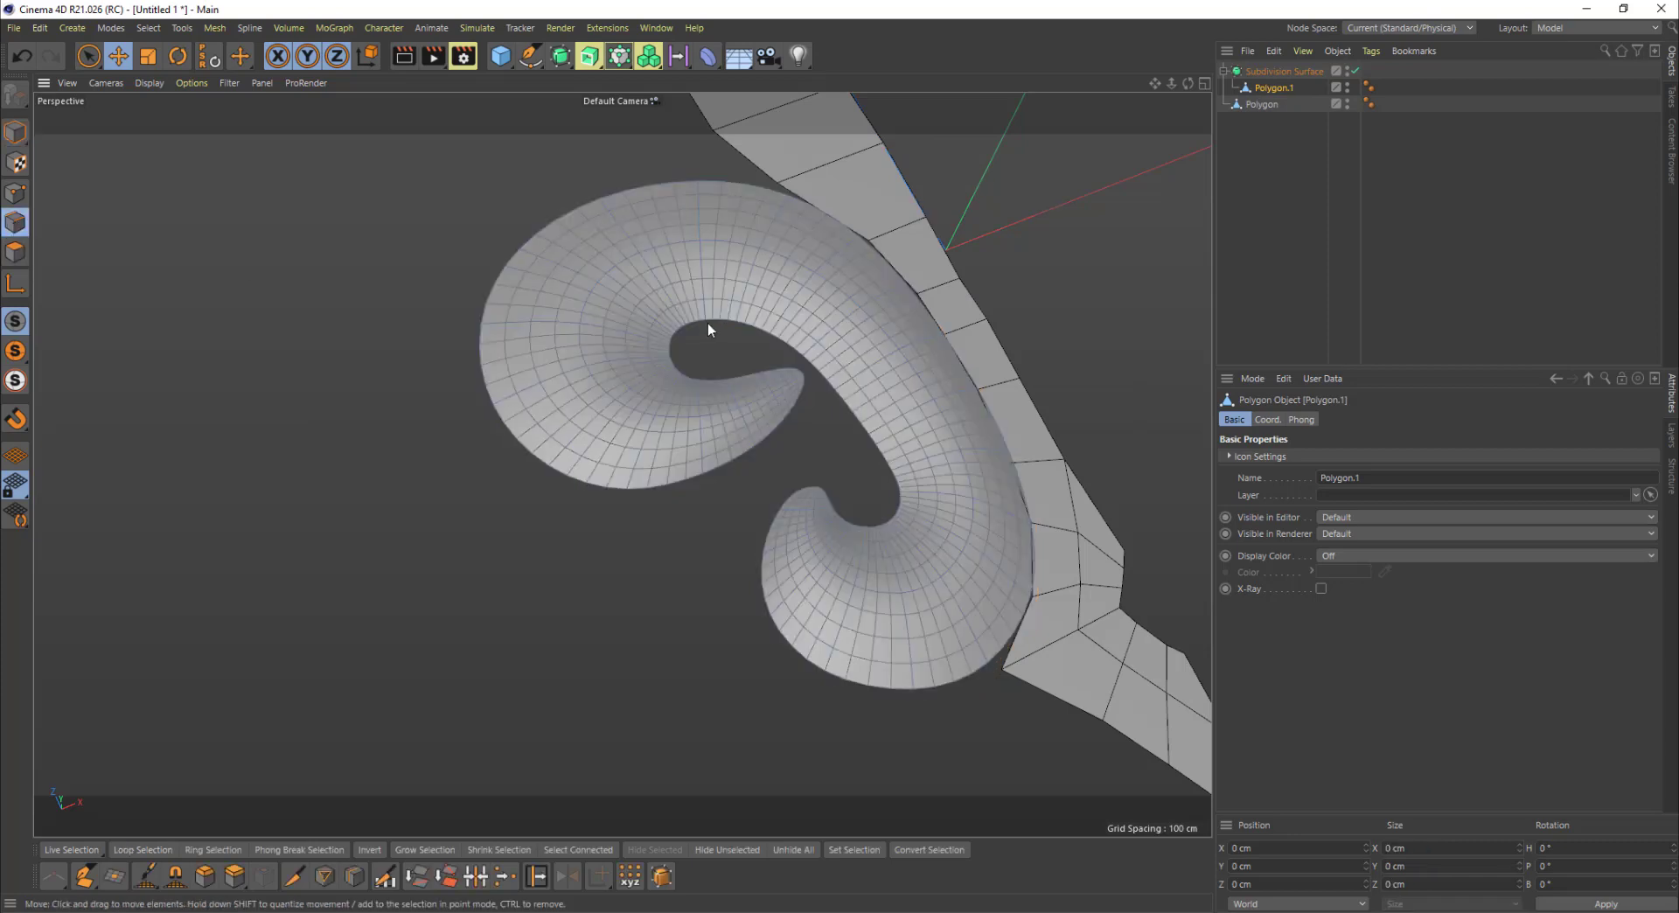
left_click(1261, 160)
left_click(1259, 86)
right_click_drag(709, 412, 731, 413, "alt")
left_click_drag(730, 413, 666, 455, "alt")
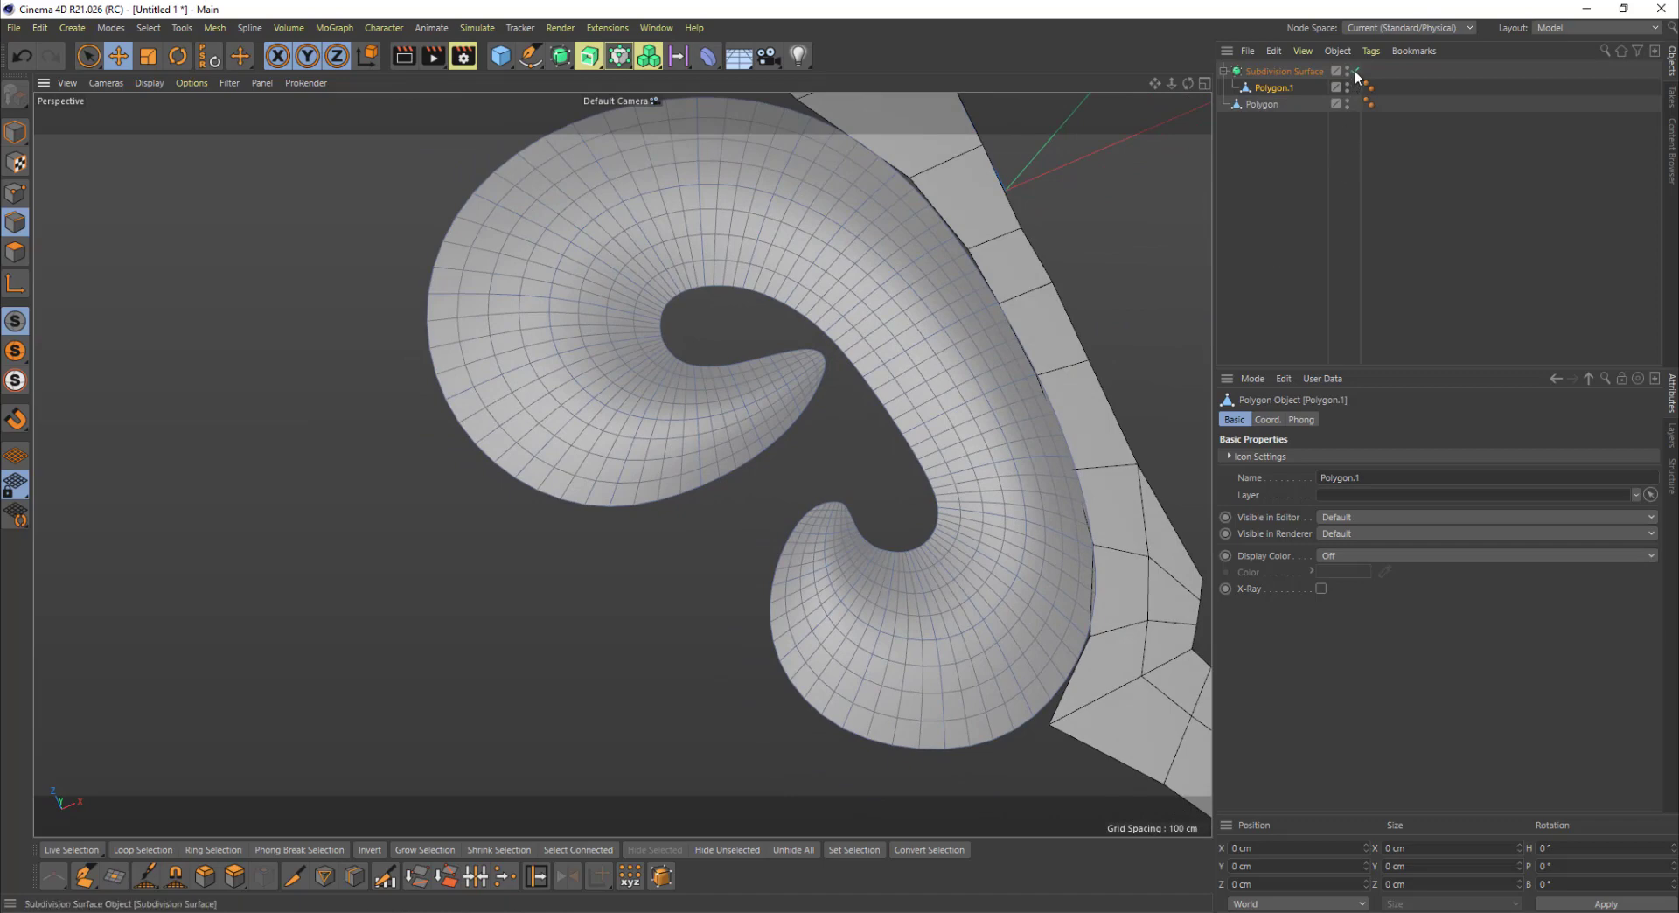
left_click(1347, 66)
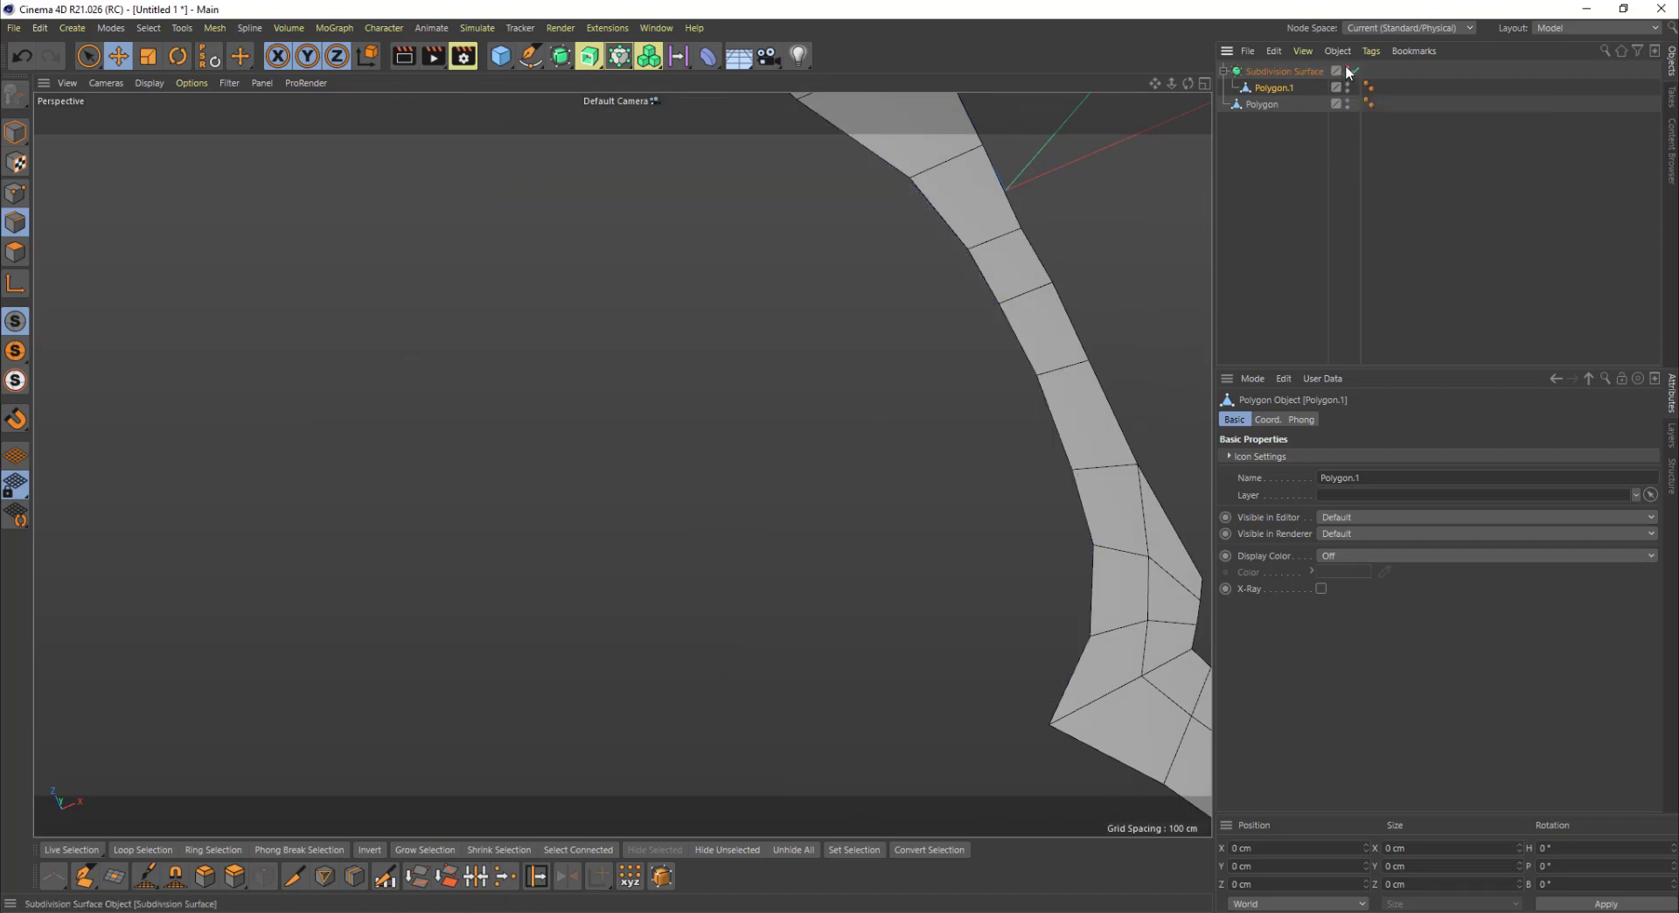
left_click(1347, 66)
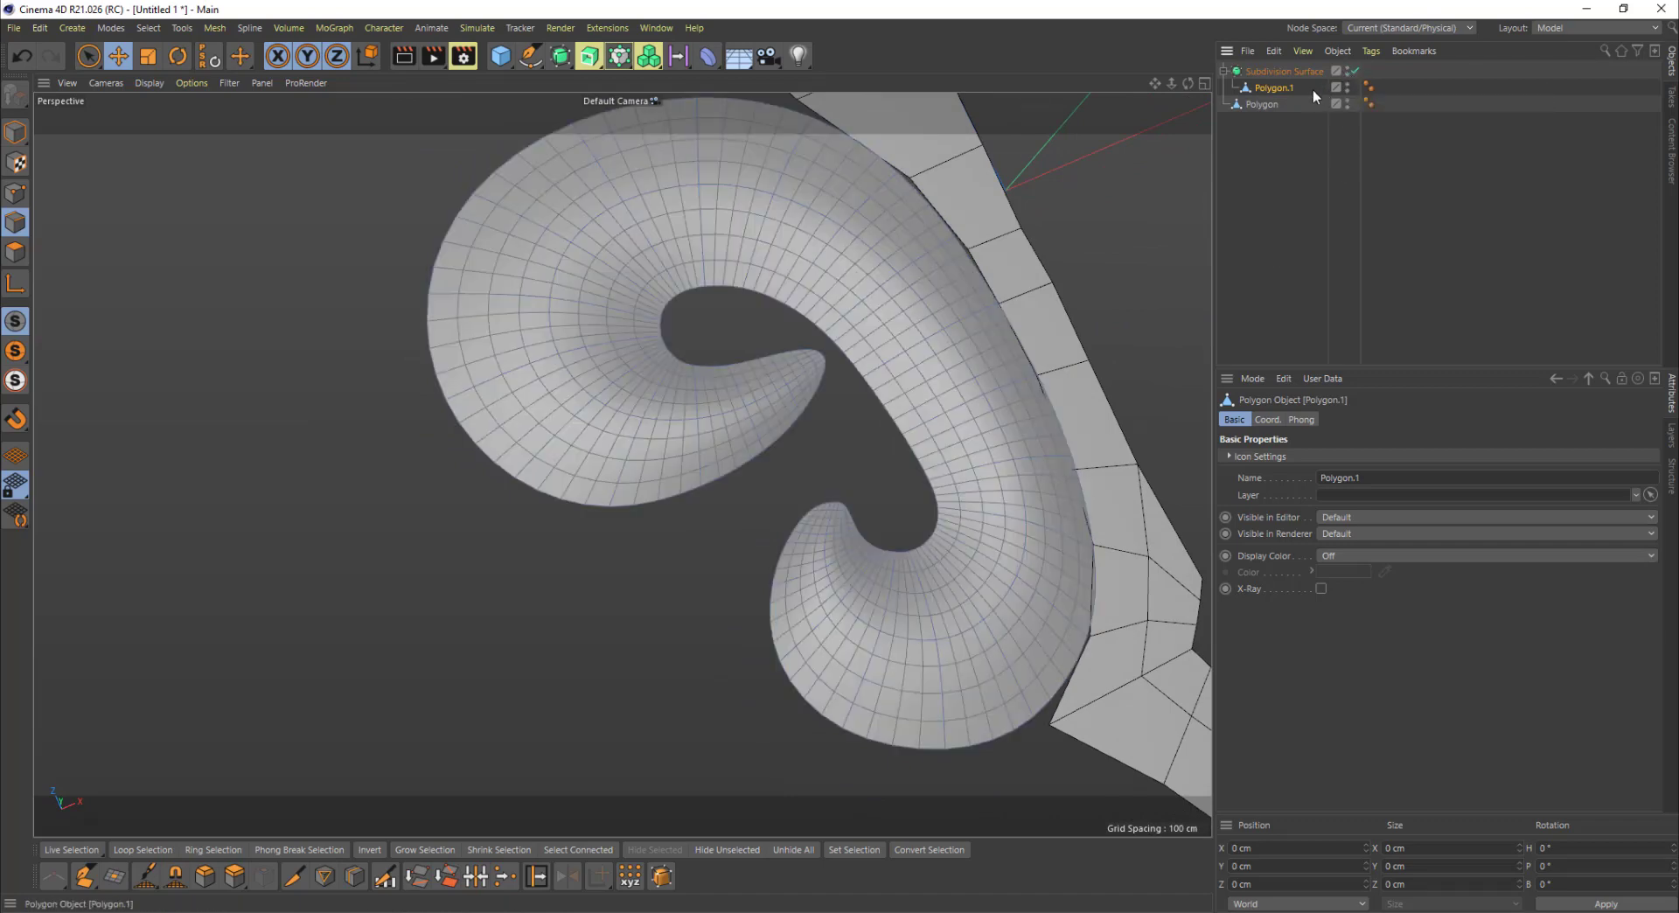
left_click(1353, 68)
left_click(1354, 68)
left_click(1354, 68)
double_click(732, 416)
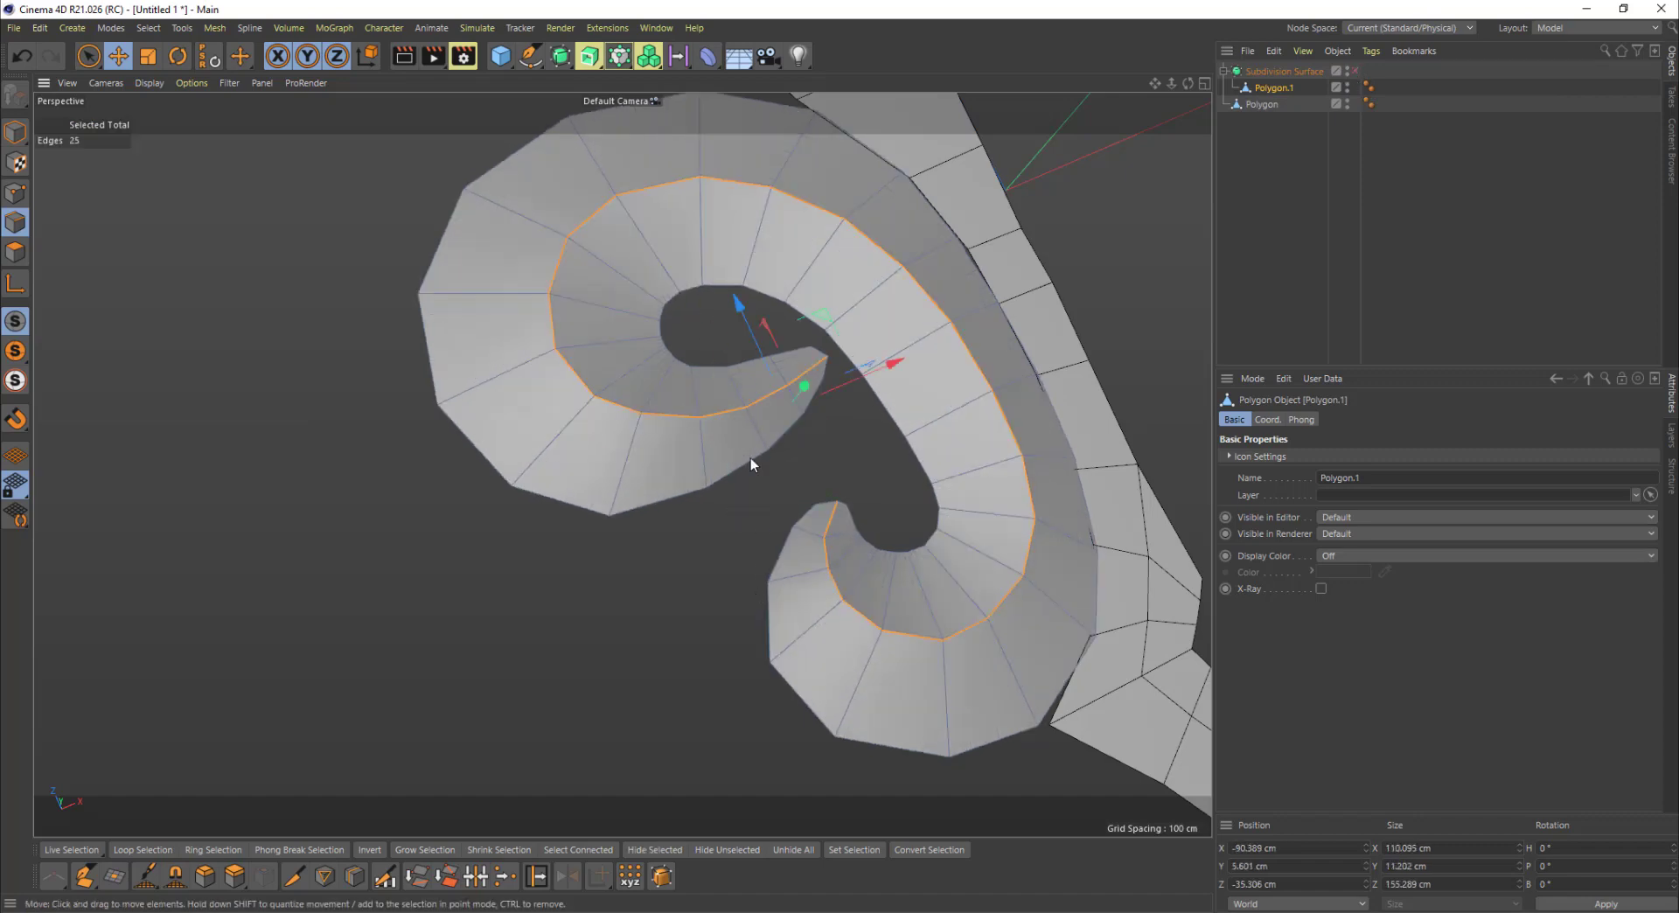
left_click_drag(698, 443, 602, 454, "alt")
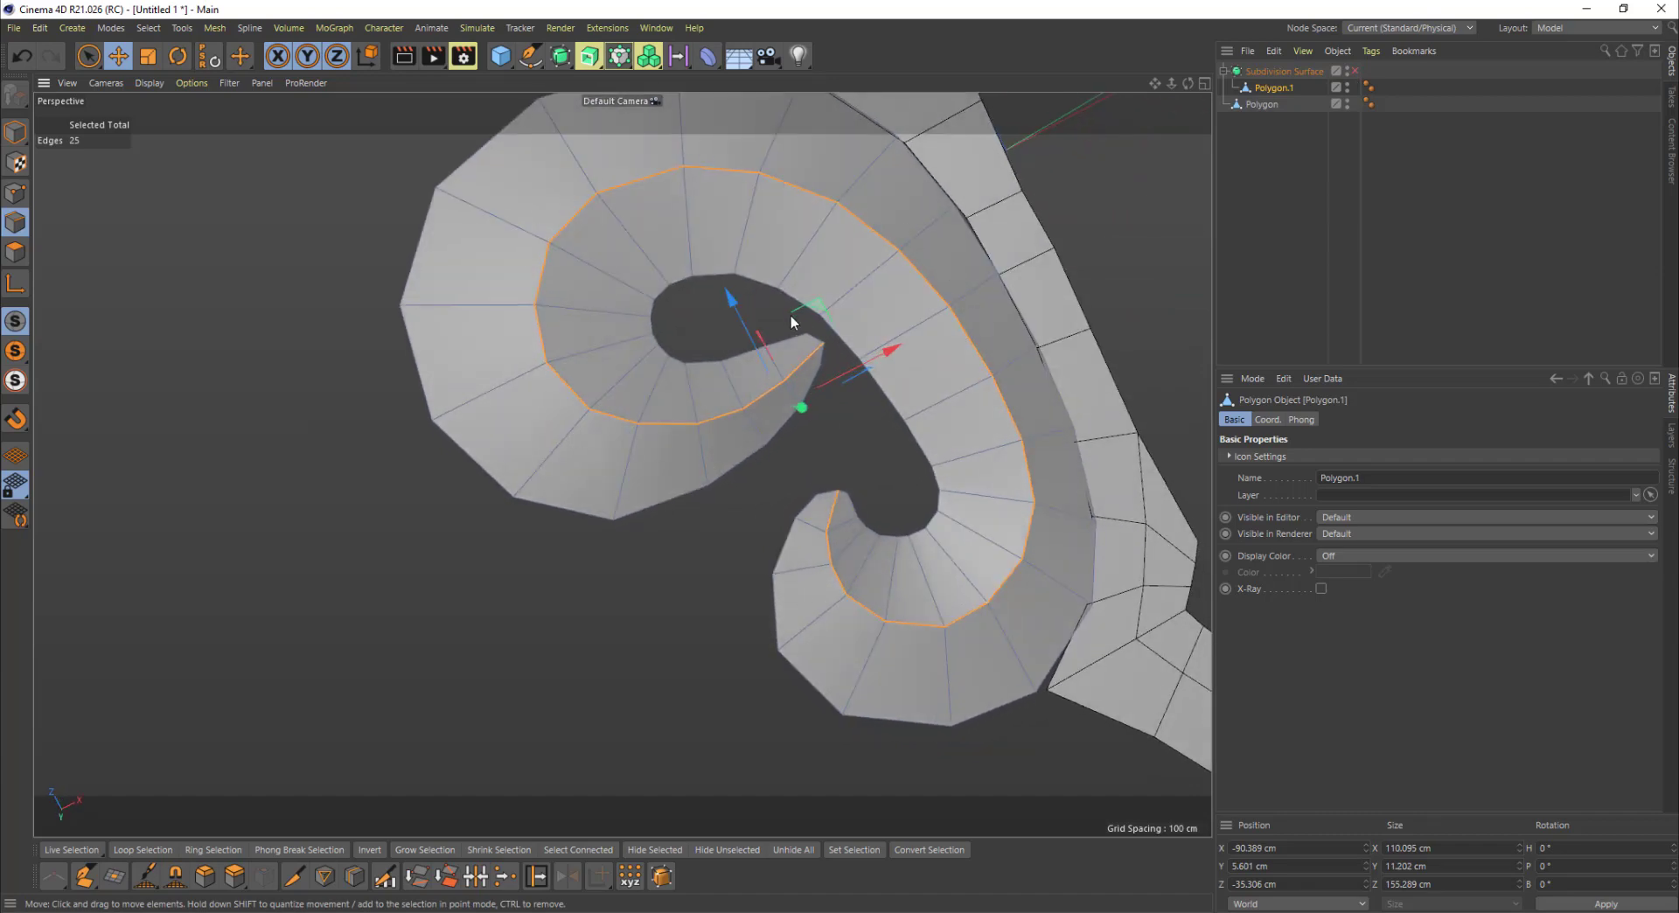
Step: Enable the Subdivision Surface again and examine the smoothed ridge around the upper scroll tip
left_click(1356, 69)
left_click(1356, 69)
left_click(1356, 69)
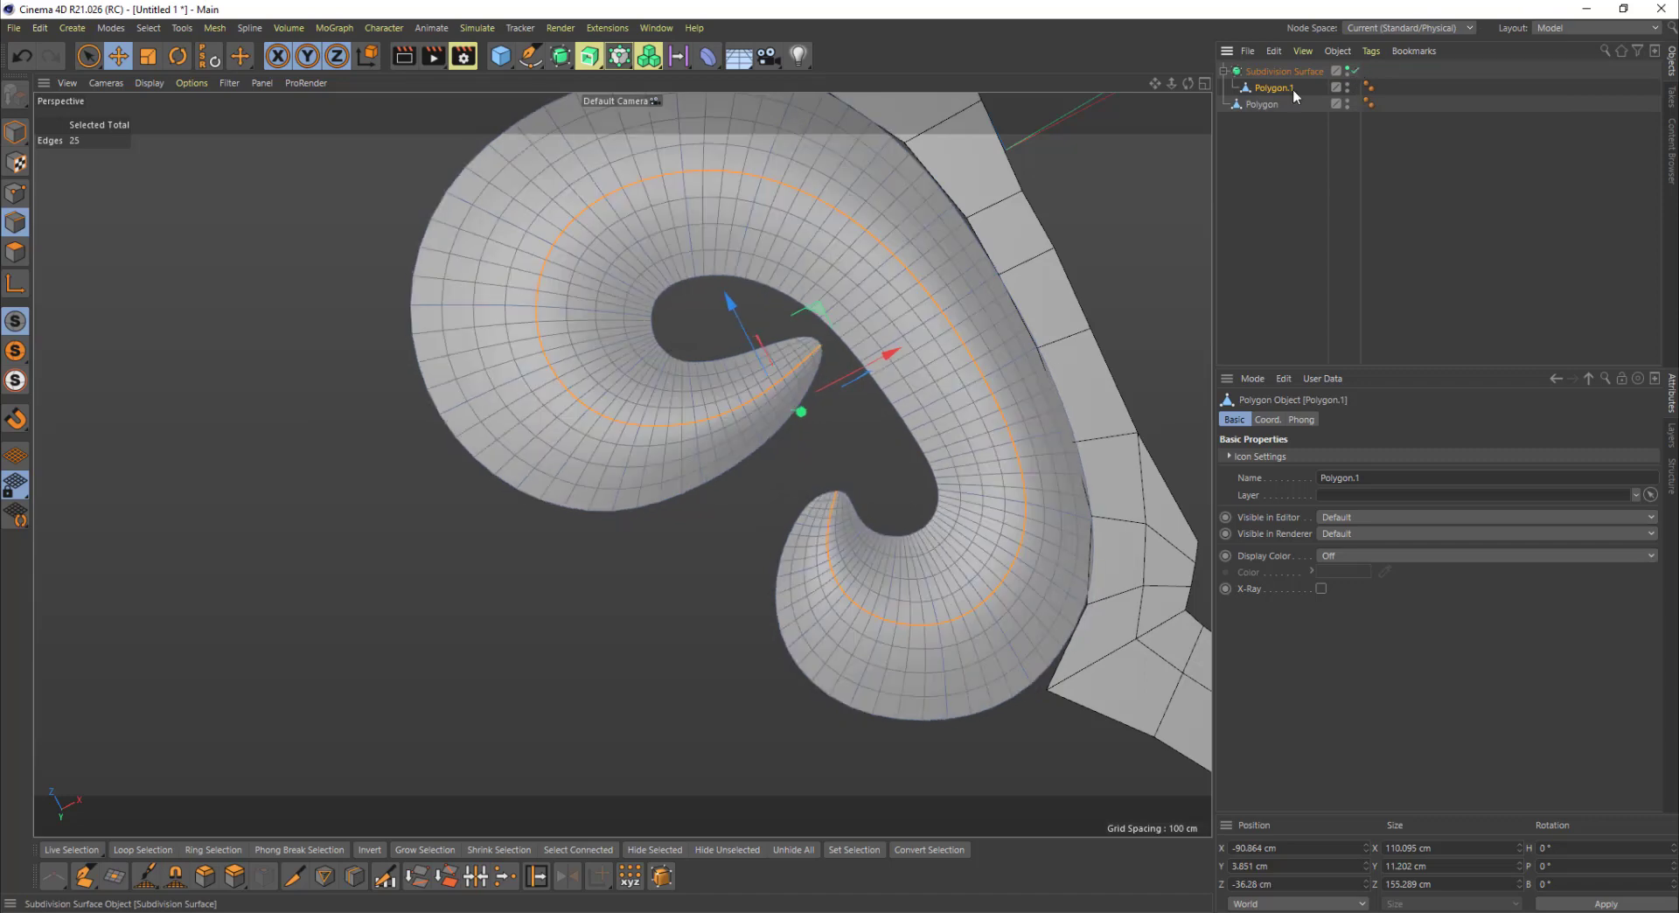
left_click_drag(969, 214, 693, 298, "alt")
right_click_drag(693, 298, 779, 290, "alt")
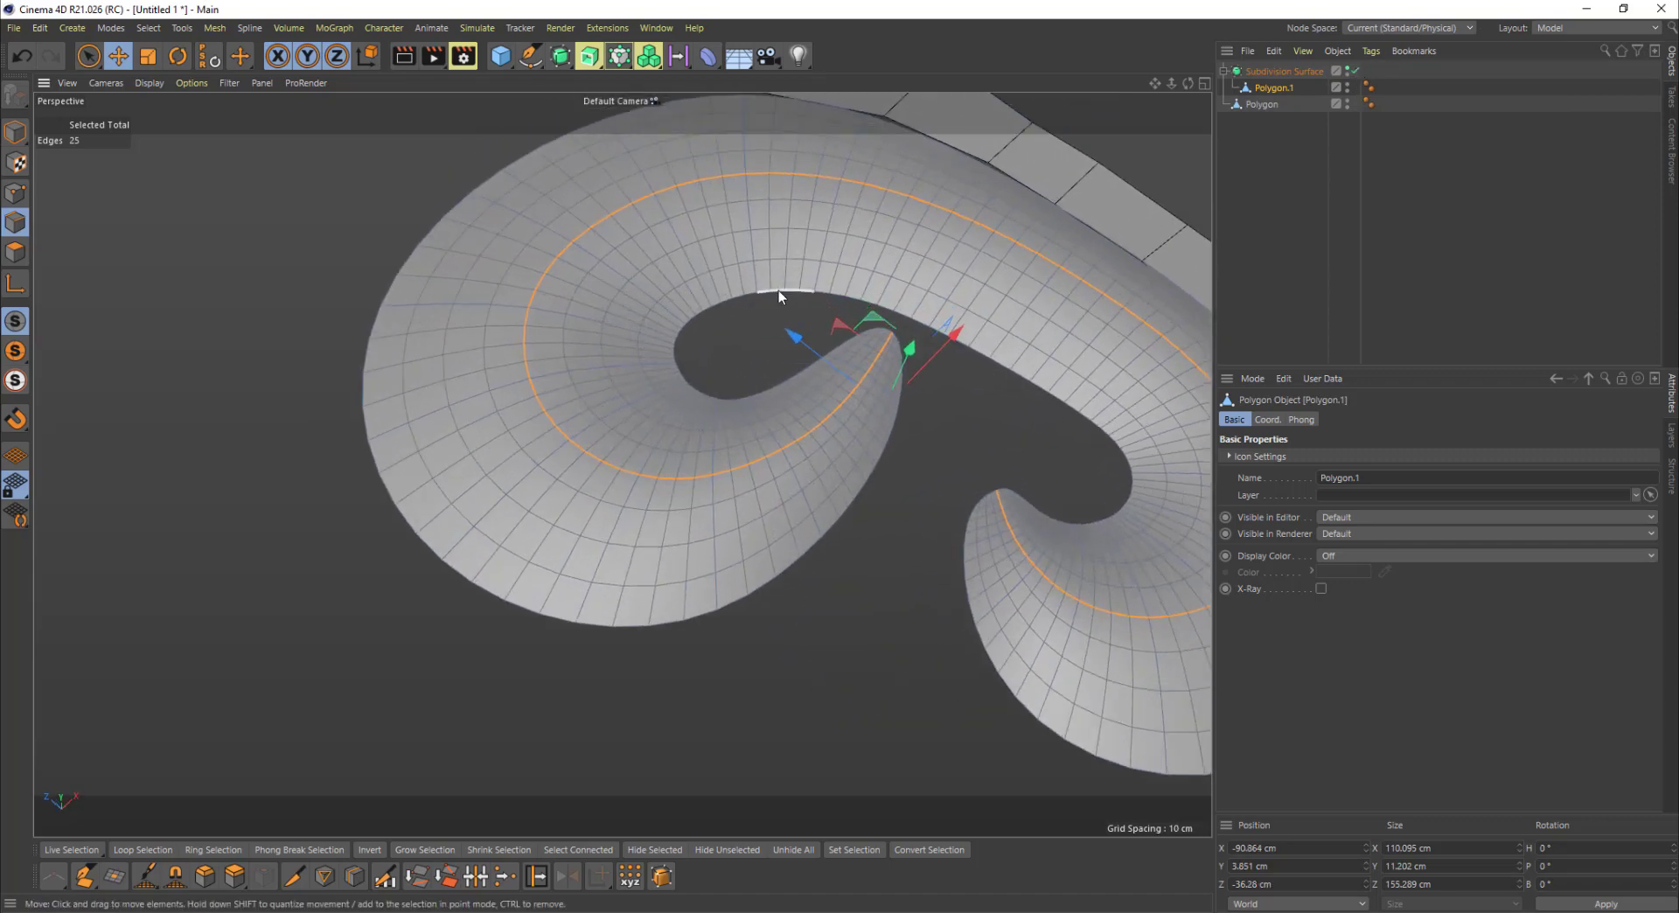
middle_click_drag(758, 296, 710, 317, "alt")
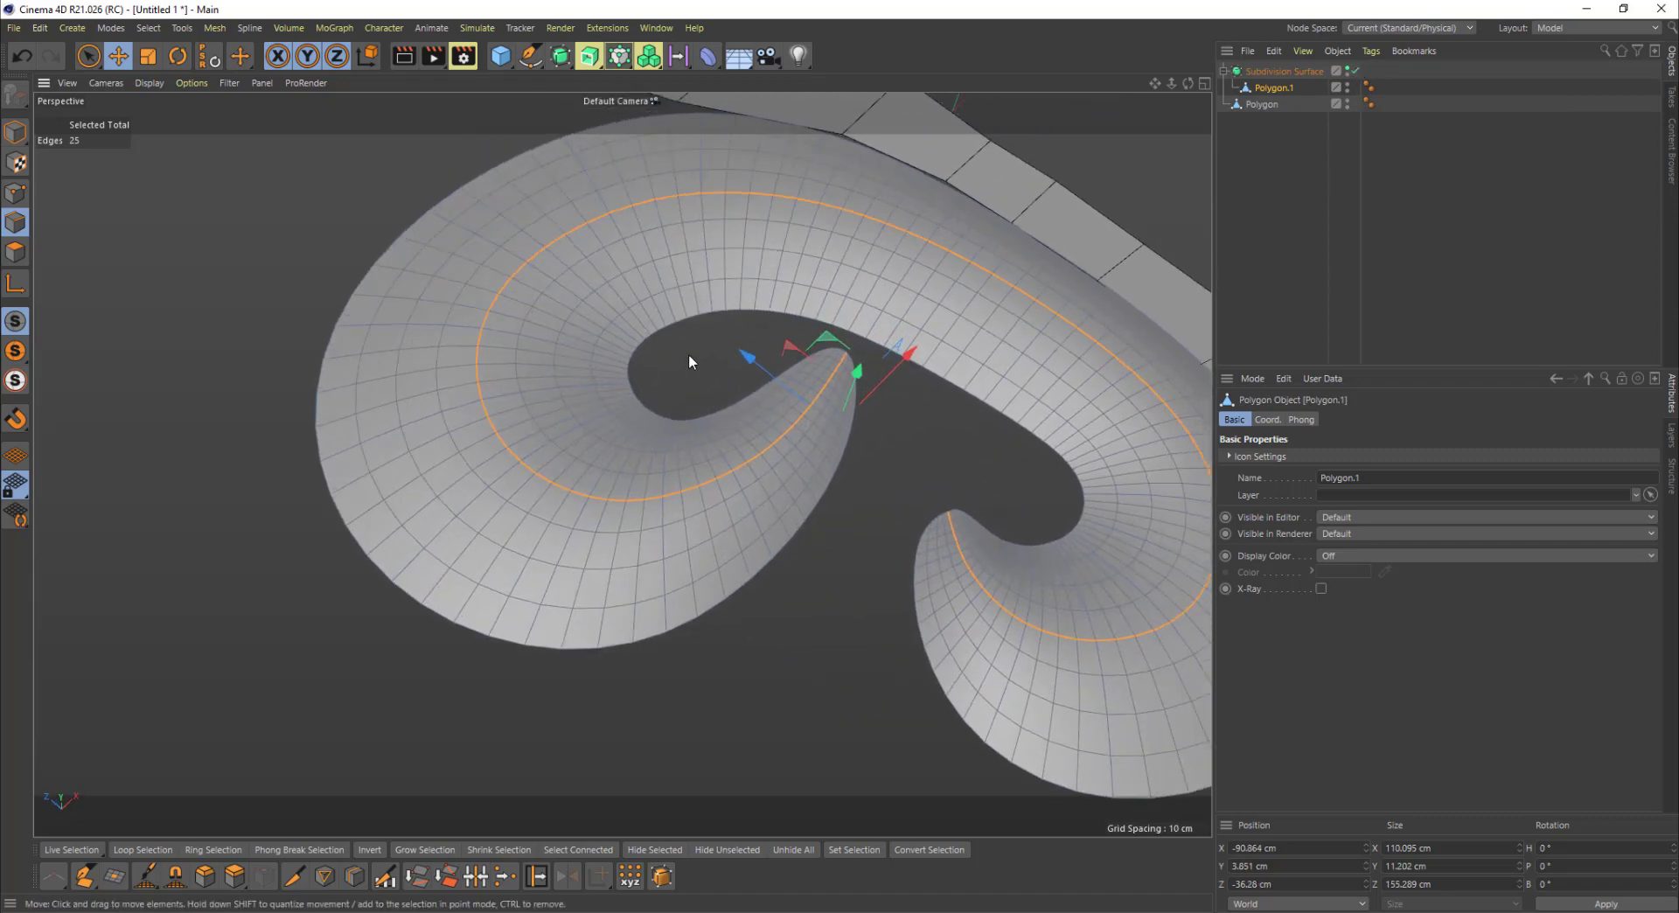
Step: Bevel the scroll's middle ridge edge loop with a 0.566 cm offset and 1 subdivision
right_click(728, 406)
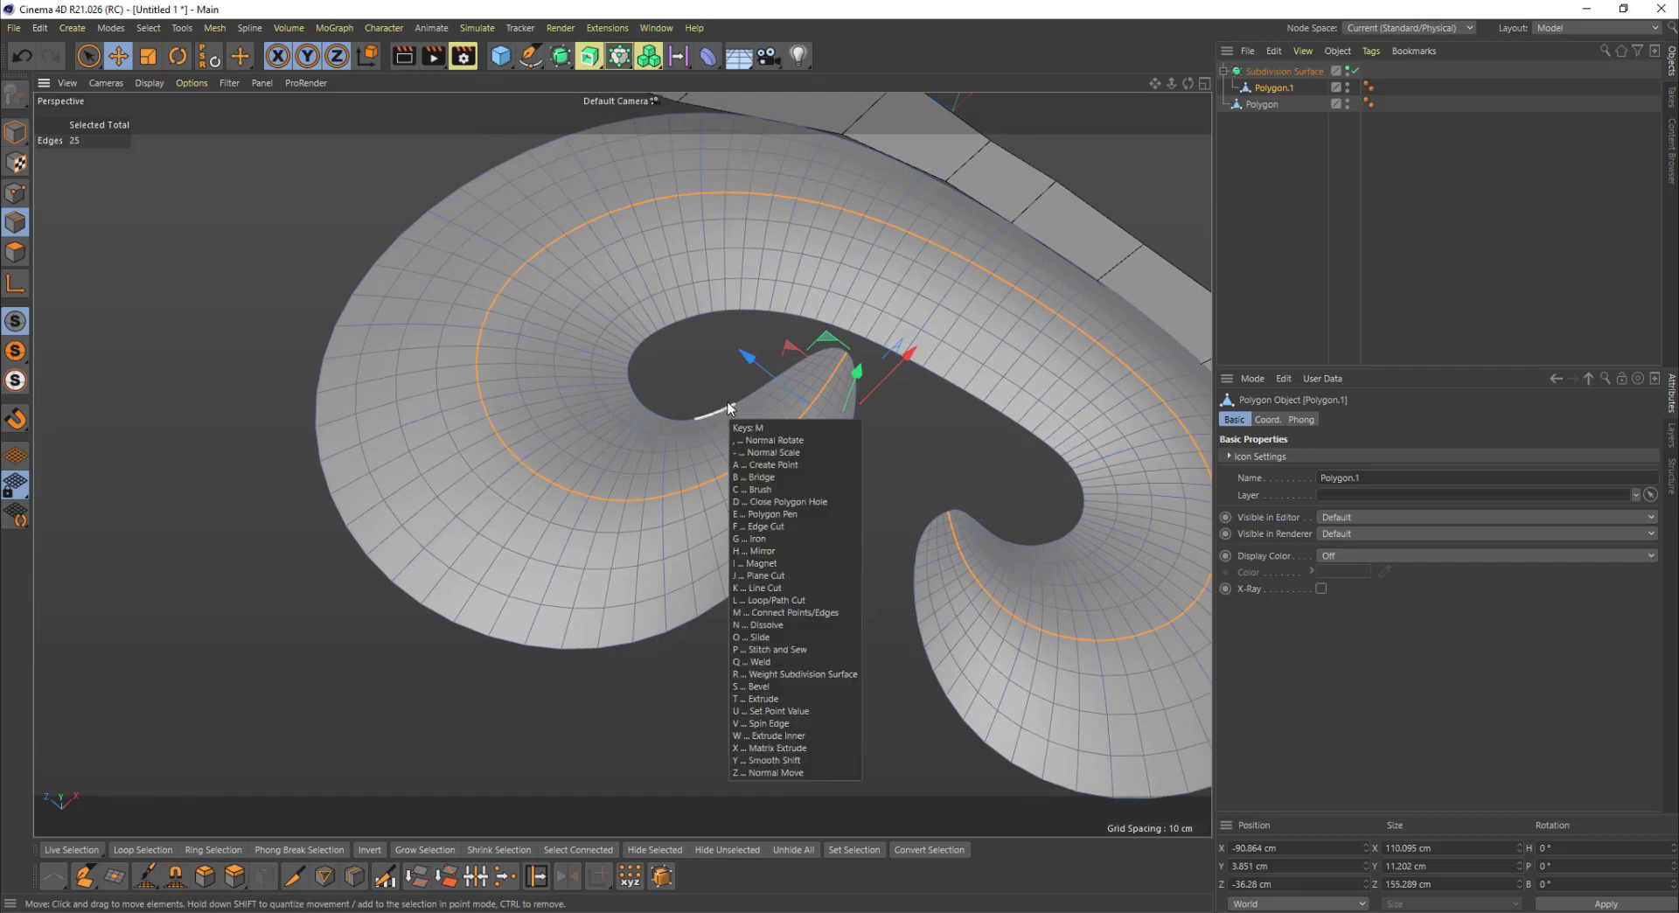
left_click(749, 453)
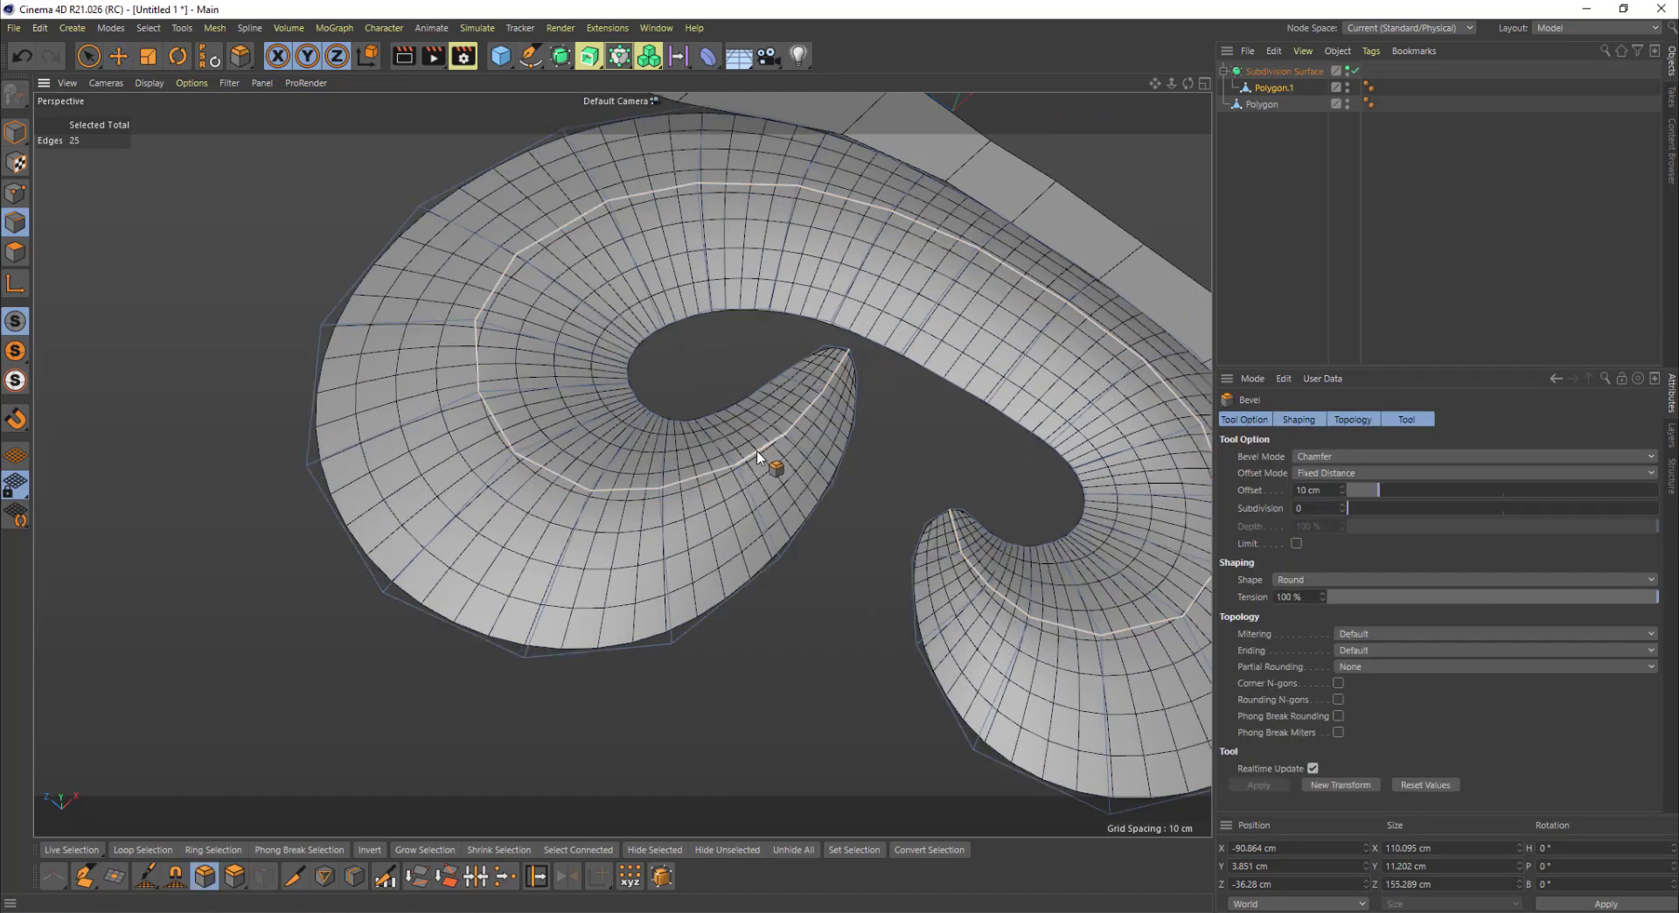
scroll(759, 457, "up", 2)
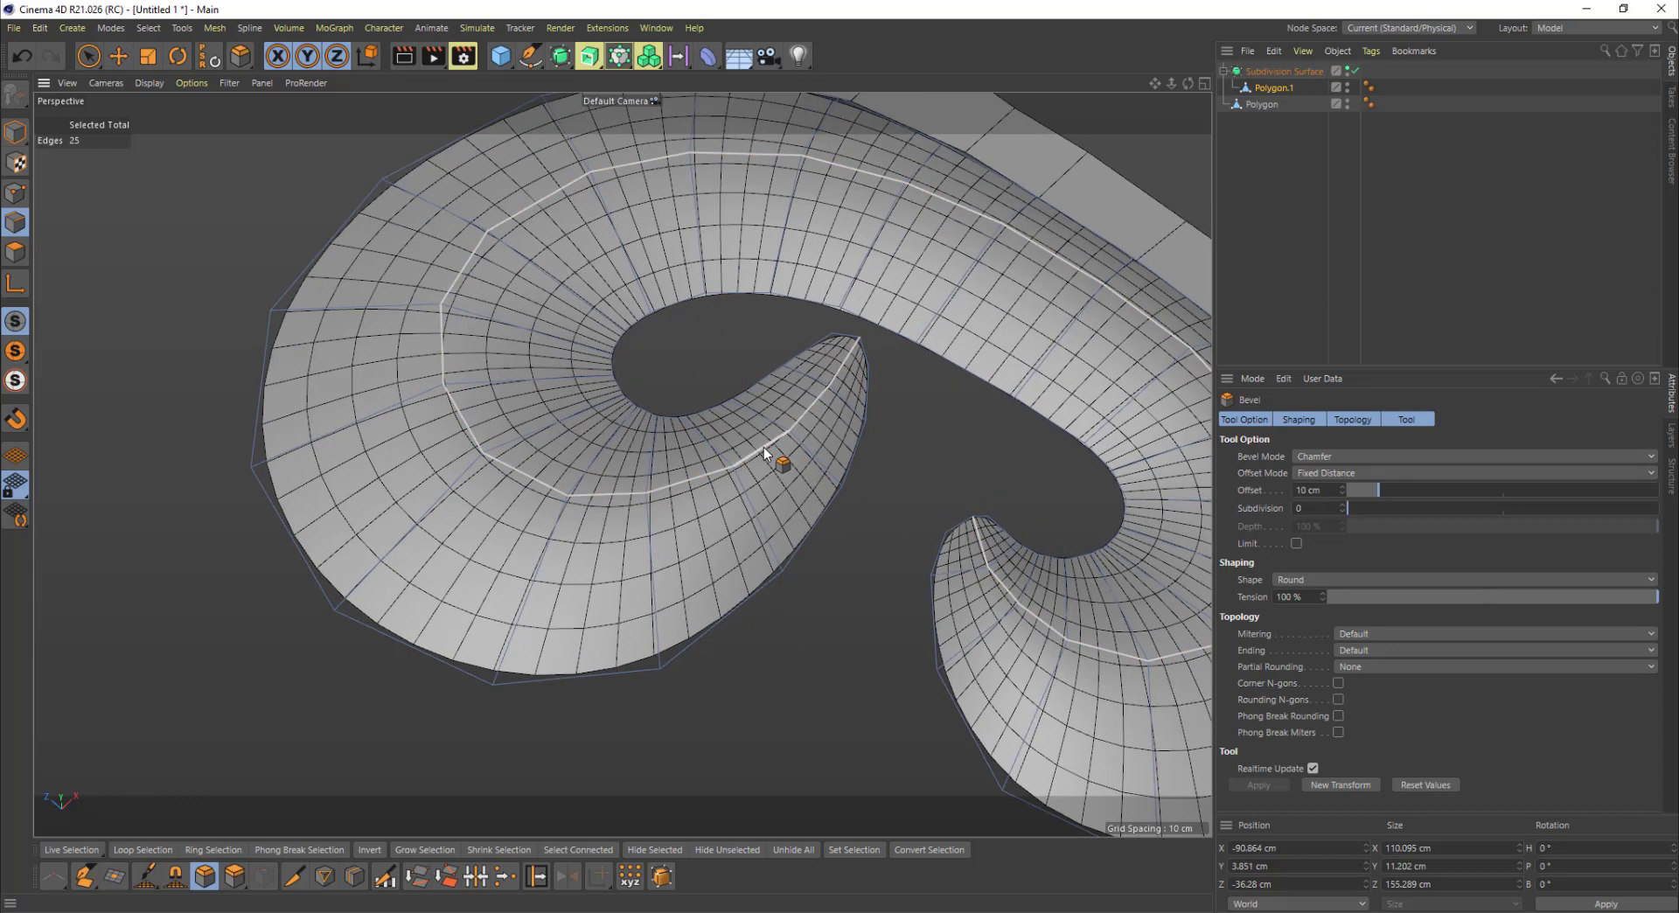
mouse_move(764, 454)
left_mouse_down()
mouse_move(787, 454)
mouse_move(763, 458)
mouse_move(810, 573)
mouse_move(753, 576)
mouse_move(678, 407)
mouse_move(753, 531)
left_mouse_up()
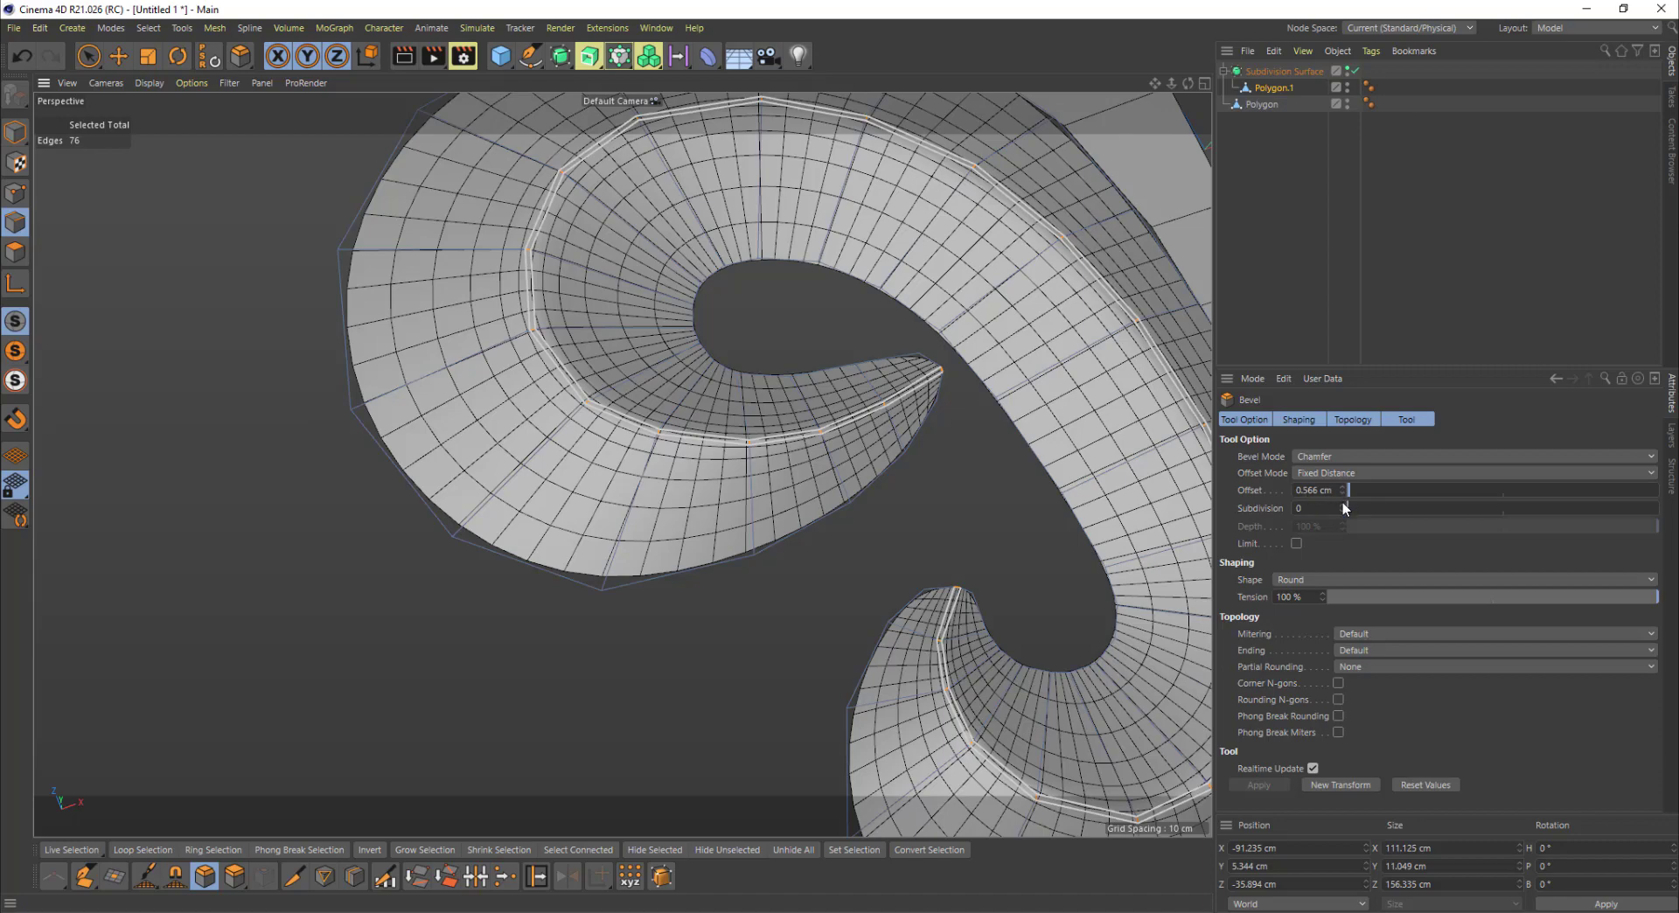
left_click(1342, 505)
Step: Inspect the bevelled ridge up close and set the bevel offset to 1.2 cm
left_click_drag(1061, 486, 707, 395, "alt")
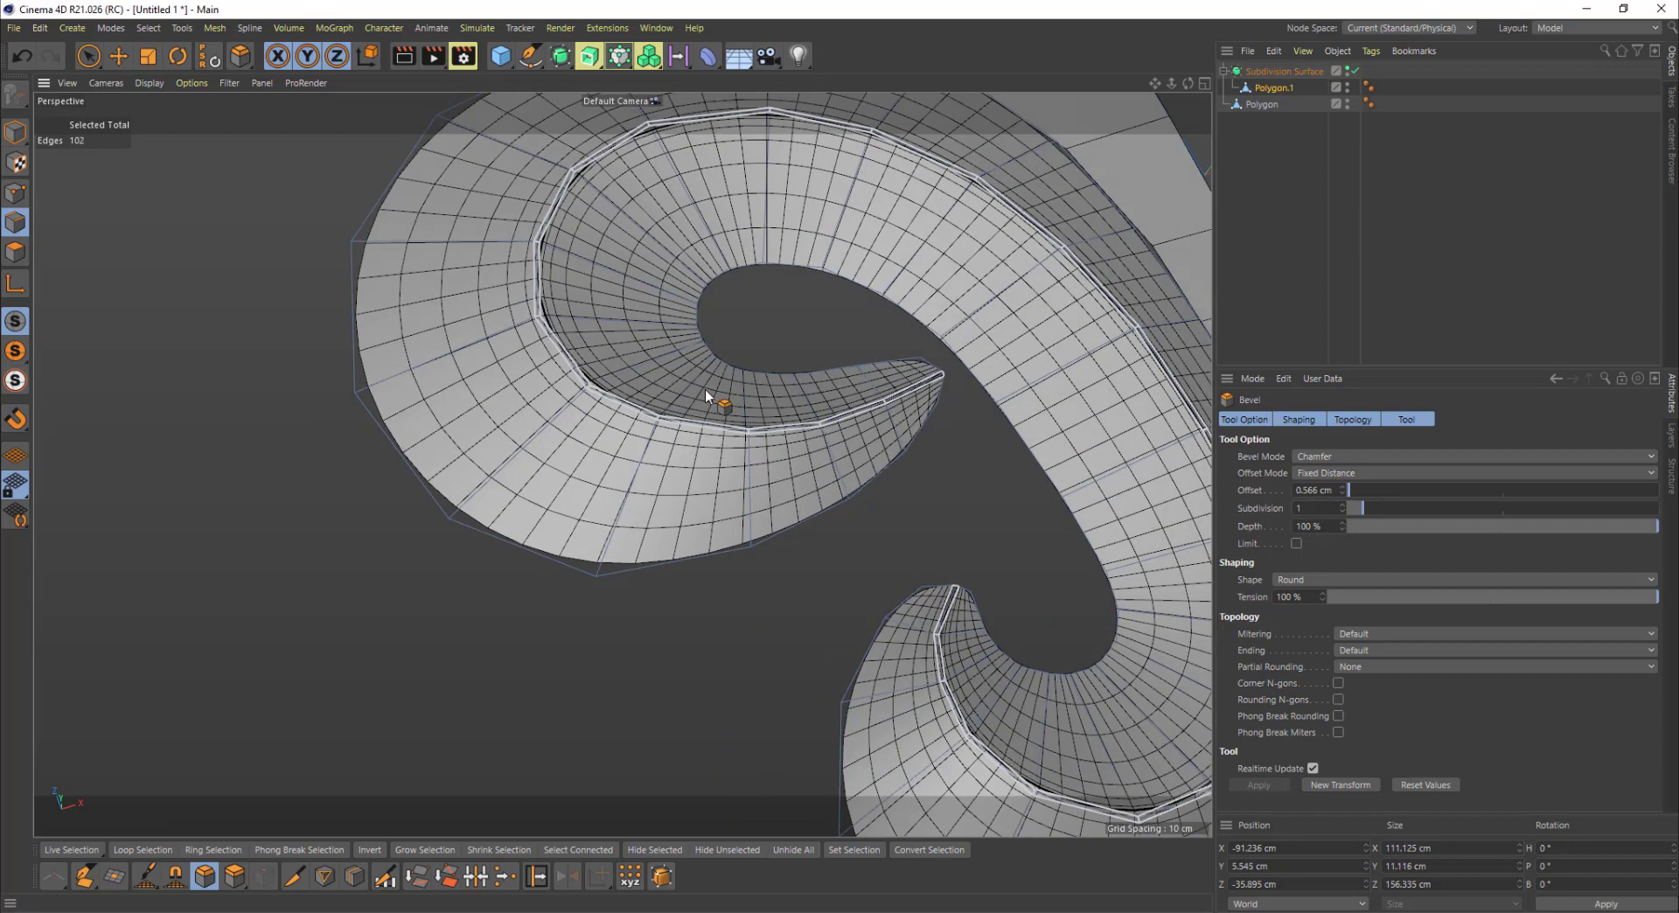
right_click_drag(707, 395, 884, 408, "alt")
right_click_drag(862, 484, 999, 486, "alt")
left_click_drag(937, 522, 994, 497, "alt")
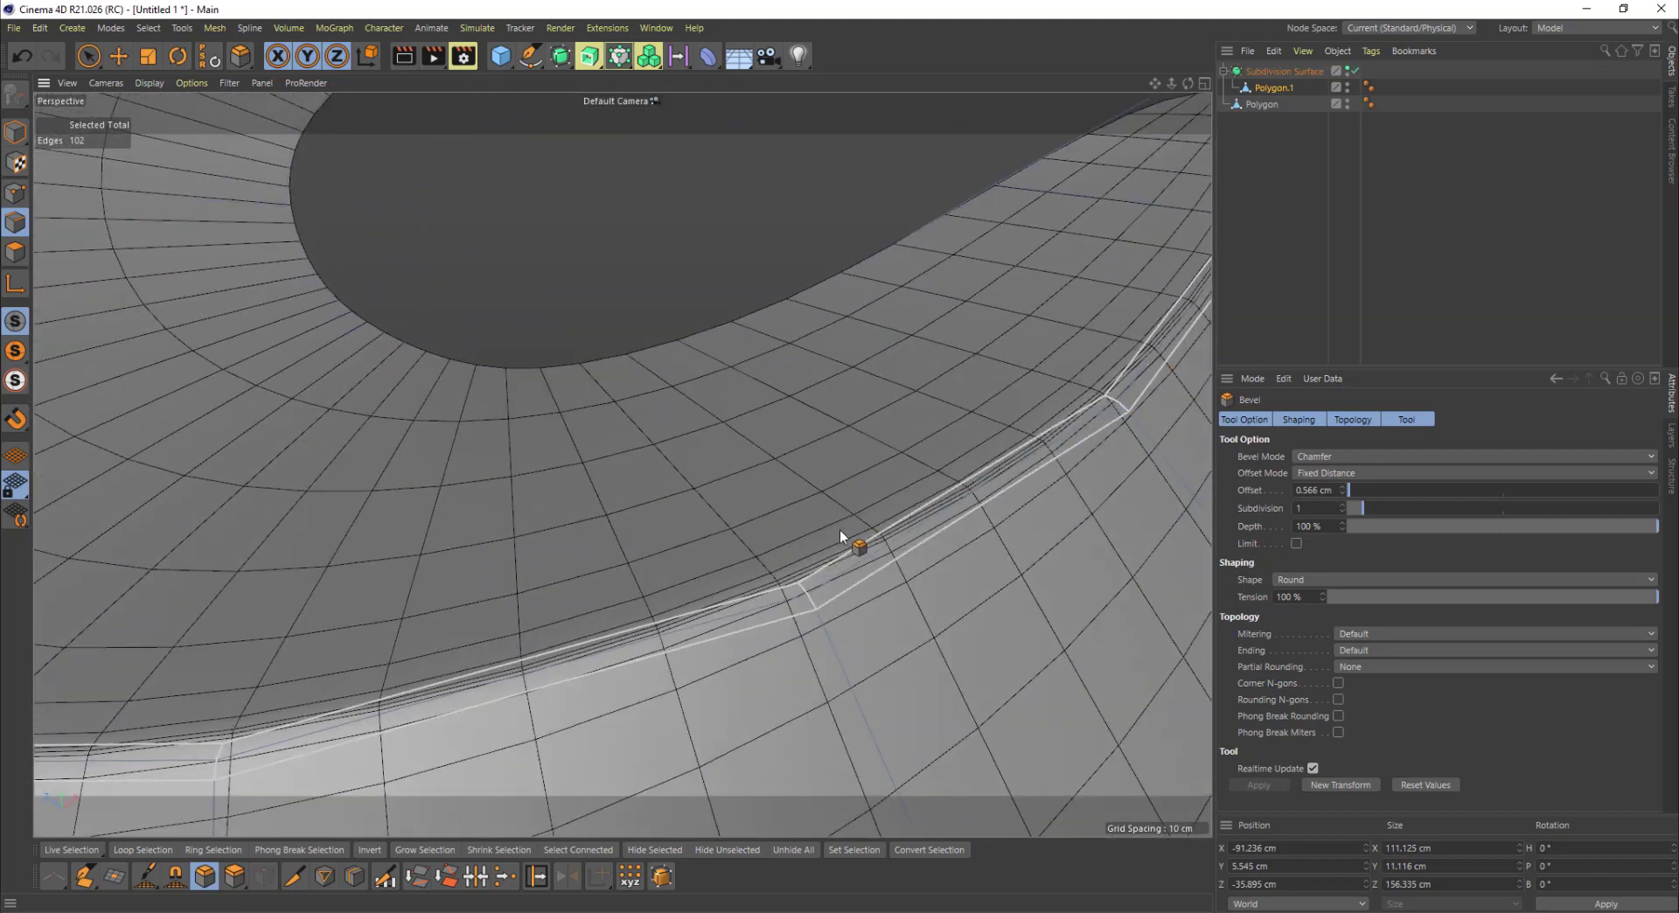
left_click_drag(1083, 385, 1001, 443, "alt")
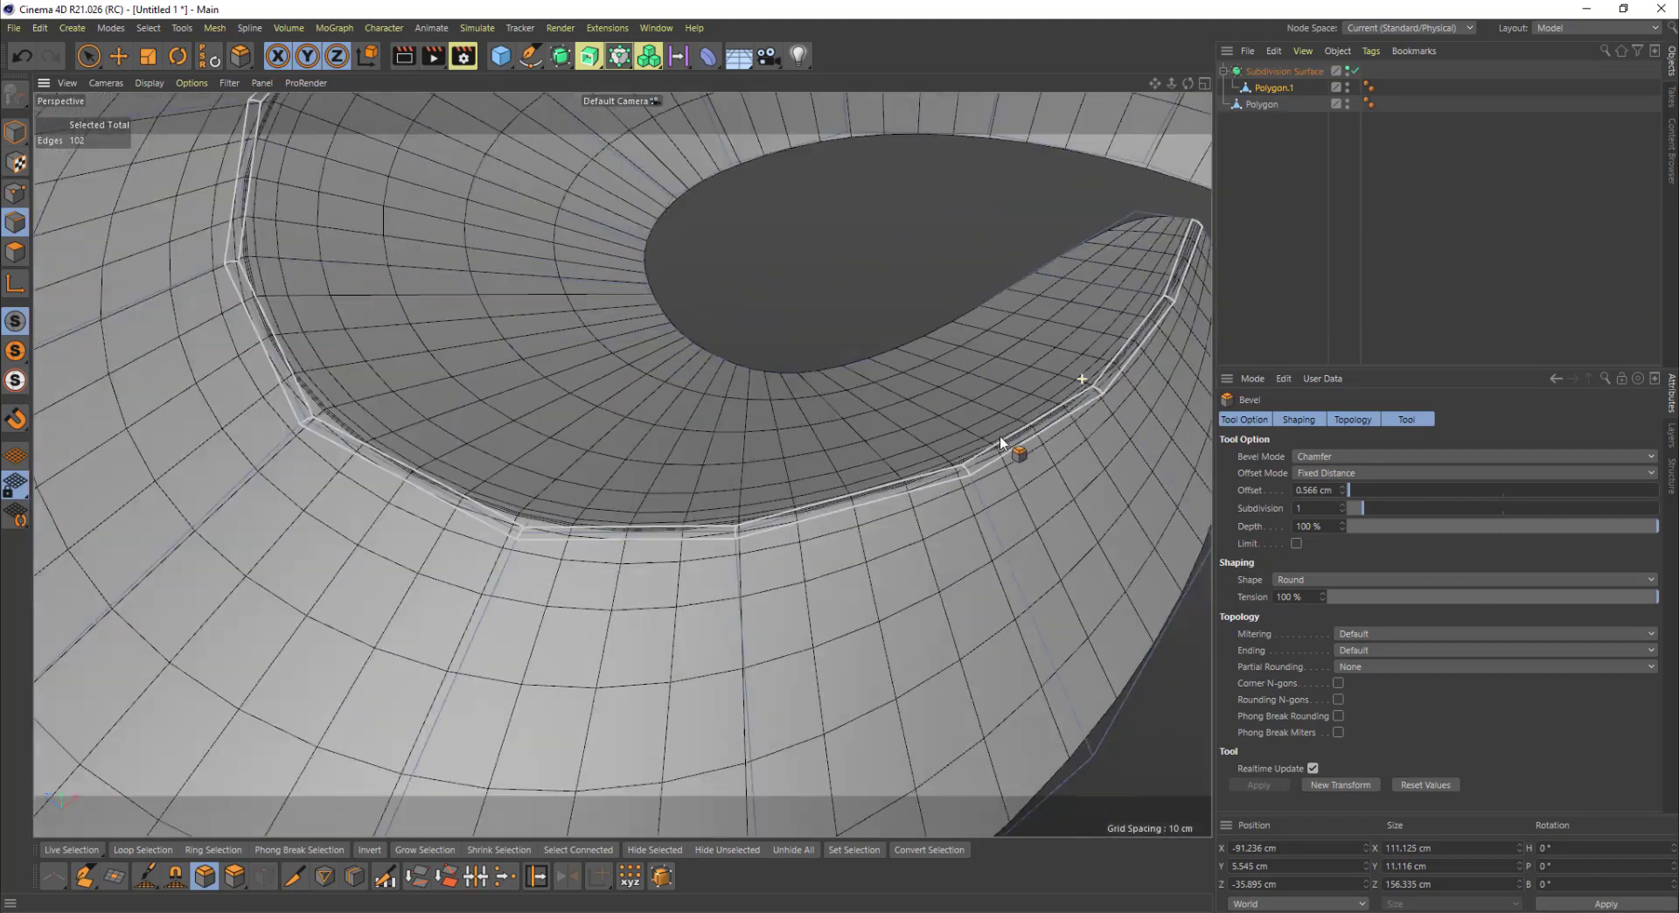
right_click_drag(1001, 442, 781, 454, "alt")
middle_click_drag(735, 420, 475, 479, "alt")
left_click_drag(596, 467, 506, 466, "alt")
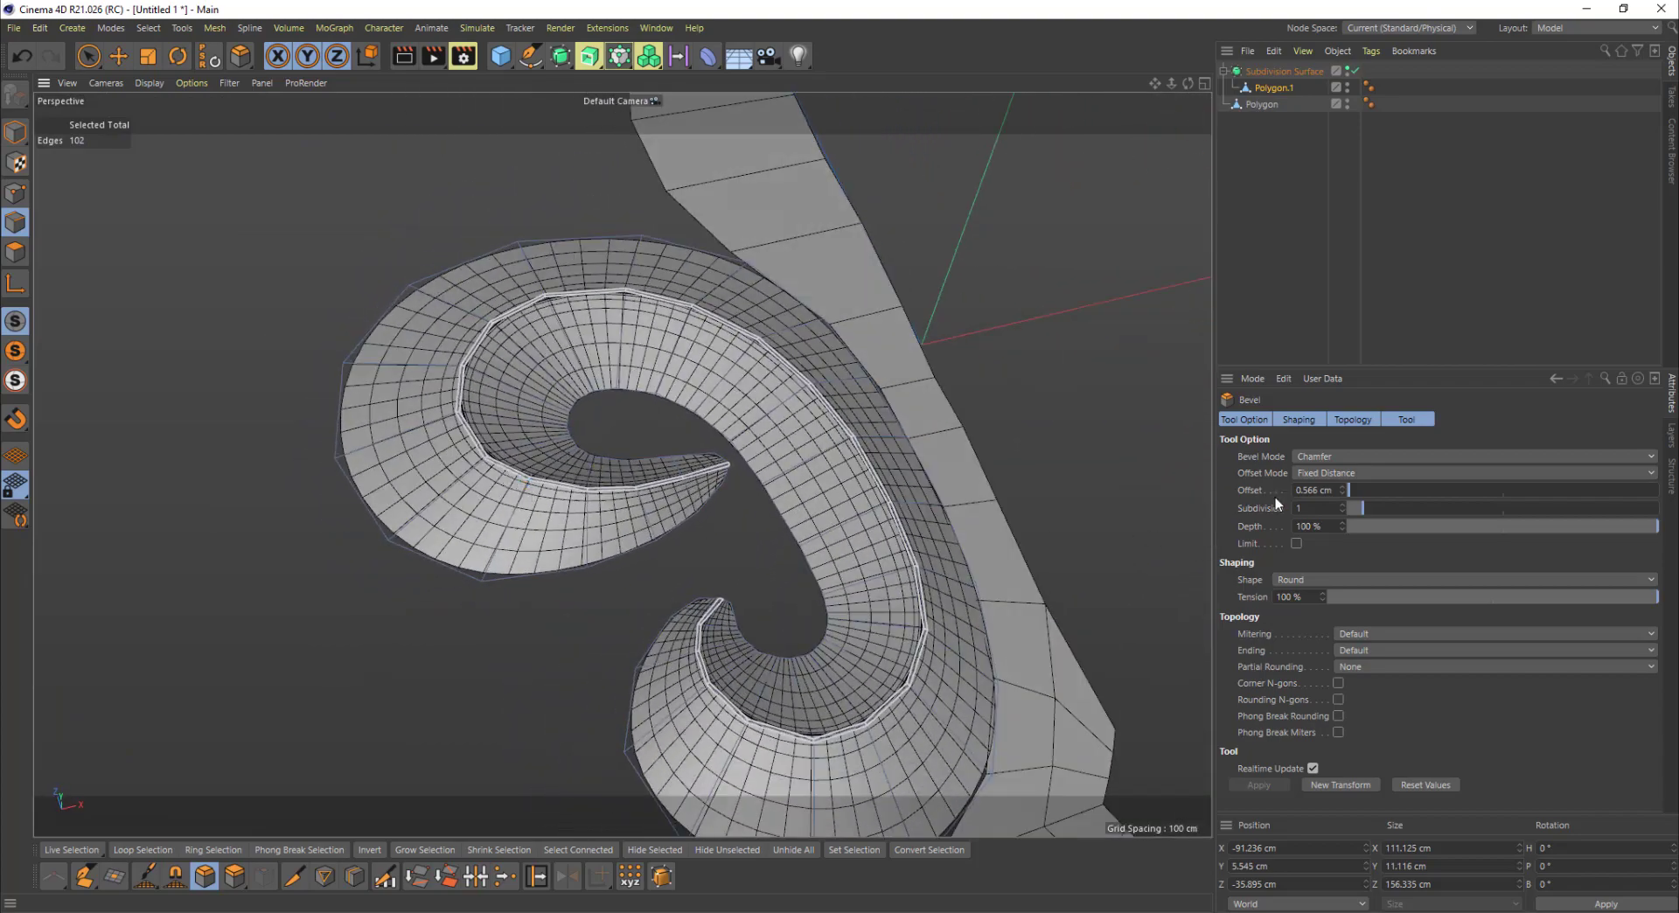
left_click_drag(1348, 489, 1346, 494)
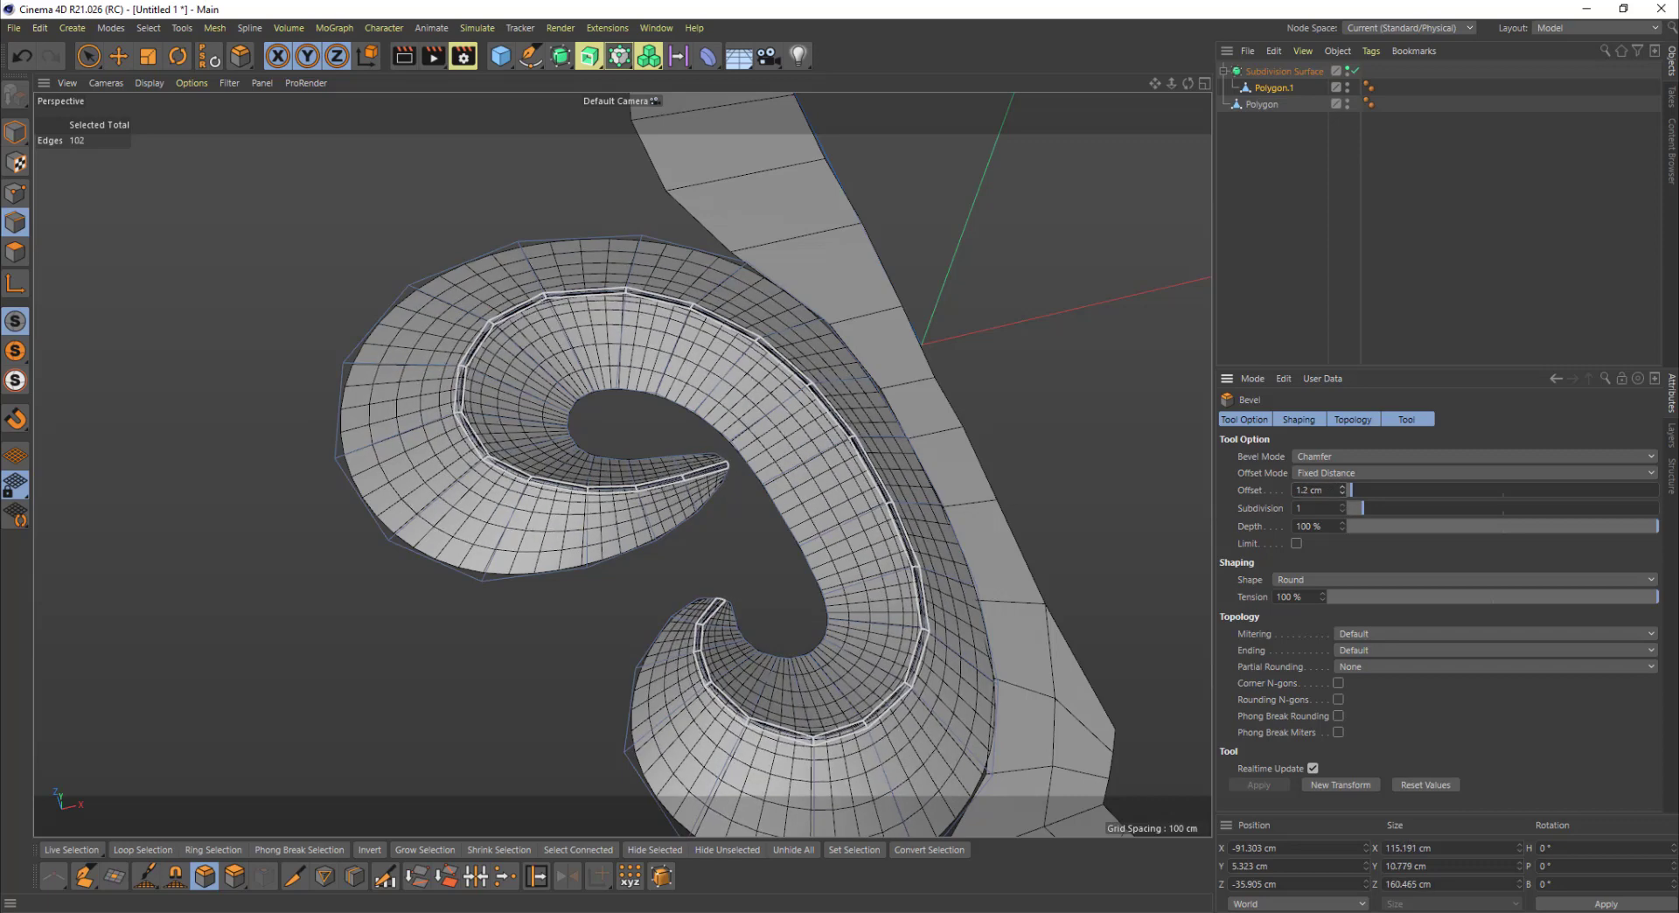
Step: Switch to model mode, preview the bevelled scroll shaded without mesh lines, and restore the line display
left_click(15, 135)
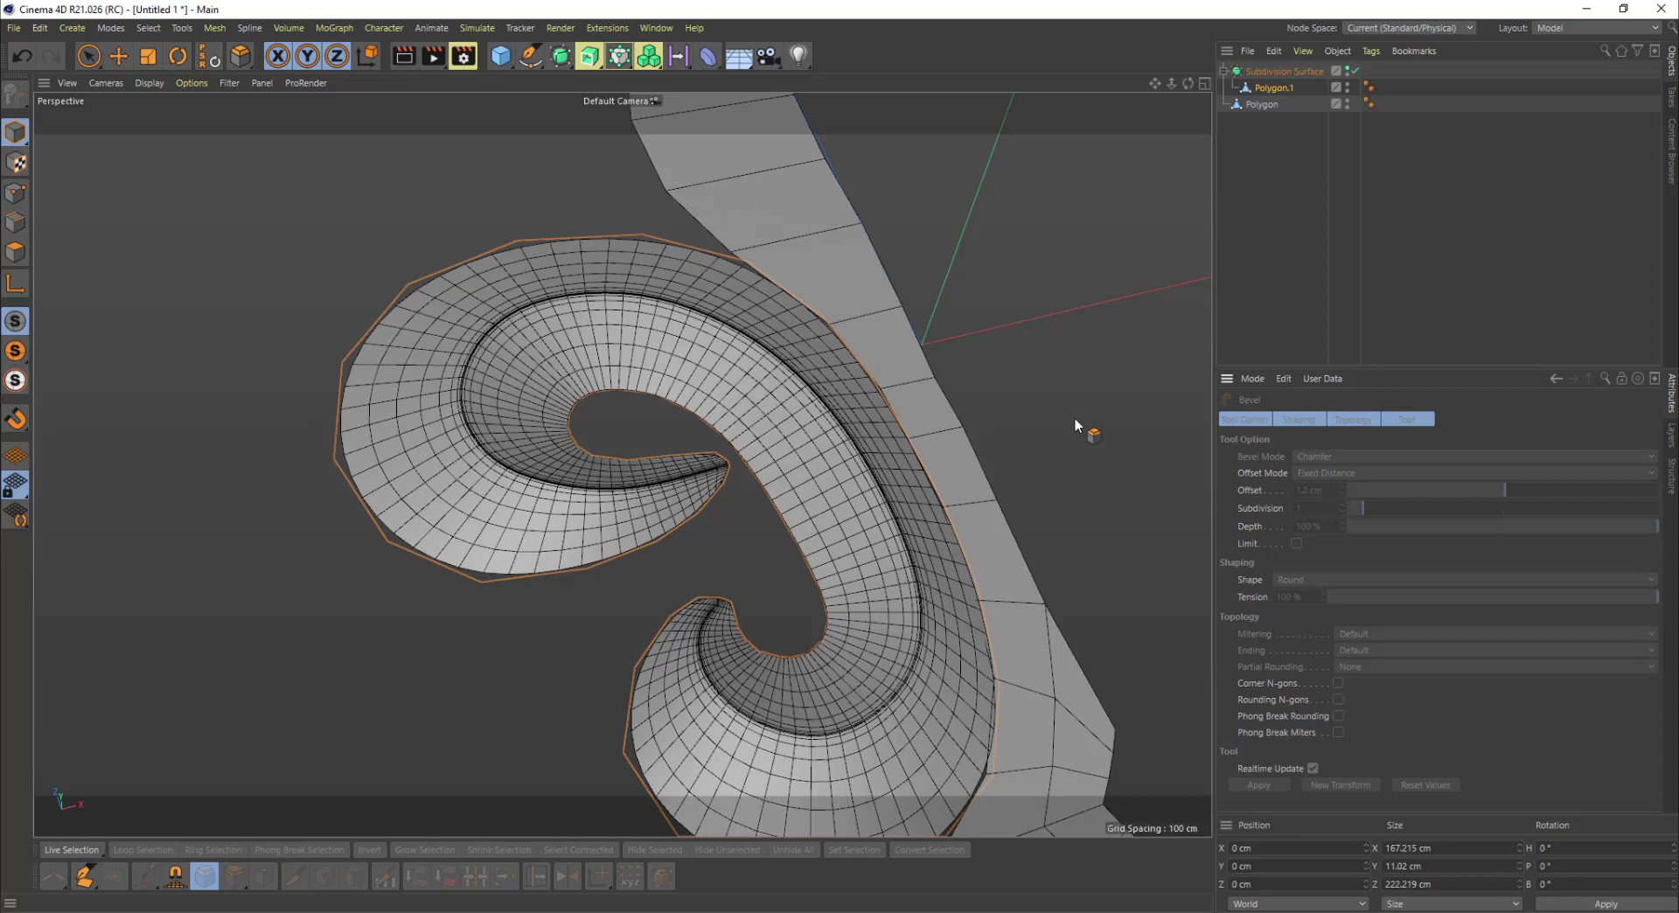
key("n")
key("a")
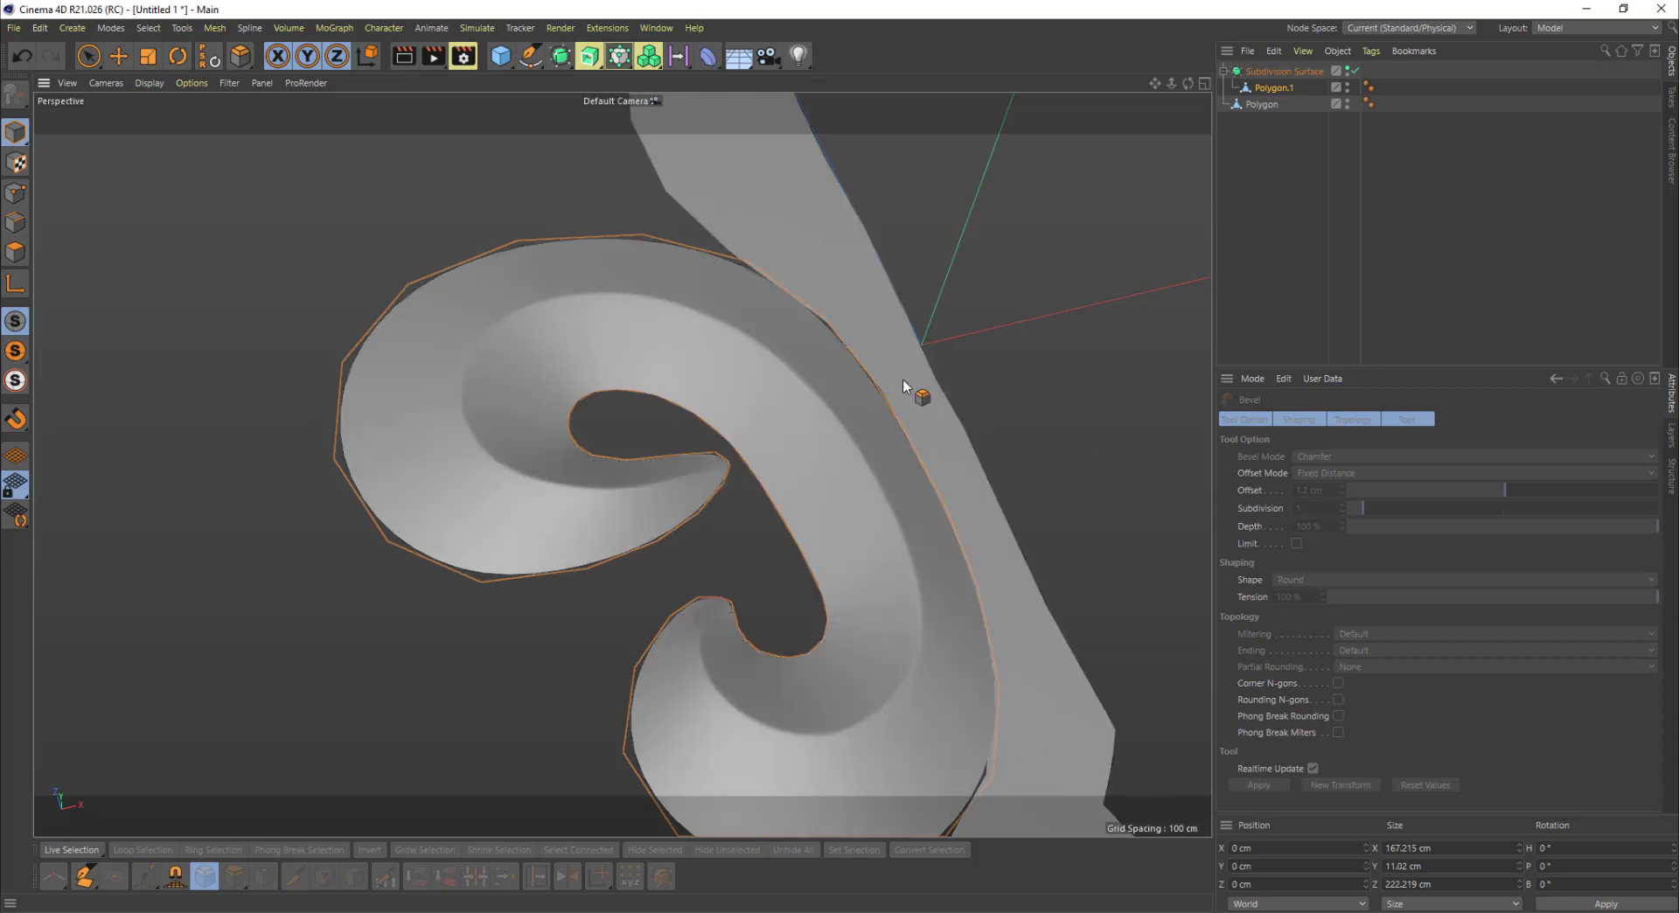
mouse_move(774, 355)
left_mouse_down("alt")
mouse_move(758, 455)
mouse_move(655, 400)
mouse_move(668, 467)
mouse_move(740, 328)
mouse_move(761, 500)
mouse_move(706, 415)
mouse_move(726, 460)
mouse_move(727, 404)
mouse_move(736, 500)
mouse_move(824, 545)
left_mouse_up("alt")
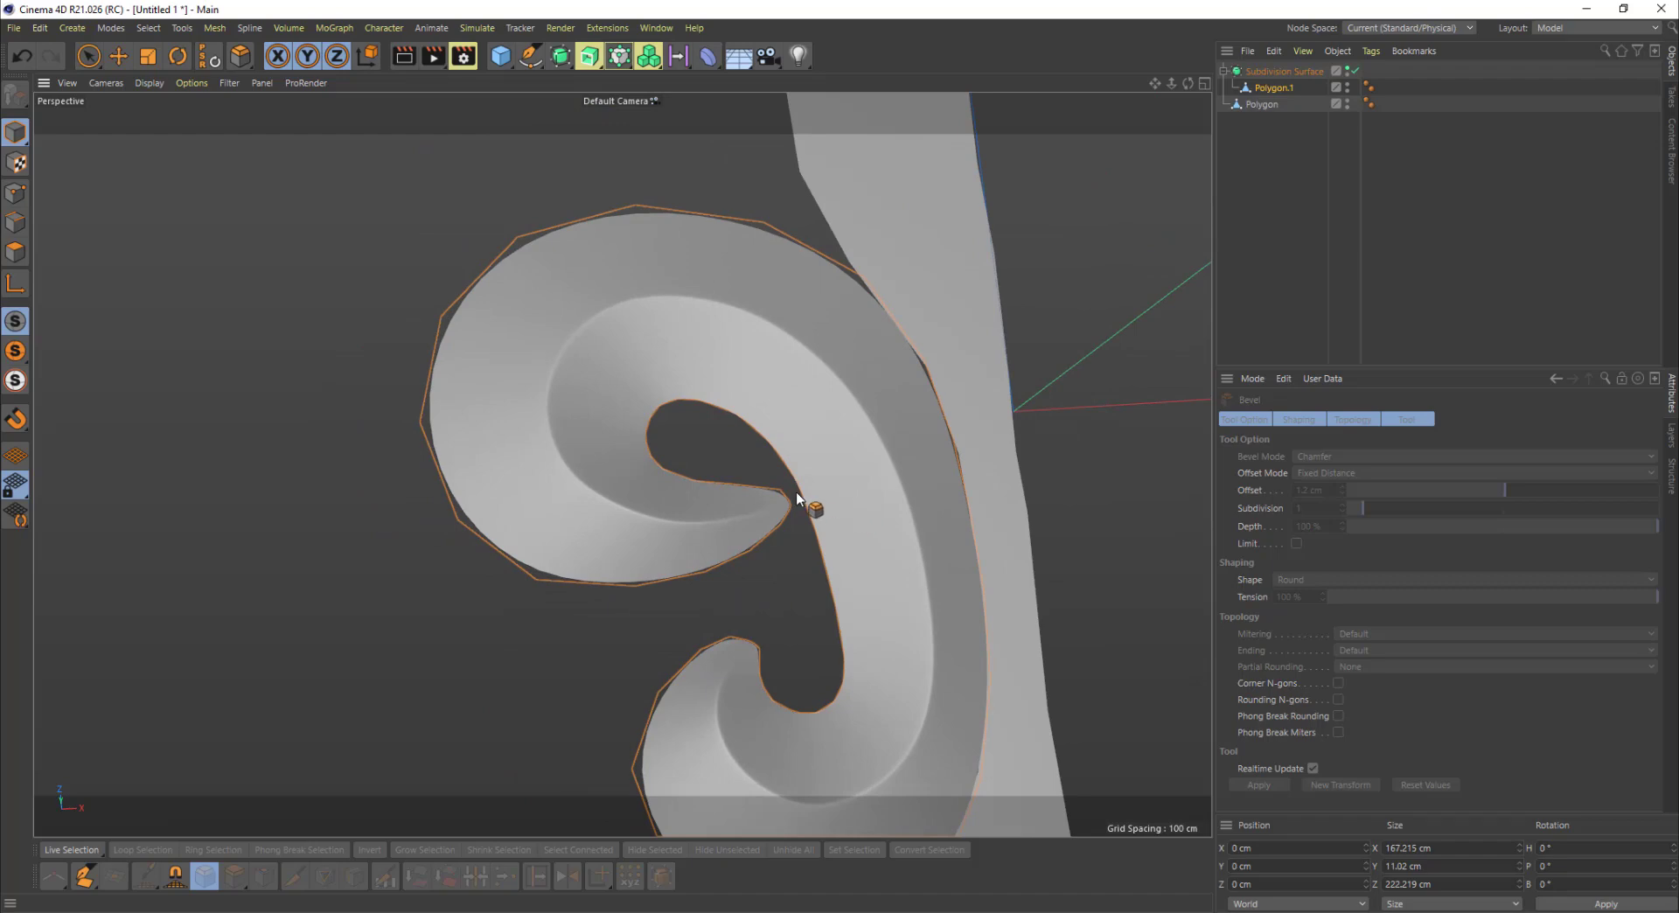
key("n")
key("b")
Step: Raise the scroll's Subdivision Surface object about 5.7 cm along the Y axis
mouse_move(800, 495)
left_mouse_down("alt")
mouse_move(787, 406)
mouse_move(818, 505)
mouse_move(846, 385)
left_mouse_up("alt")
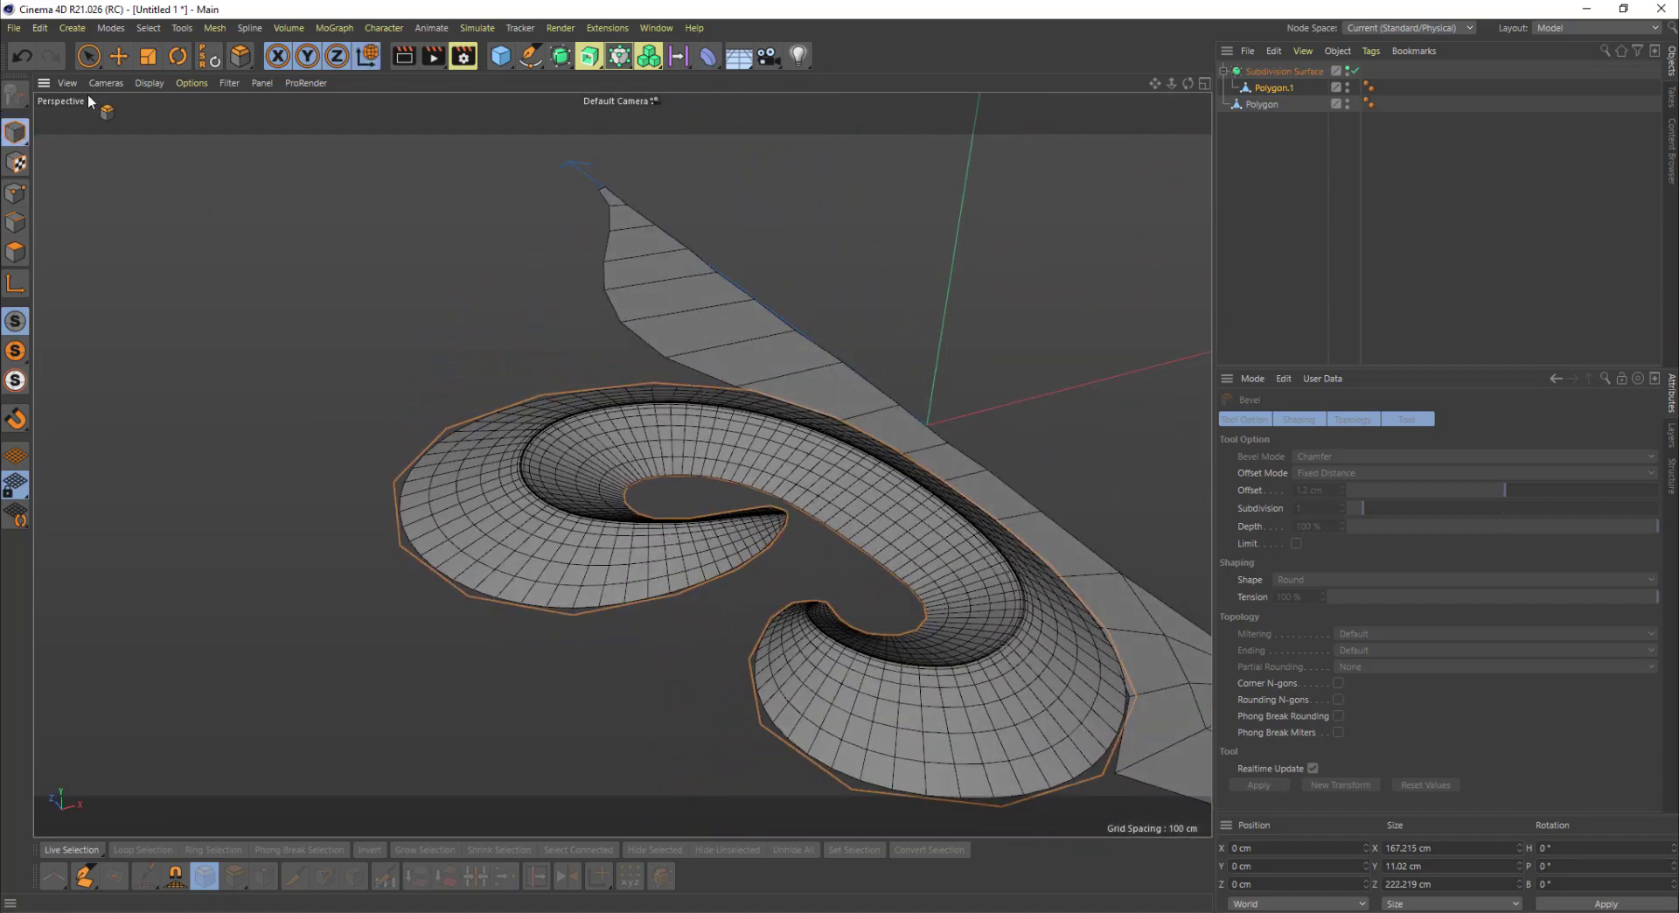
left_click(119, 56)
left_click_drag(841, 549, 903, 501, "alt")
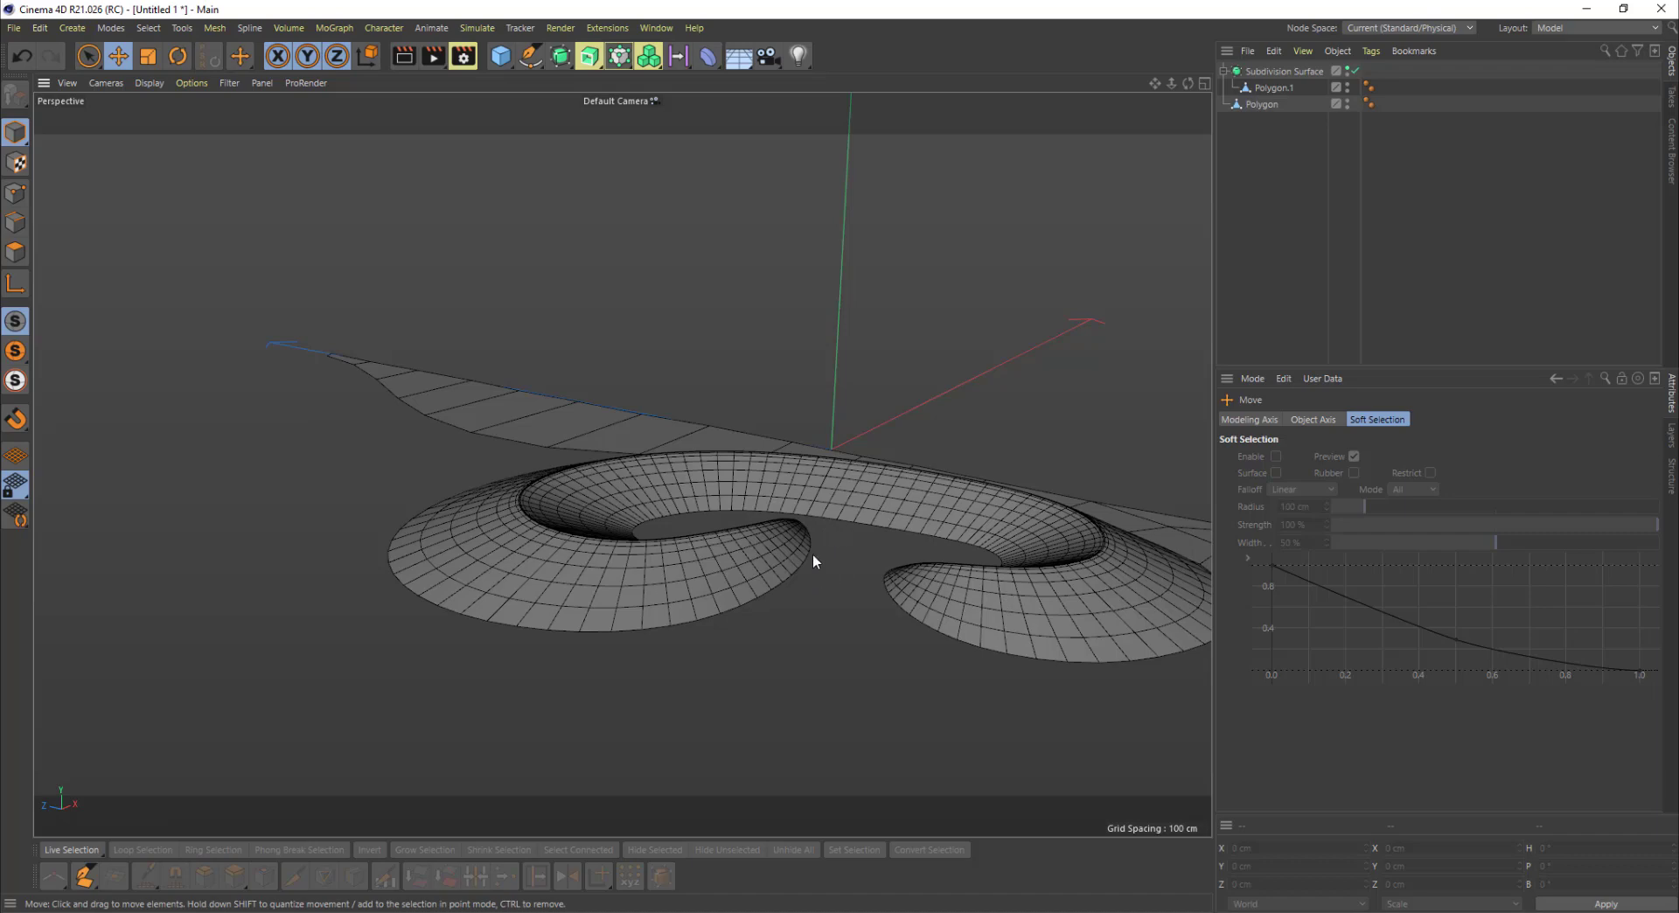
left_click_drag(811, 555, 838, 486, "alt")
left_click(838, 485)
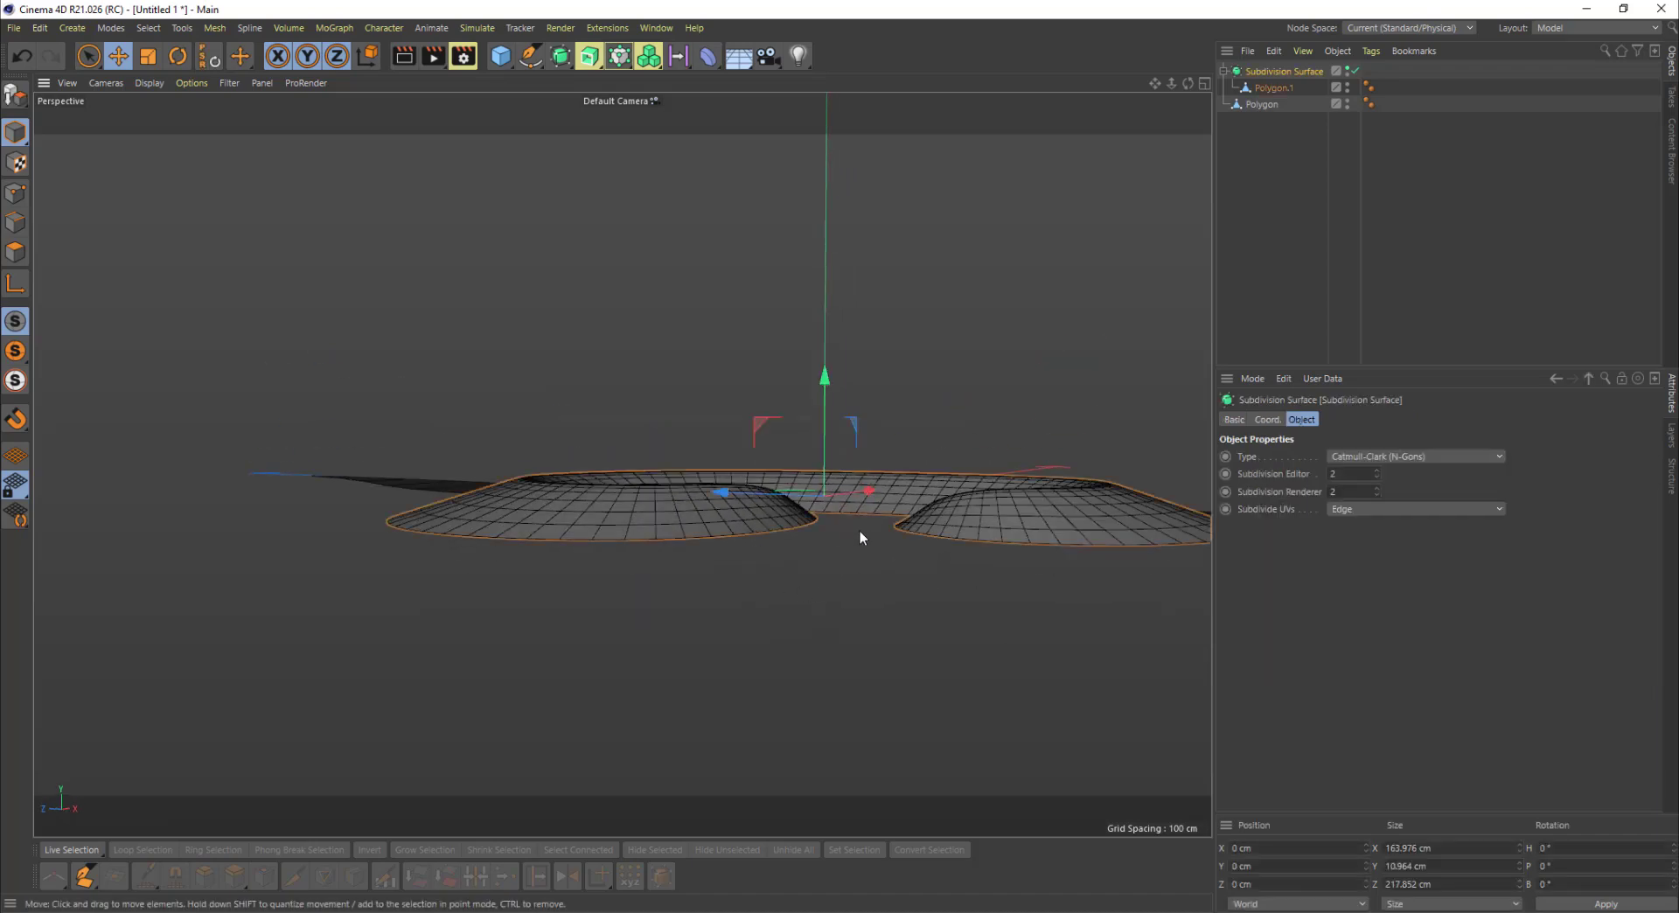
left_click_drag(726, 490, 755, 516, "alt")
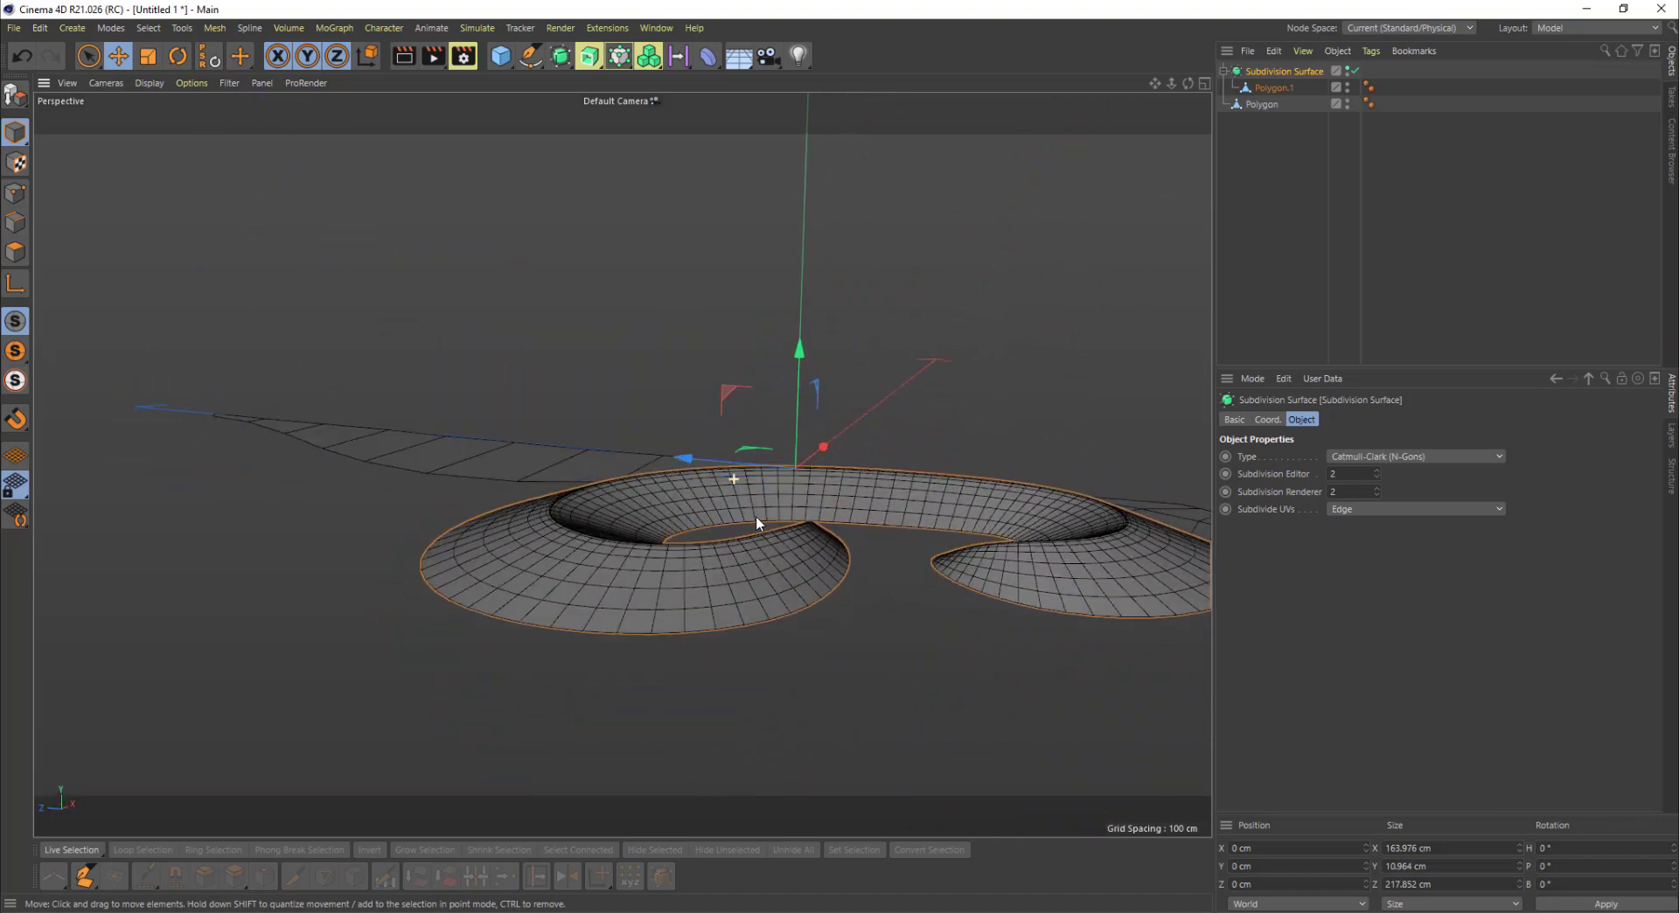
left_click_drag(795, 408, 825, 459, "alt")
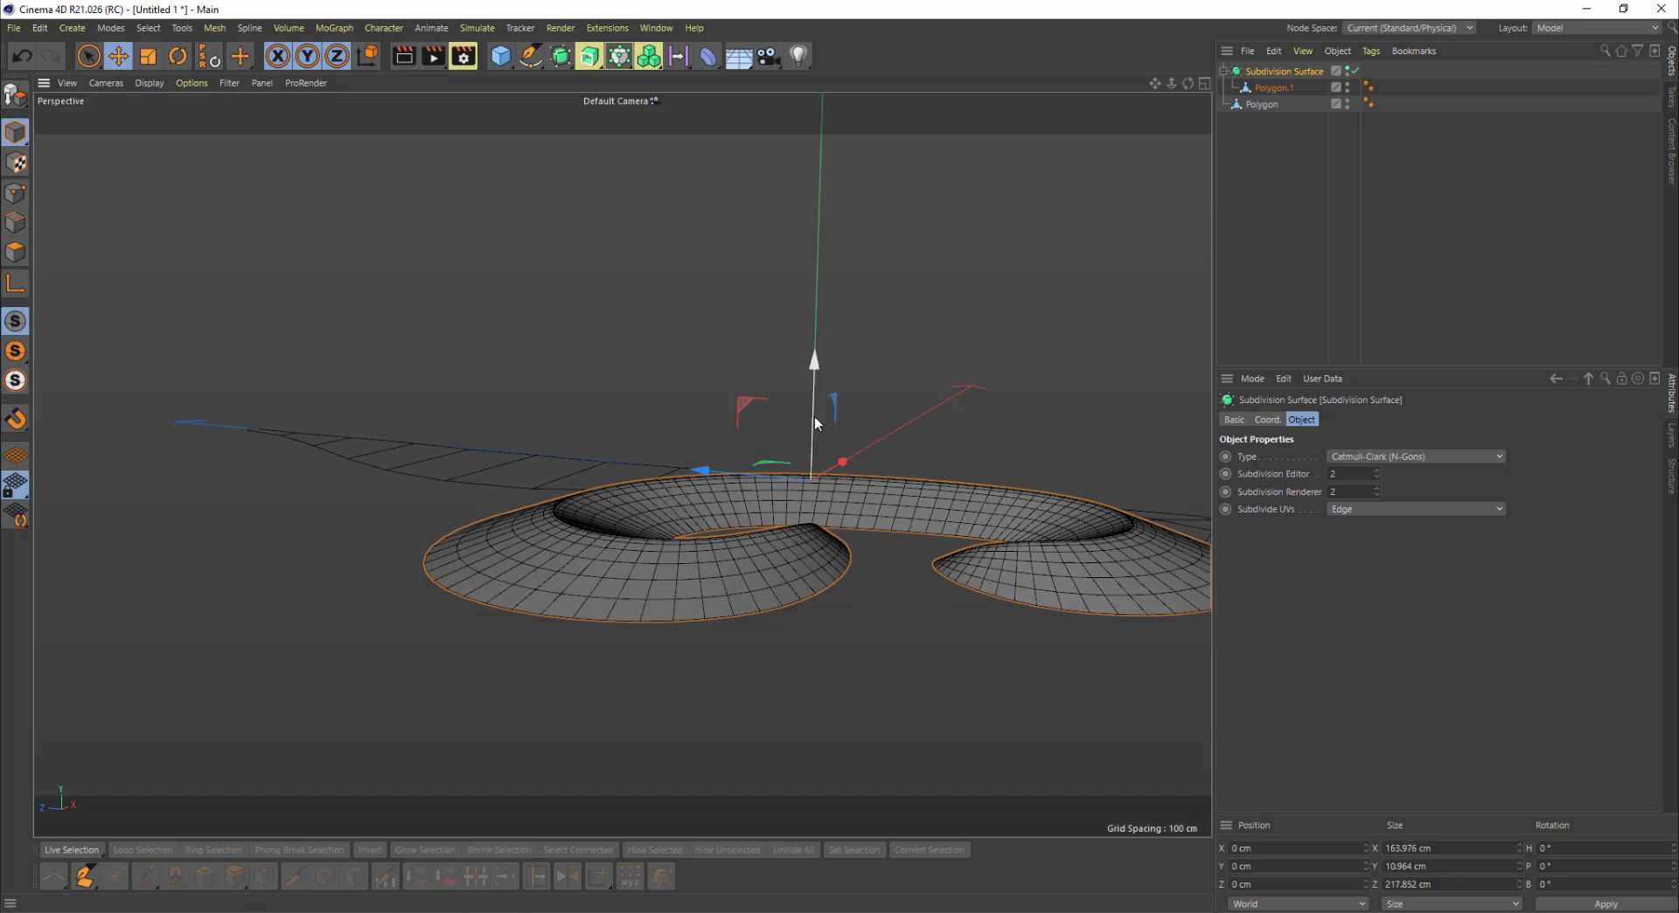
left_click_drag(814, 415, 808, 401)
left_click_drag(825, 489, 875, 548, "alt")
Step: Select the scroll object Polygon.1 under the Subdivision Surface for editing in edge mode
left_click(14, 225)
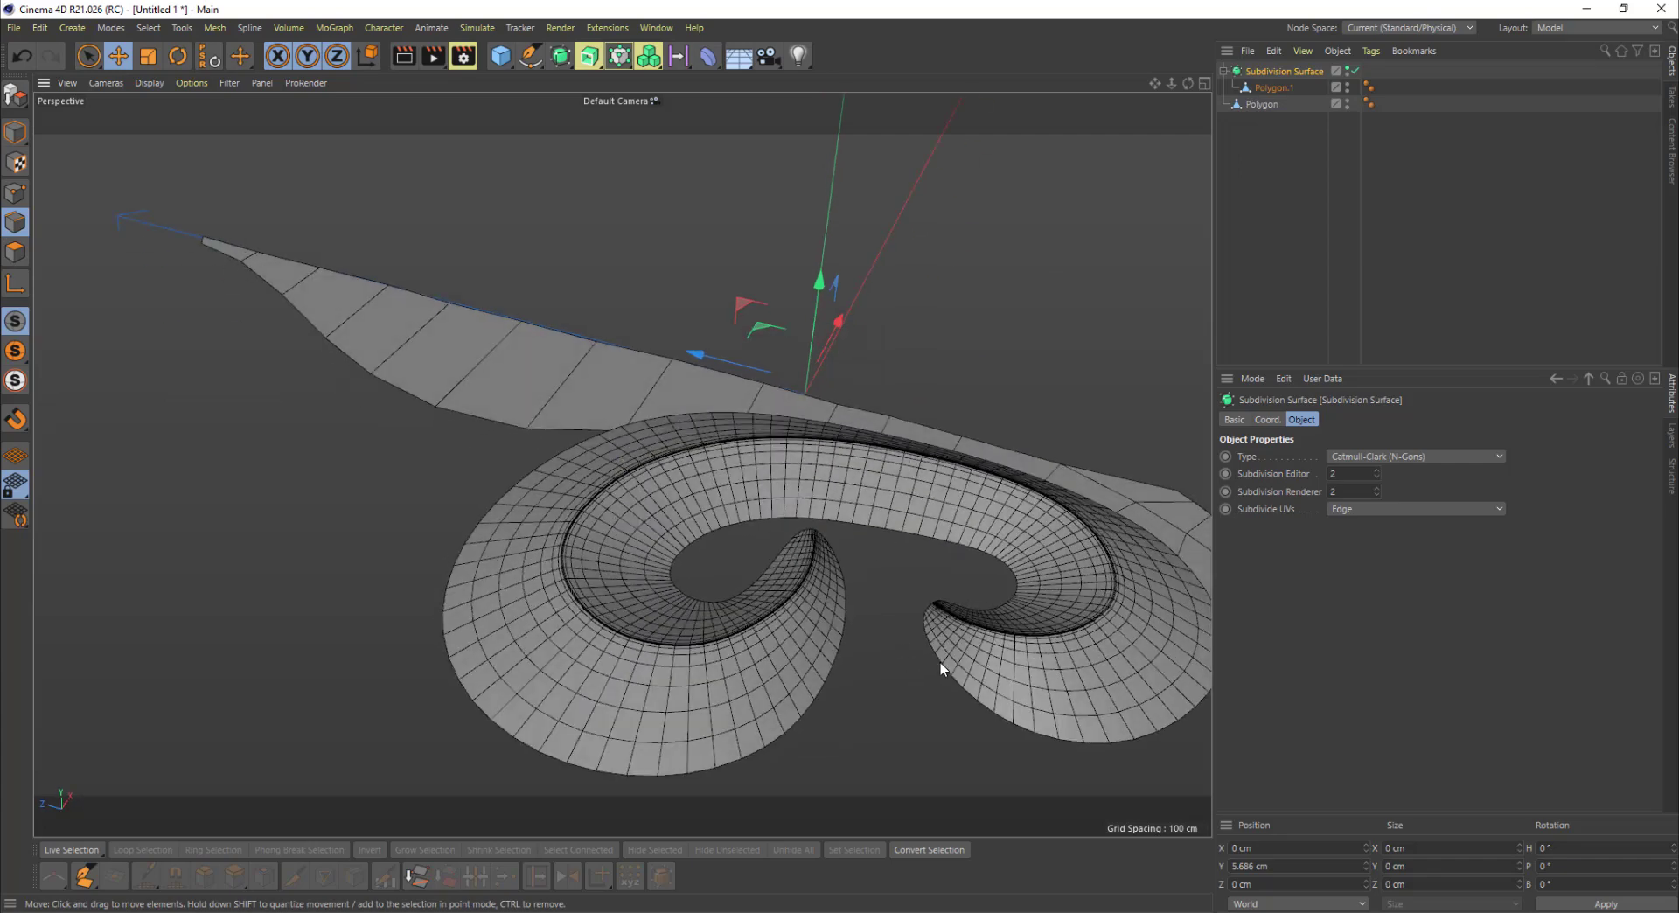
left_click(1273, 87)
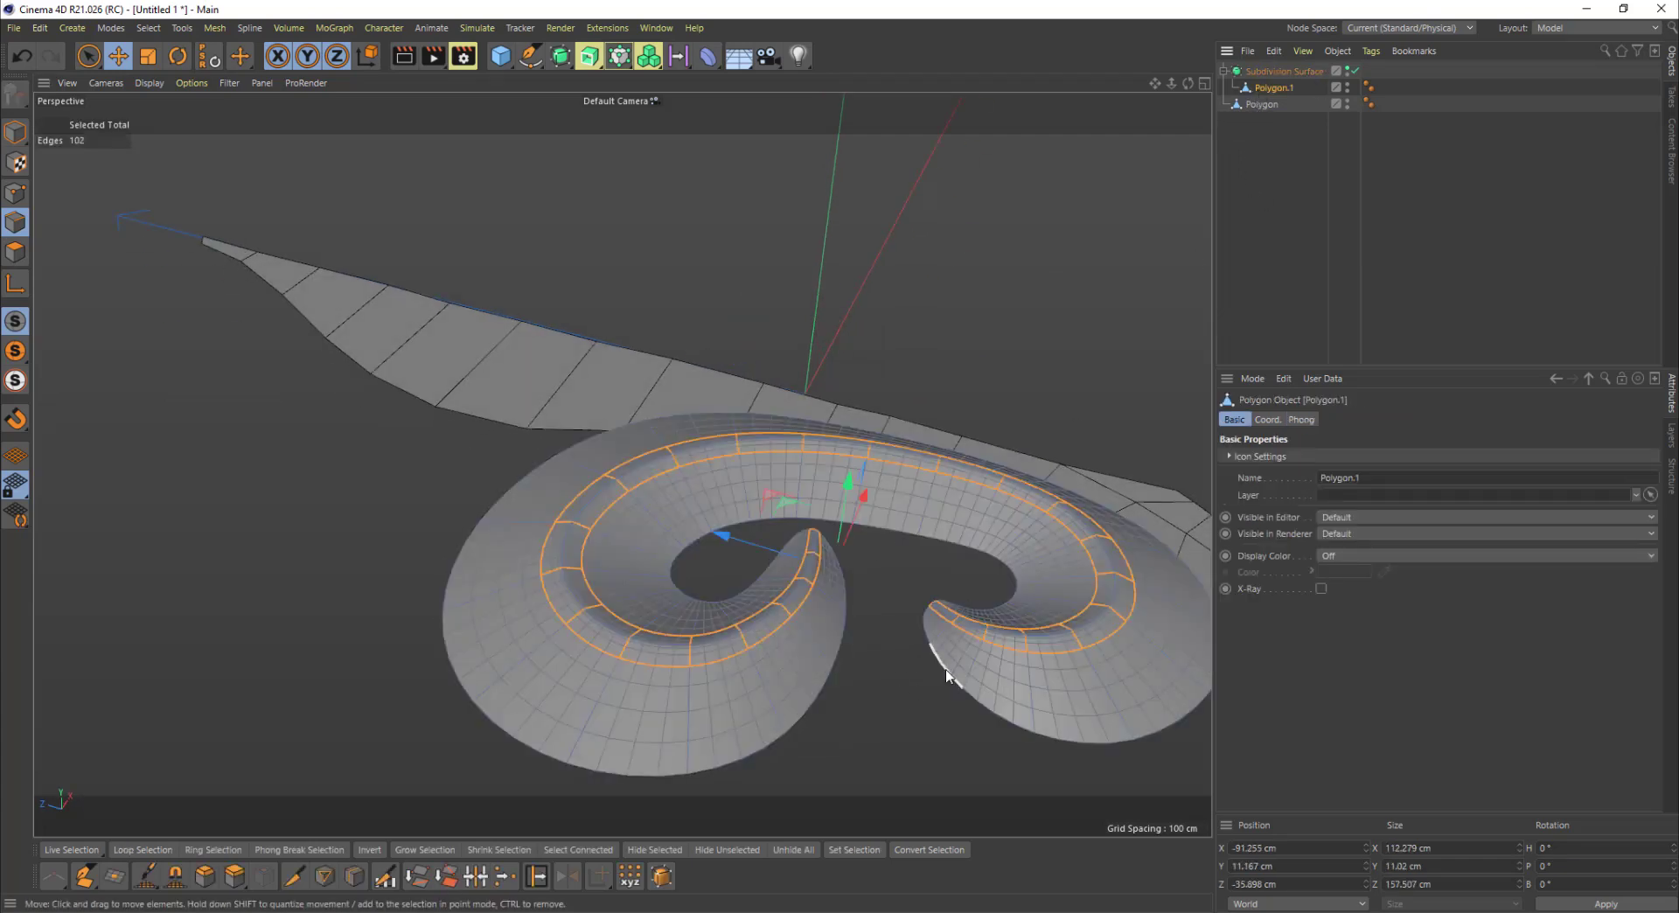
left_click_drag(946, 669, 920, 608, "alt")
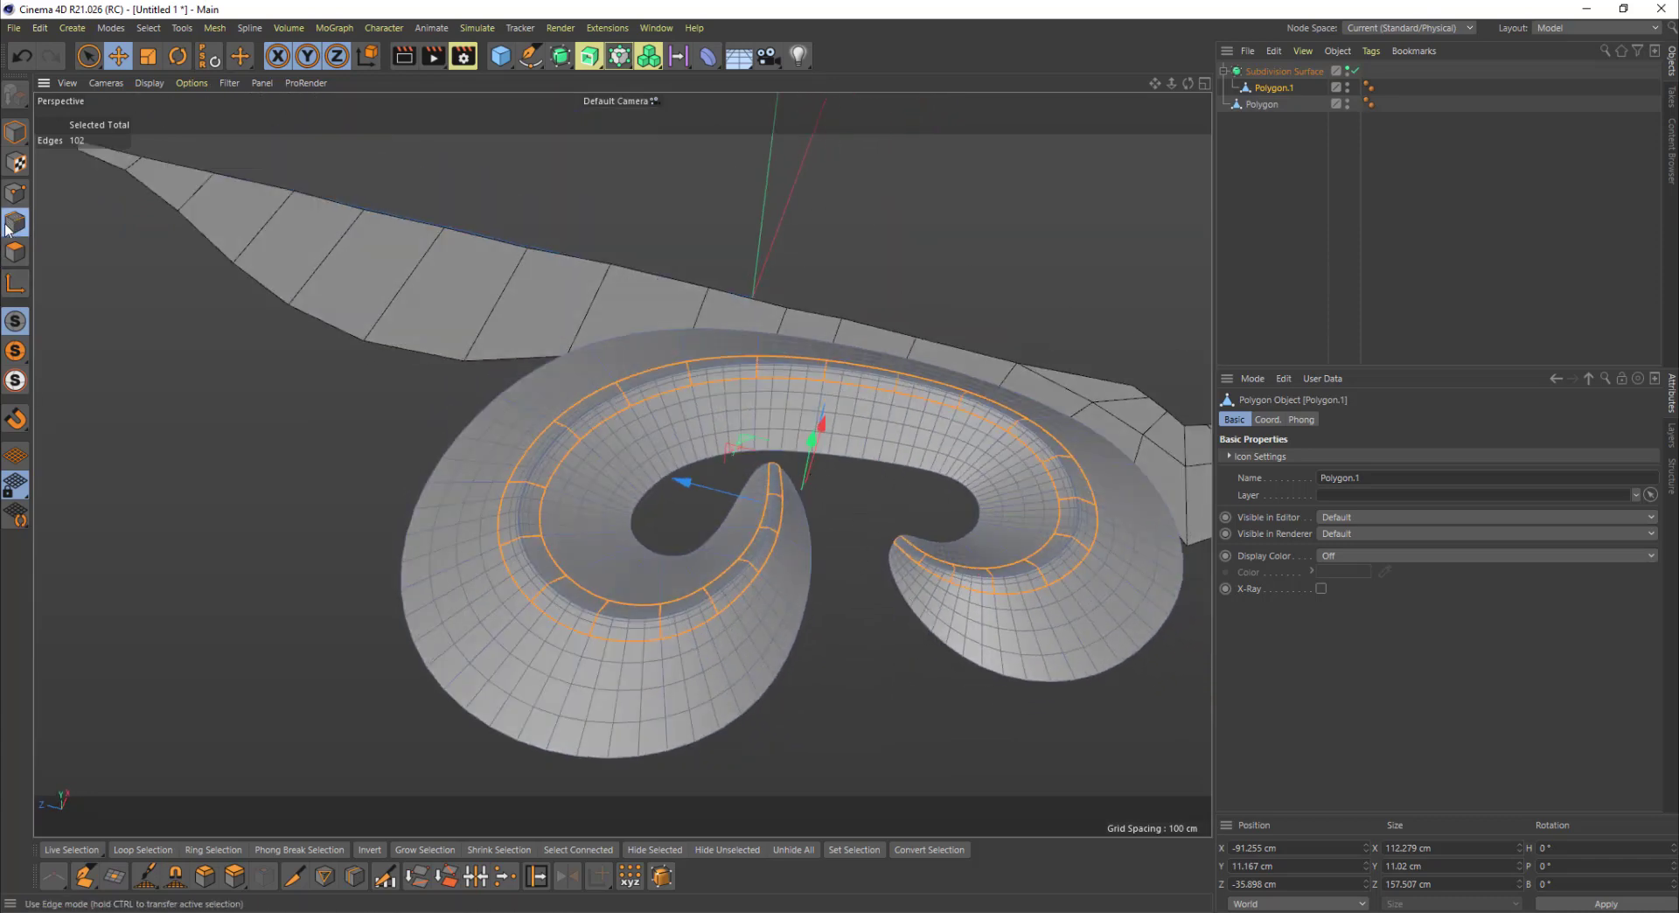
Step: Try selecting the scroll's whole border by combining its outer, inner and tip edges, and clear the selection
double_click(916, 613)
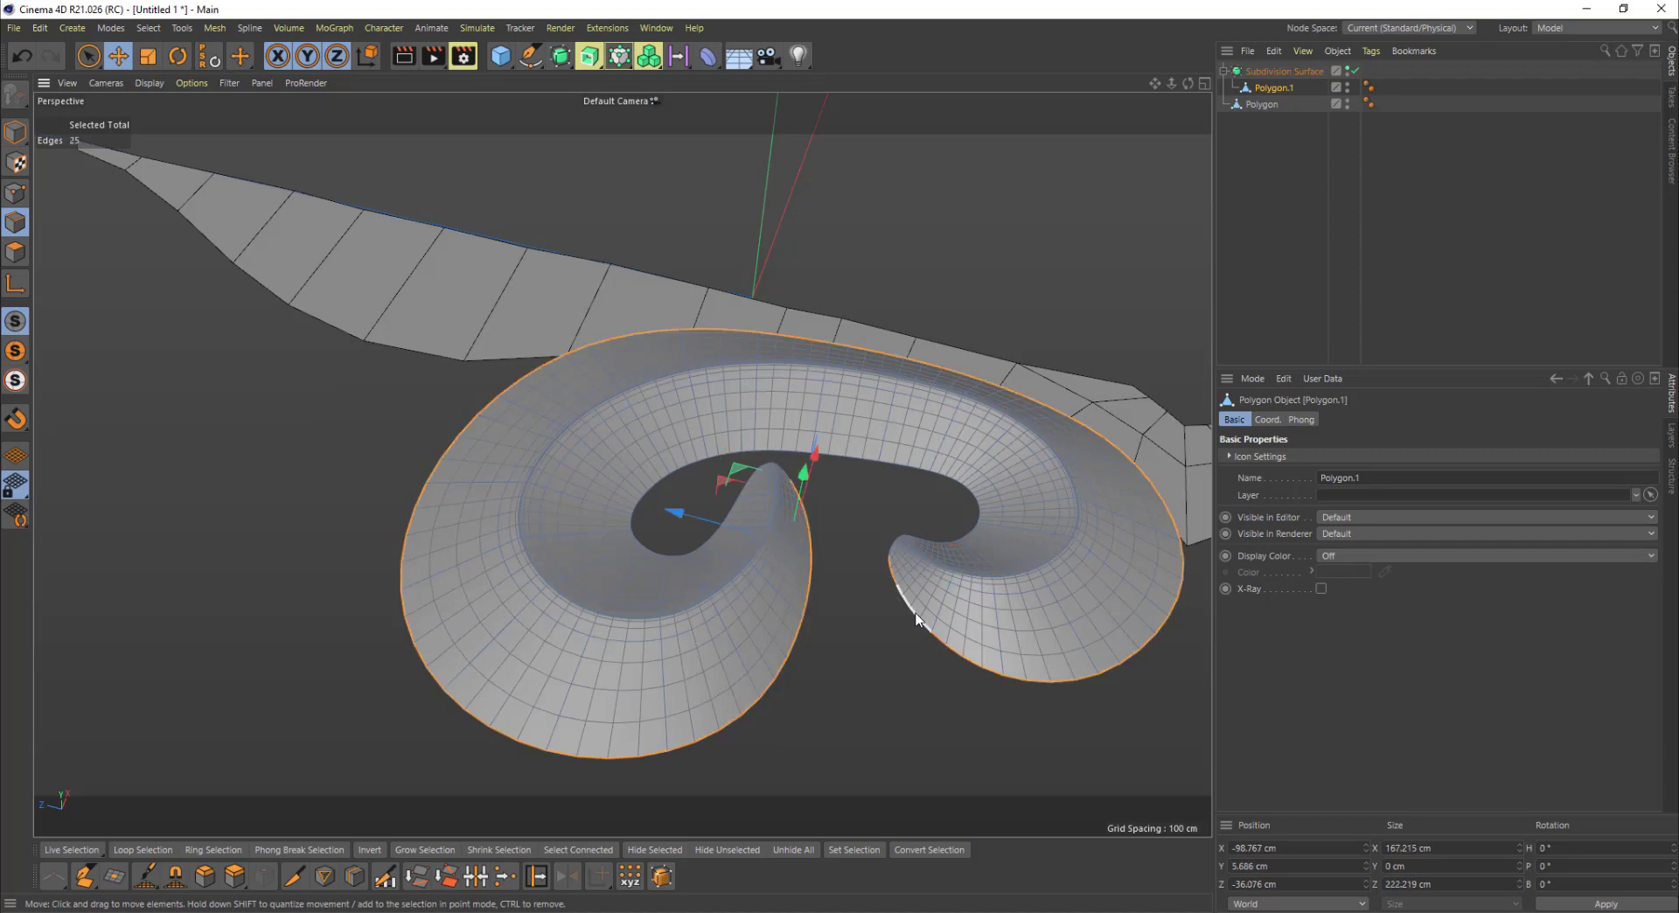
left_click_drag(916, 616, 871, 607, "alt")
scroll(816, 499, "up", 5)
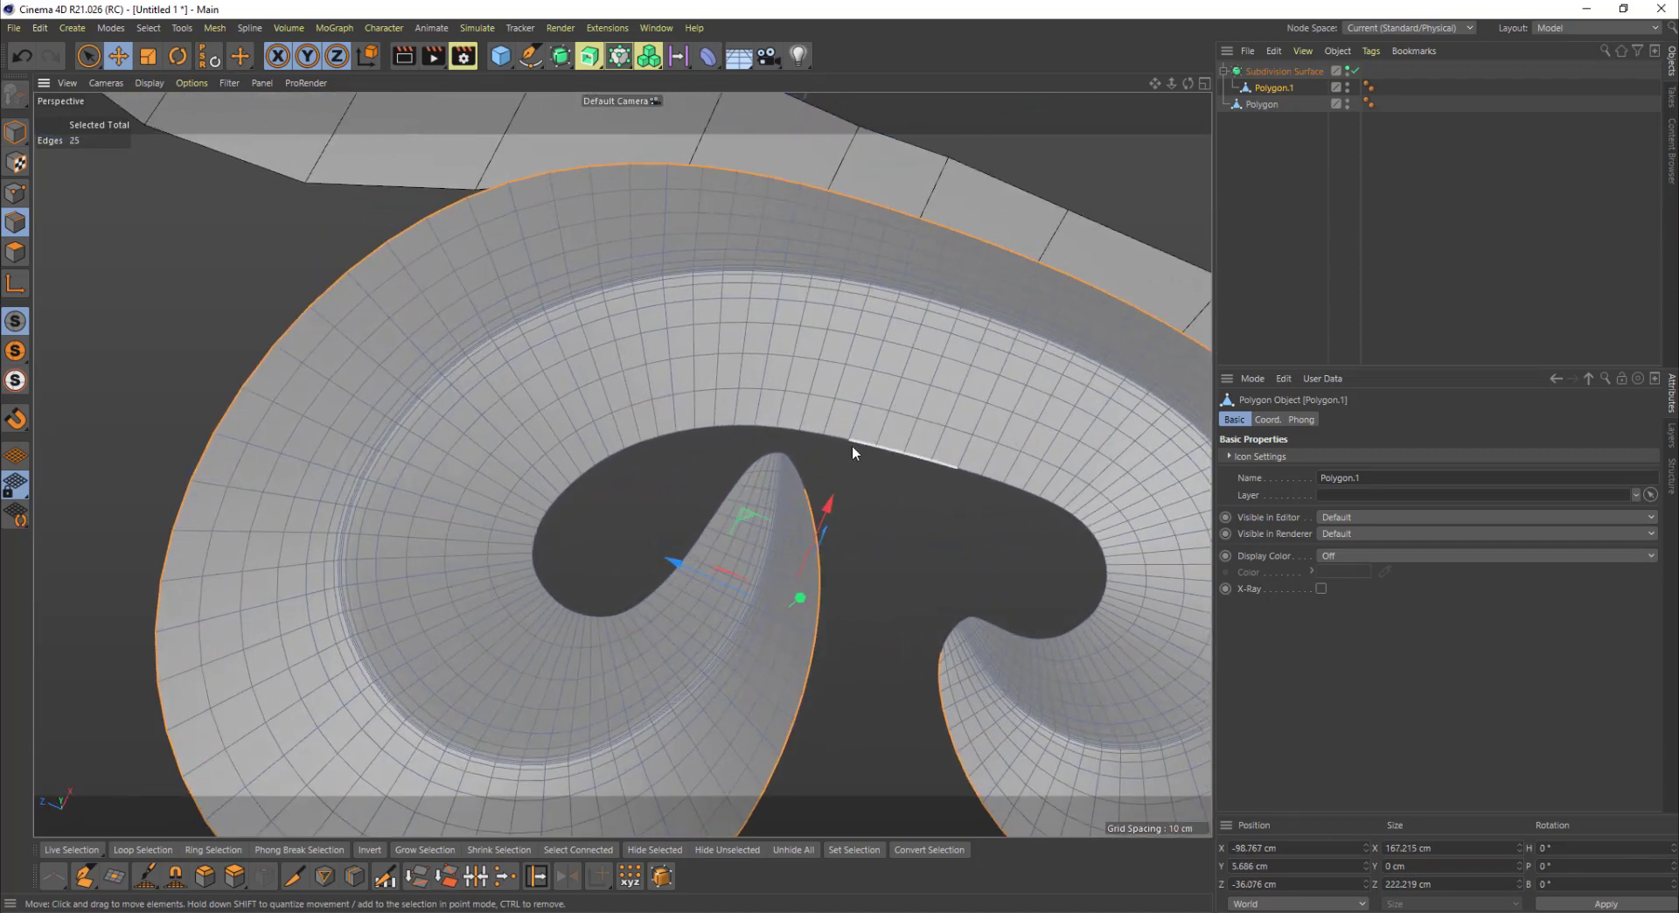
double_click(854, 444, "shift")
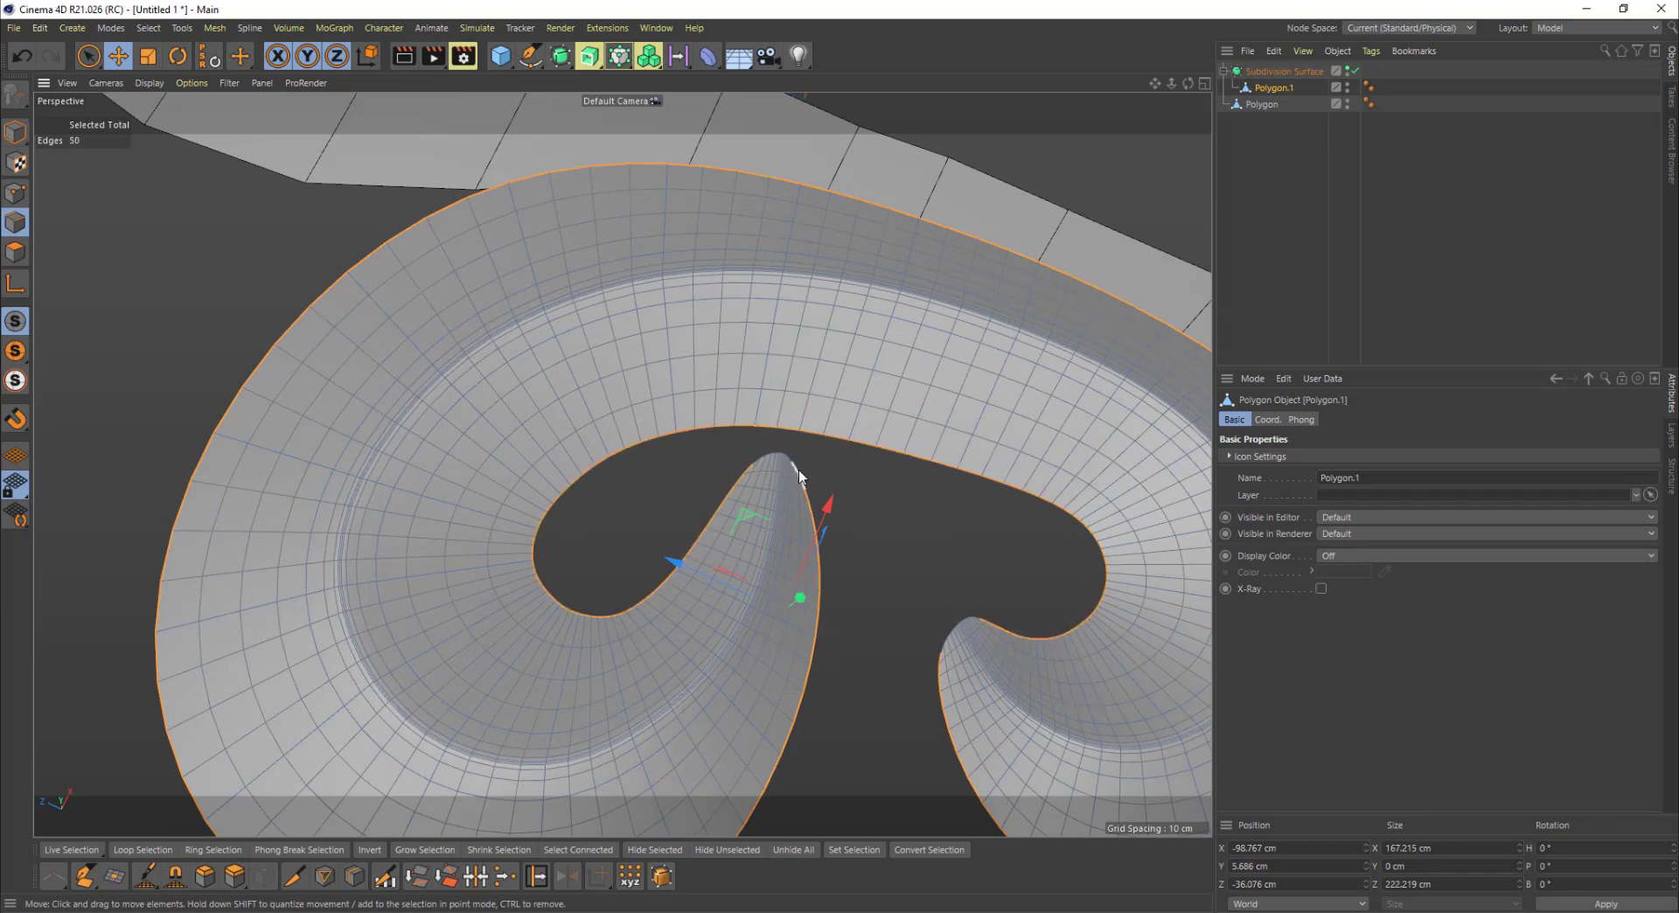
double_click(946, 631, "shift")
middle_click_drag(1032, 553, 845, 400, "alt")
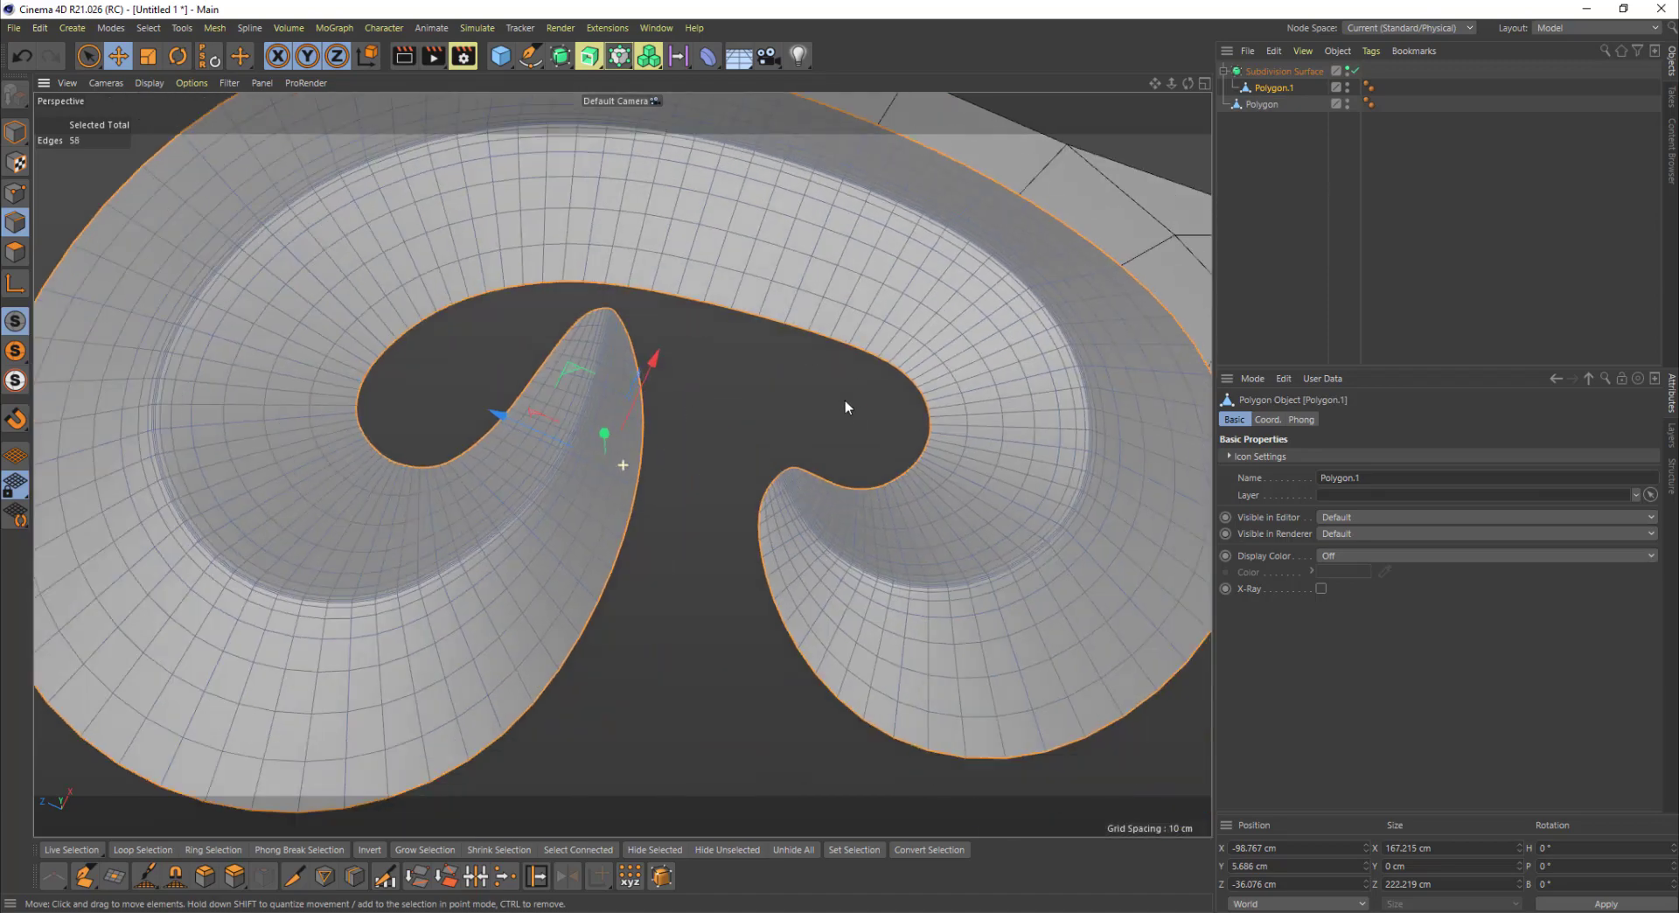
mouse_move(807, 468)
left_mouse_down("alt")
mouse_move(782, 331)
mouse_move(771, 492)
mouse_move(785, 416)
mouse_move(803, 490)
left_mouse_up("alt")
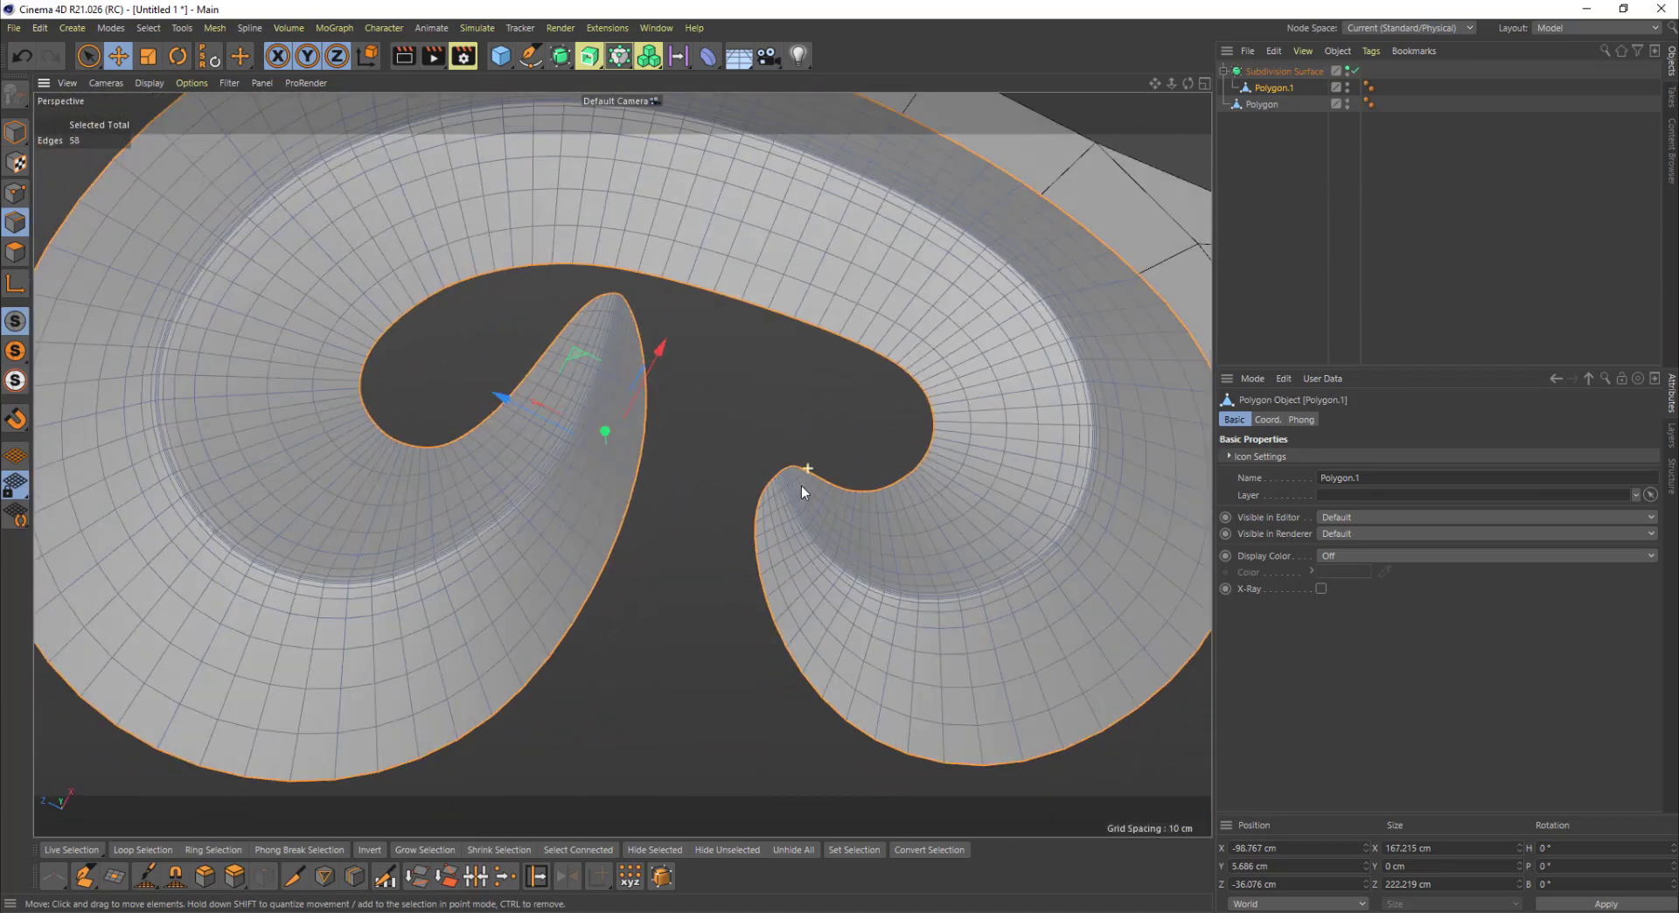
middle_click_drag(764, 390, 793, 523, "alt")
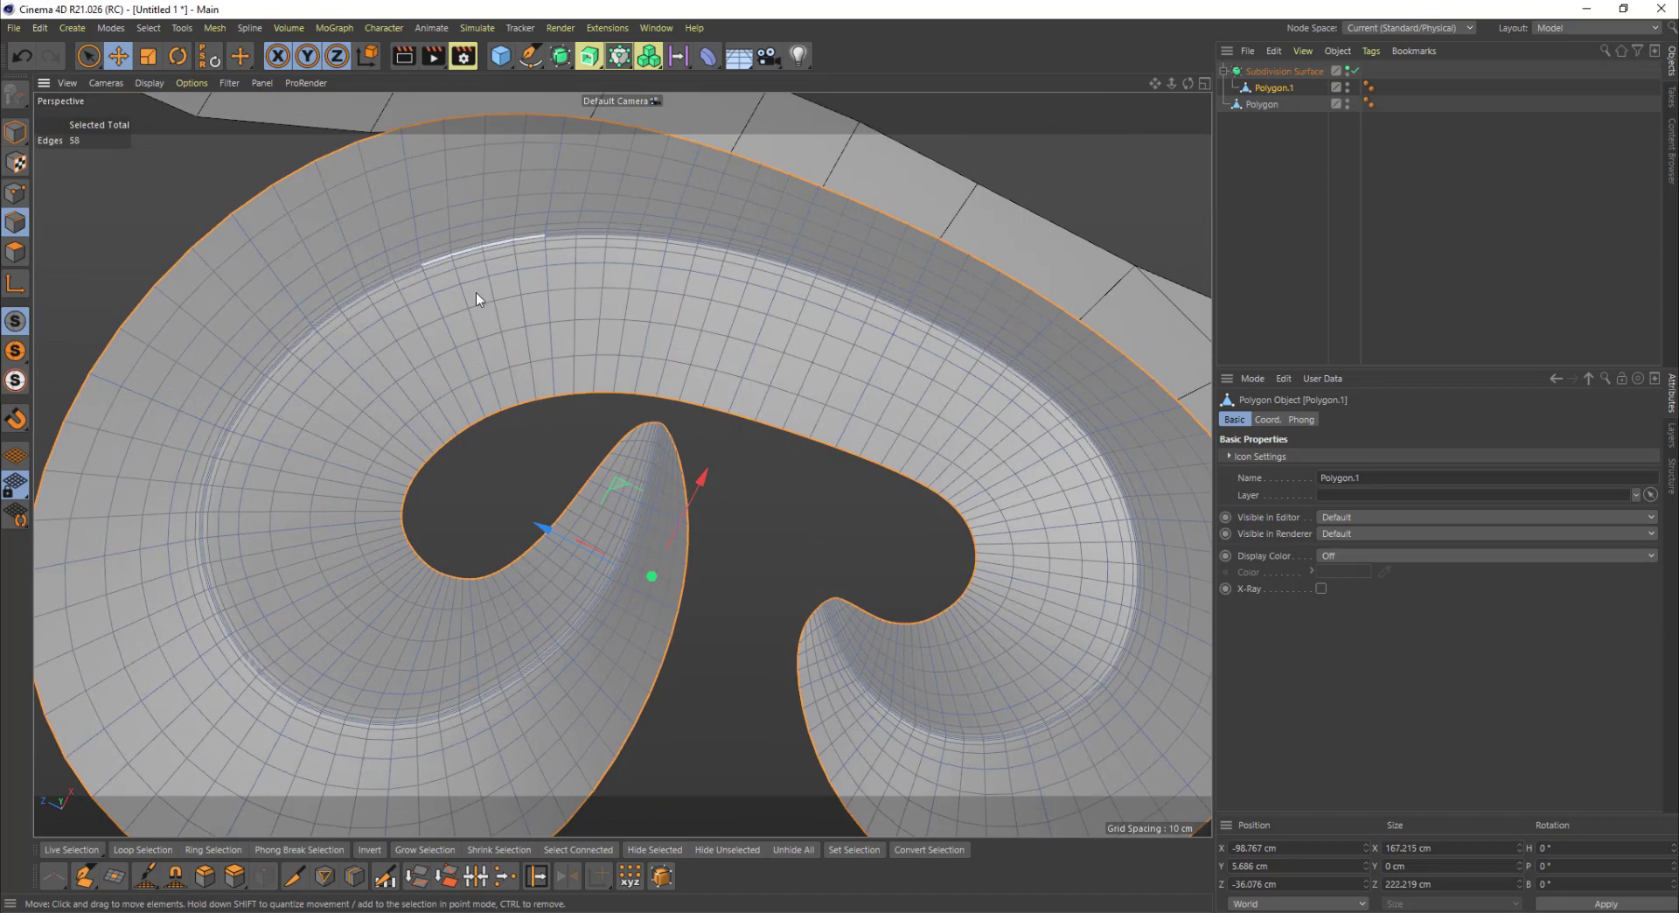
left_click(805, 495)
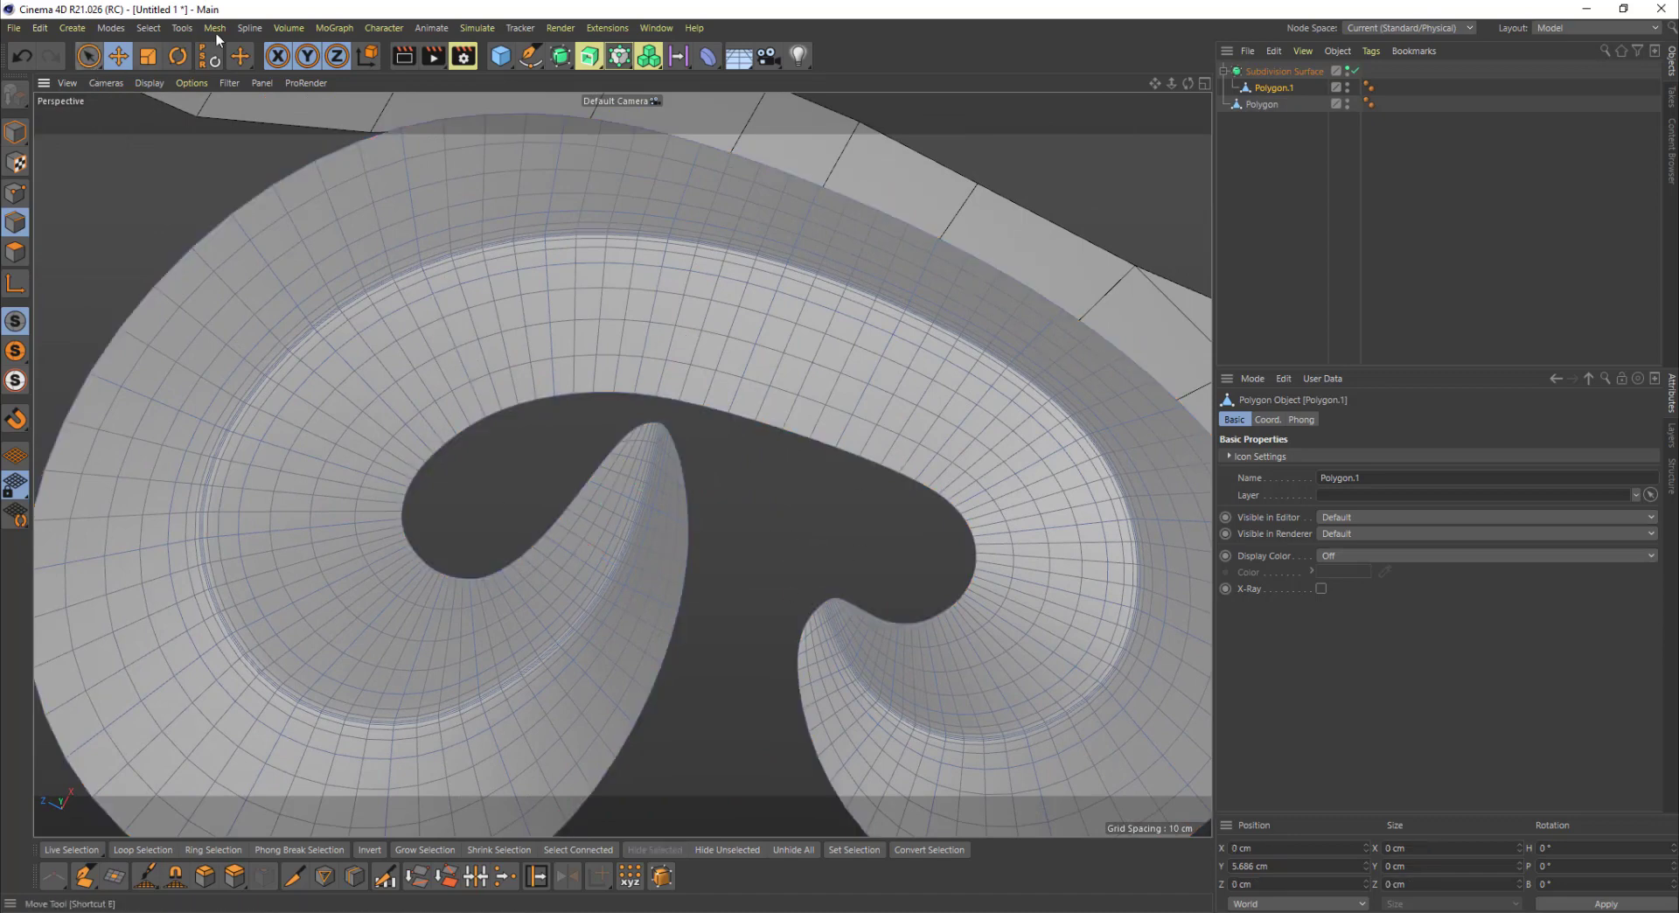
Step: Select all of the scroll's polygons and use Outline Selection to select its complete border edges
left_click(136, 33)
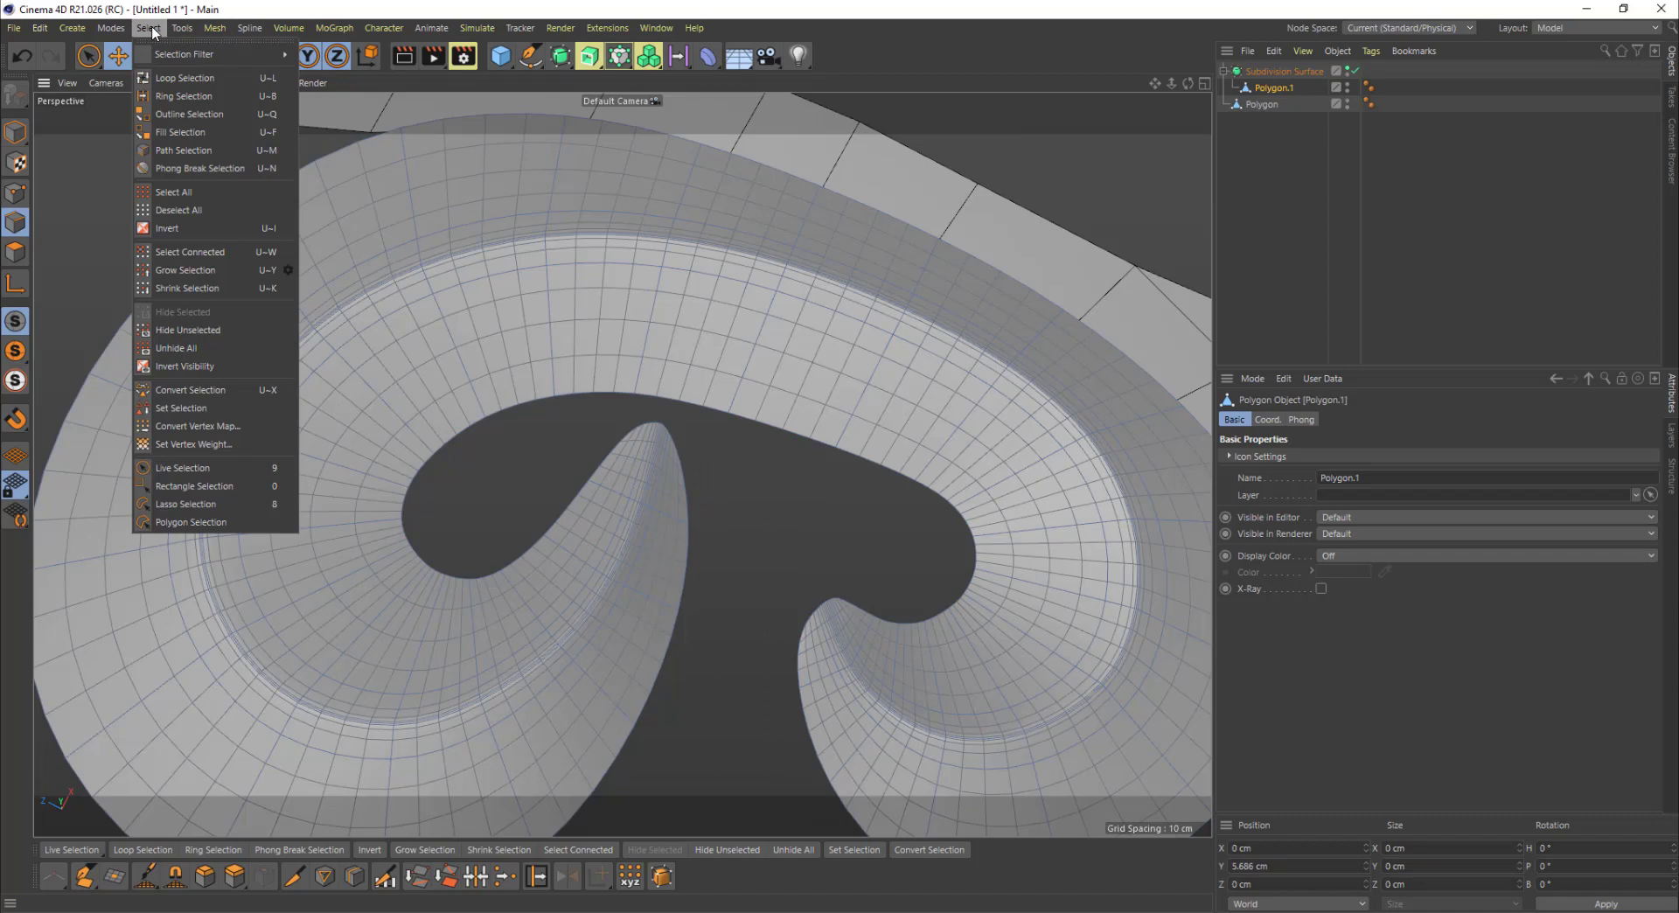
left_click(185, 117)
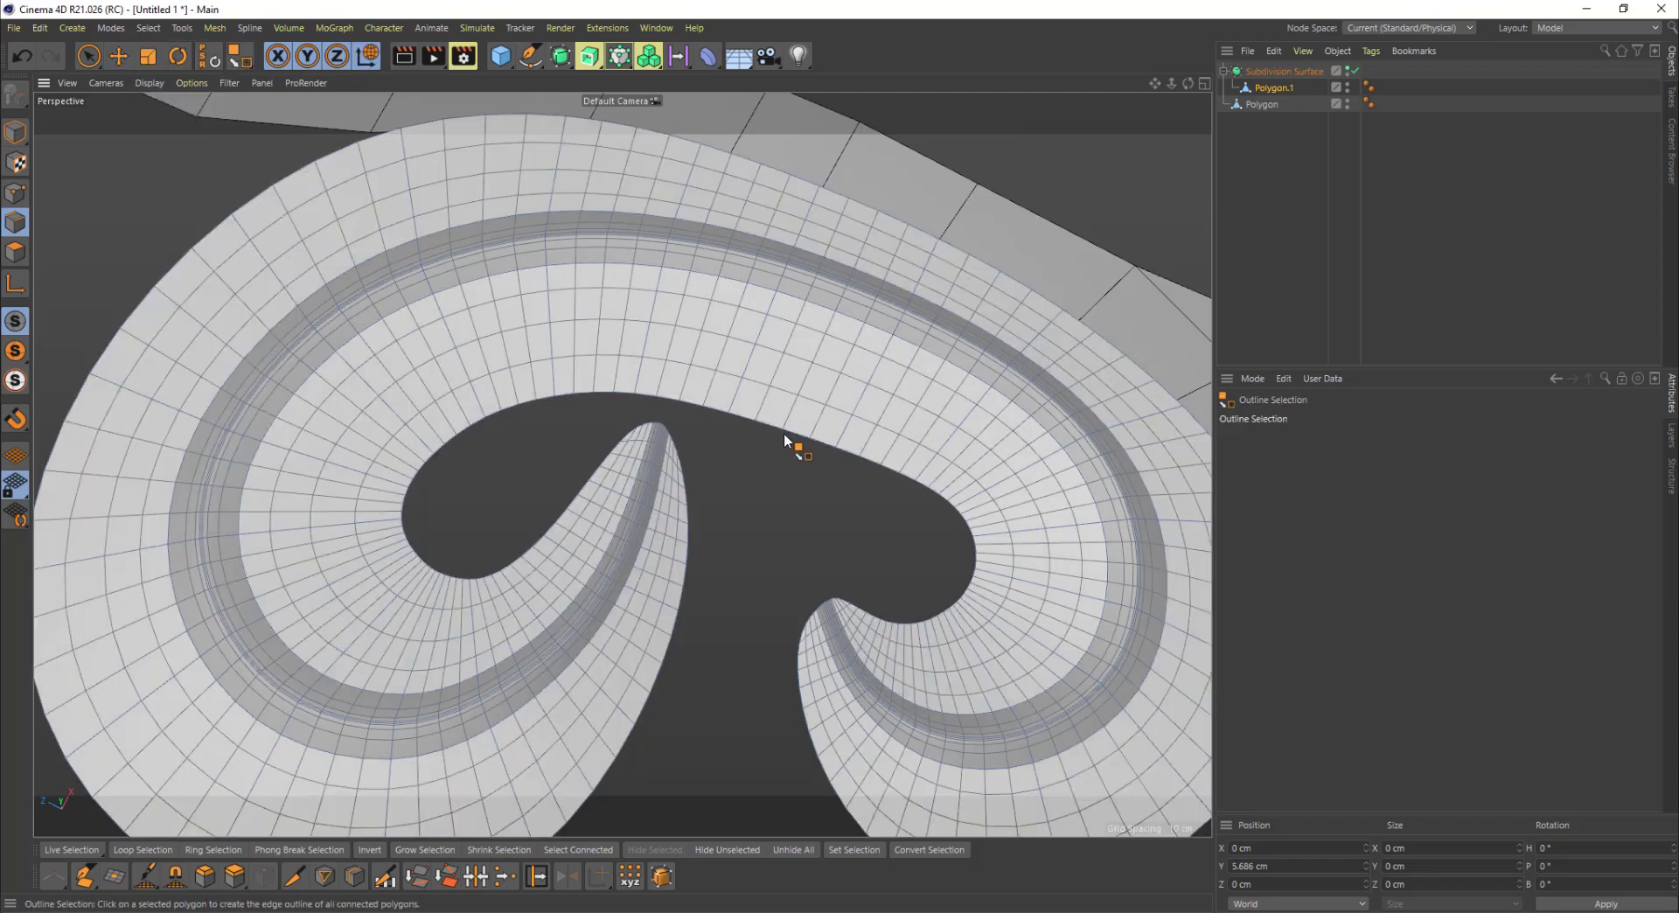
left_click(795, 446)
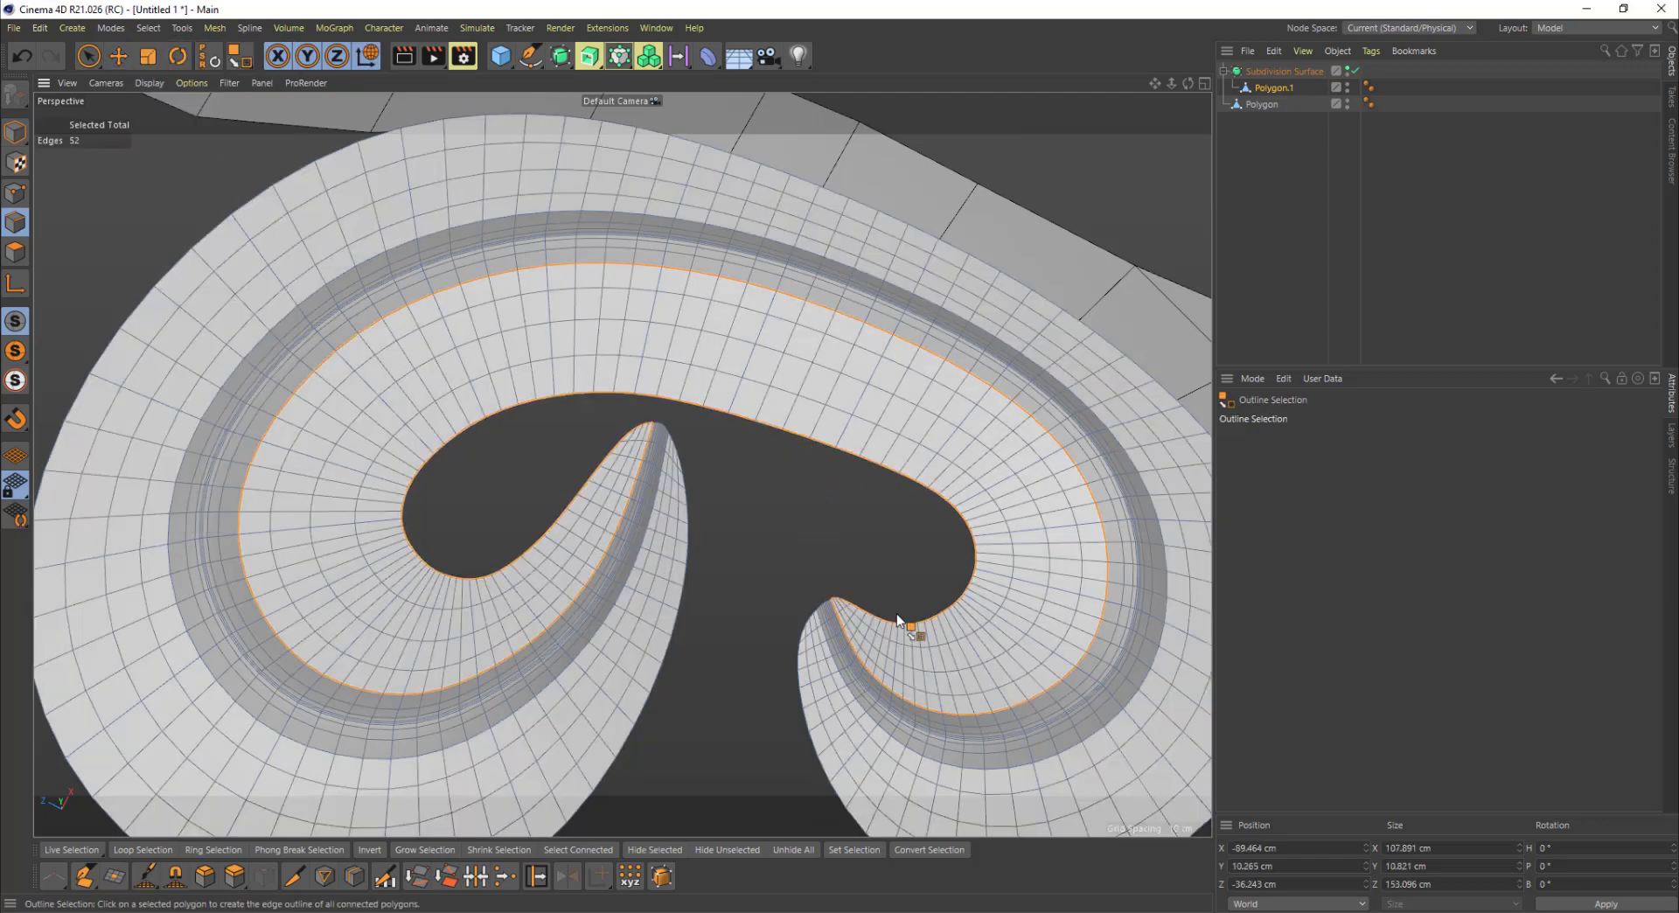
left_click(770, 572)
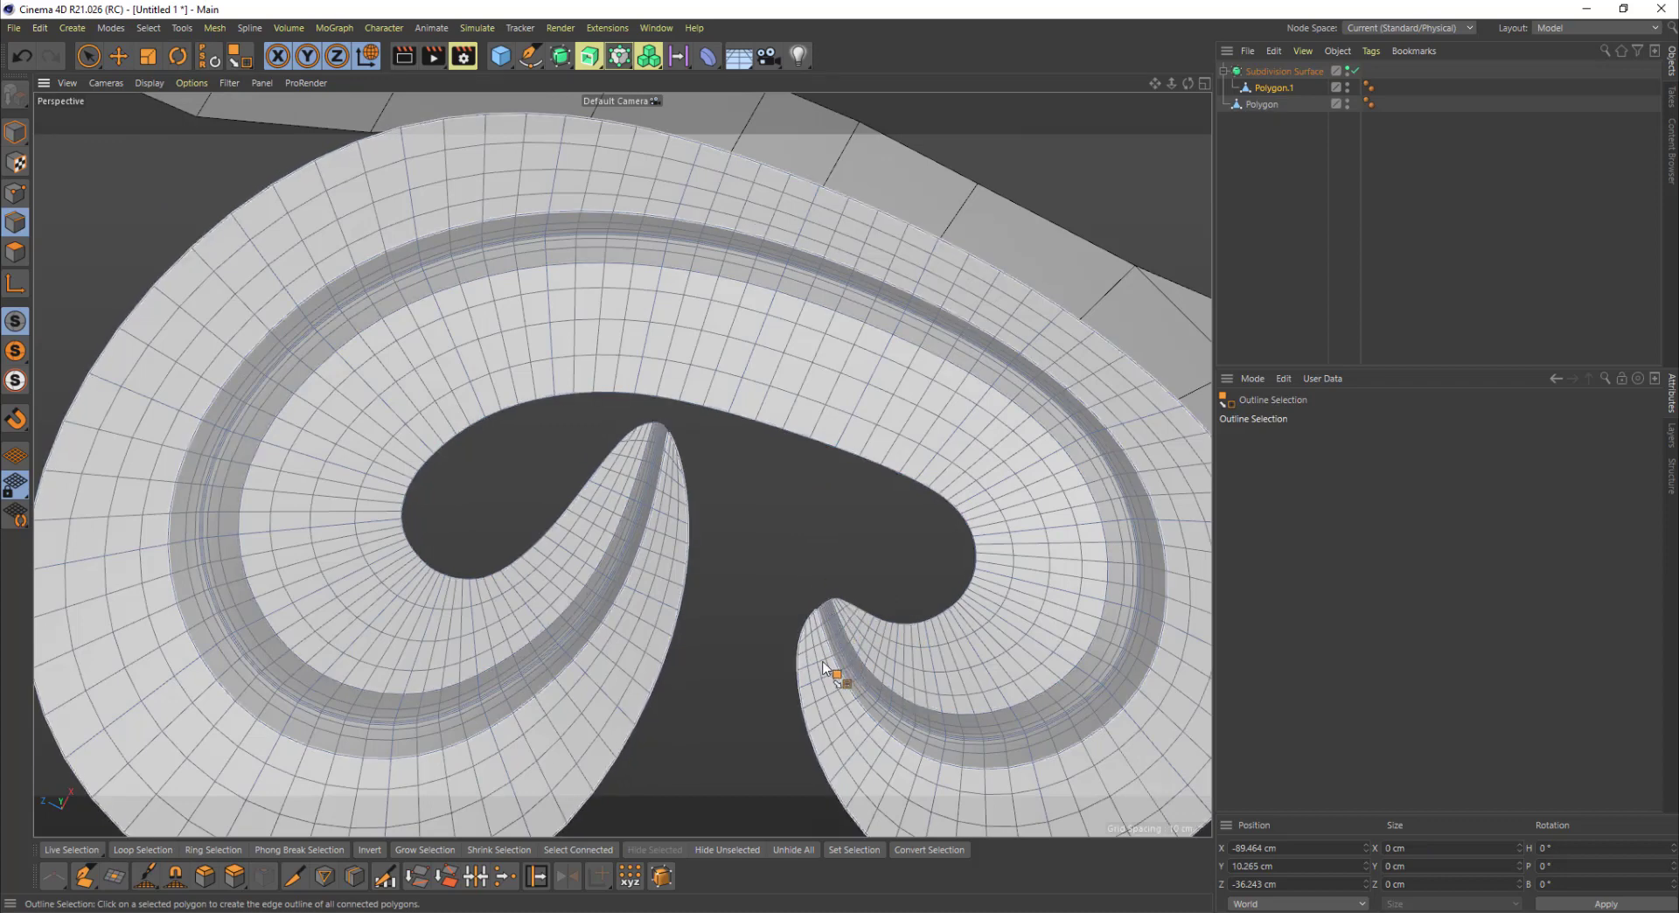
left_click(14, 252)
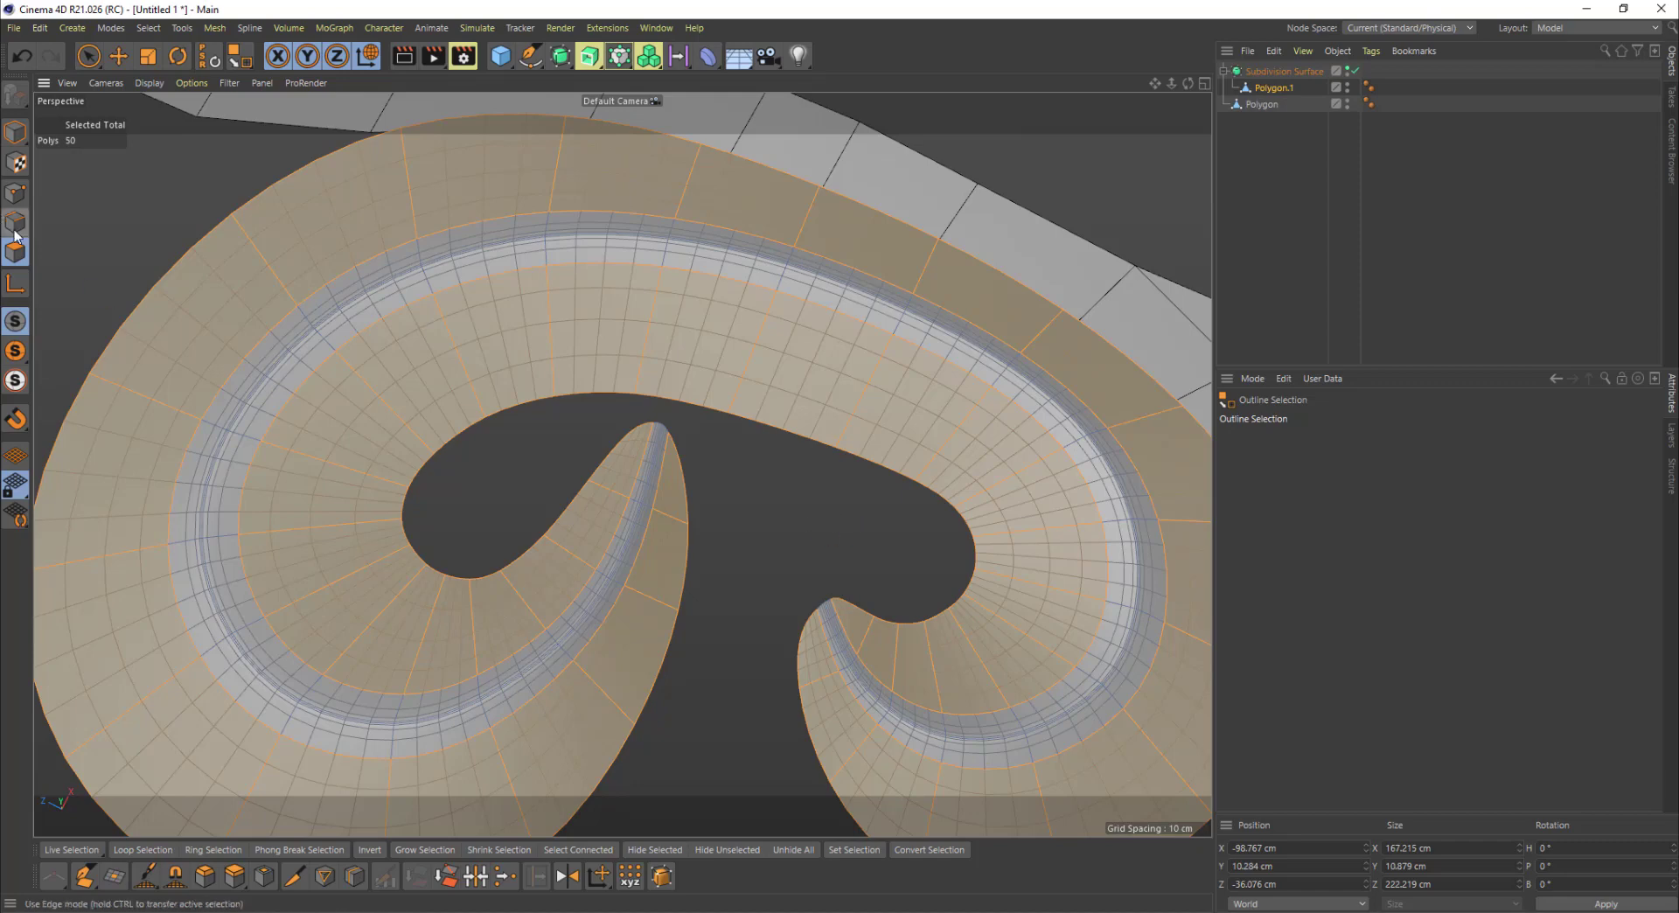
left_click(661, 374)
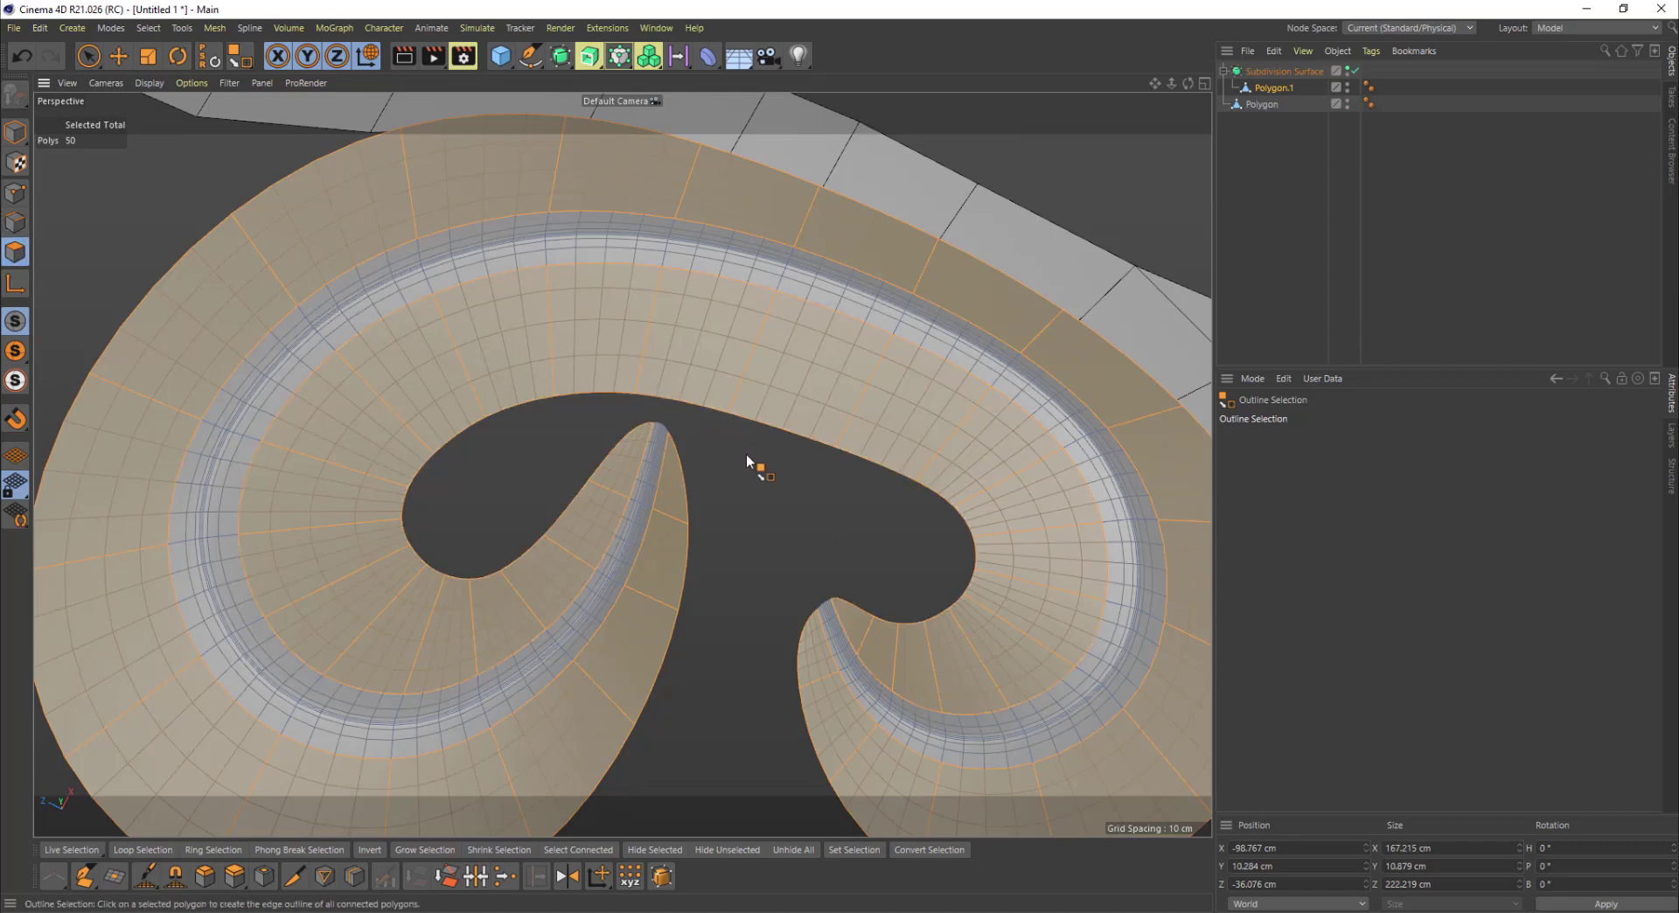
key("ctrl+a")
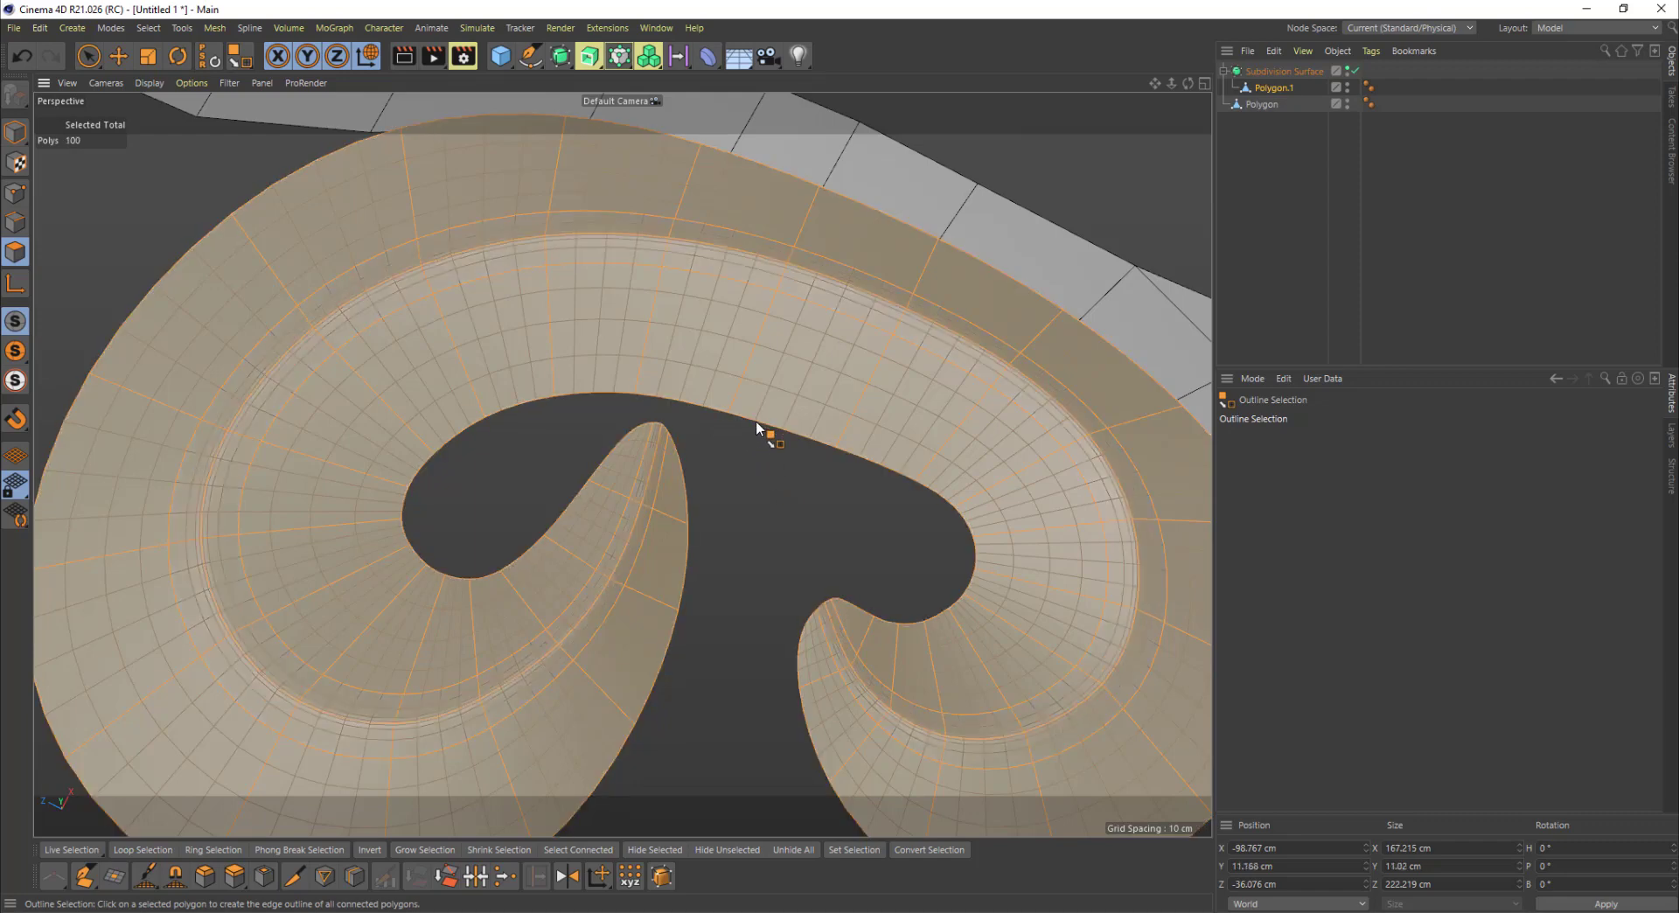
left_click(758, 422)
left_click_drag(767, 479, 591, 365, "alt")
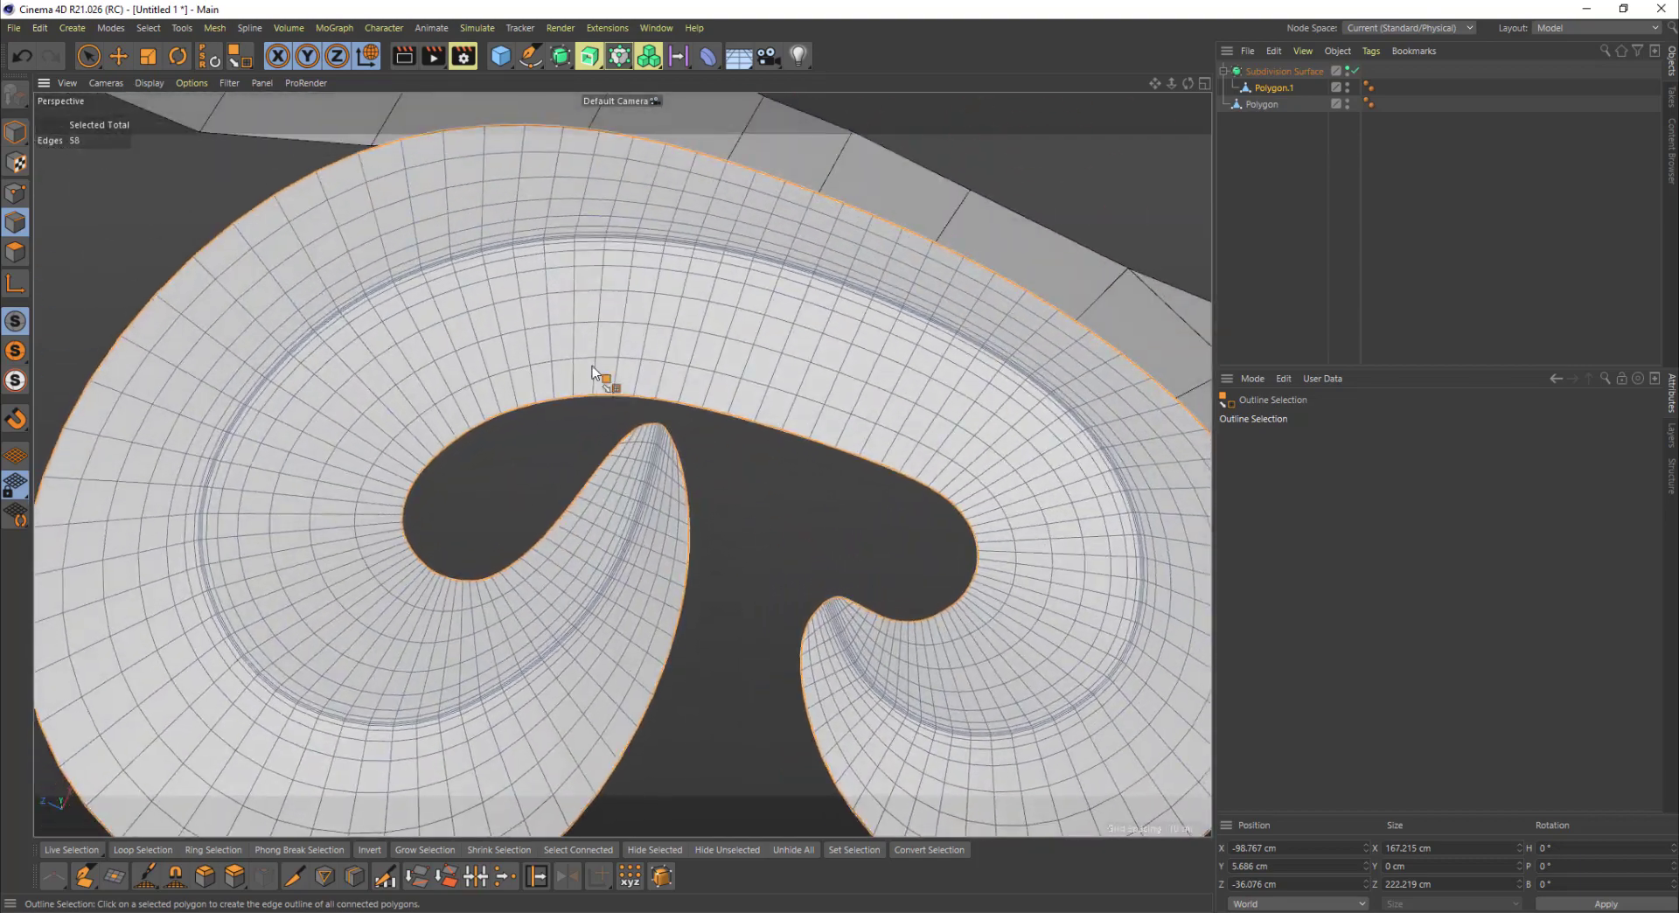
Step: Extrude the scroll's border edges downward to about Y -1.7 cm with the Subdivision Surface disabled
key("e")
left_click_drag(781, 506, 739, 497, "alt")
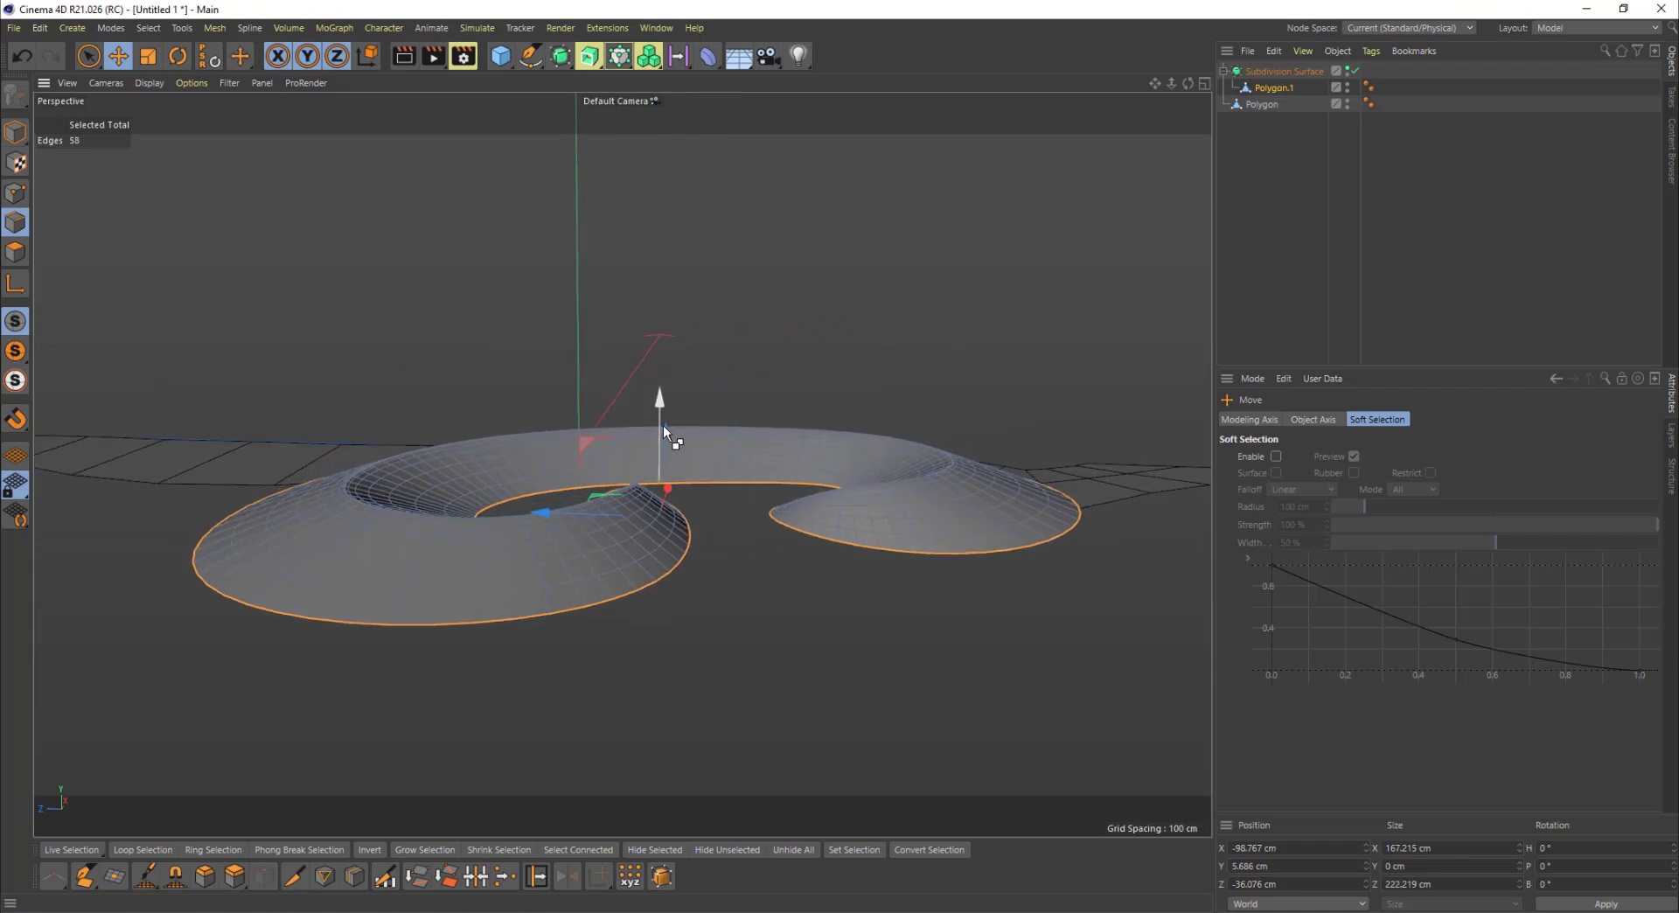
mouse_move(662, 404)
left_mouse_down()
mouse_move(669, 453)
mouse_move(670, 433)
left_mouse_up()
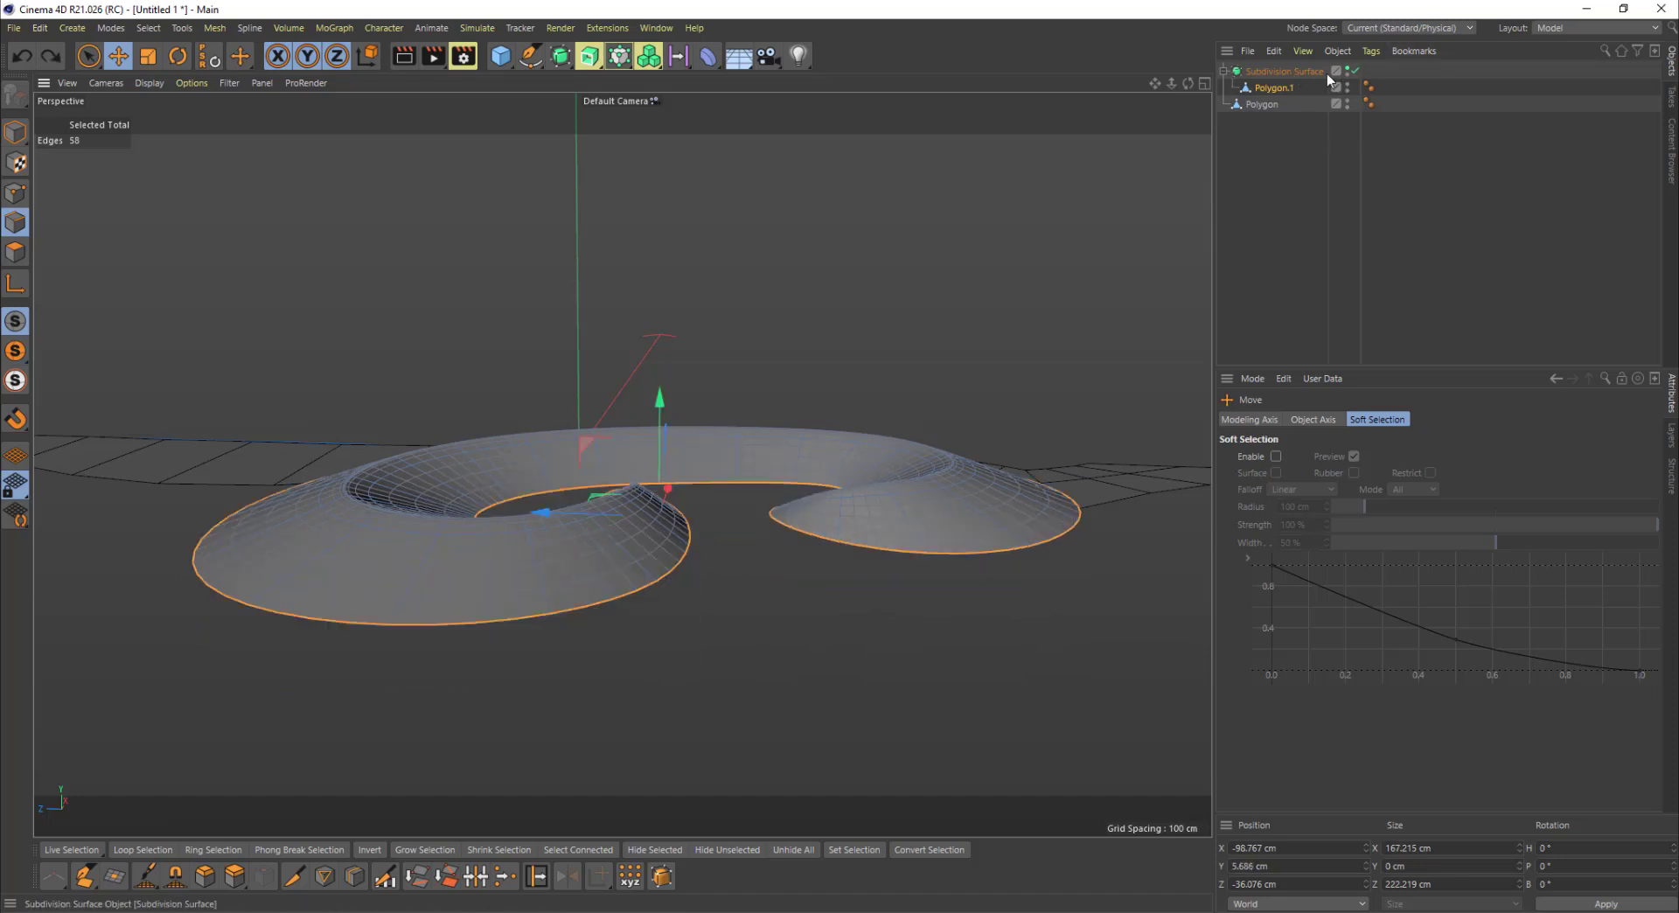
left_click(1352, 75)
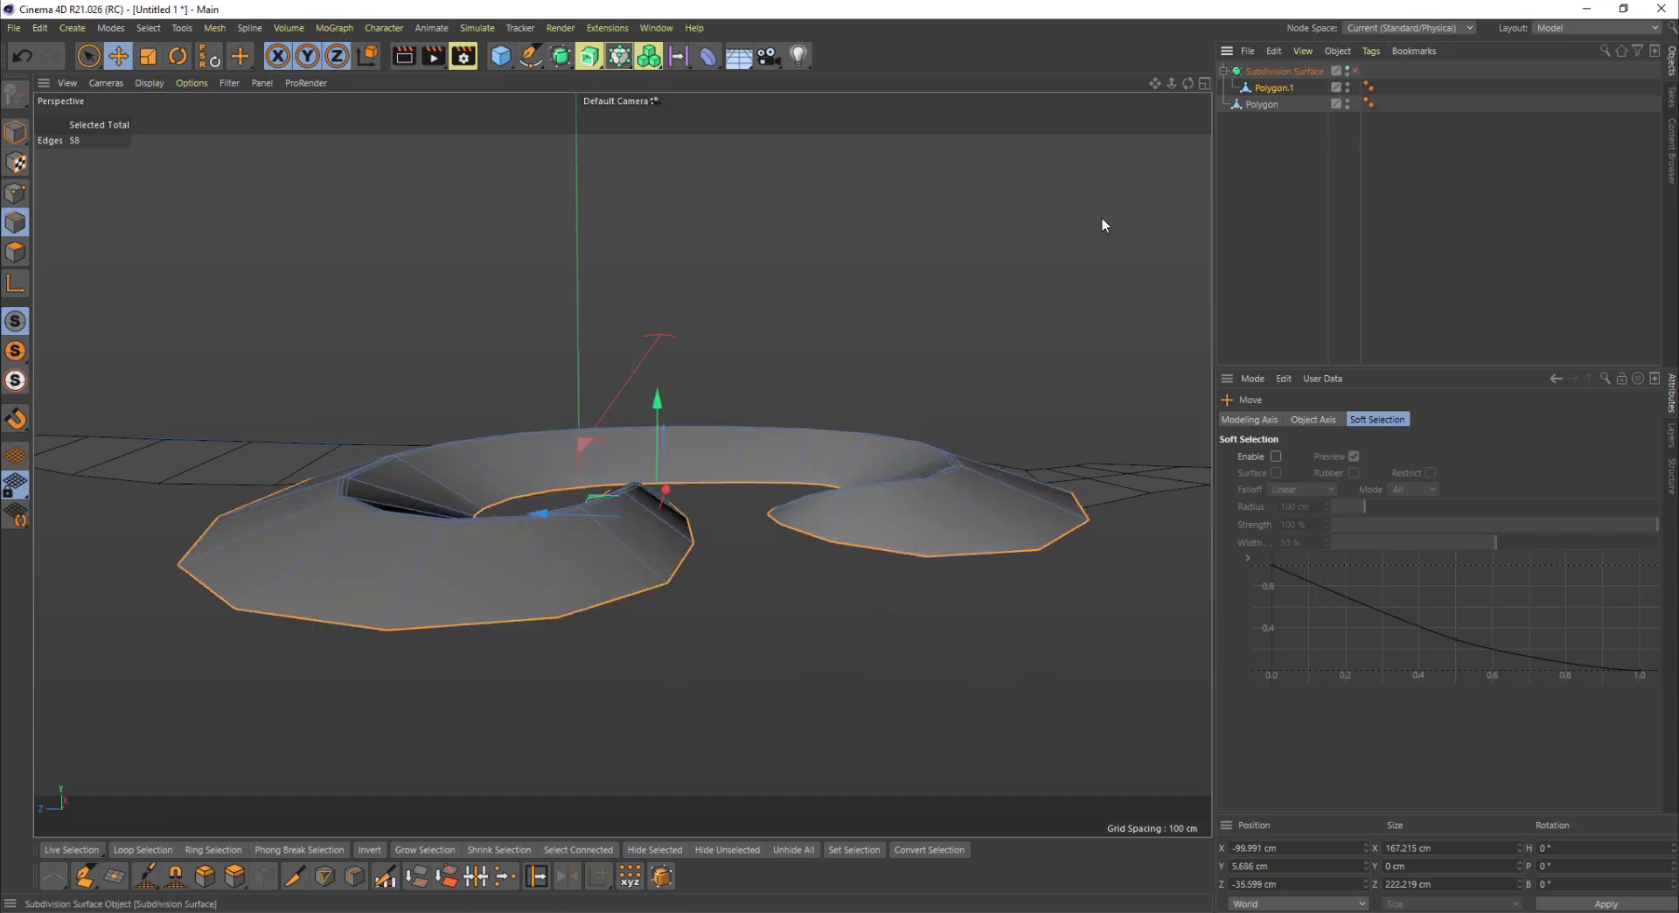
scroll(755, 386, "up", 3)
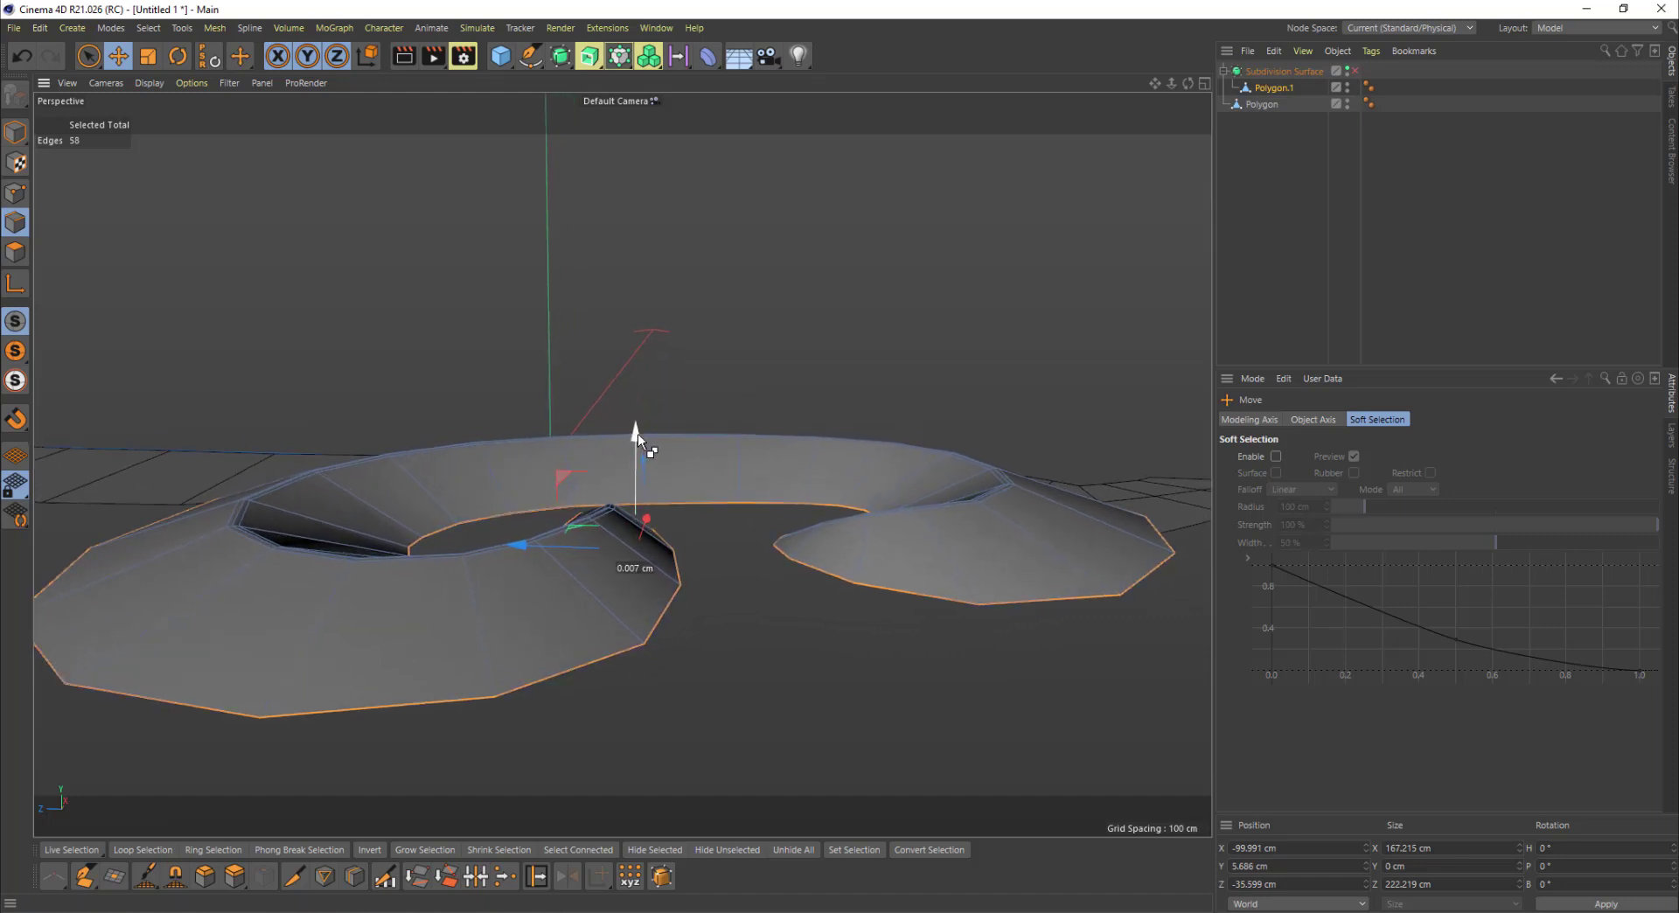
left_click_drag(638, 435, 642, 470)
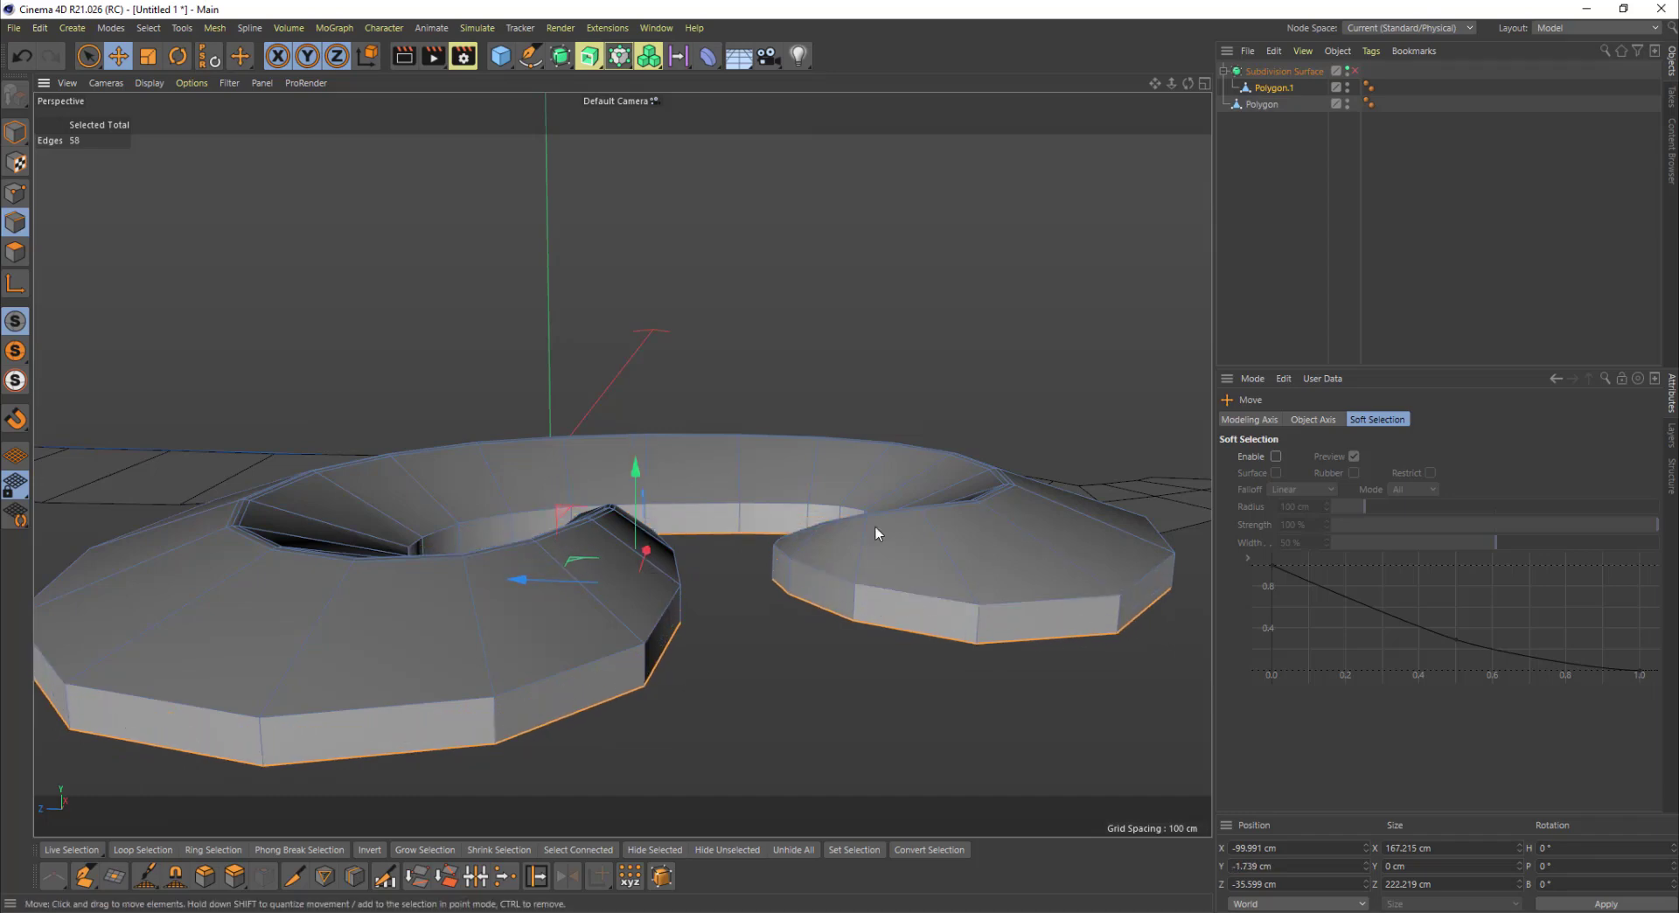
Step: Compare the scroll's new side wall with subdivision smoothing on and off, and undo the border extrusion
left_click_drag(875, 526, 672, 473, "alt")
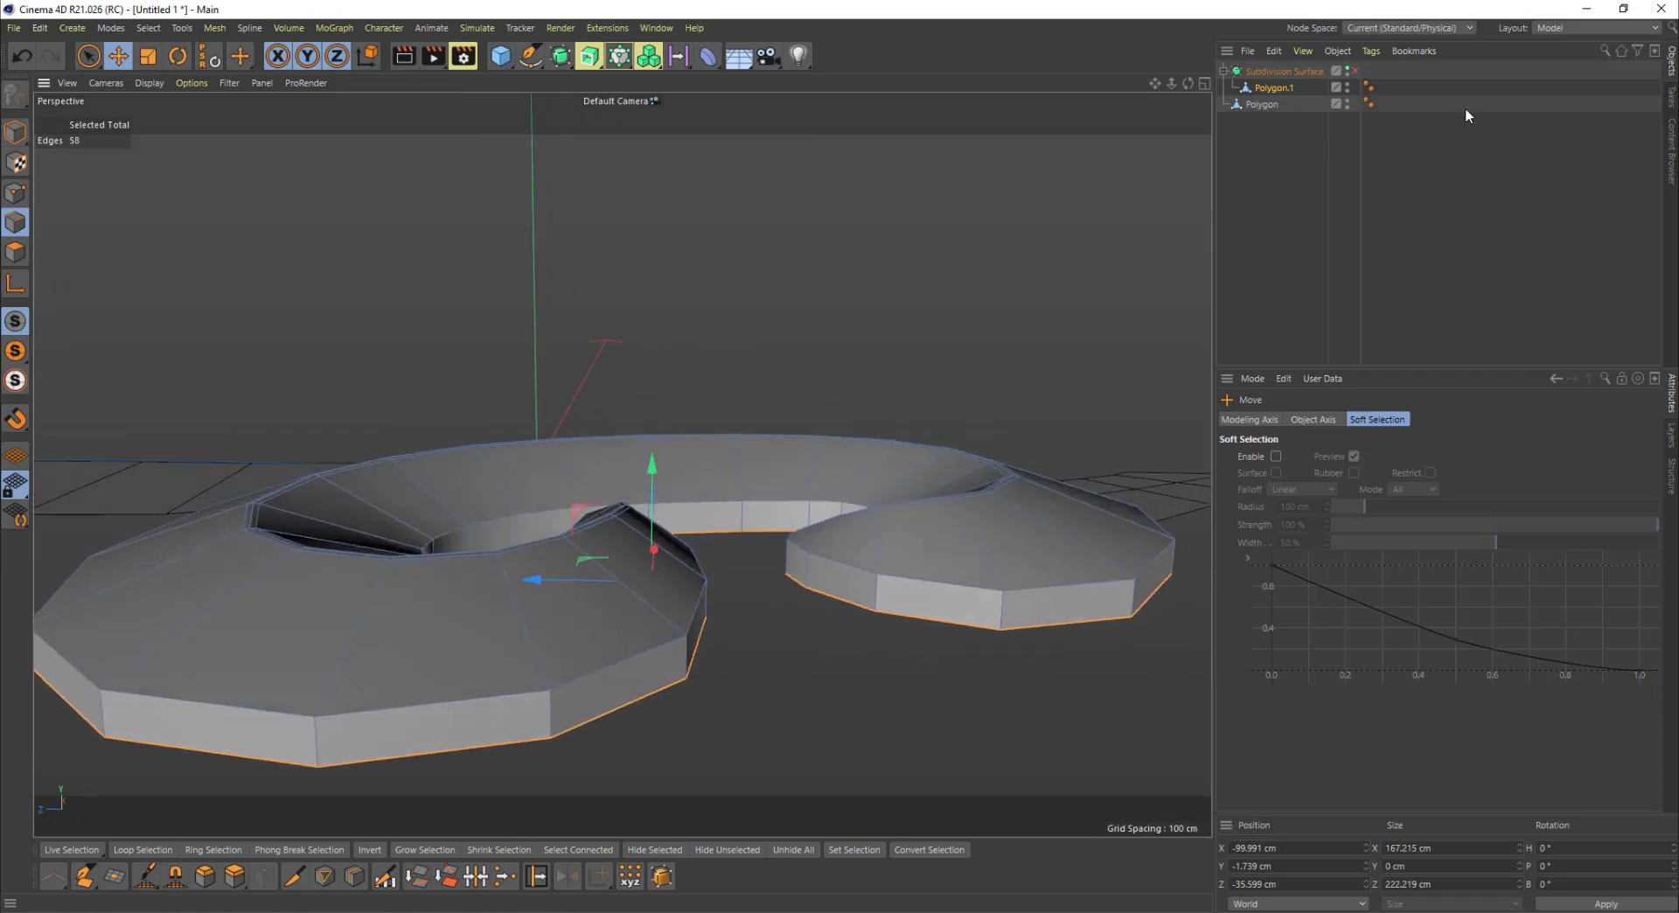
left_click(1354, 70)
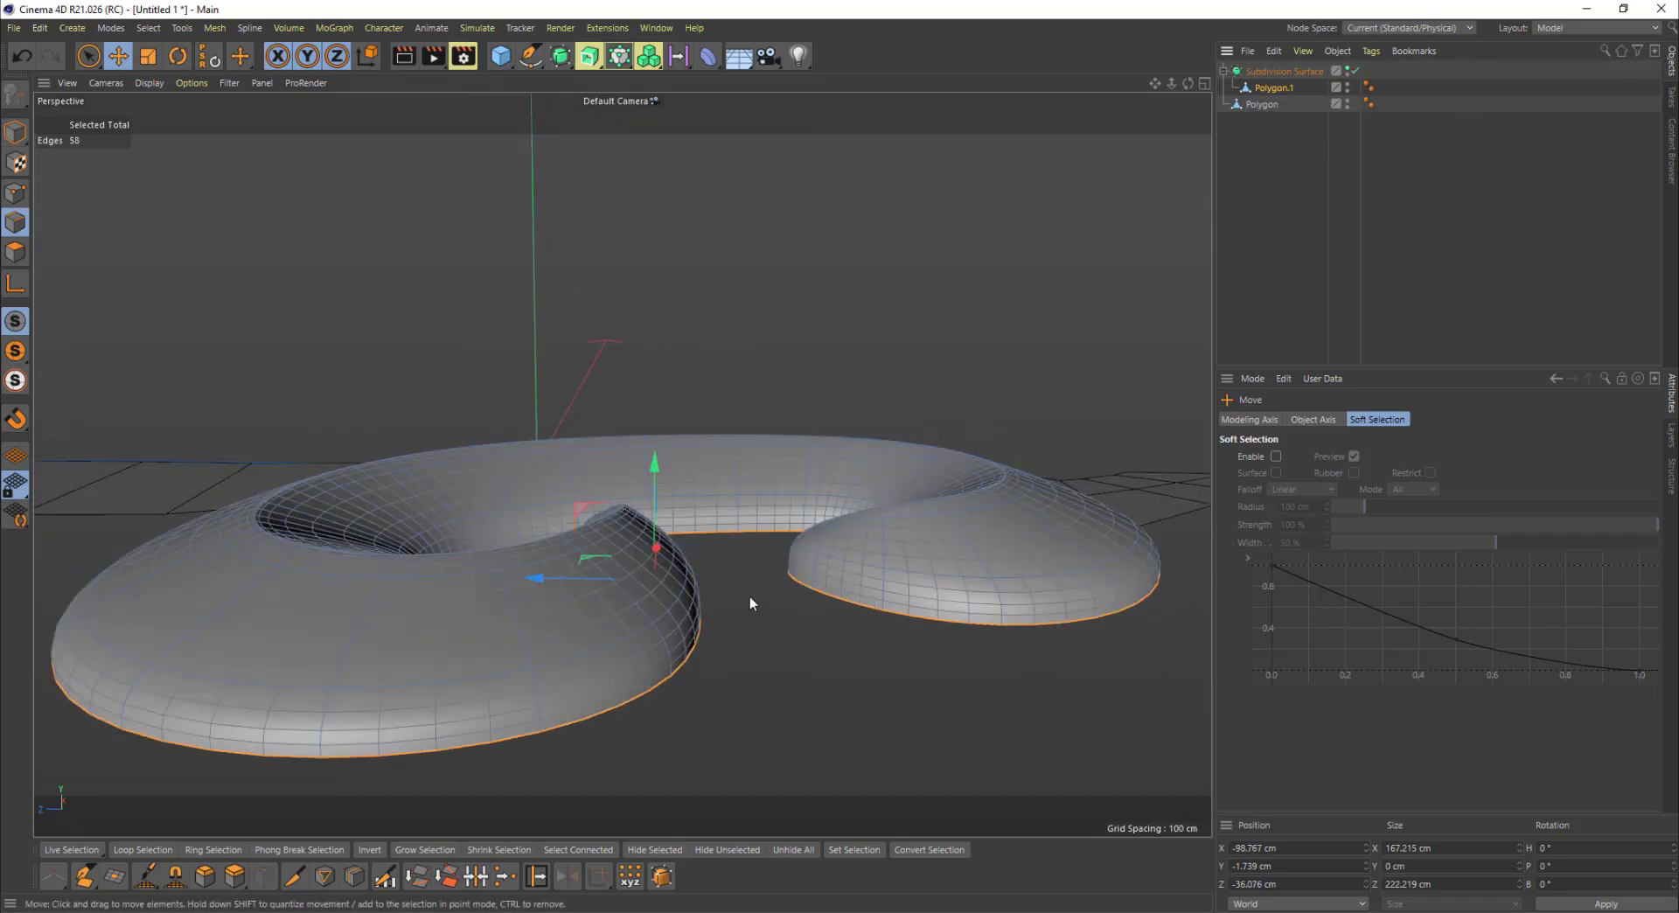
left_click_drag(806, 517, 801, 558, "alt")
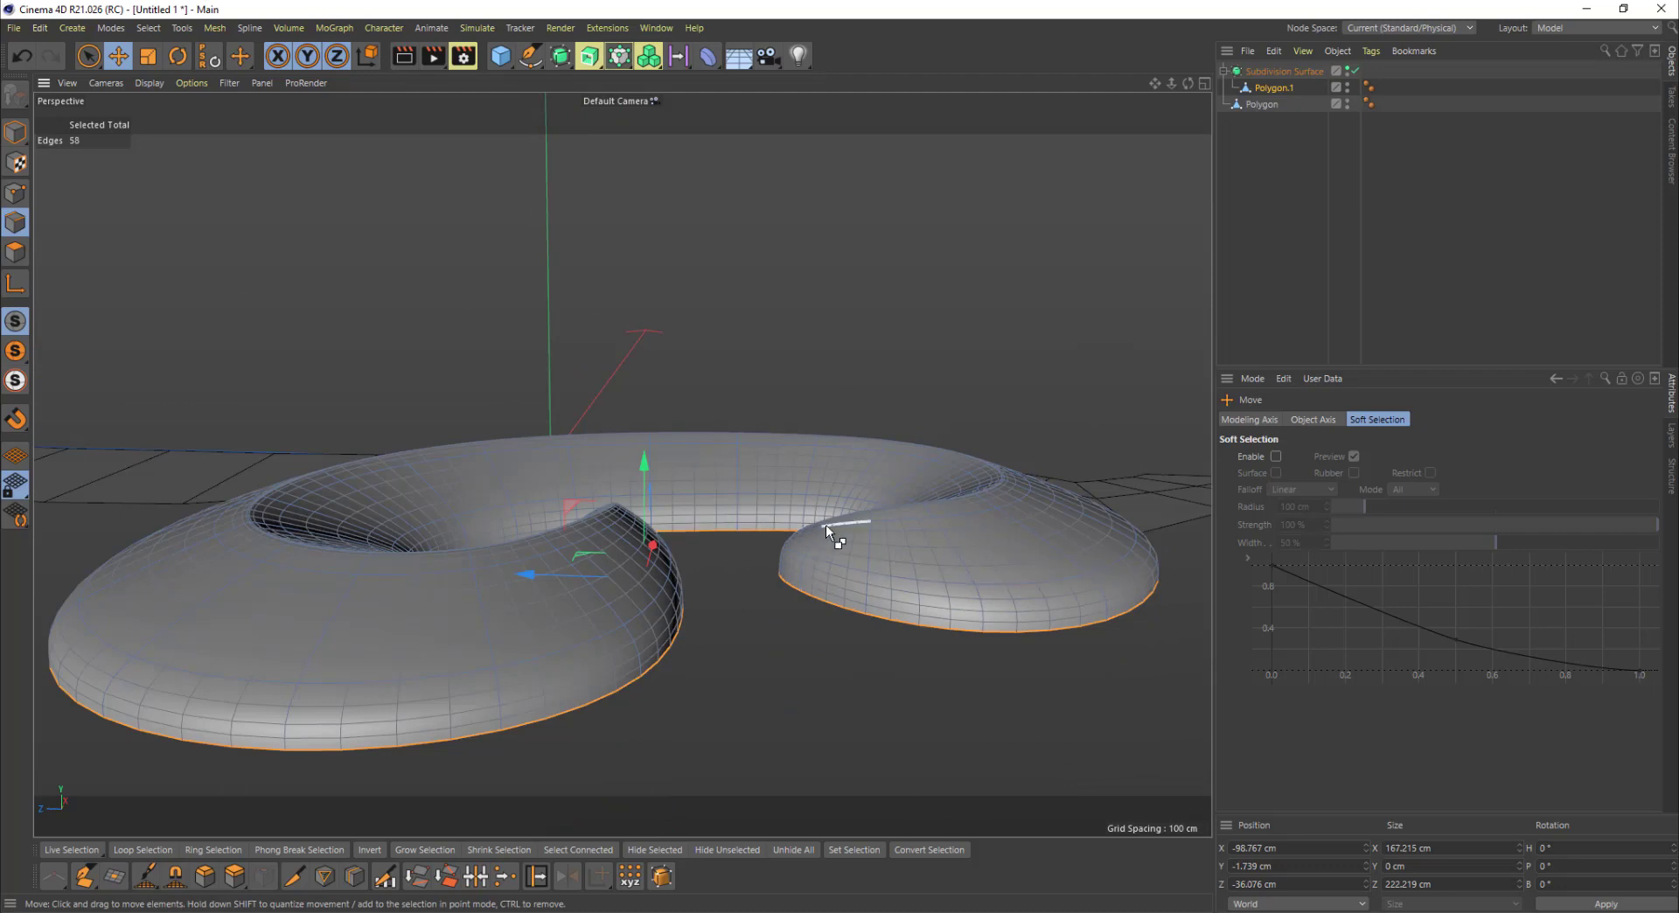
key("q")
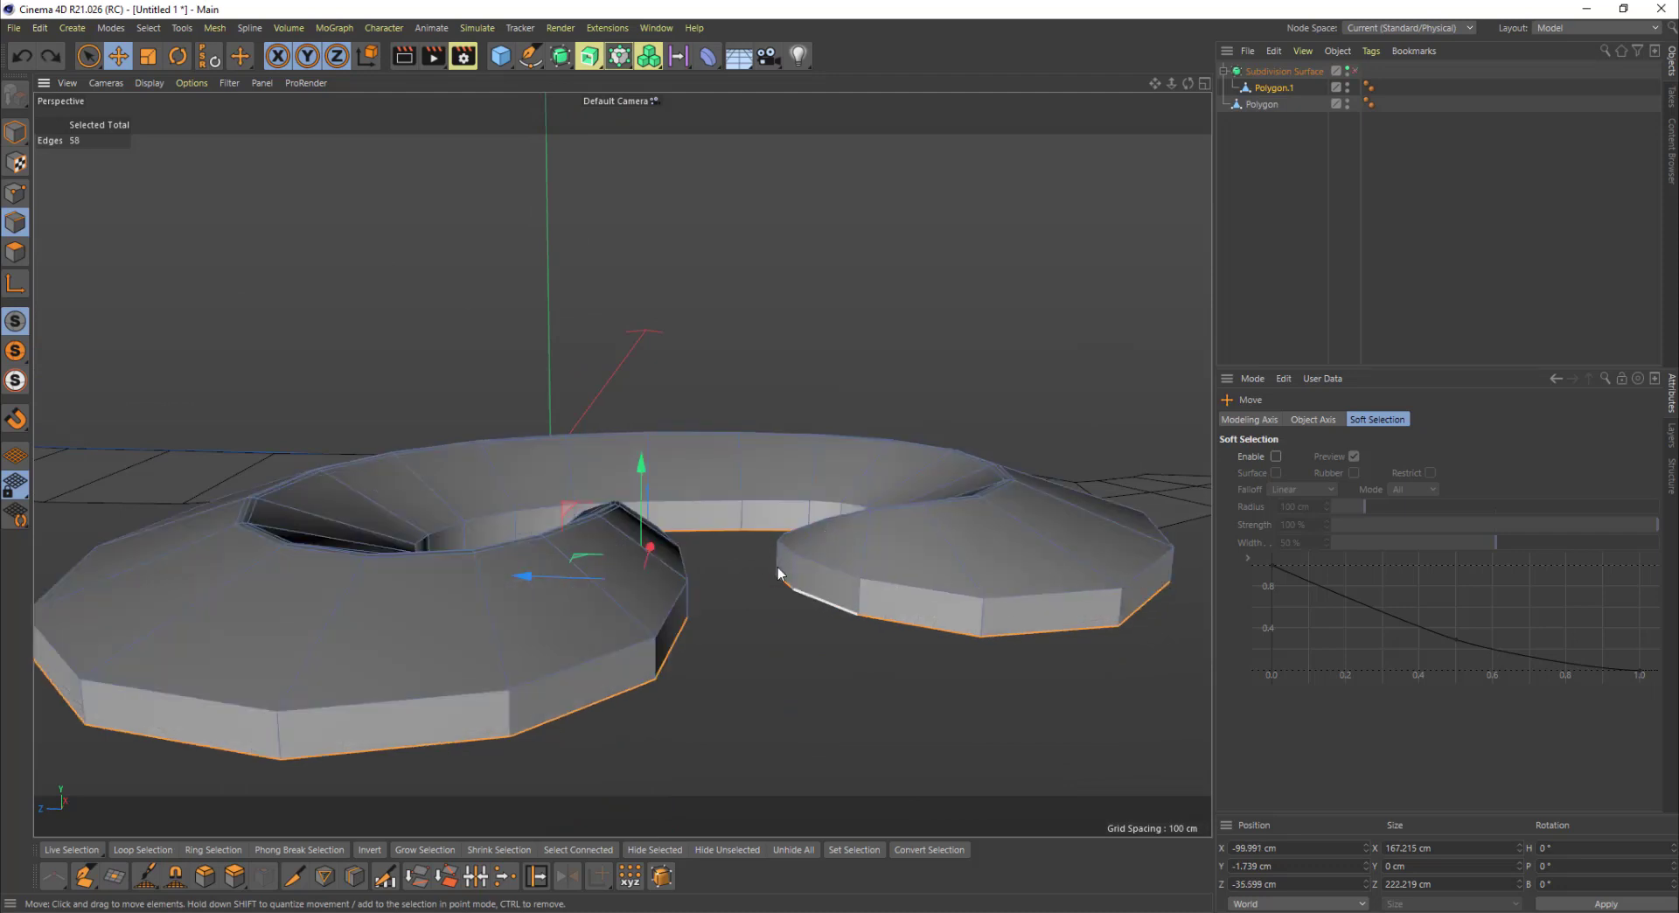
key("q")
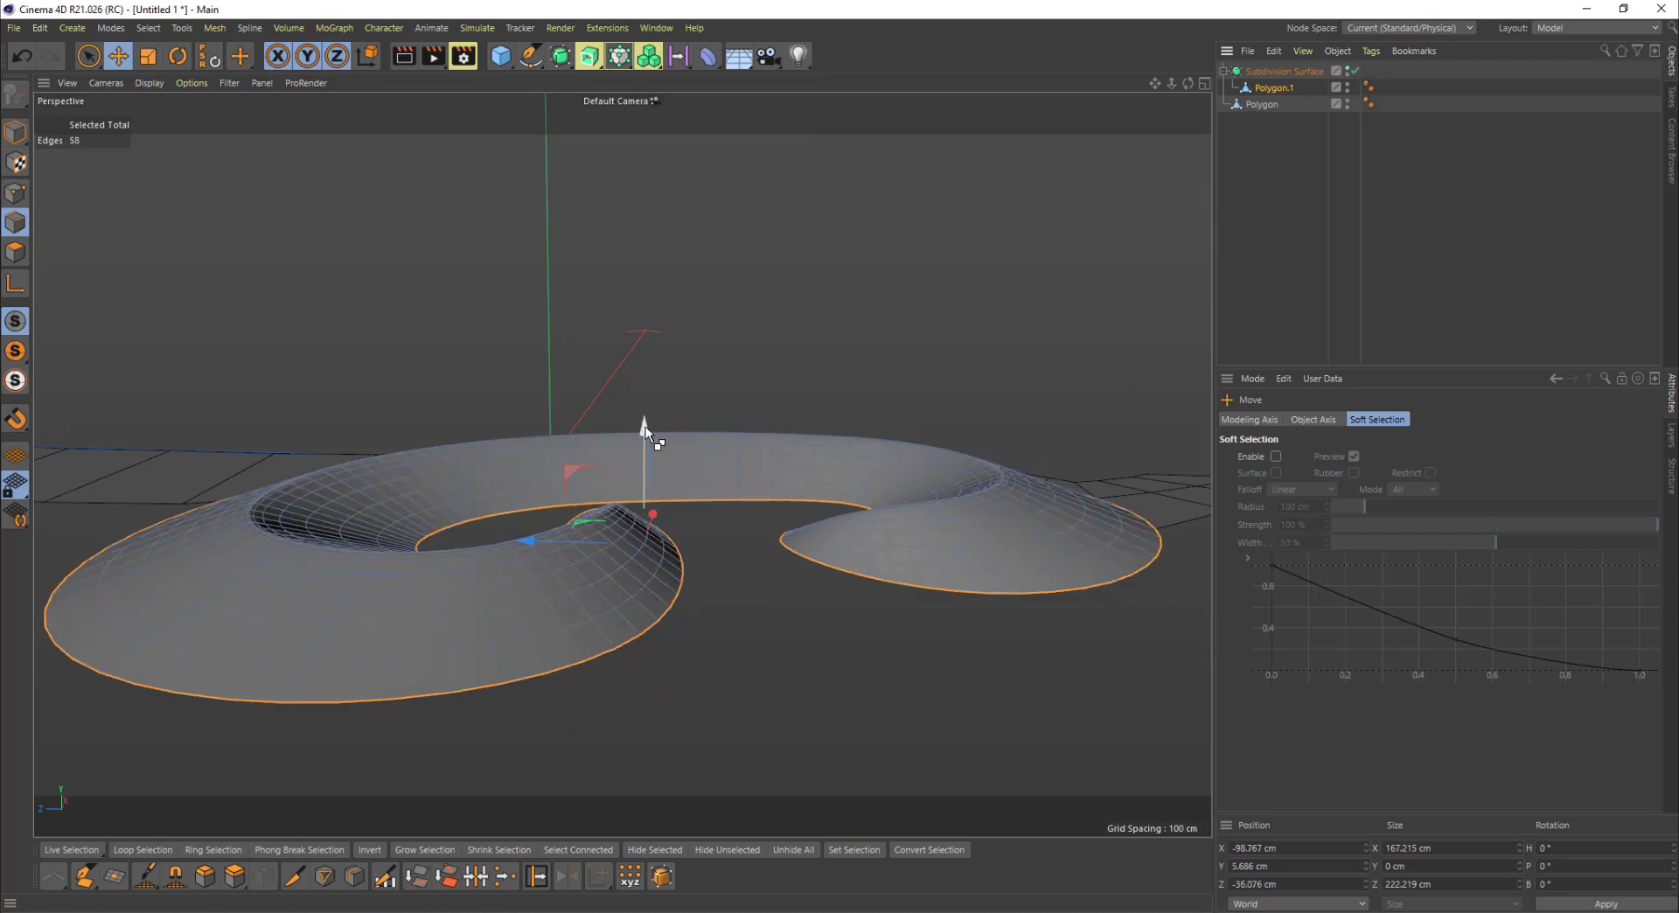
Step: Try extruding the smoothed scroll's border edges downward to about Y -8.4 cm, and undo it
left_click_drag(644, 429, 644, 494)
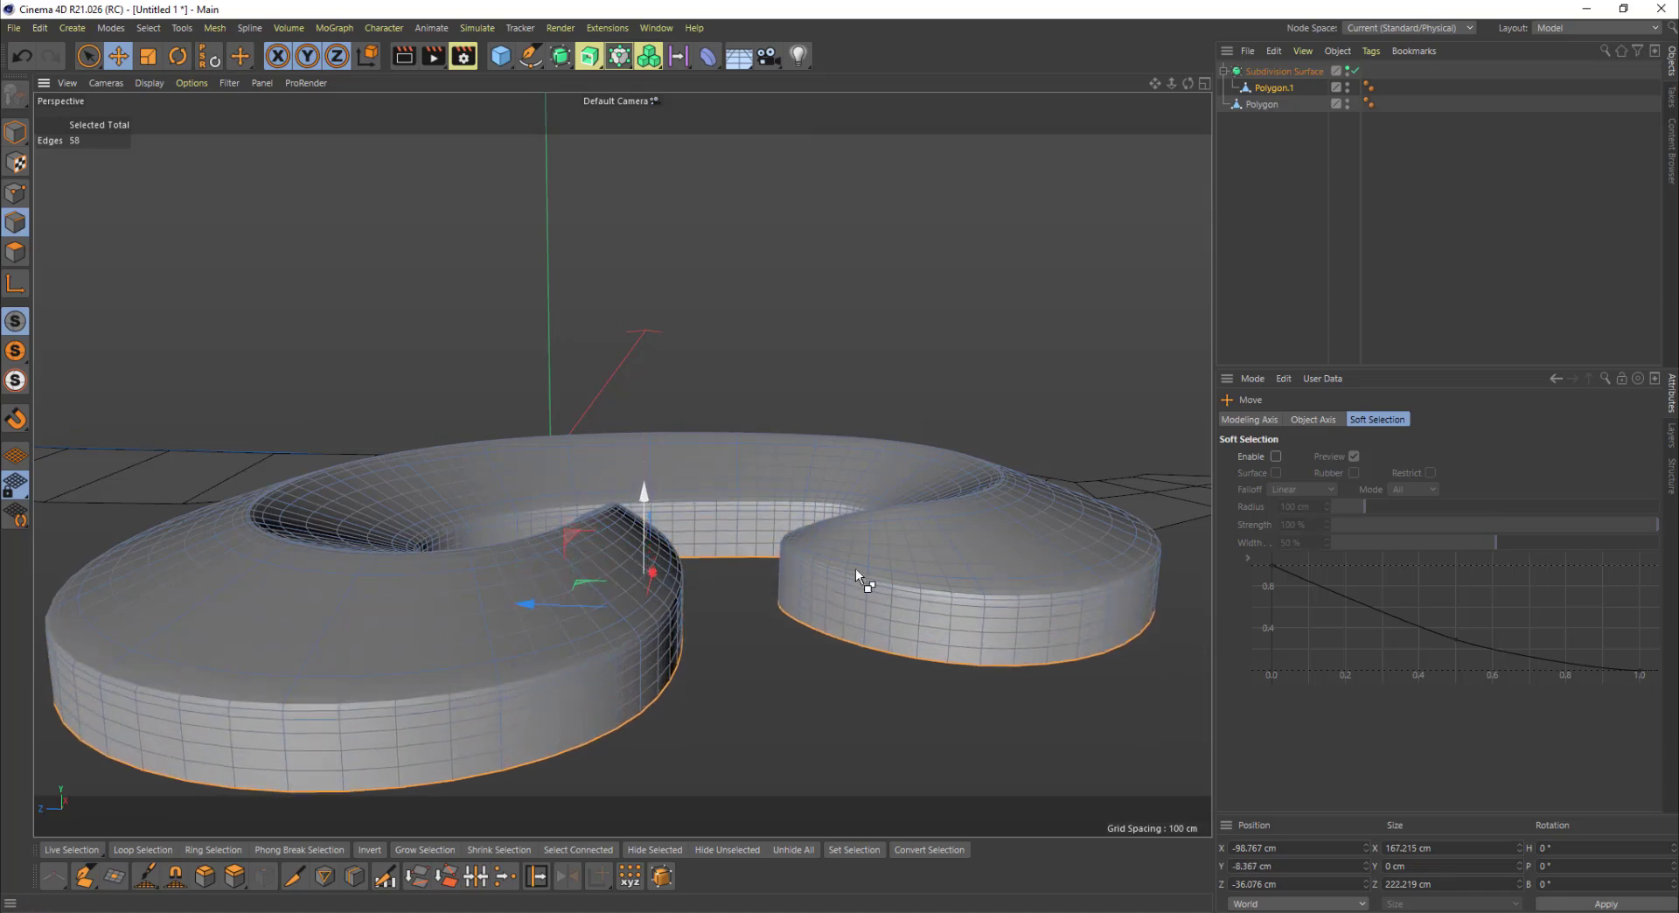
left_click_drag(855, 568, 1017, 553, "alt")
key("ctrl+z")
key("ctrl+z")
key("ctrl+z")
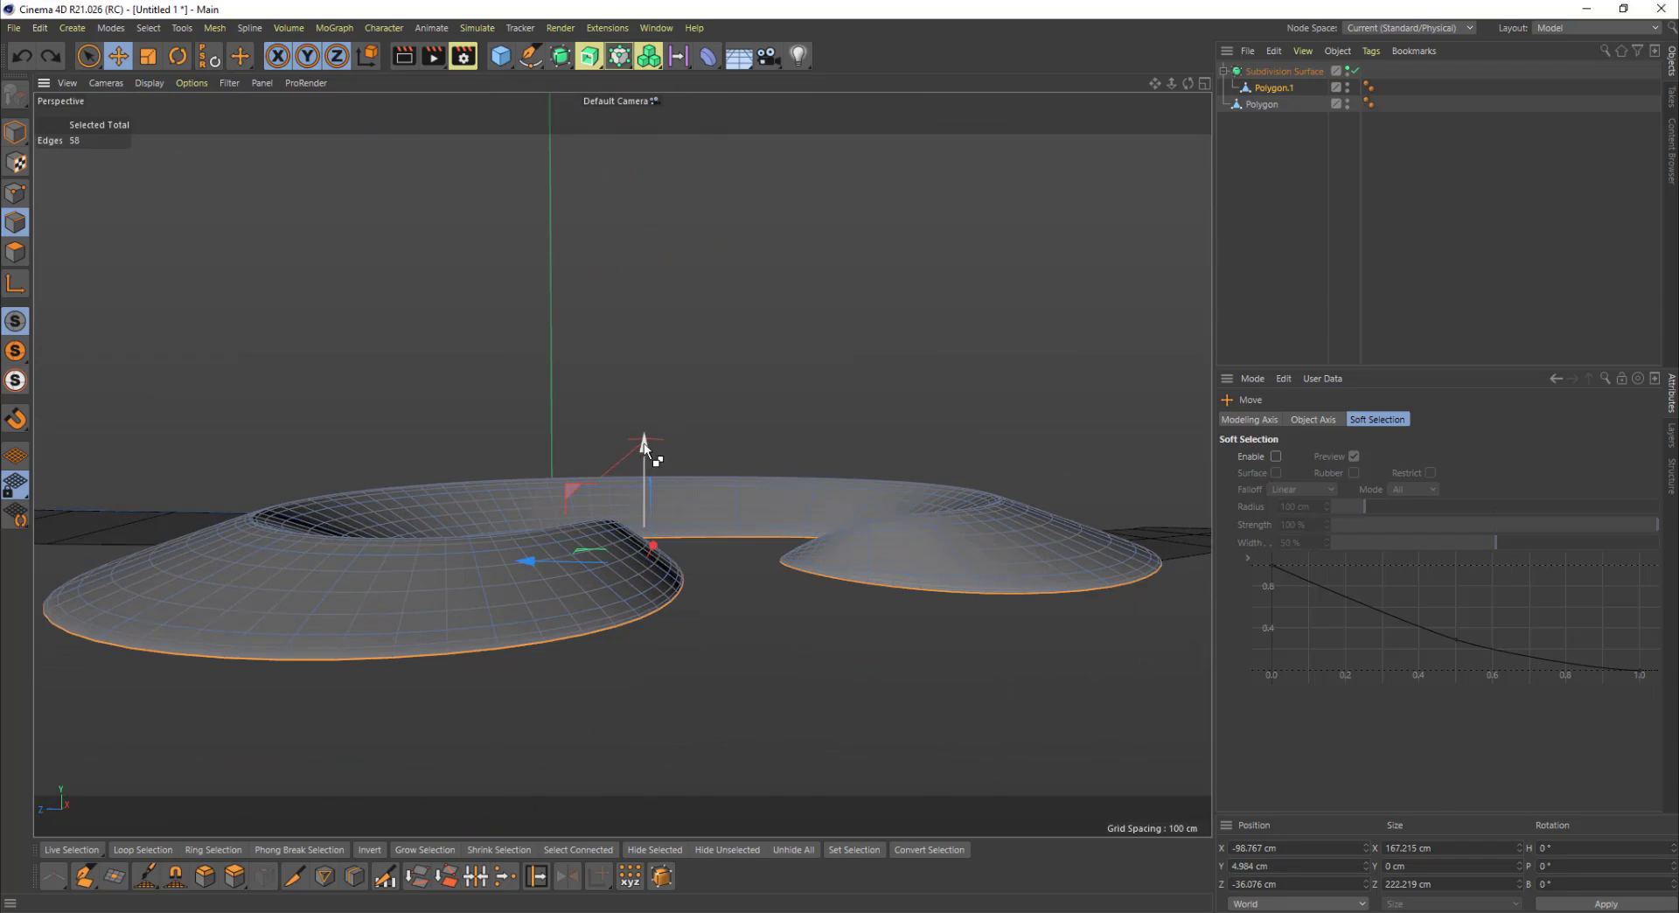
Step: Extrude the scroll's border edges down to about Y -7.2 cm as side walls, and clear the selection
left_click_drag(644, 452, 645, 512, "ctrl")
left_click_drag(800, 469, 776, 633, "alt")
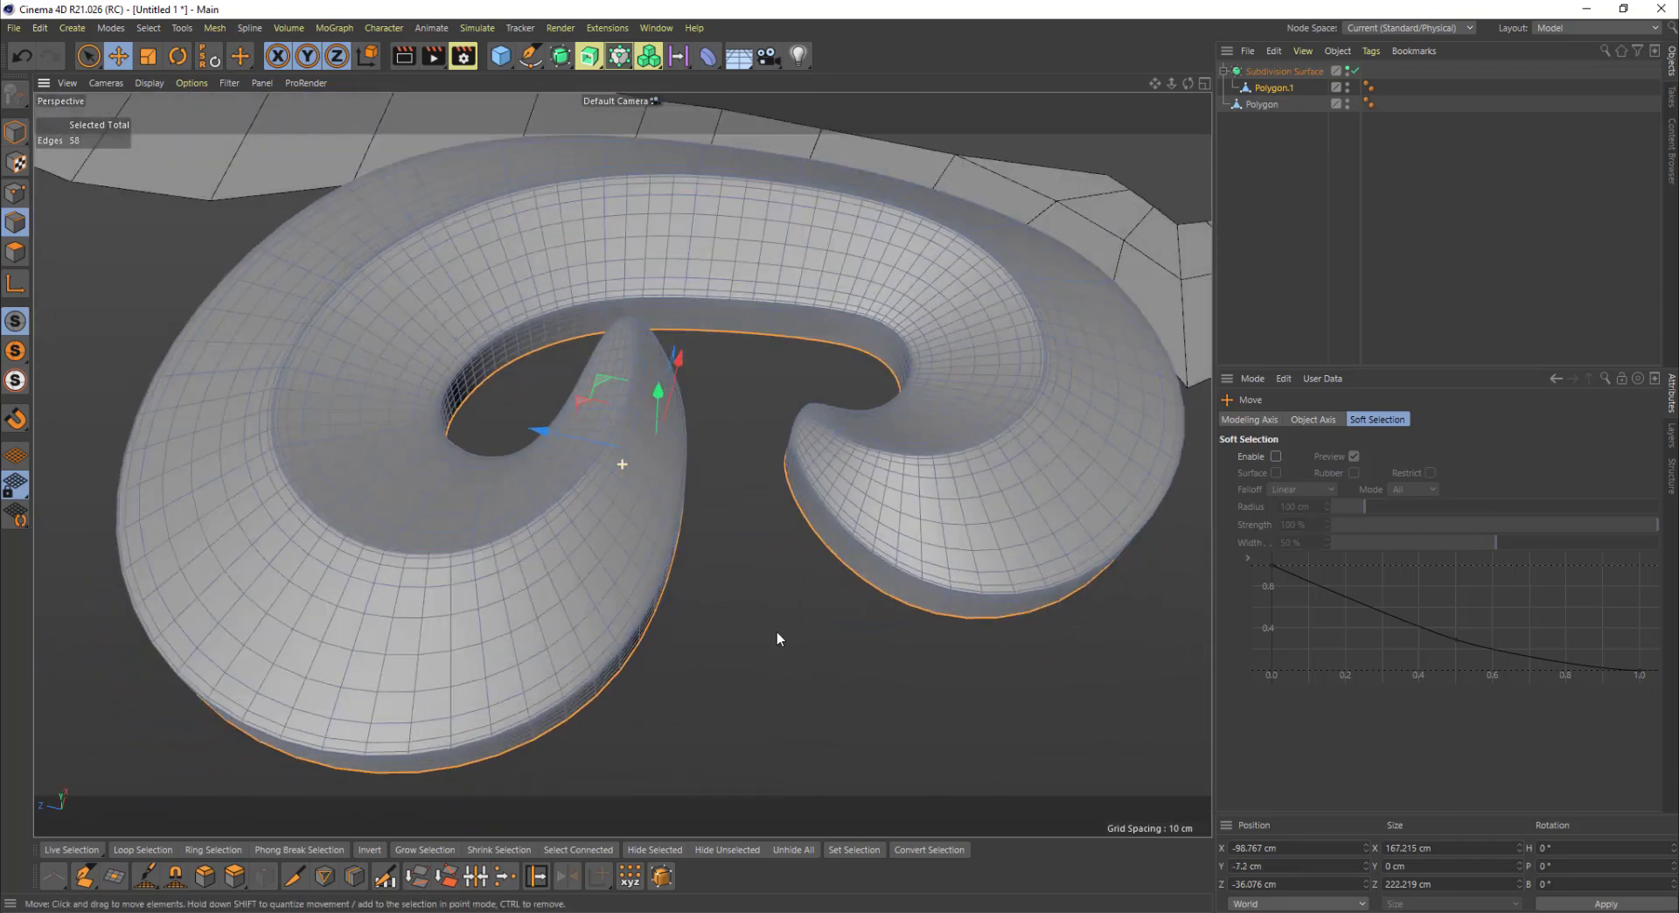
left_click(811, 544)
scroll(772, 560, "down", 2)
left_click_drag(772, 561, 757, 429, "alt")
scroll(756, 429, "up", 3)
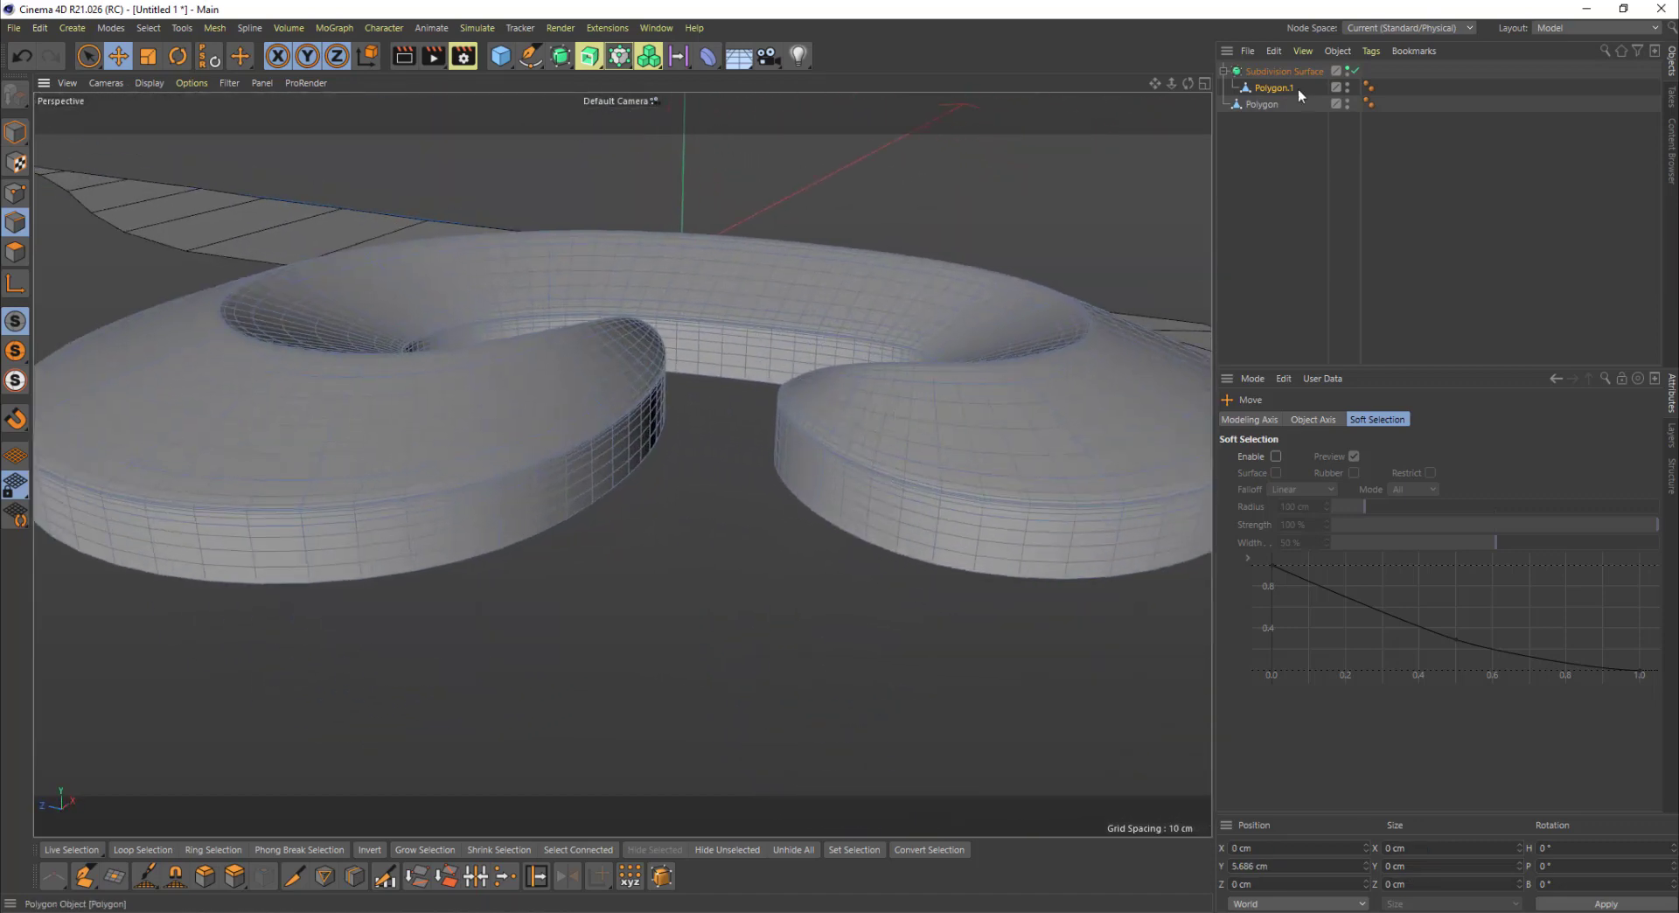
Step: Disable the Subdivision Surface and nudge the supporting edge loop just below the scroll's rim slightly upward
left_click(1354, 70)
scroll(605, 464, "up", 4)
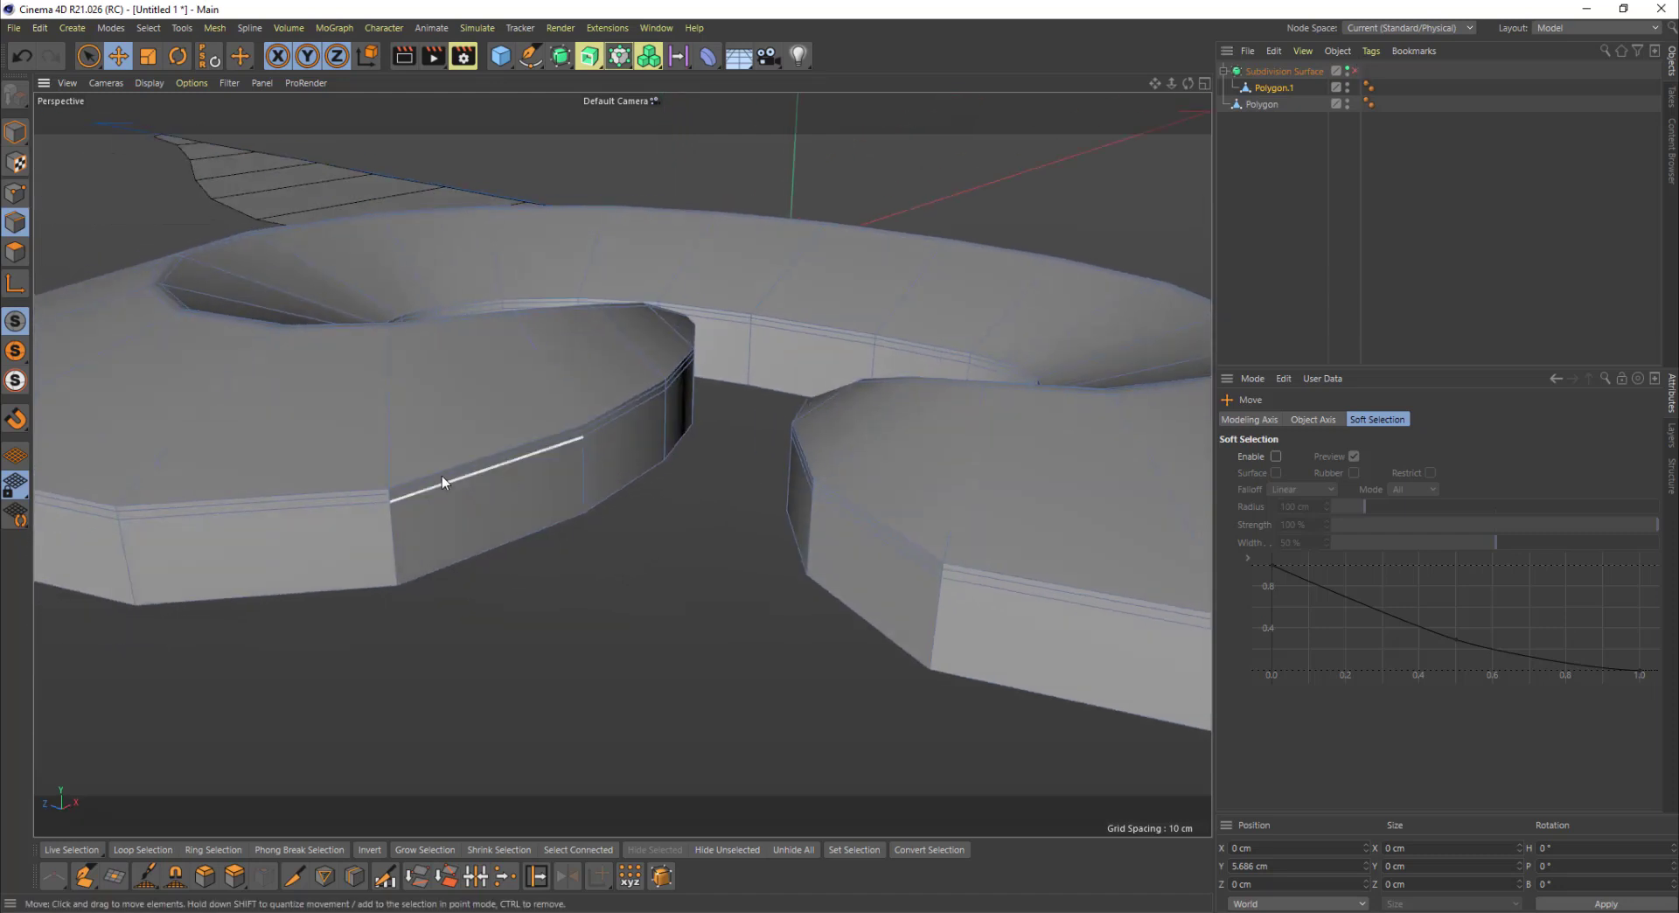
scroll(442, 479, "up", 3)
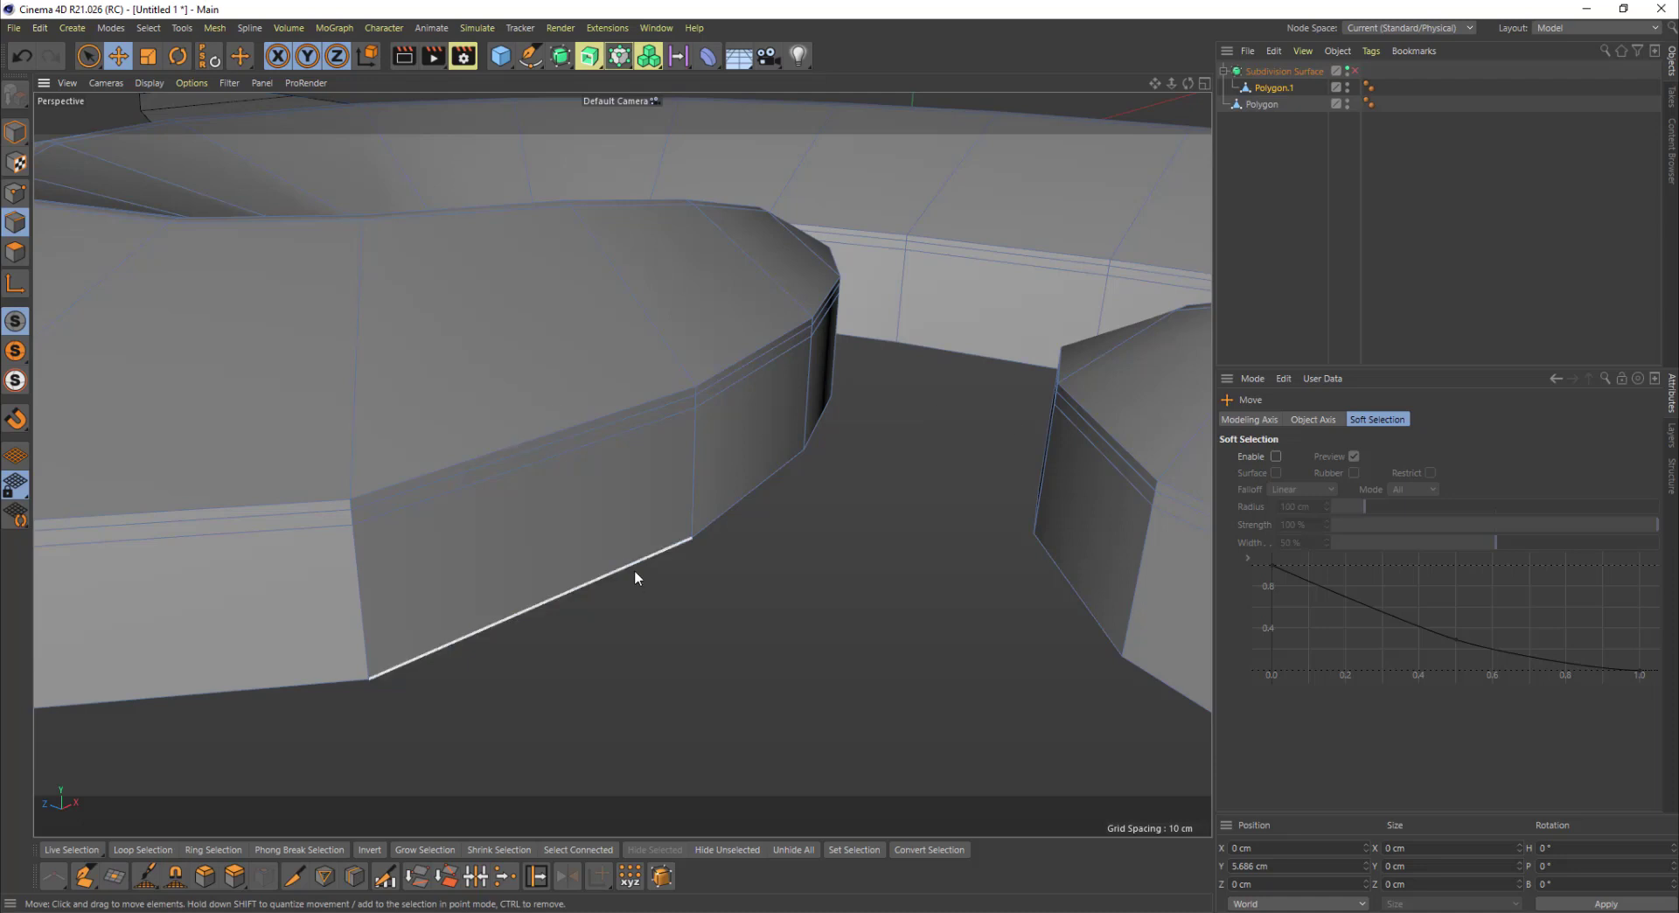
left_click_drag(634, 569, 544, 528, "alt")
double_click(497, 425)
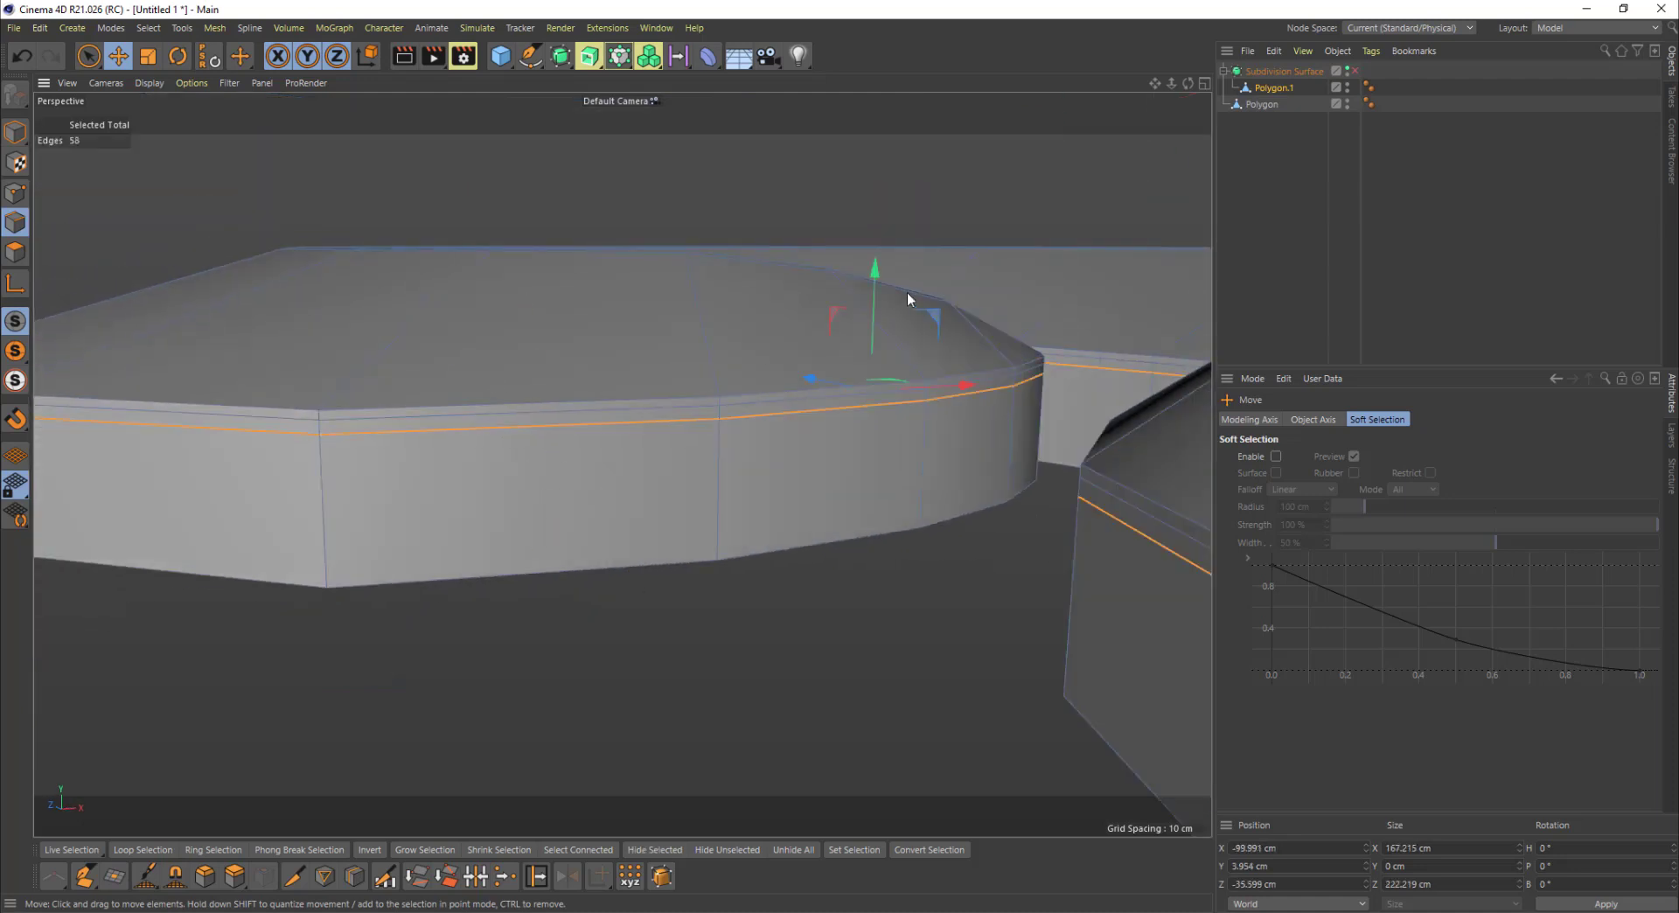
left_click_drag(876, 296, 869, 284)
double_click(789, 401)
key("ctrl+z")
Step: Select the scroll's bottom border edge loop and set its world Y position to 0 cm
left_click_drag(813, 349, 878, 442, "alt")
right_click_drag(880, 440, 794, 495, "alt")
left_click_drag(622, 464, 783, 344, "alt")
double_click(1010, 442)
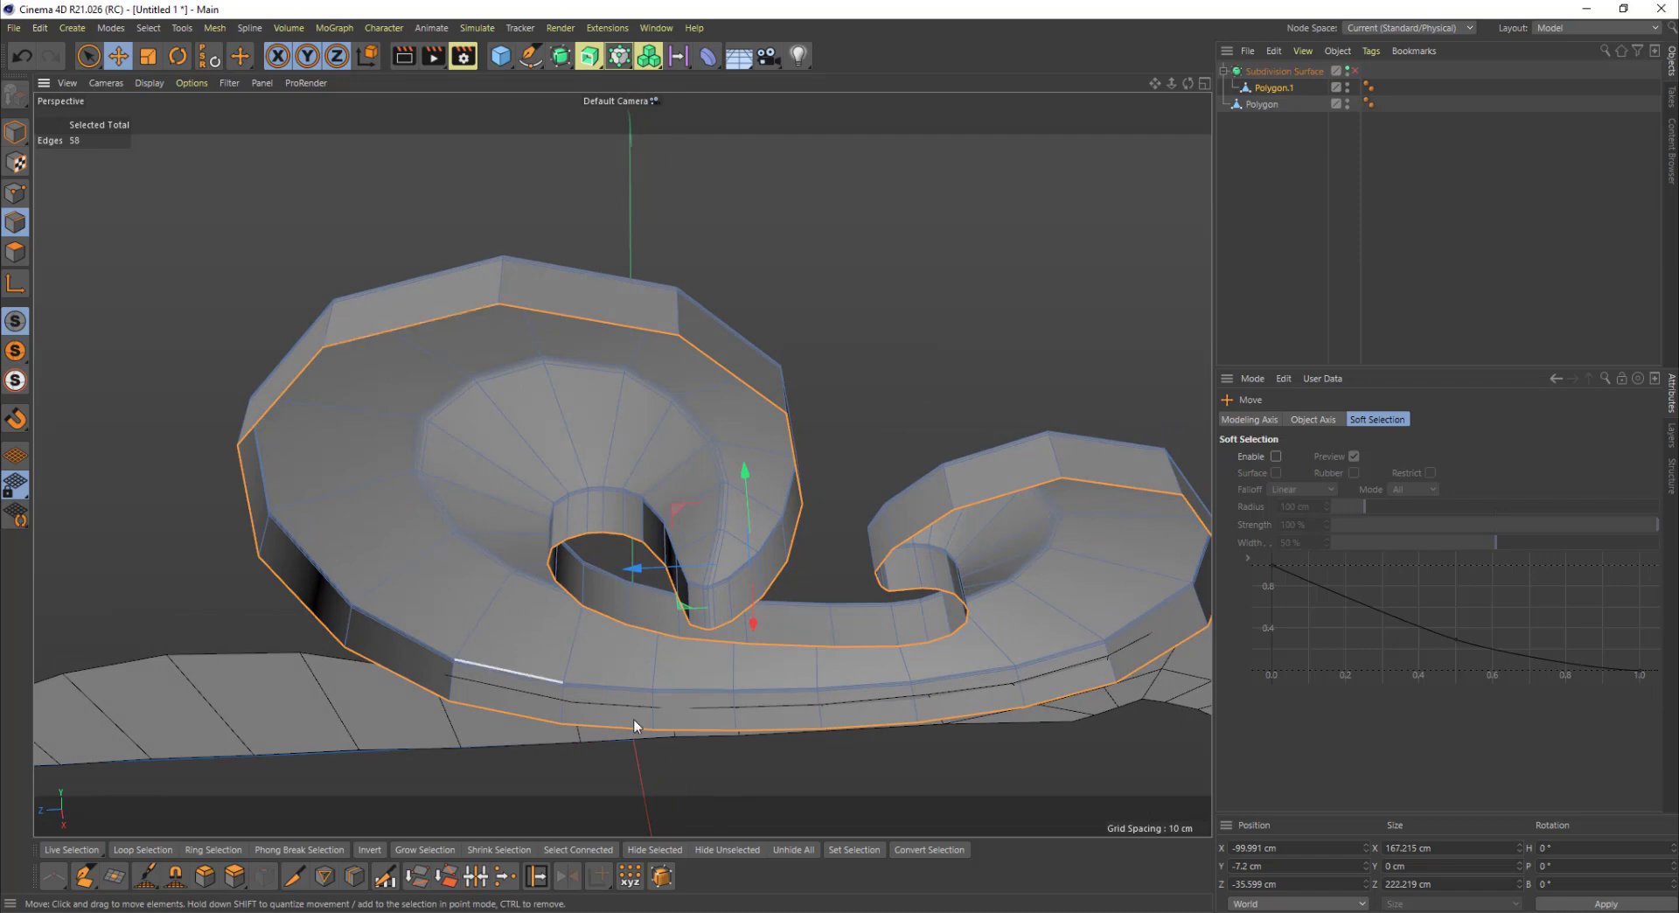
left_click_drag(873, 318, 1056, 547, "alt")
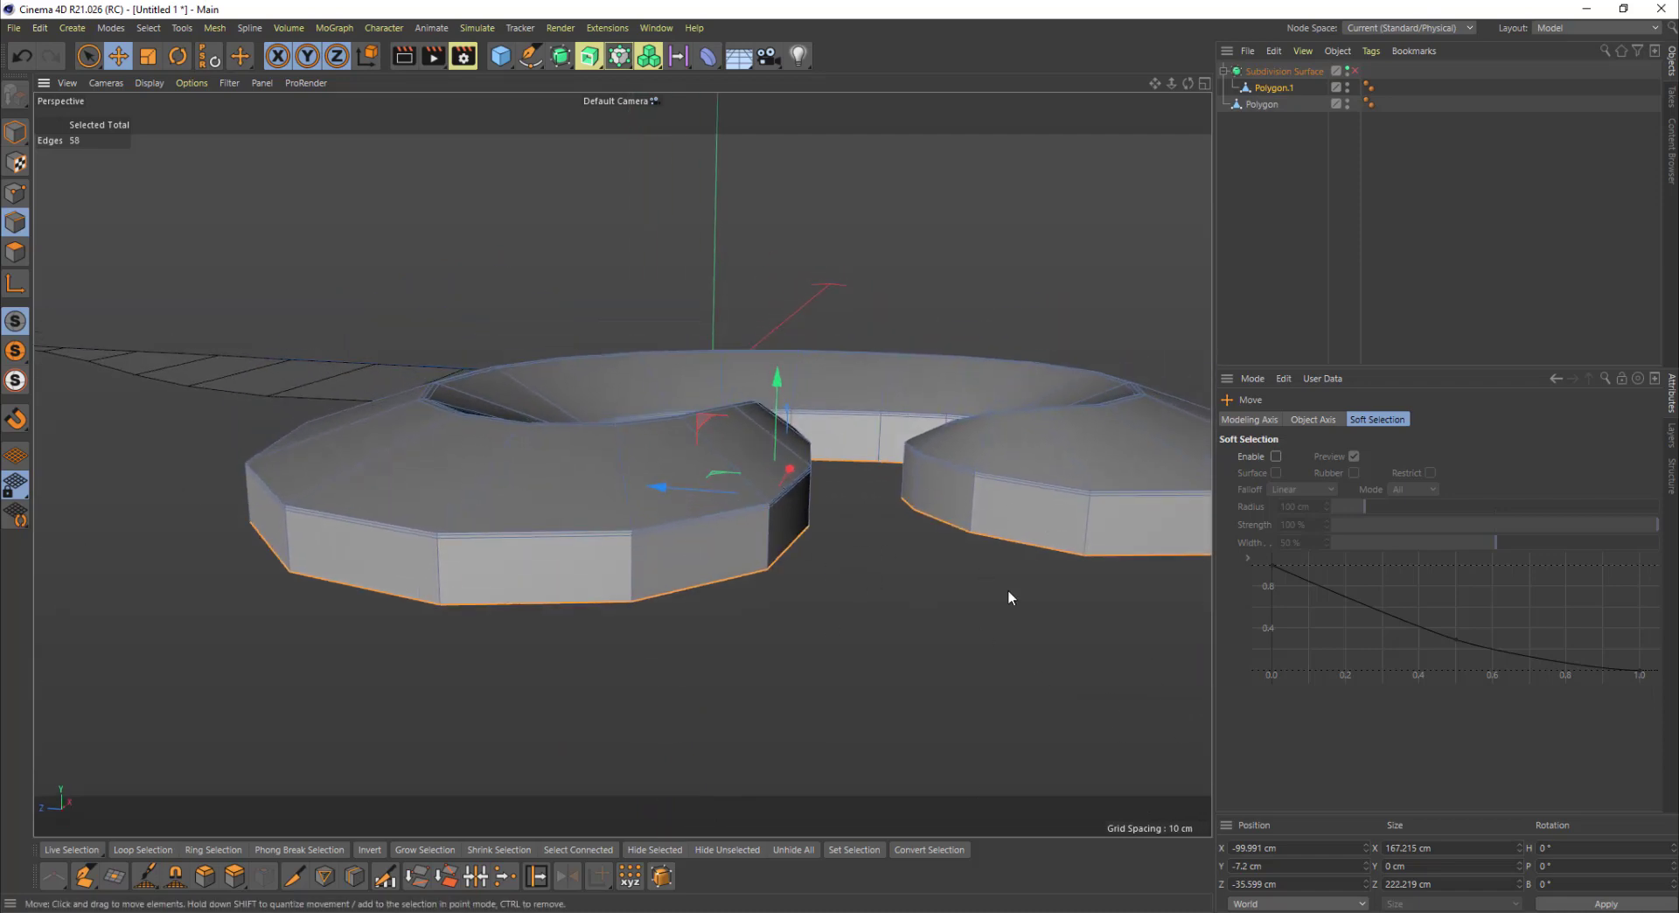
left_click(1242, 866)
type("0")
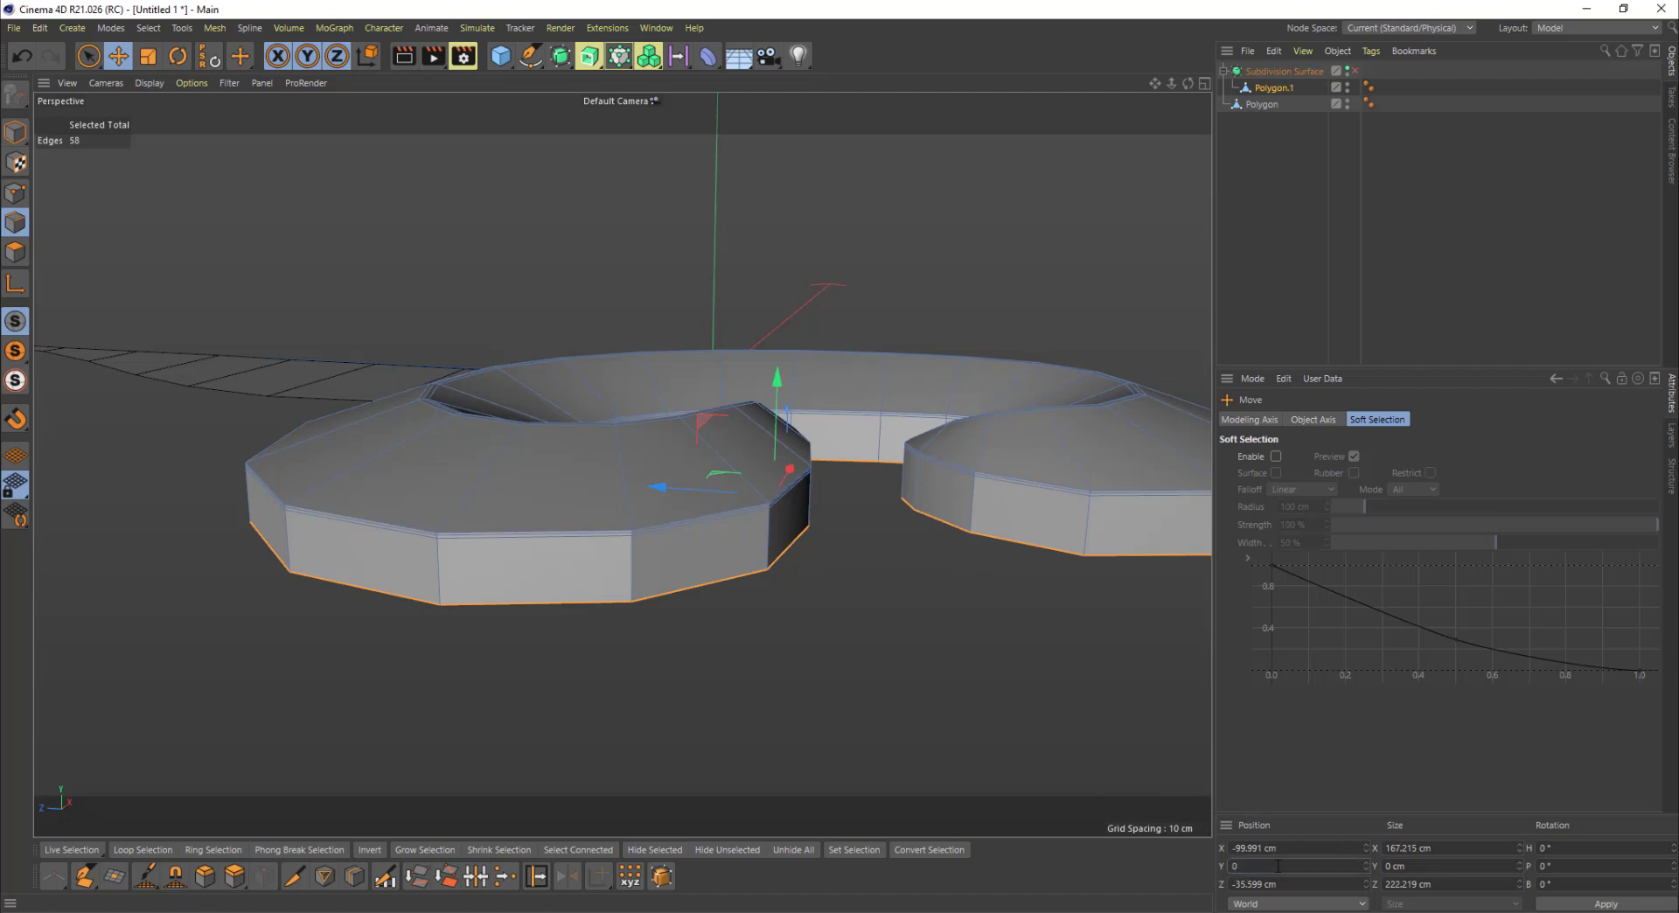
key("Return")
left_click_drag(829, 412, 837, 444, "alt")
Step: Switch to Model mode and add a Symmetry object to the scene
left_click(15, 132)
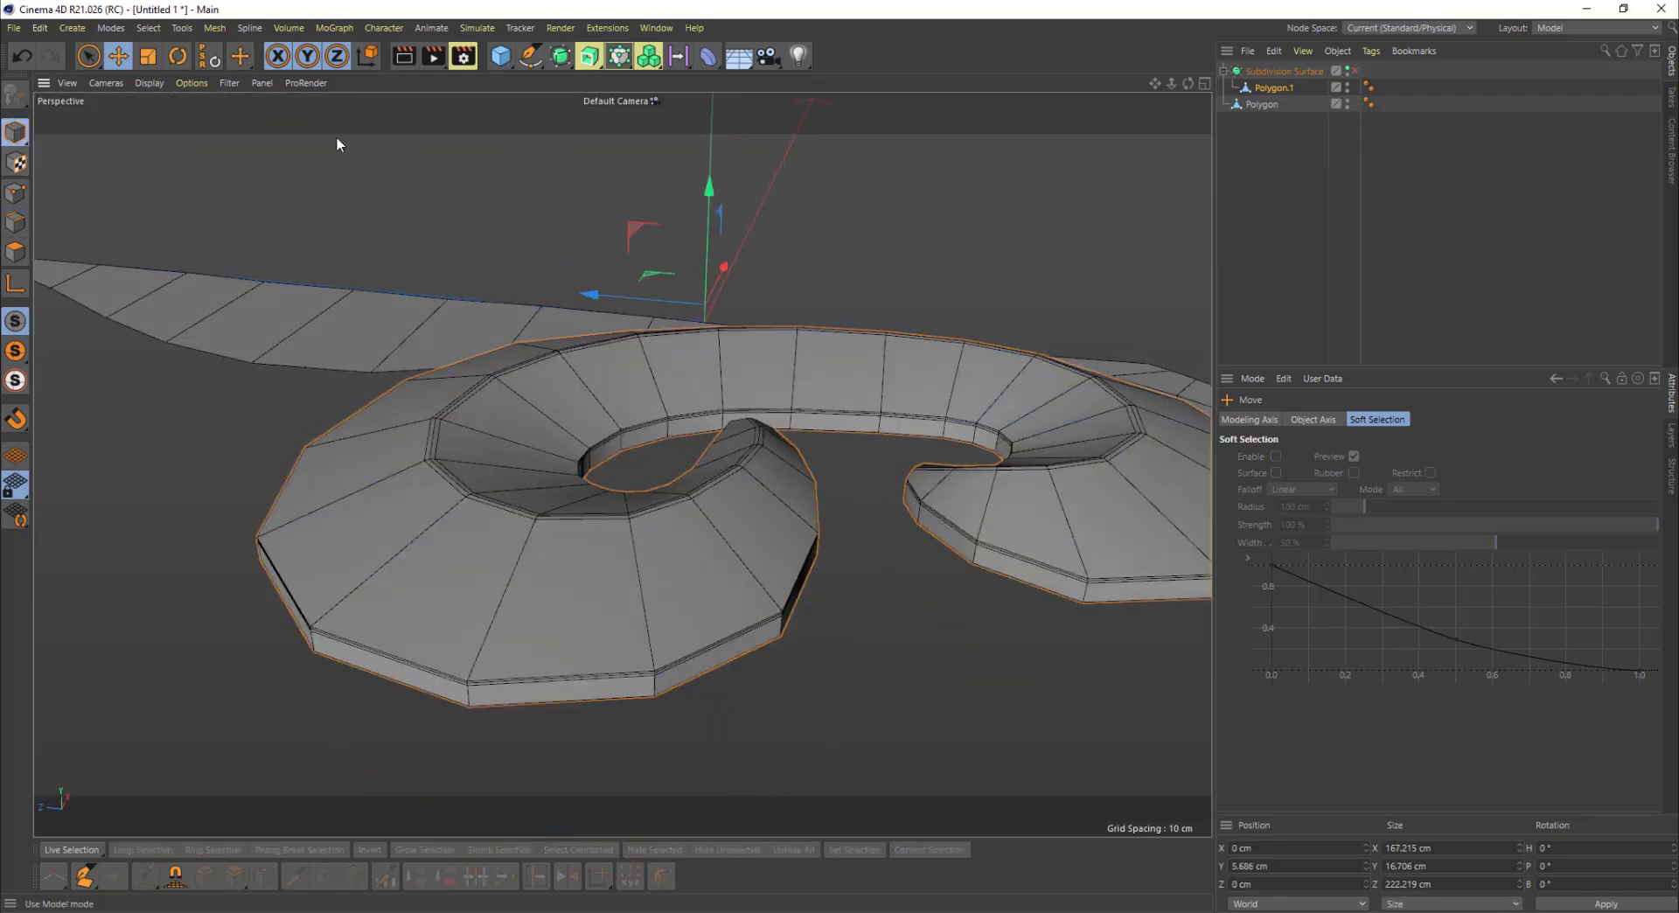
left_click(649, 57)
left_click(600, 66)
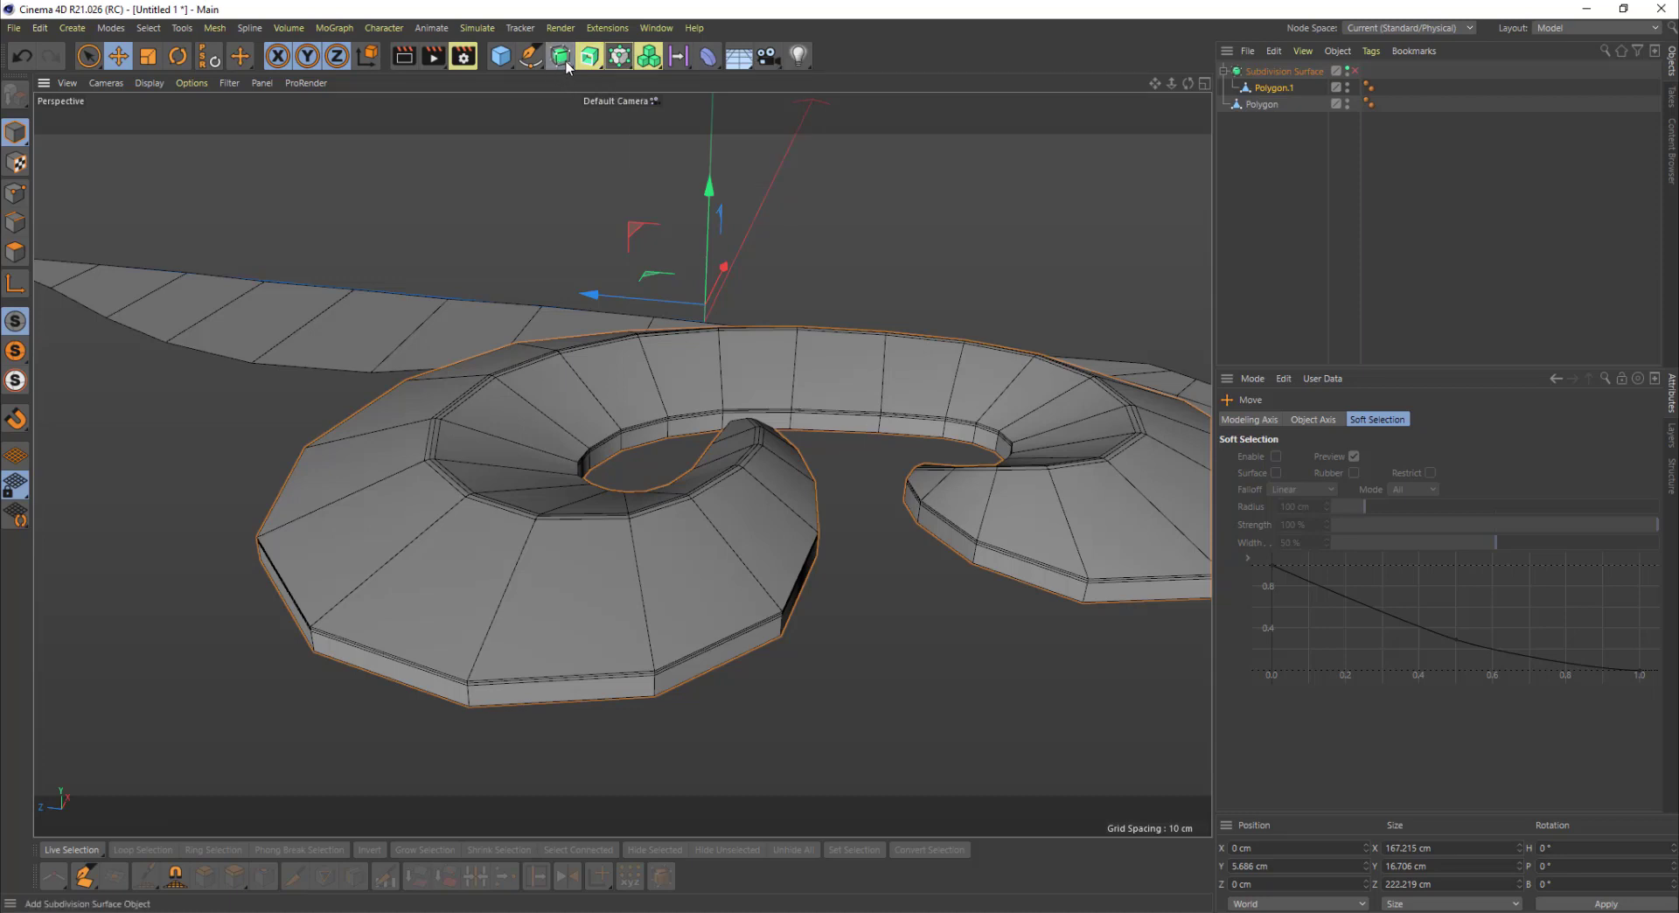
left_click(561, 61)
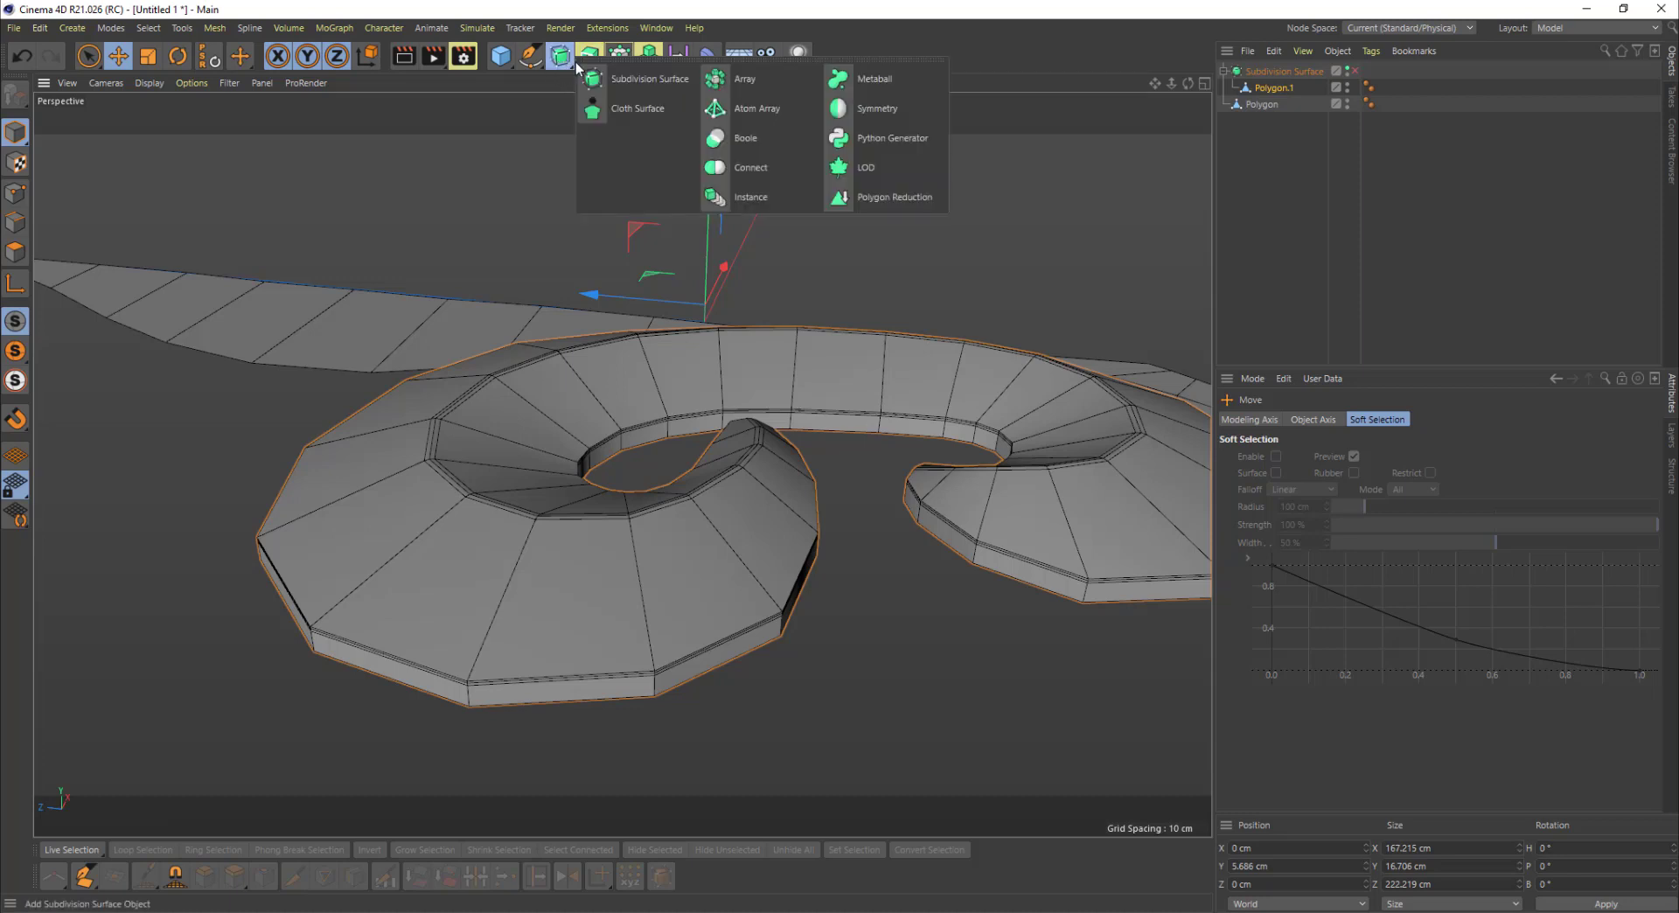
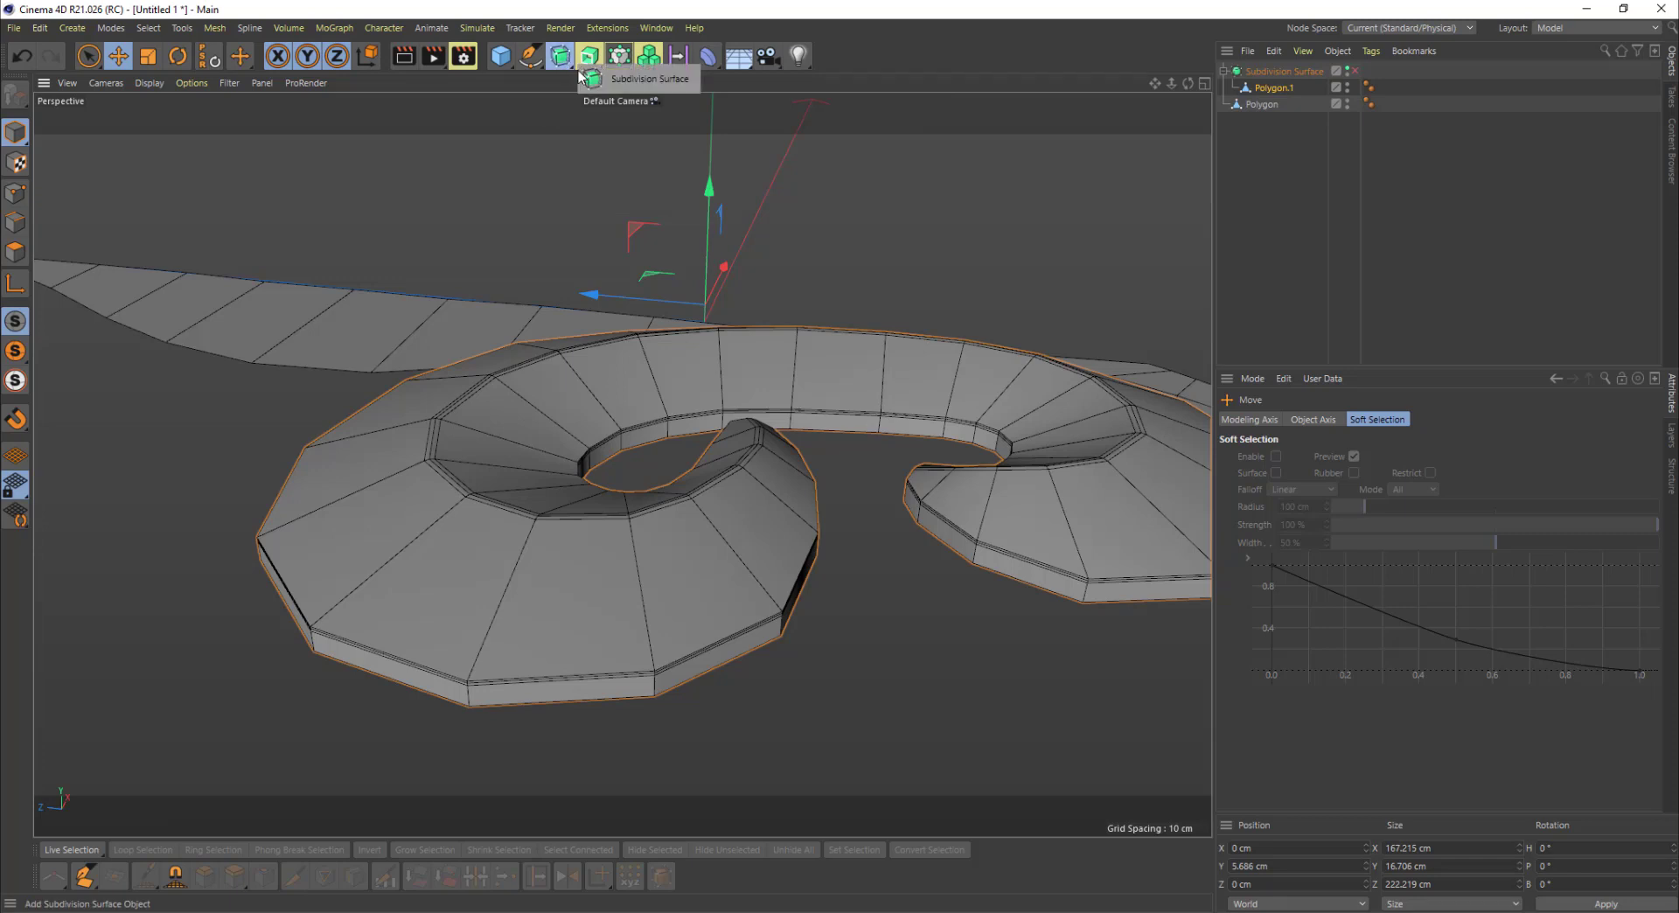
left_click_drag(560, 60, 883, 112)
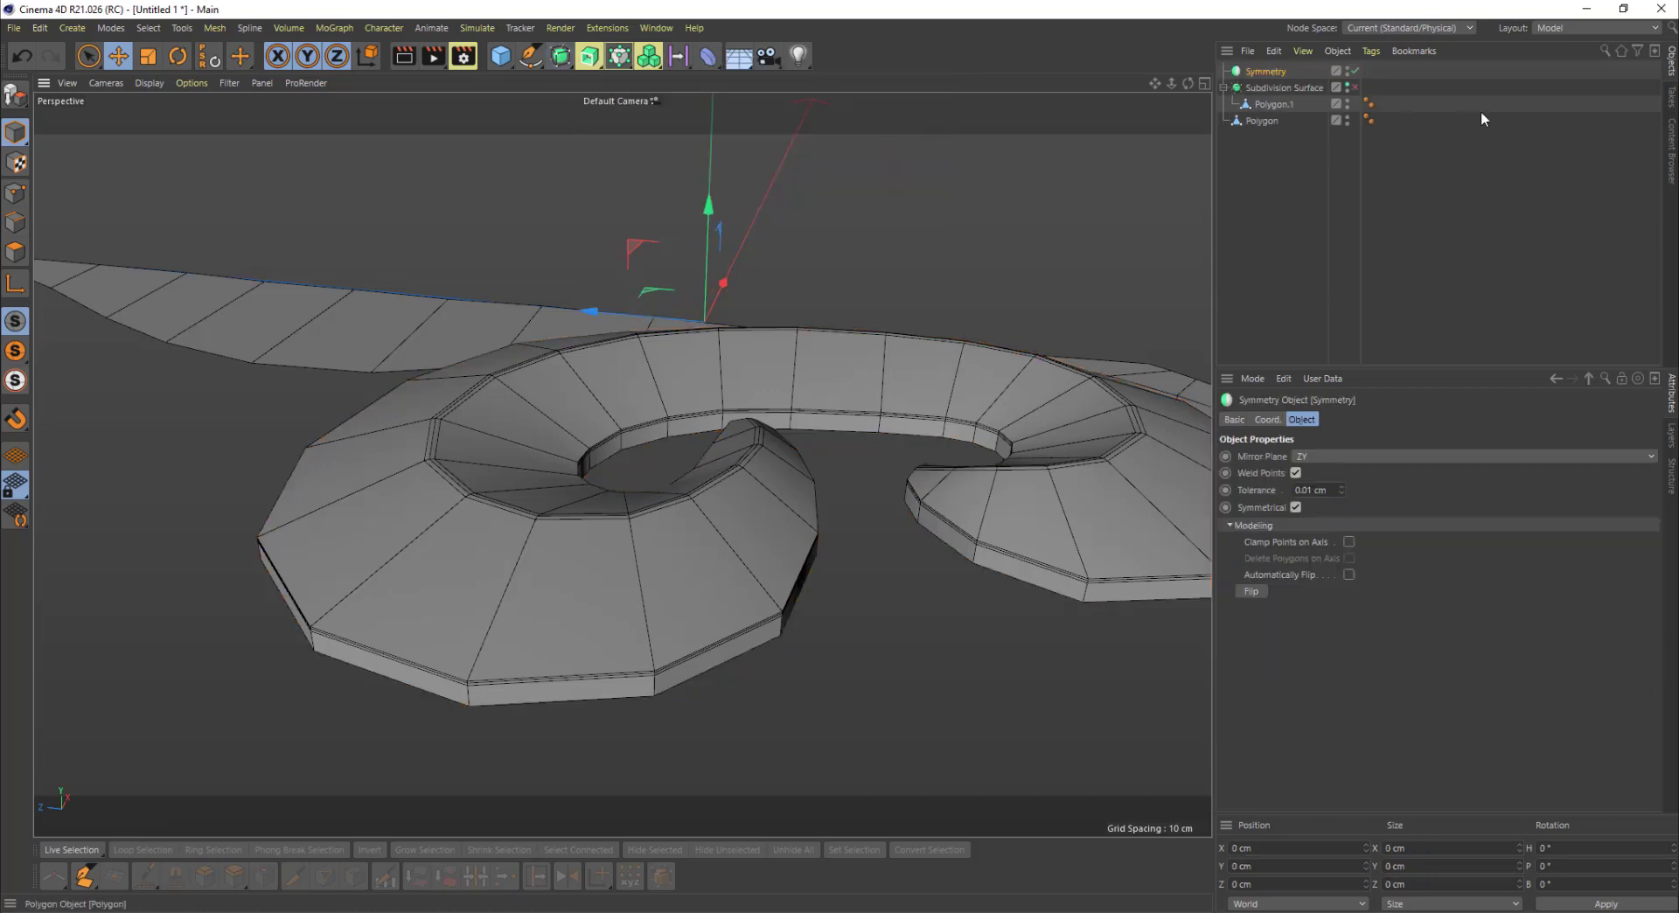
Step: Make the scroll object Polygon.1 a child of the Symmetry object and select the Symmetry
left_click(1276, 105)
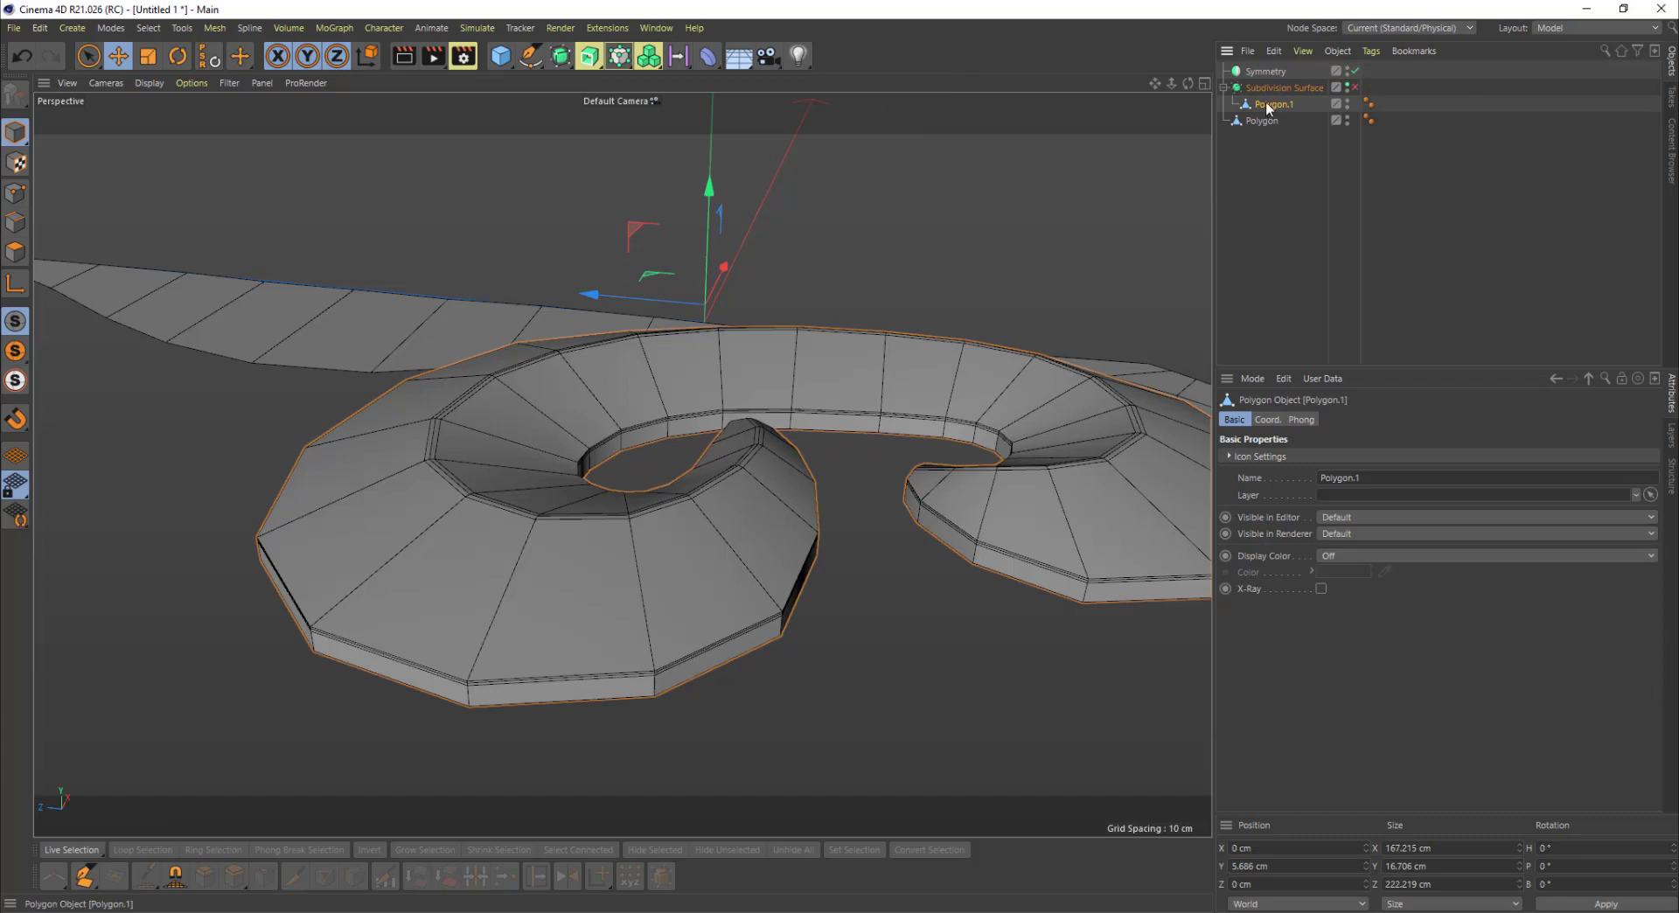
left_click_drag(1274, 106, 1261, 72)
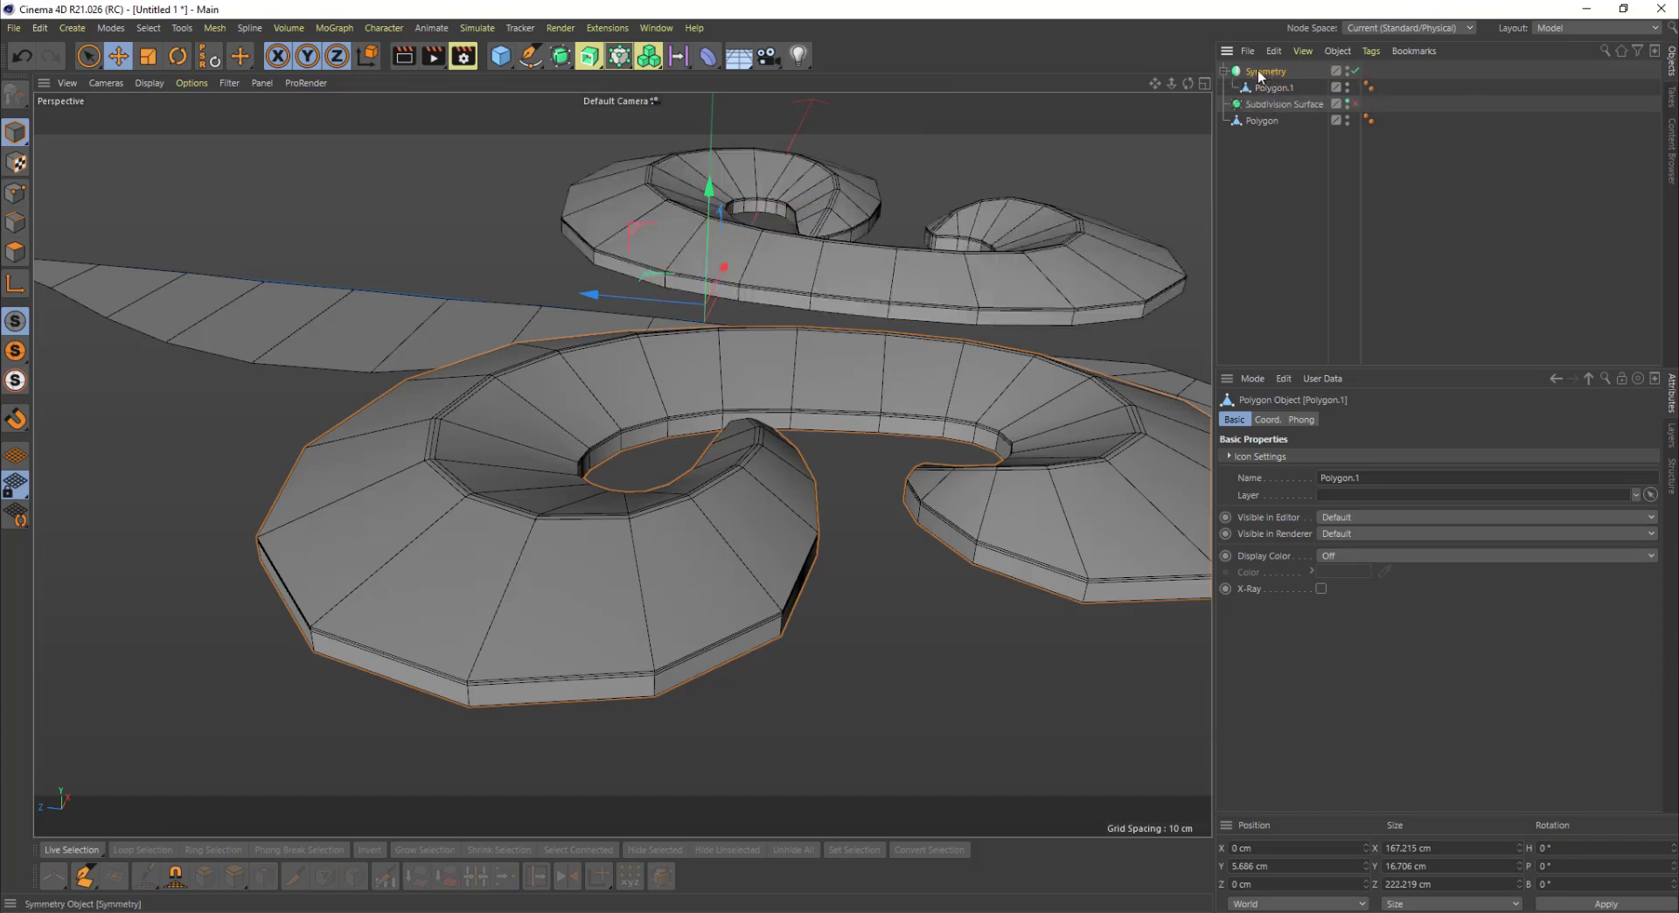
left_click(1264, 71)
scroll(971, 217, "up", 2)
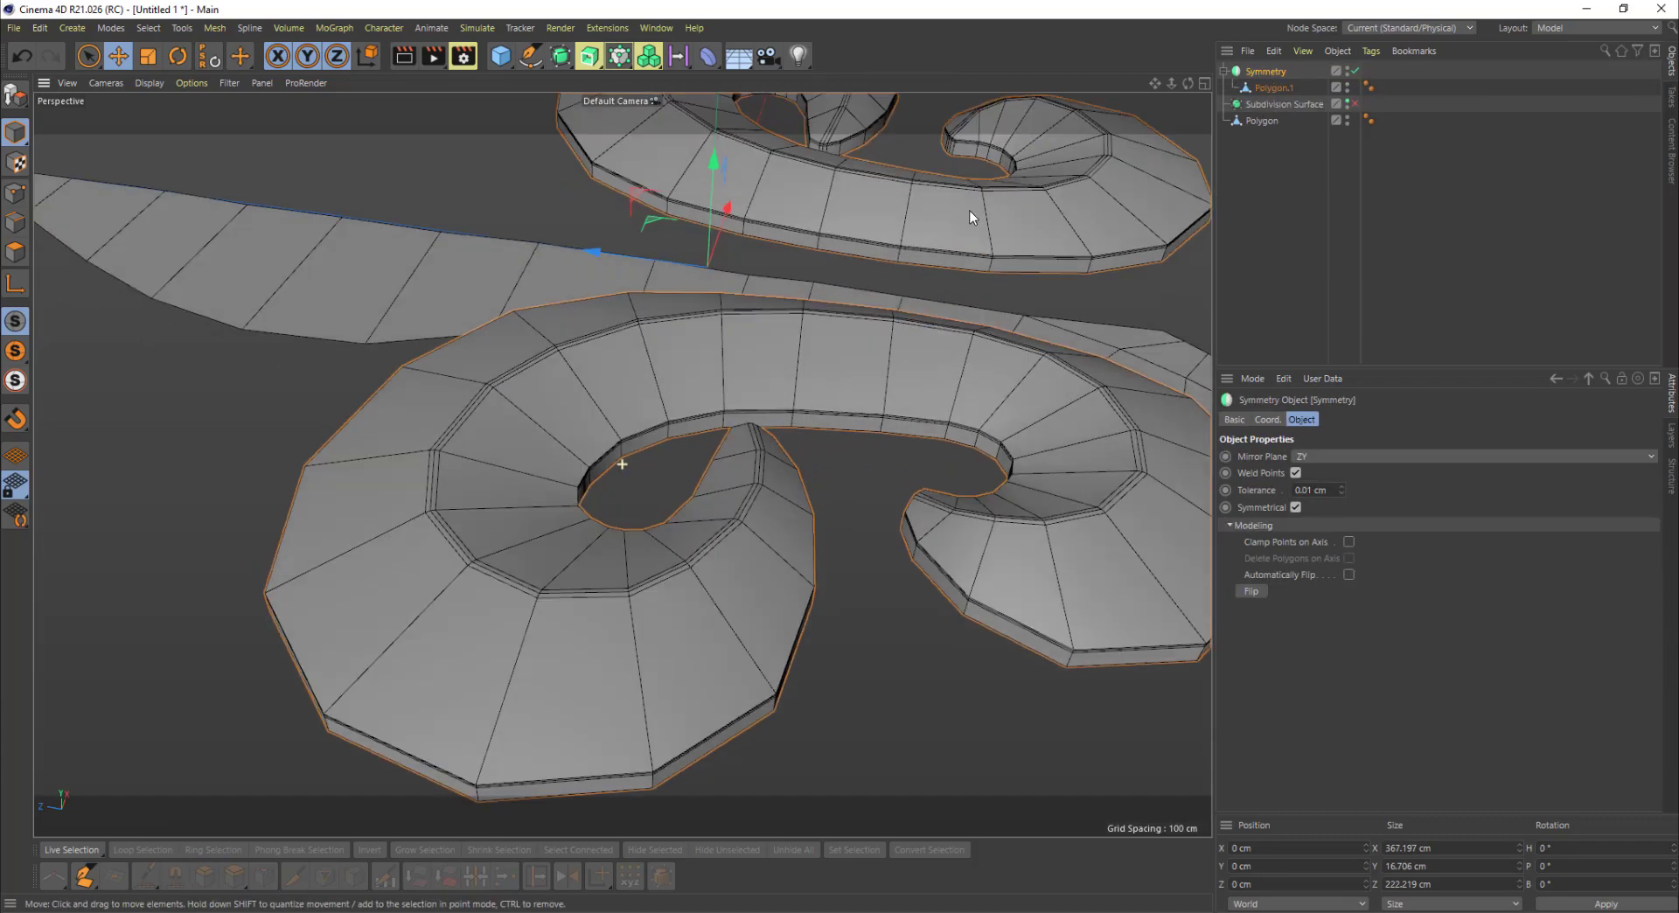
Step: Try XY as the Symmetry's mirror plane, and set it to XZ so the scroll is mirrored downward
left_click(1336, 455)
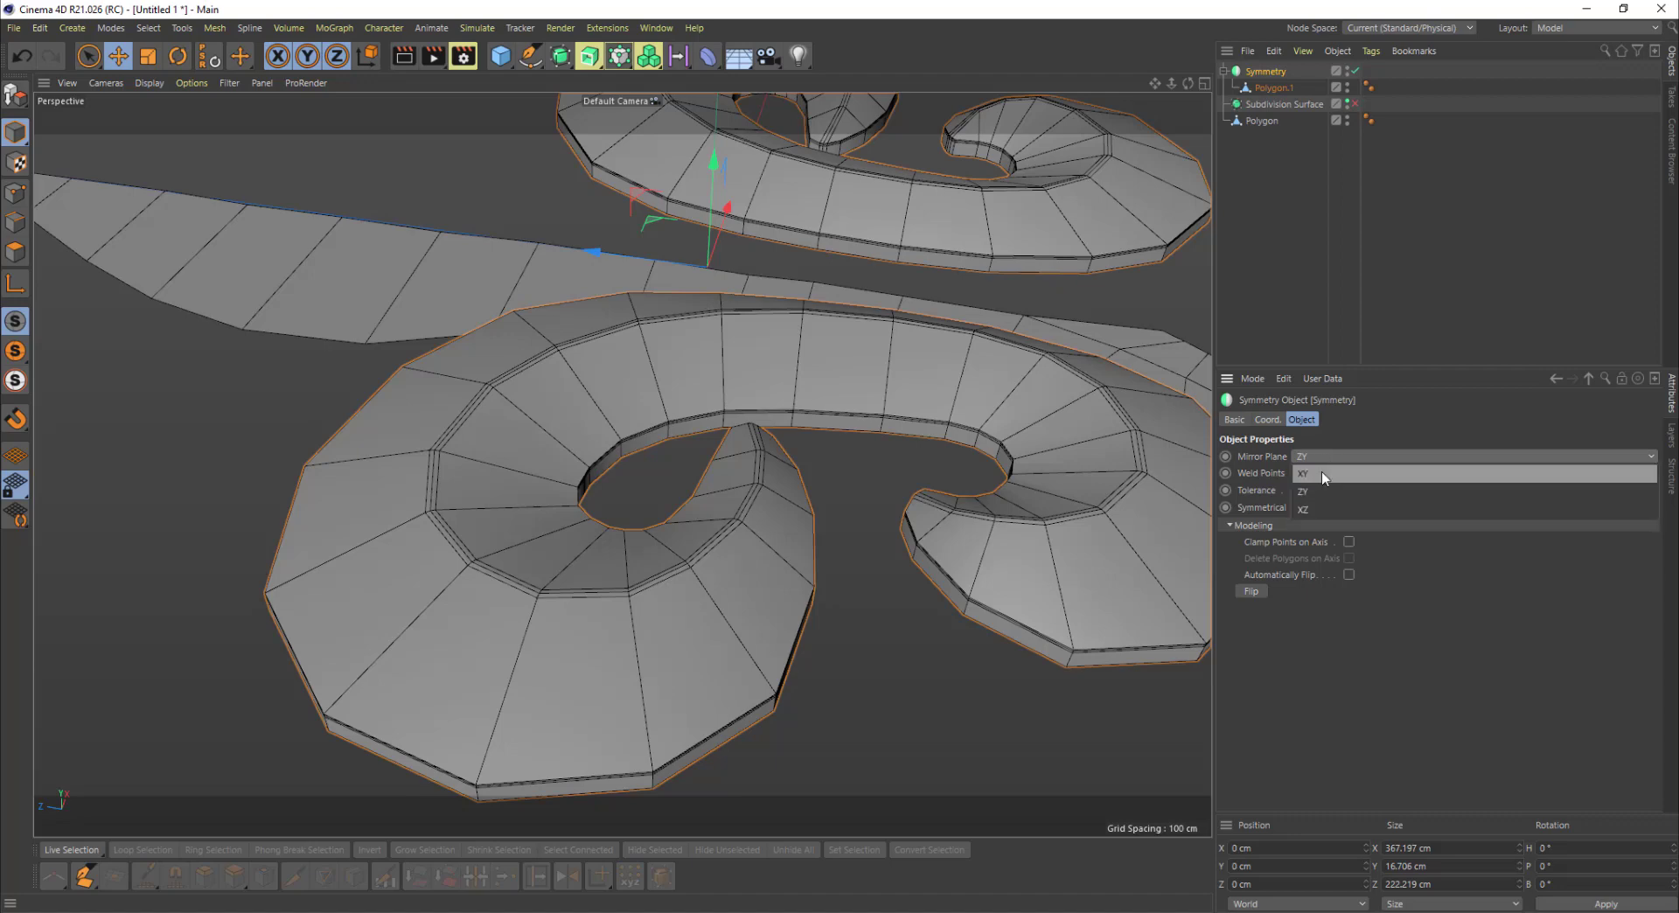
left_click(1323, 473)
left_click(1317, 458)
left_click(1316, 509)
left_click_drag(940, 665, 852, 497, "alt")
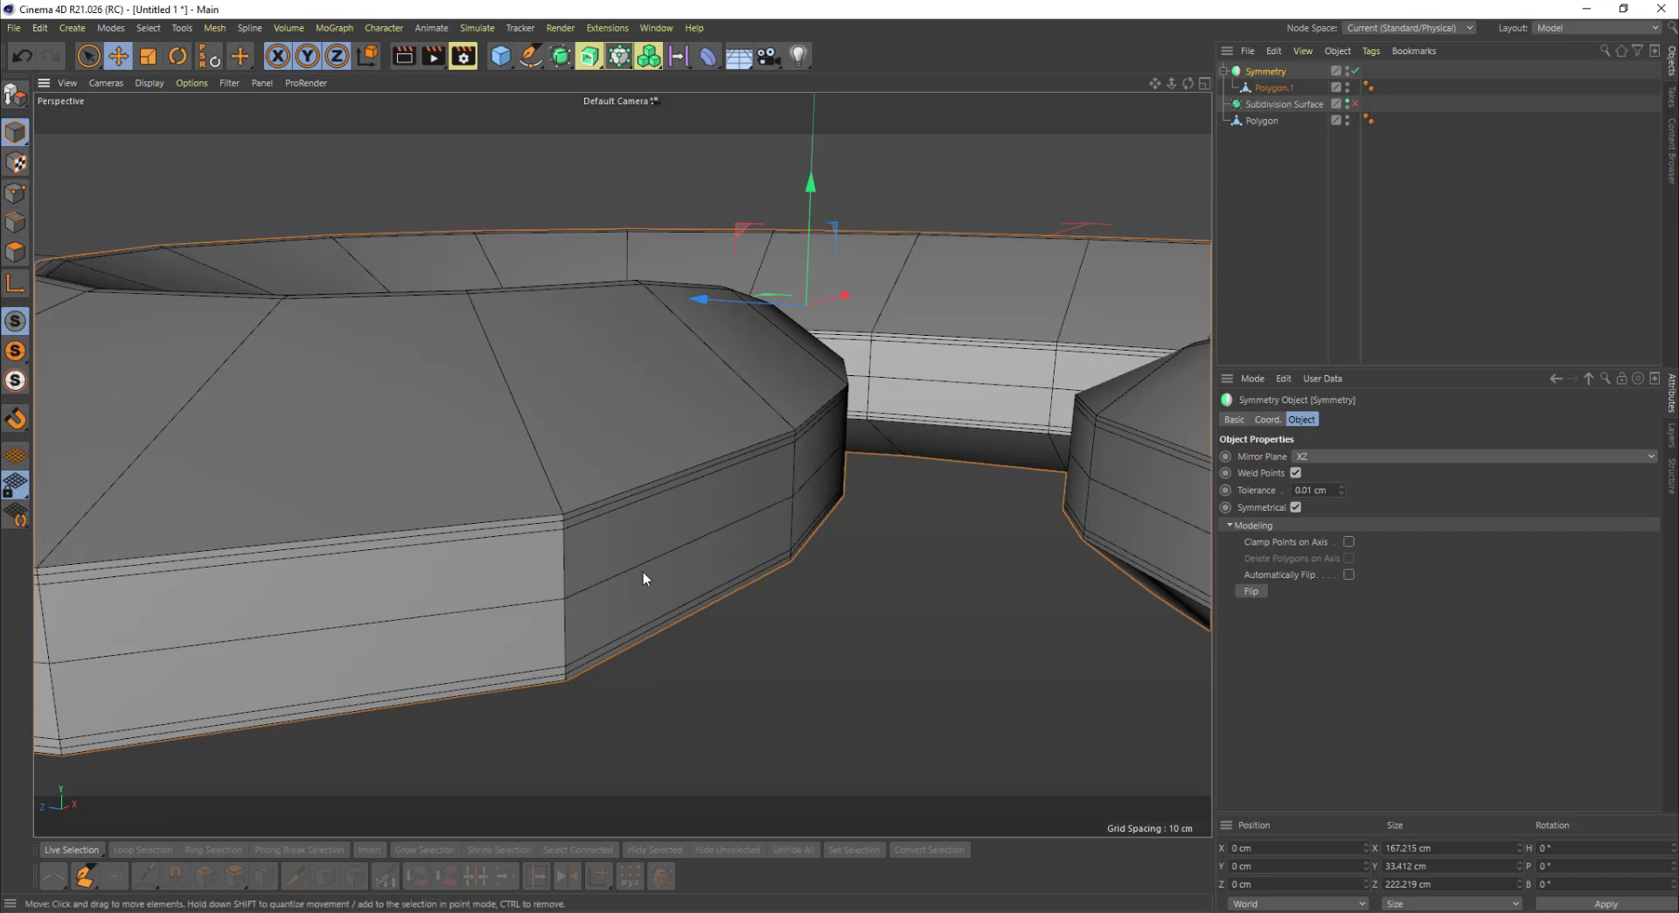
left_click_drag(790, 450, 768, 575, "alt")
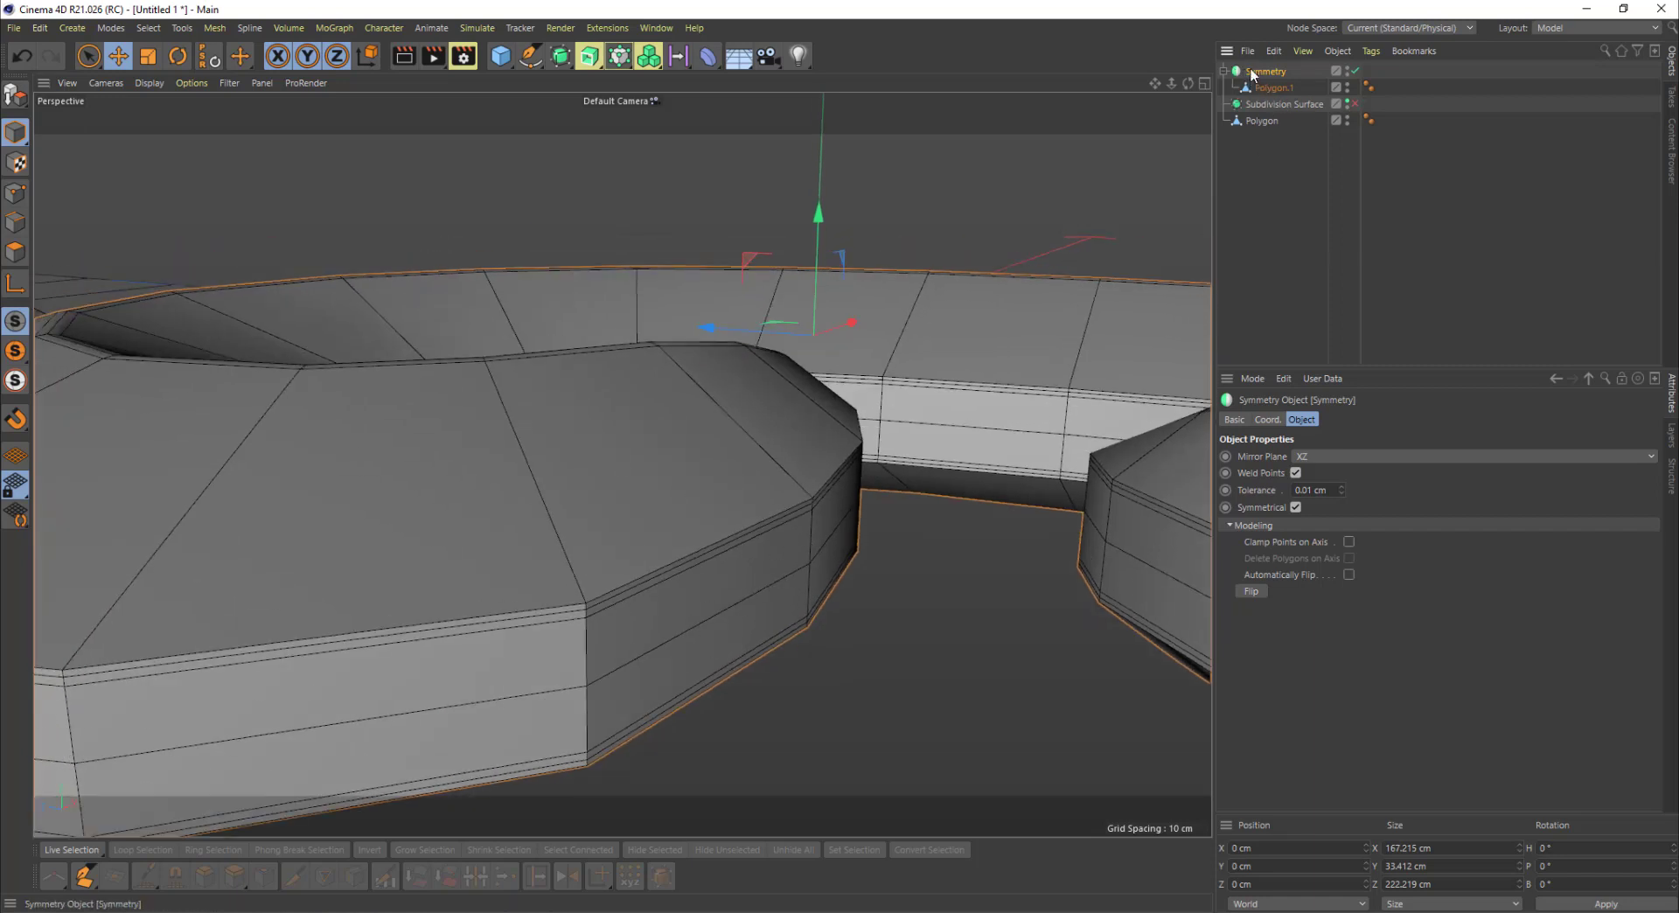
Step: Nest the Symmetry object under the Subdivision Surface and enable the smoothing again
mouse_move(1251, 75)
left_mouse_down()
mouse_move(1272, 120)
mouse_move(1263, 105)
left_mouse_up()
left_click(1355, 72)
left_click(870, 528)
right_click_drag(870, 528, 914, 443, "alt")
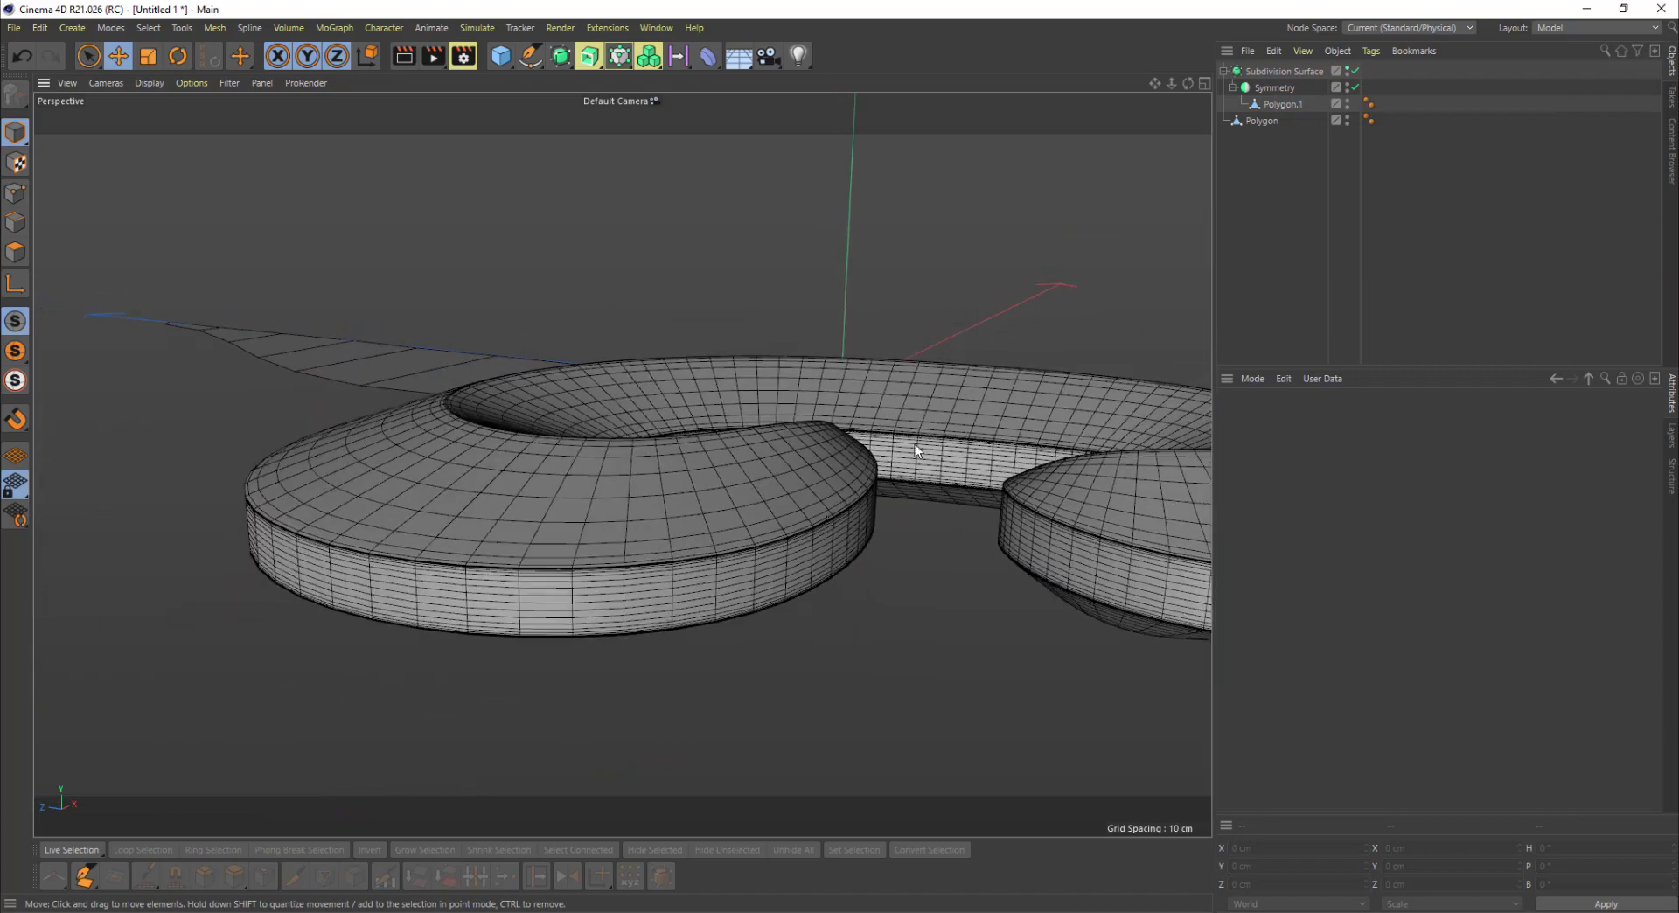
left_click_drag(915, 443, 879, 508, "alt")
Step: Set the viewport display to Gouraud Shading without lines and inspect the smoothed scroll
key("n")
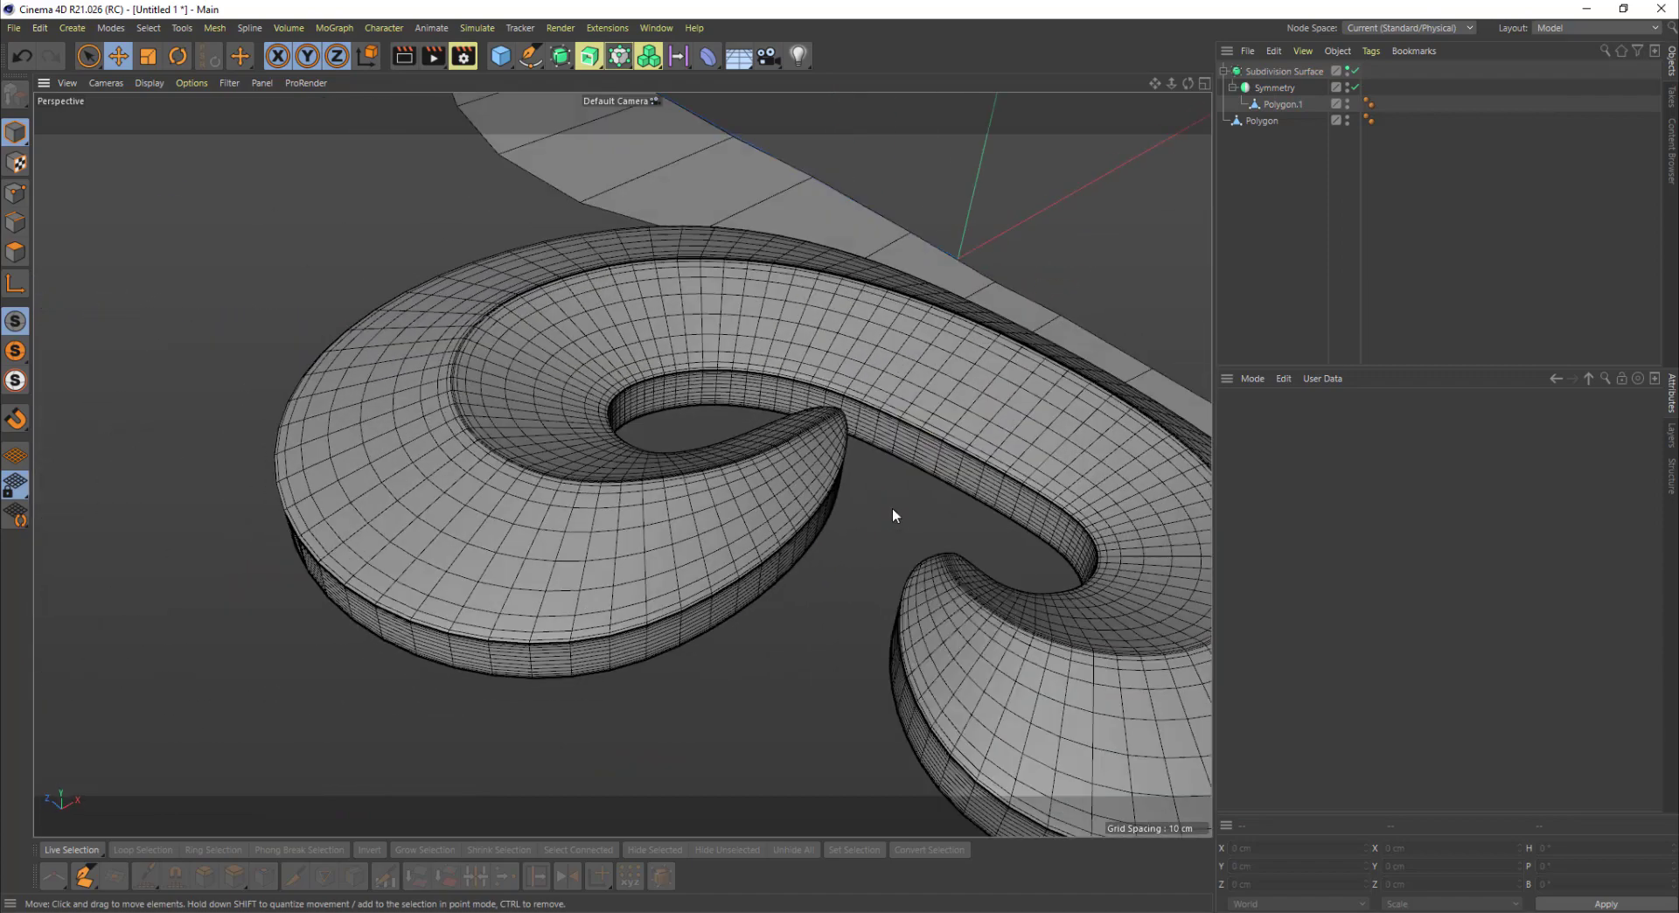
key("n")
key("b")
key("n")
key("a")
mouse_move(878, 467)
left_mouse_down("alt")
mouse_move(797, 530)
mouse_move(749, 338)
mouse_move(768, 508)
mouse_move(679, 332)
mouse_move(800, 568)
left_mouse_up("alt")
right_click_drag(900, 410, 800, 459, "alt")
left_click_drag(826, 443, 922, 238, "alt")
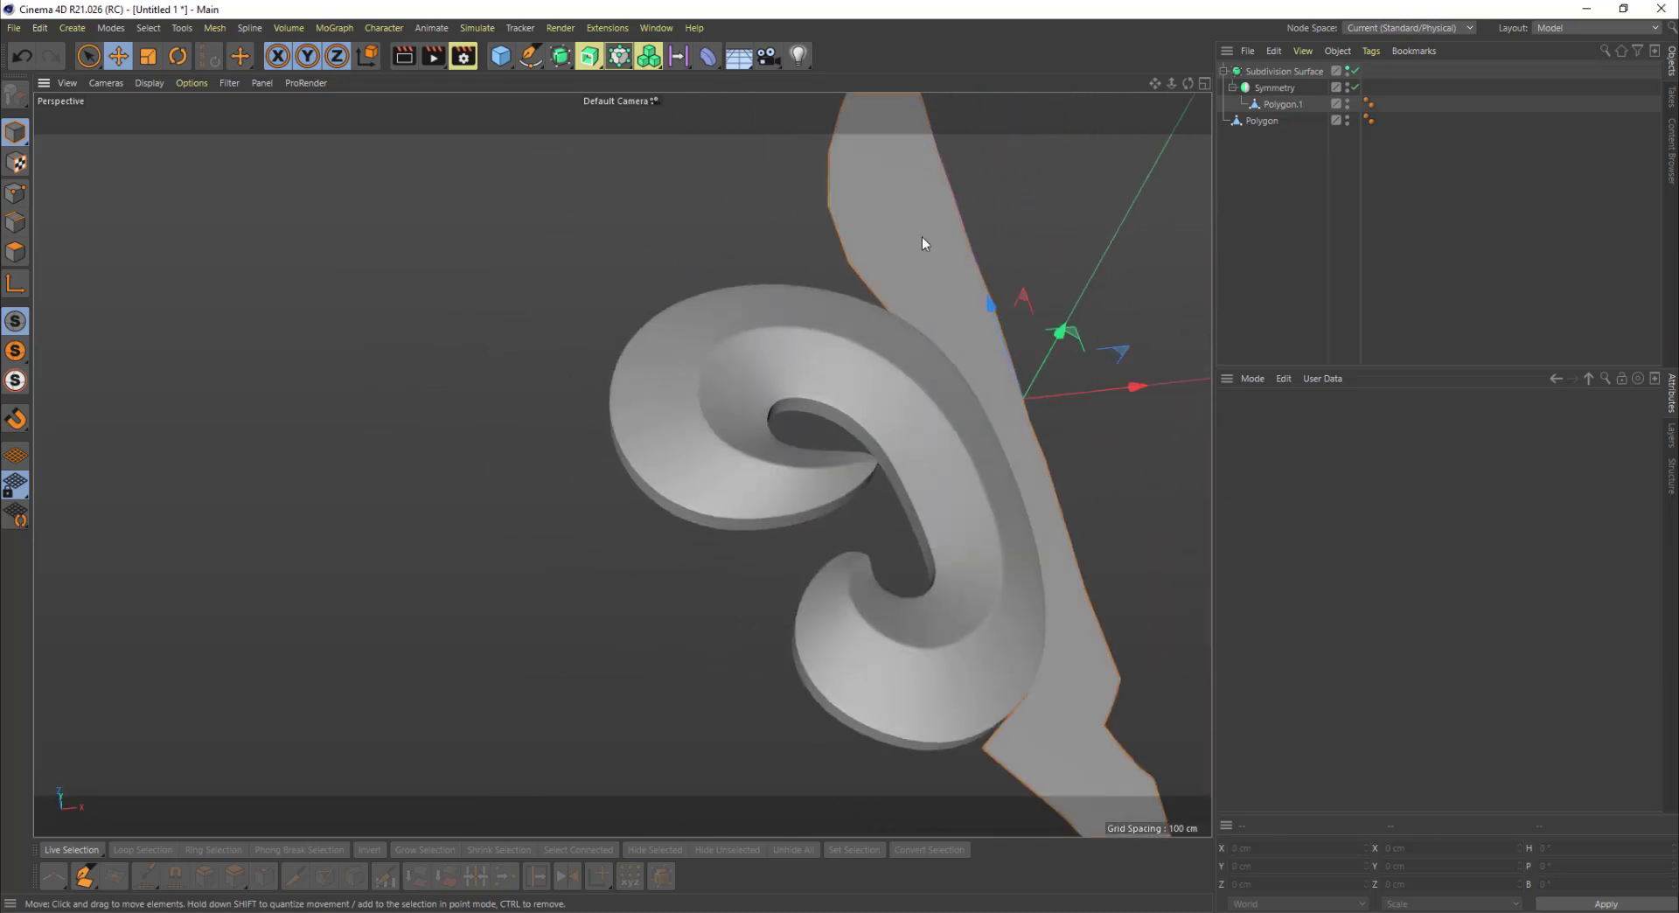
Step: Select the flat central polygon object and pick all of its edges along the straight centre line, including those of the lower tip
left_click(922, 238)
left_click_drag(858, 357, 301, 245, "alt")
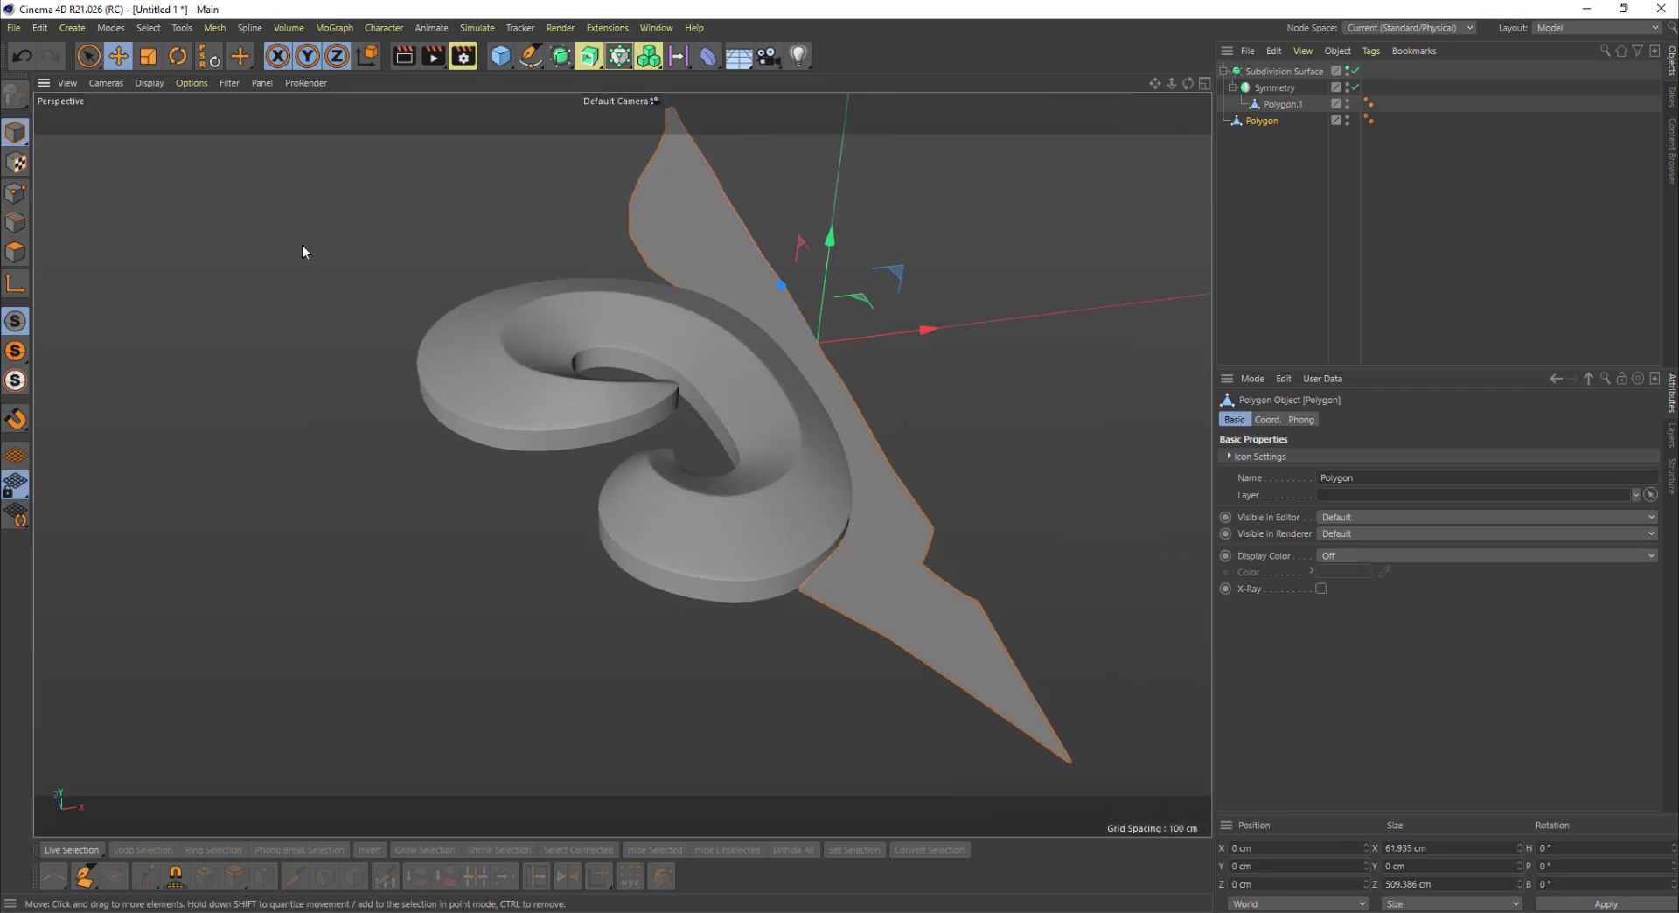
left_click(16, 222)
left_click_drag(773, 396, 899, 446, "alt")
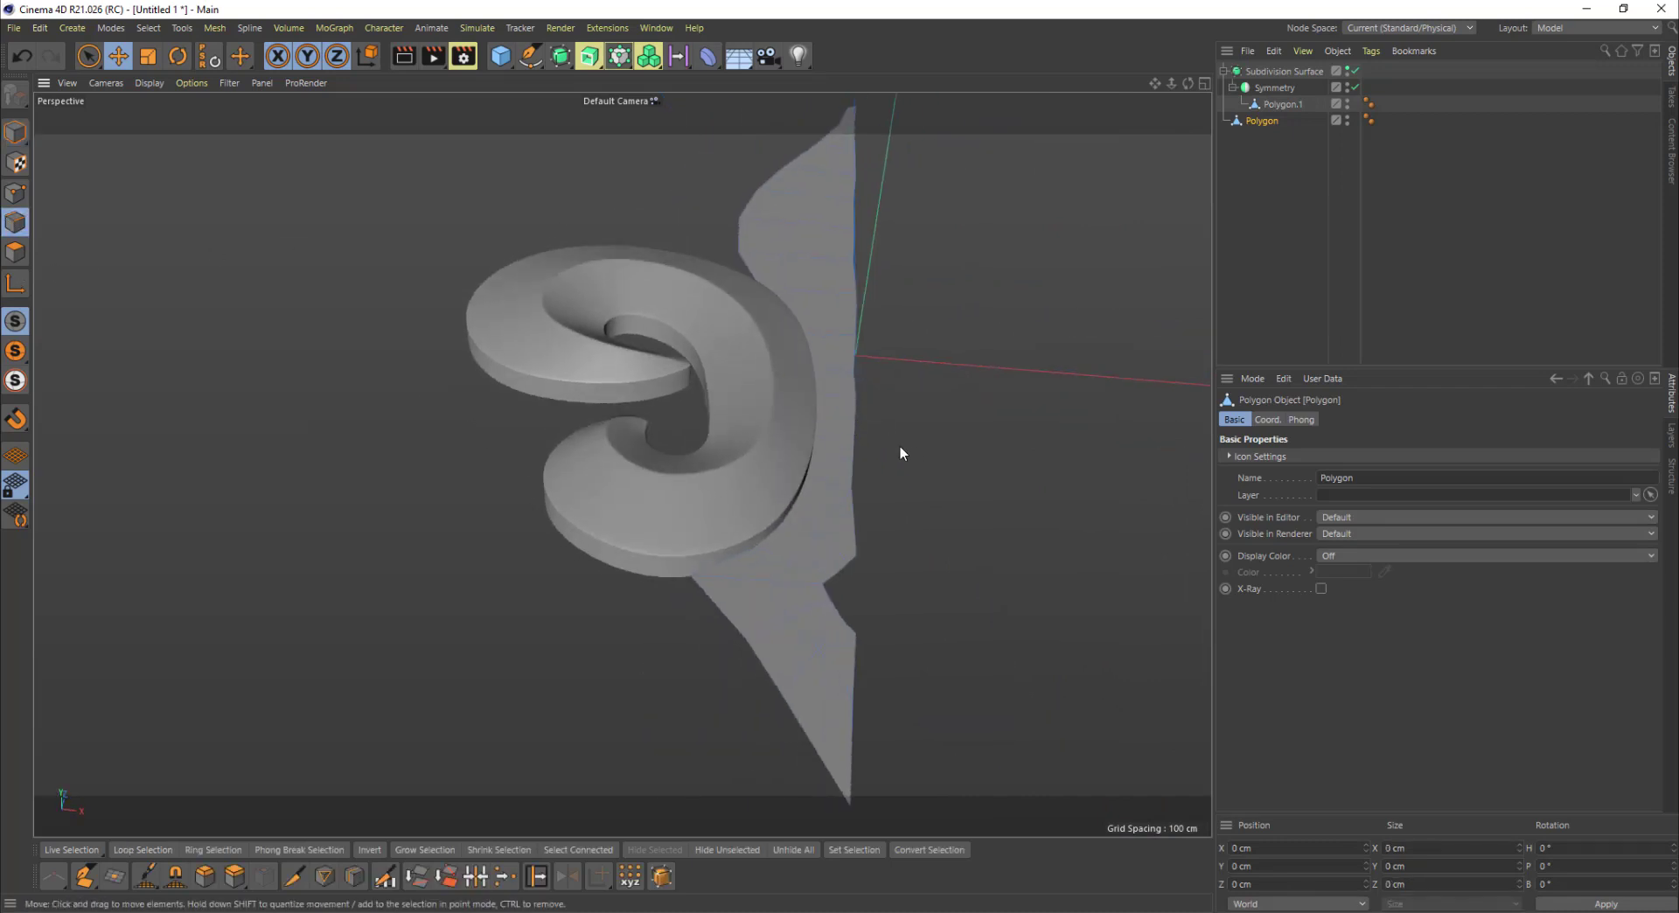
left_click_drag(862, 259, 856, 321, "alt")
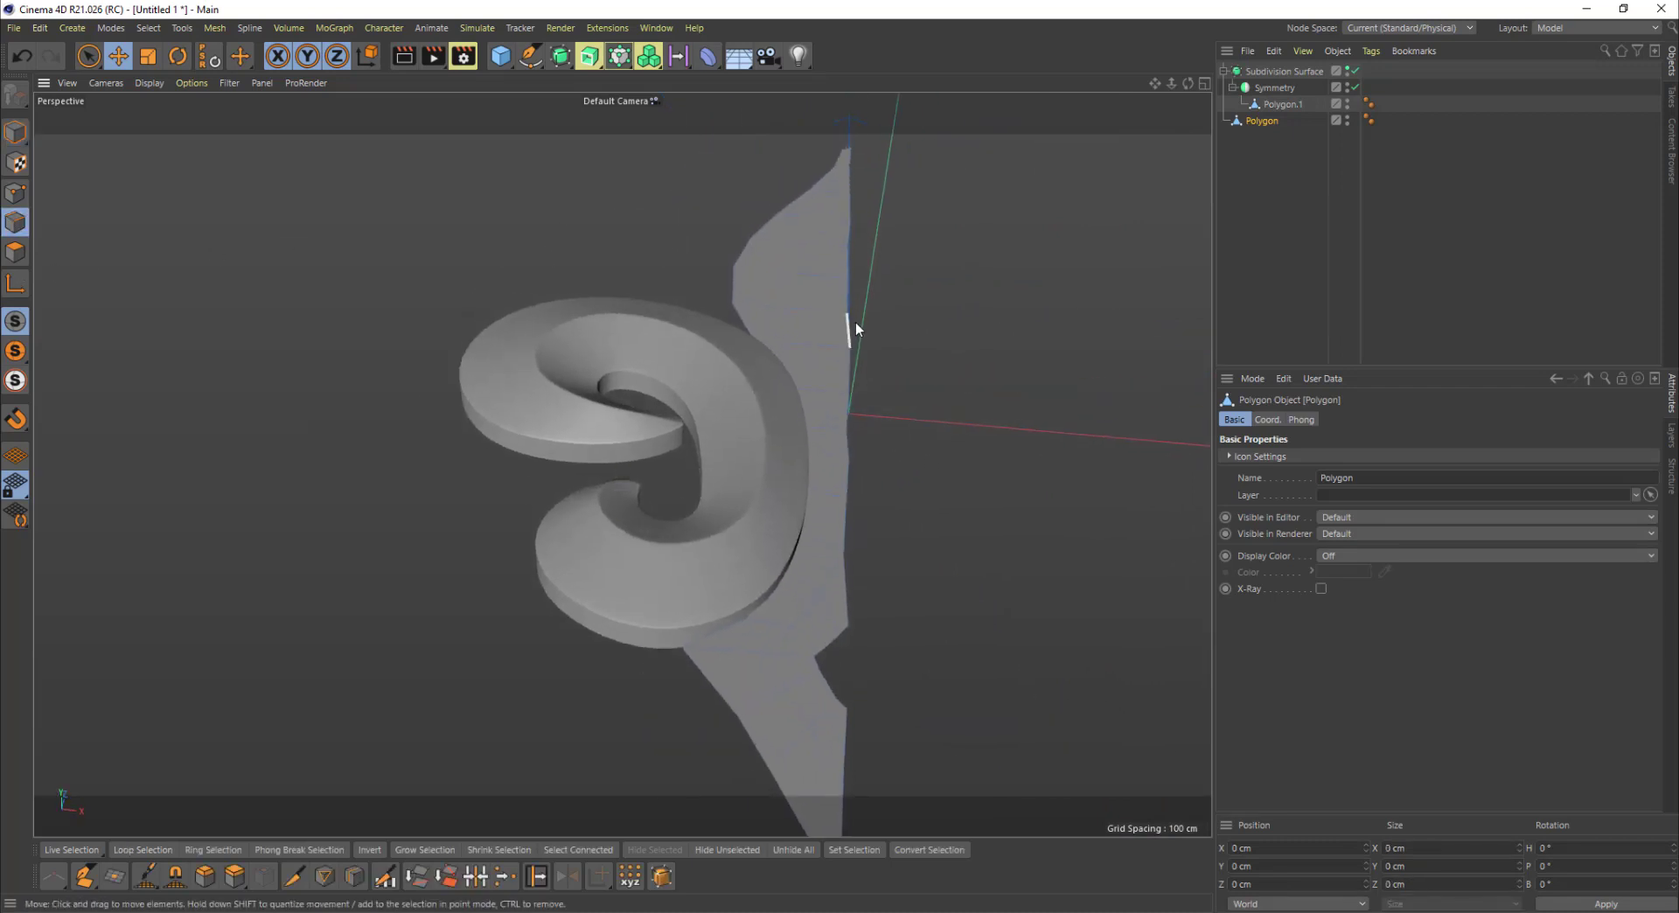
left_click(847, 441)
double_click(847, 440)
left_click_drag(901, 253, 850, 161, "alt")
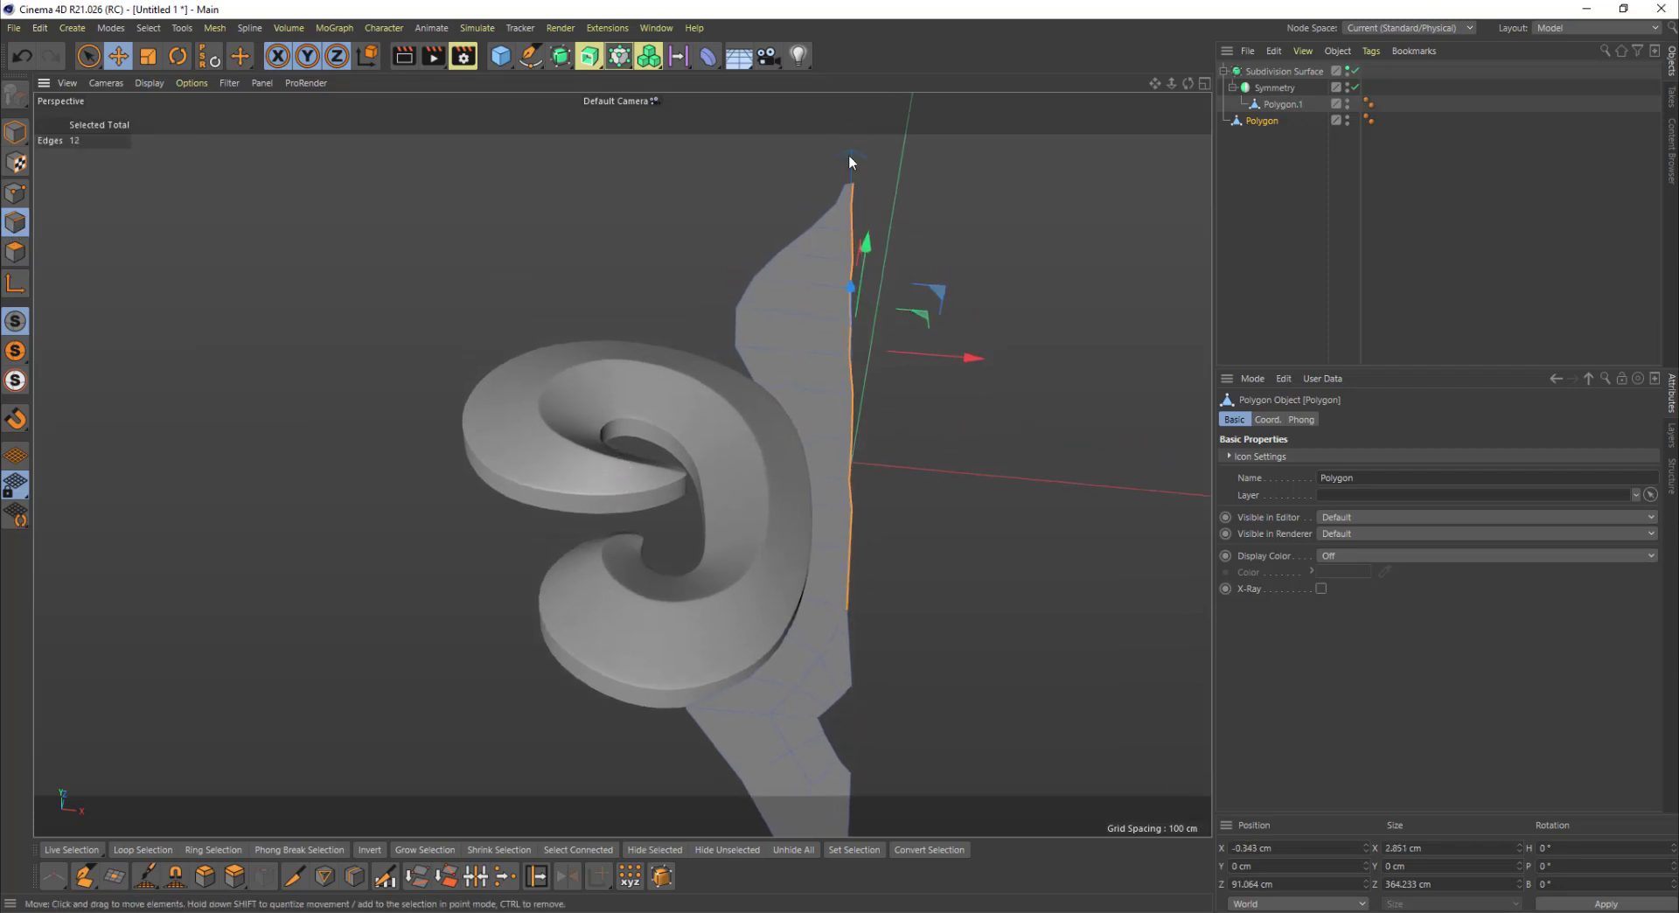
left_click(852, 628, "shift")
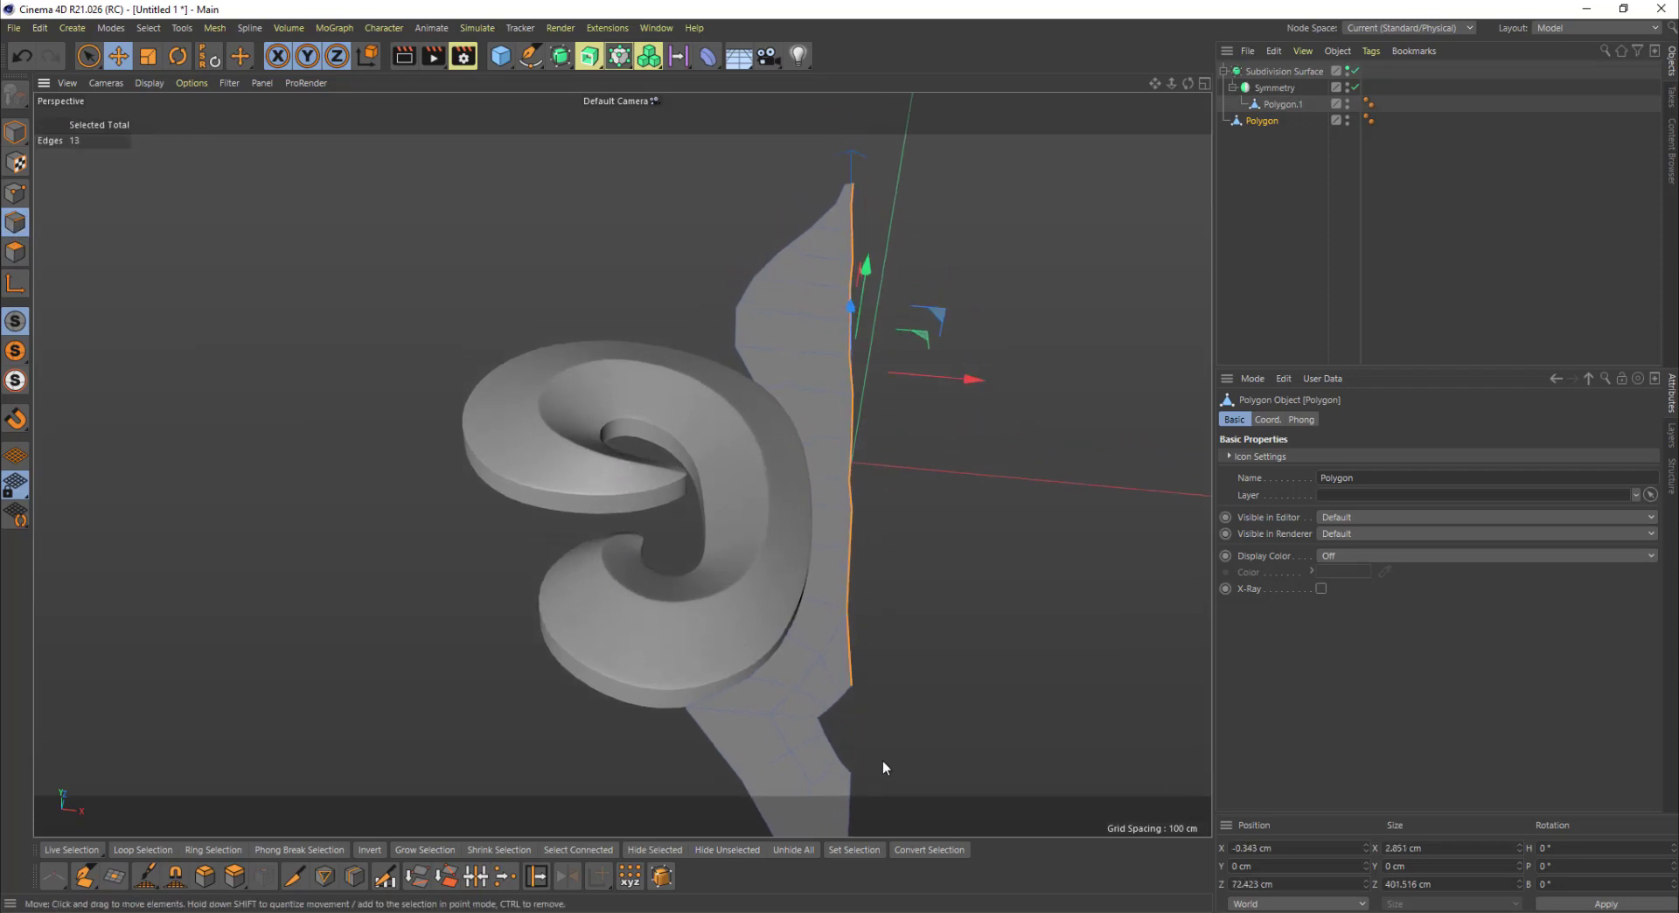
middle_click_drag(883, 760, 894, 613, "alt")
left_click(863, 664, "shift")
left_click(863, 718, "shift")
Step: Scale the selected centre-line edges to 0 along X so they form a perfectly straight line
left_click_drag(946, 381, 868, 467, "alt")
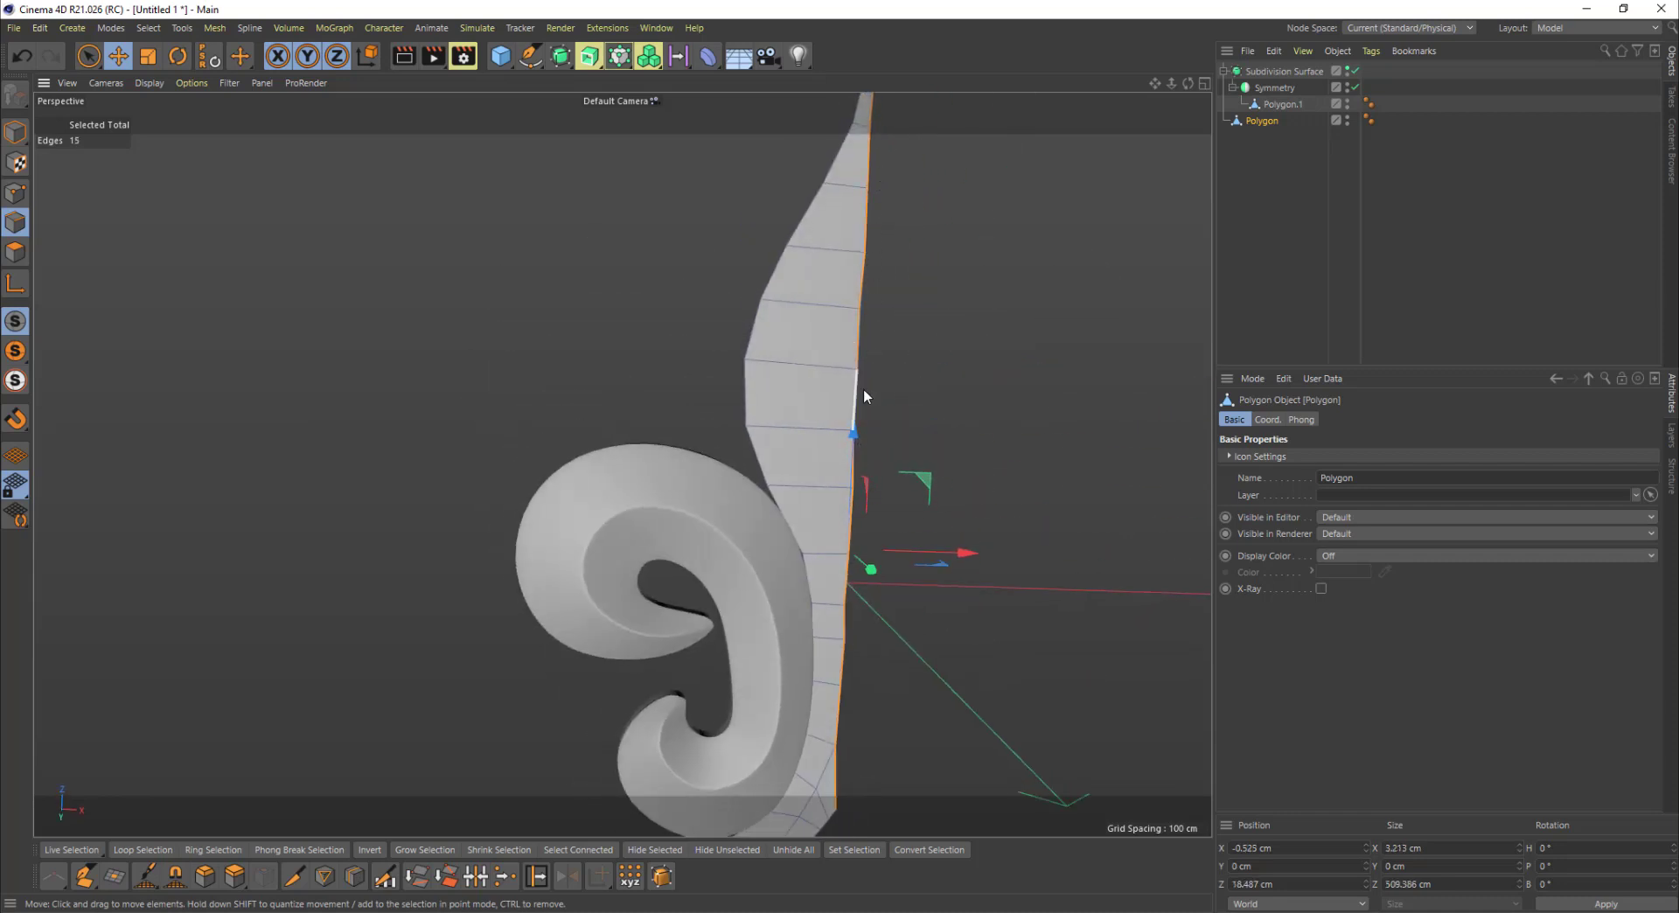
scroll(1023, 271, "up", 5)
scroll(979, 292, "down", 5)
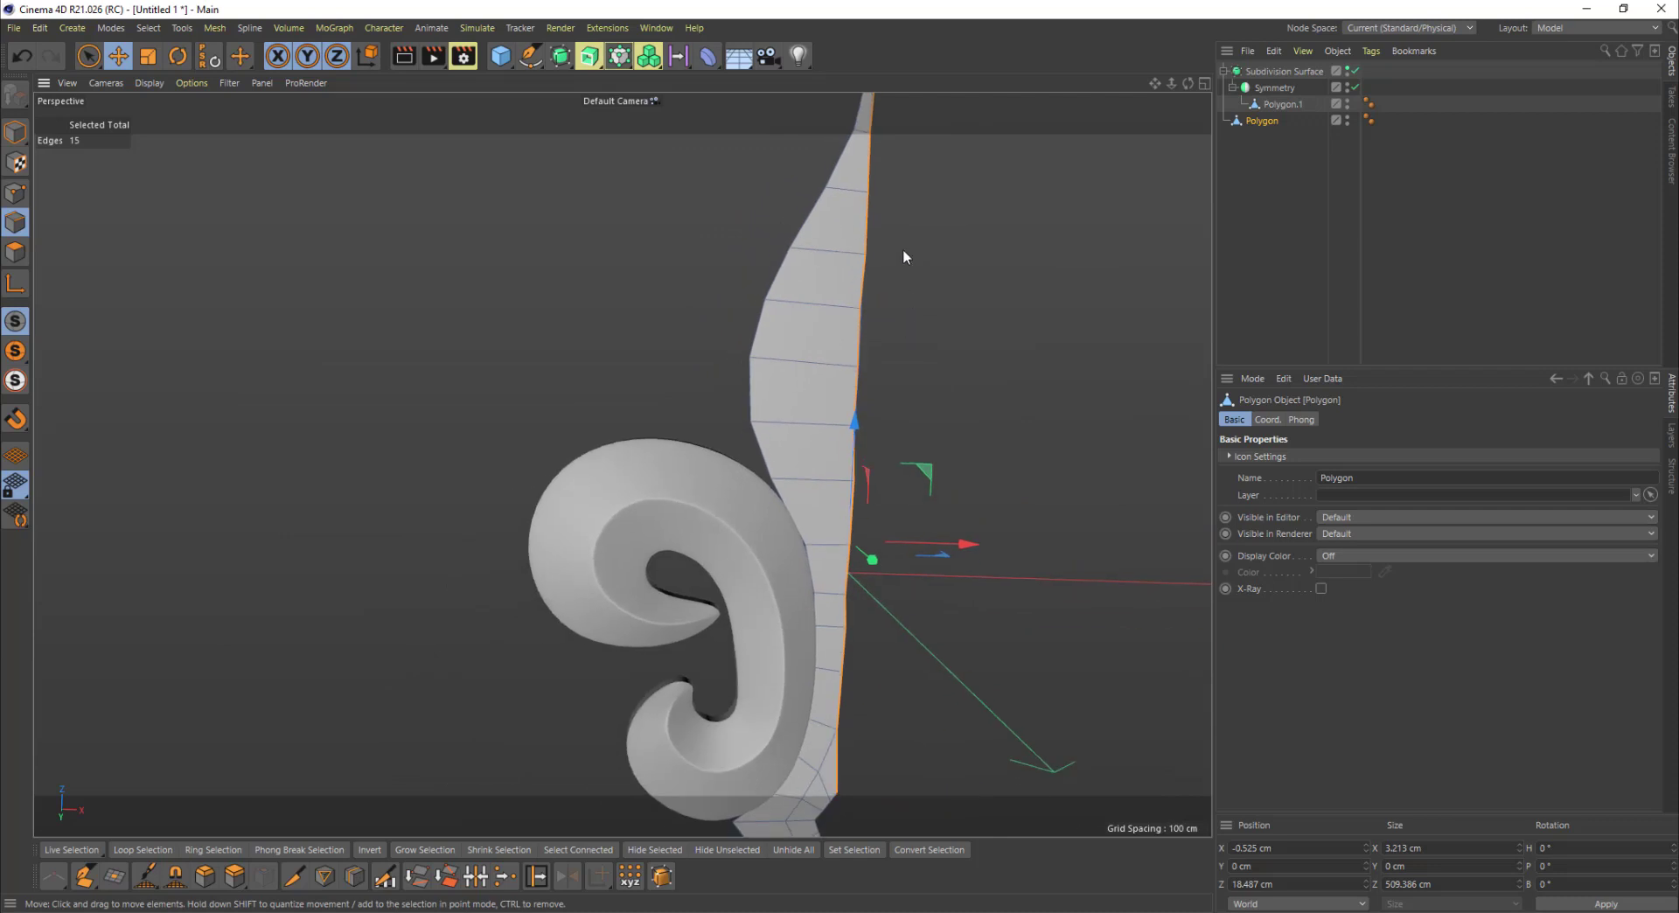
left_click_drag(903, 252, 735, 322, "alt")
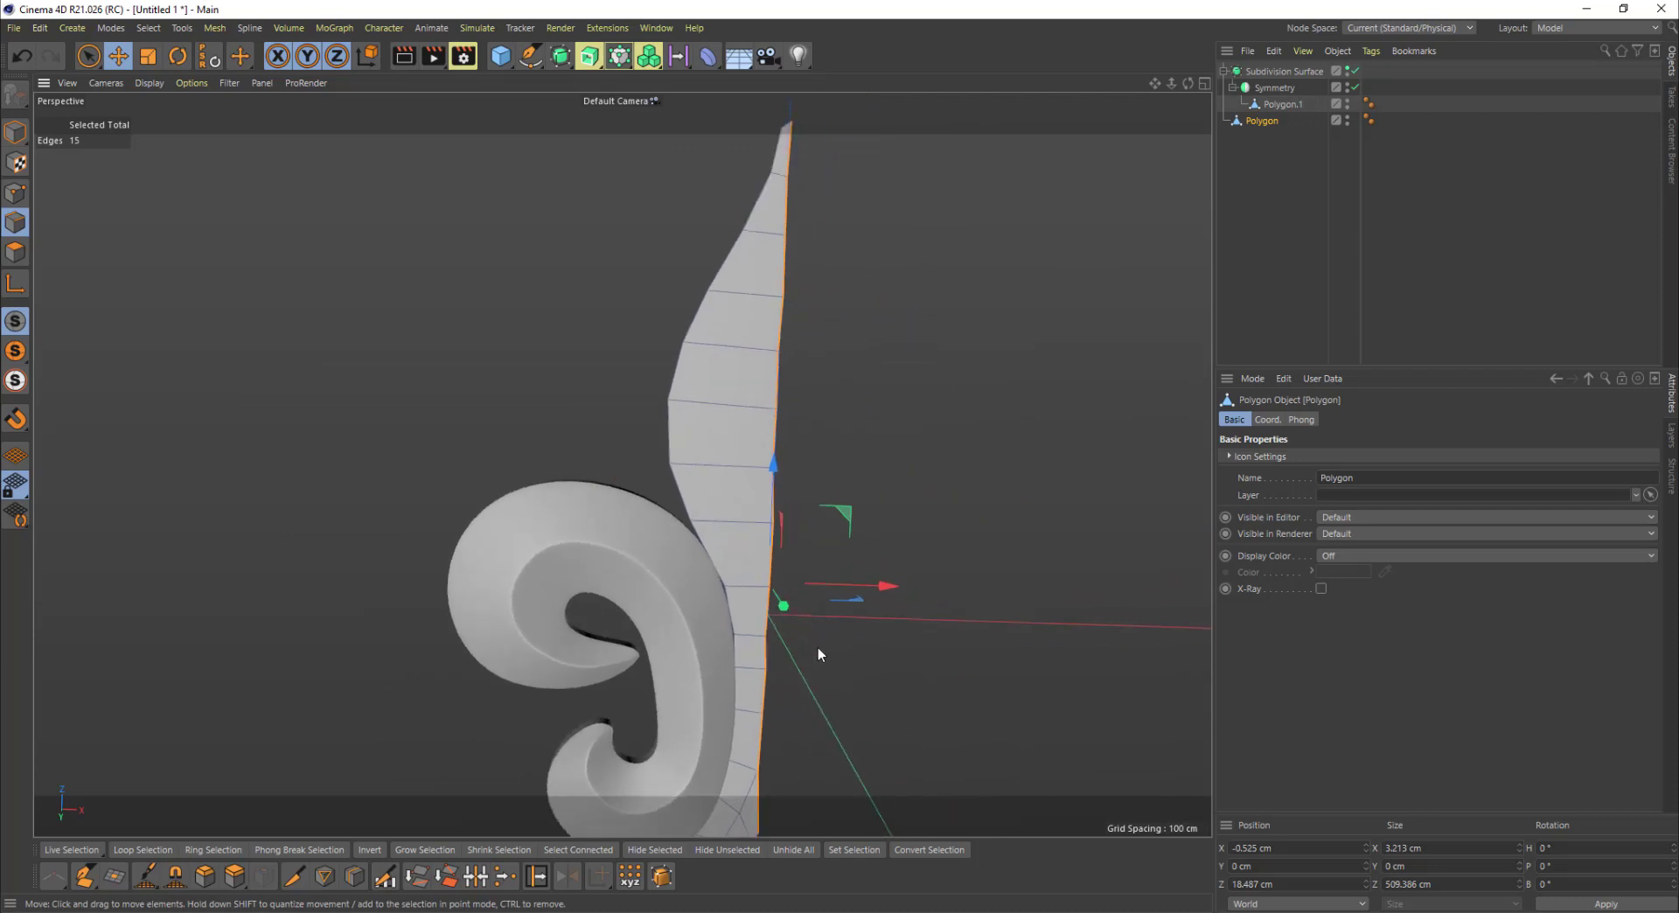
left_click_drag(817, 655, 916, 433, "alt")
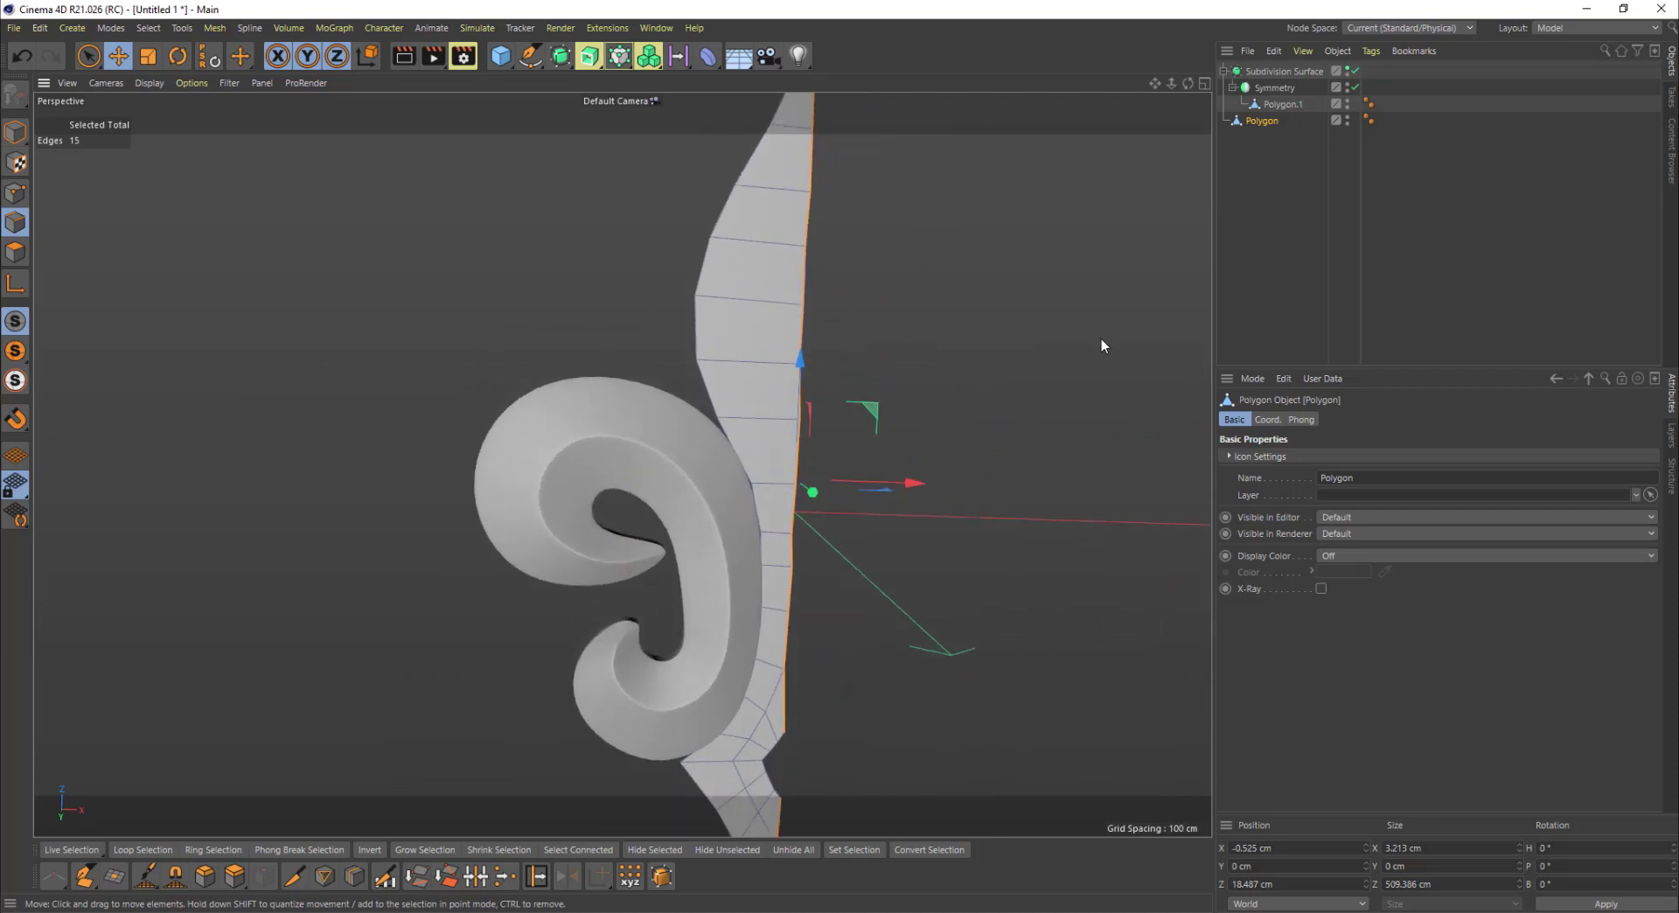
key("r")
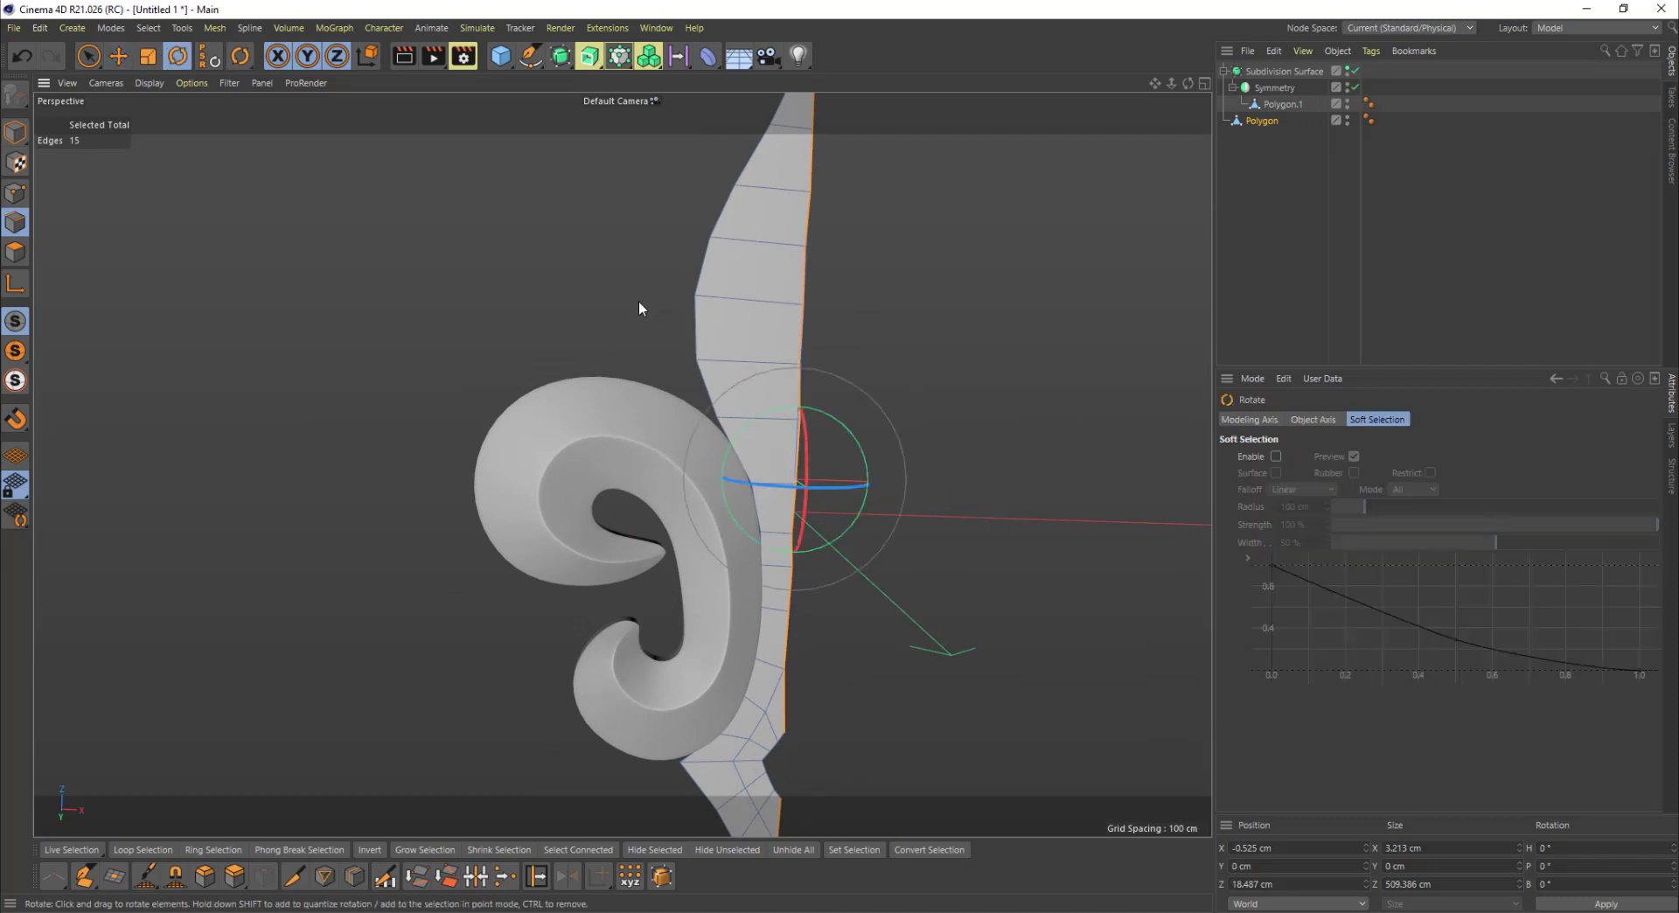
key("e")
key("r")
left_click(147, 58)
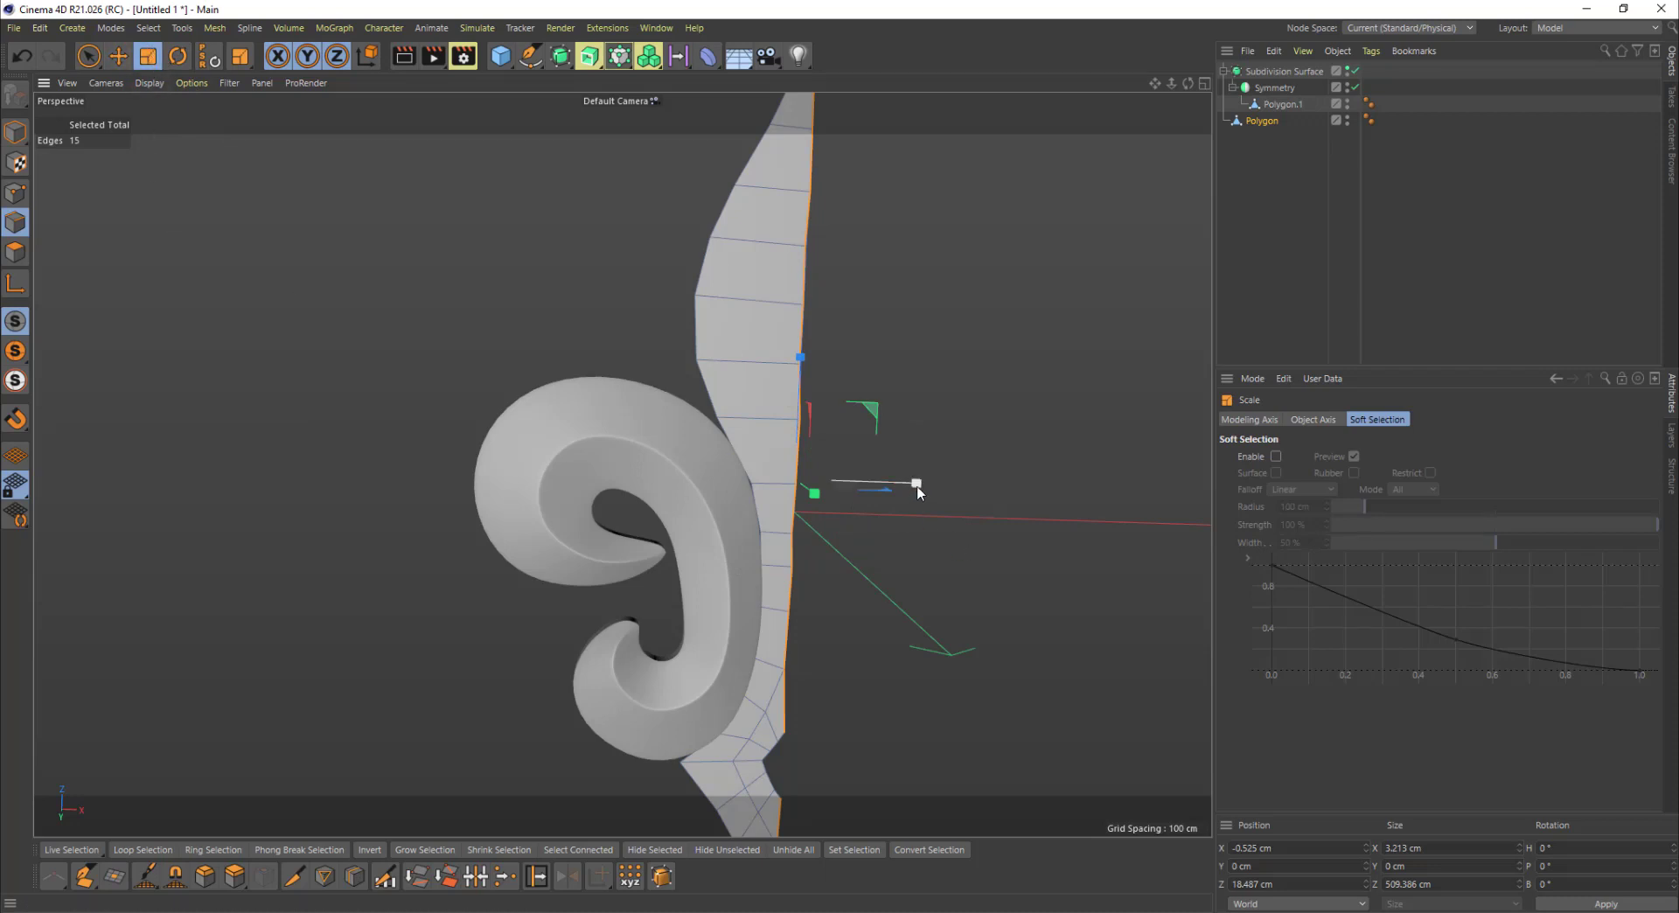
mouse_move(917, 484)
left_mouse_down()
mouse_move(862, 490)
mouse_move(912, 489)
left_mouse_up()
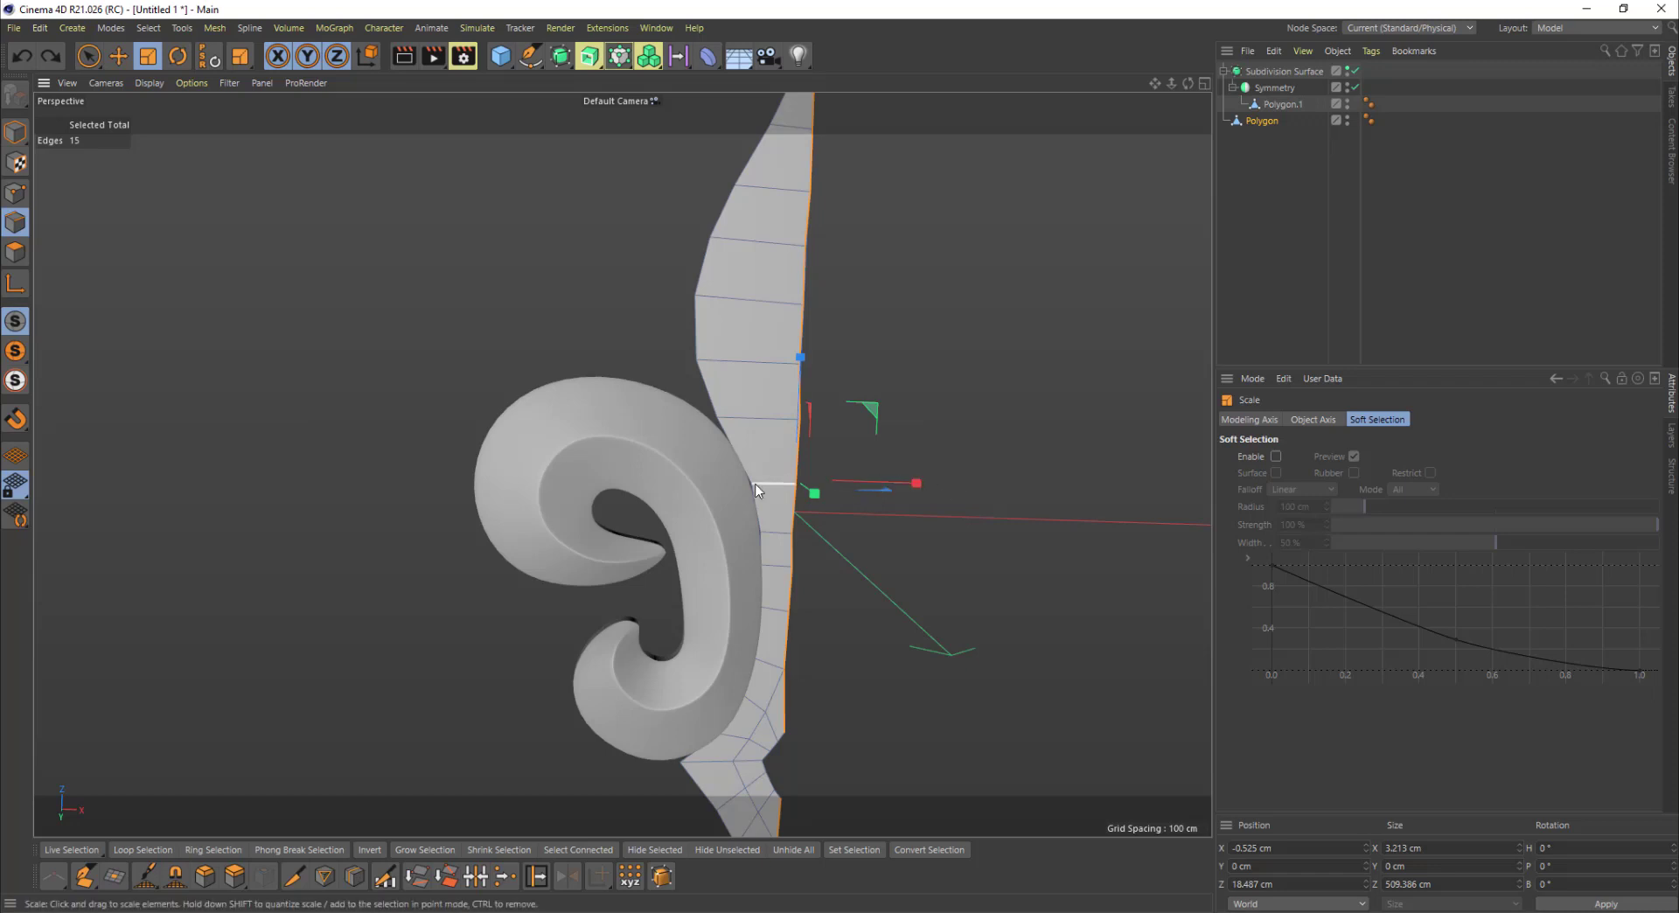
left_click_drag(921, 484, 887, 488)
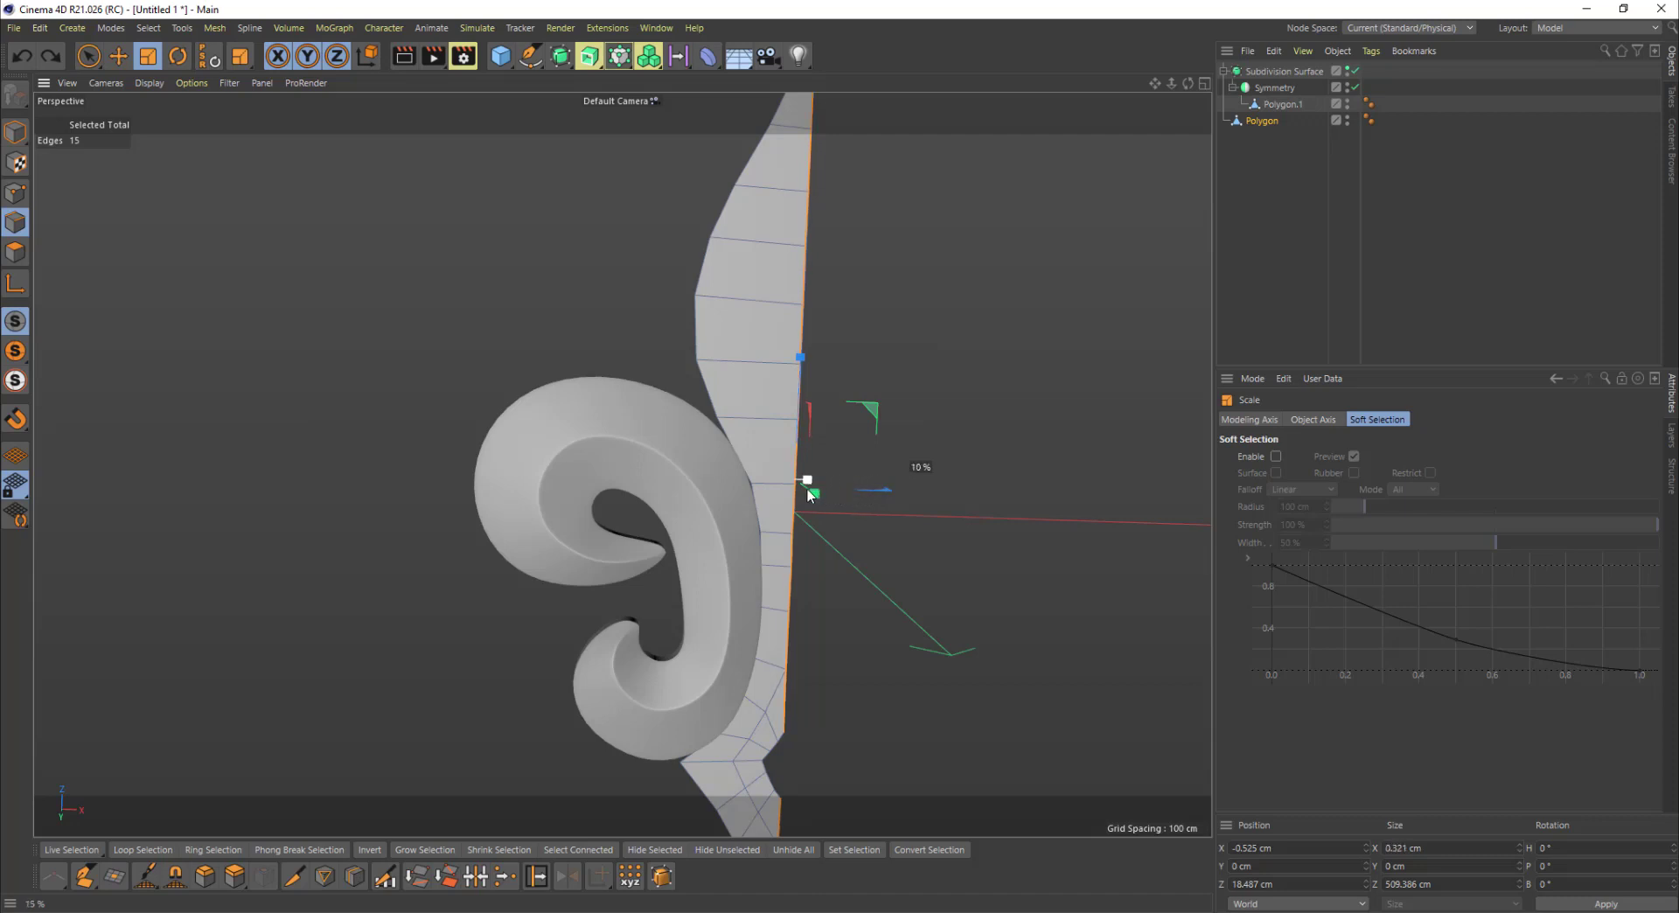
left_click_drag(809, 490, 799, 490)
Step: Set the X position of the straightened centre-line edges to 0 cm
left_click_drag(842, 344, 784, 273, "alt")
right_click_drag(713, 283, 910, 281, "alt")
left_click_drag(769, 448, 757, 367, "alt")
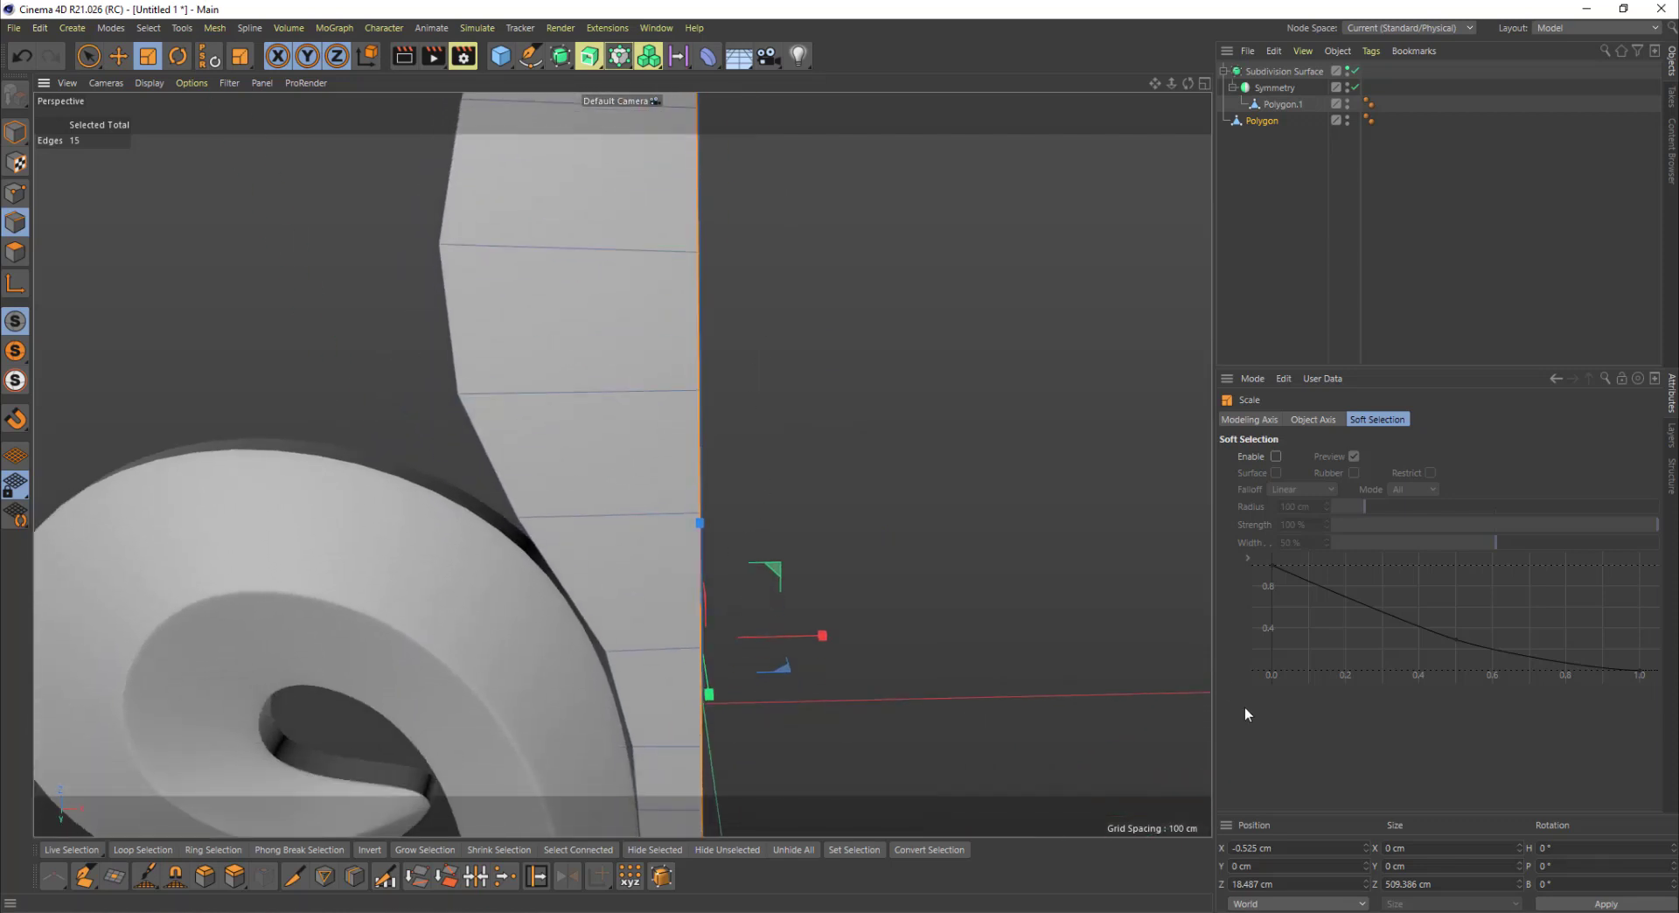
key("e")
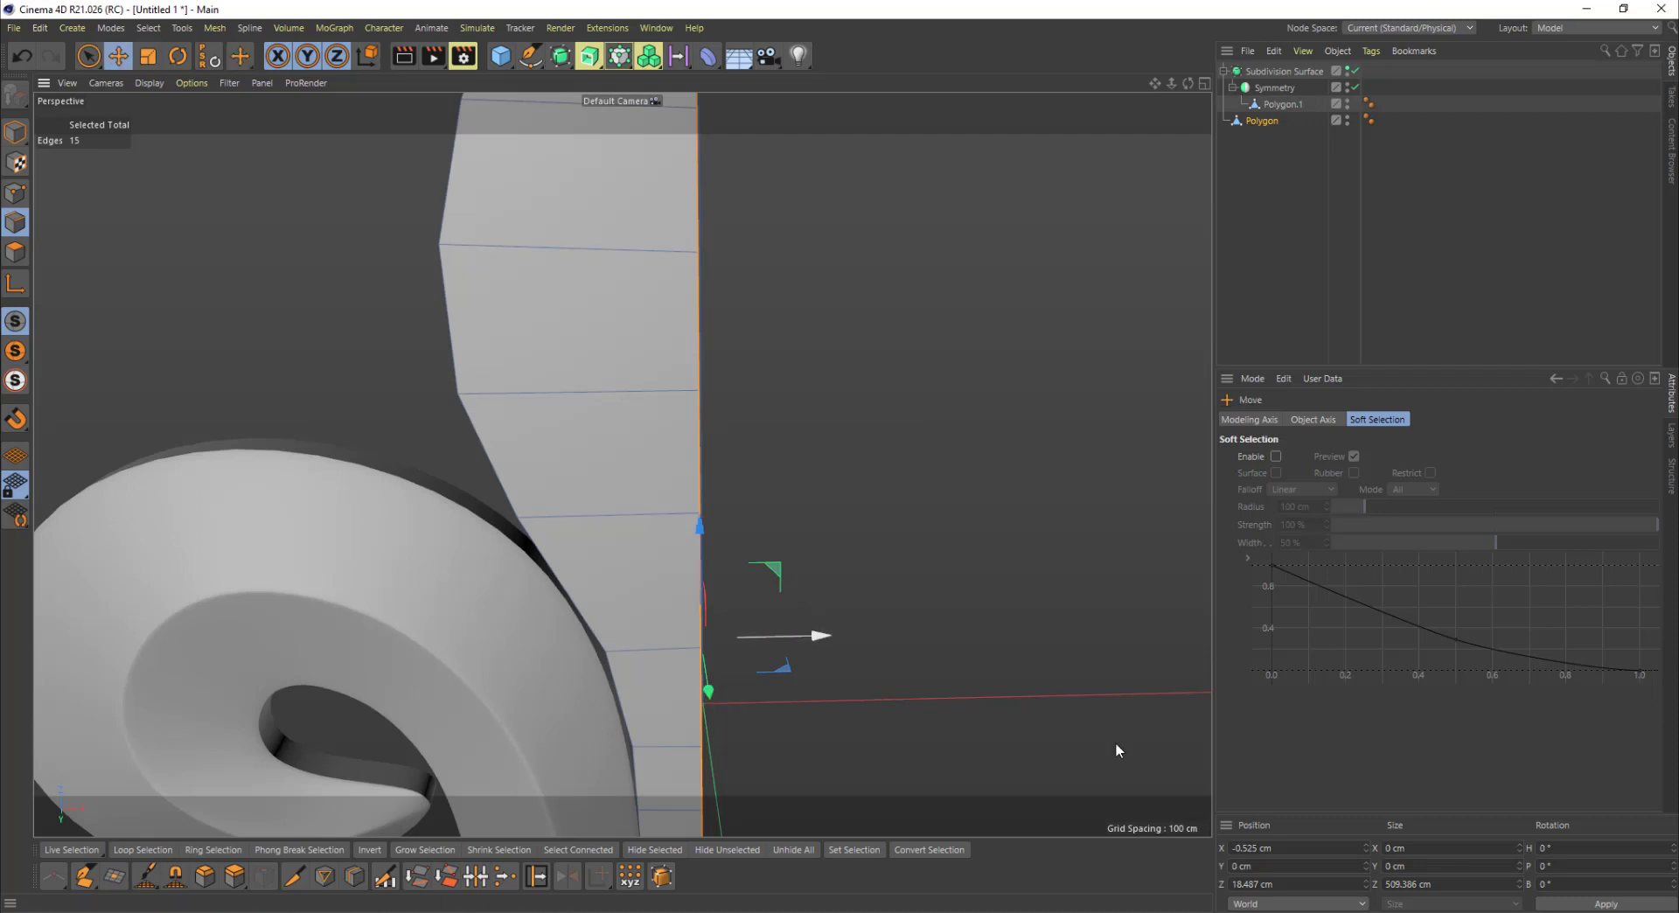
left_click(1303, 846)
double_click(1303, 846)
type("0")
key("Return")
Step: Inspect the straightened centre line of the flat half and its position beside the scroll from several angles
left_click_drag(847, 638, 787, 612, "alt")
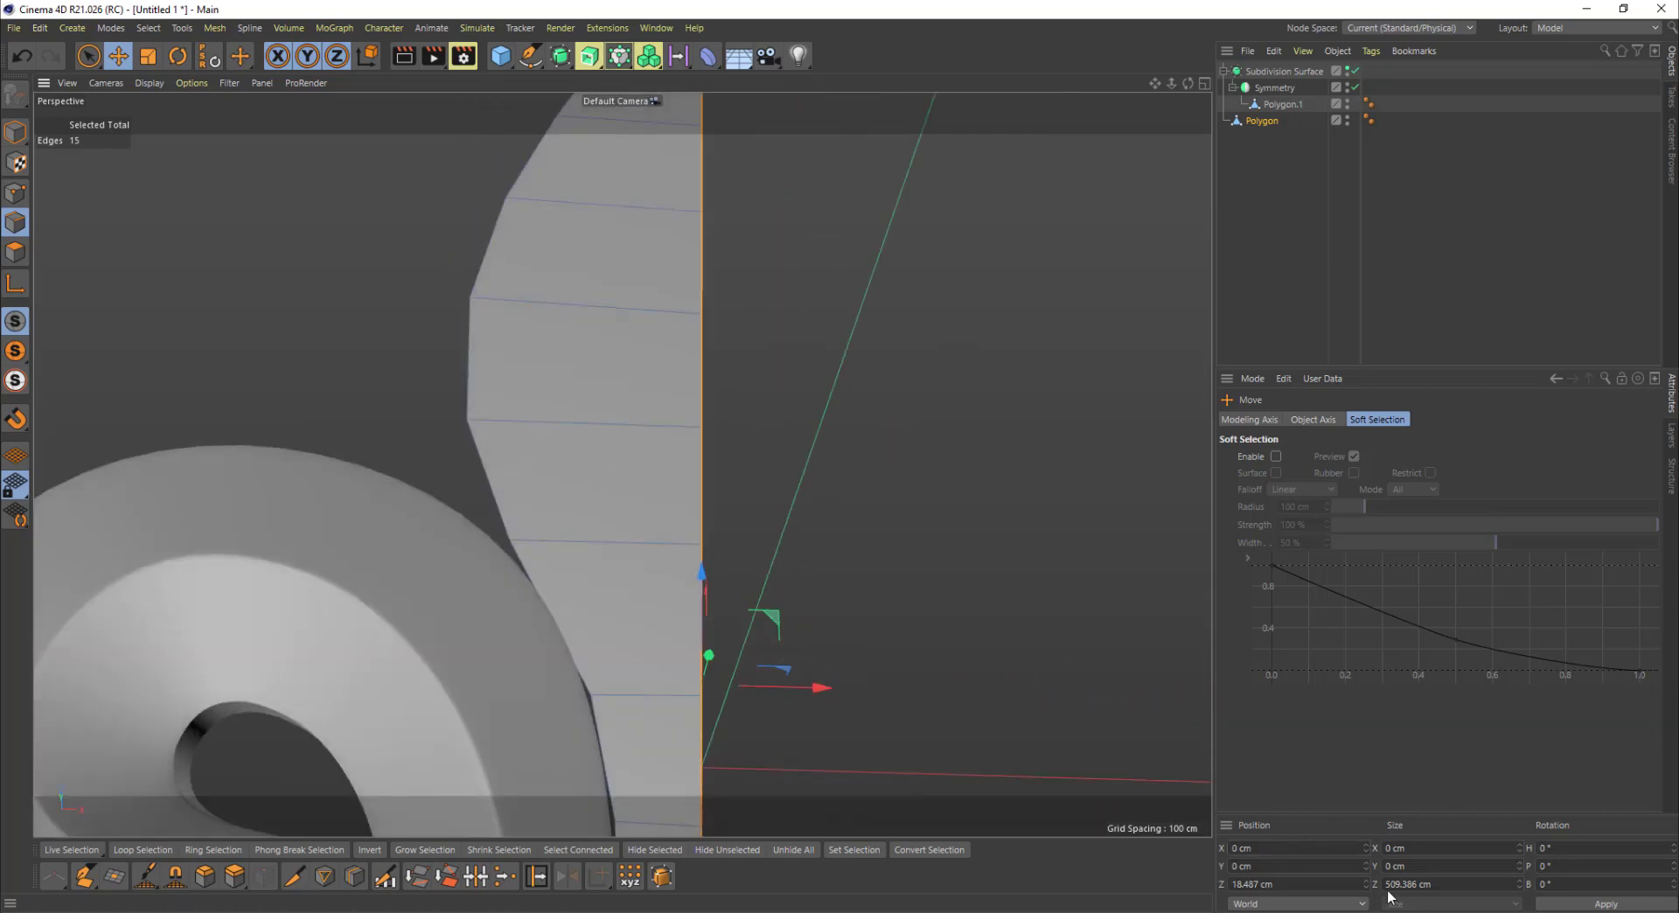
middle_click_drag(679, 490, 689, 301, "alt")
right_click_drag(773, 488, 822, 488, "alt")
left_click_drag(720, 539, 815, 456, "alt")
right_click_drag(795, 458, 643, 436, "alt")
left_click_drag(638, 435, 636, 245, "alt")
scroll(647, 469, "up", 2)
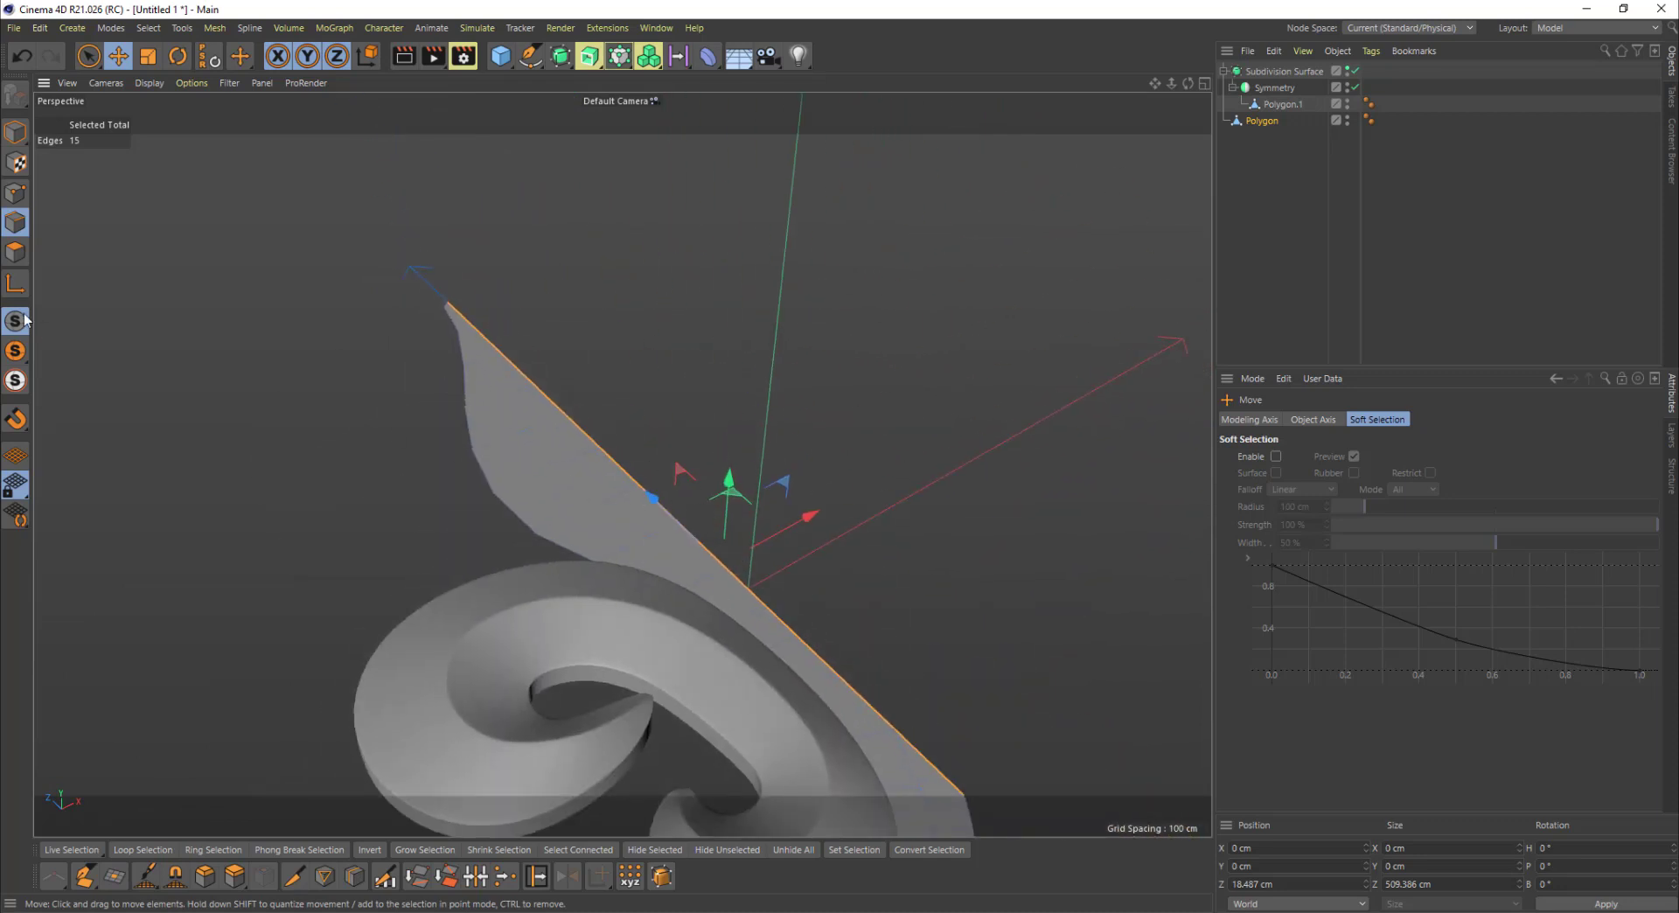
middle_click_drag(977, 721, 932, 557, "alt")
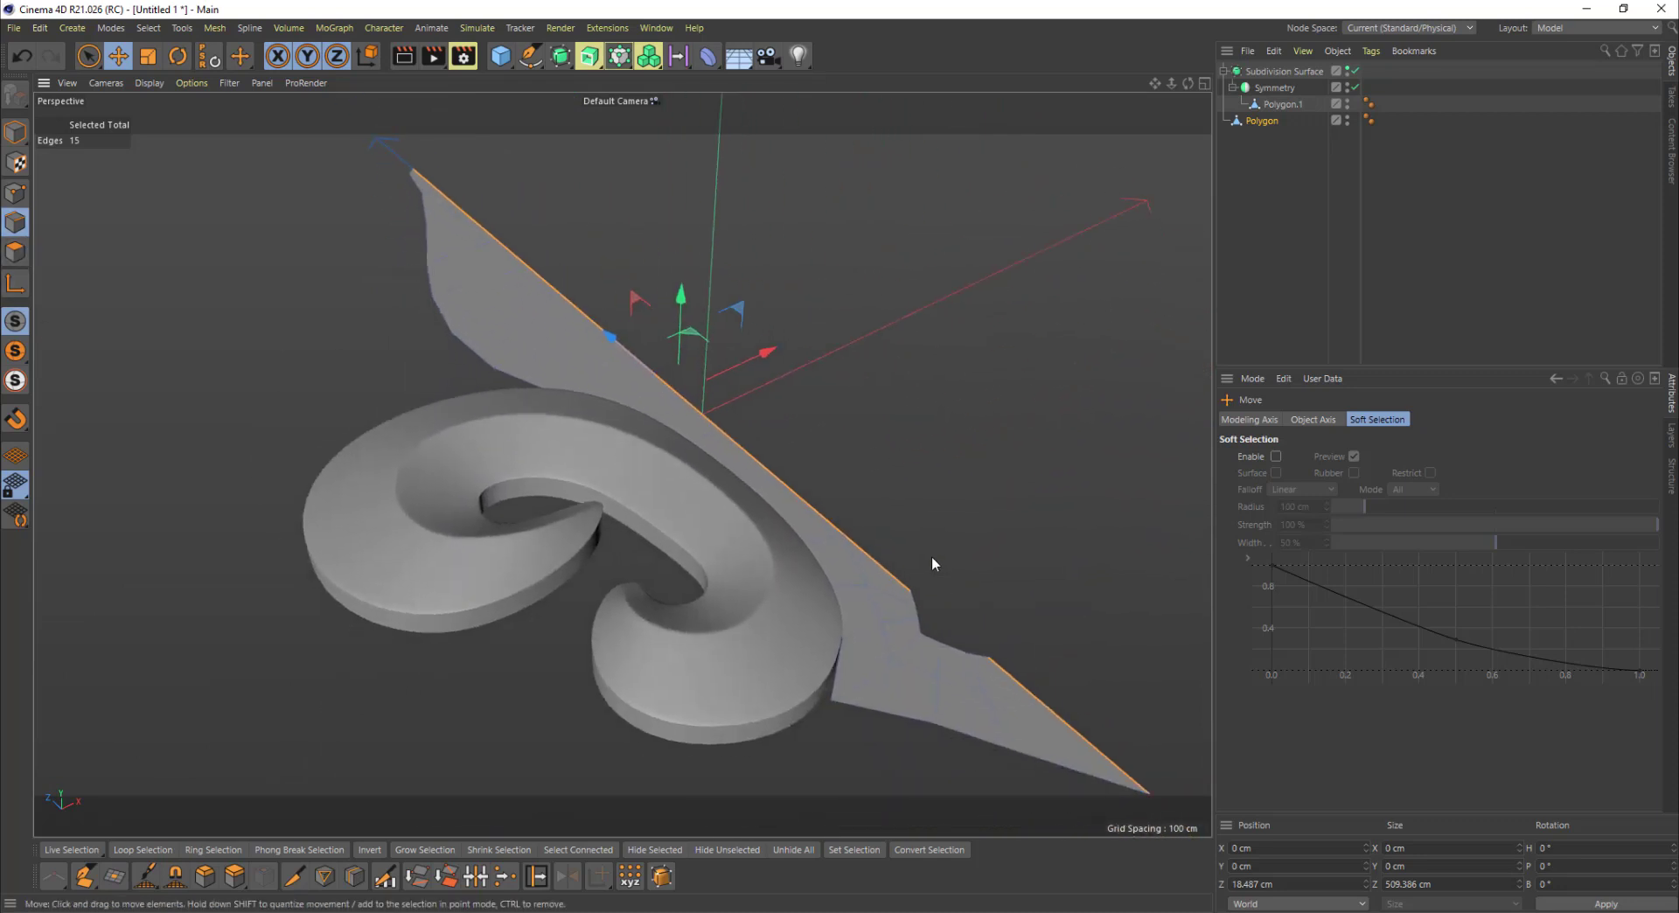
middle_click_drag(834, 528, 829, 603, "alt")
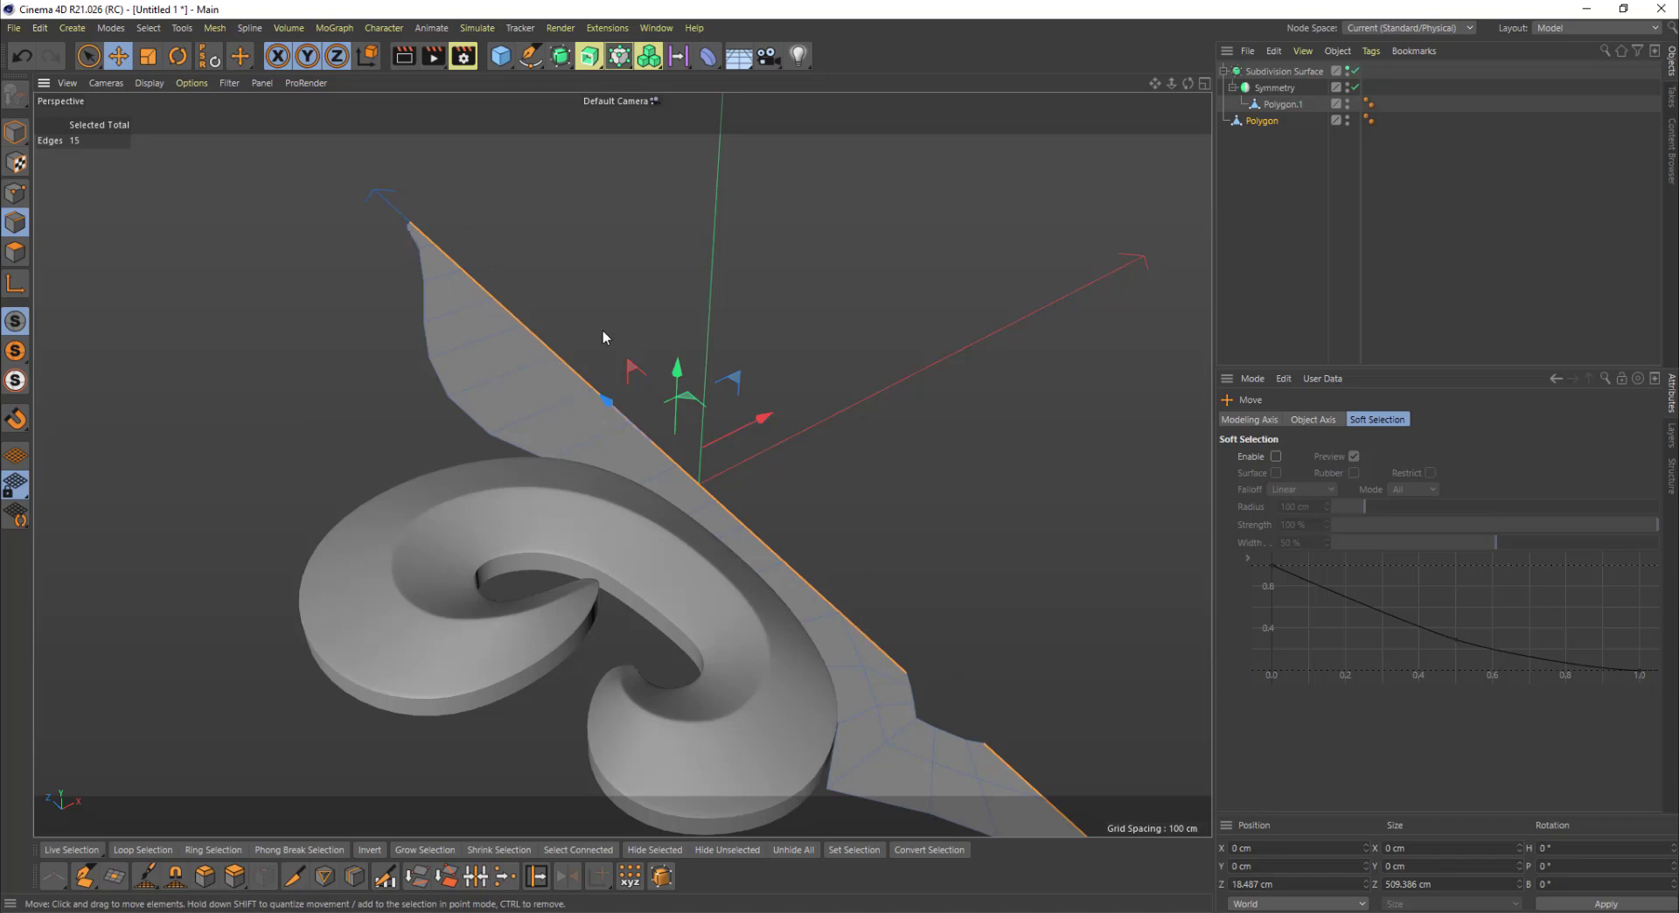
Step: Remove the upper tip, lower centre and bottom tip edges from the selection, and add the inner edges running through the lower part
left_click(425, 234, "ctrl")
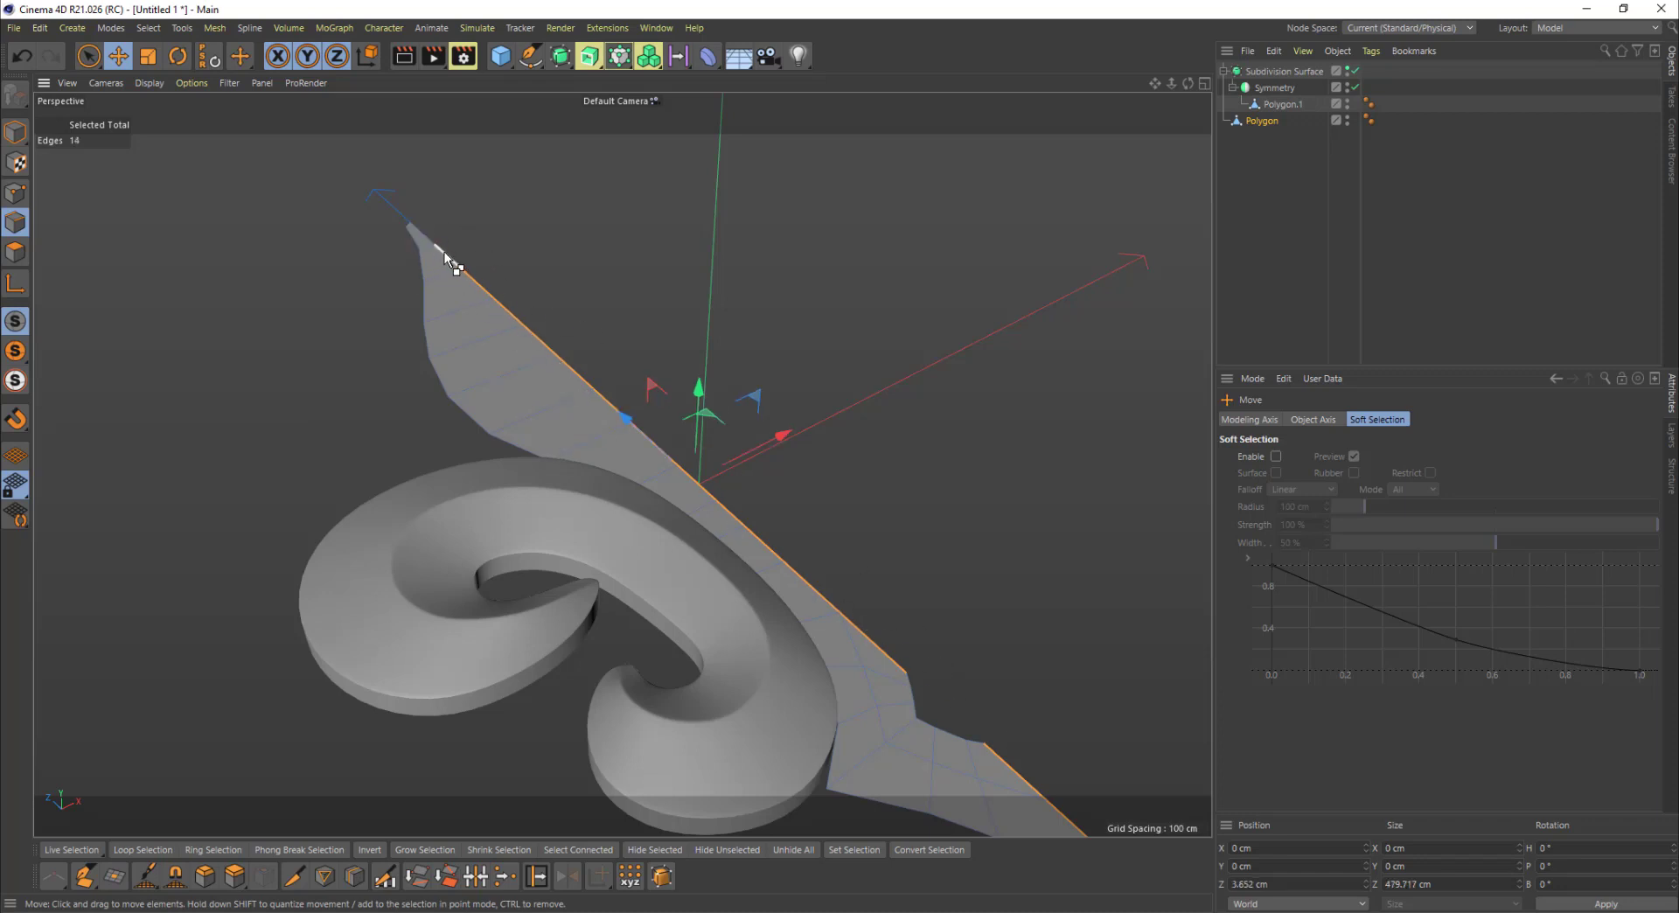
left_click(445, 254, "ctrl")
left_click(816, 604, "ctrl")
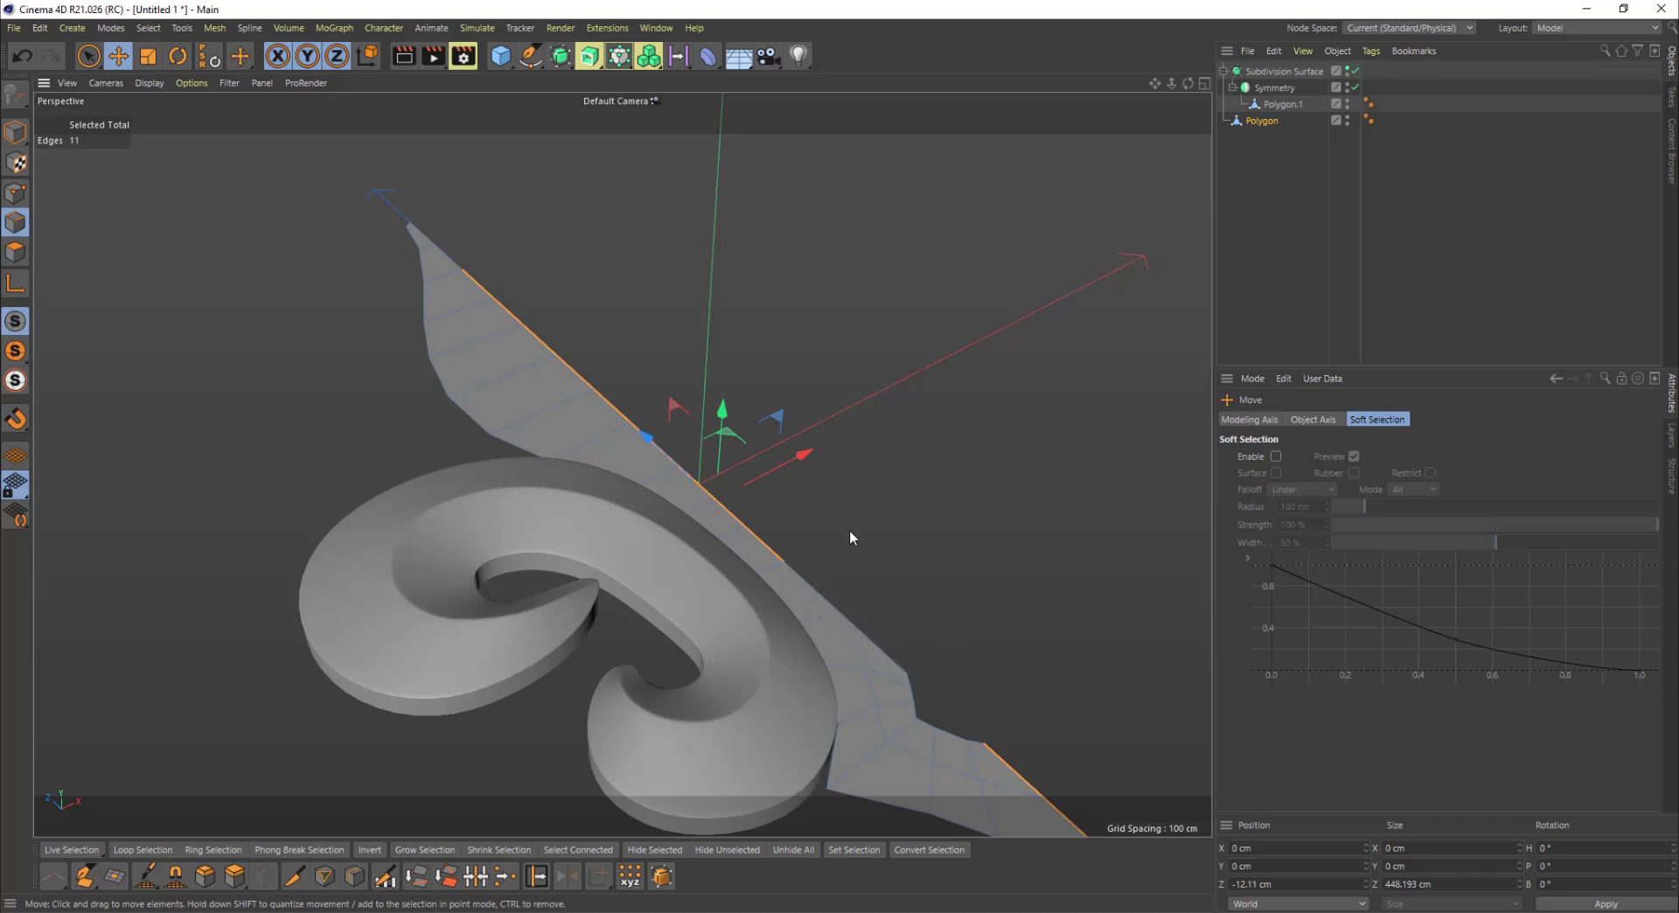
middle_click_drag(1076, 812, 1045, 757, "alt")
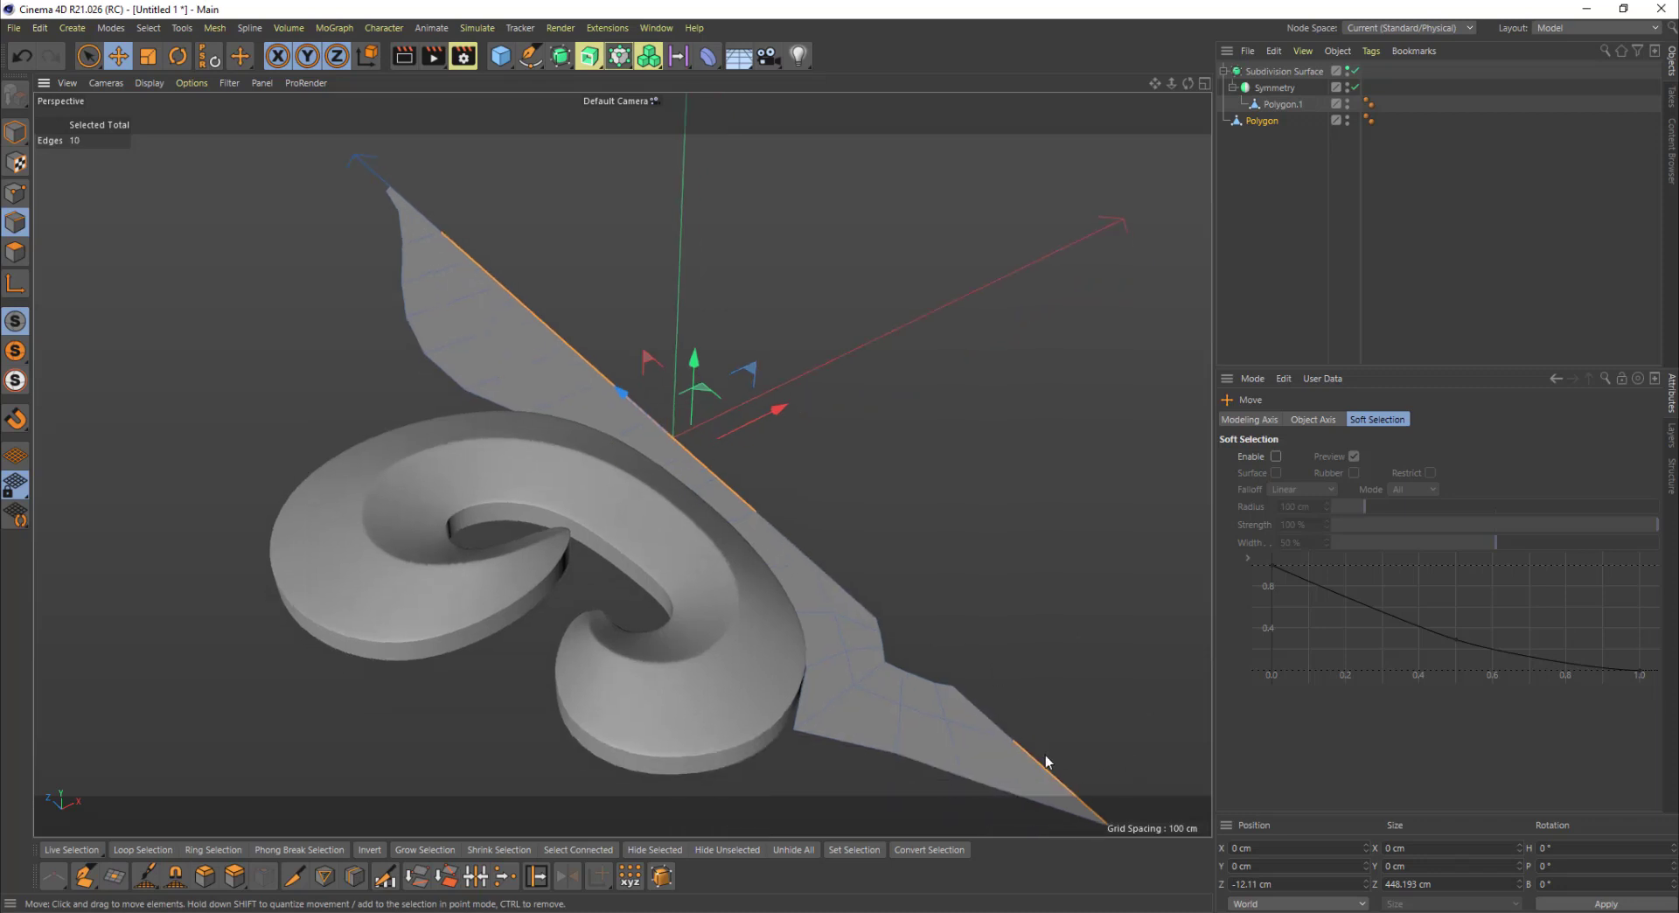
left_click(1046, 767, "ctrl")
left_click(969, 732, "shift")
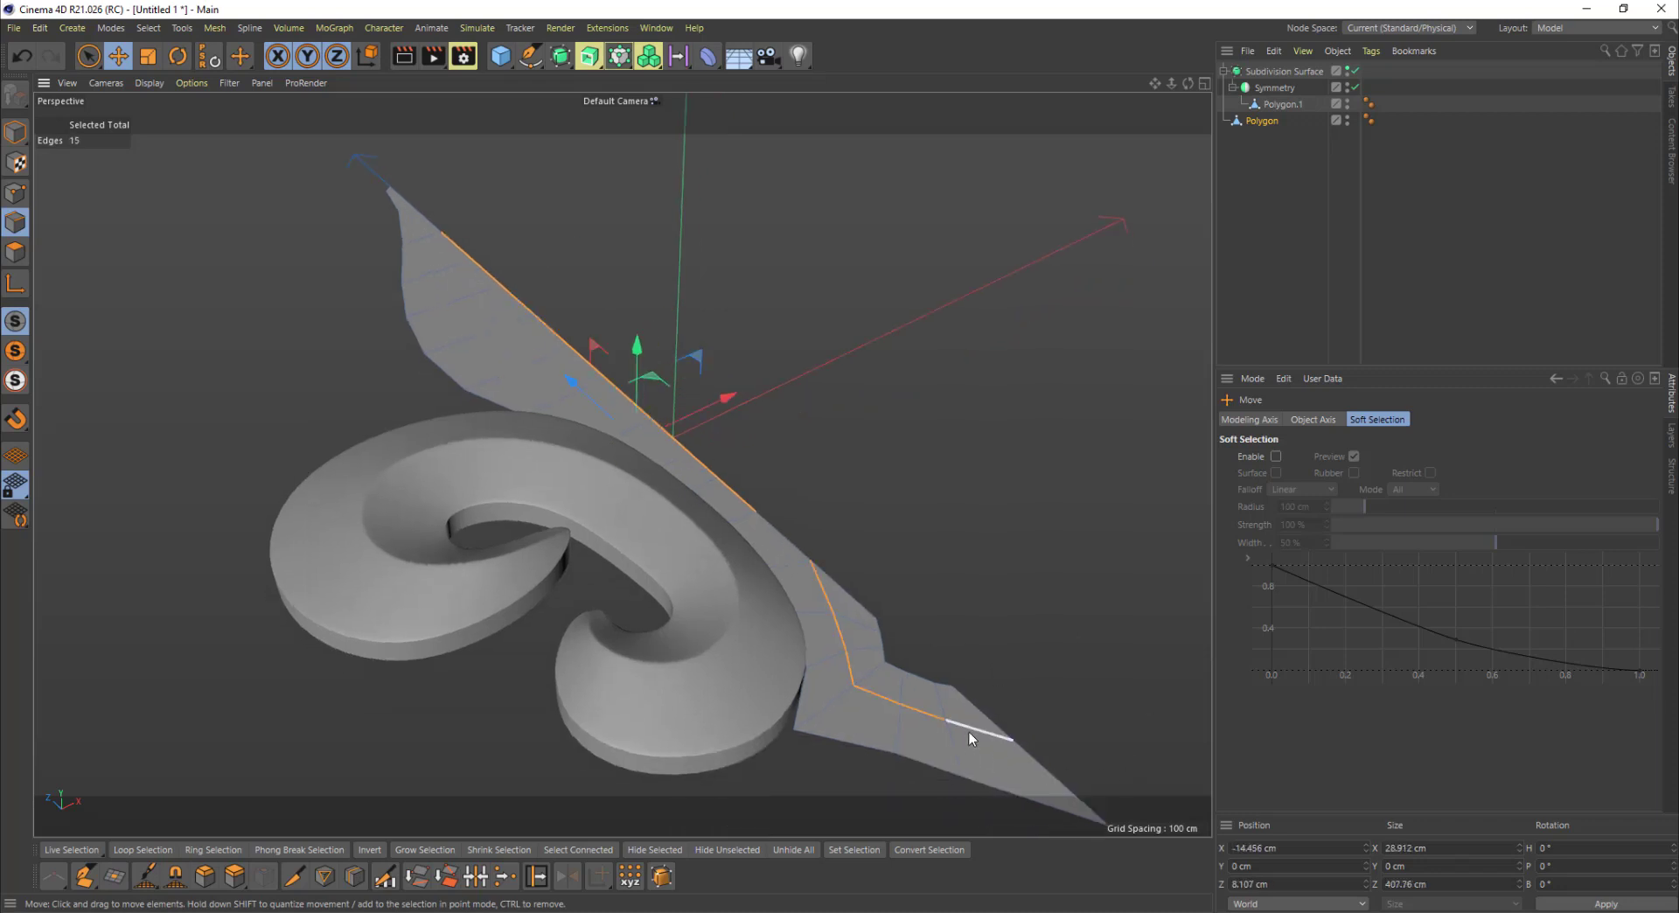
left_click(896, 705, "shift")
left_click(786, 558, "shift")
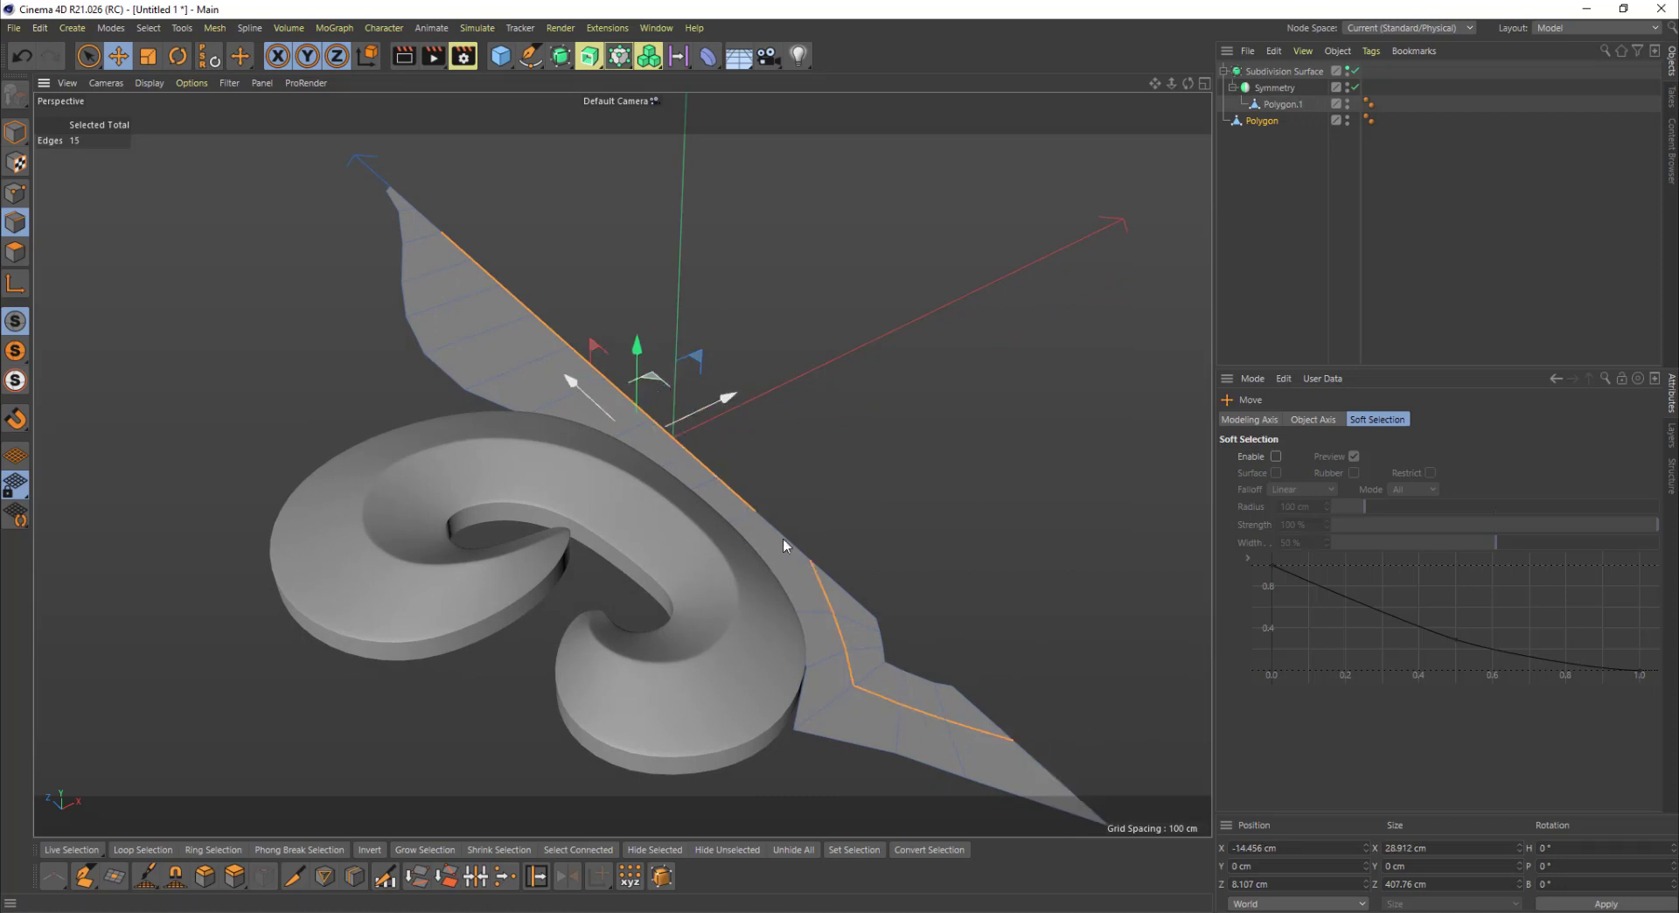
Step: Raise the selected ridge edges along Y to a height of about 13.6 cm
left_click_drag(641, 350, 639, 323)
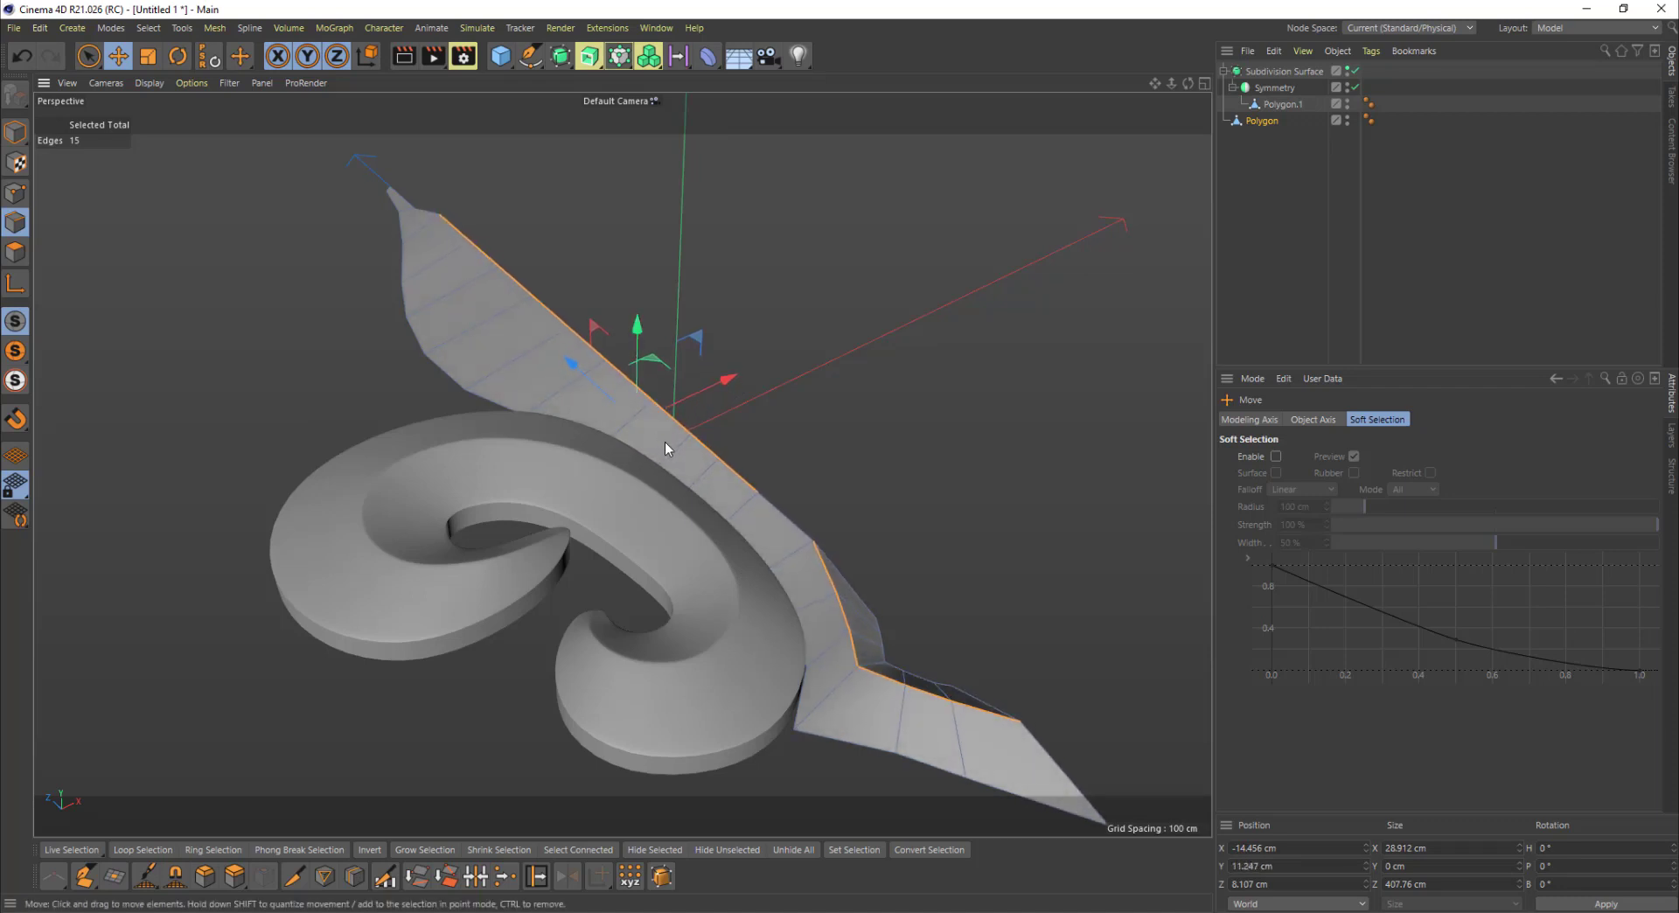
left_click_drag(664, 443, 700, 372, "alt")
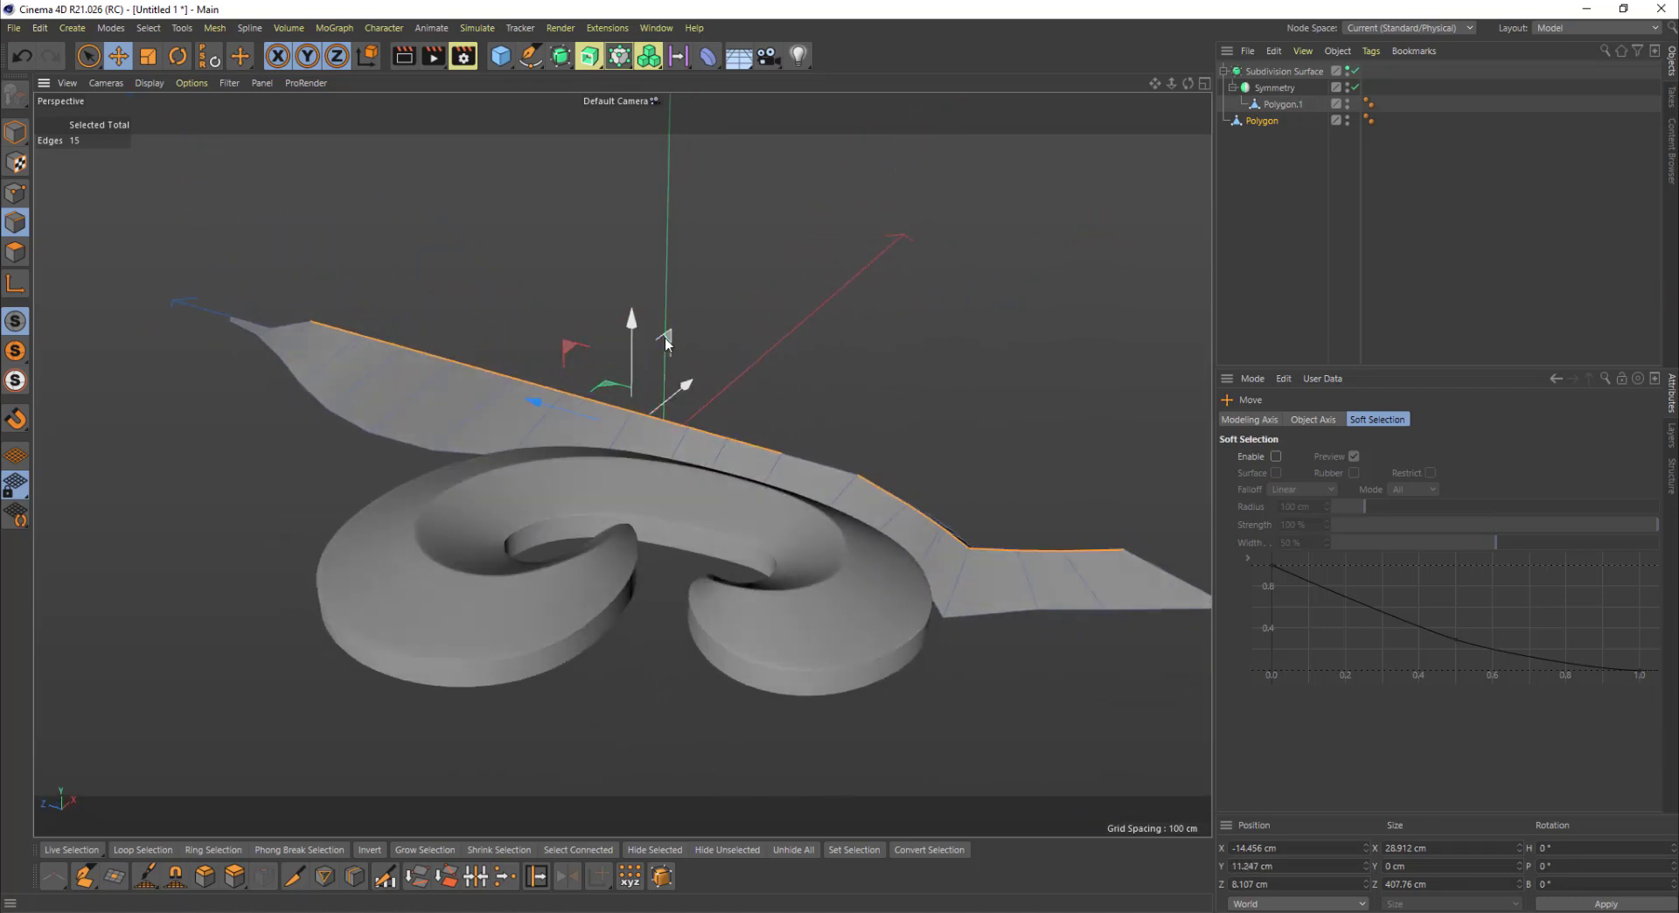
left_click_drag(632, 322, 821, 395)
Step: Switch to point editing and raise the centre-line point nearest the upper tip to about 7 cm
middle_click_drag(294, 495, 671, 625, "alt")
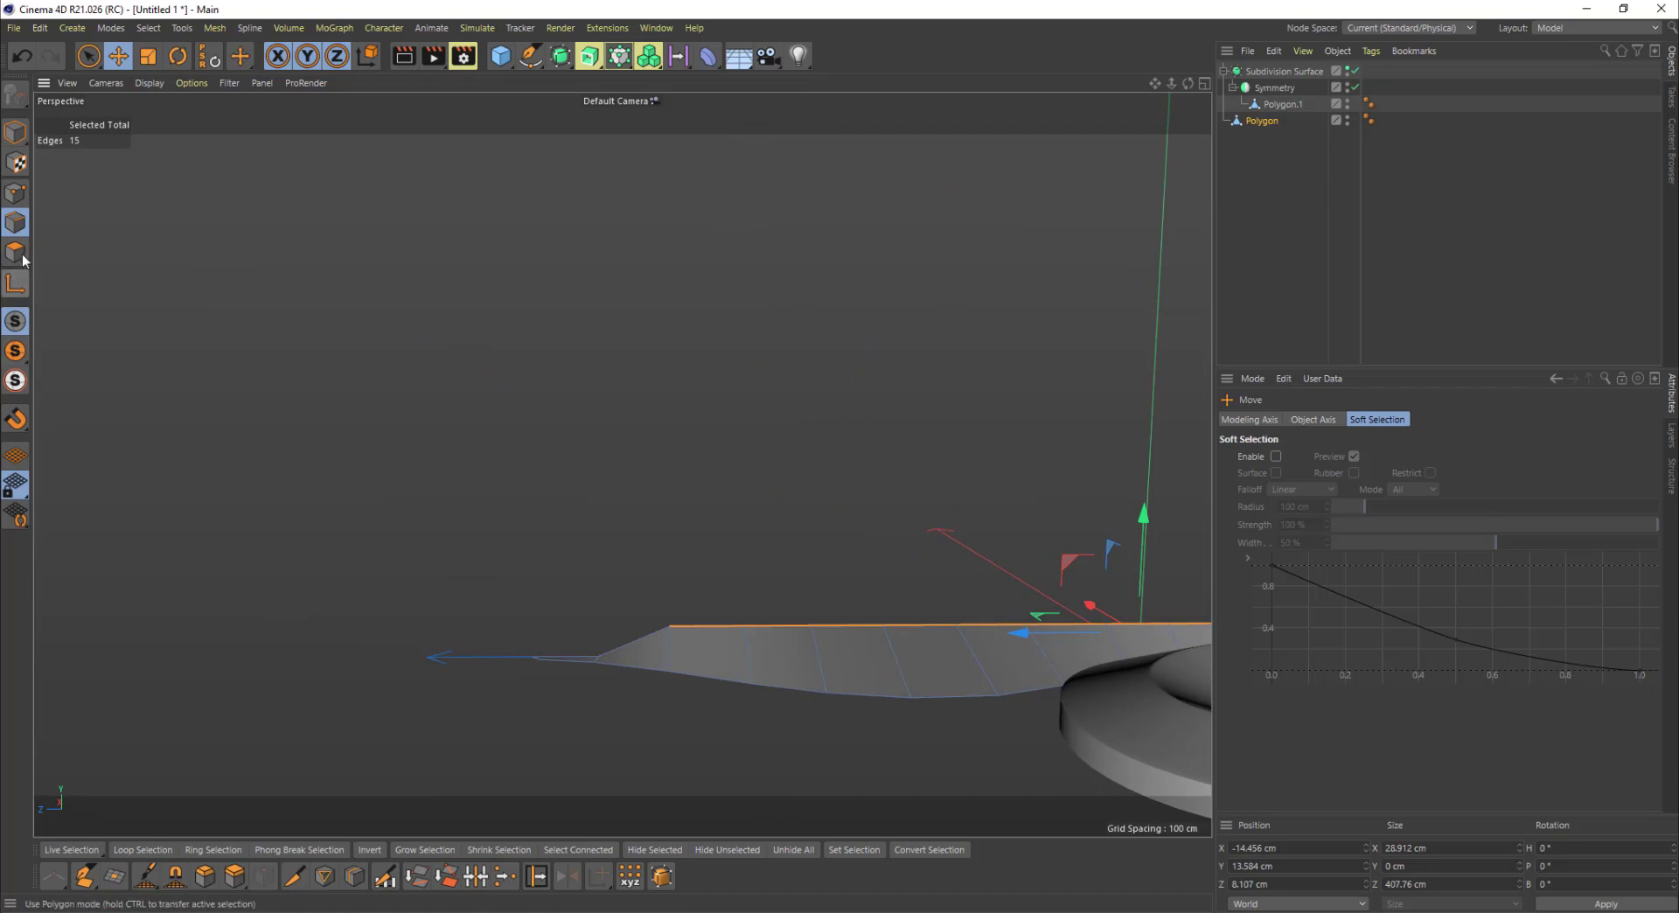
left_click(23, 189)
left_click(16, 193)
left_click(595, 647)
left_click_drag(598, 591, 596, 554)
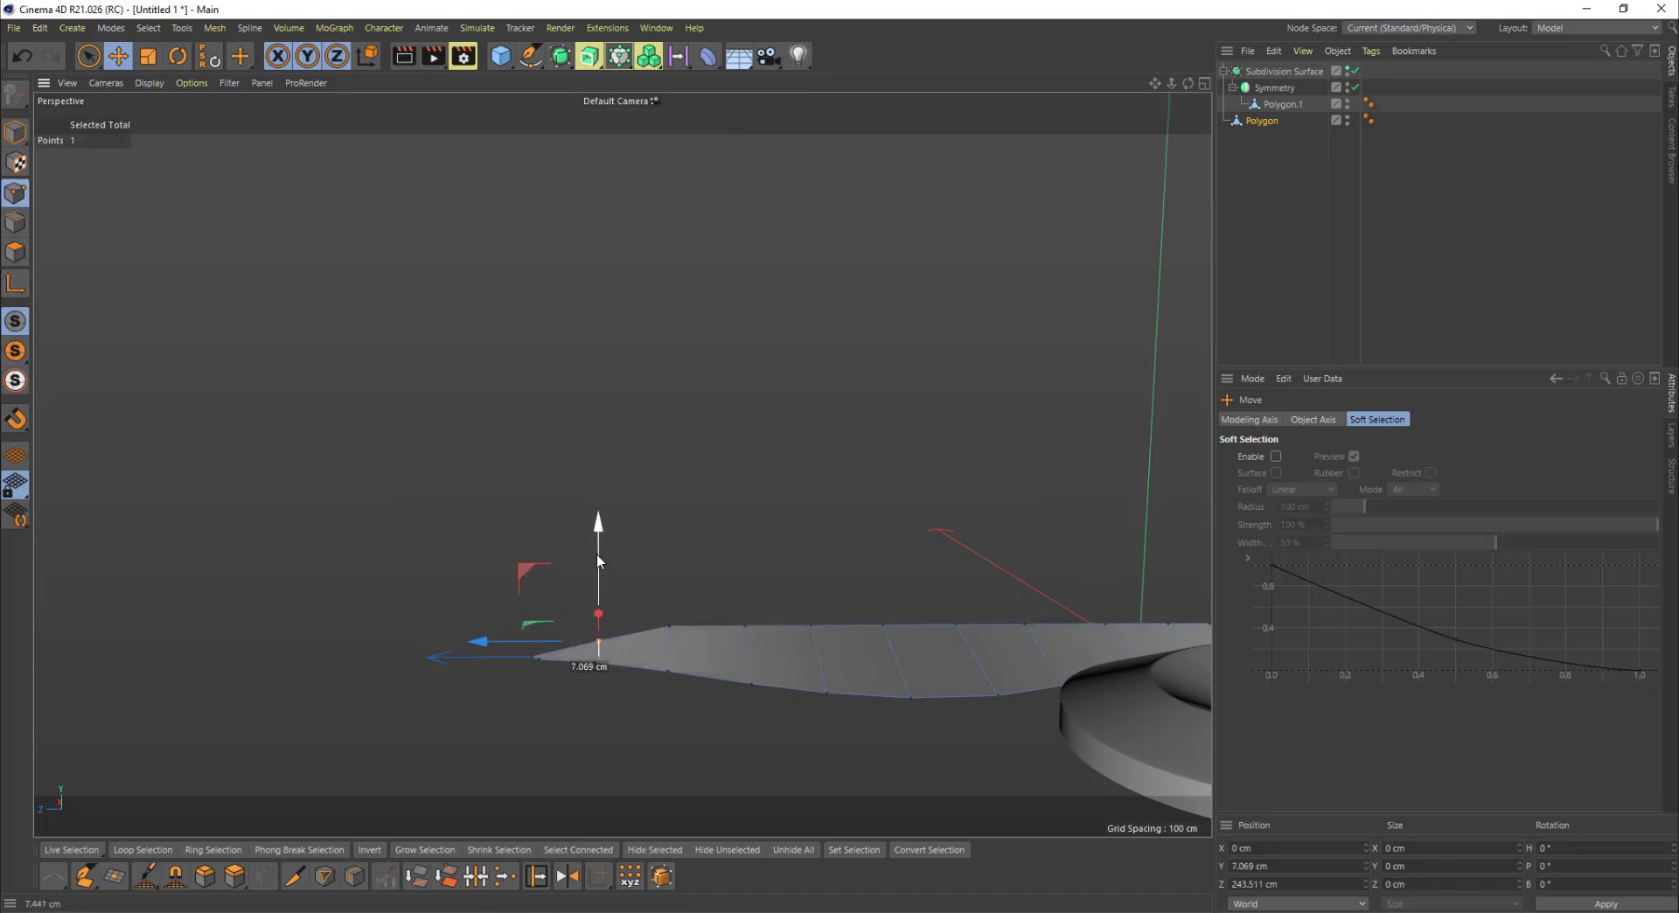
Step: Adjust the heights of the next ridge points into a smooth arch, from about 10 cm near the tip up to about 19.5 cm
left_click(672, 627)
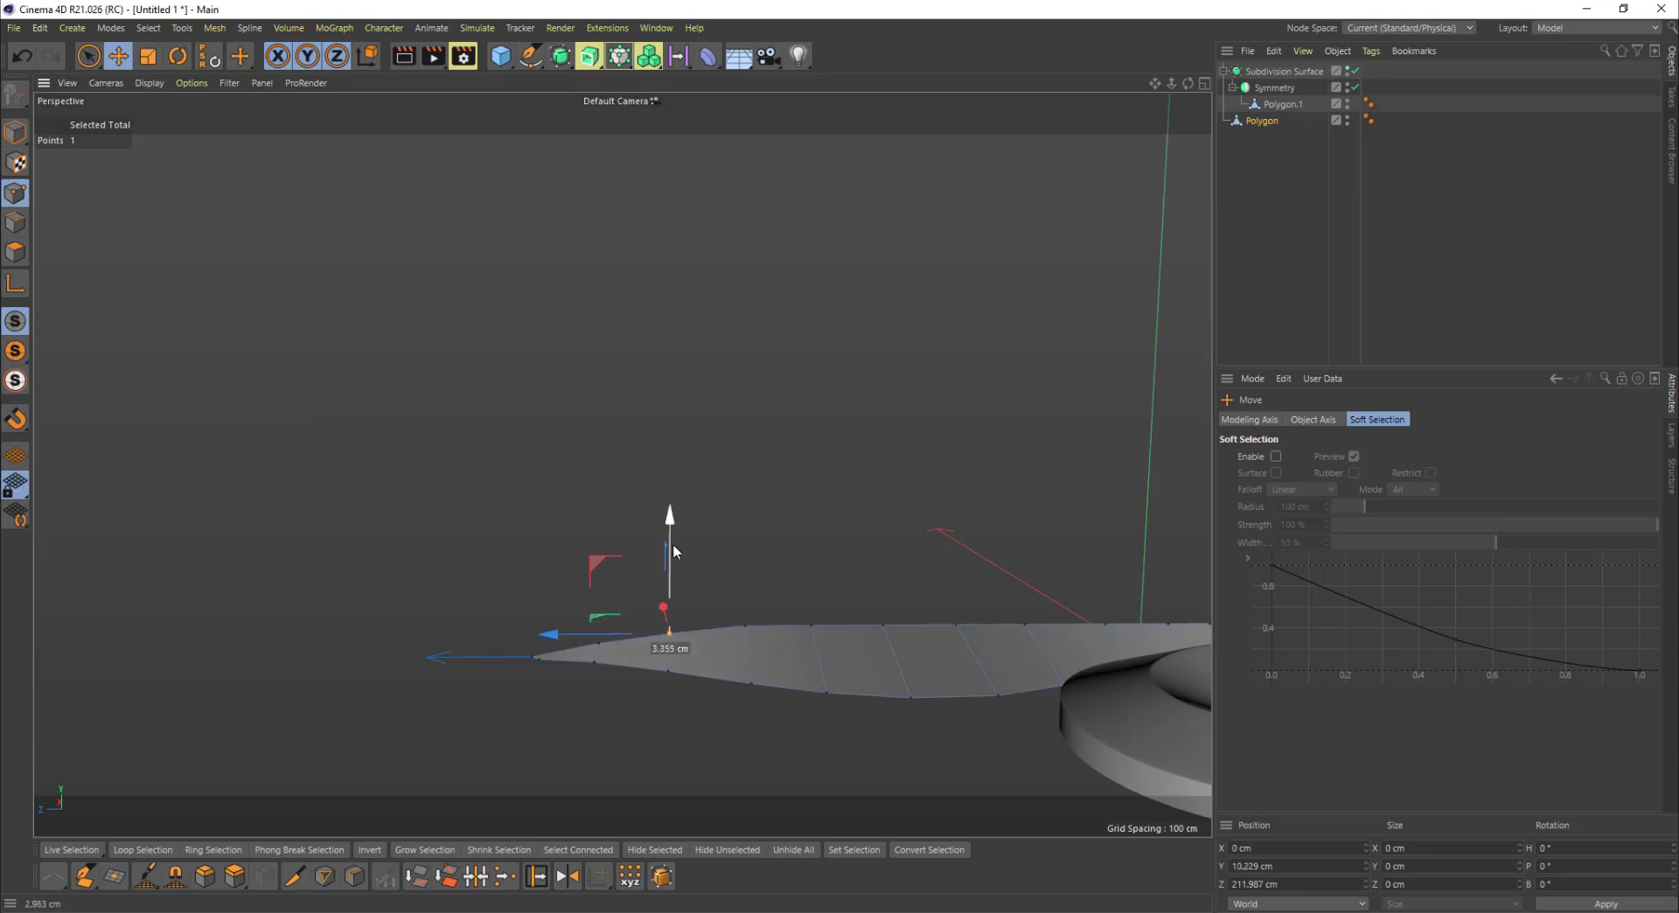
left_click(746, 626)
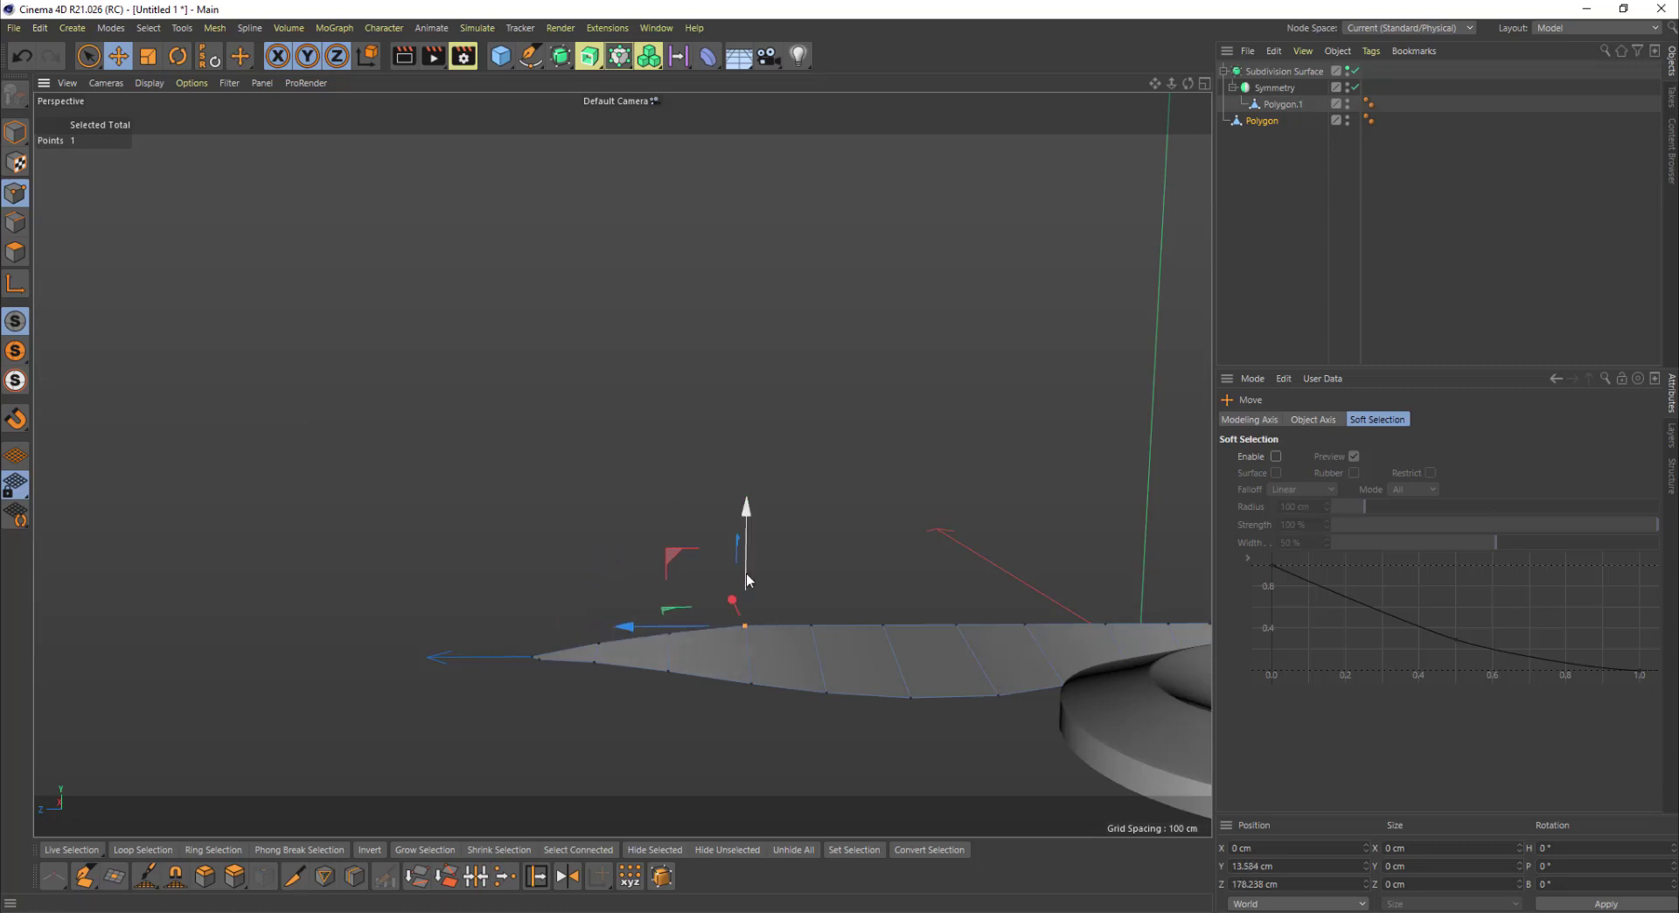
left_click(810, 620)
left_click_drag(812, 579, 952, 558)
left_click(882, 619)
left_click(956, 626)
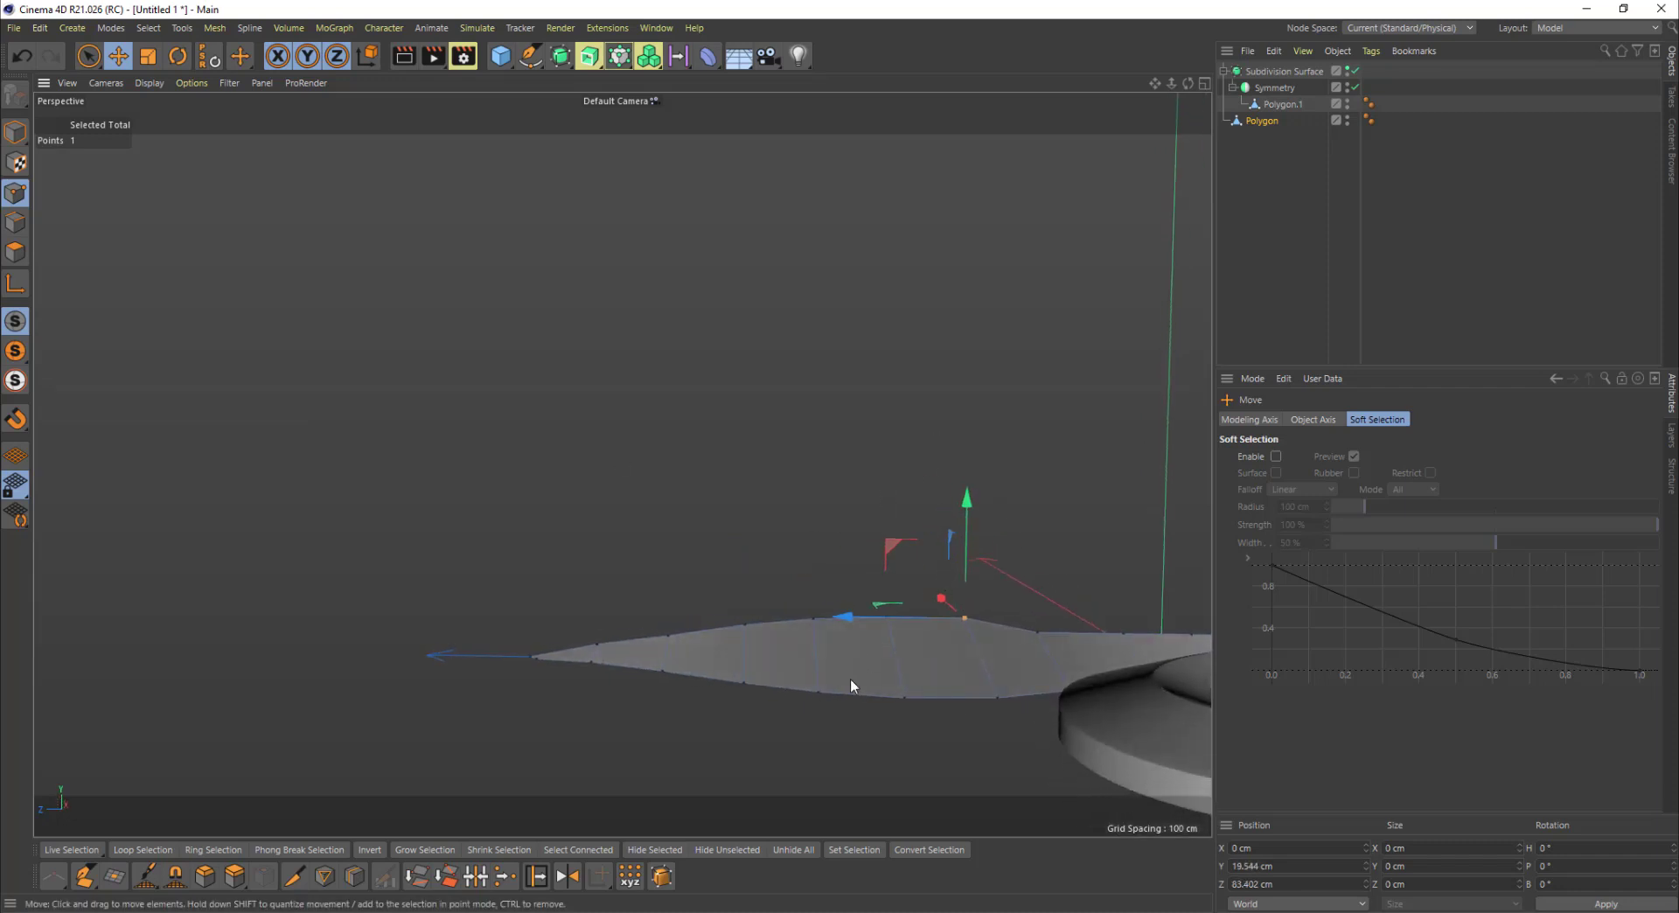
Step: Raise the centre-ridge point at the leaf's widest part to about Y 23.8 cm and its tipward neighbour to about 20.6 cm
left_click(817, 619)
left_click(887, 619)
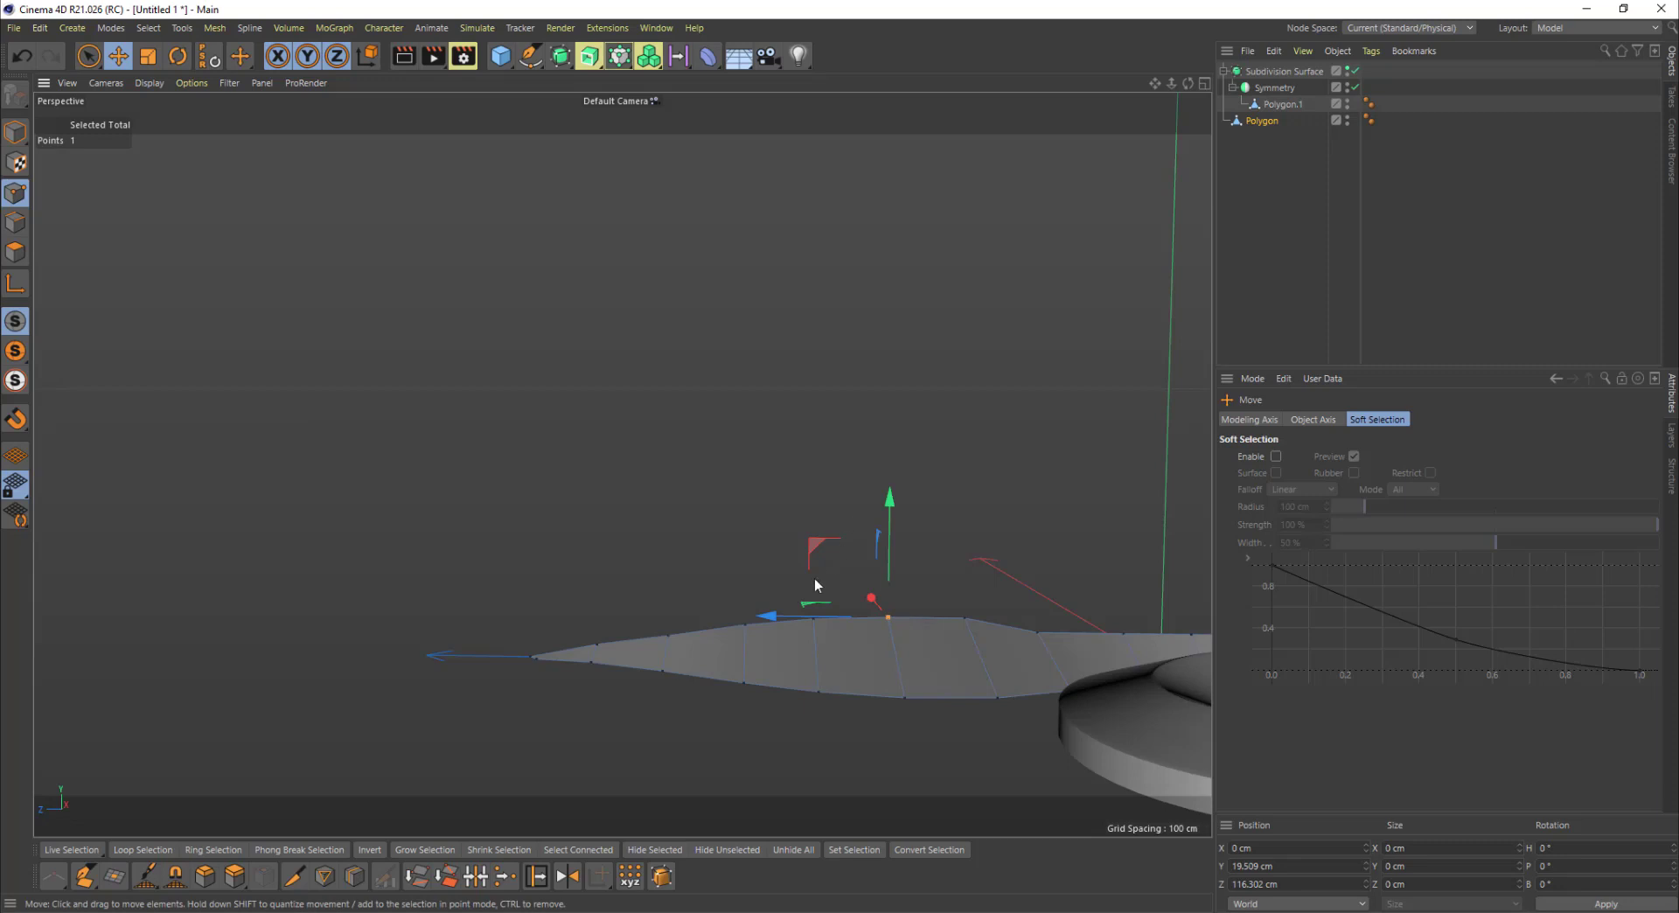
left_click_drag(892, 507, 892, 497)
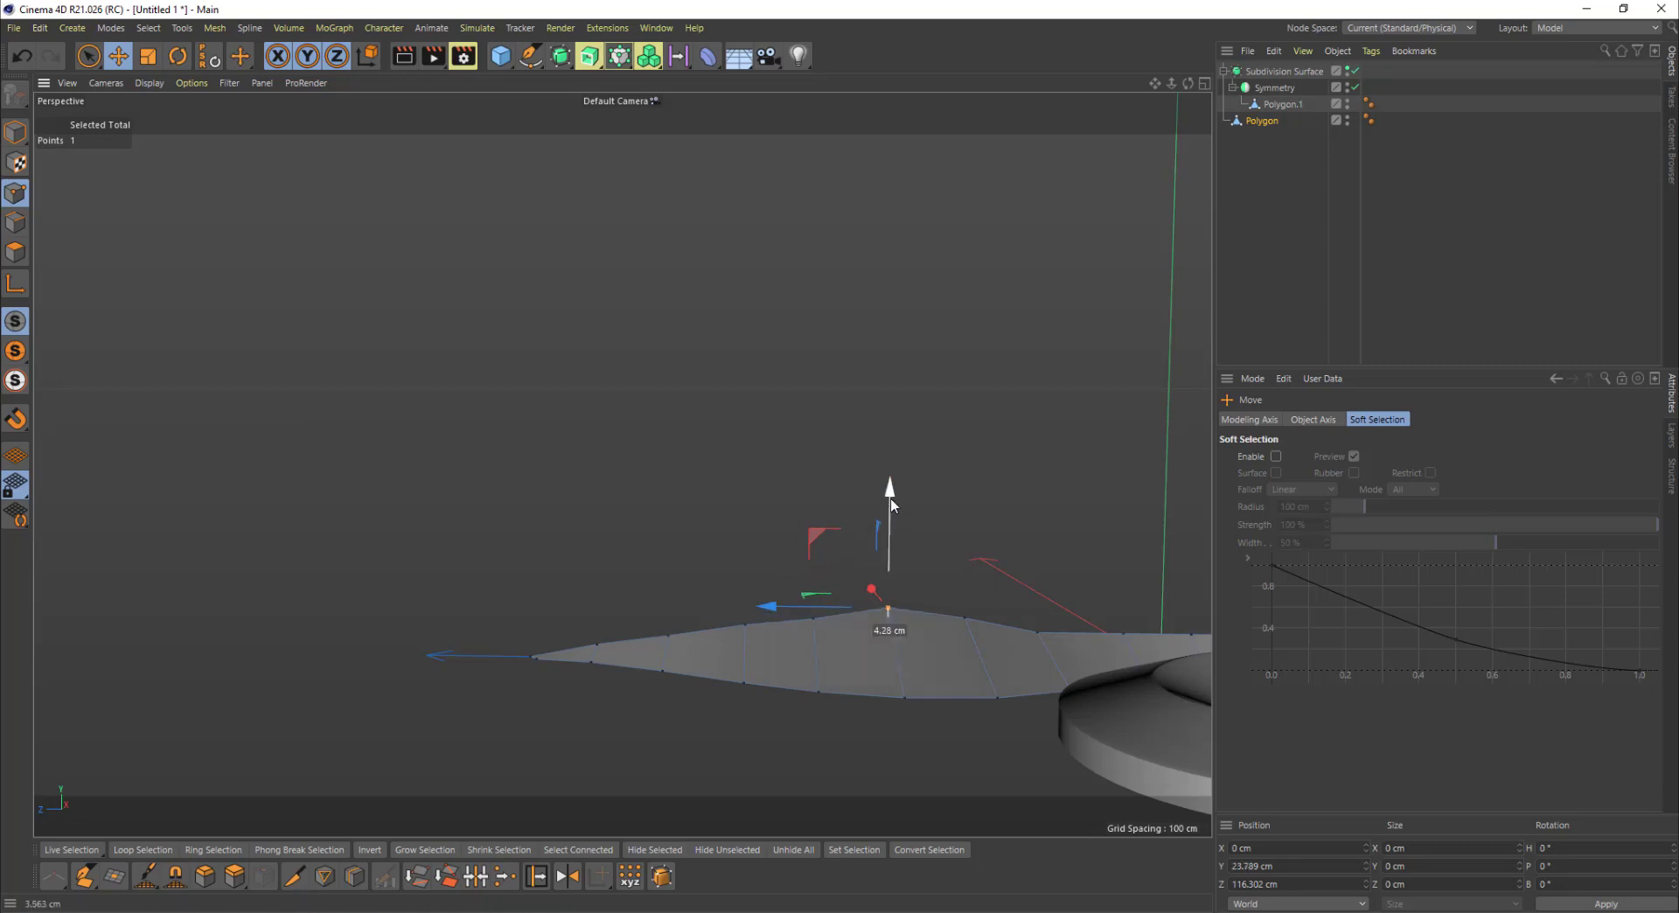
left_click(816, 621)
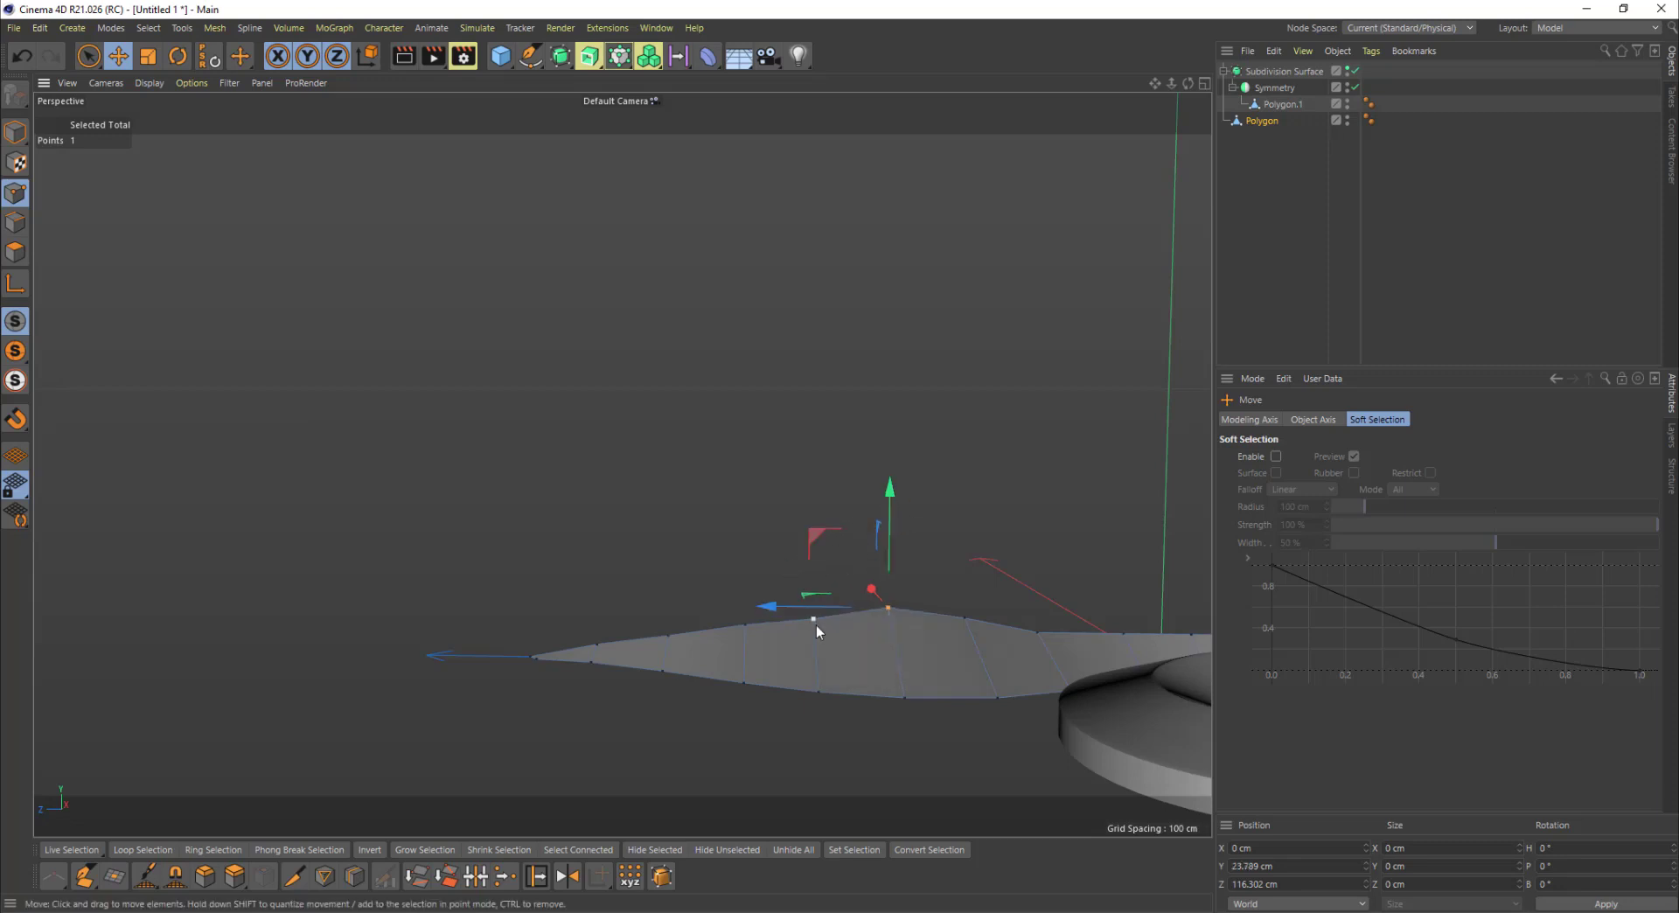
left_click_drag(817, 505, 815, 496)
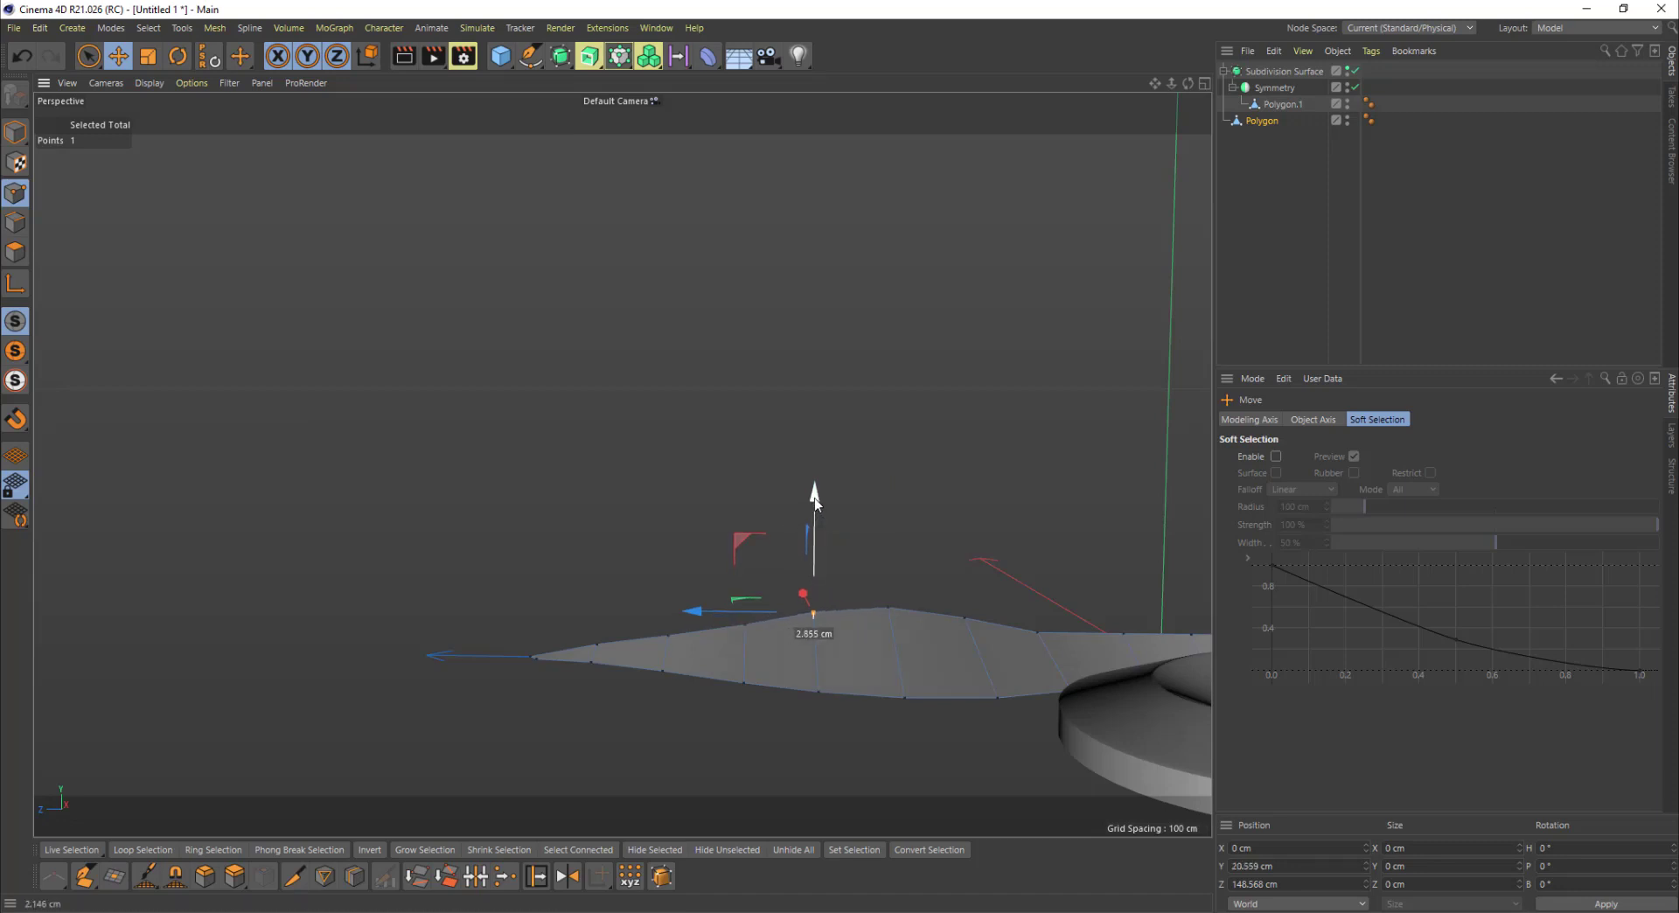
Step: Raise the ridge point at Z 52 cm slightly and the one at Z 83 cm to about Y 23.1 cm
left_click(1031, 632)
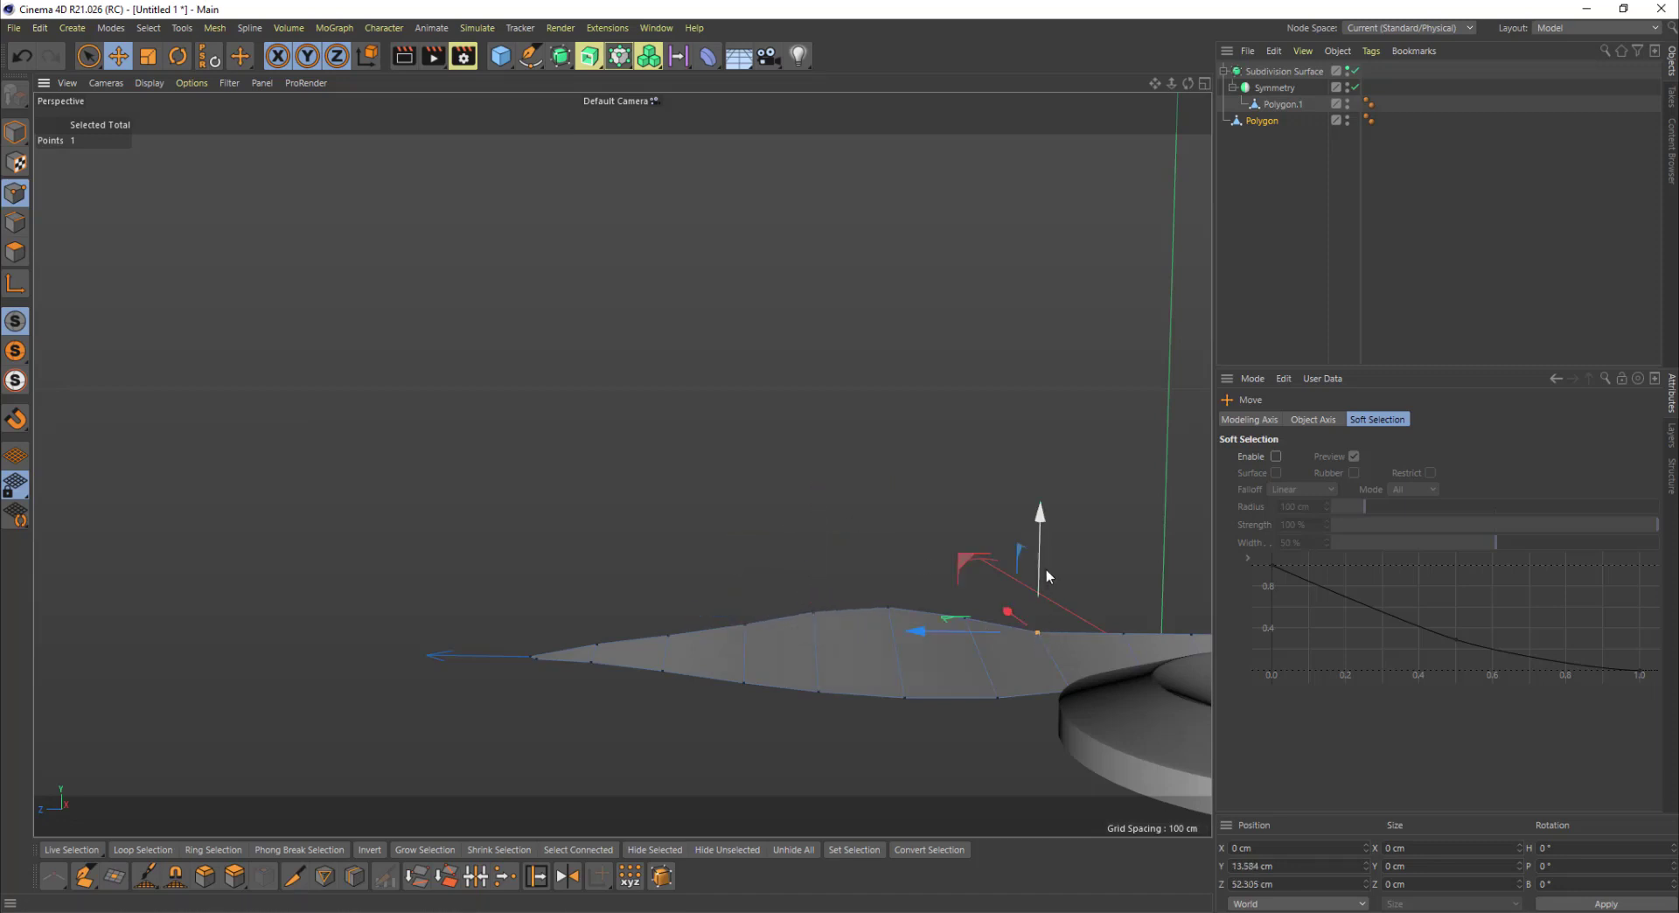
left_click(990, 692)
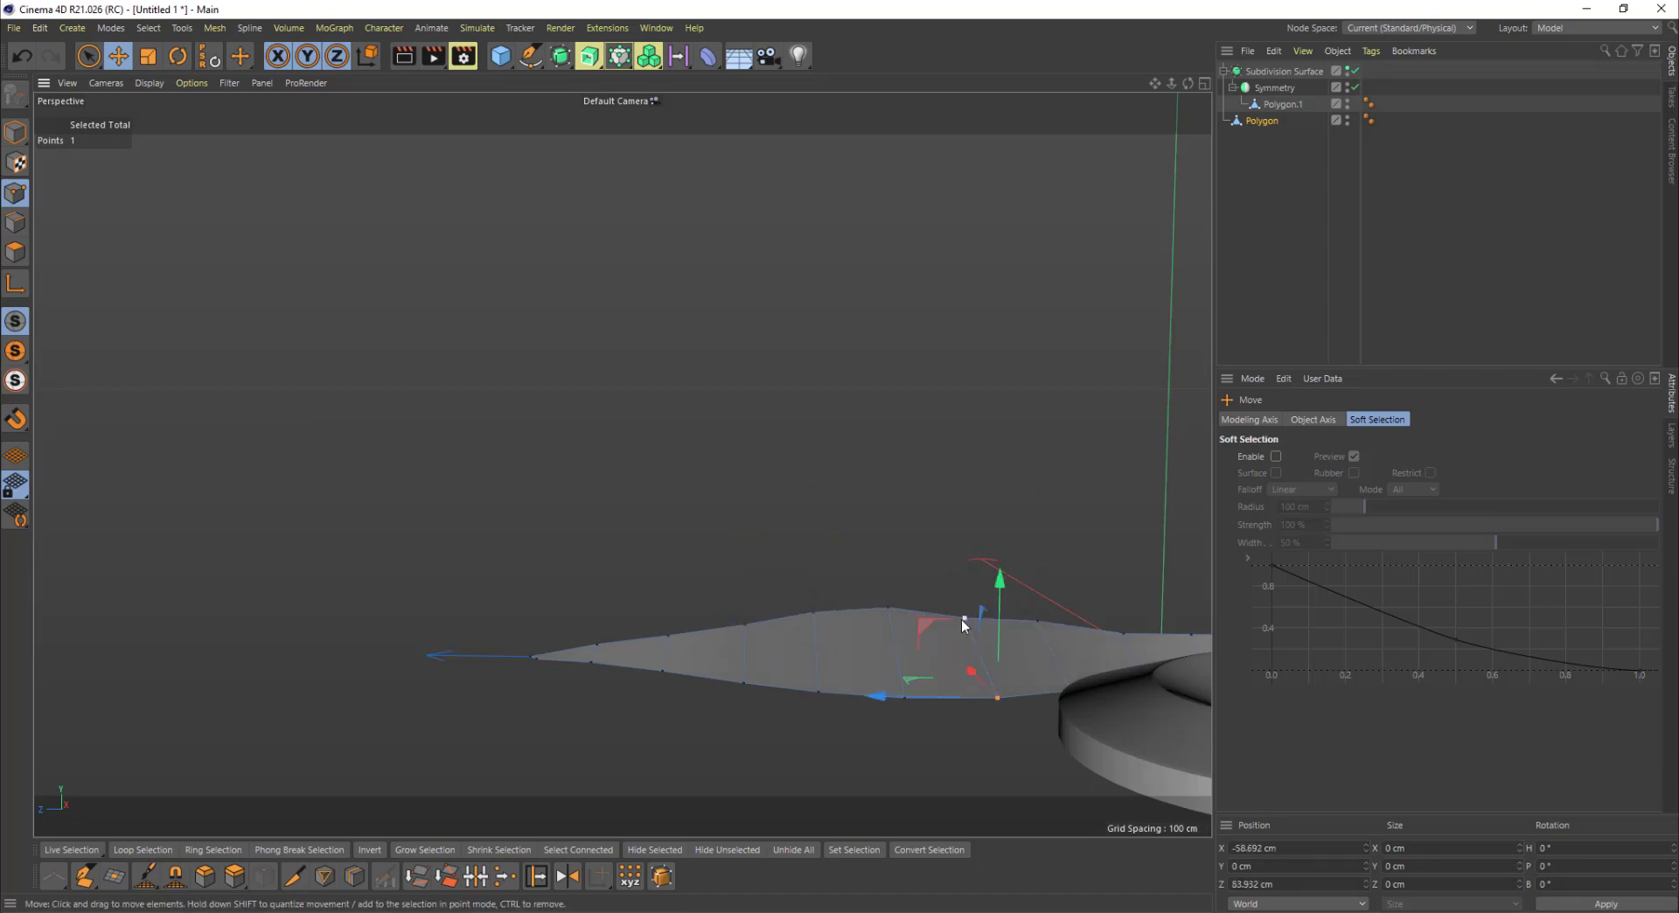
left_click(964, 622)
double_click(1231, 848)
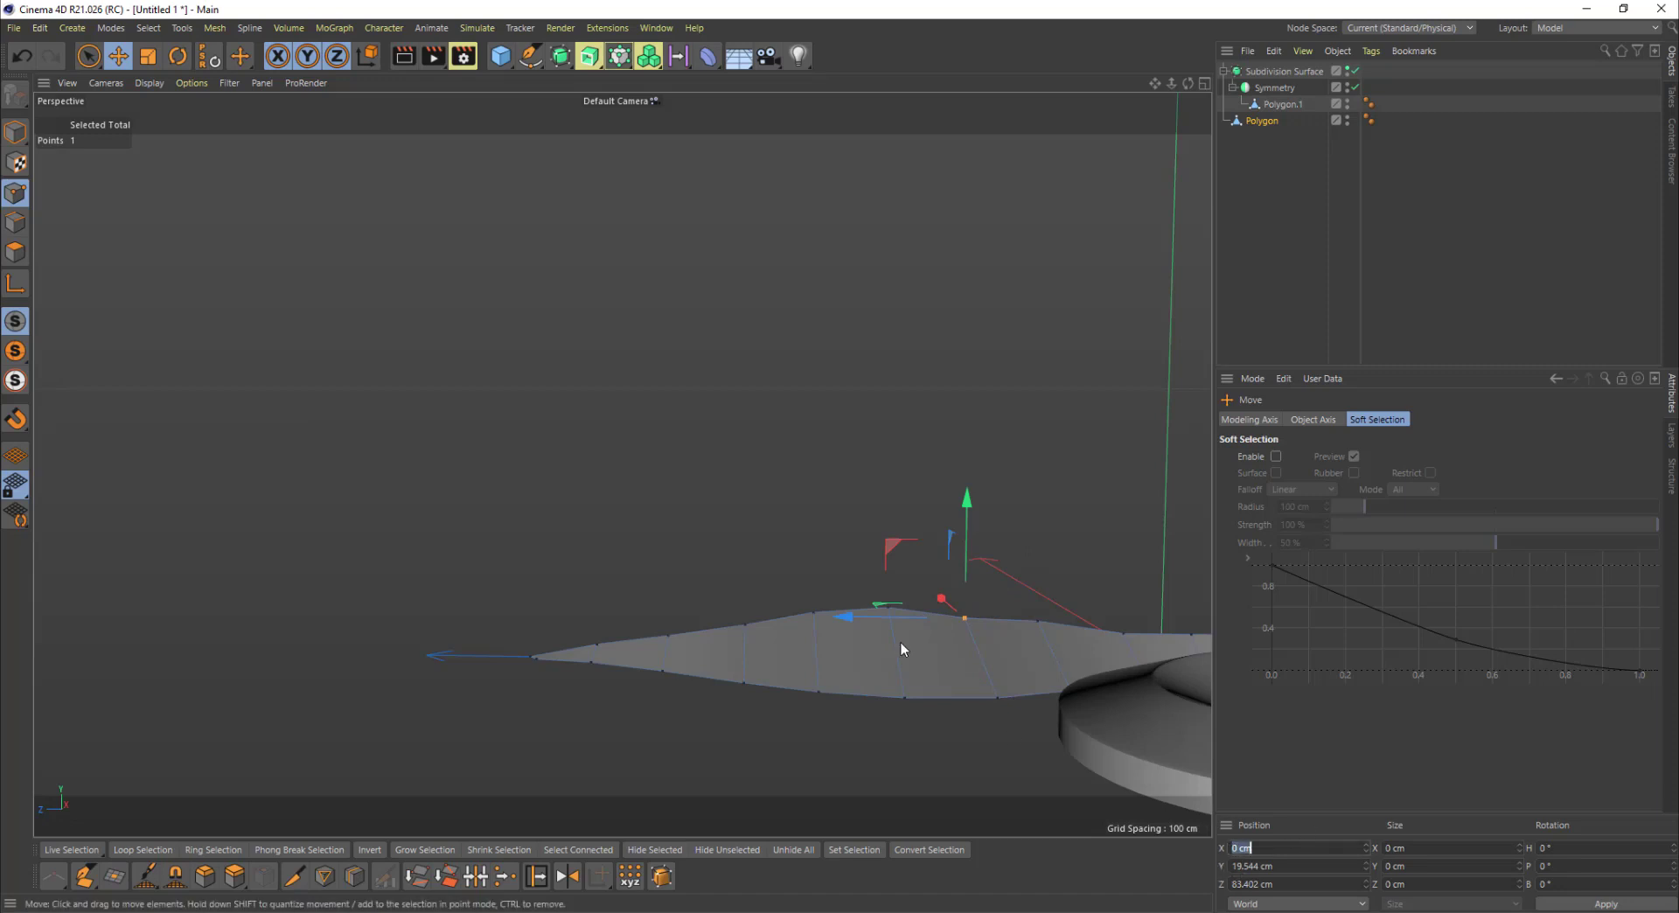
left_click_drag(967, 513, 967, 498)
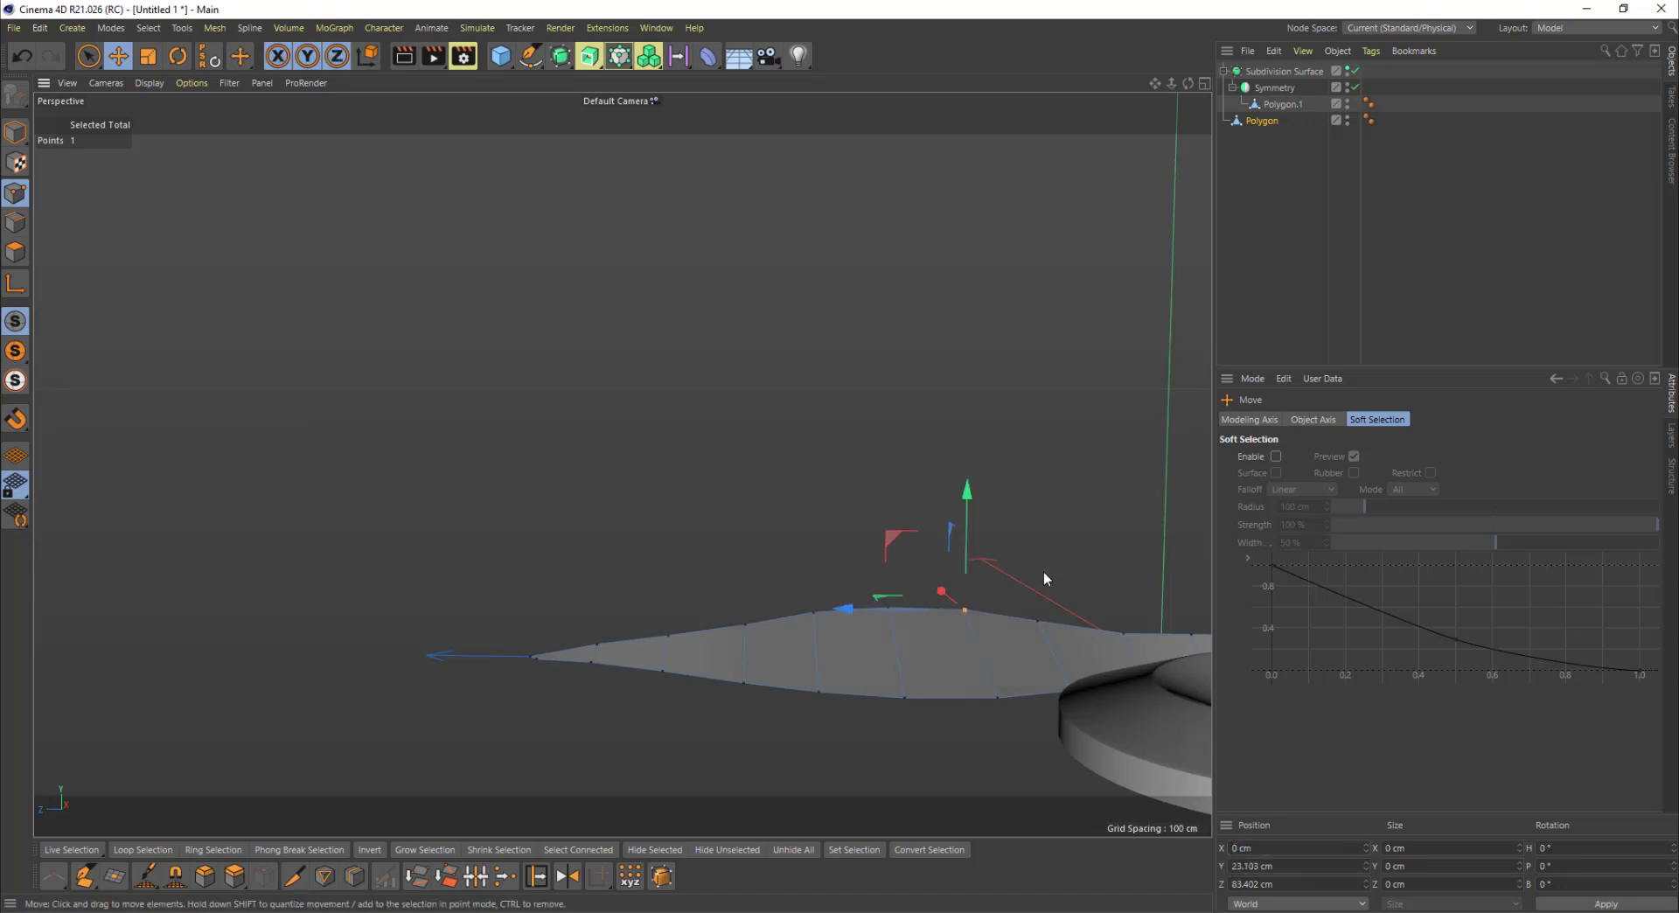
Step: Raise the ridge points at Z 16, 52 and -12.5 cm to about Y 15.7, 20.3 and 14.6 cm for a smooth slope
middle_click_drag(1032, 677, 894, 701, "alt")
left_click(1004, 655)
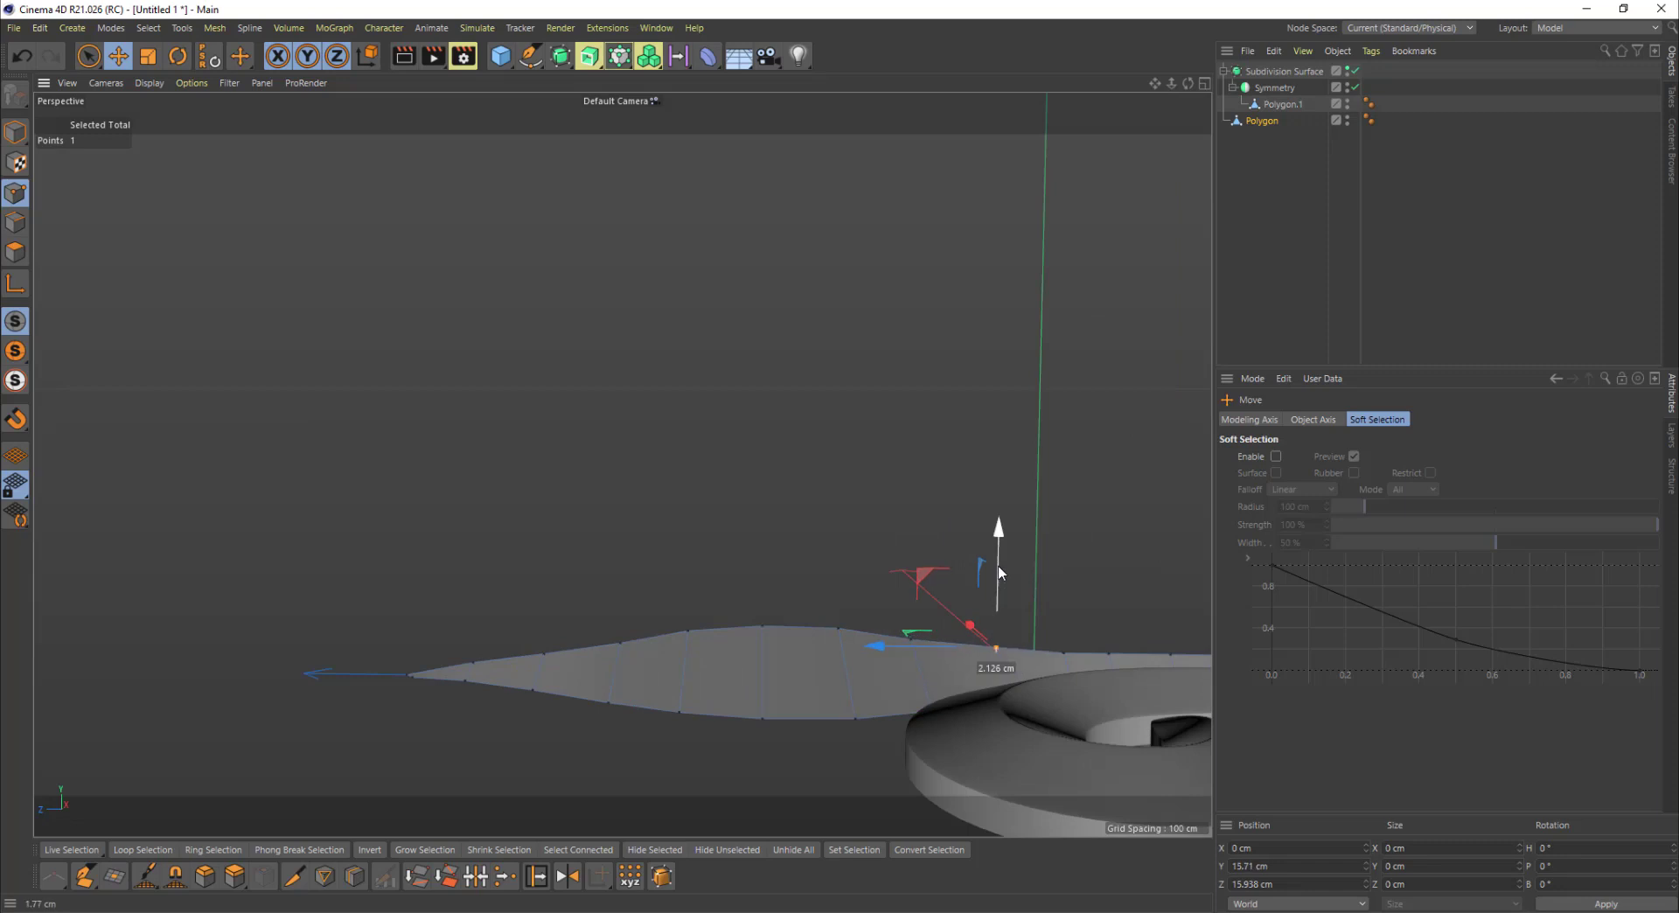
left_click(899, 495)
left_click(912, 640)
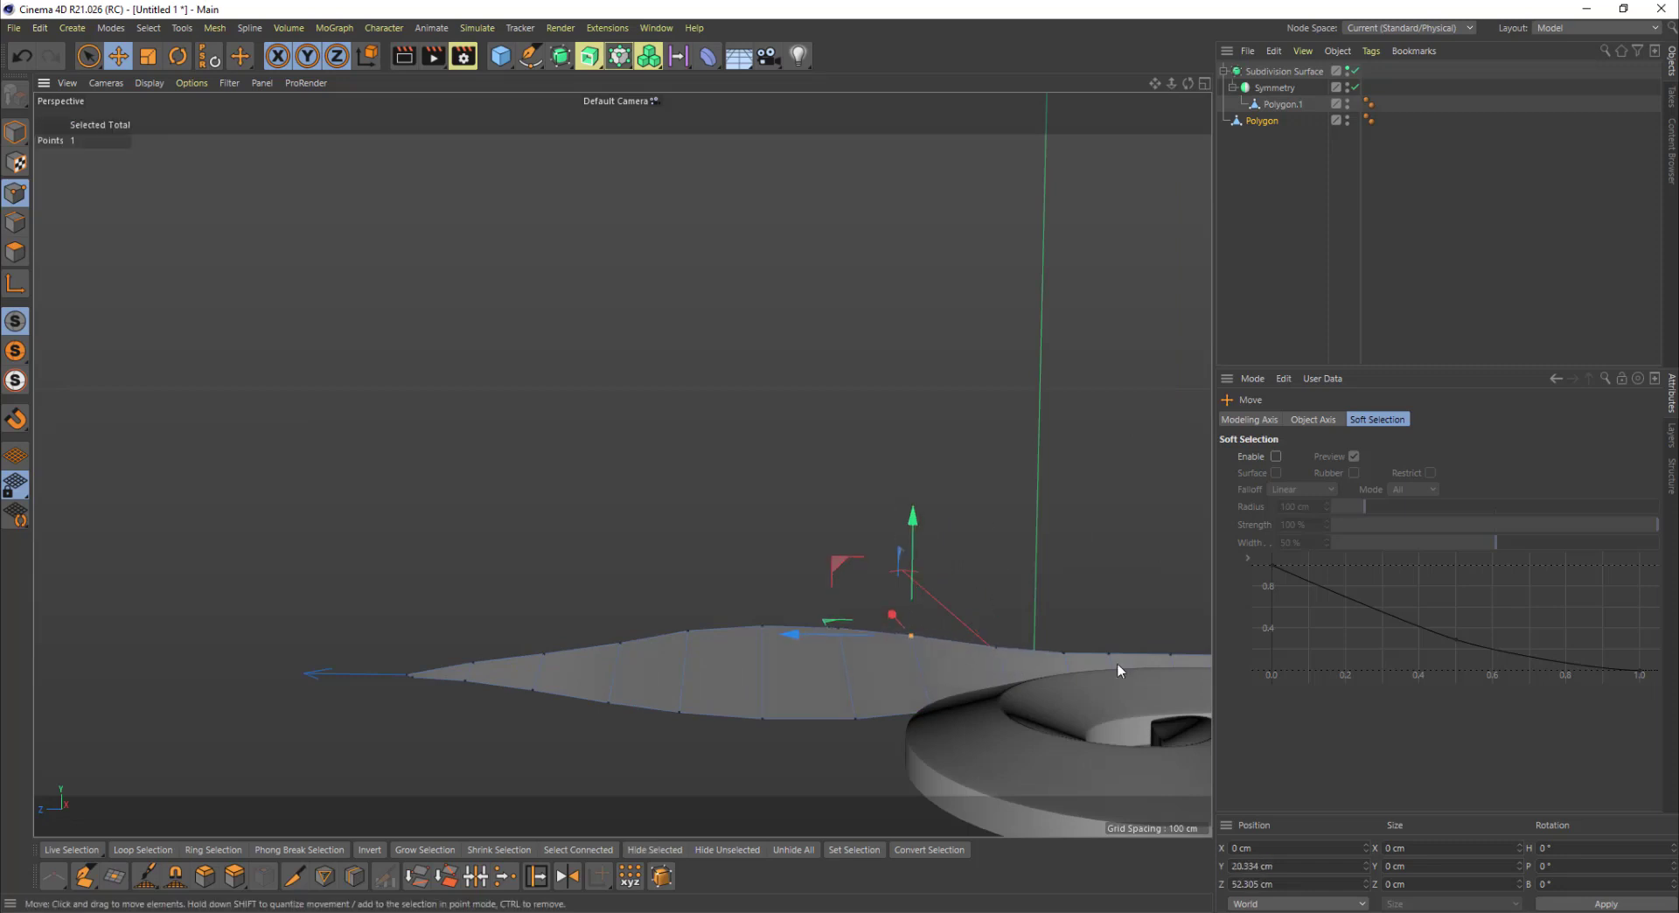
left_click(1066, 654)
left_click_drag(1065, 586, 1066, 577)
Step: Add a Symmetry object and parent the half-leaf polygon to it, mirroring the centre leaf across the ZY plane
left_click_drag(622, 464, 784, 465, "alt")
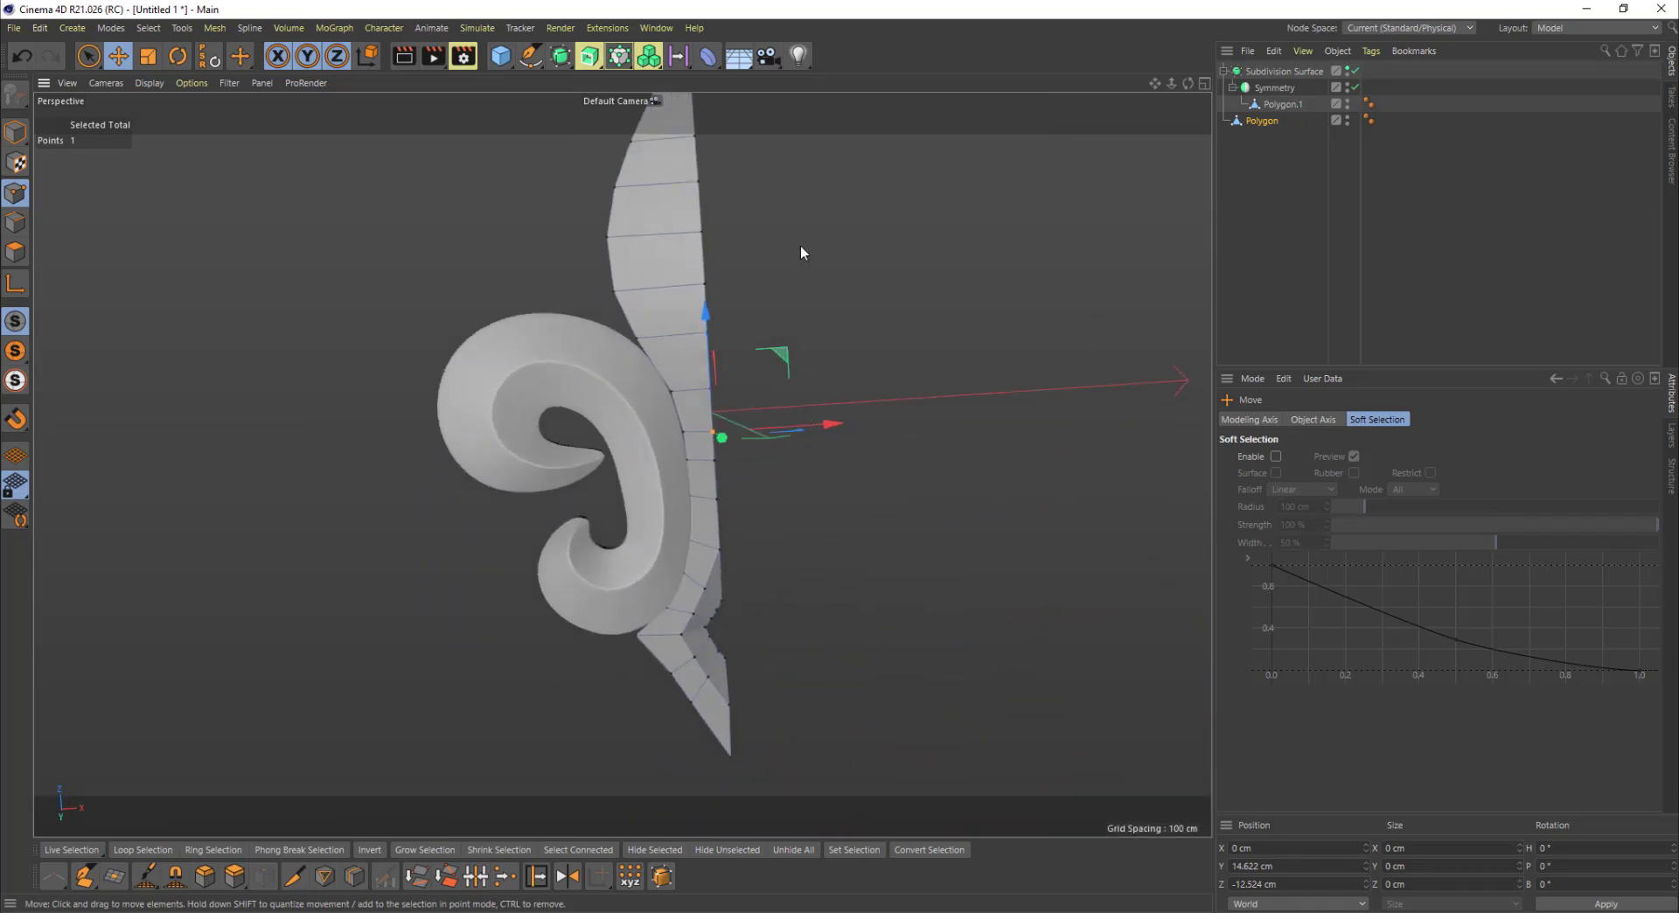
left_click_drag(802, 252, 907, 371, "alt")
left_click(15, 131)
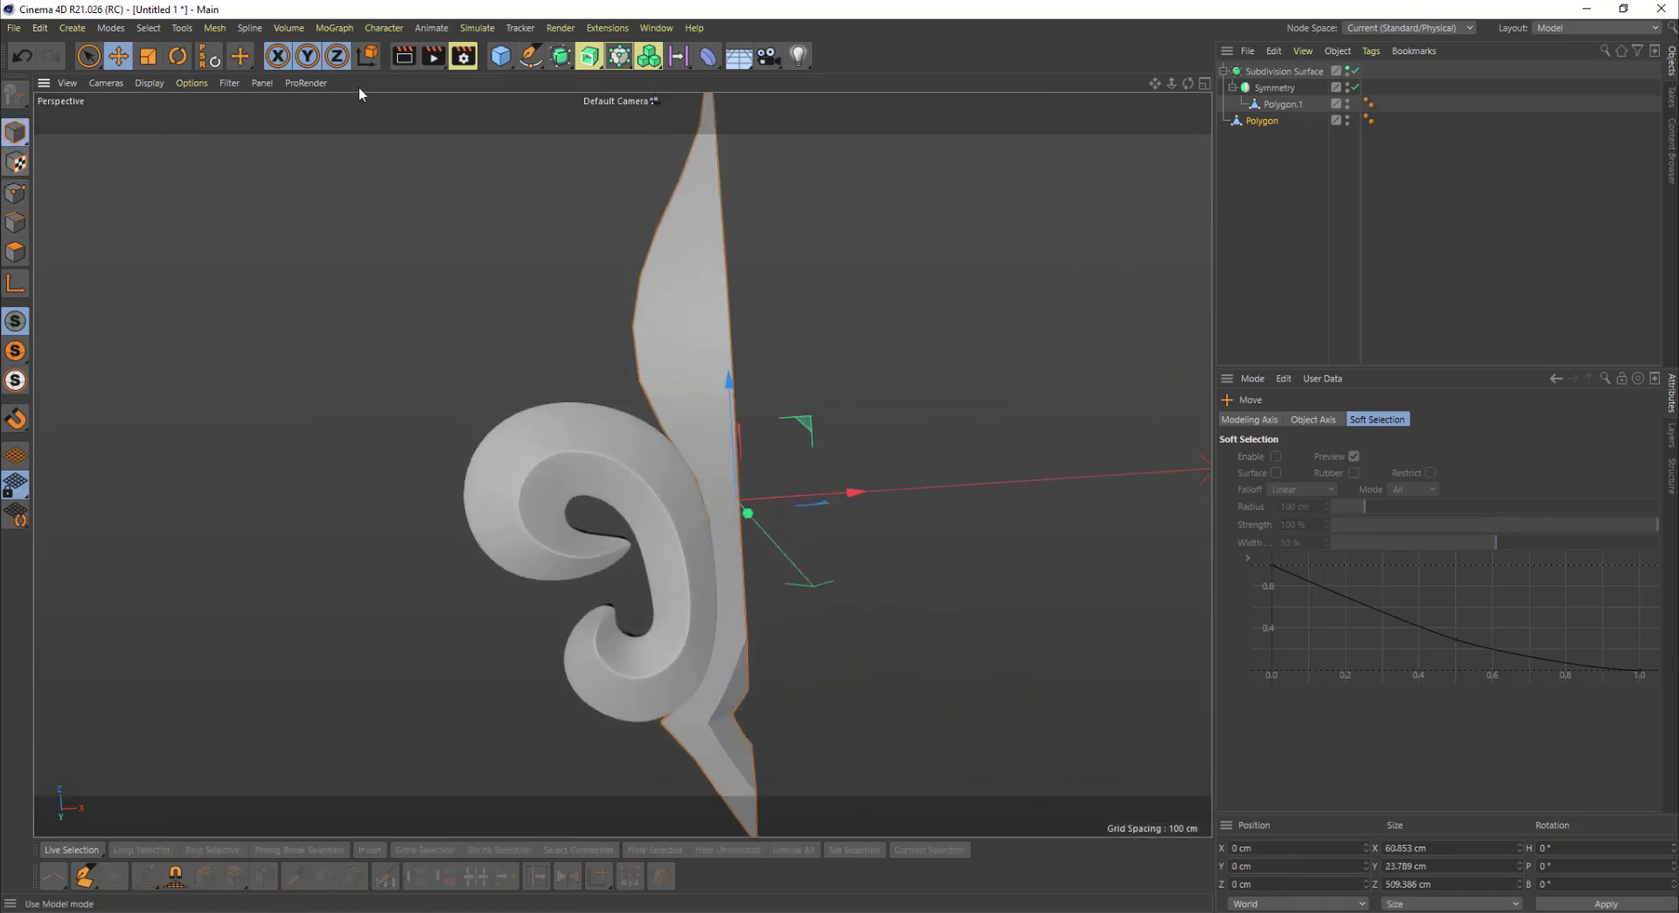
left_click(559, 61)
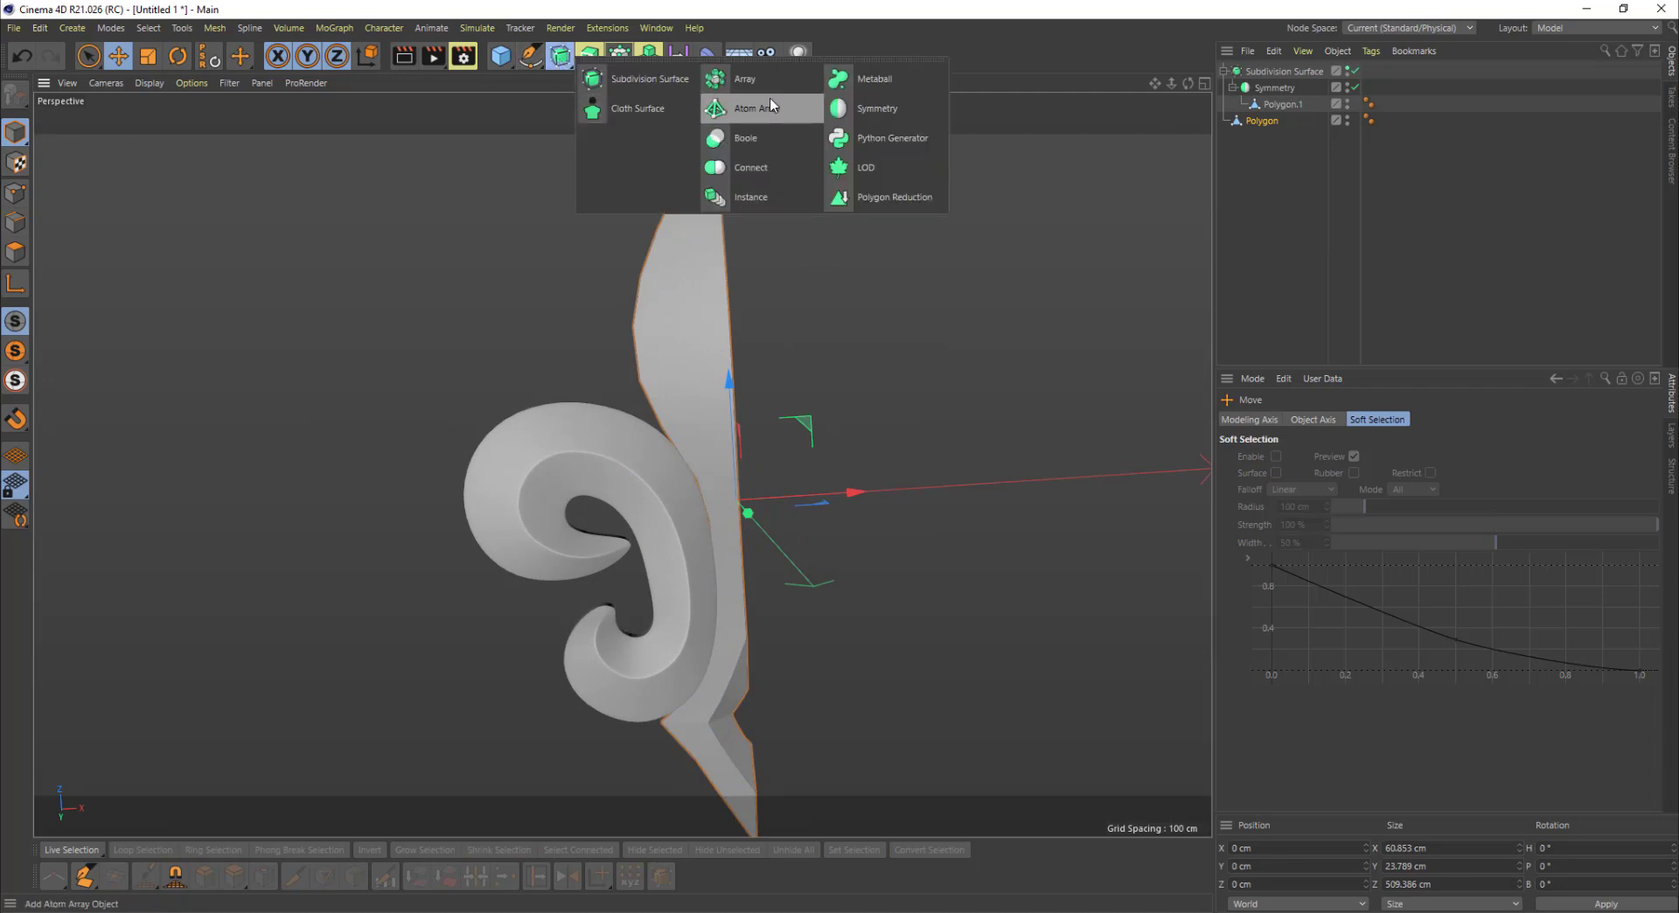
left_click(894, 117)
left_click_drag(1262, 137, 1246, 71)
left_click(1253, 72)
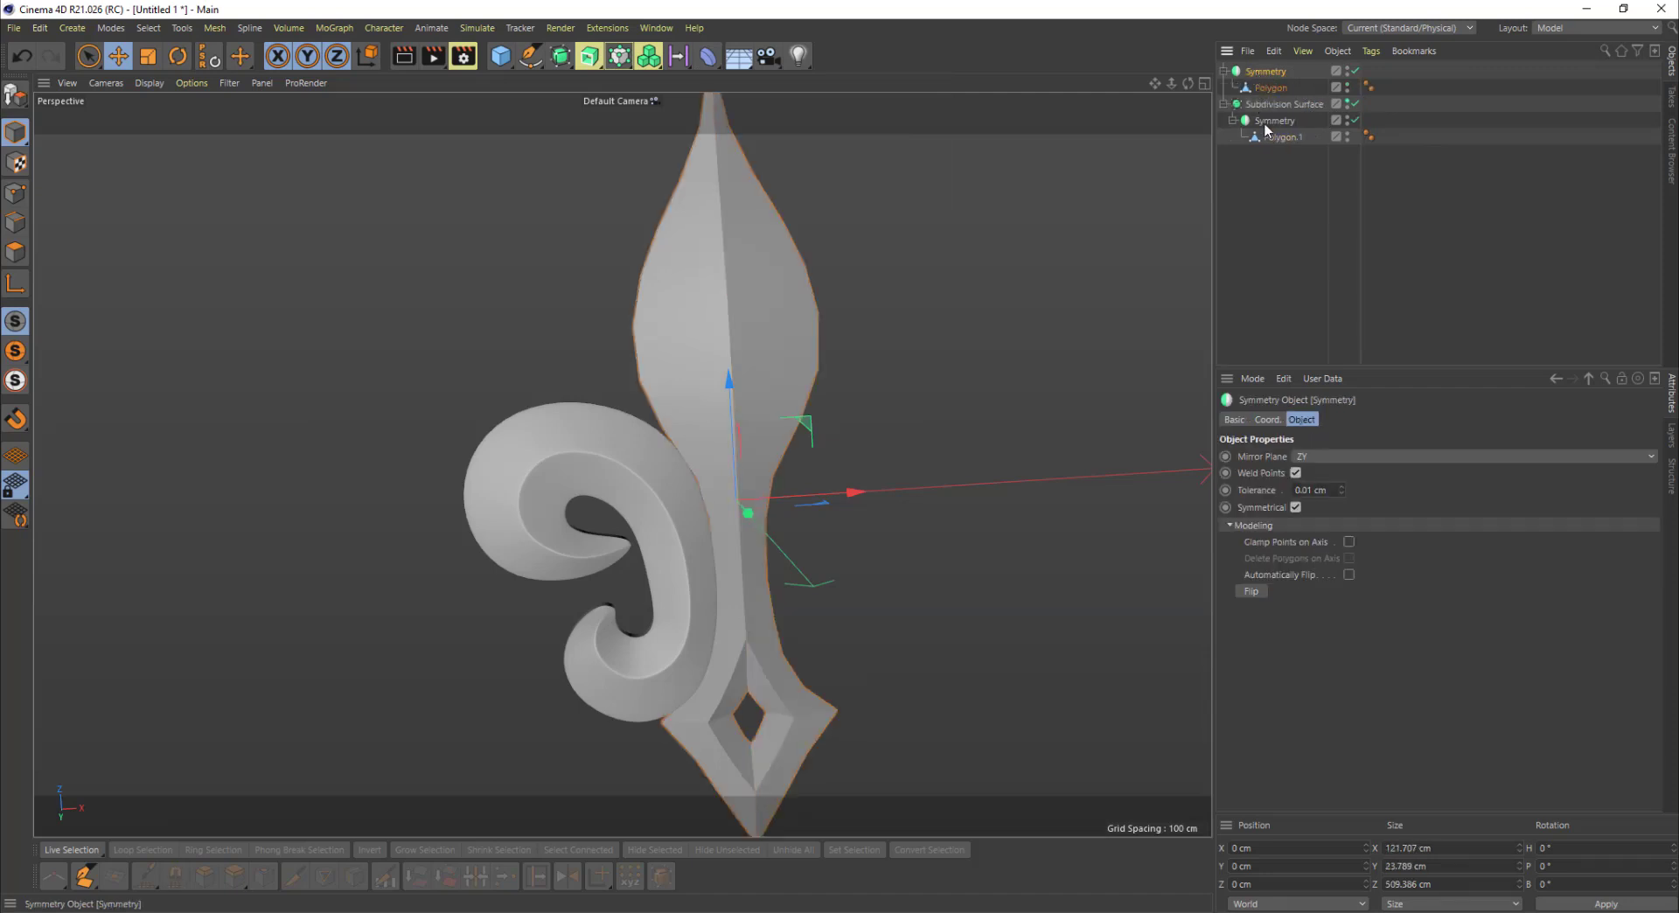
left_click(922, 597)
left_click_drag(693, 397, 662, 350, "alt")
Step: Wrap the centre leaf's Symmetry object in a Subdivision Surface and check the smoothed shape
left_click(1266, 71)
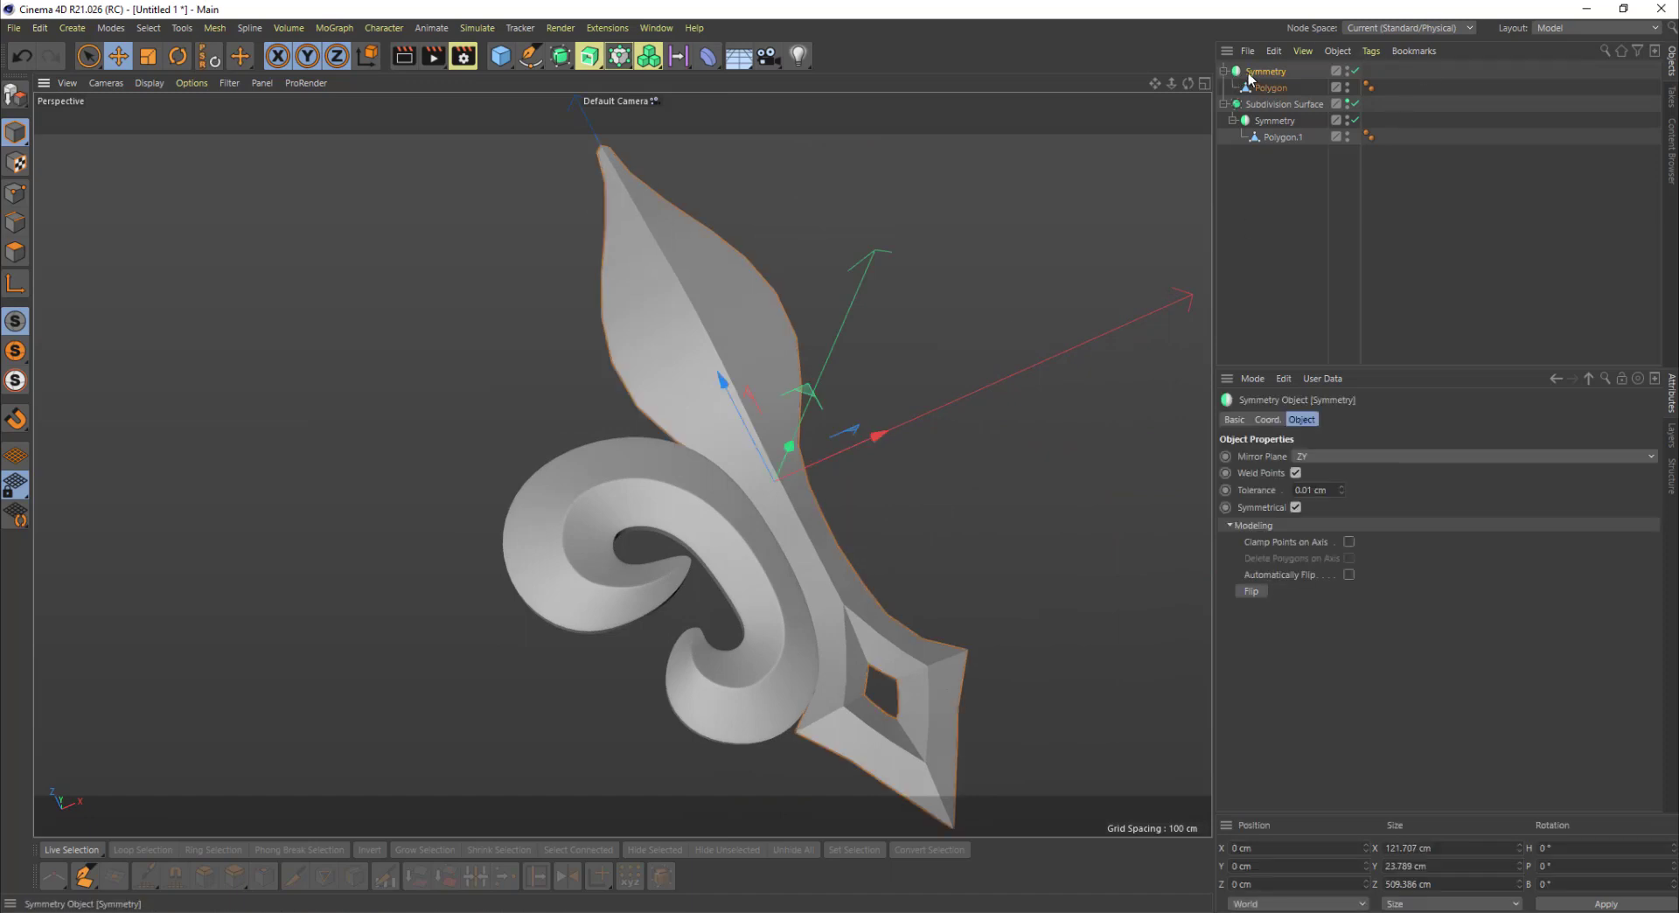
left_click(562, 58, "alt")
mouse_move(865, 350)
left_mouse_down("alt")
mouse_move(850, 371)
mouse_move(791, 286)
left_mouse_up("alt")
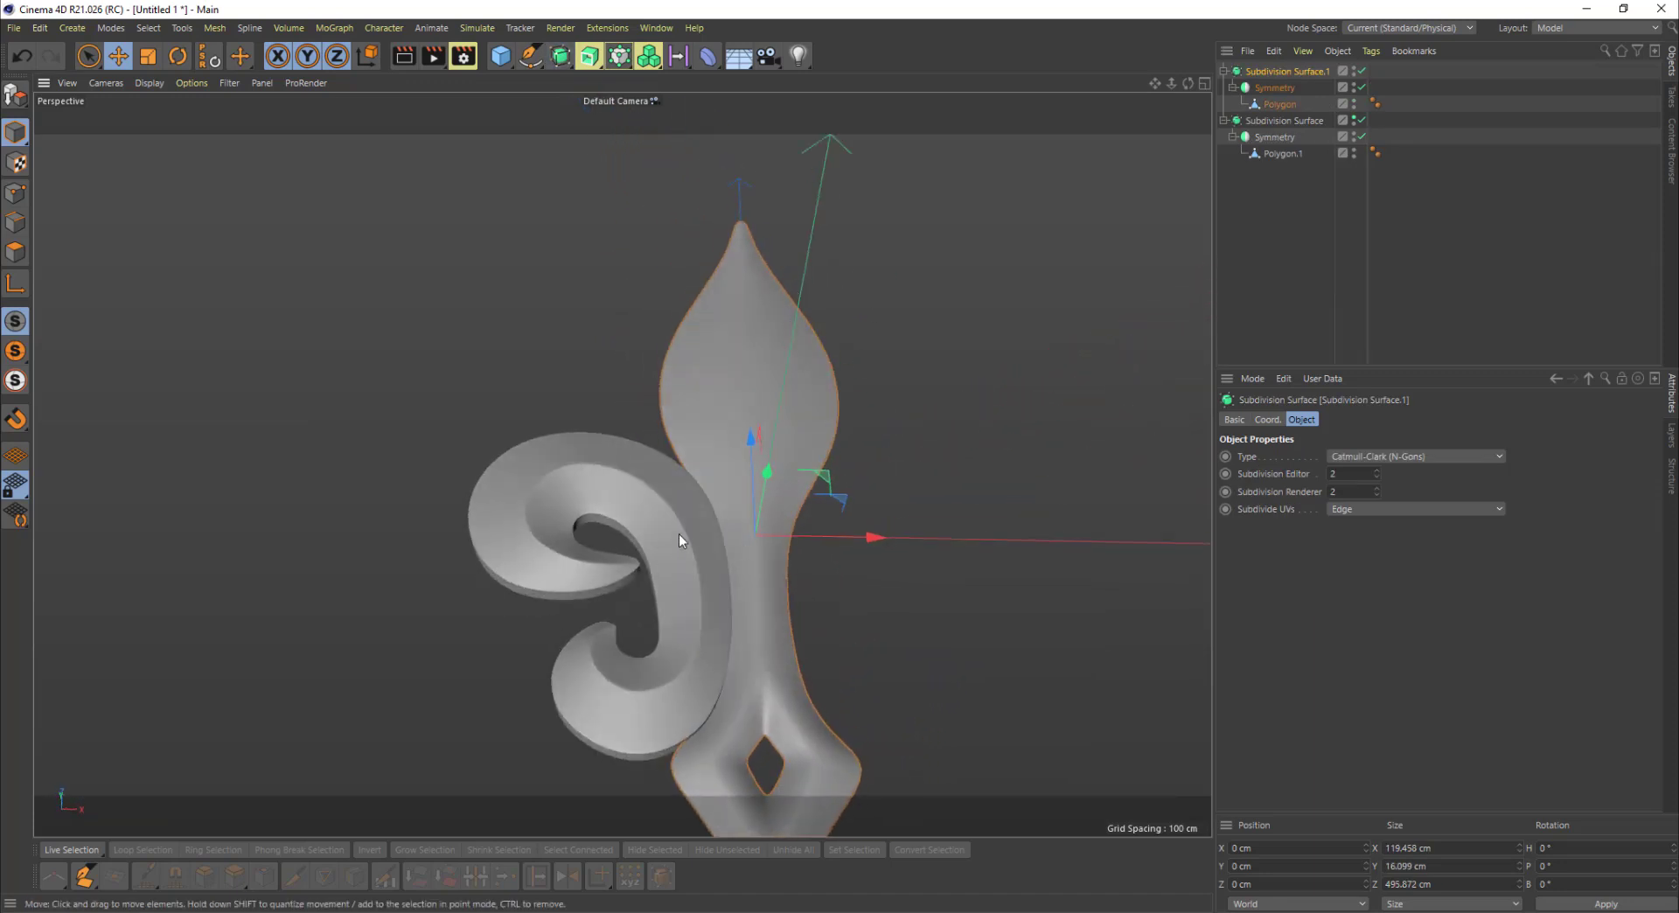
middle_click_drag(679, 533, 661, 386, "alt")
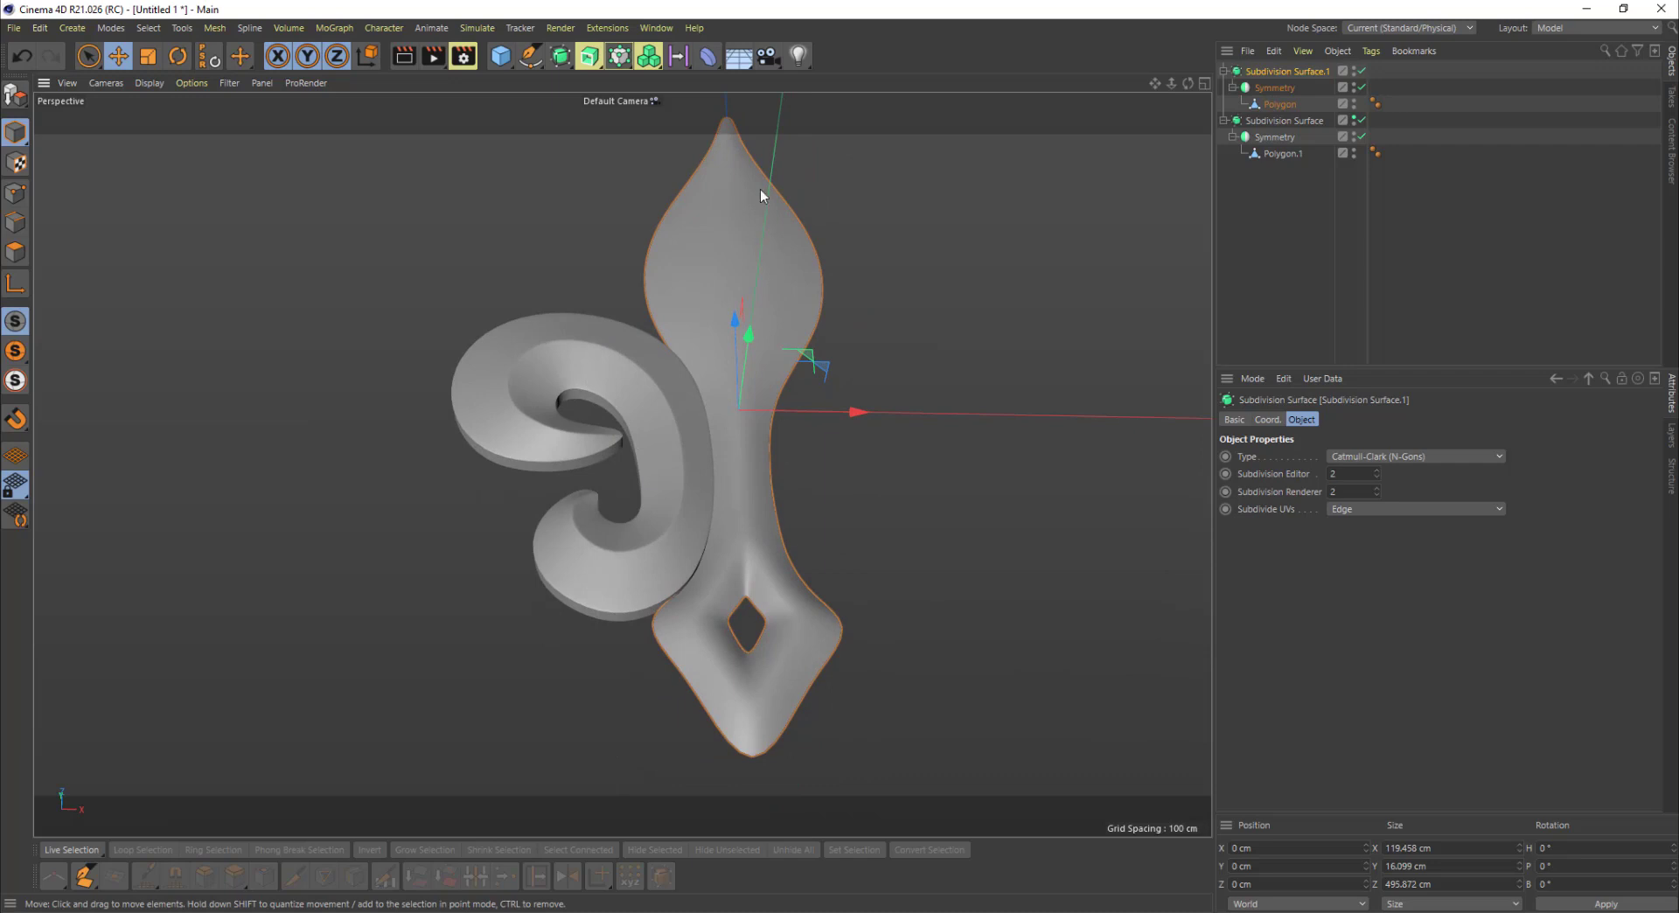
left_click_drag(684, 601, 813, 554, "alt")
Step: Select all centre seam edges of the leaf's polygon object, from the tip down to the diamond hole
left_click(1280, 104)
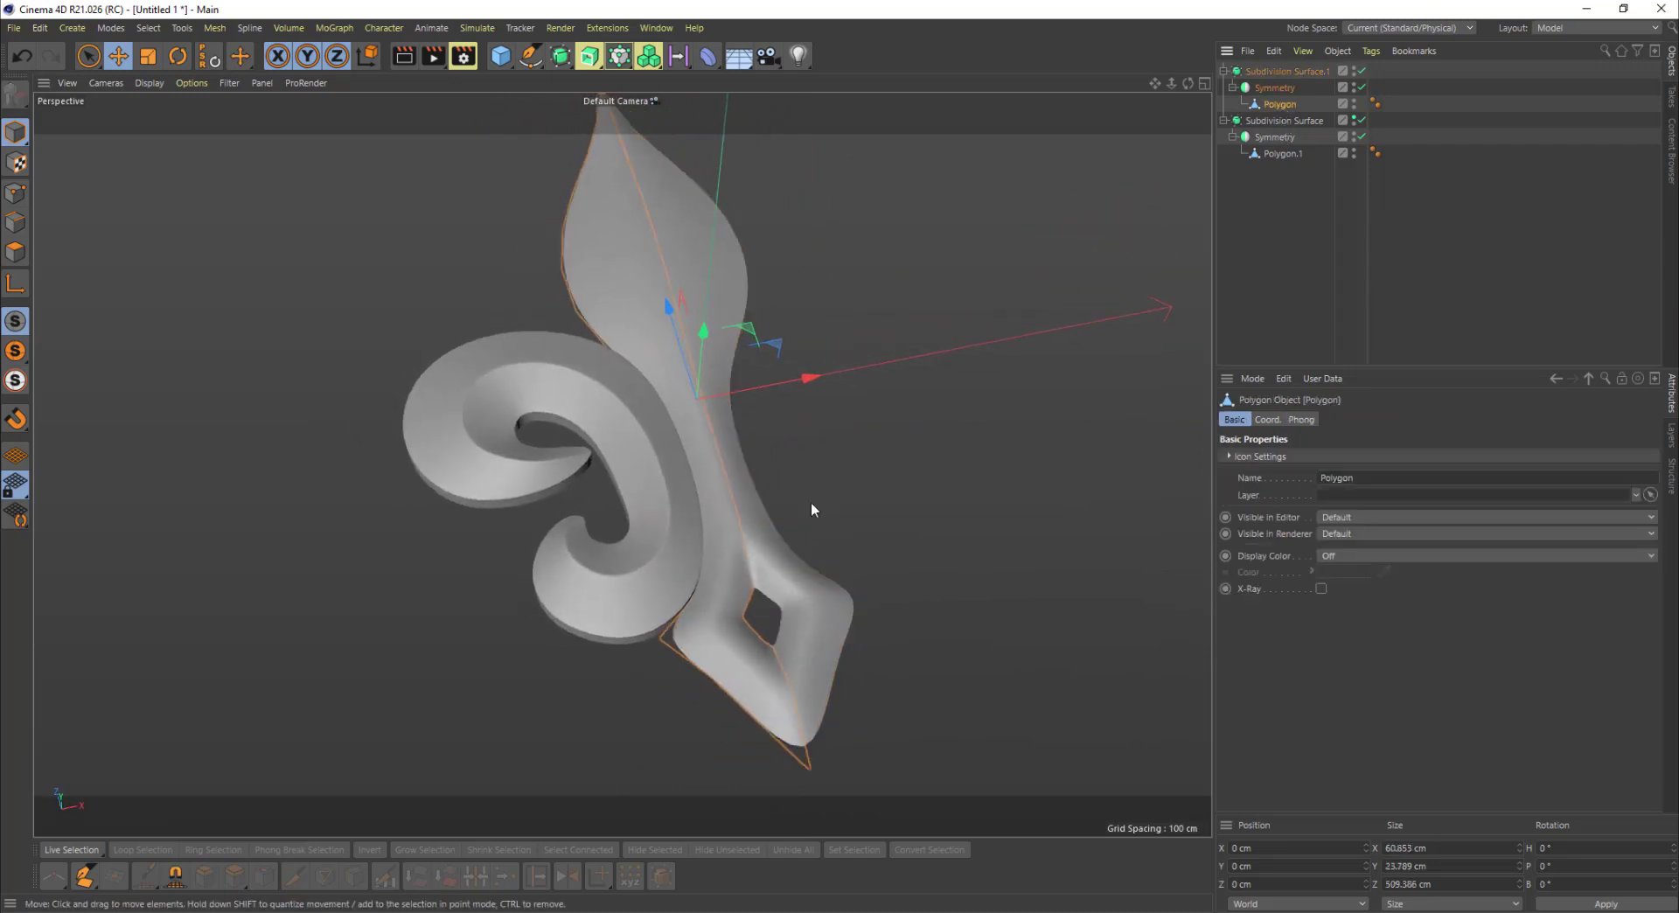
left_click(15, 222)
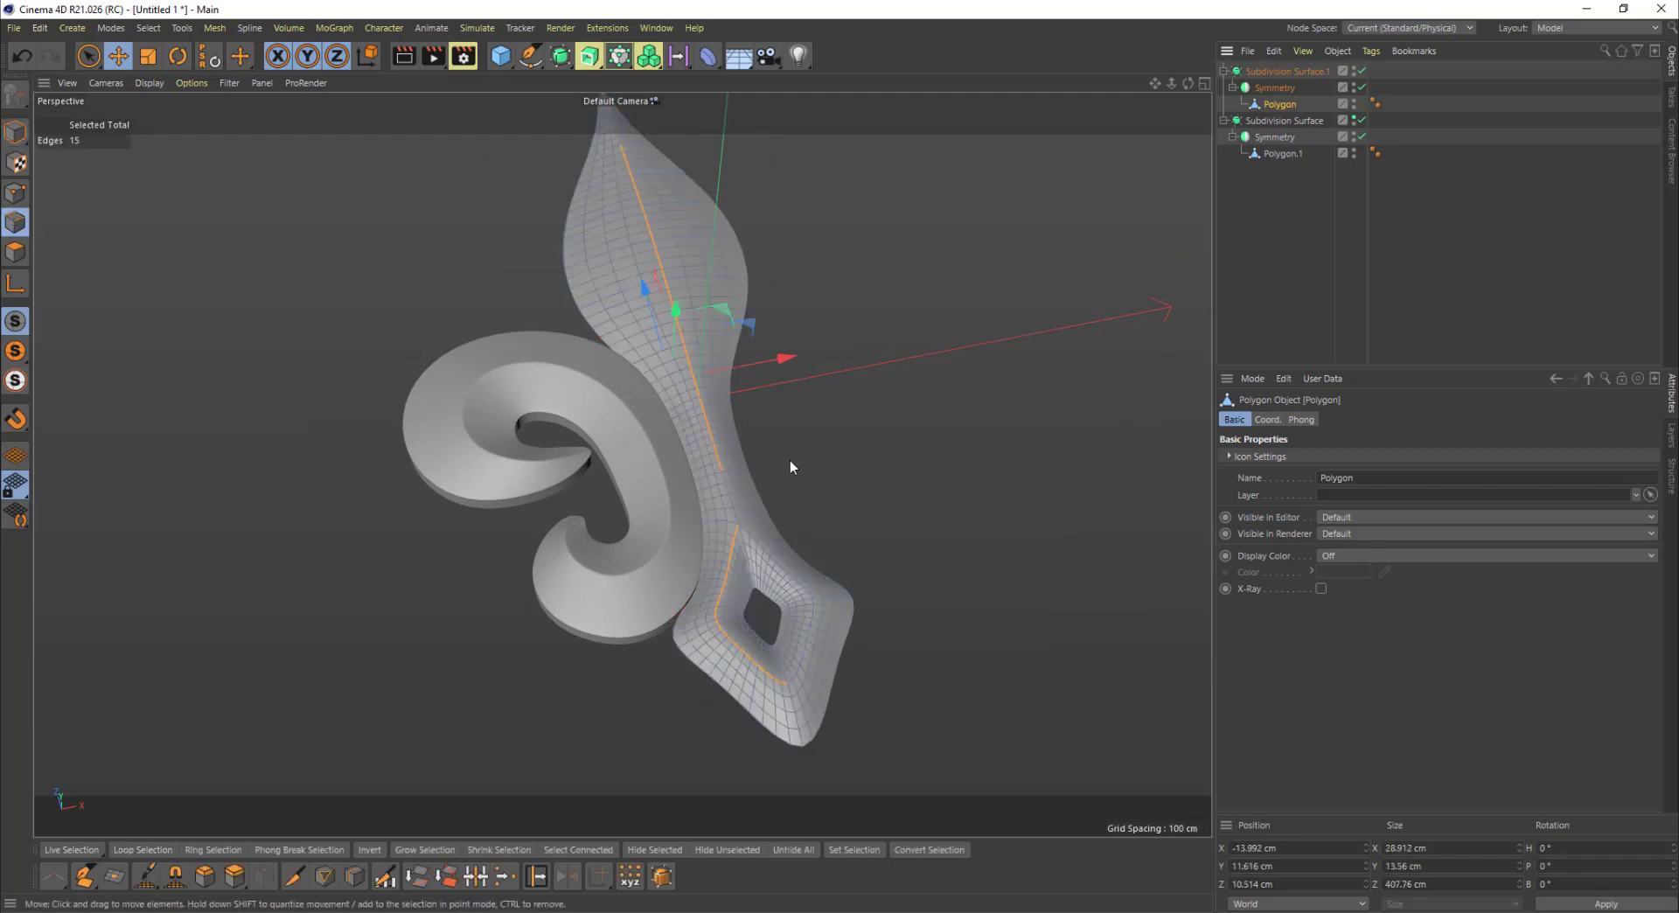
scroll(754, 517, "up", 3)
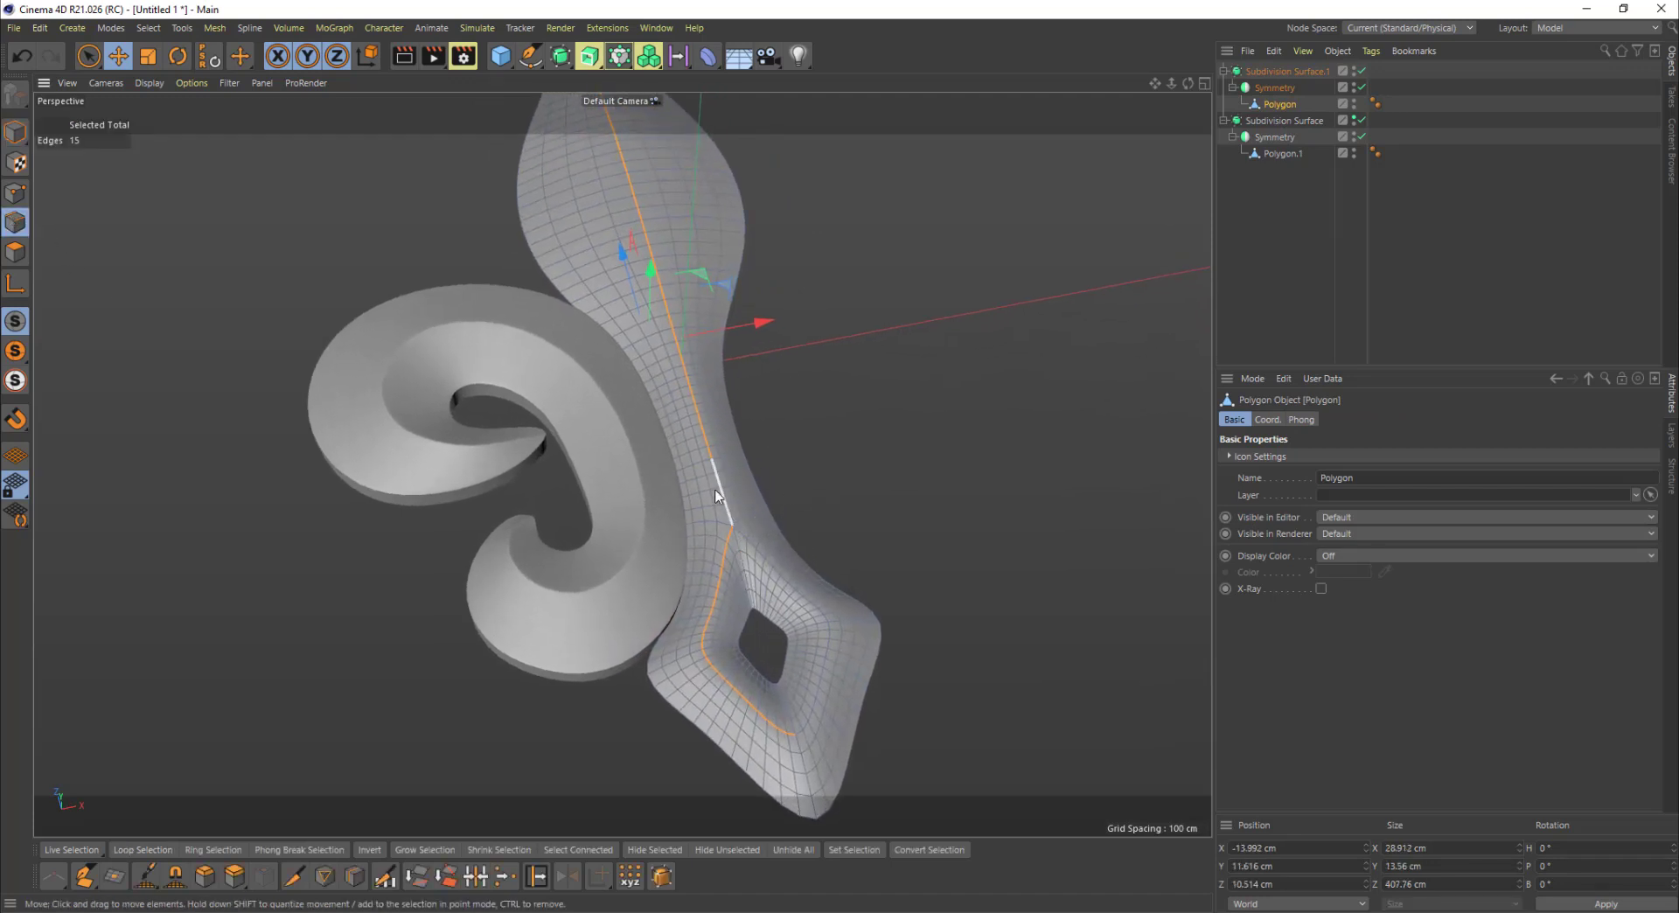
left_click_drag(677, 283, 766, 635, "alt")
double_click(753, 575)
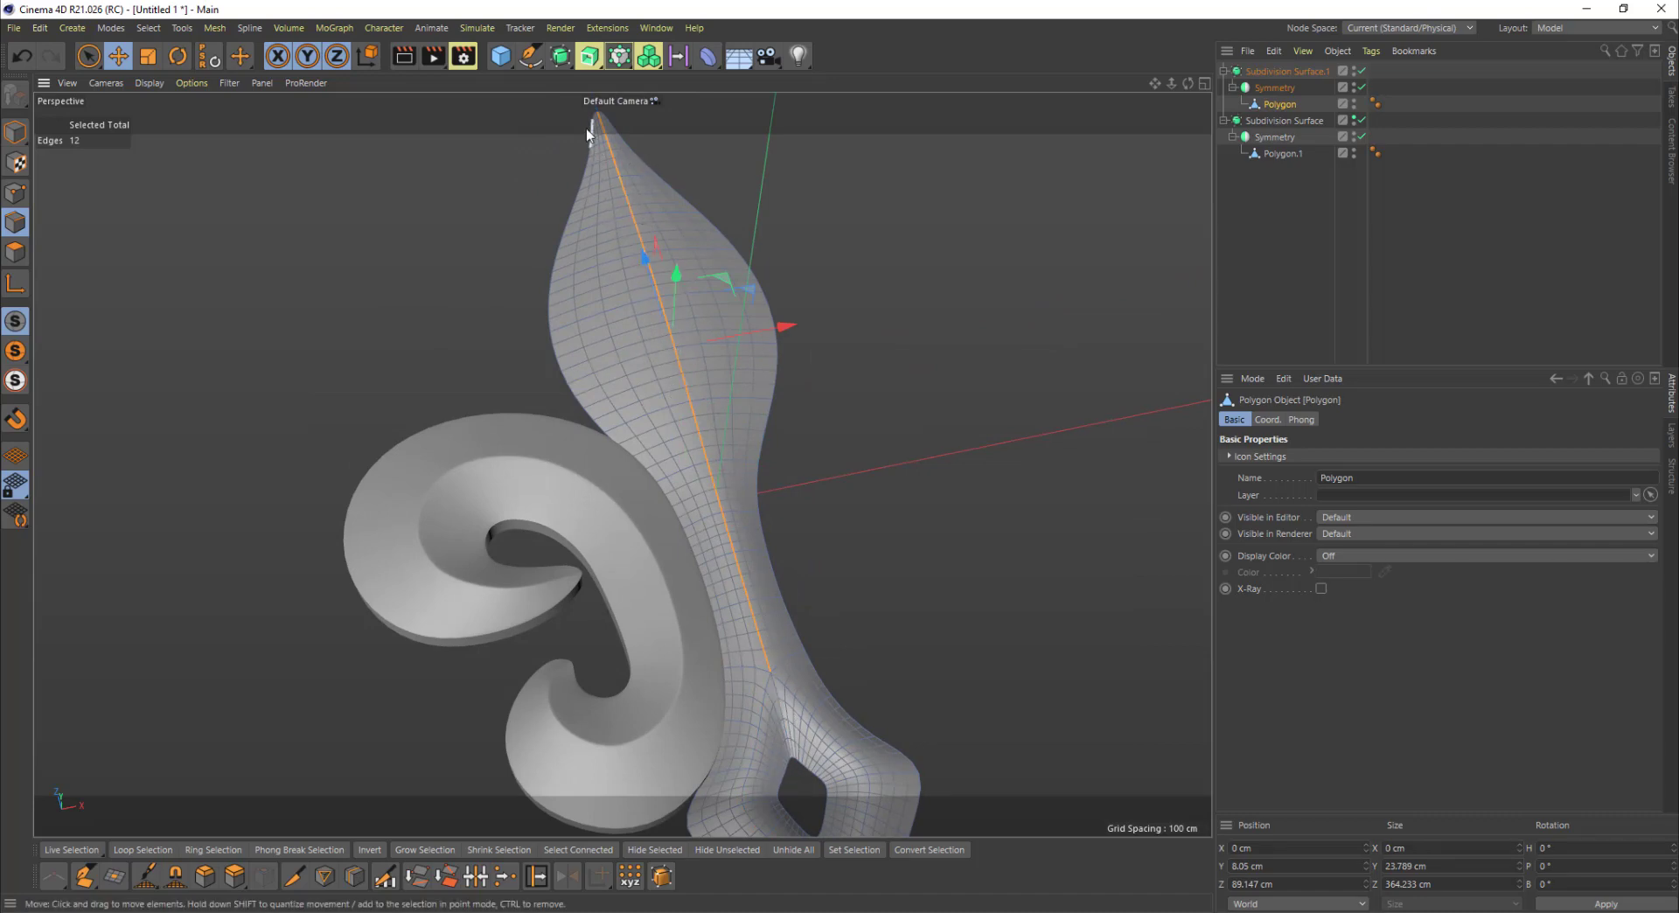
left_click(789, 727, "shift")
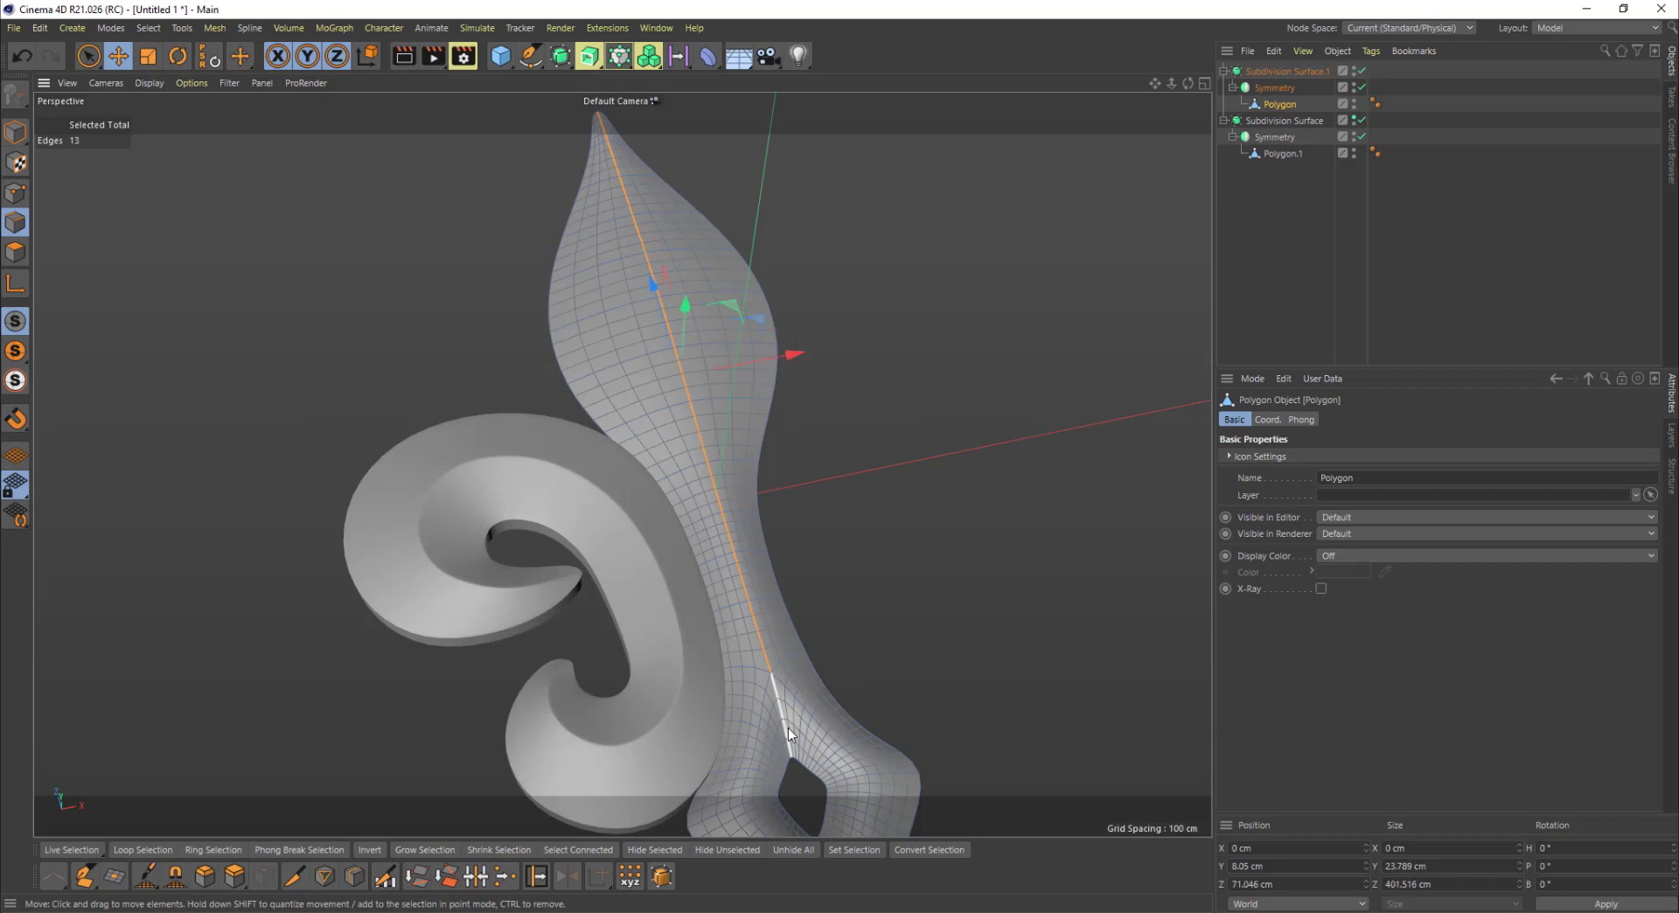
Step: Set the X position of the selected centre seam edges to 0 cm
middle_click_drag(829, 589, 821, 539, "alt")
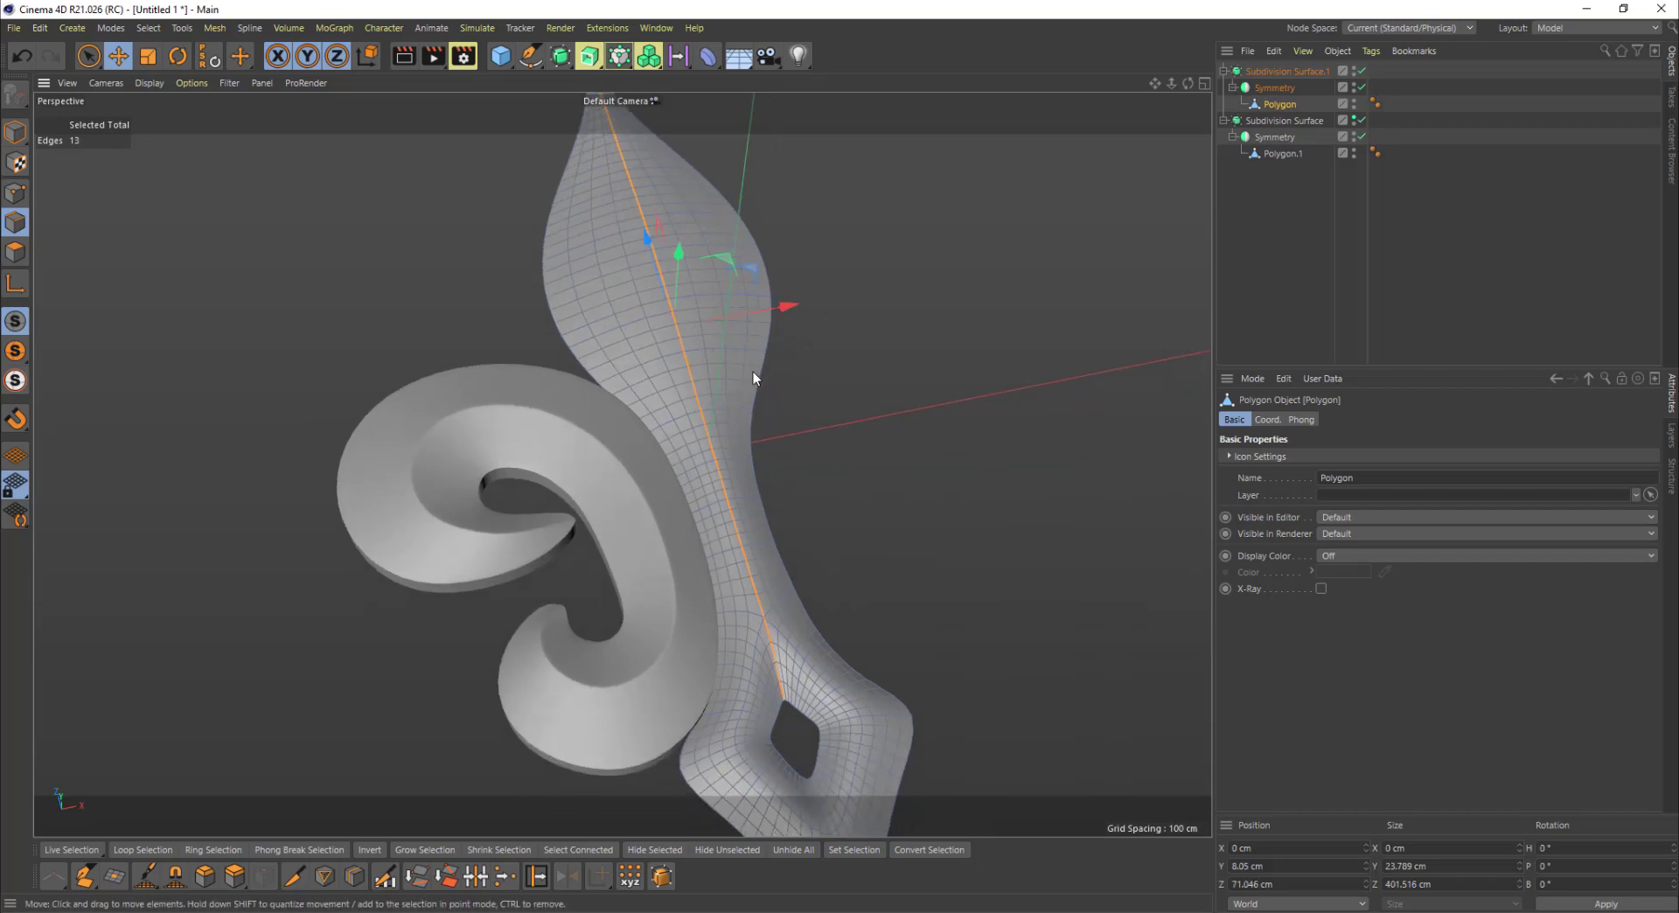
scroll(733, 437, "up", 6)
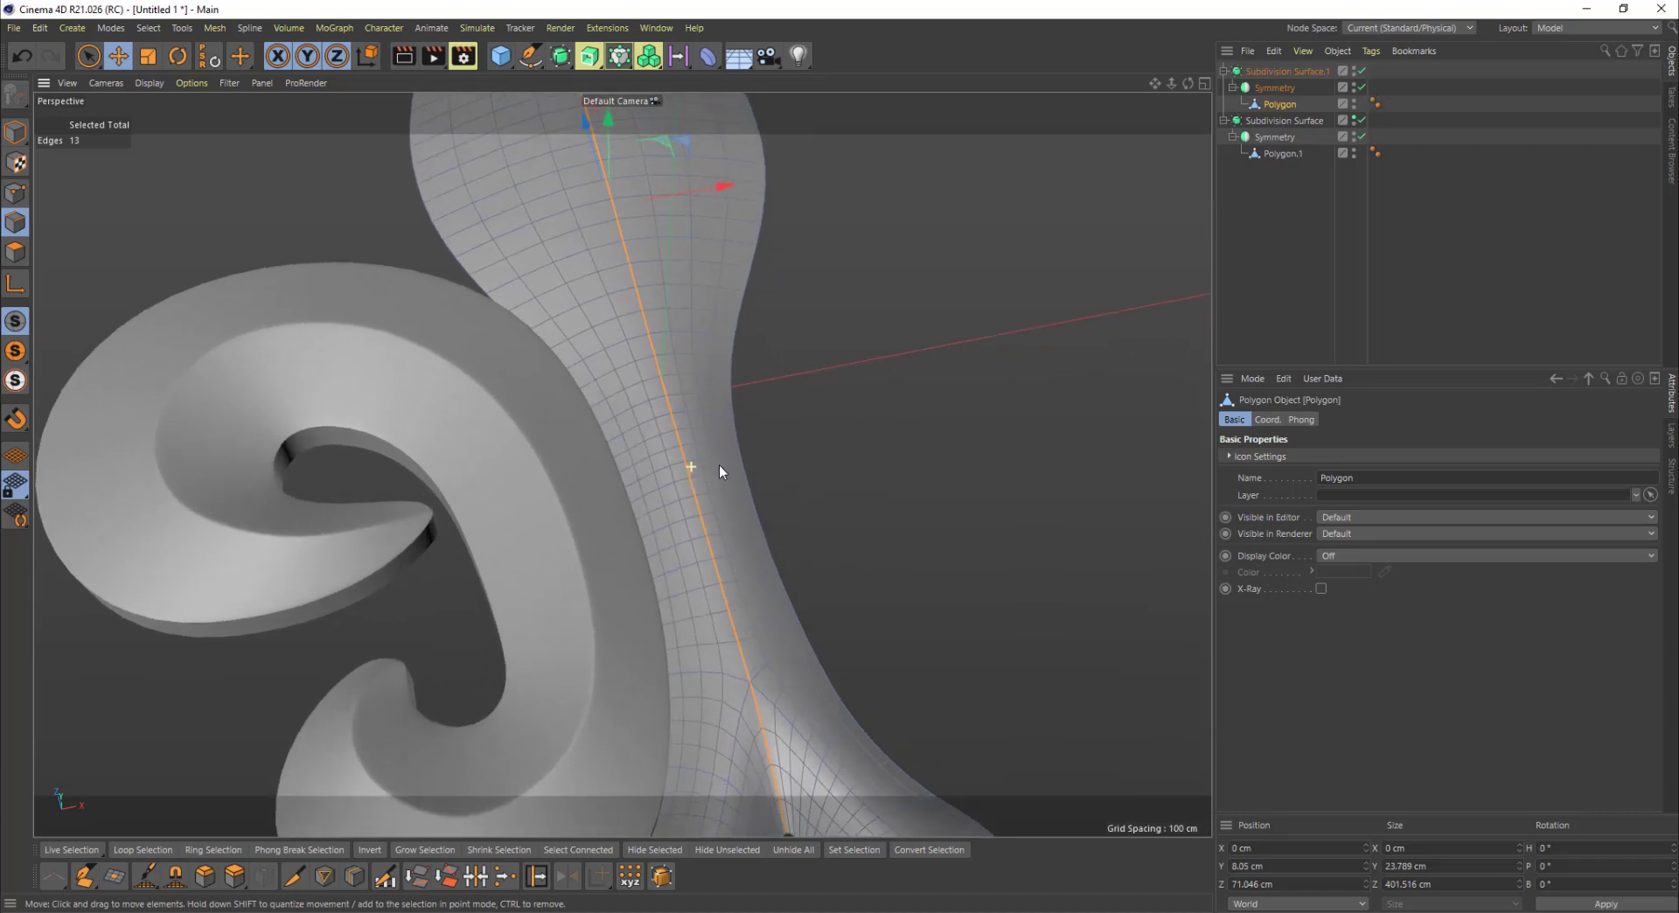
left_click_drag(719, 466, 737, 356, "alt")
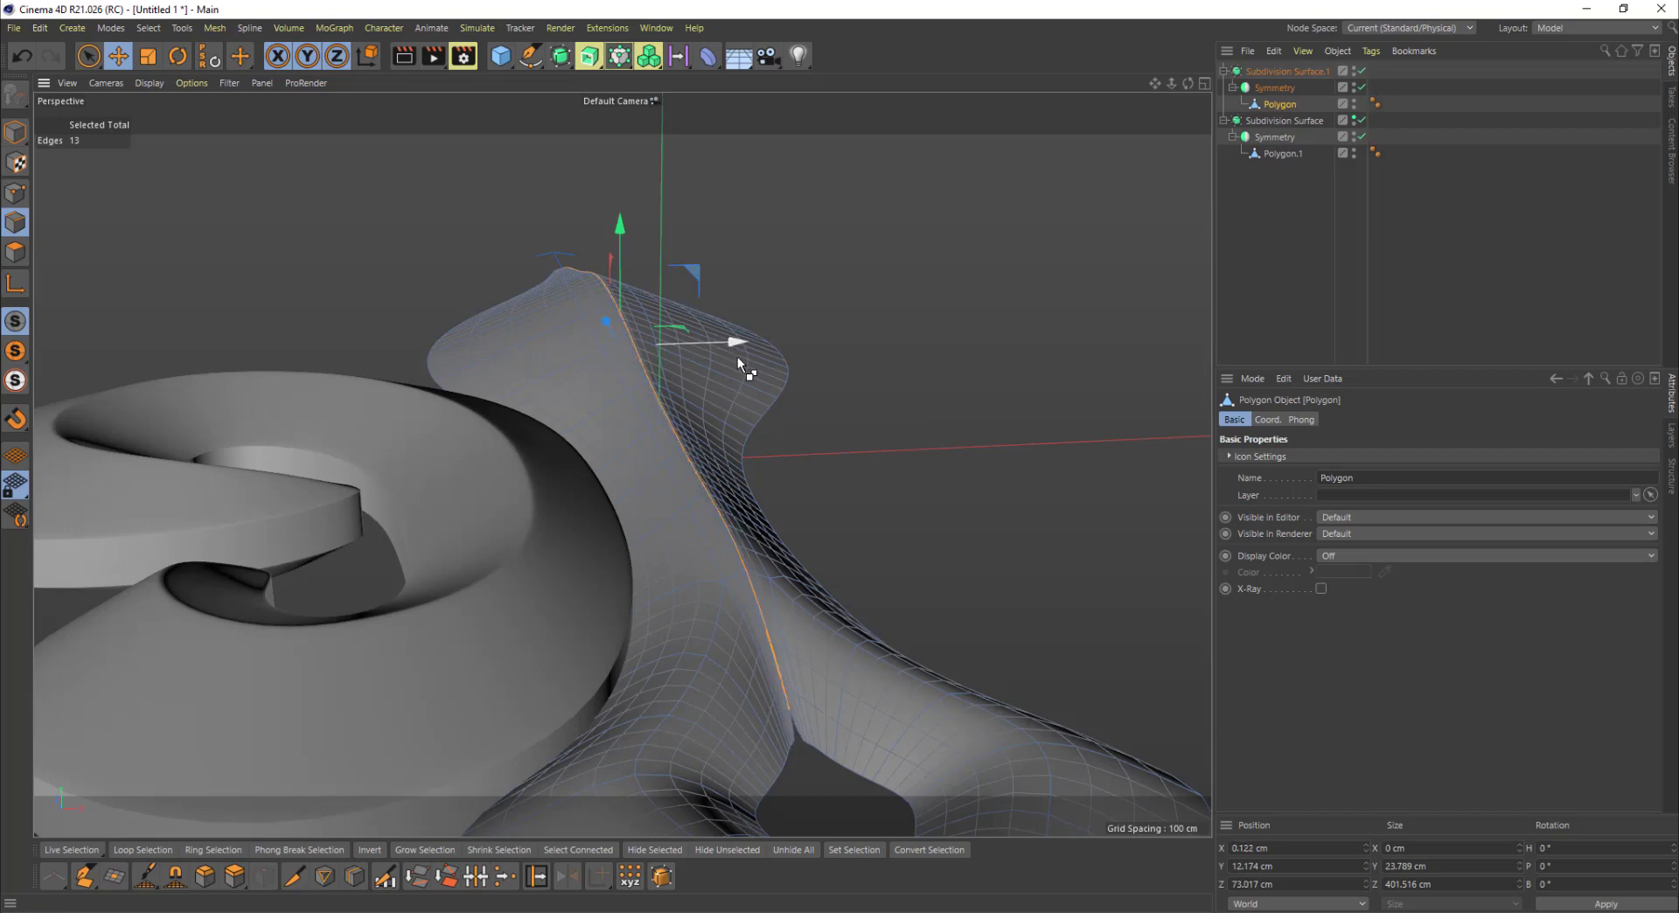
left_click(1254, 848)
type("0.01")
key("Return")
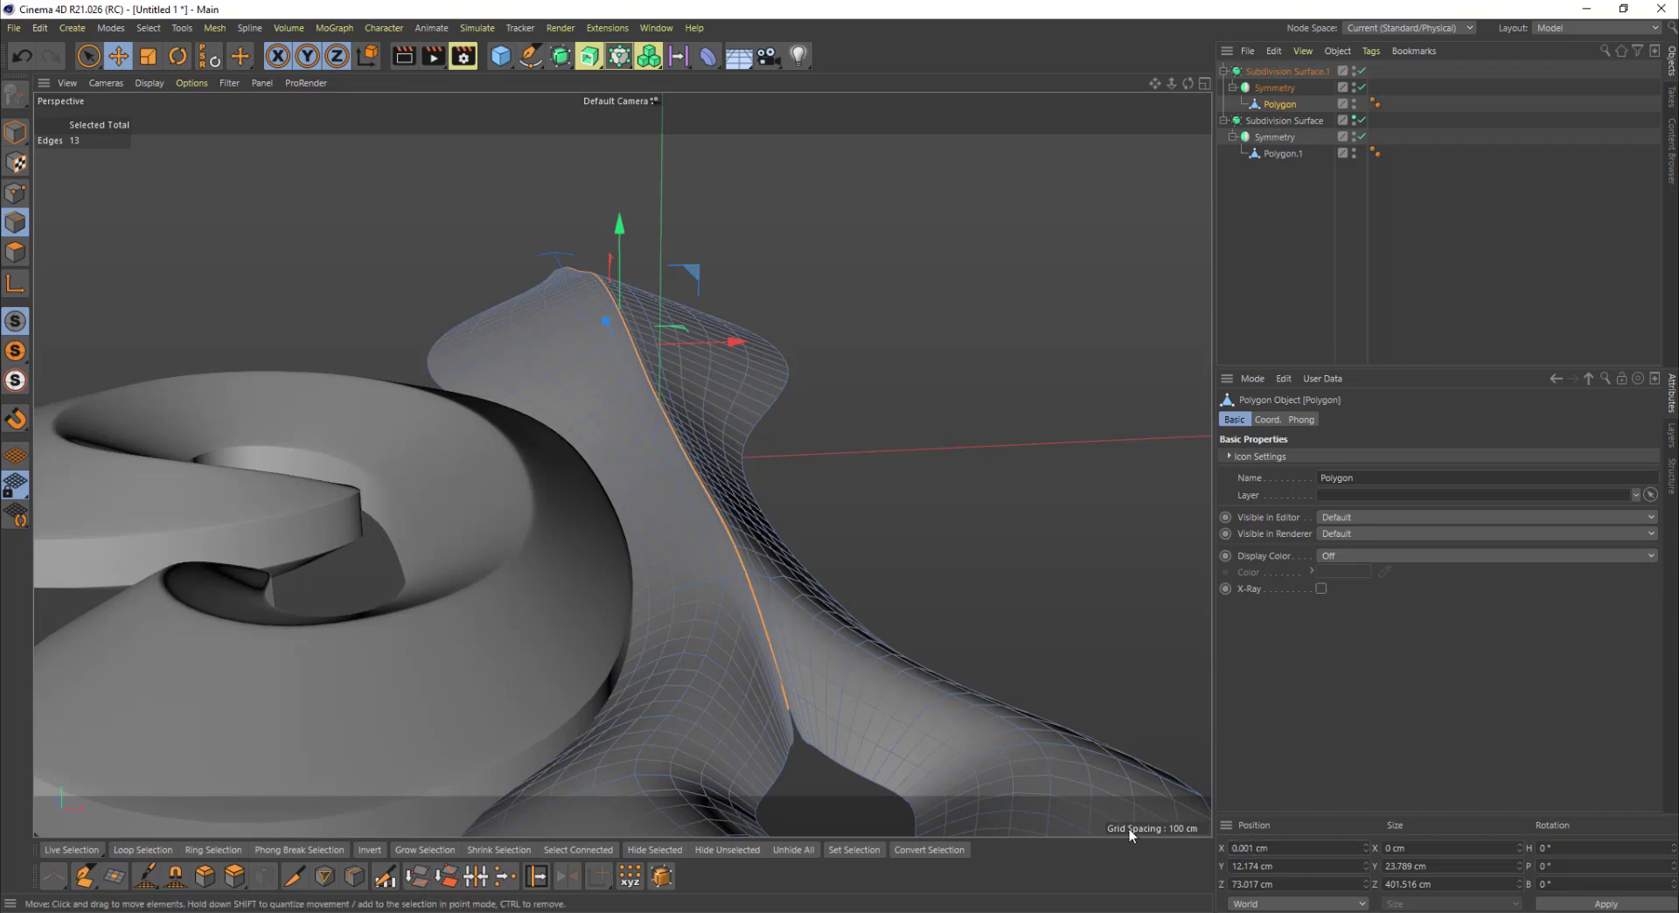
left_click(1275, 848)
type("0")
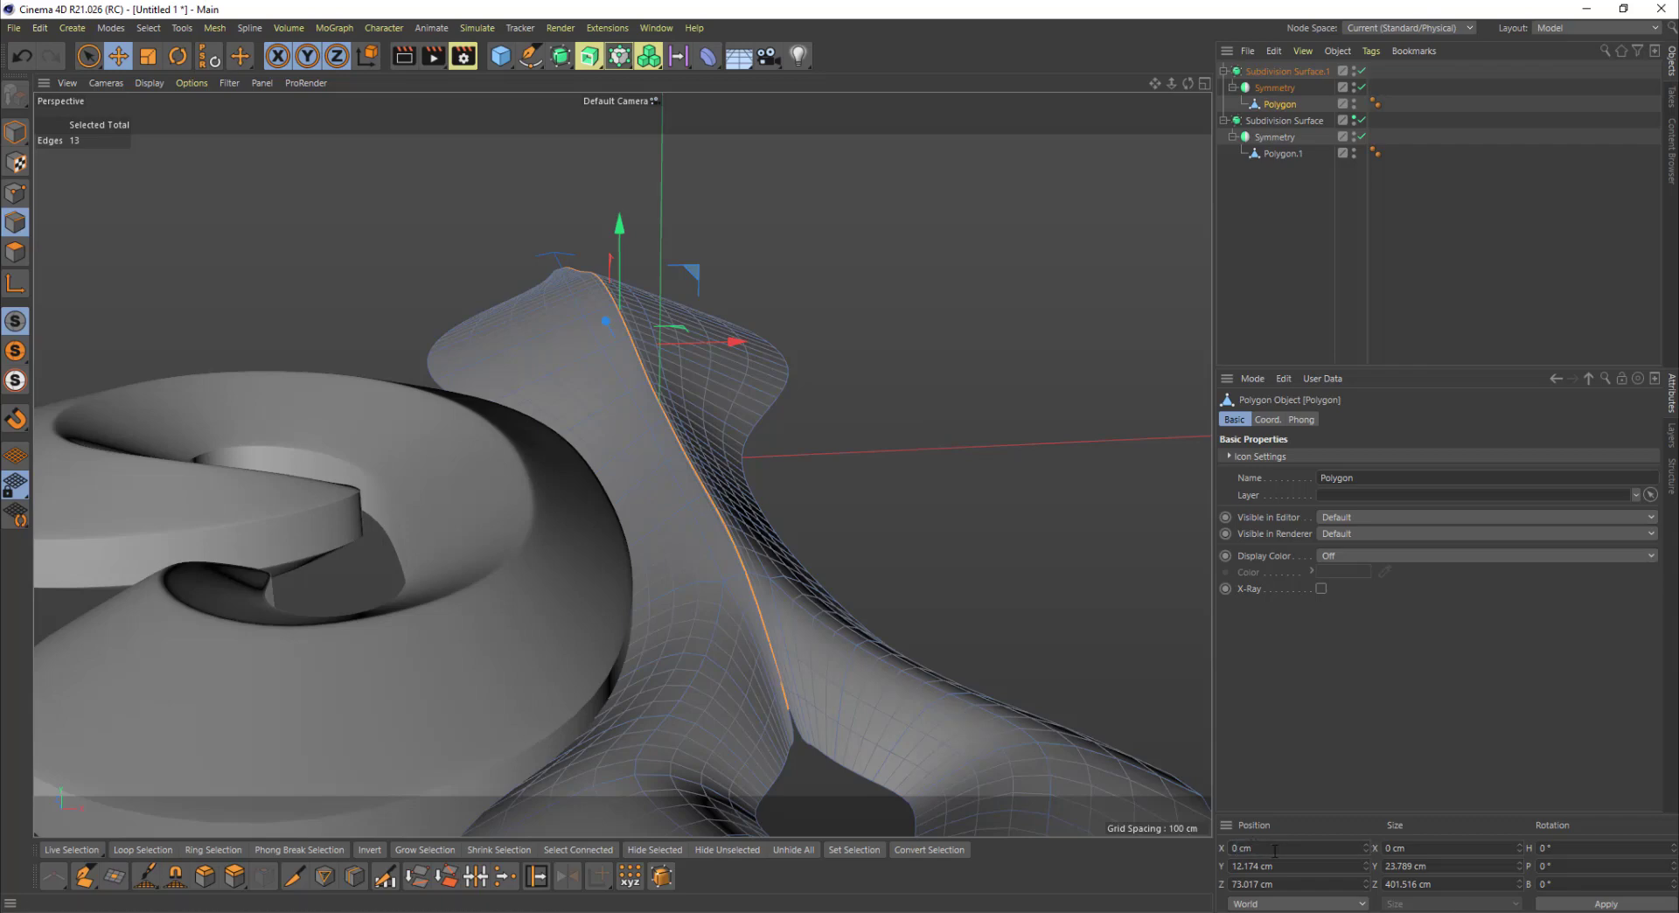
Step: Check the X position of the seam point at the upper corner of the diamond hole
left_click_drag(581, 511, 665, 547, "alt")
middle_click_drag(743, 588, 690, 402, "alt")
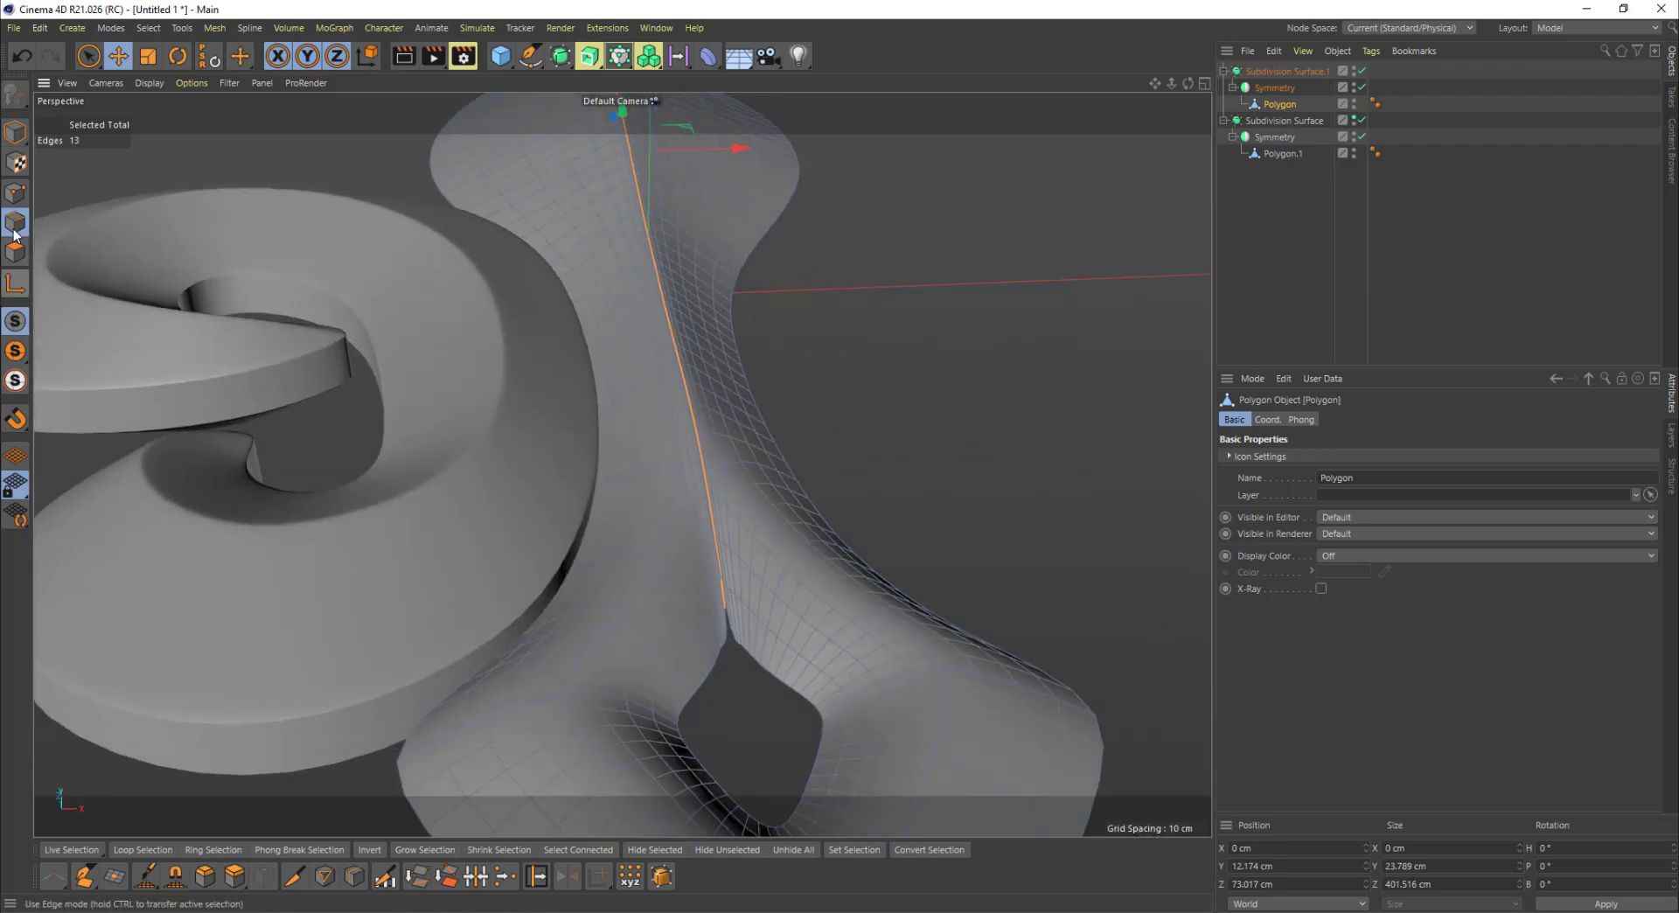
left_click(15, 192)
left_click_drag(795, 403, 795, 518, "alt")
left_click(718, 706)
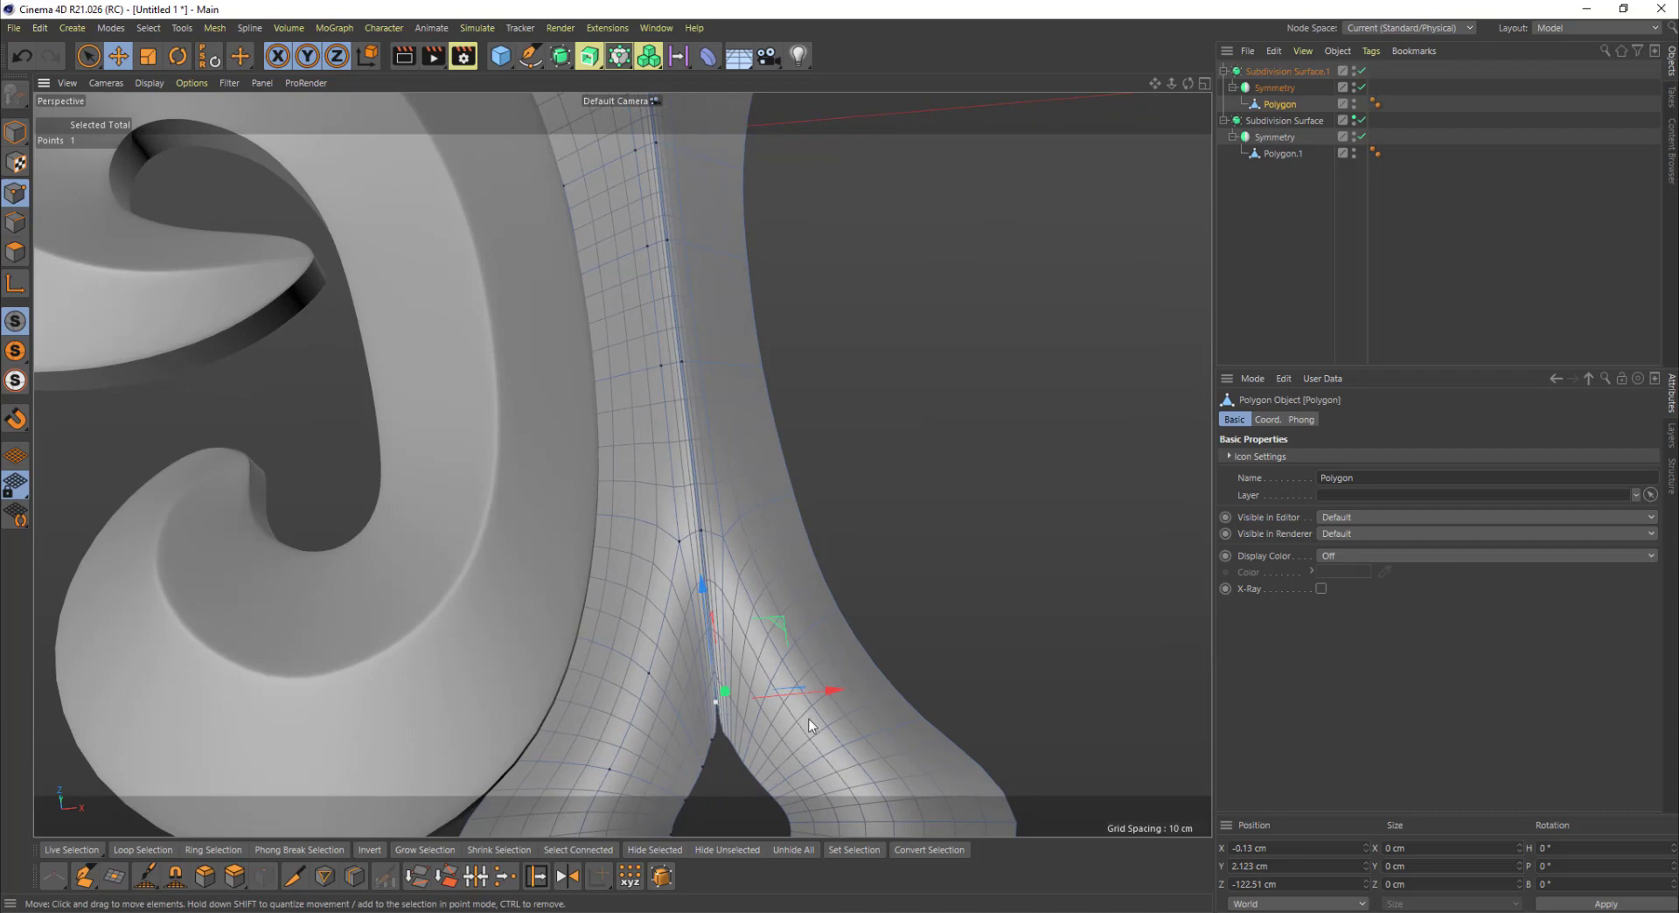
Step: Scale the selected centre seam edges flat along X so they line up on the symmetry plane
left_click(15, 222)
scroll(782, 488, "down", 6)
key("r")
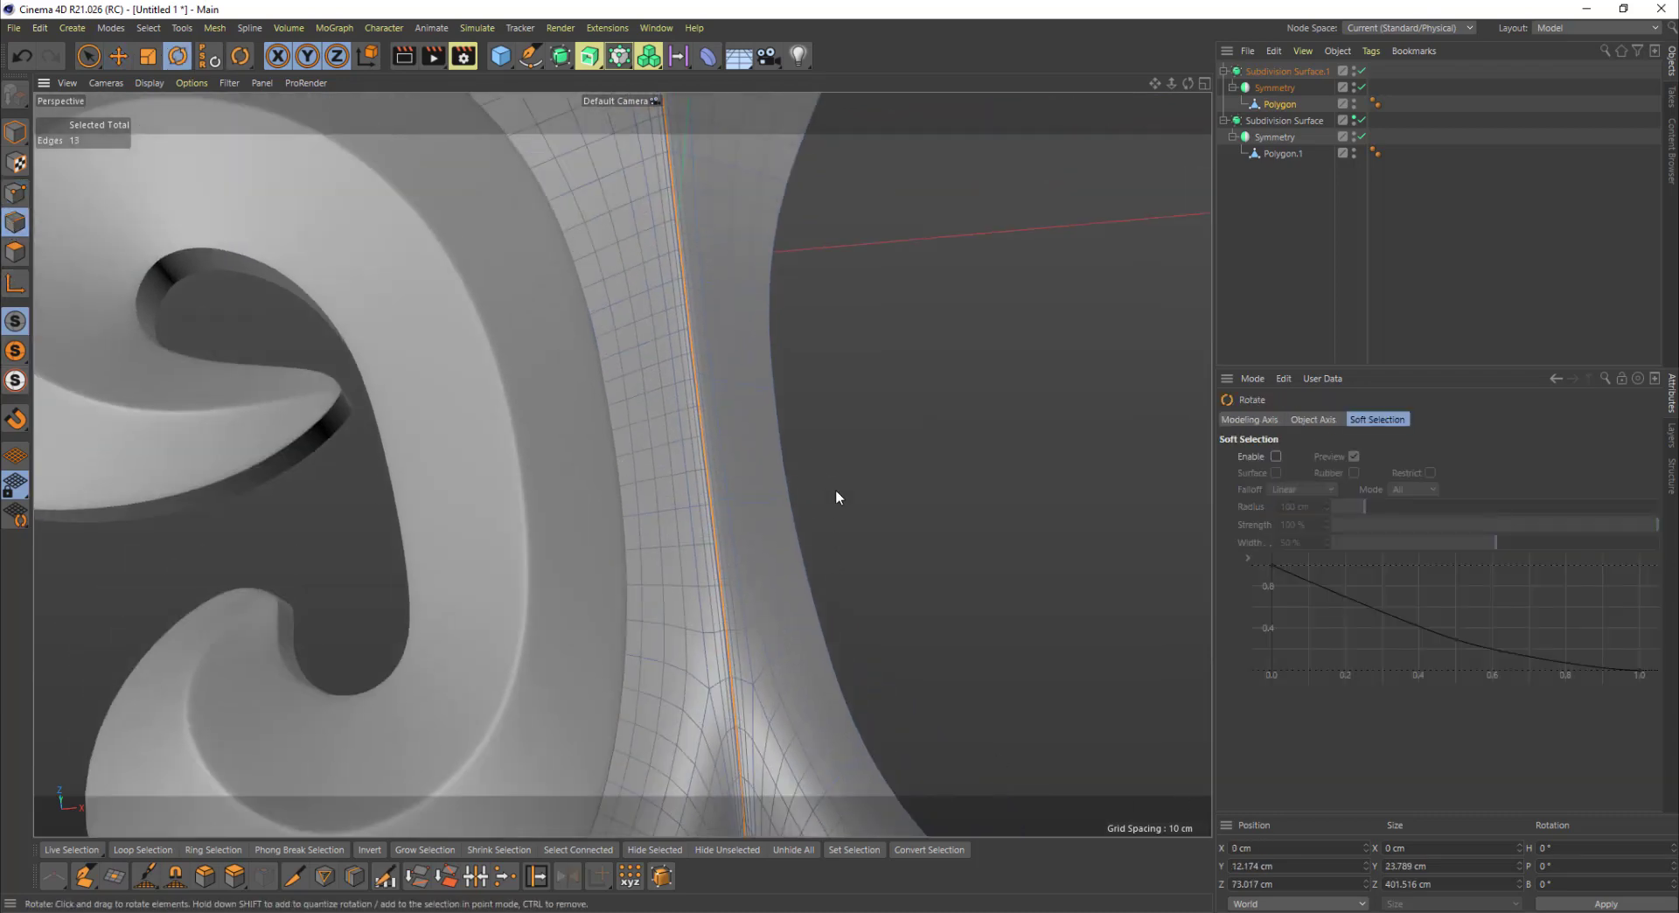
right_click_drag(711, 437, 716, 364, "alt")
key("t")
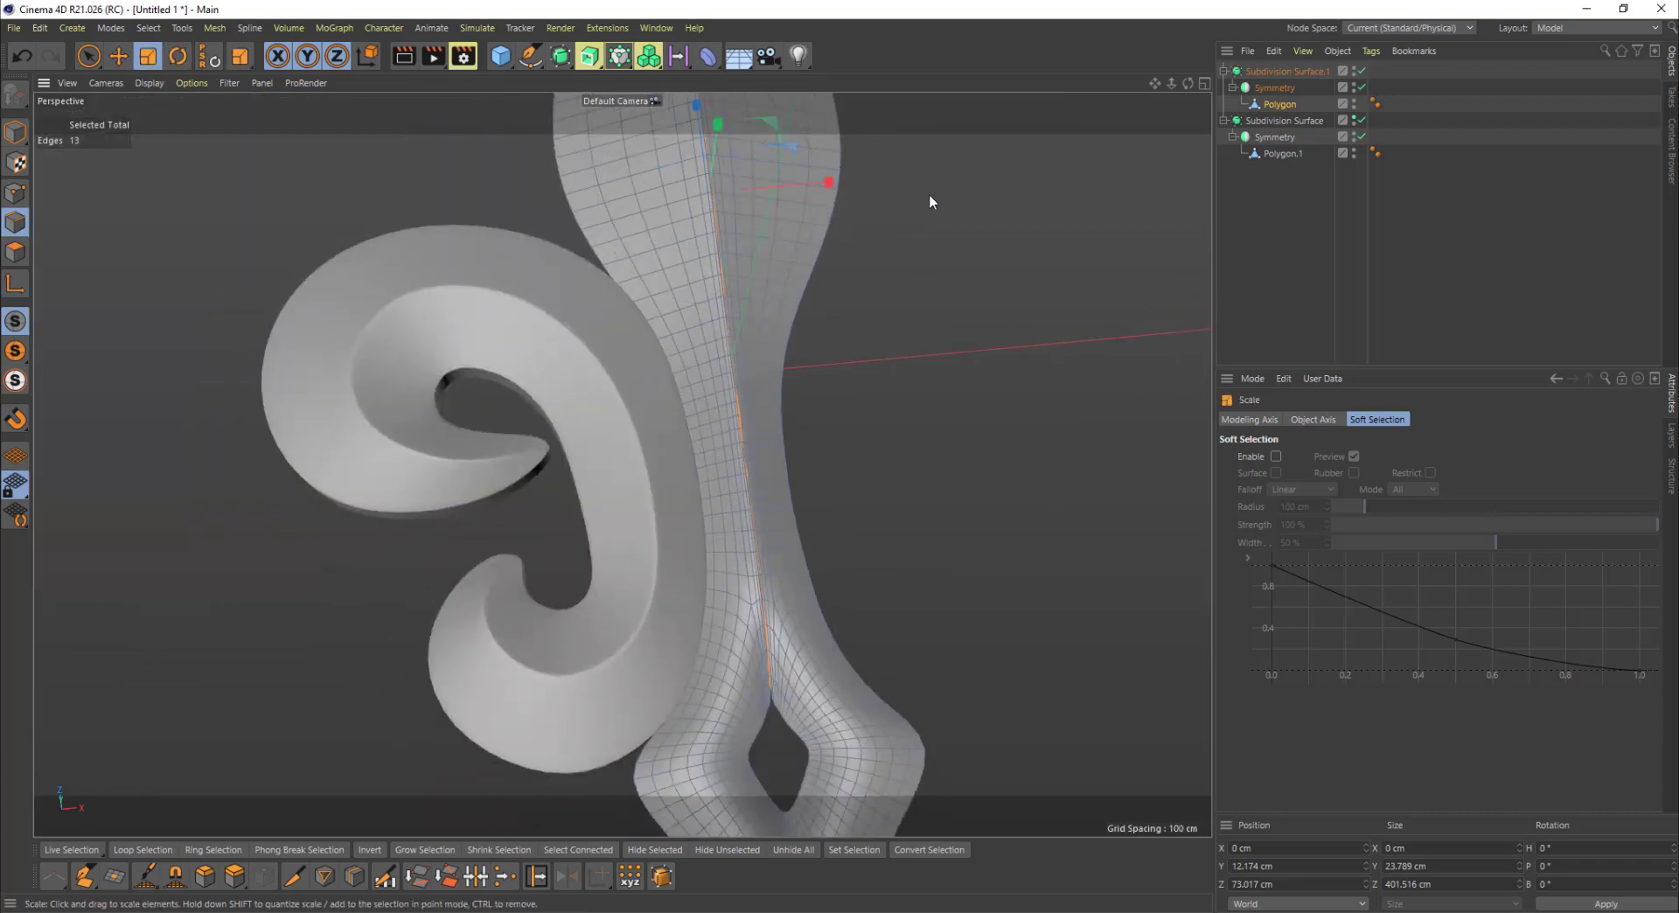
left_click_drag(831, 181, 710, 210)
middle_click_drag(719, 281, 728, 321, "alt")
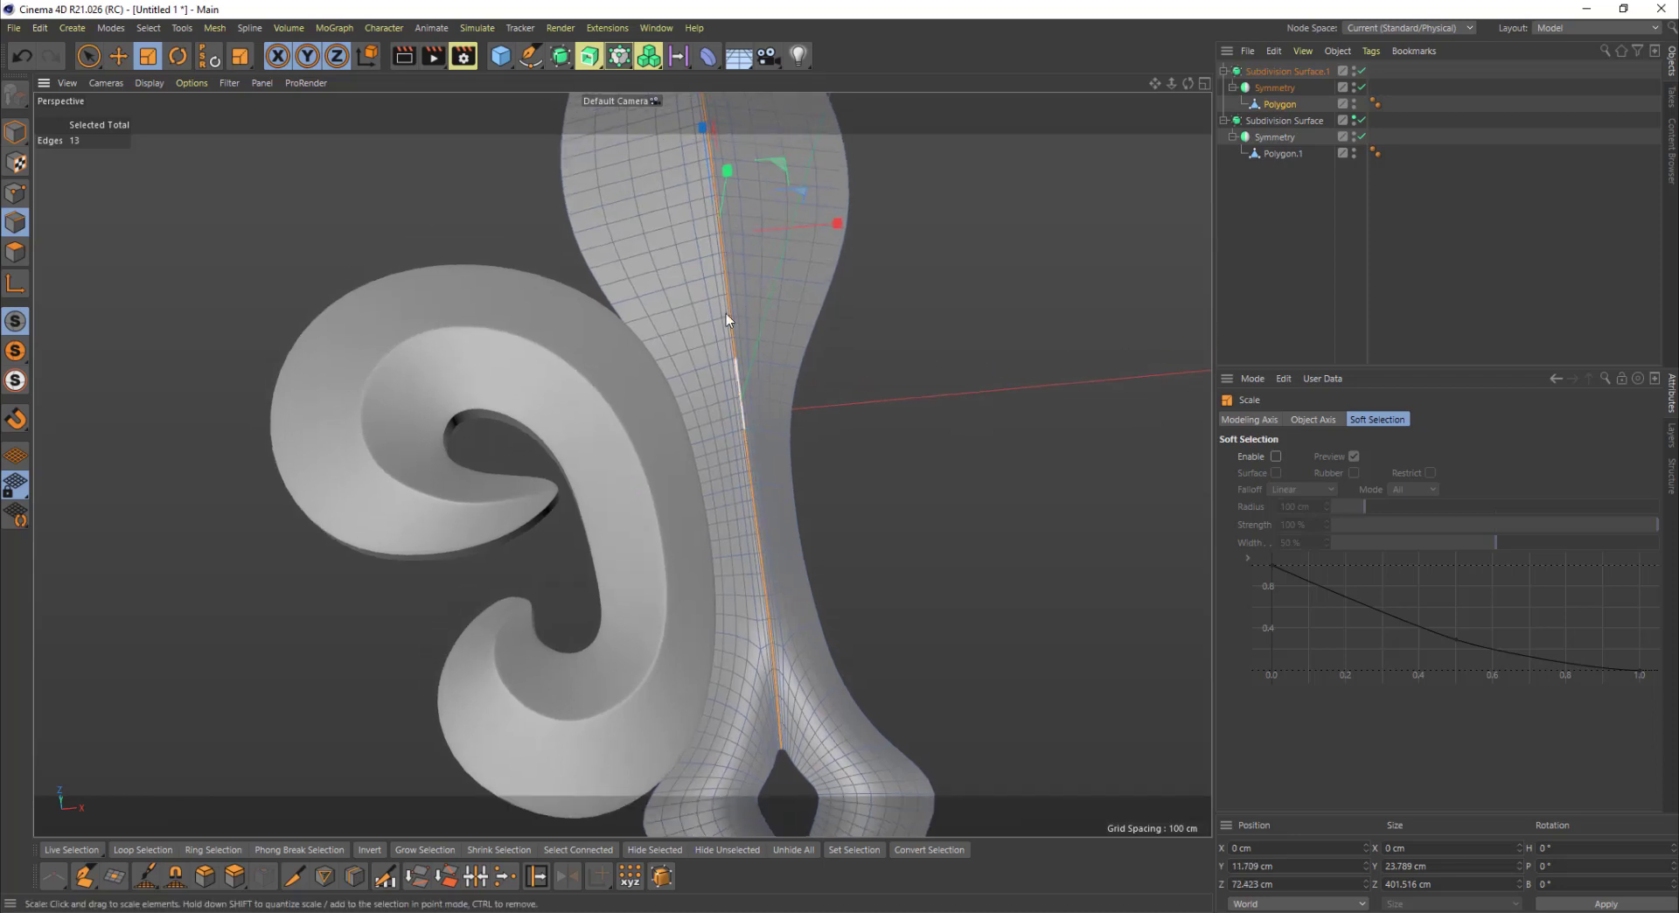
key("Return")
Step: Compare the centre seam before and after the flattening, examining it from the diamond hole up to the leaf tip
left_click_drag(859, 751, 859, 652, "alt")
middle_click_drag(810, 727, 806, 642, "alt")
right_click_drag(789, 692, 986, 647, "alt")
right_click_drag(986, 648, 887, 678, "alt")
middle_click_drag(887, 678, 733, 700, "alt")
key("ctrl+z")
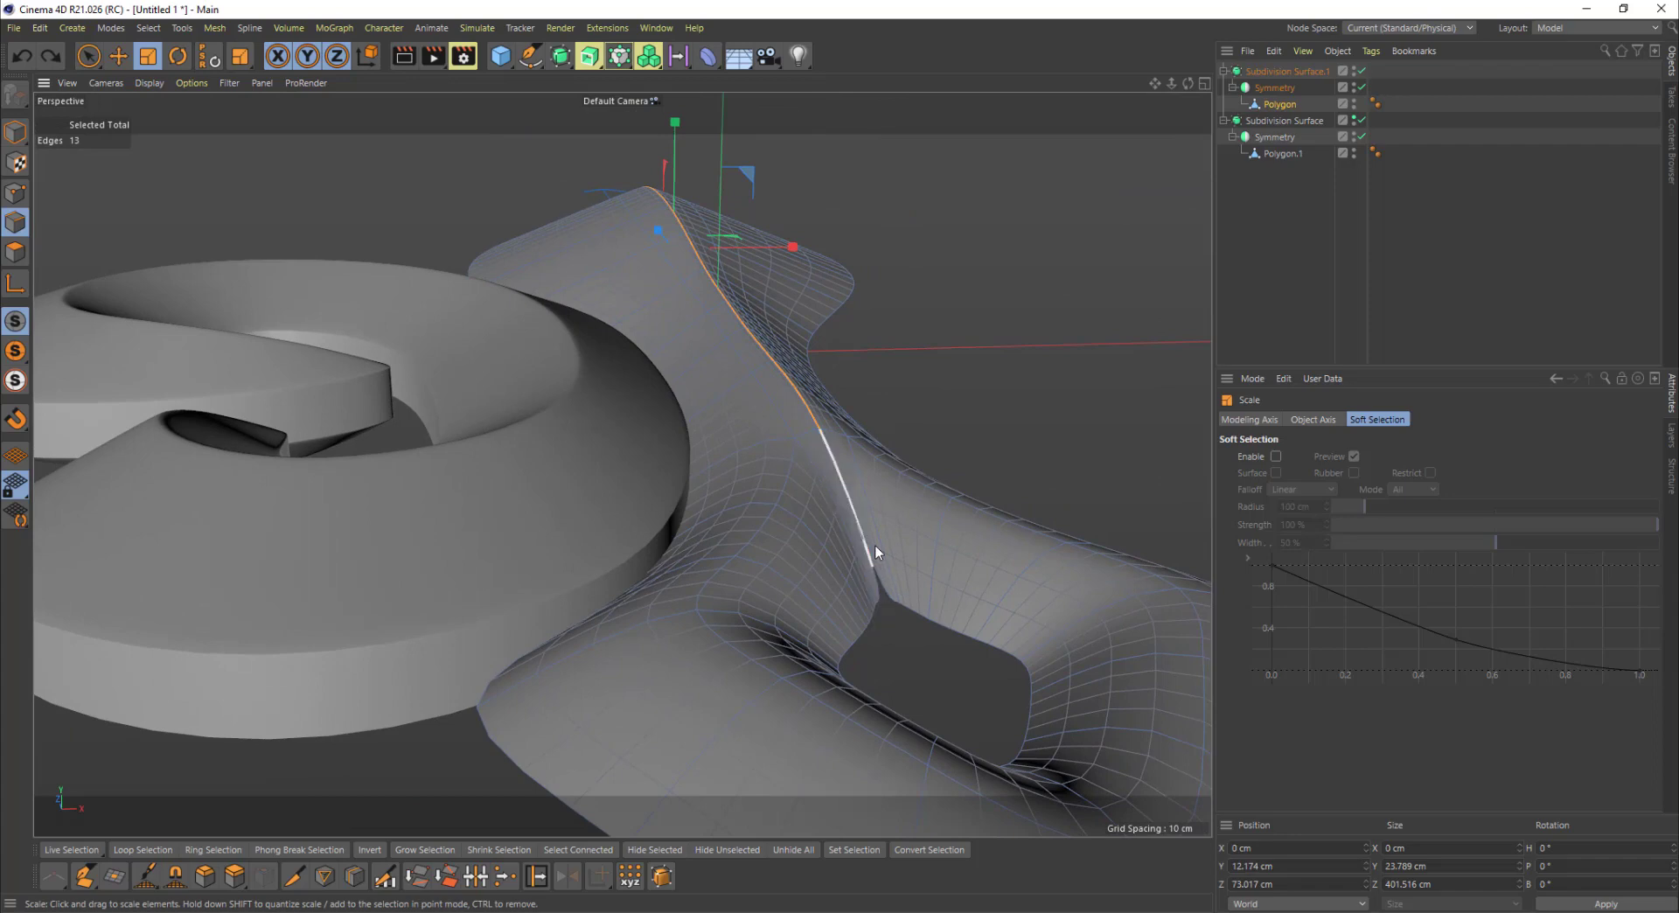
left_click_drag(876, 603, 686, 219, "alt")
mouse_move(778, 328)
left_mouse_down("alt")
mouse_move(783, 379)
mouse_move(773, 276)
mouse_move(772, 349)
left_mouse_up("alt")
scroll(743, 362, "down", 3)
middle_click_drag(726, 349, 766, 626, "alt")
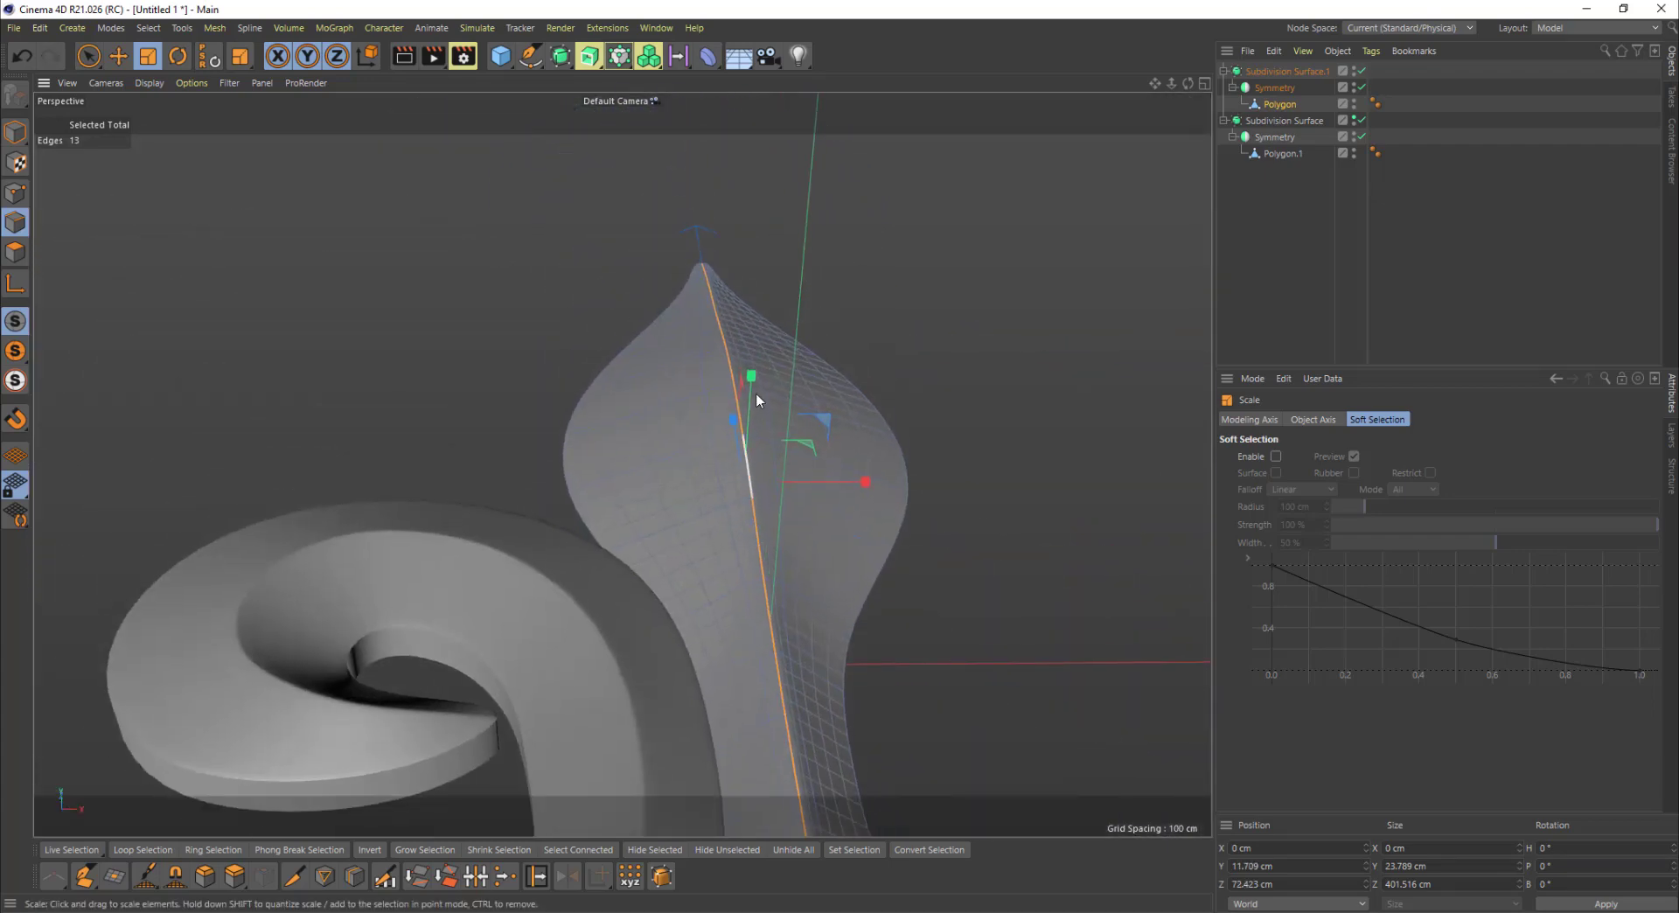
left_click_drag(756, 392, 774, 517, "alt")
right_click_drag(773, 517, 682, 577, "alt")
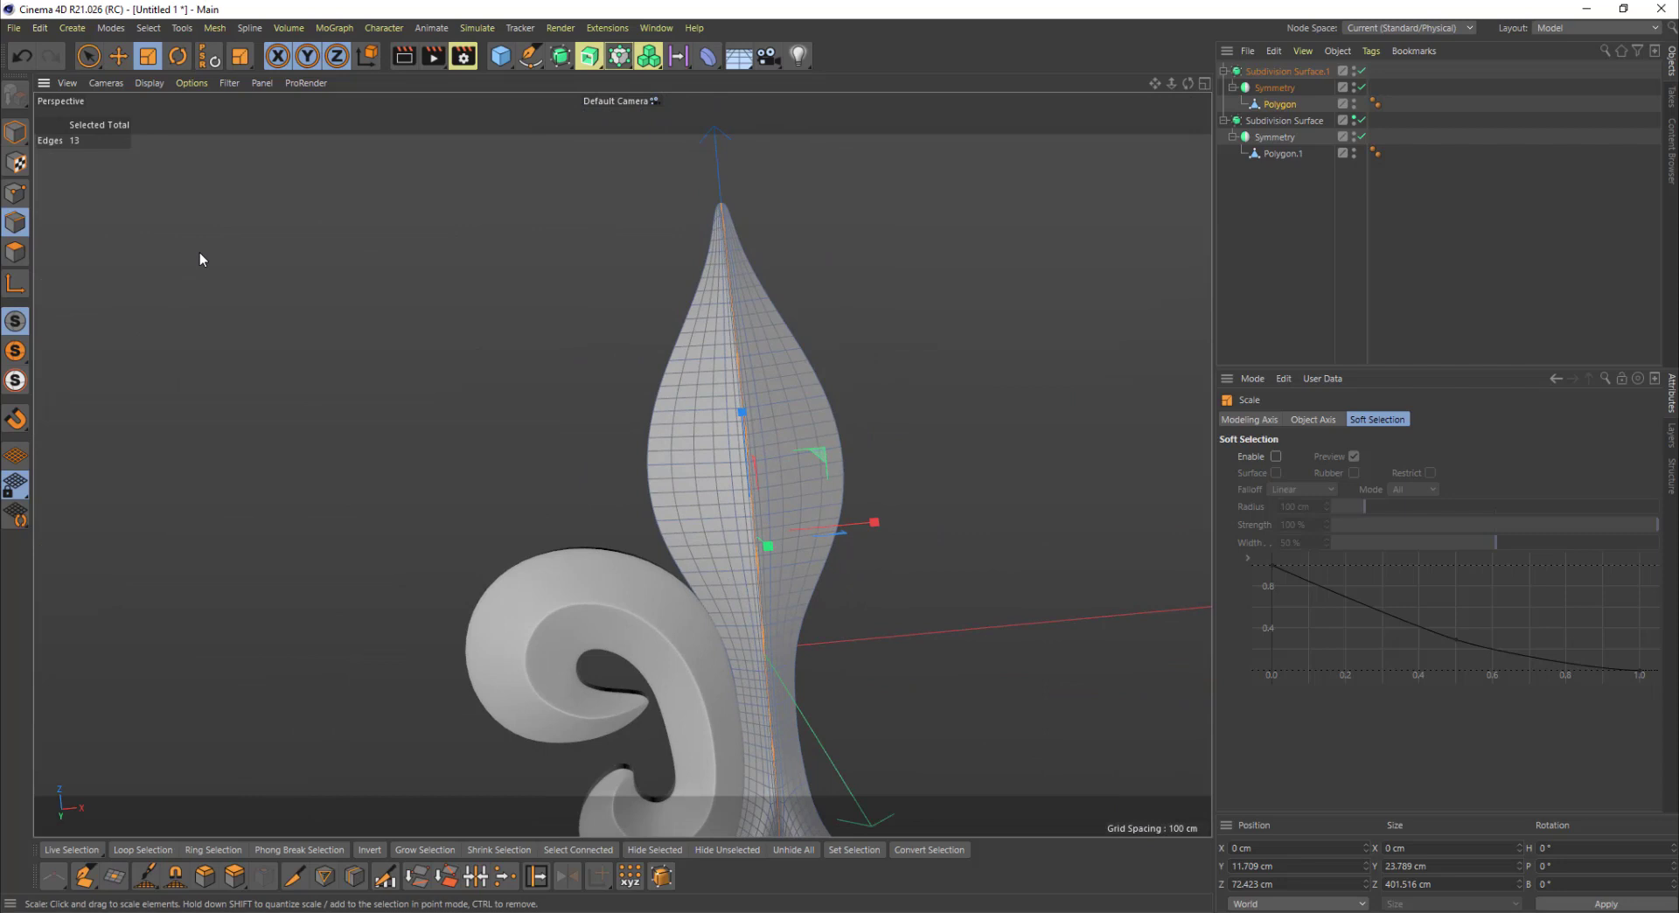
Step: Select the two centre seam edges of the Polygon object below the diamond hole, after checking the ornament's overall shape
left_click(14, 131)
left_click_drag(899, 419, 738, 345, "alt")
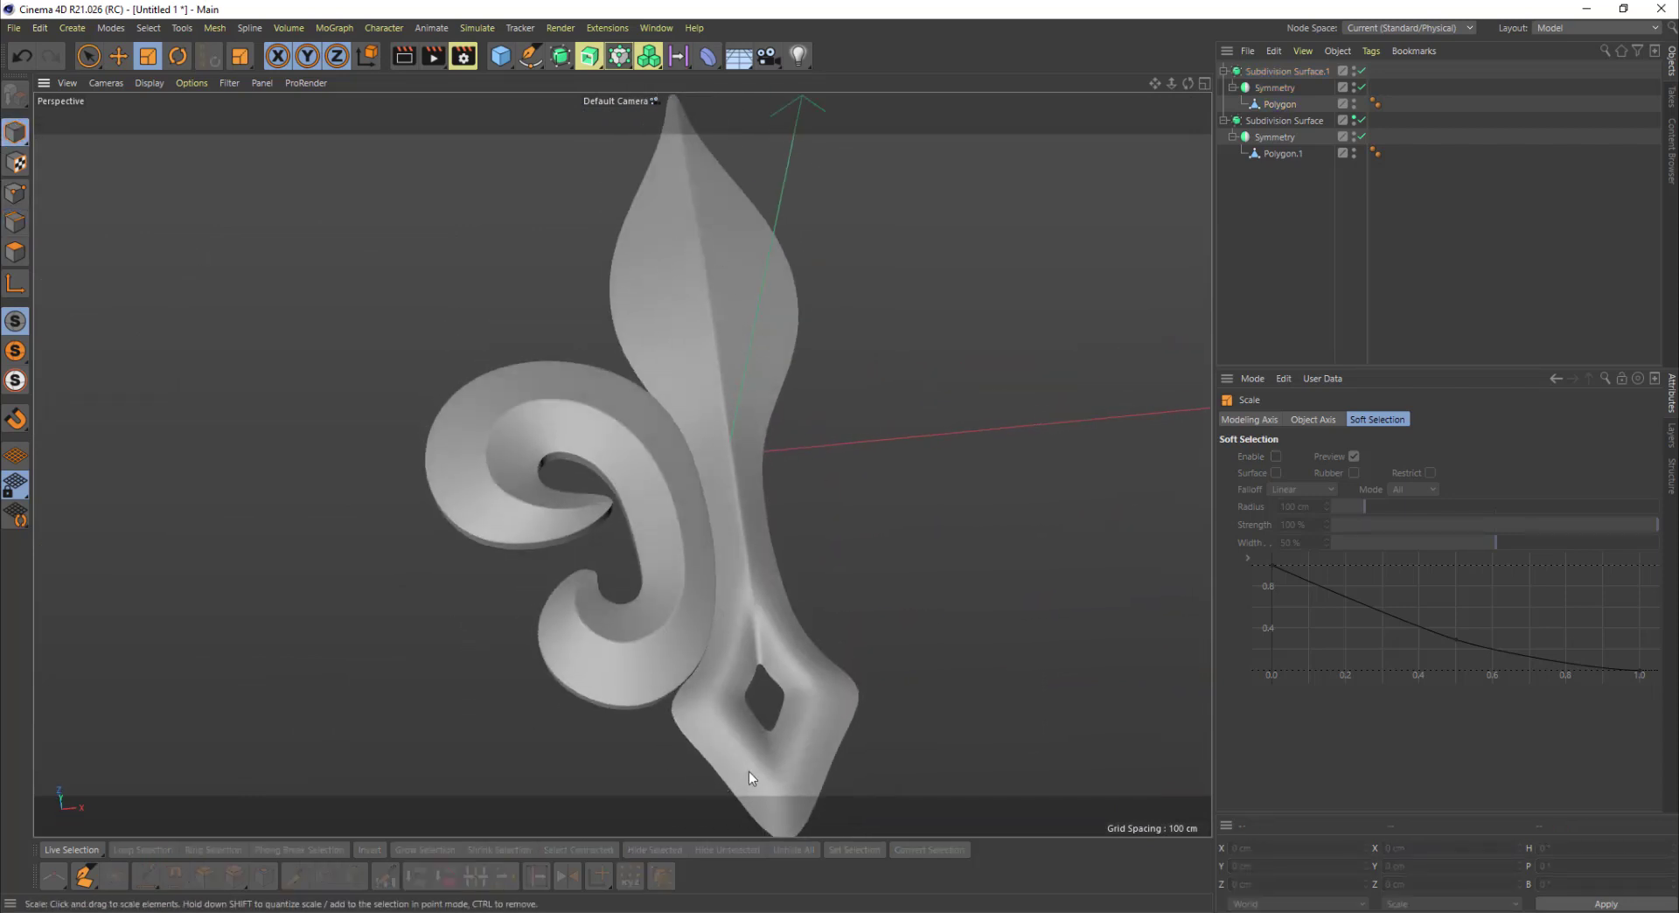
left_click_drag(851, 702, 731, 515, "alt")
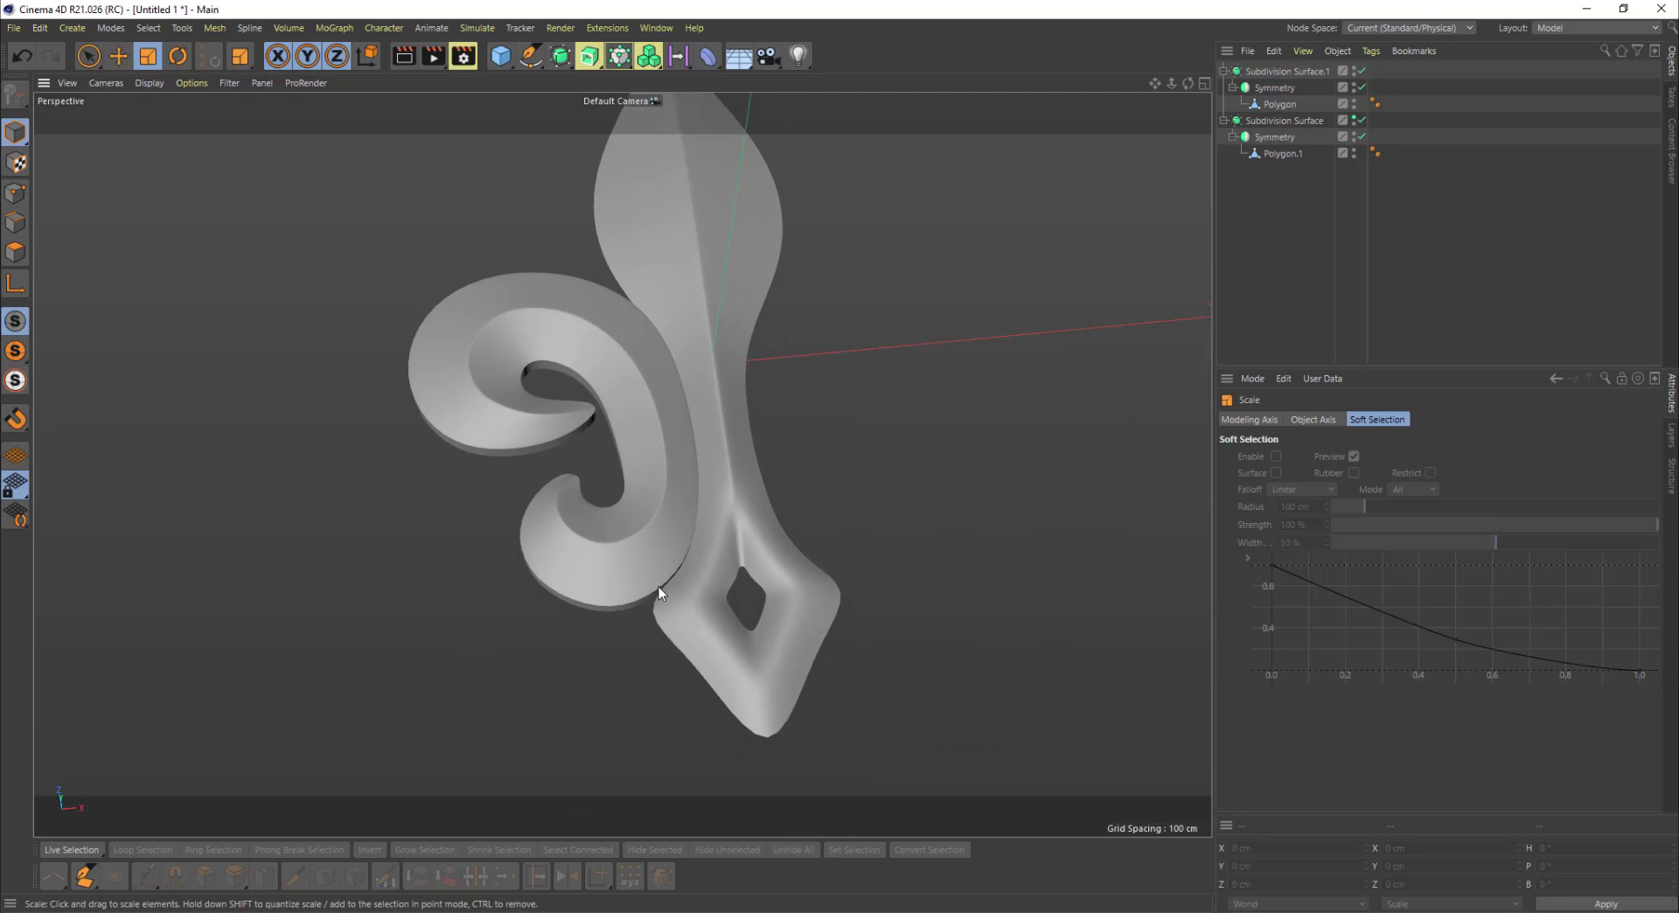
left_click(15, 222)
right_click_drag(706, 551, 774, 555, "alt")
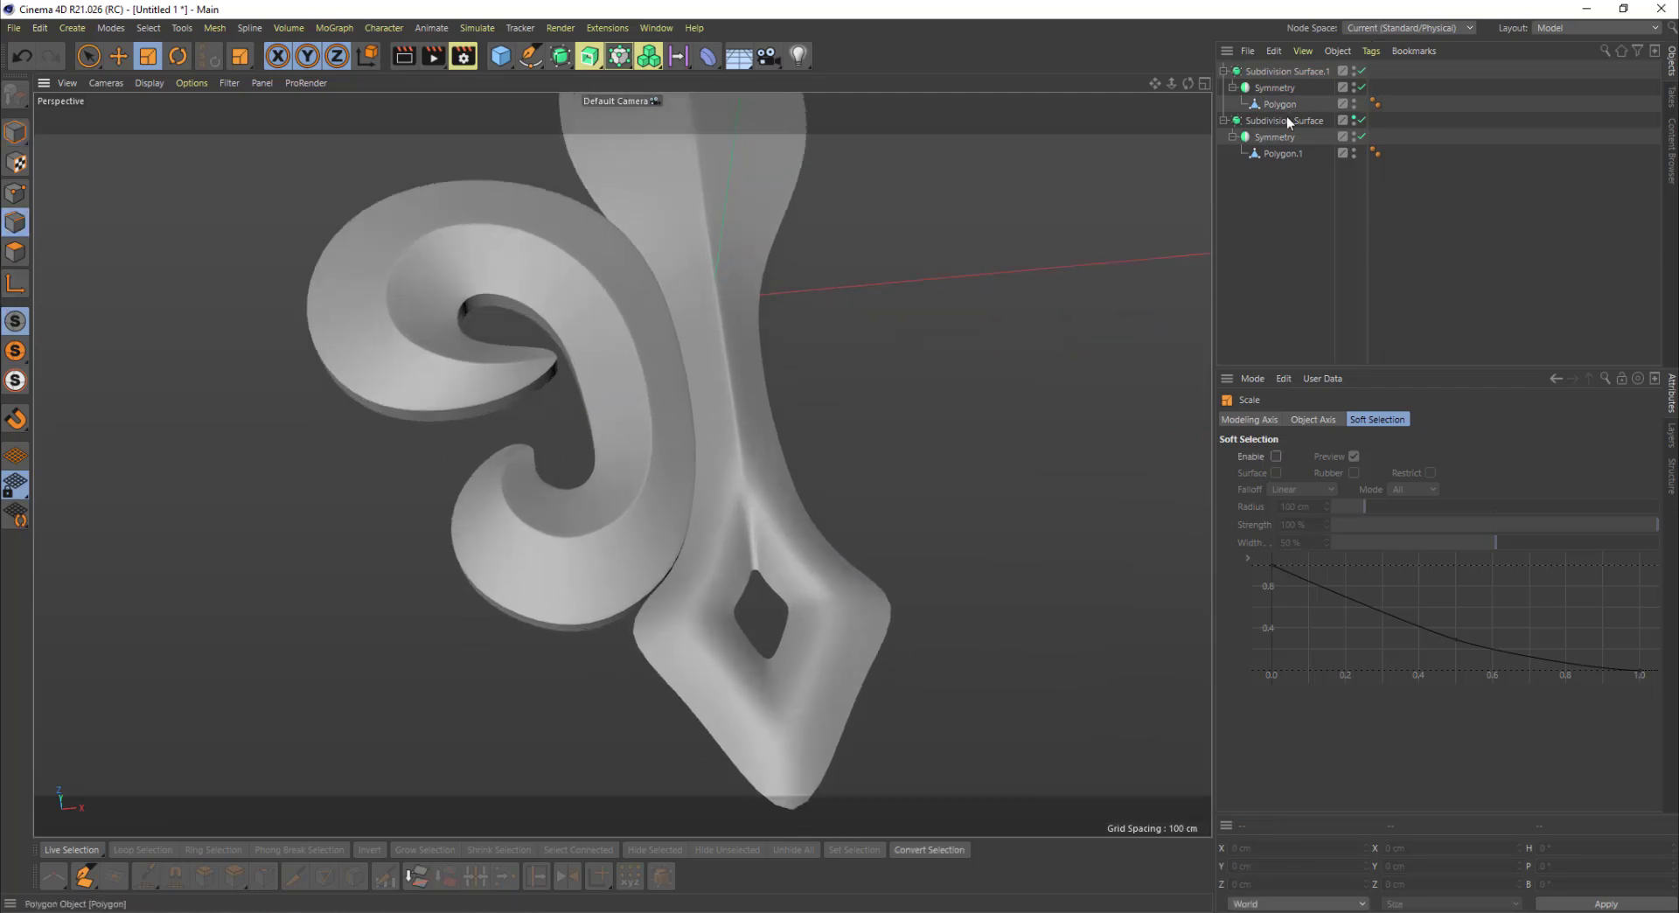
left_click(1281, 153)
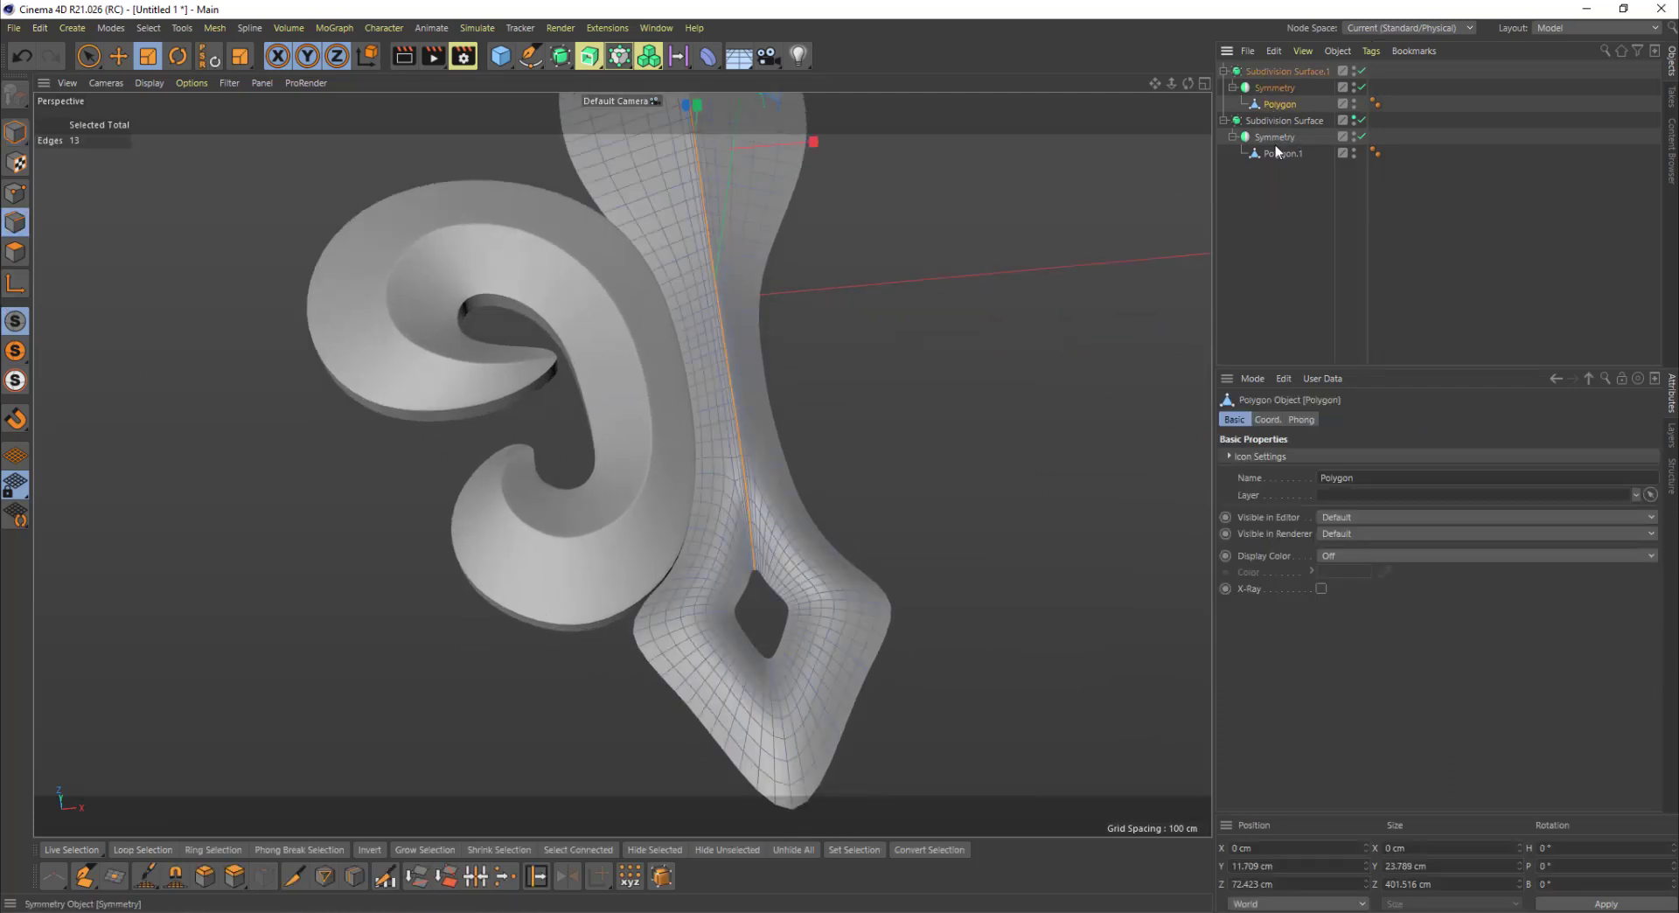
left_click(1280, 104)
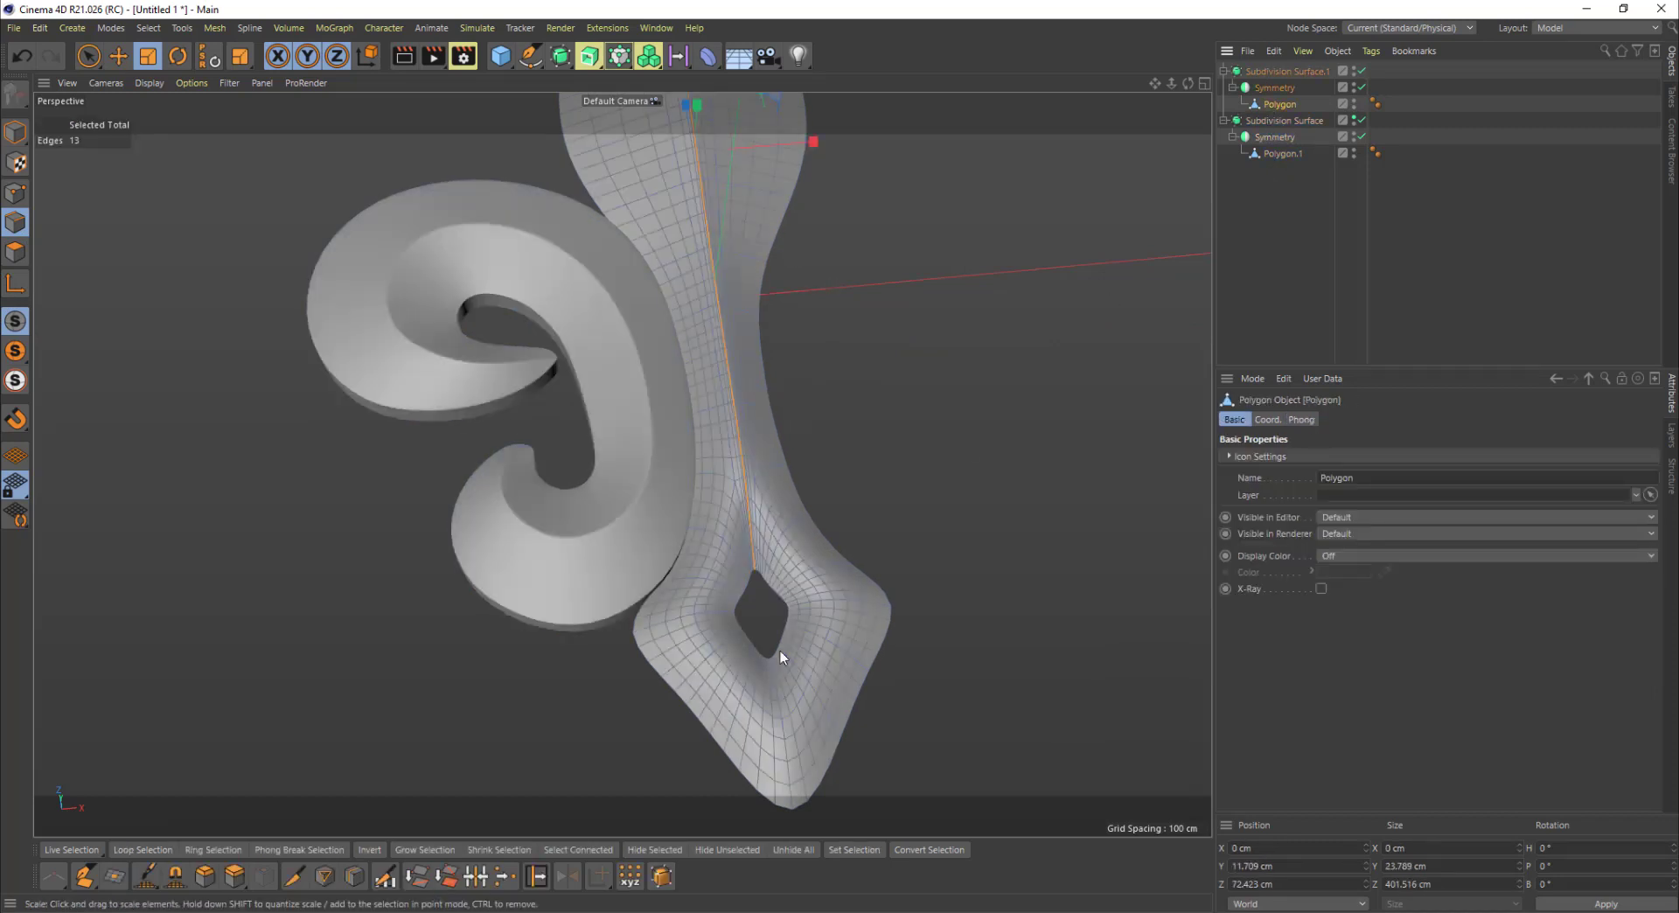
left_click(770, 696)
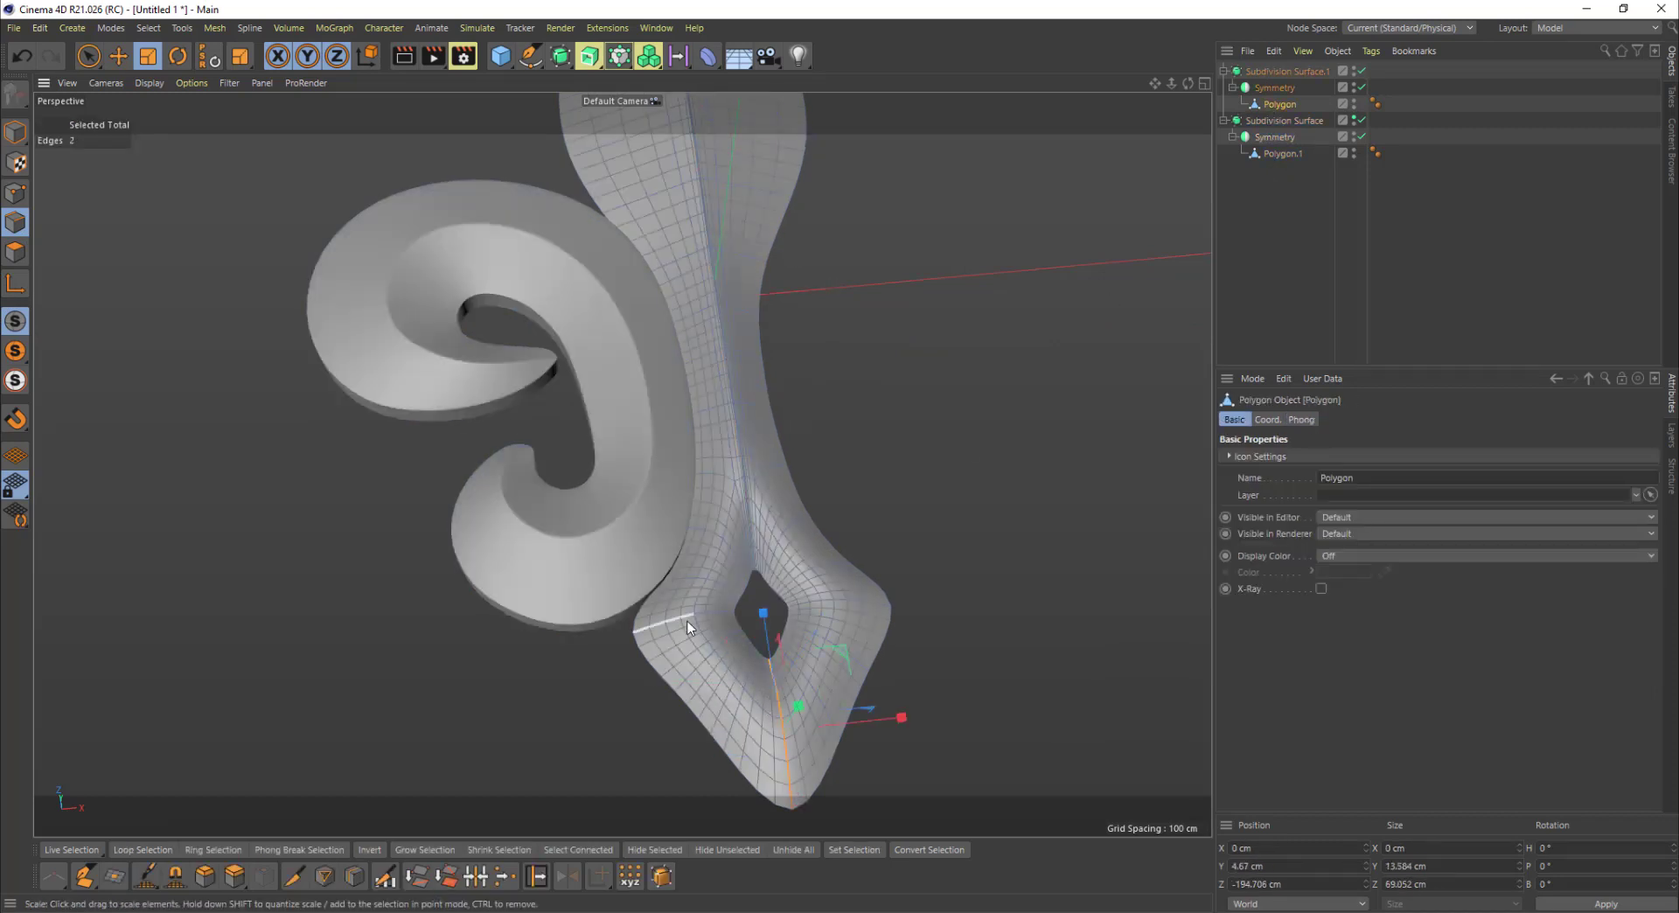
left_click(684, 619)
left_click(789, 726)
scroll(800, 732, "up", 5)
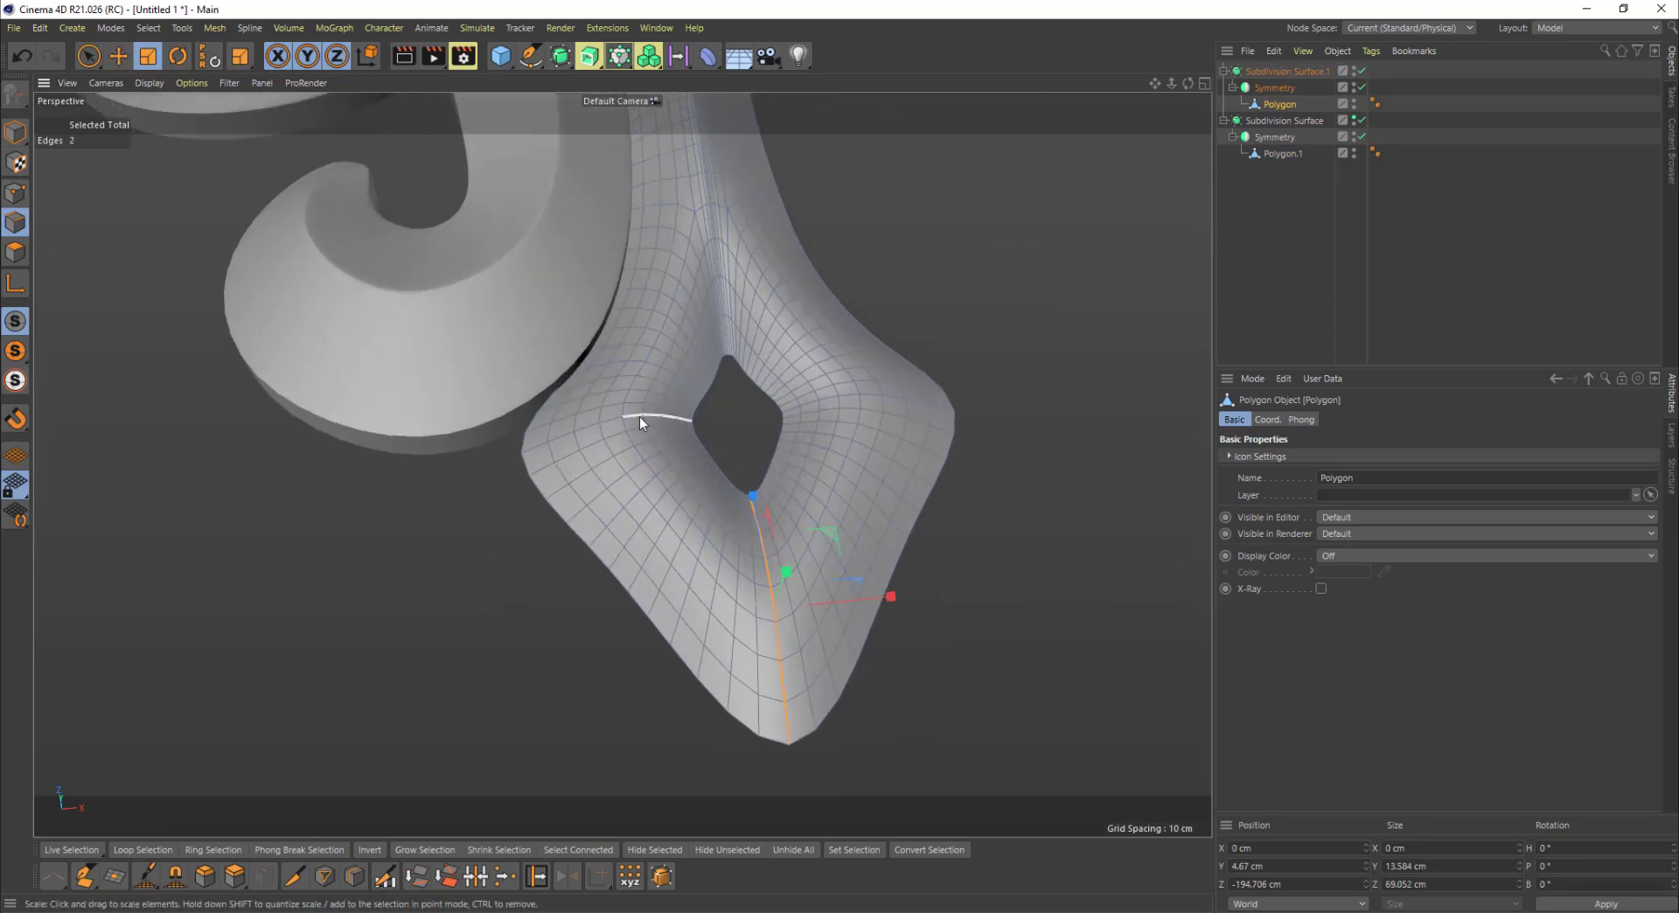
Step: Clone the seam edges below the diamond hole as a support loop with Edge Slide, offset about 1.218 cm
left_click(125, 59)
scroll(953, 693, "up", 2)
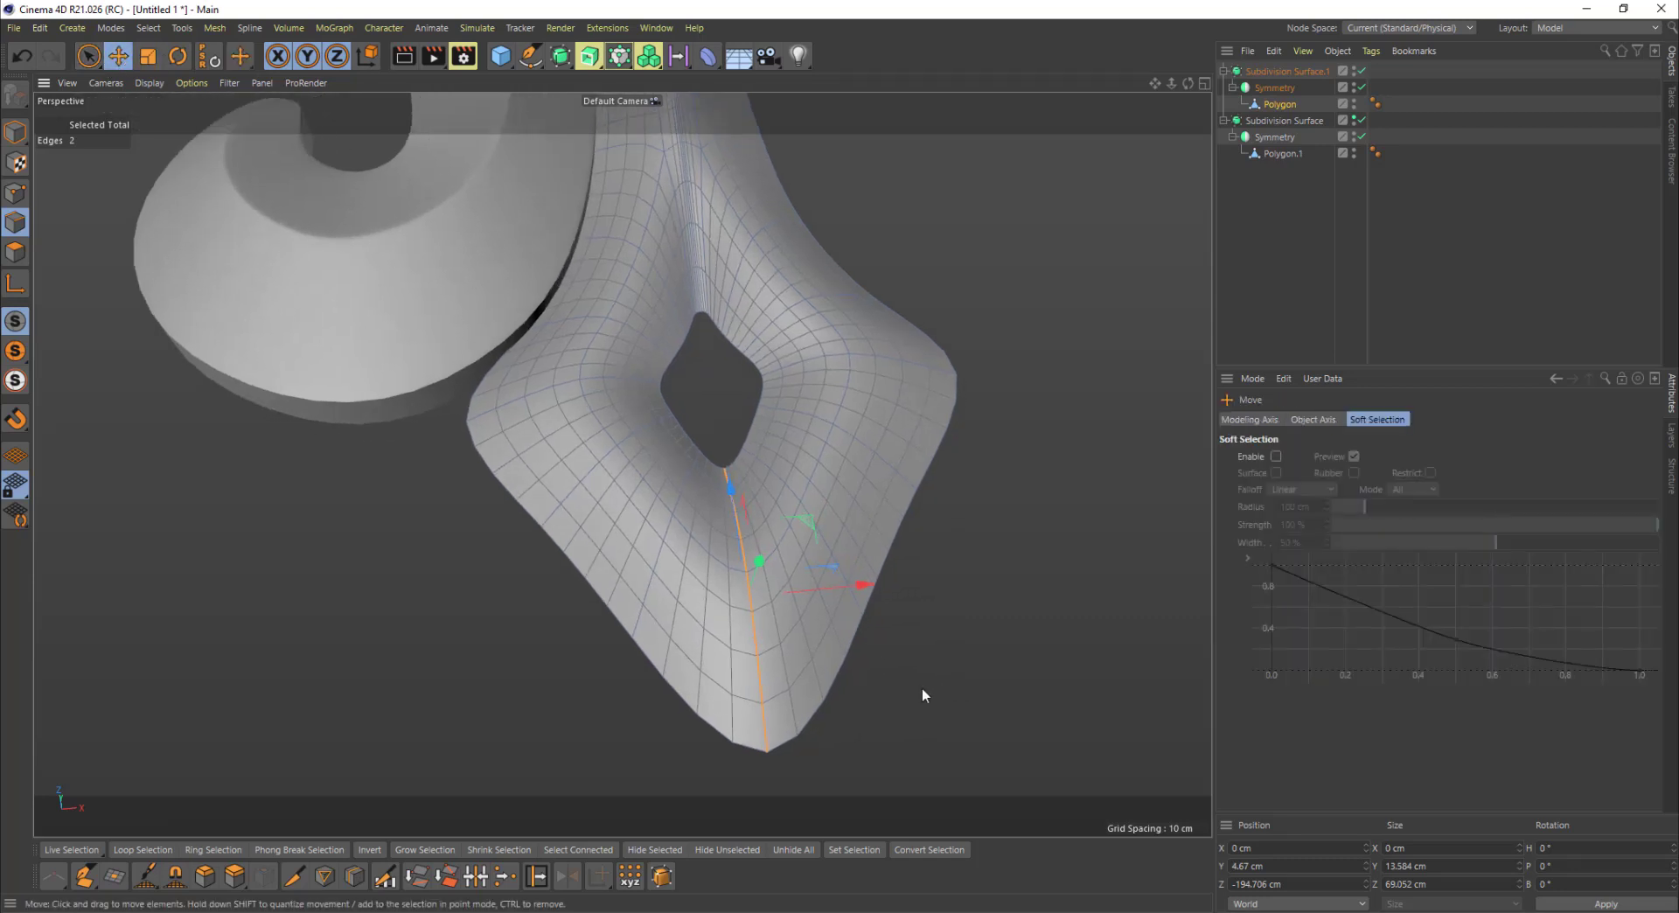
key("m")
key("o")
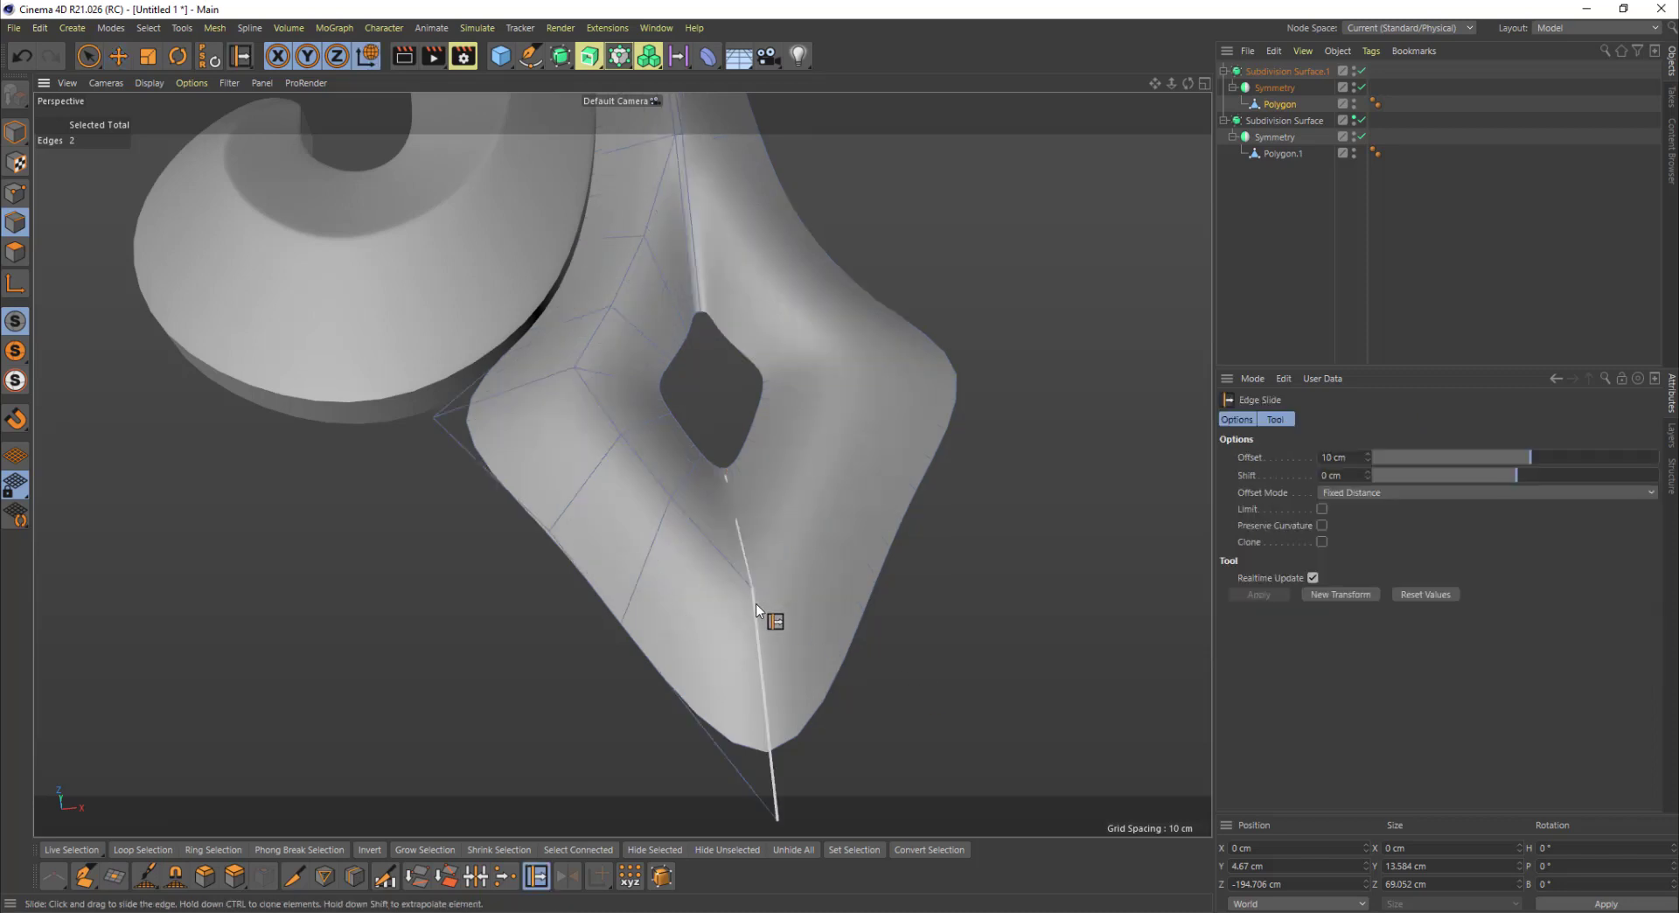
middle_click_drag(757, 610, 763, 550, "alt")
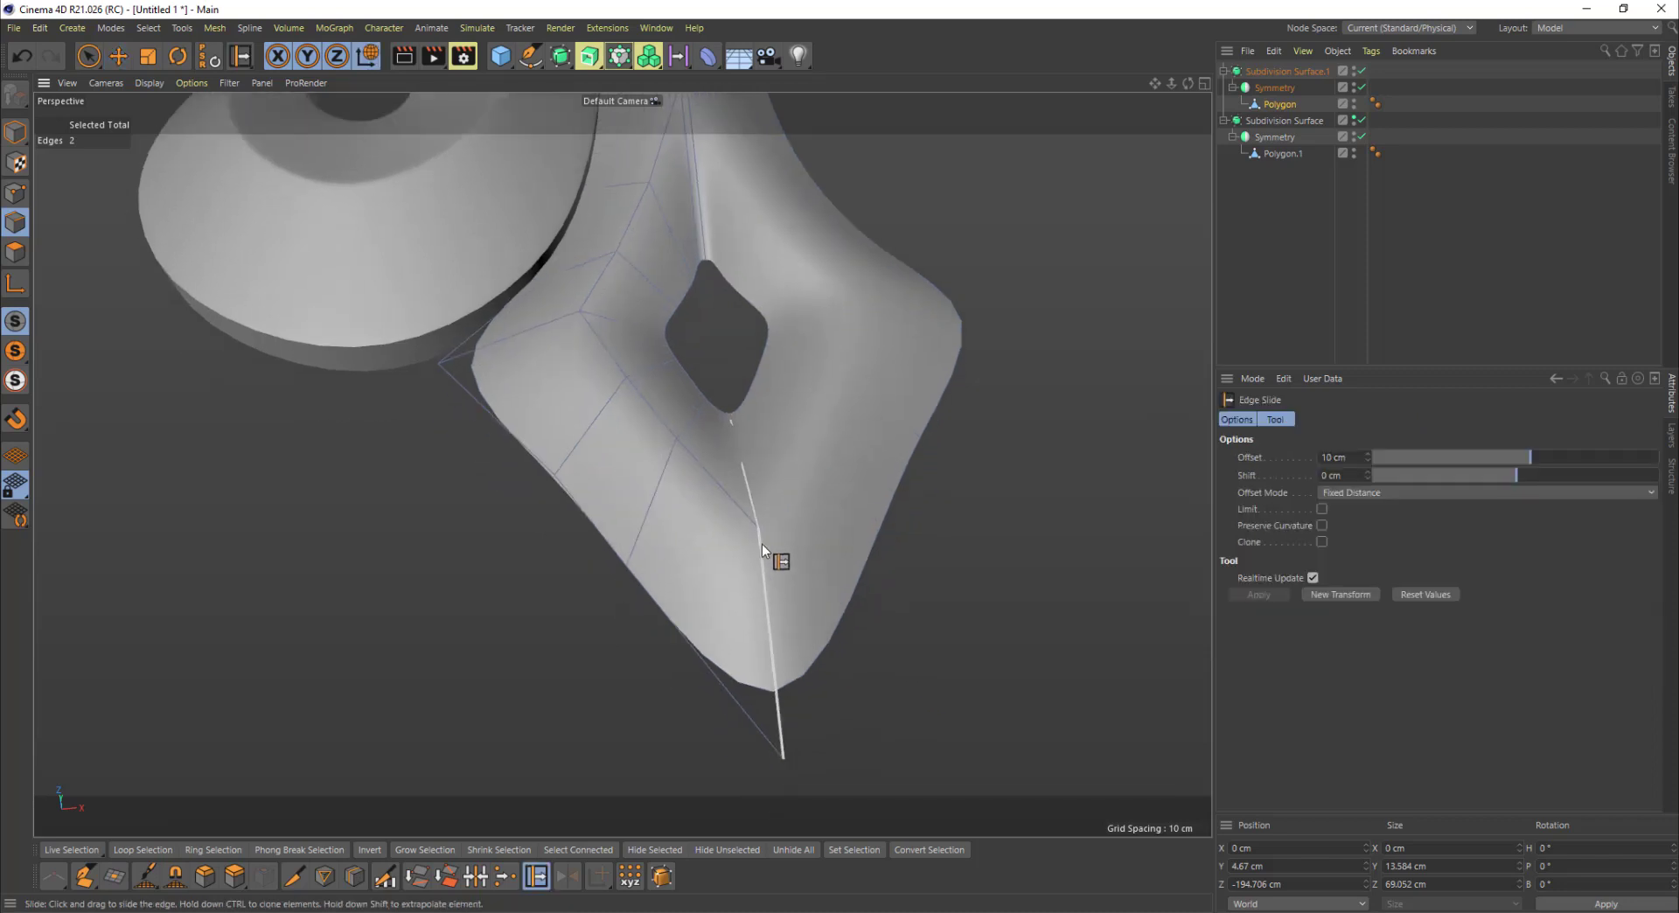
left_click_drag(758, 559, 756, 560)
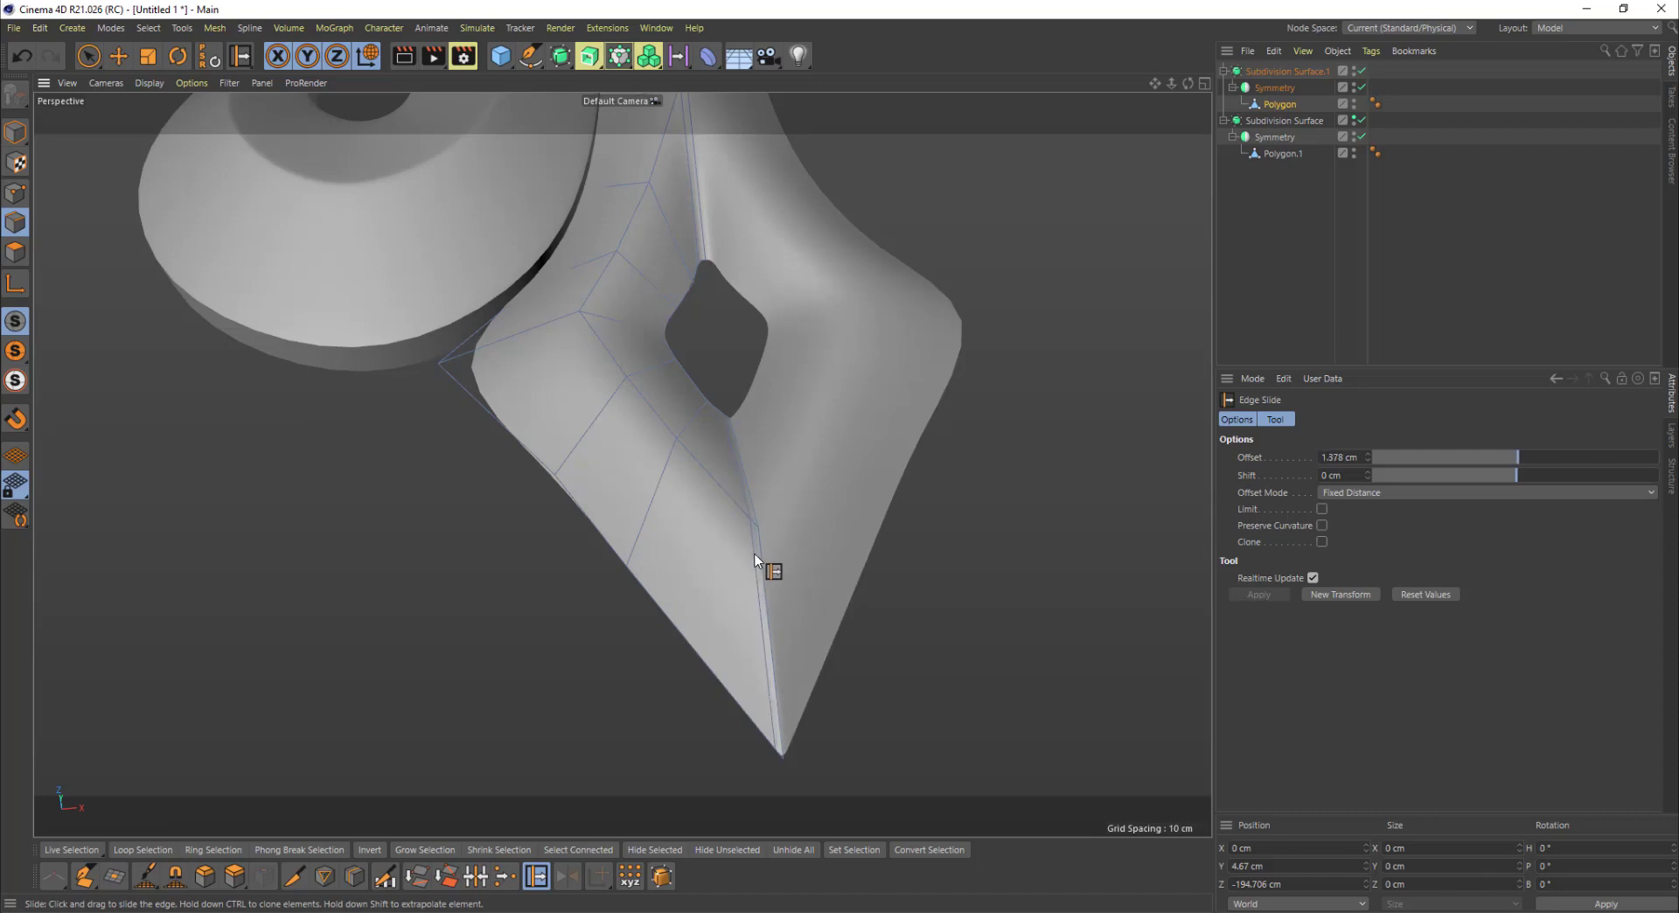
left_click(757, 560)
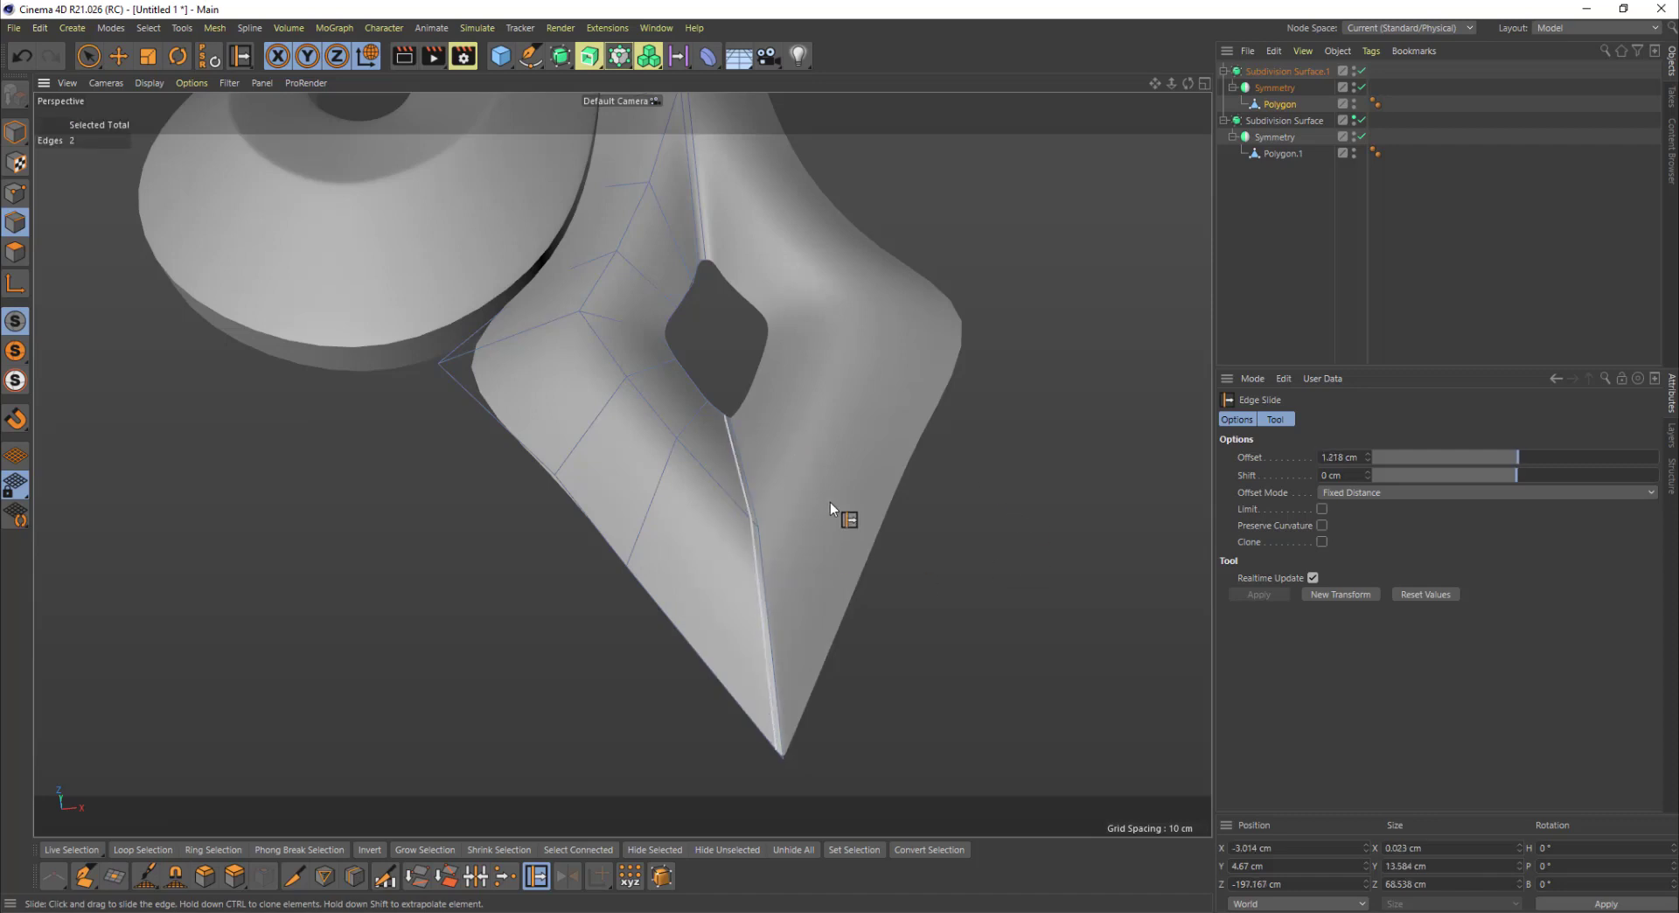
Step: Bevel the edges running from the diamond's outer side corner to its hole by about 0.766 cm with one subdivision
left_click_drag(831, 503, 544, 547, "alt")
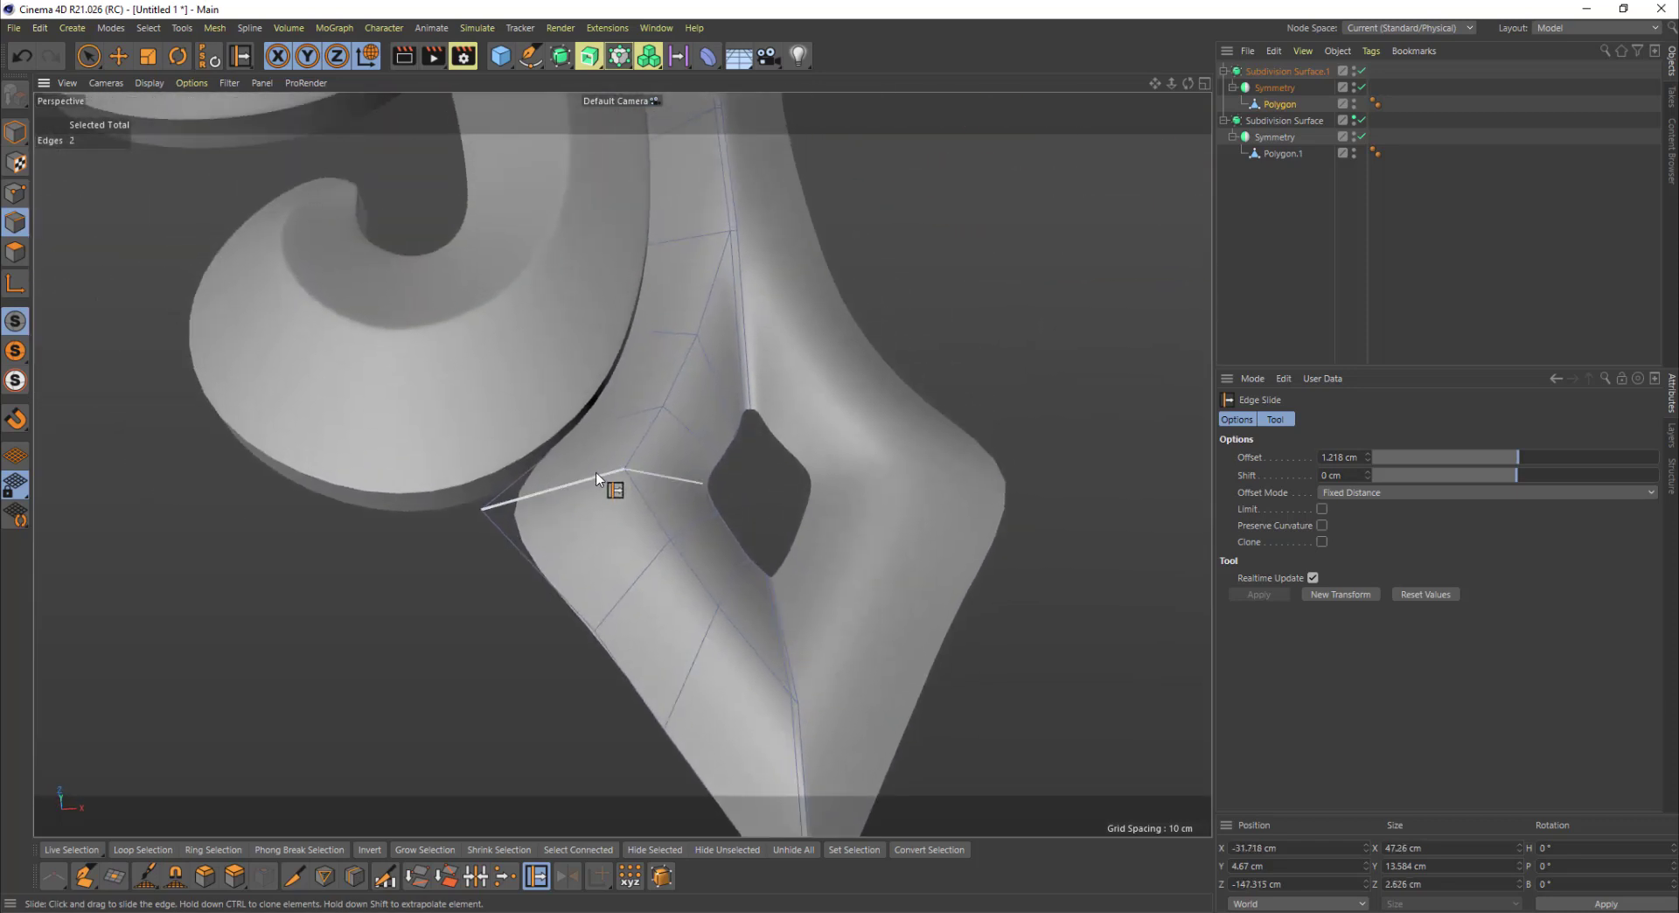
left_click_drag(596, 472, 637, 433, "alt")
right_click_drag(568, 470, 618, 469, "alt")
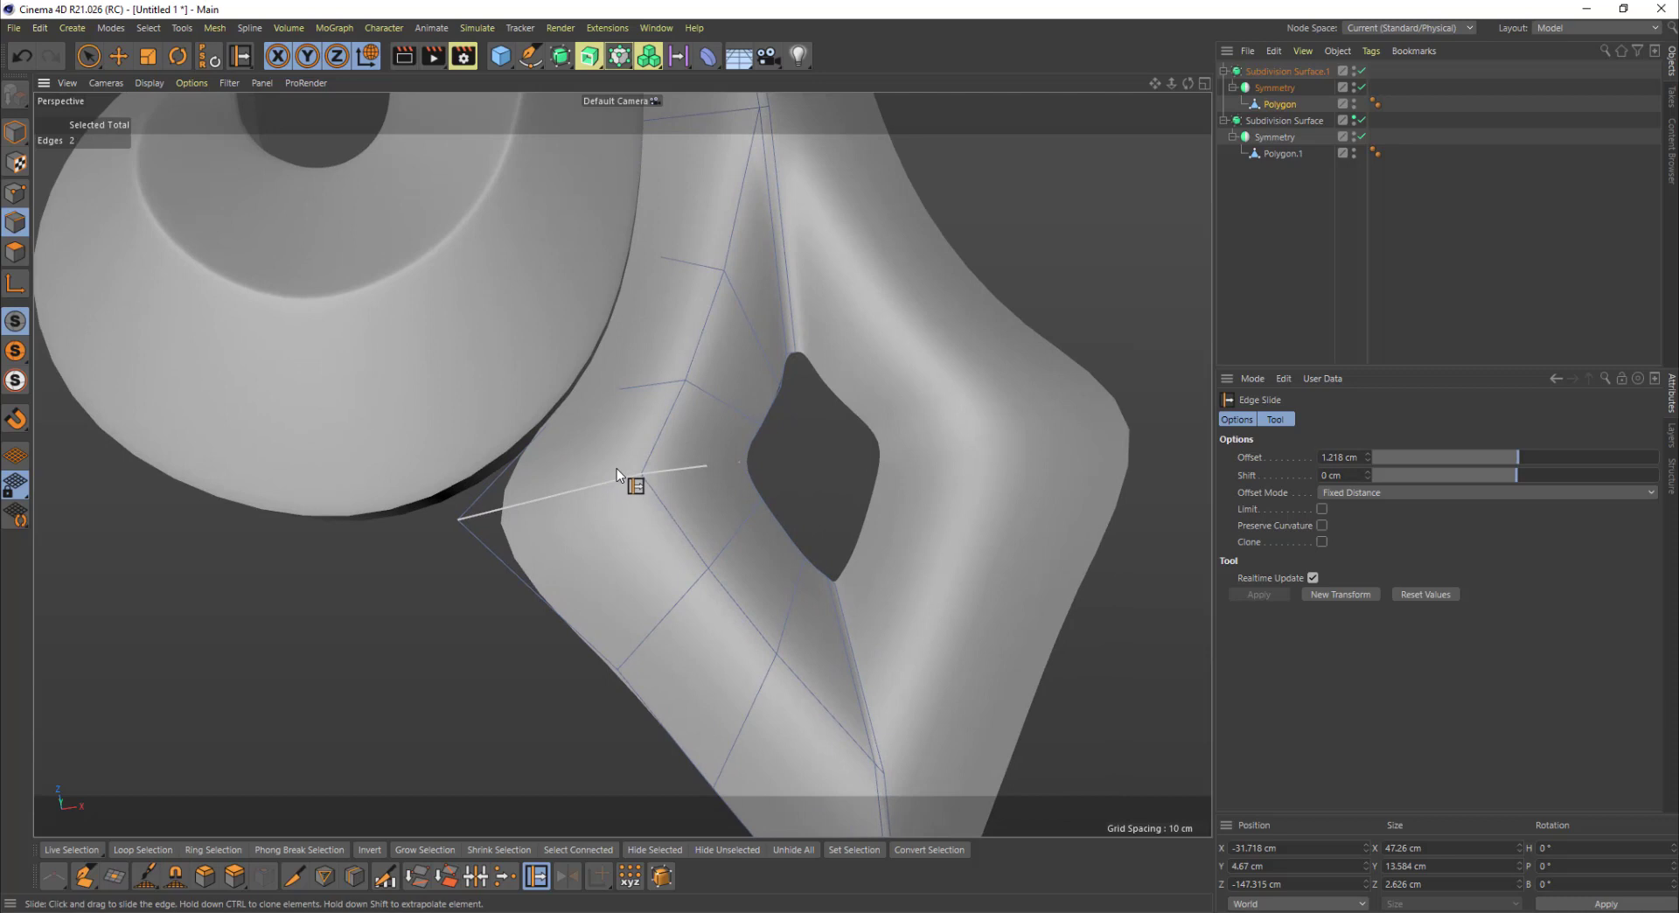
key("m")
key("s")
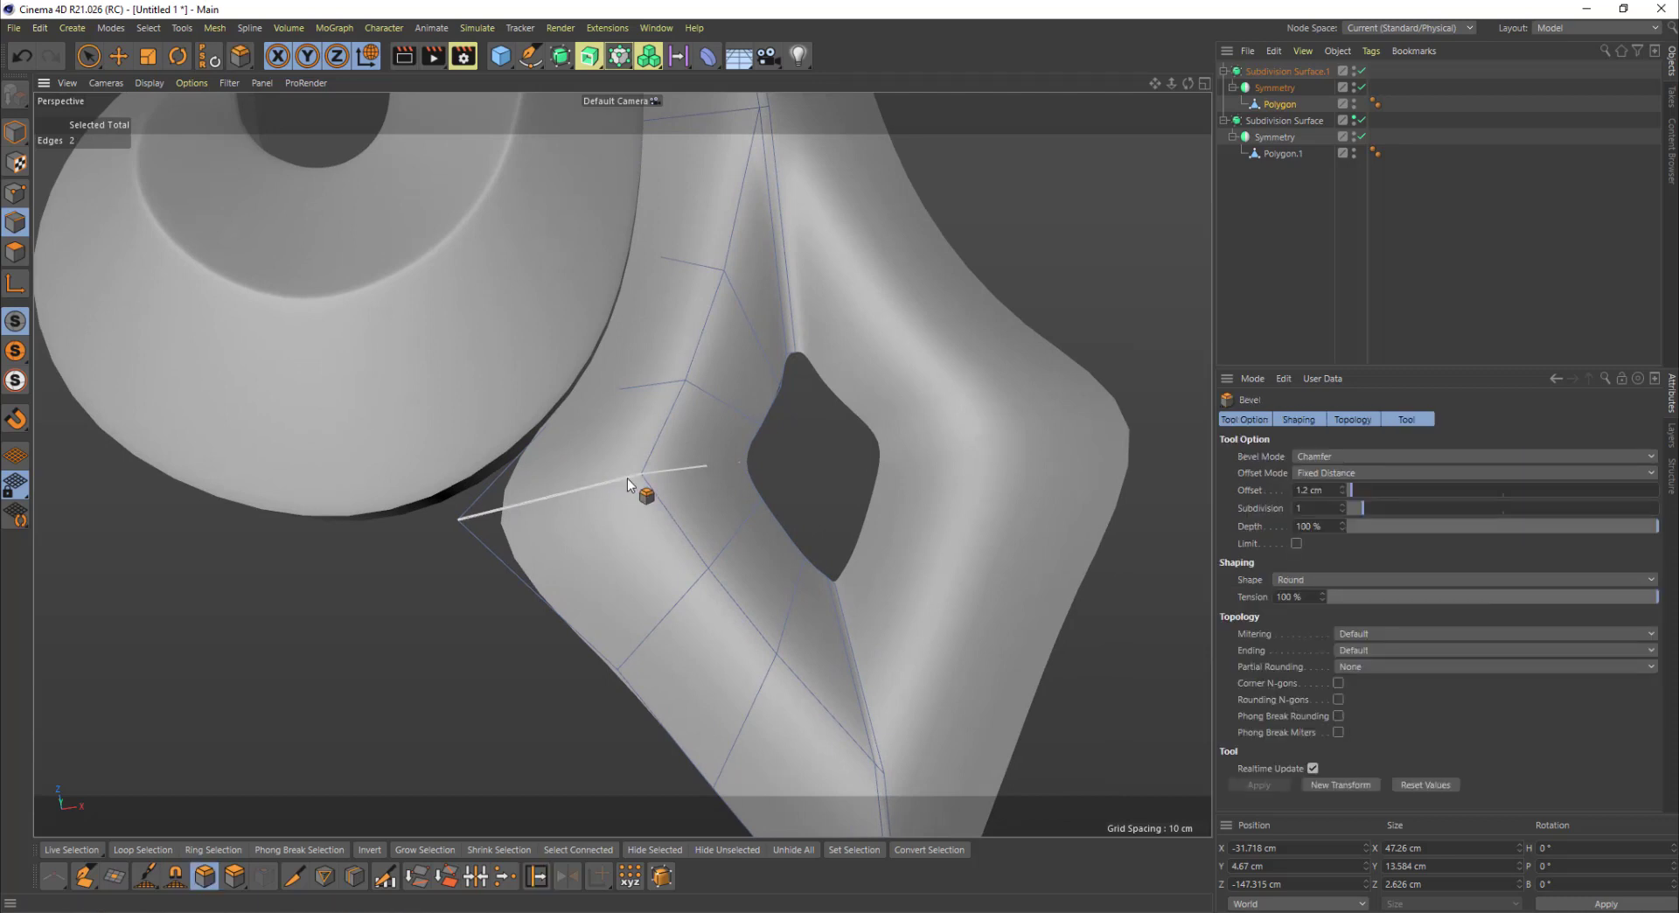
left_click_drag(627, 478, 628, 480)
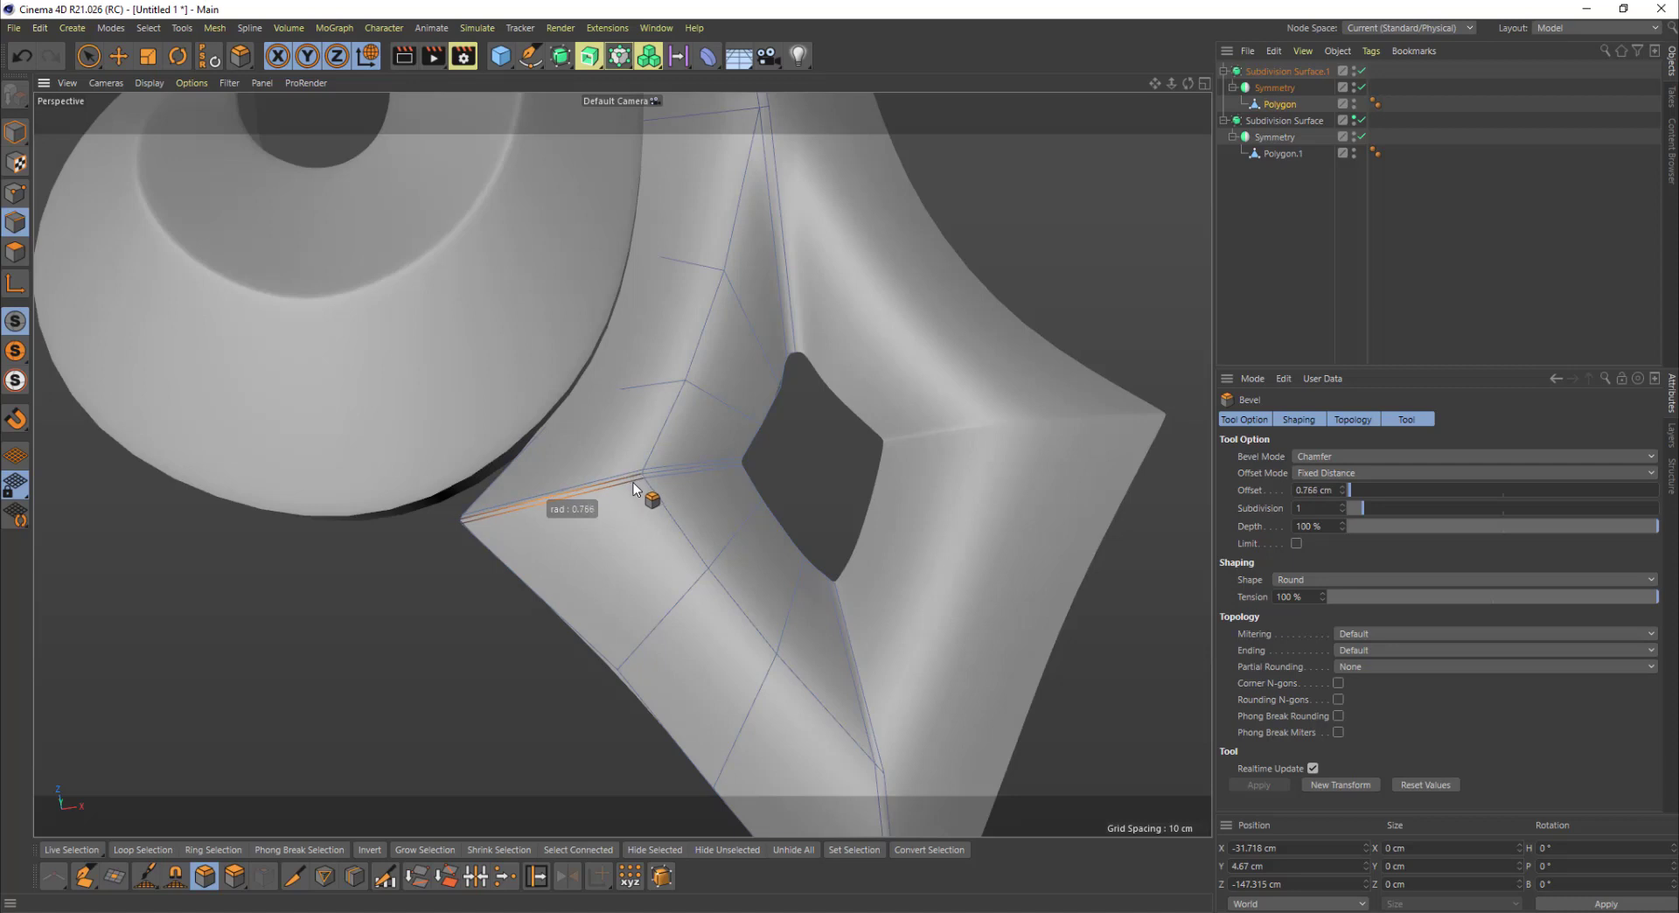
left_click_drag(633, 483, 634, 483)
middle_click_drag(552, 490, 565, 528, "alt")
right_click_drag(485, 472, 522, 416, "alt")
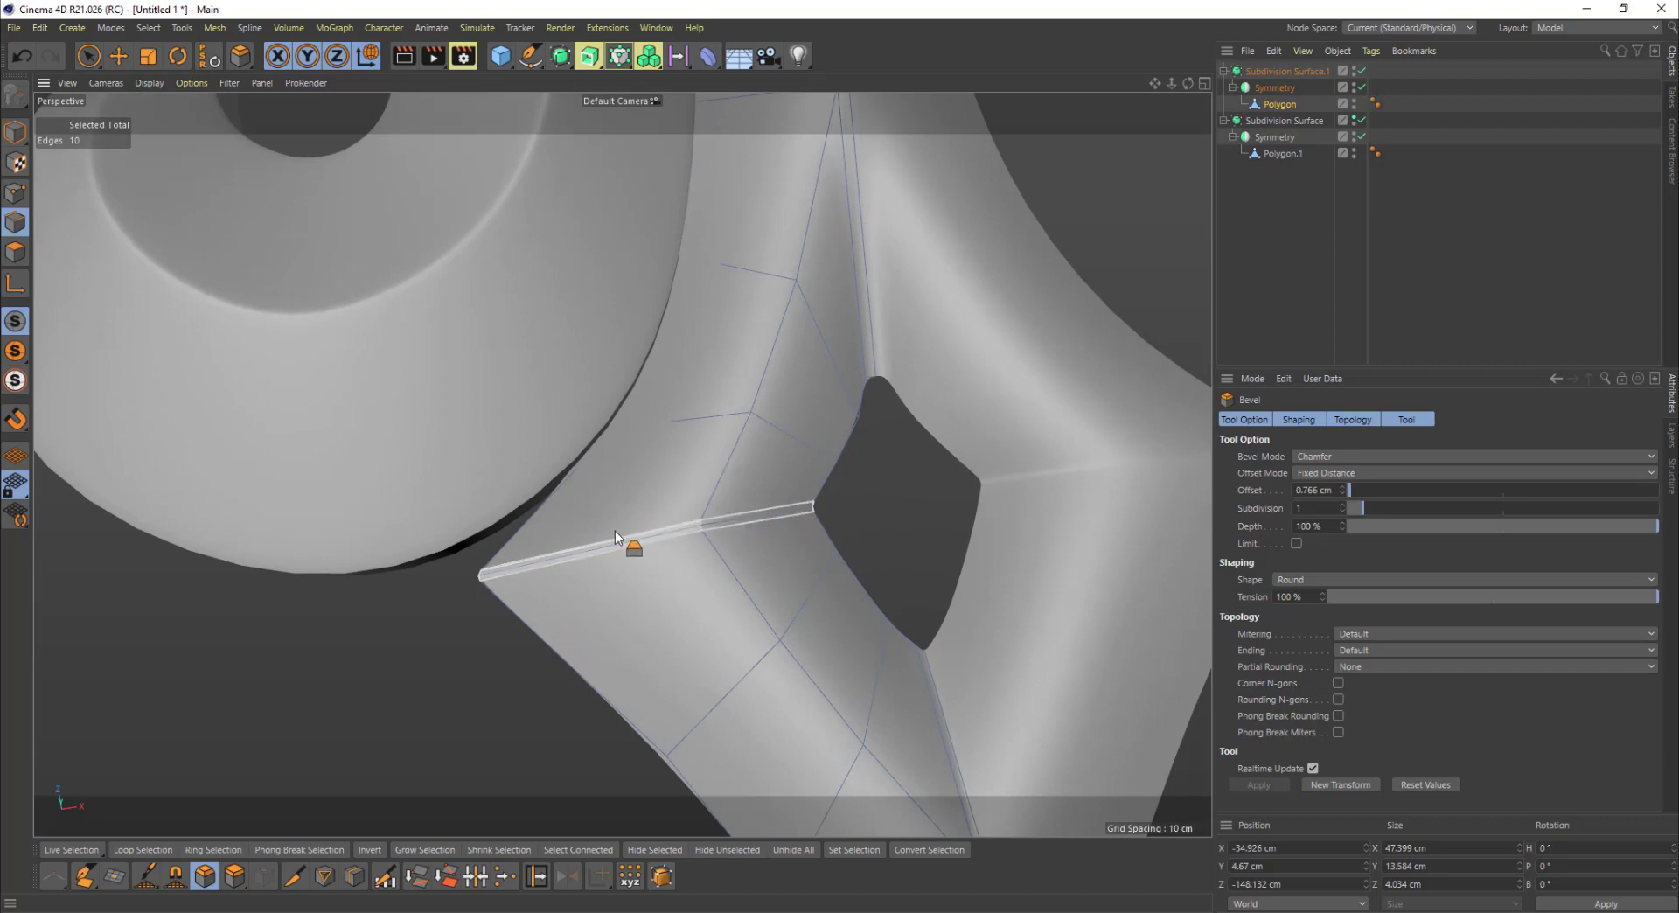
scroll(862, 510, "down", 1)
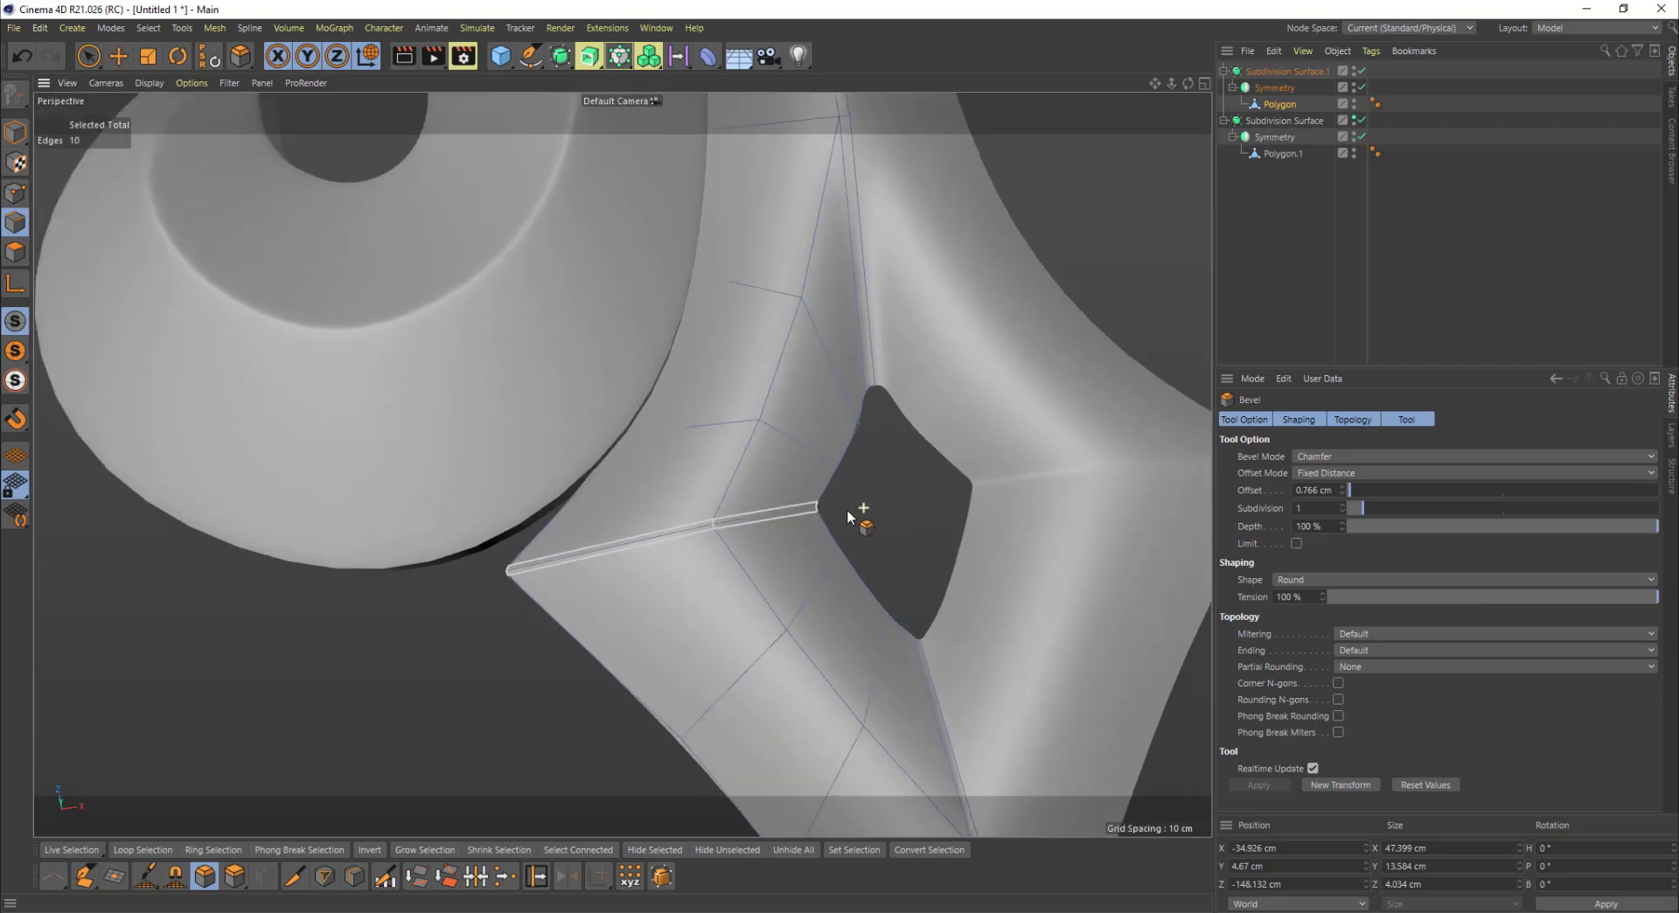
key("e")
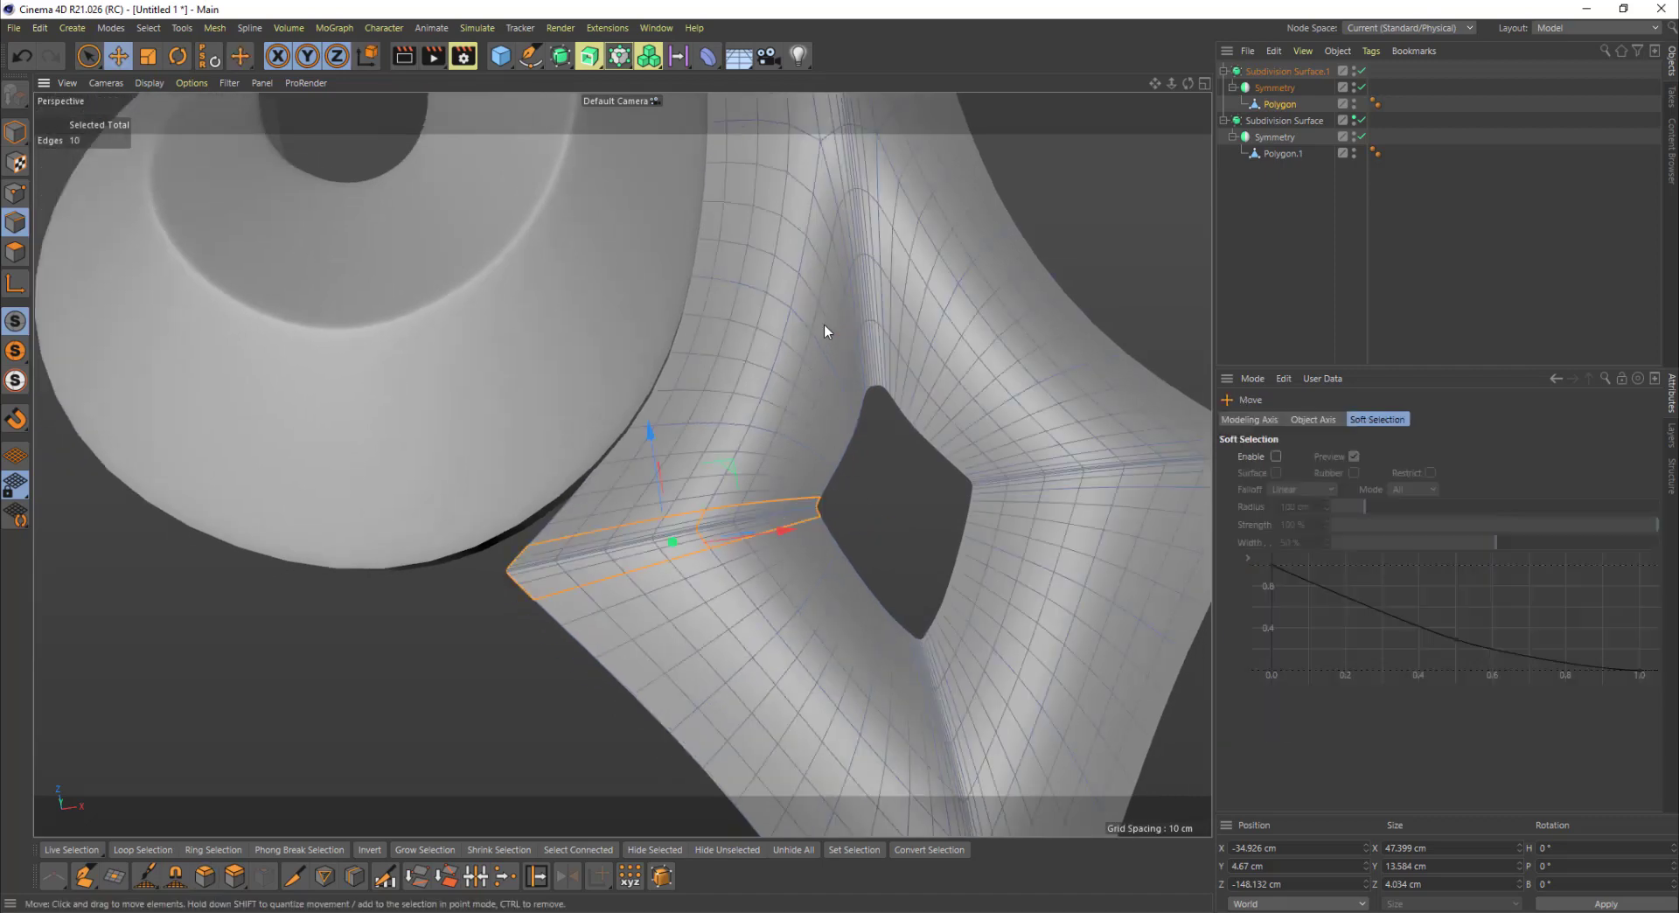
Step: Turn off Subdivision Surface.1 and select the ridge edge loop that runs around the diamond hole
left_click(1362, 71)
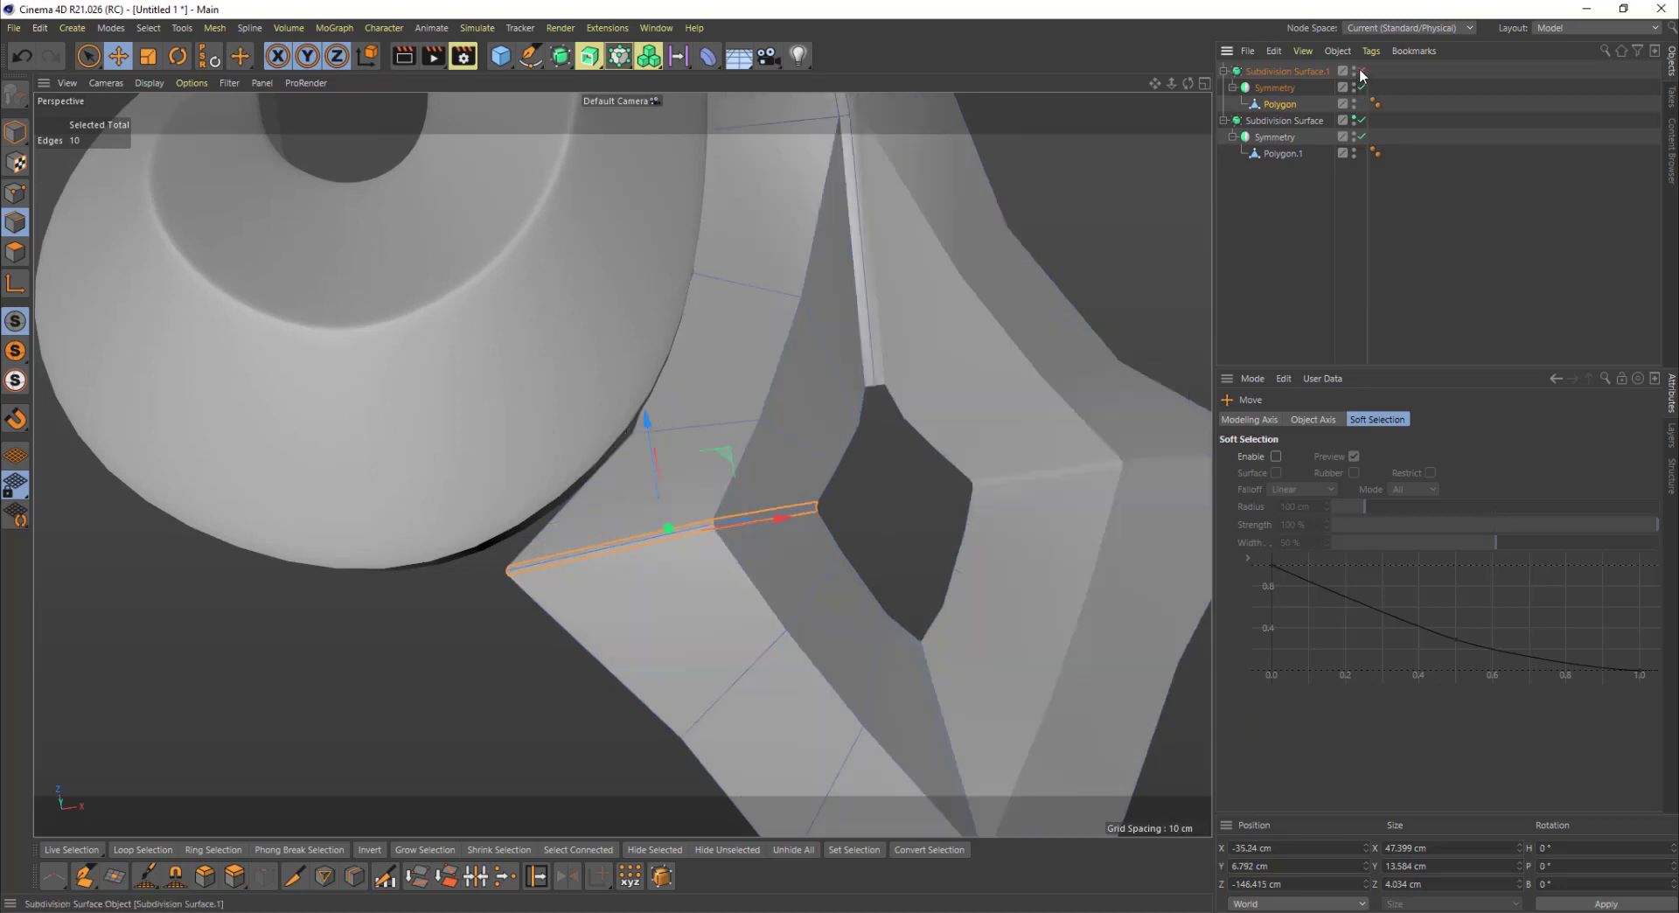
mouse_move(818, 337)
left_mouse_down("alt")
mouse_move(843, 346)
mouse_move(821, 350)
left_mouse_up("alt")
double_click(820, 350)
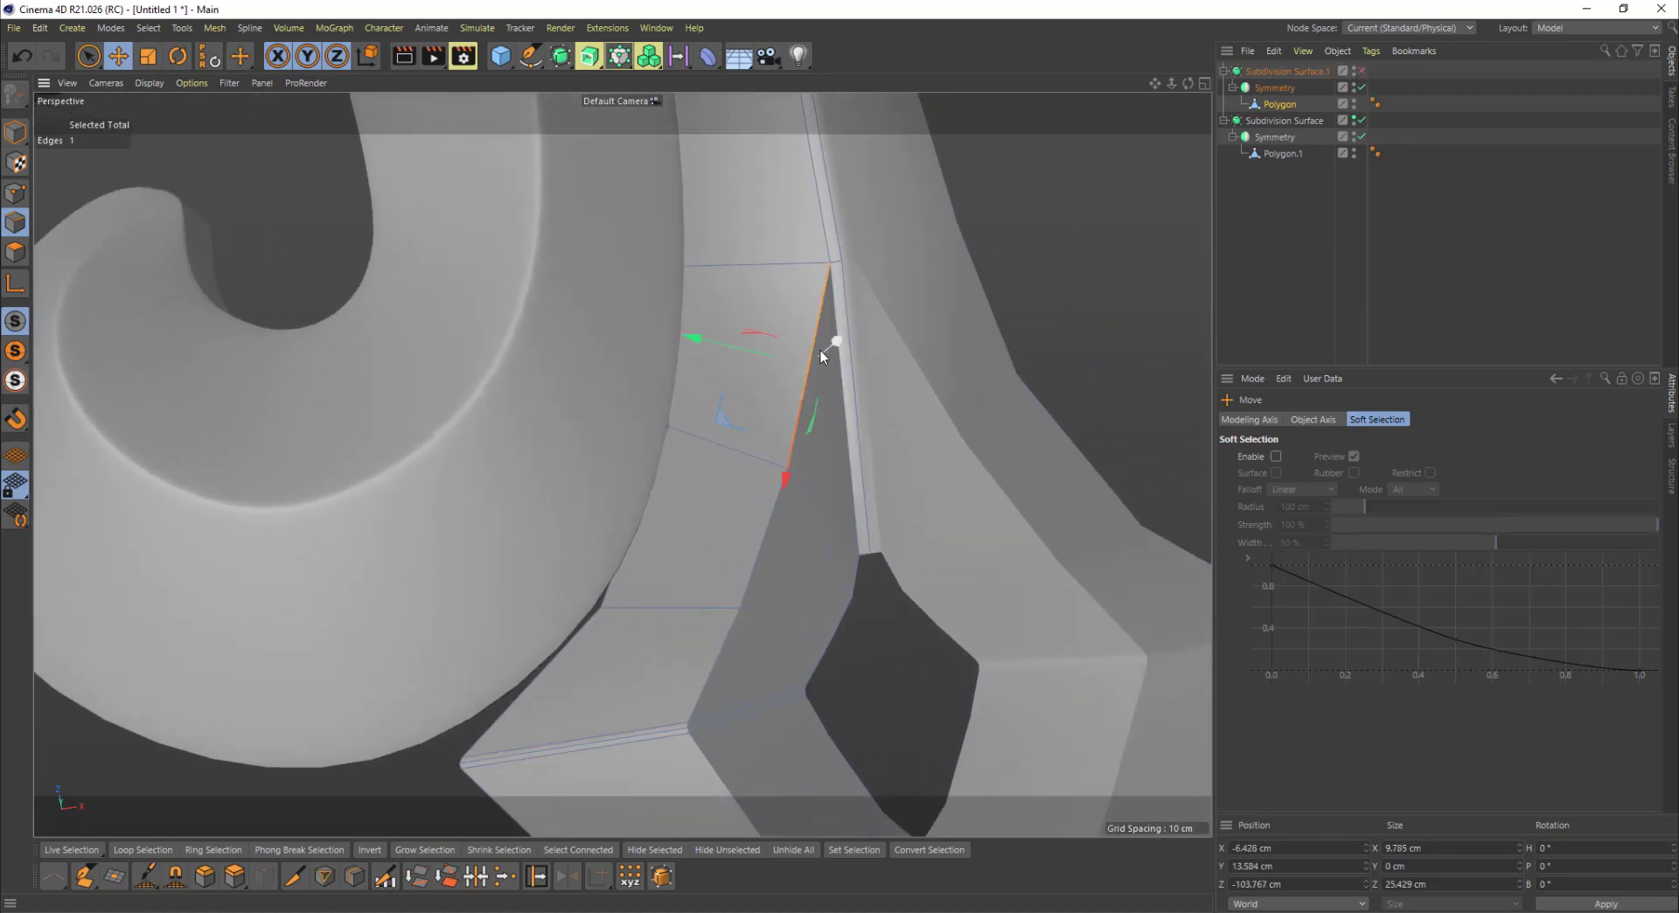
left_click_drag(789, 595, 811, 458, "alt")
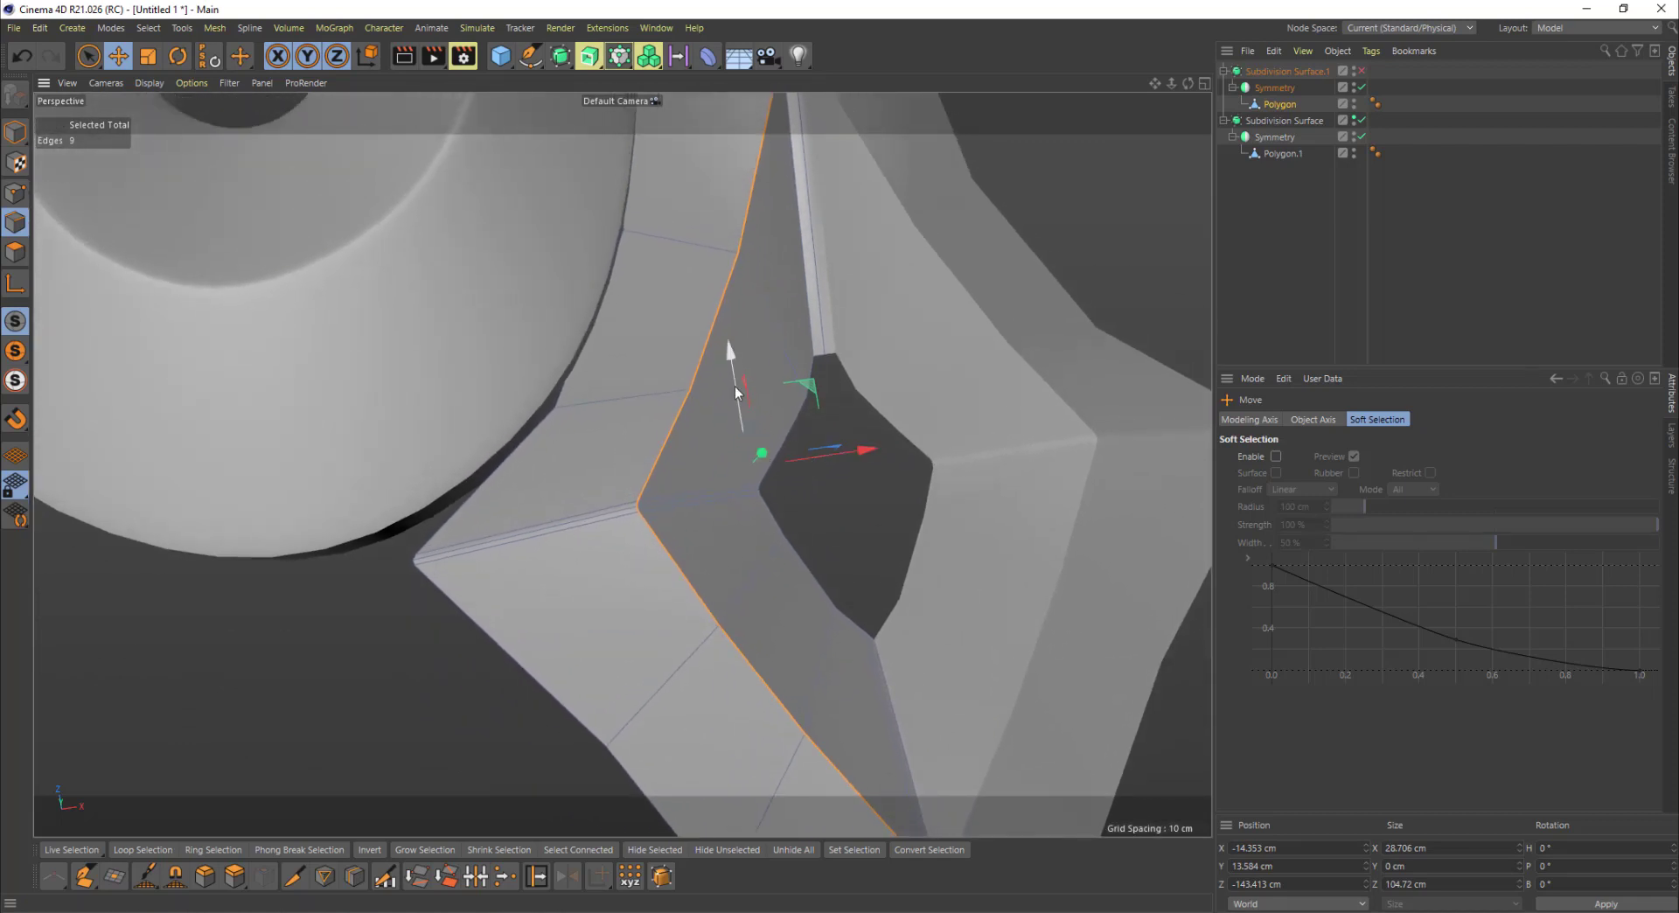
Step: Try to bevel the ridge loop around the diamond hole by about 1.252 cm, and undo it
key("m")
key("s")
left_click_drag(781, 208, 764, 323, "alt")
right_click_drag(790, 183, 863, 172, "alt")
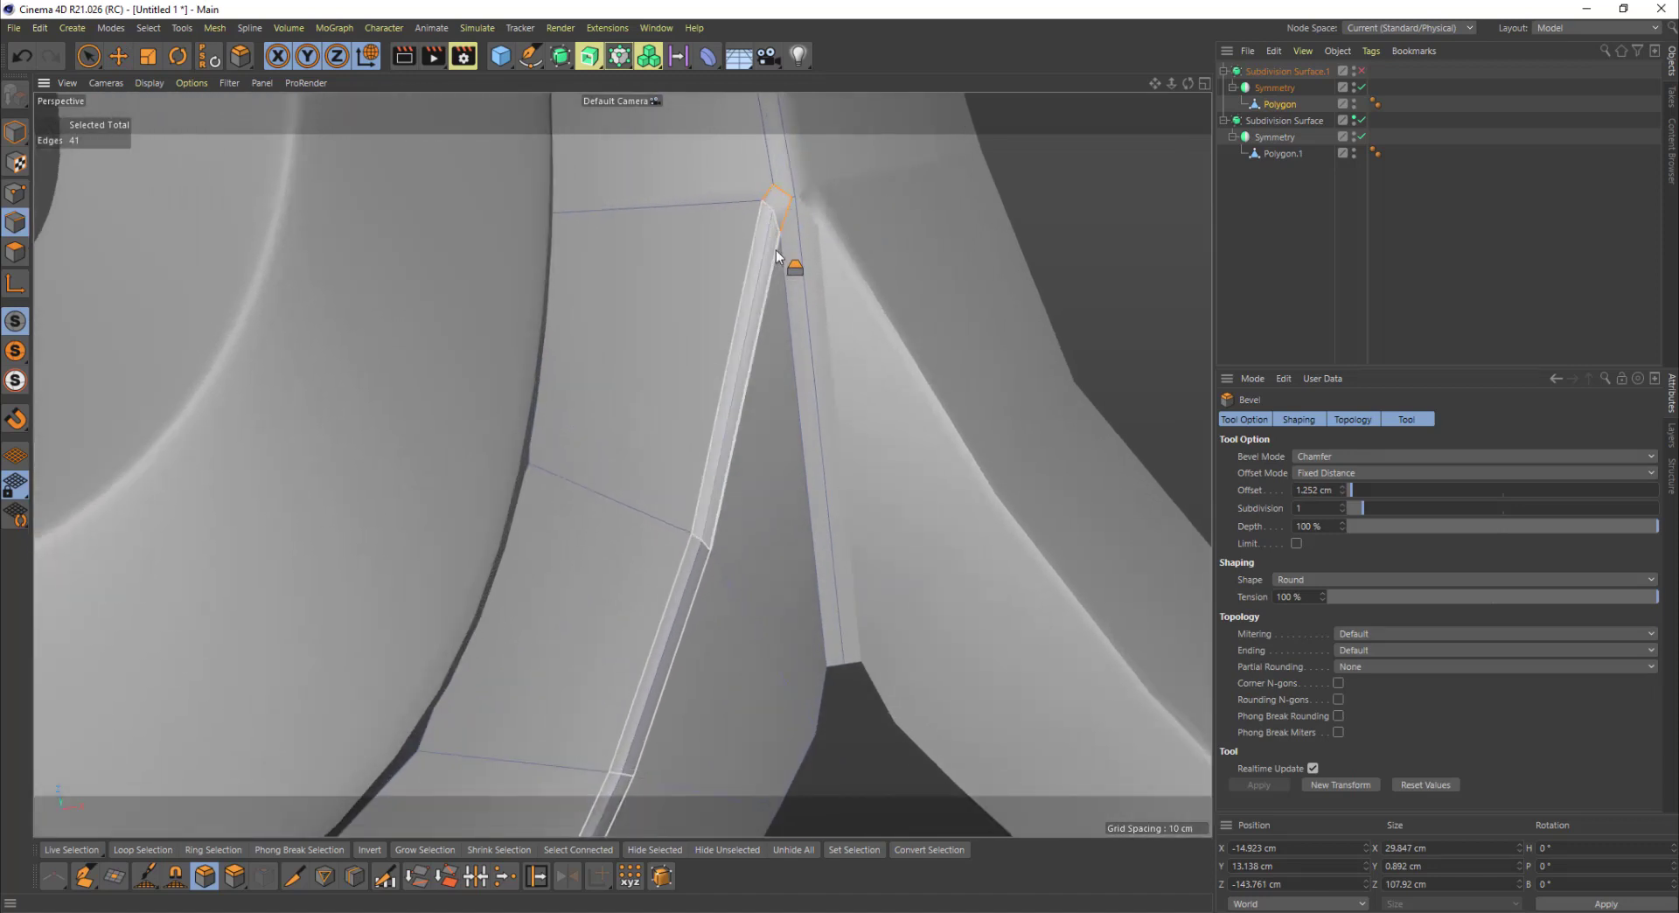
key("ctrl+z")
key("e")
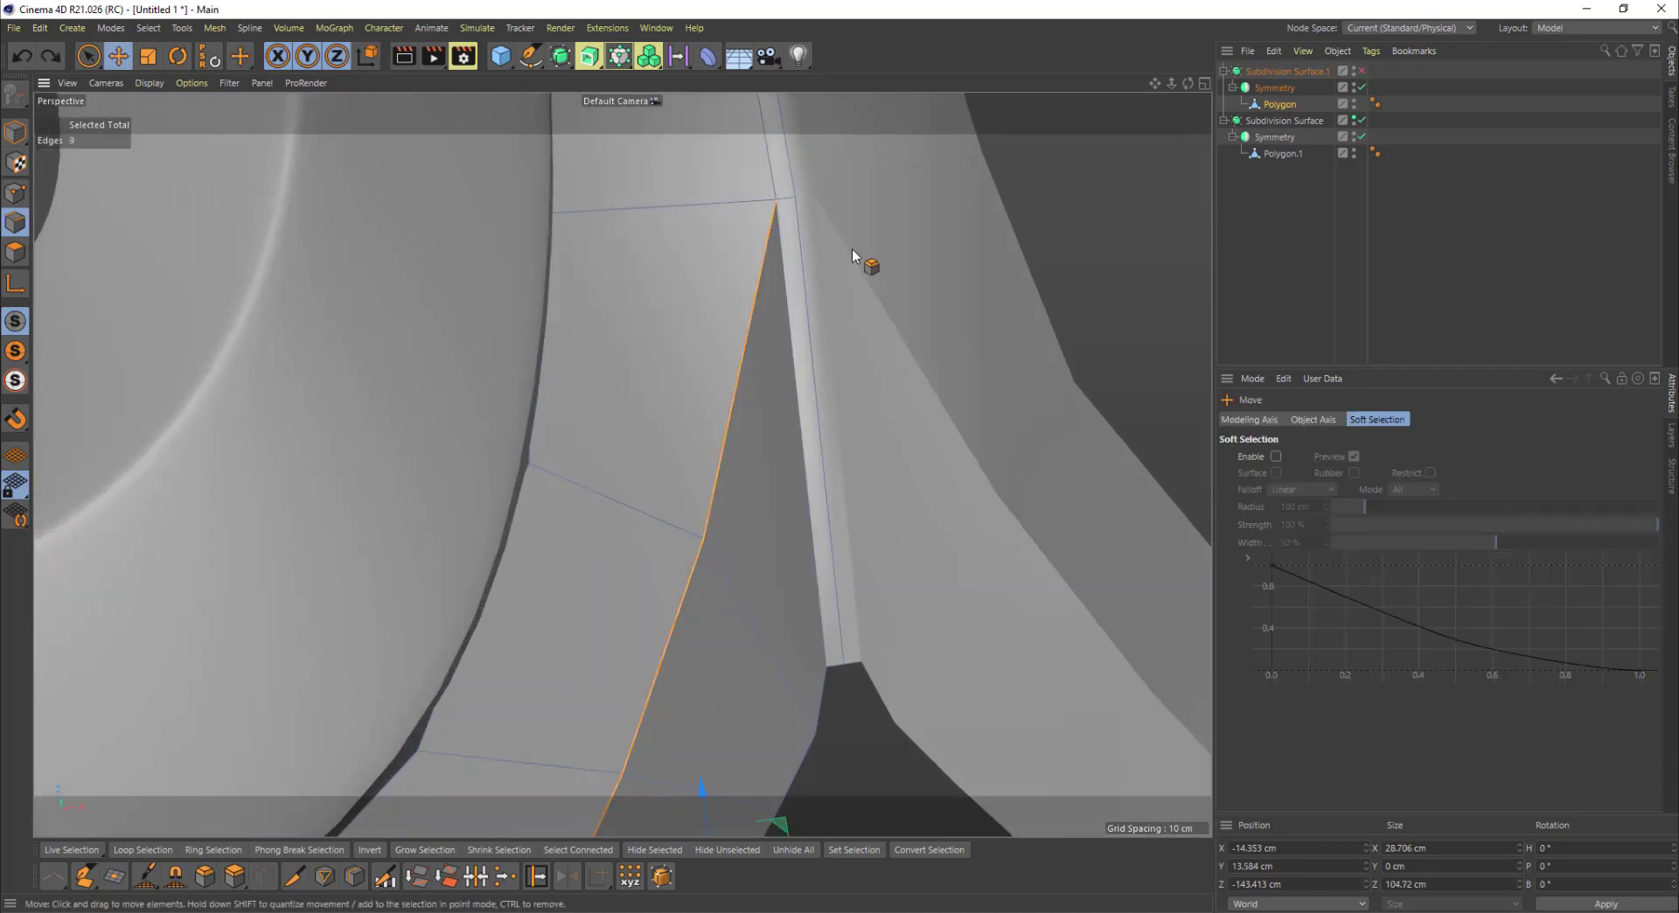
Step: Extend the ridge loop selection across the seam strip and clone it towards the hole with Edge Slide, offset about -0.686 cm
left_click(777, 207, "shift")
middle_click_drag(813, 406, 790, 222, "alt")
right_click_drag(865, 403, 853, 364, "alt")
middle_click_drag(822, 252, 837, 356, "alt")
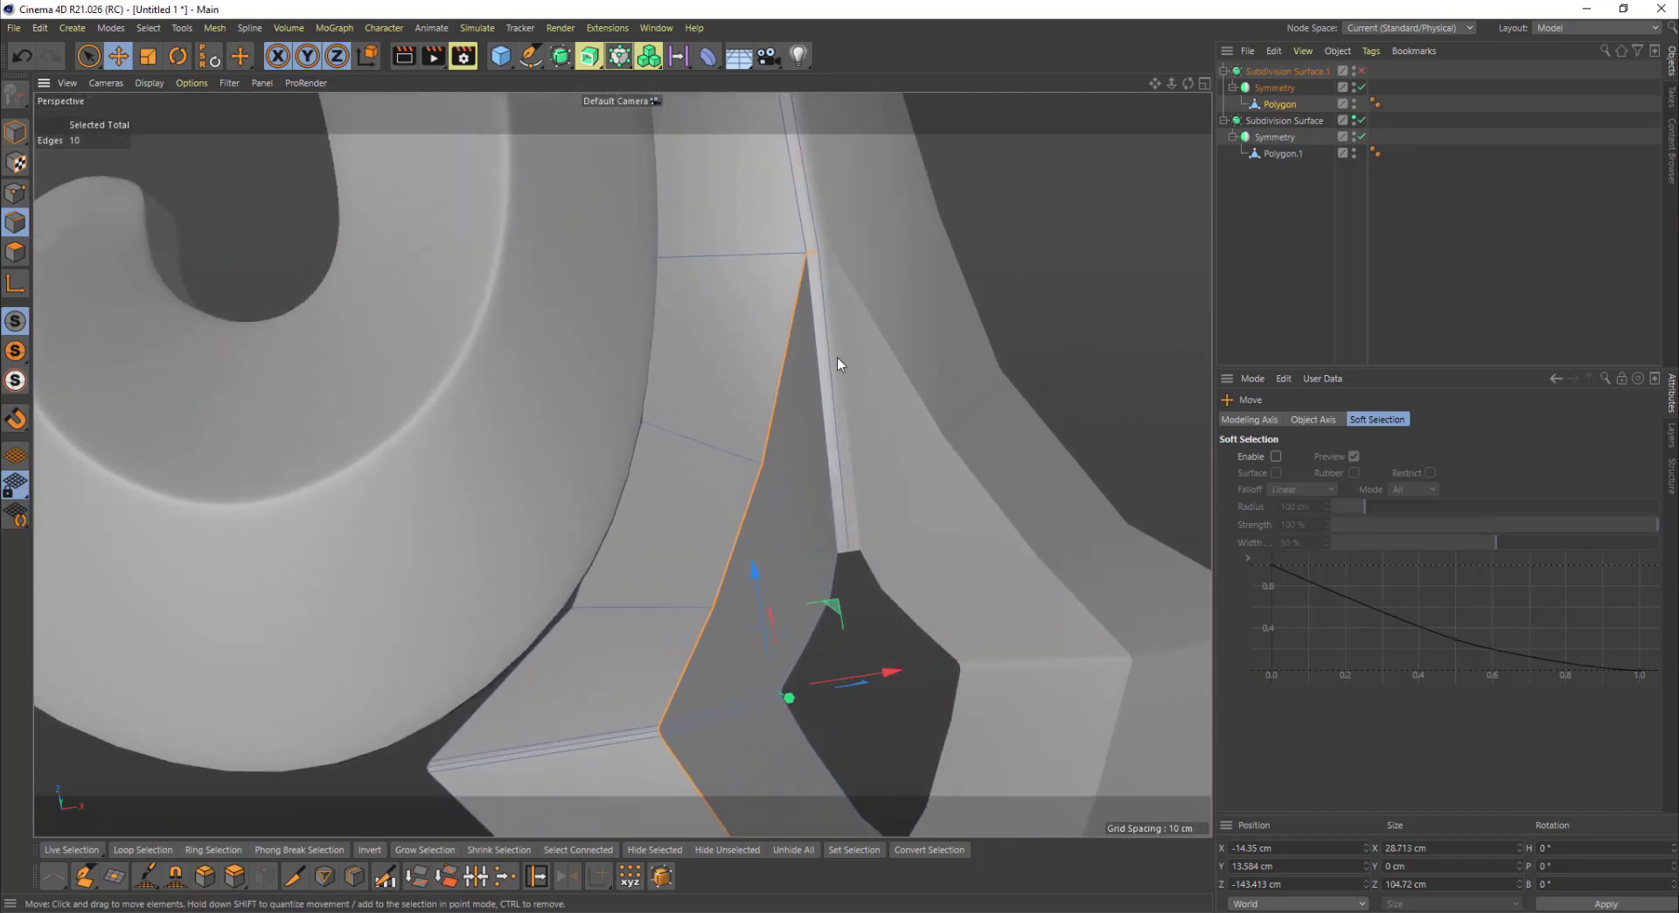
right_click_drag(830, 294, 889, 273, "alt")
key("m")
key("o")
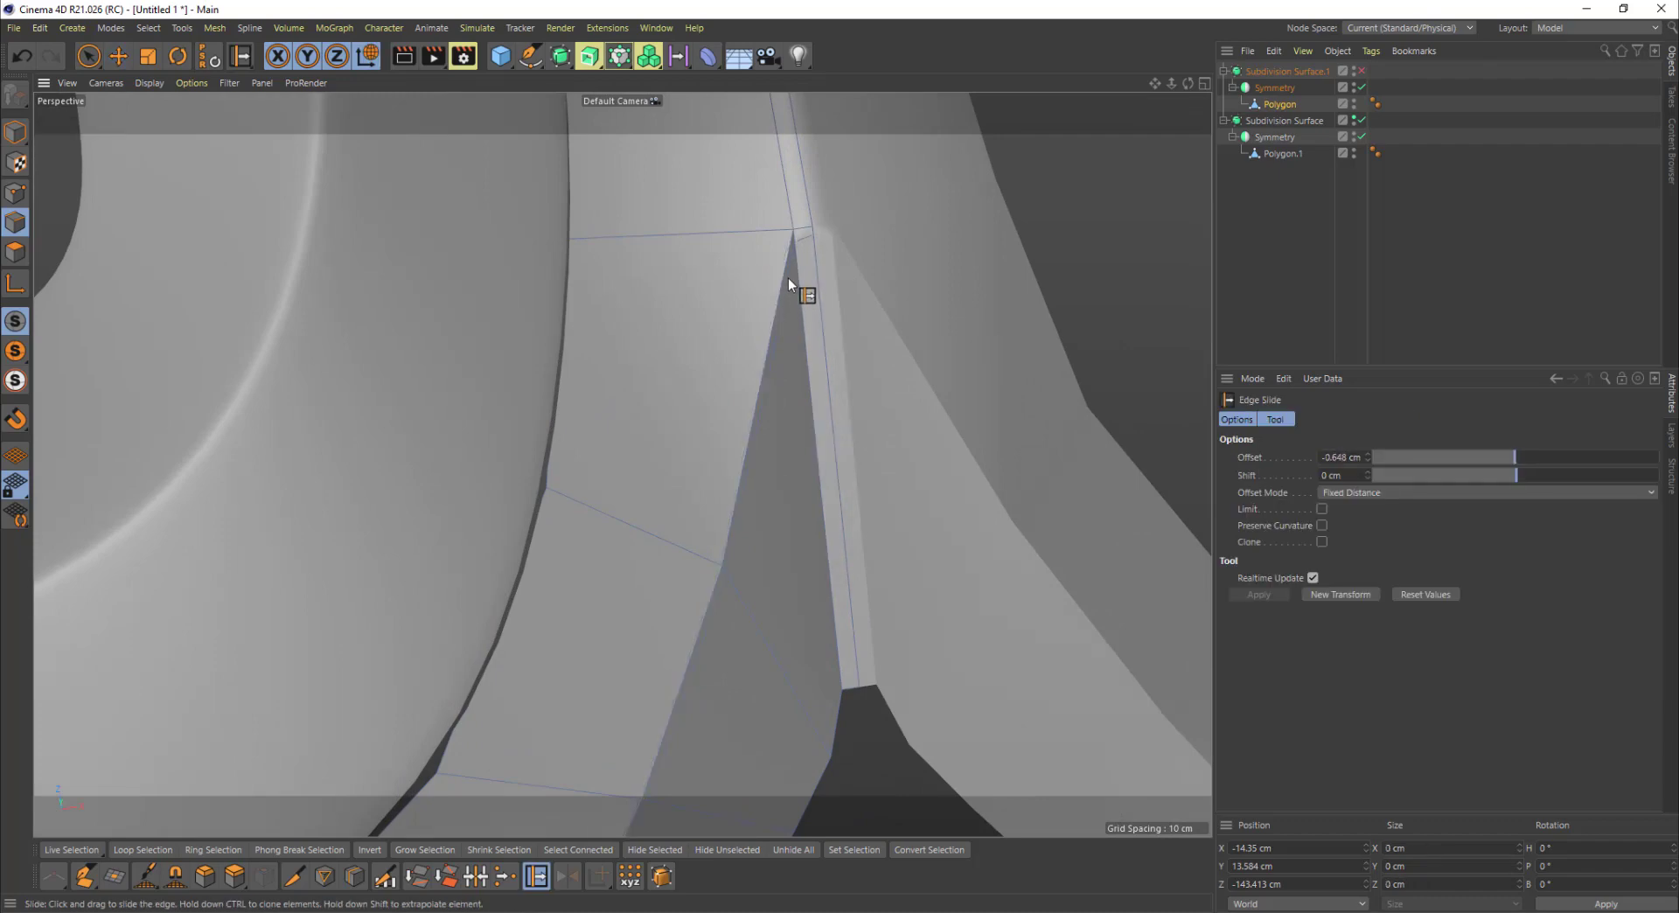
left_click_drag(789, 279, 808, 208)
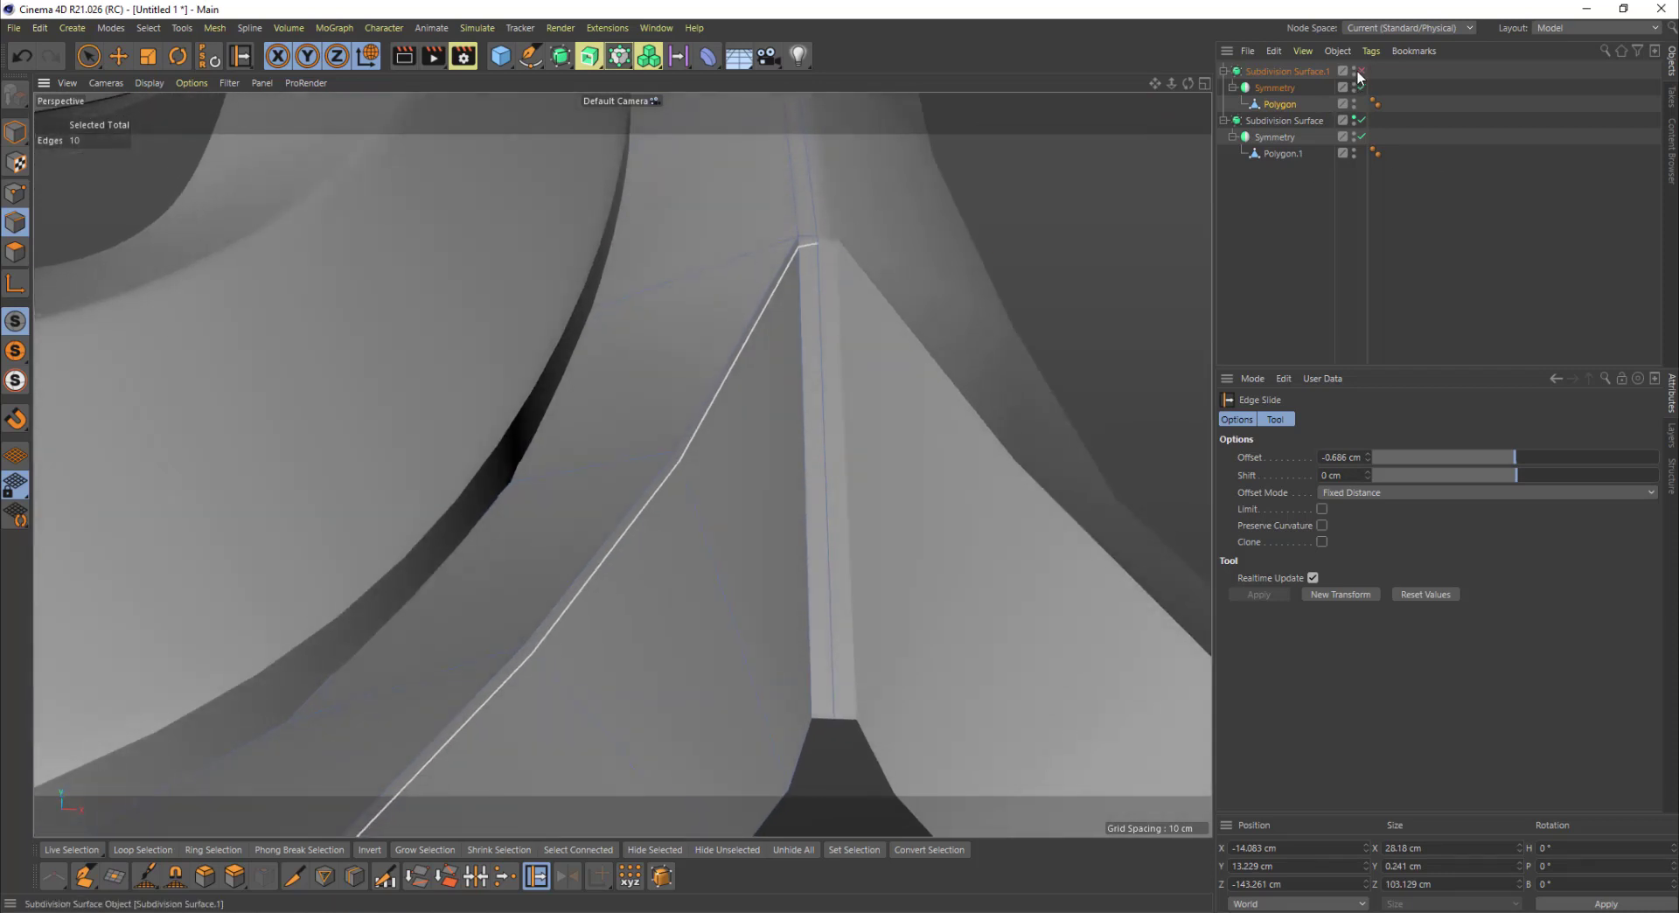
Step: Try to clone a further loop inside the ridge around the diamond hole with Edge Slide, offset about -1.068 cm
left_click(1362, 71)
left_click_drag(911, 283, 815, 404, "alt")
left_click_drag(818, 314, 823, 310)
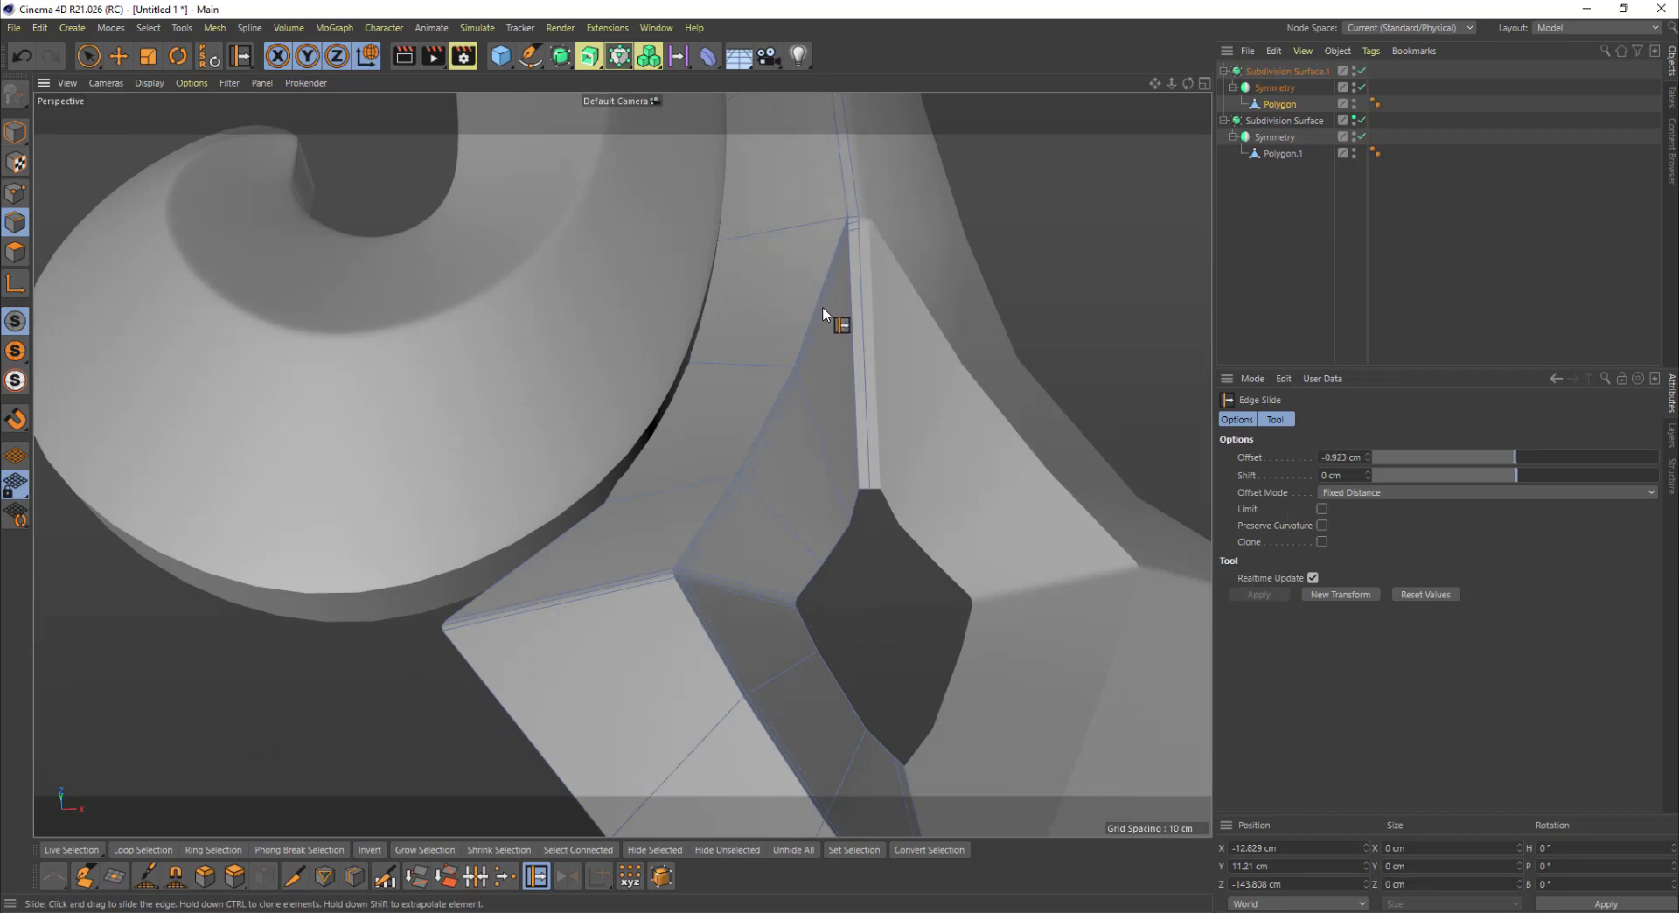
double_click(838, 270)
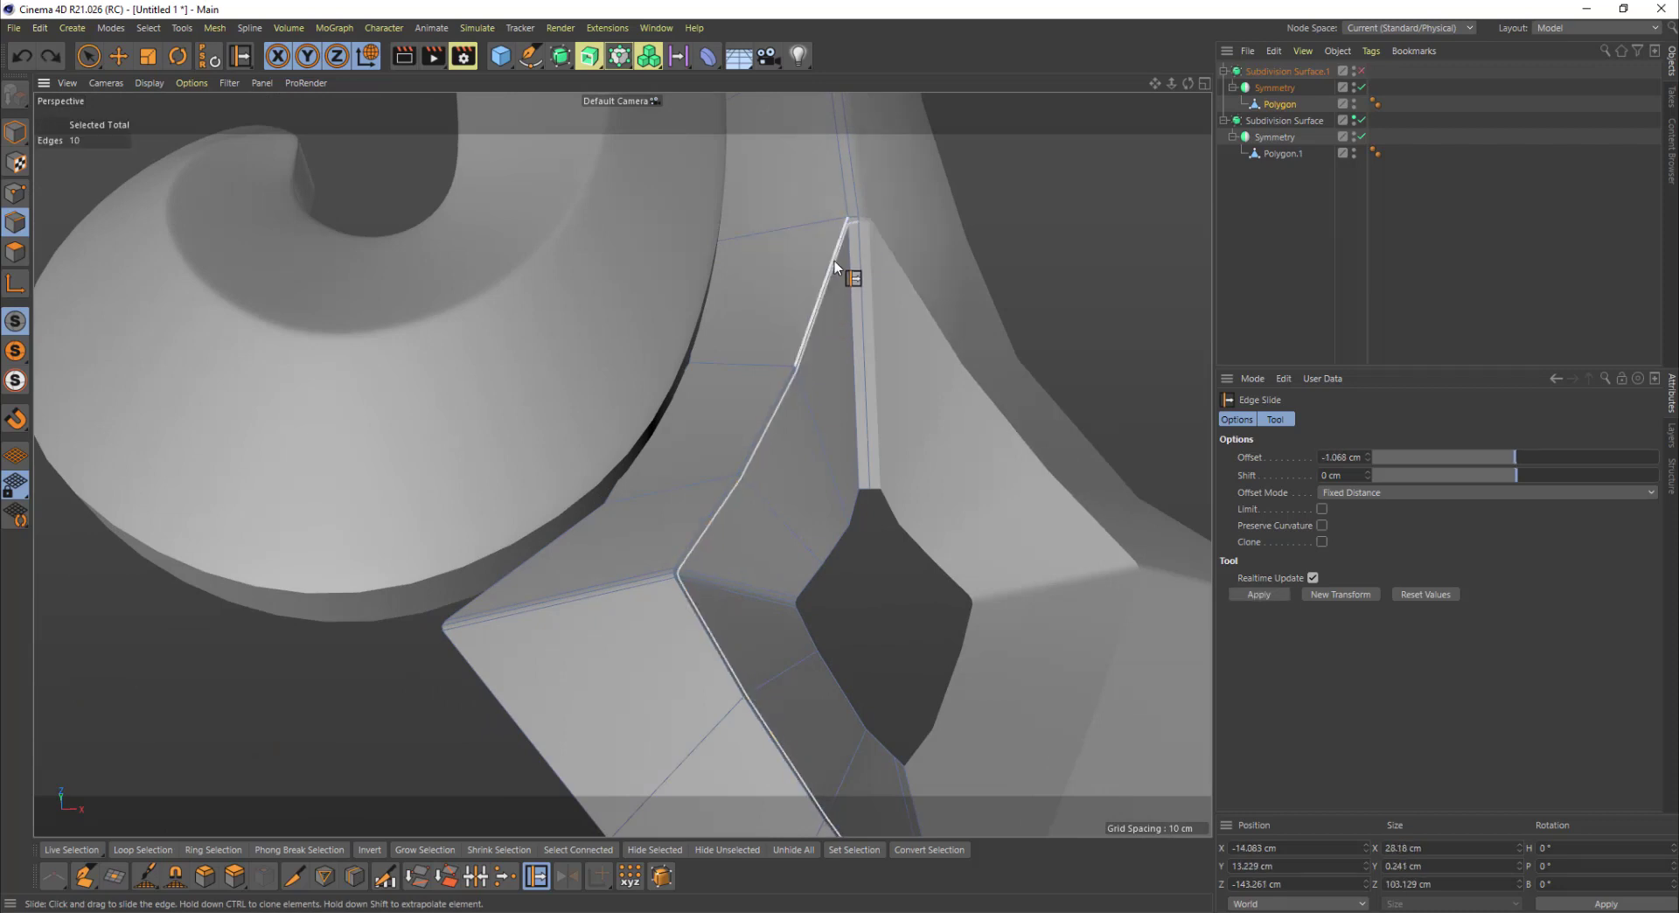
Step: Raise the cloned ridge loop slightly along Y, to a position of about 13.56 cm
key("e")
left_click_drag(873, 556, 807, 435, "alt")
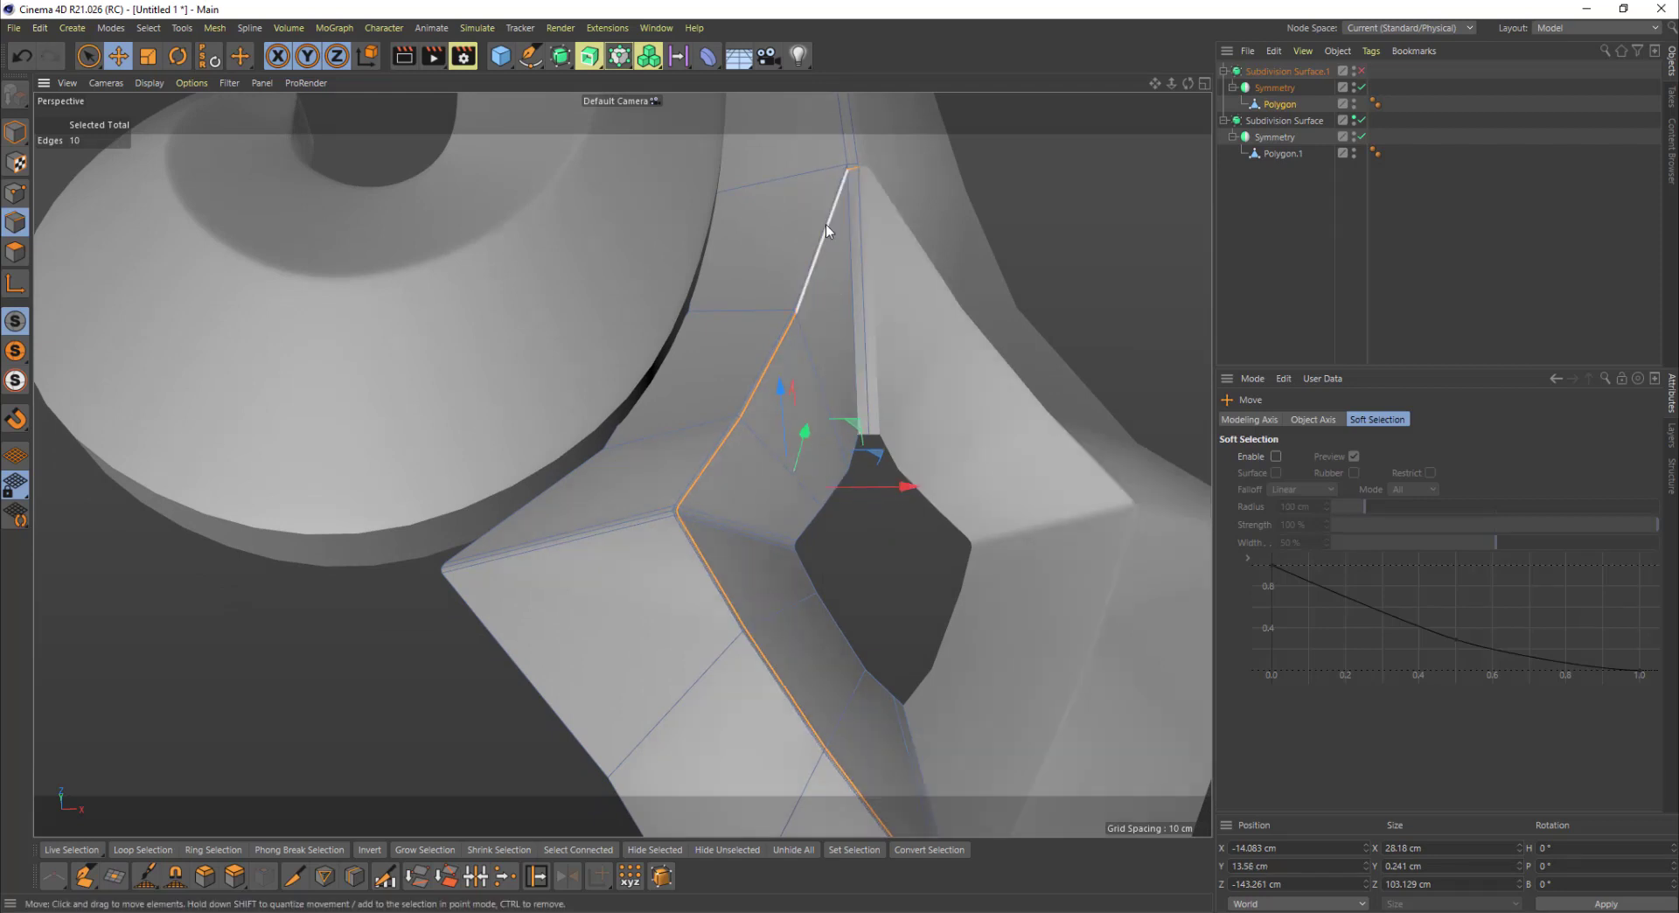
scroll(826, 224, "up", 3)
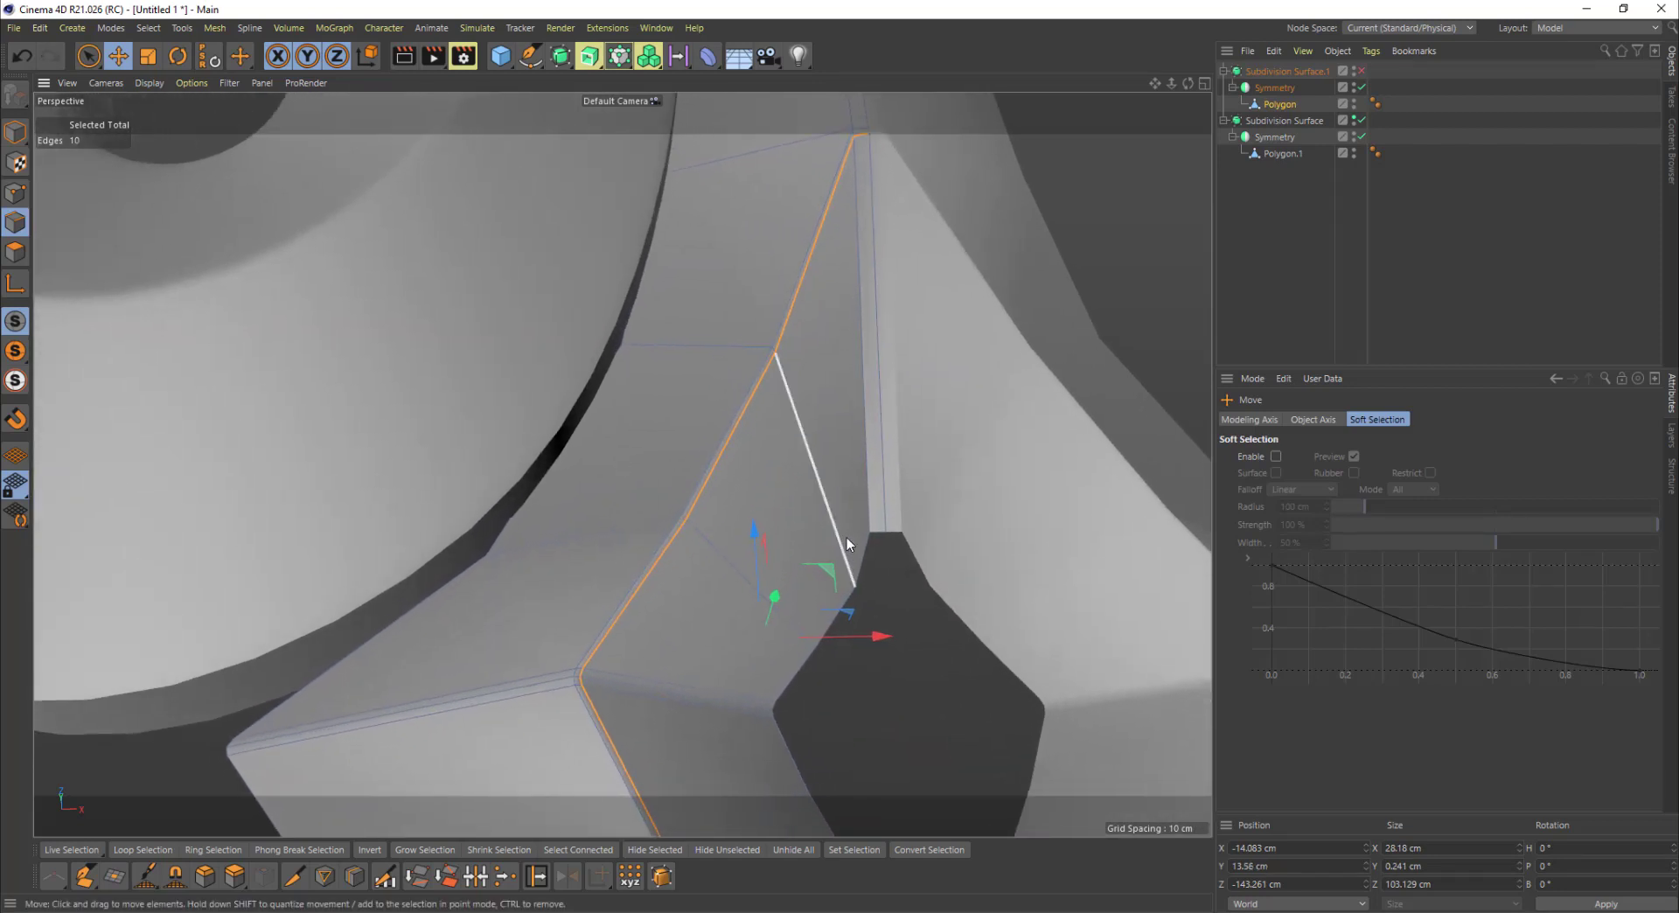
Step: Add support loops along the ridge around the diamond hole with Edge Slide, using offsets of about -0.818 cm and 0.818 cm
key("m")
key("o")
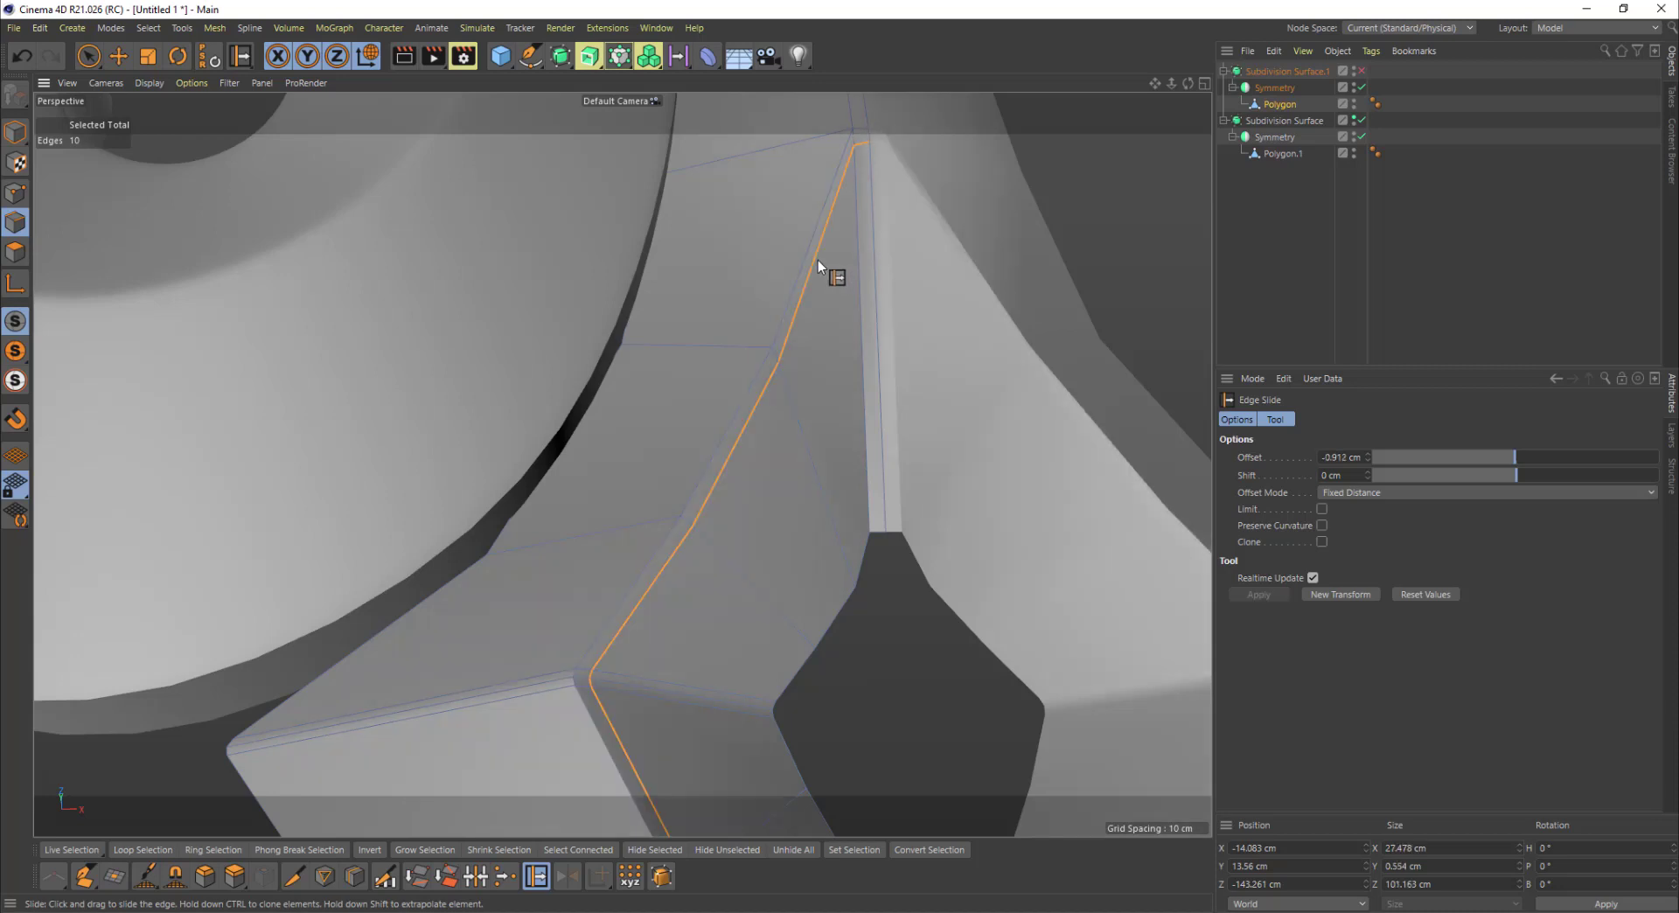
left_click_drag(824, 278, 807, 293)
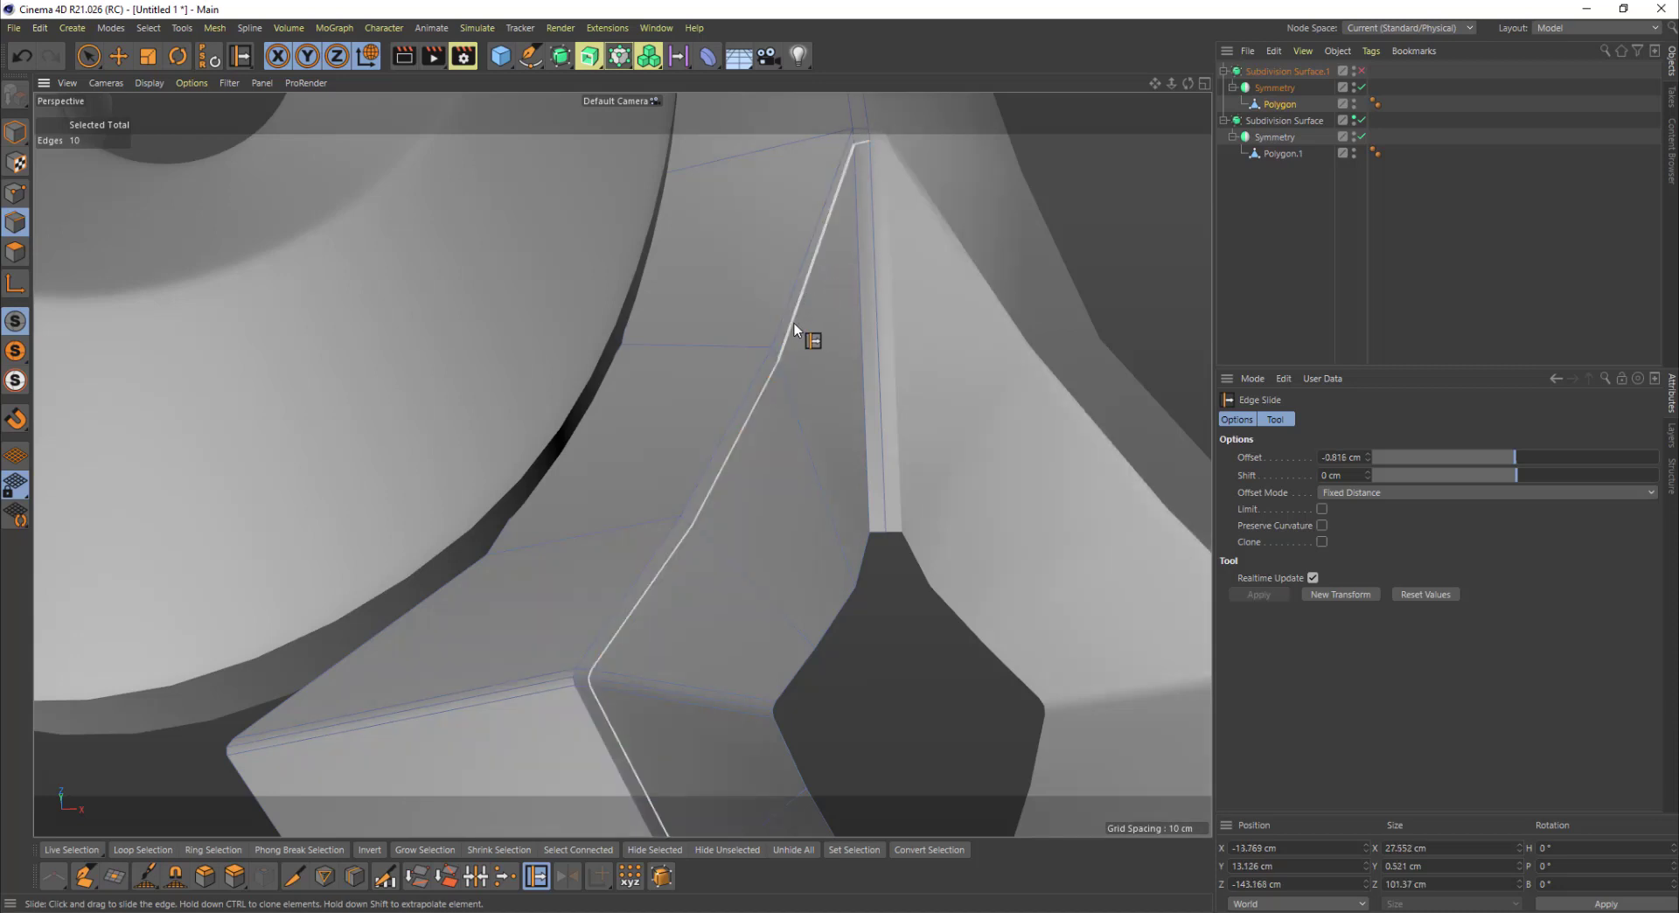
left_click(787, 320)
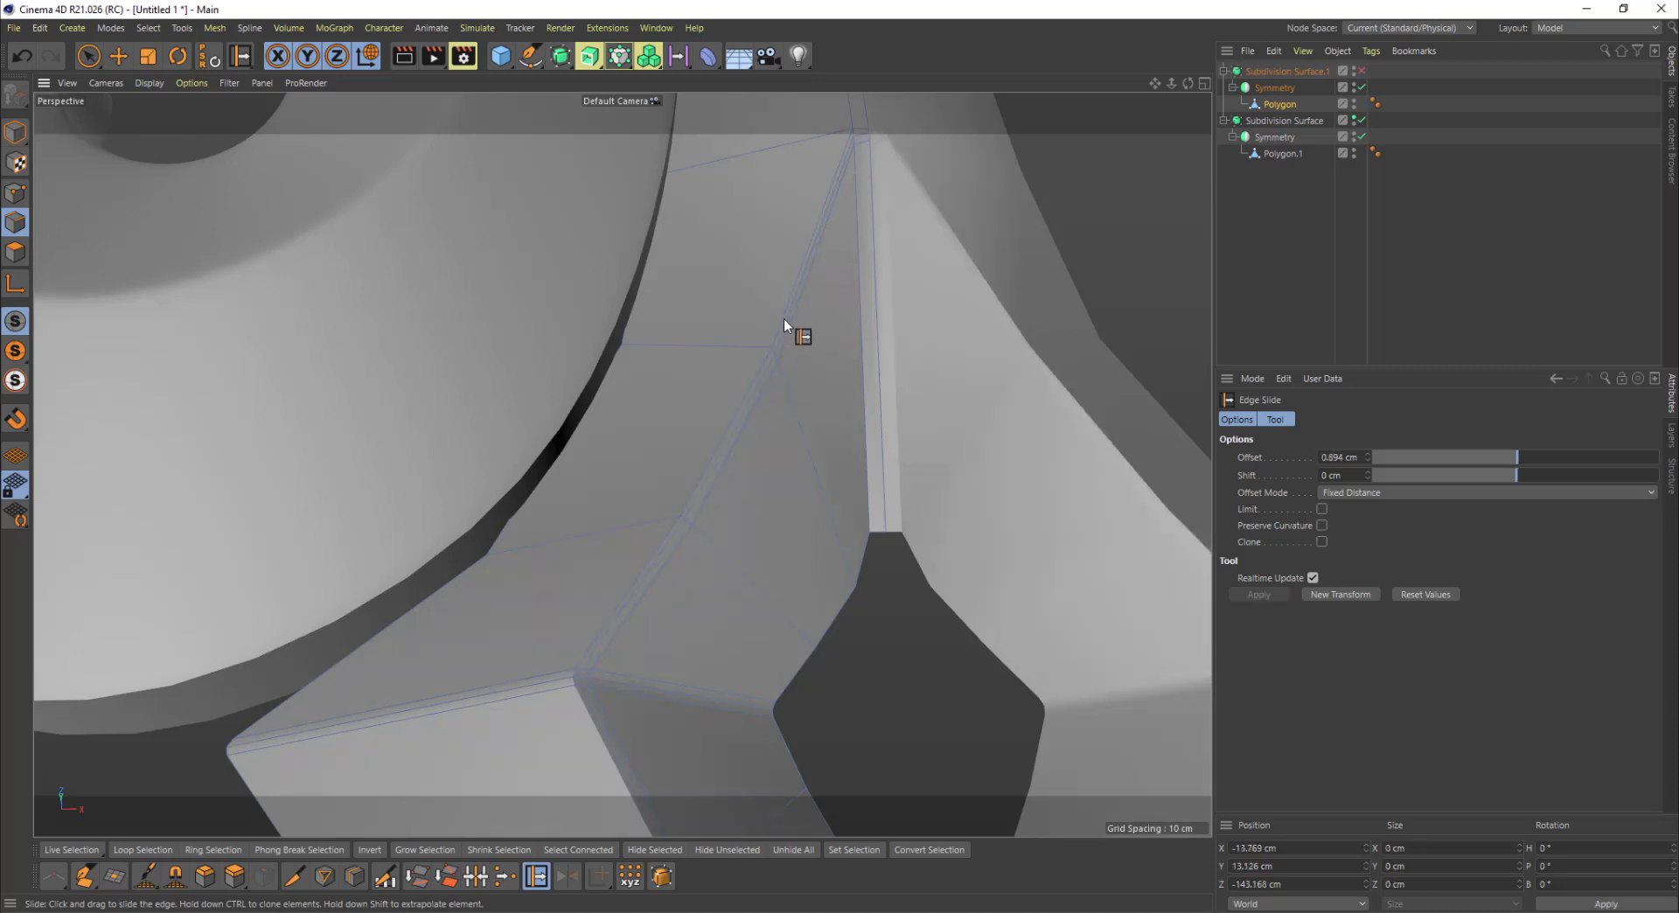
left_click_drag(784, 318, 784, 320)
right_click_drag(820, 352, 715, 407, "alt")
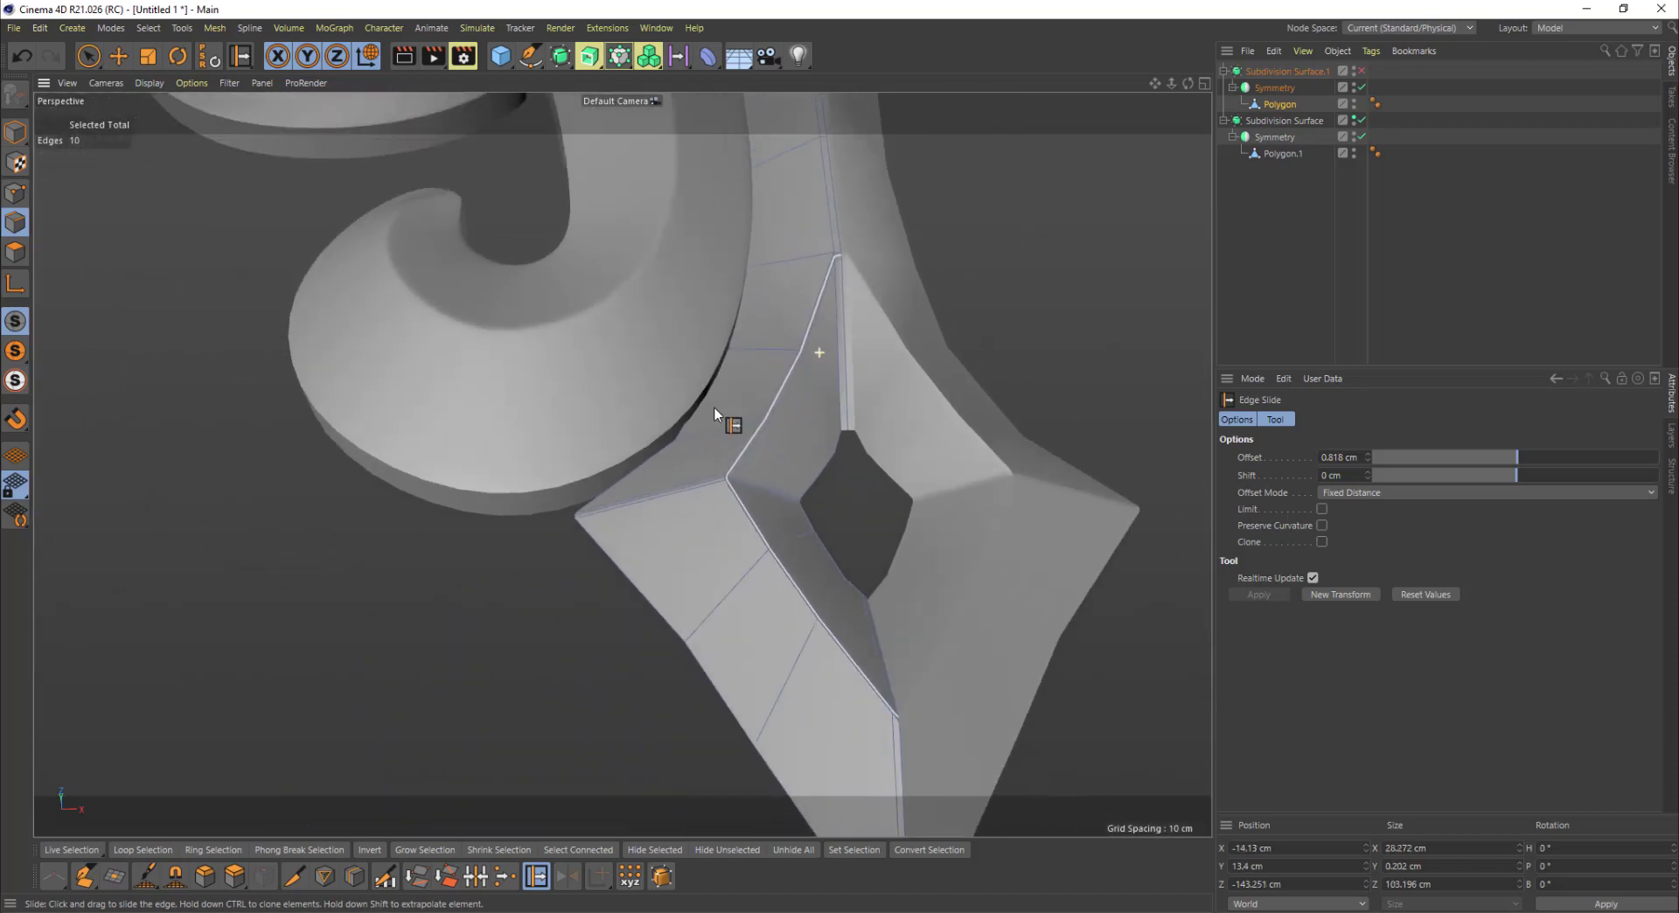
Step: Turn the centre leaf's subdivision smoothing back on and inspect the ridge around the diamond hole from several angles
left_click(15, 131)
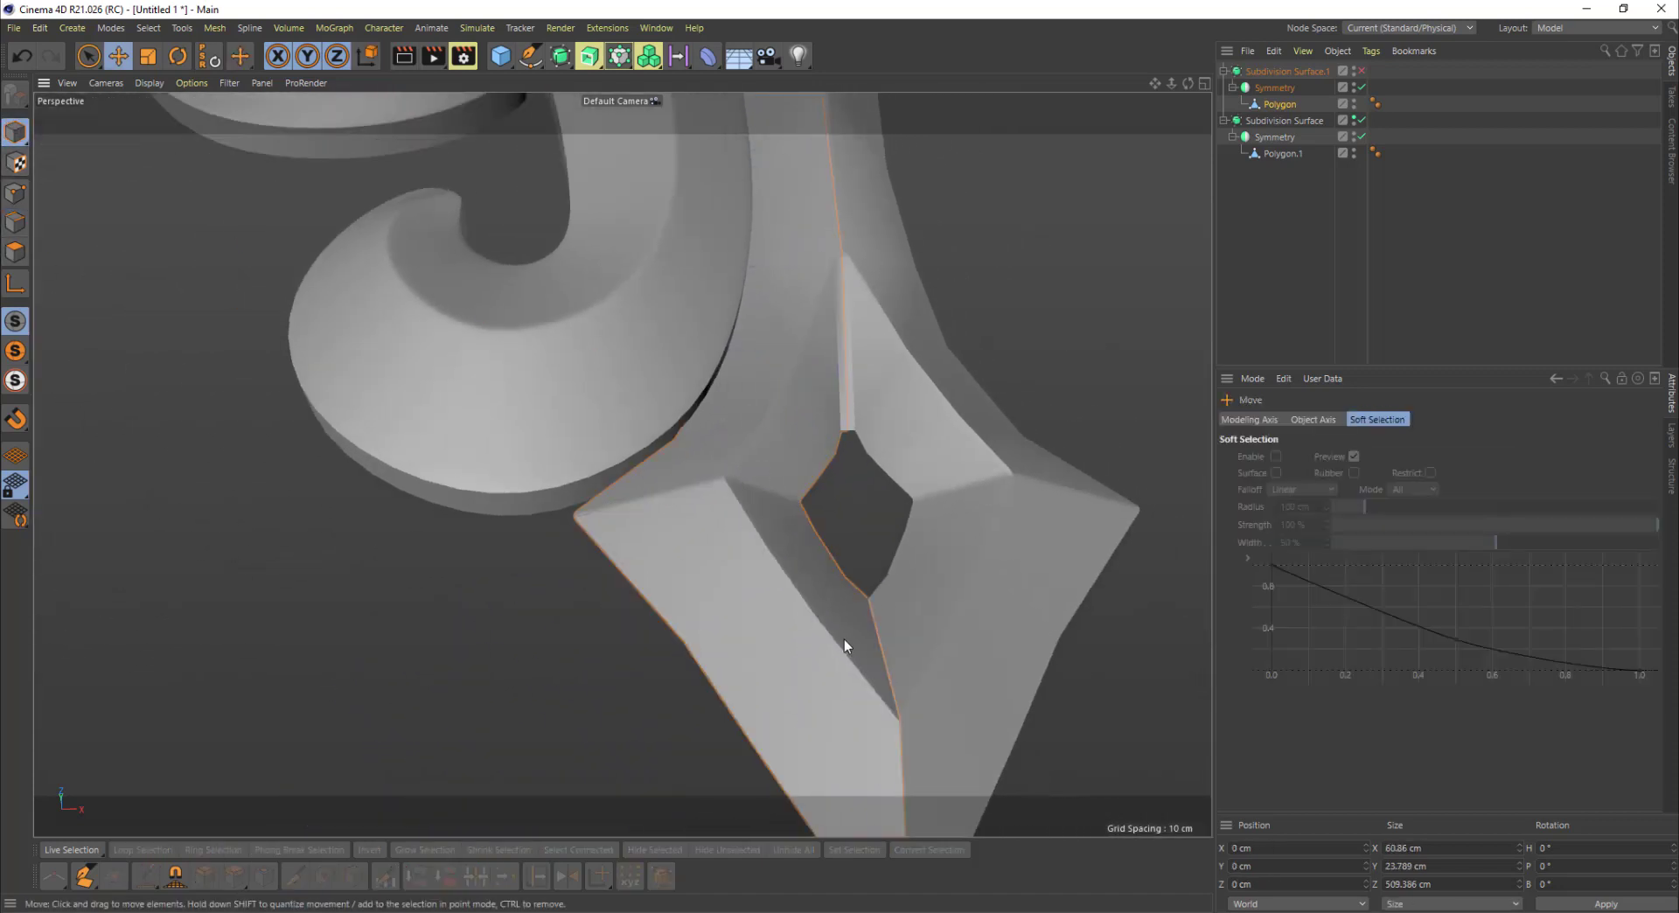
scroll(844, 645, "down", 3)
left_click(1362, 71)
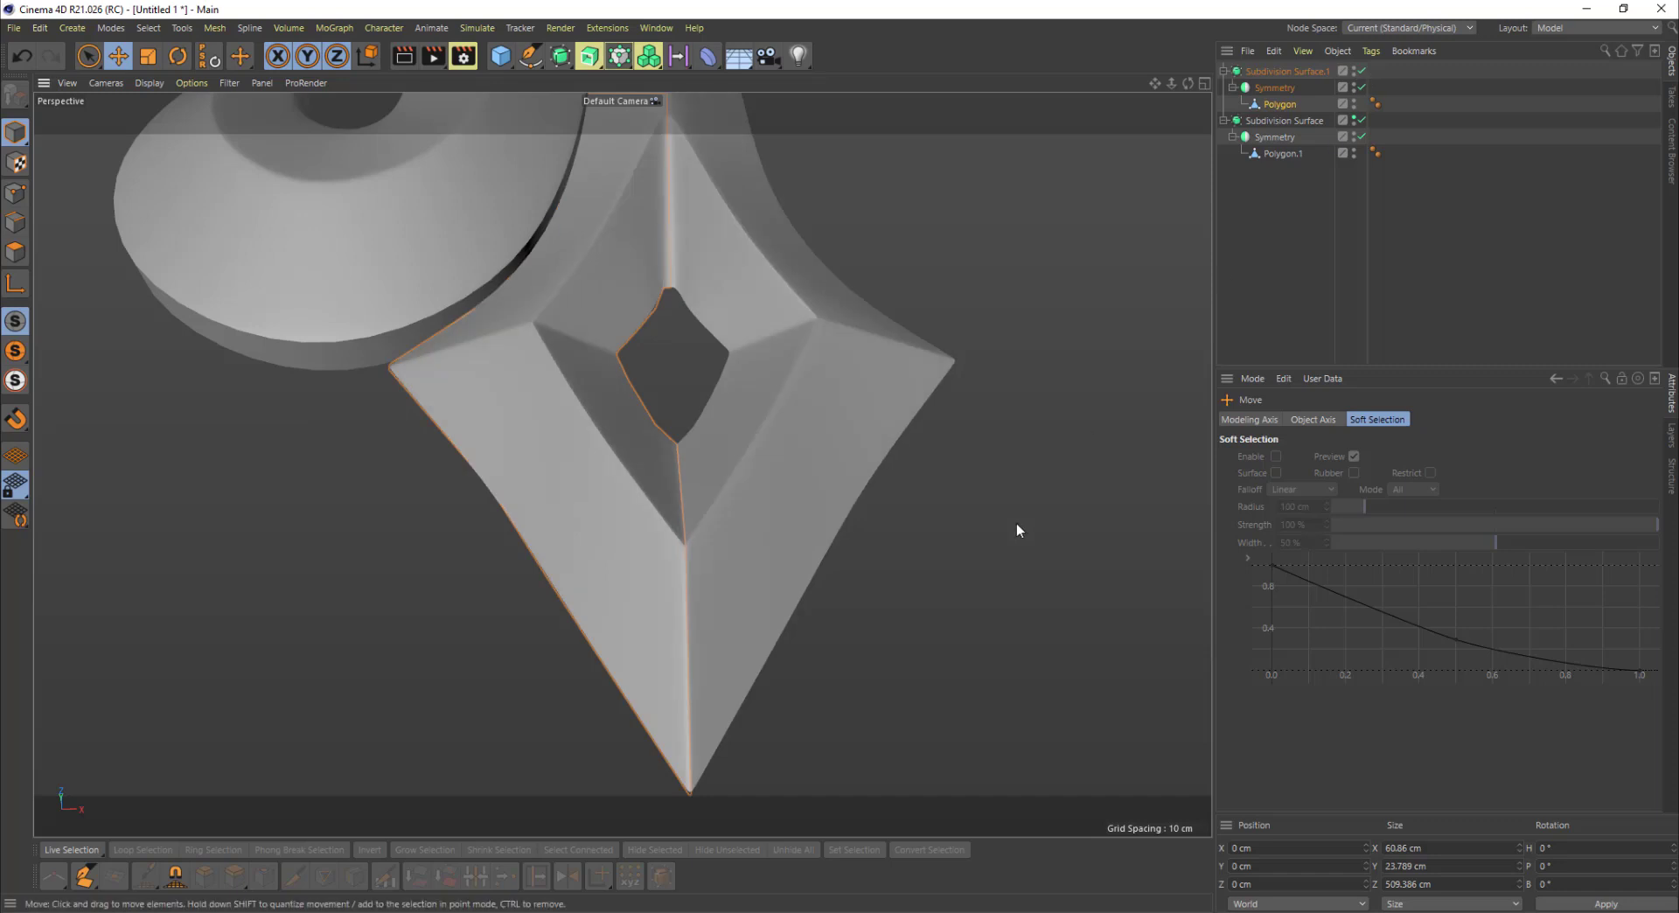
left_click(1017, 525)
left_click_drag(604, 566, 688, 538, "alt")
right_click_drag(685, 535, 600, 567, "alt")
left_click_drag(623, 464, 653, 541, "alt")
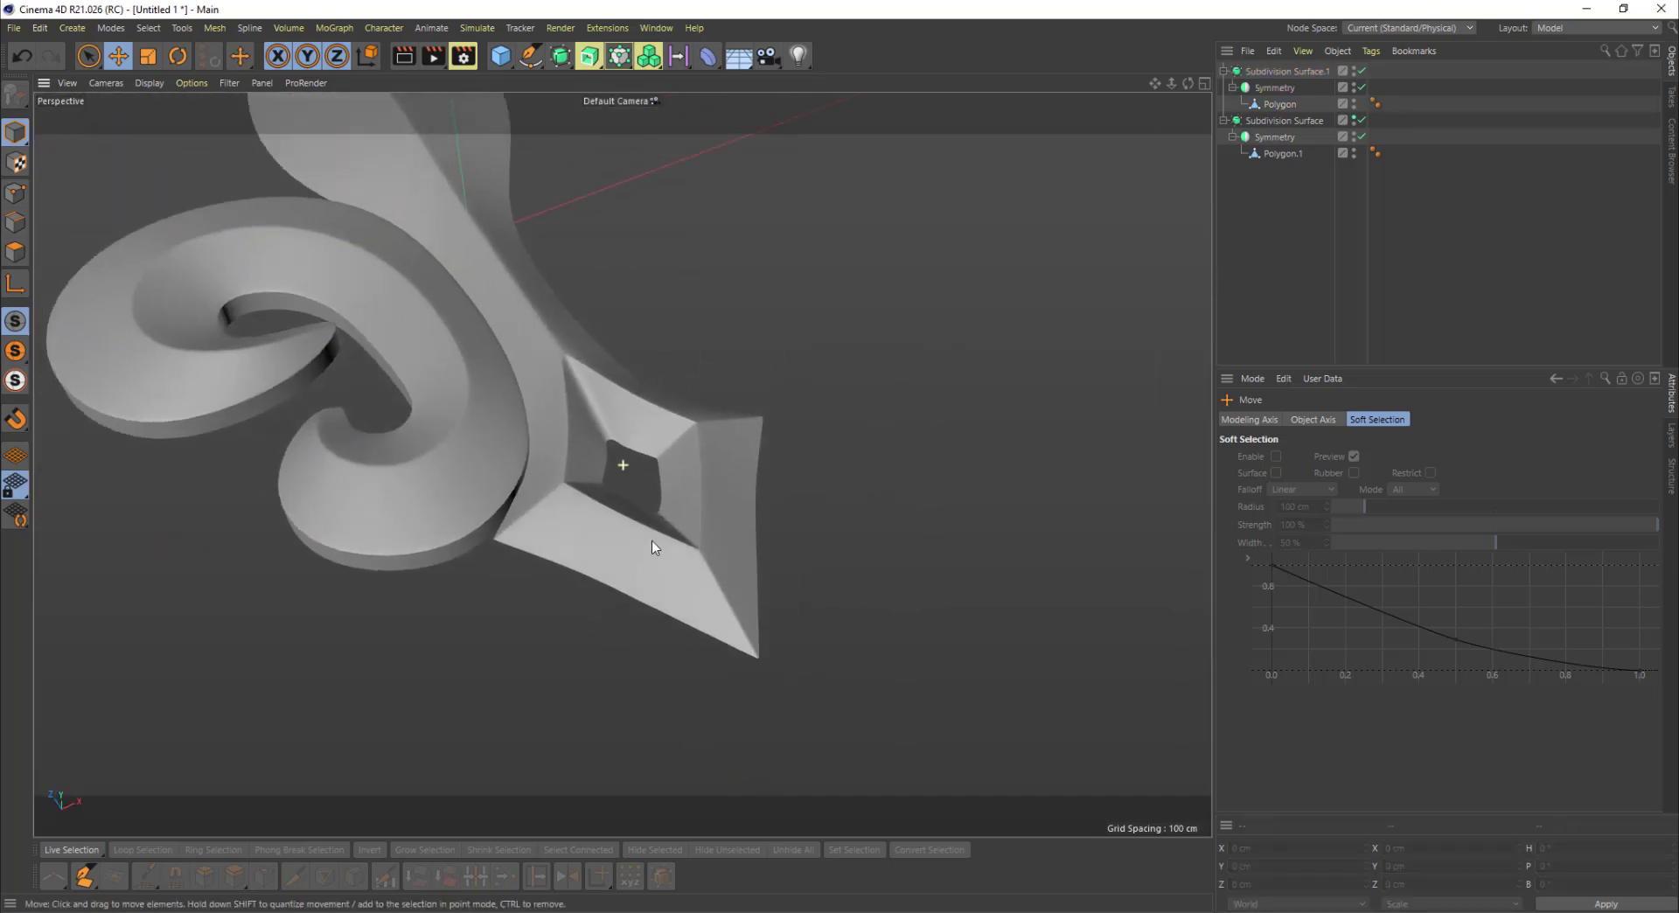
middle_click_drag(652, 541, 674, 592, "alt")
left_click_drag(674, 593, 675, 679, "alt")
right_click_drag(677, 635, 768, 619, "alt")
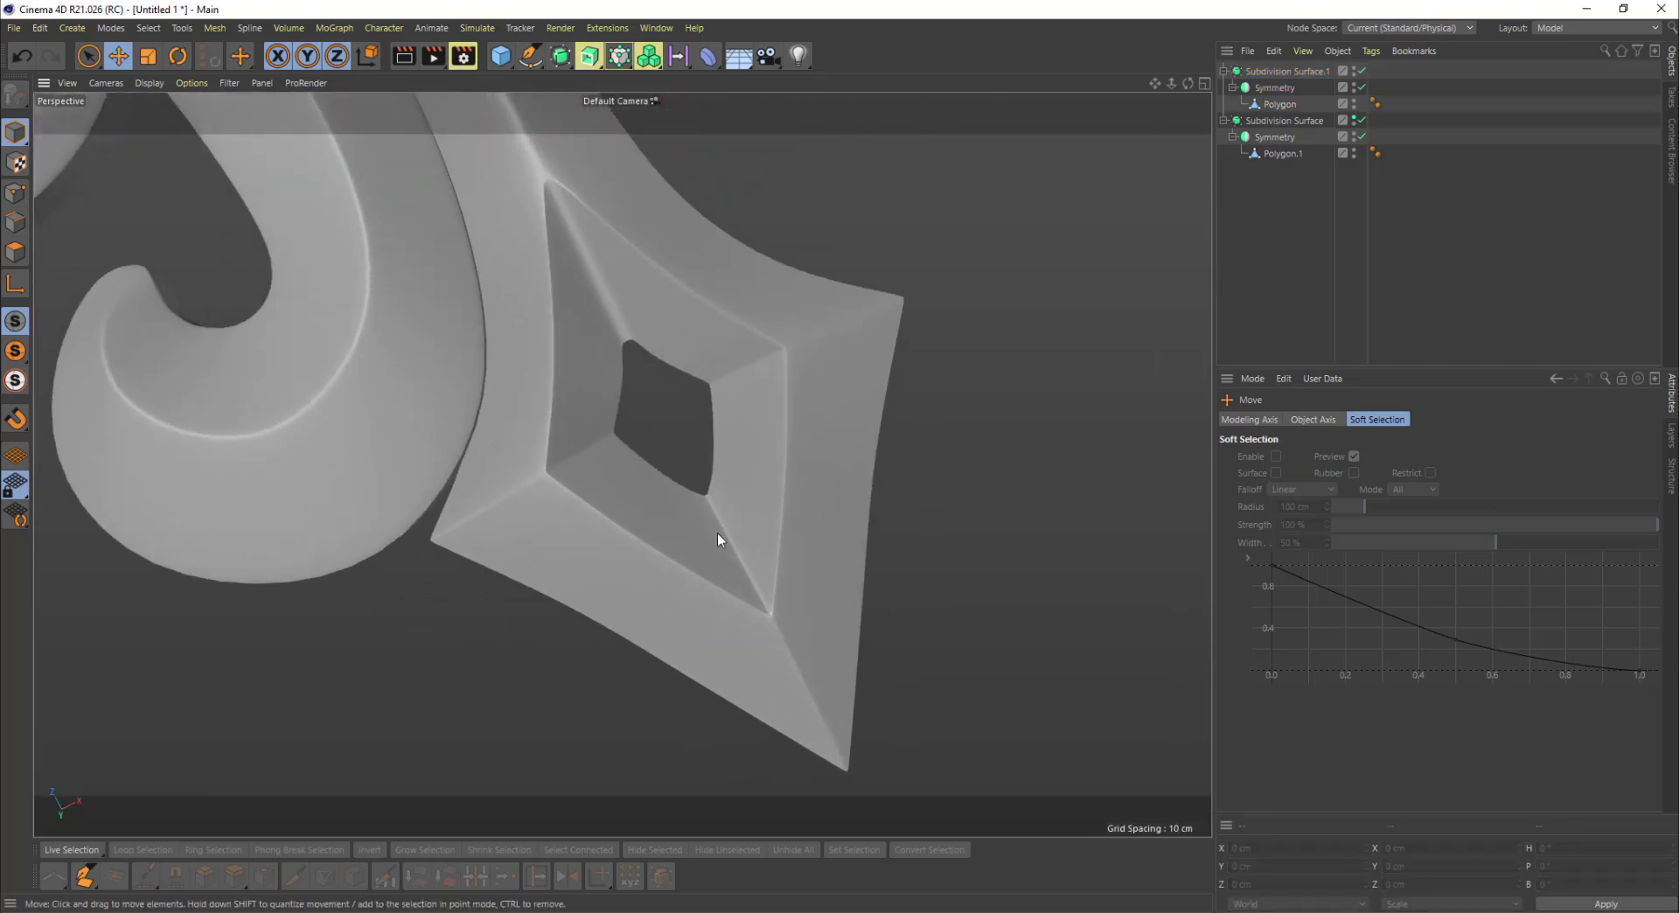
Step: Turn off the leaf's subdivision smoothing and select the inner support loop along the diamond ridge in edge mode
left_click(15, 222)
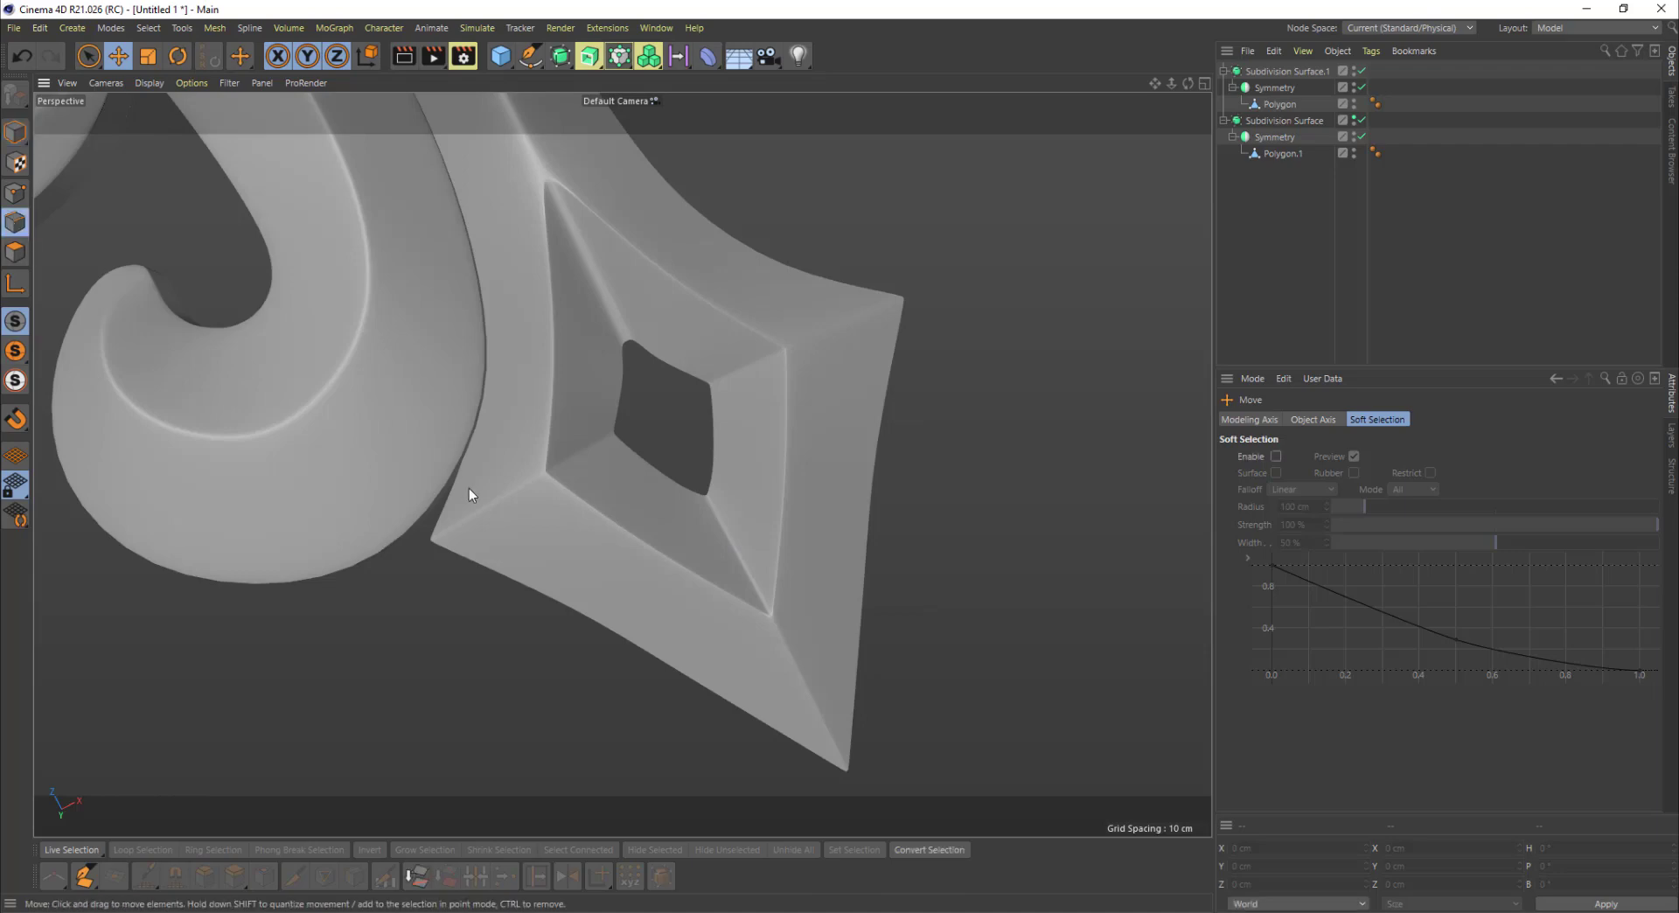
left_click(1276, 103)
left_click(1271, 87)
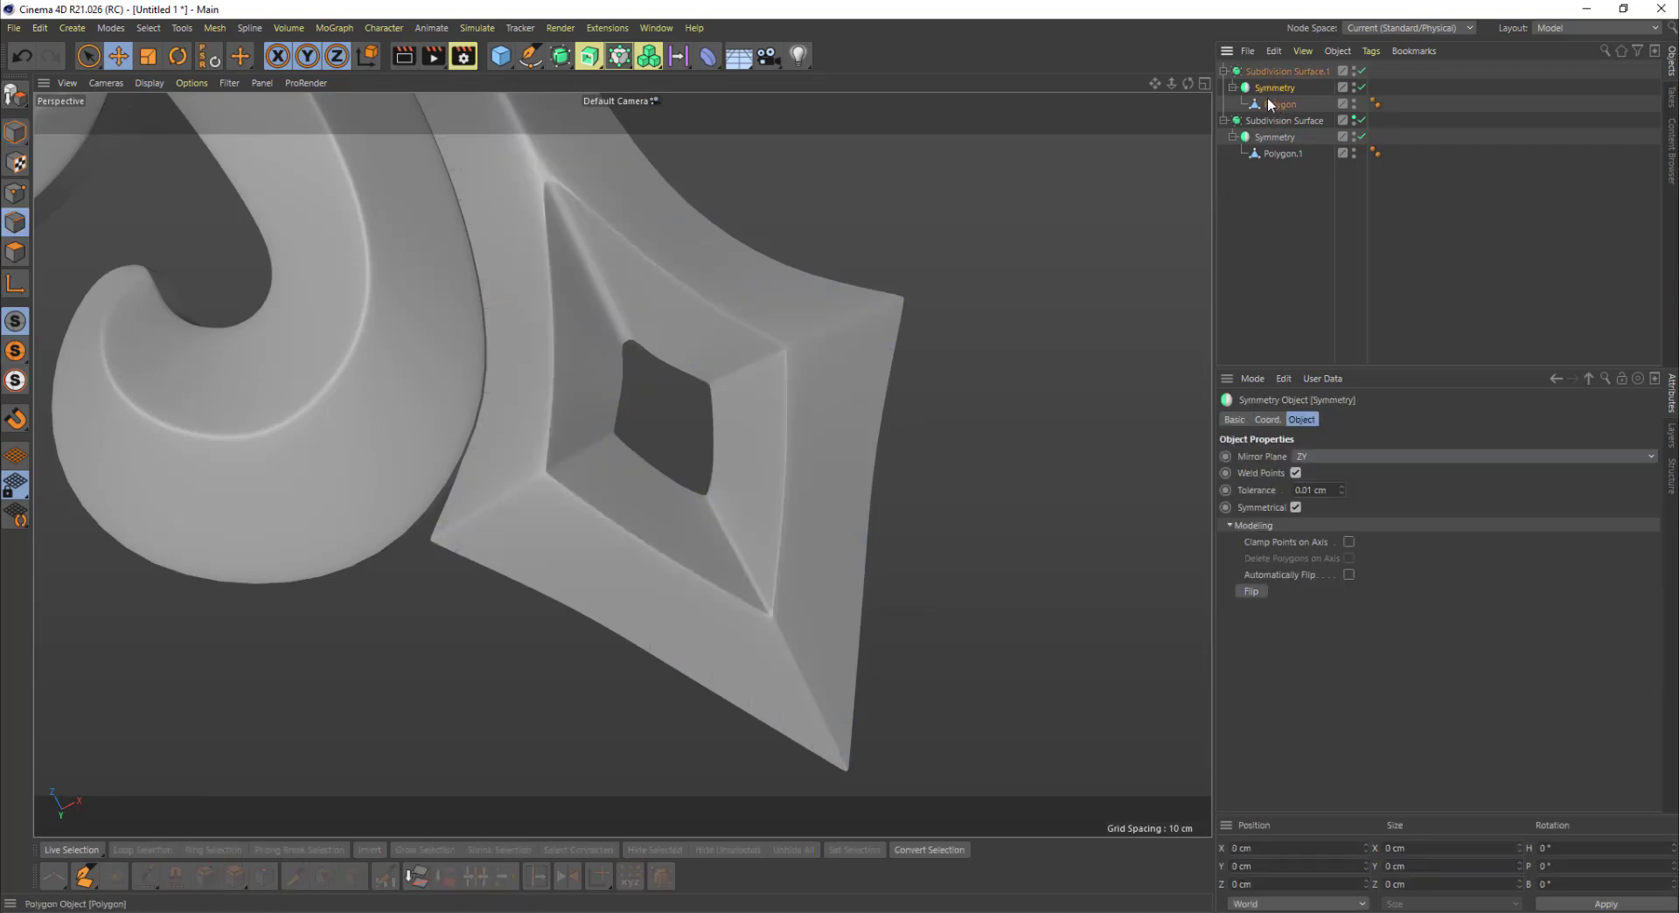
left_click(1269, 103)
right_click_drag(577, 473, 687, 457, "alt")
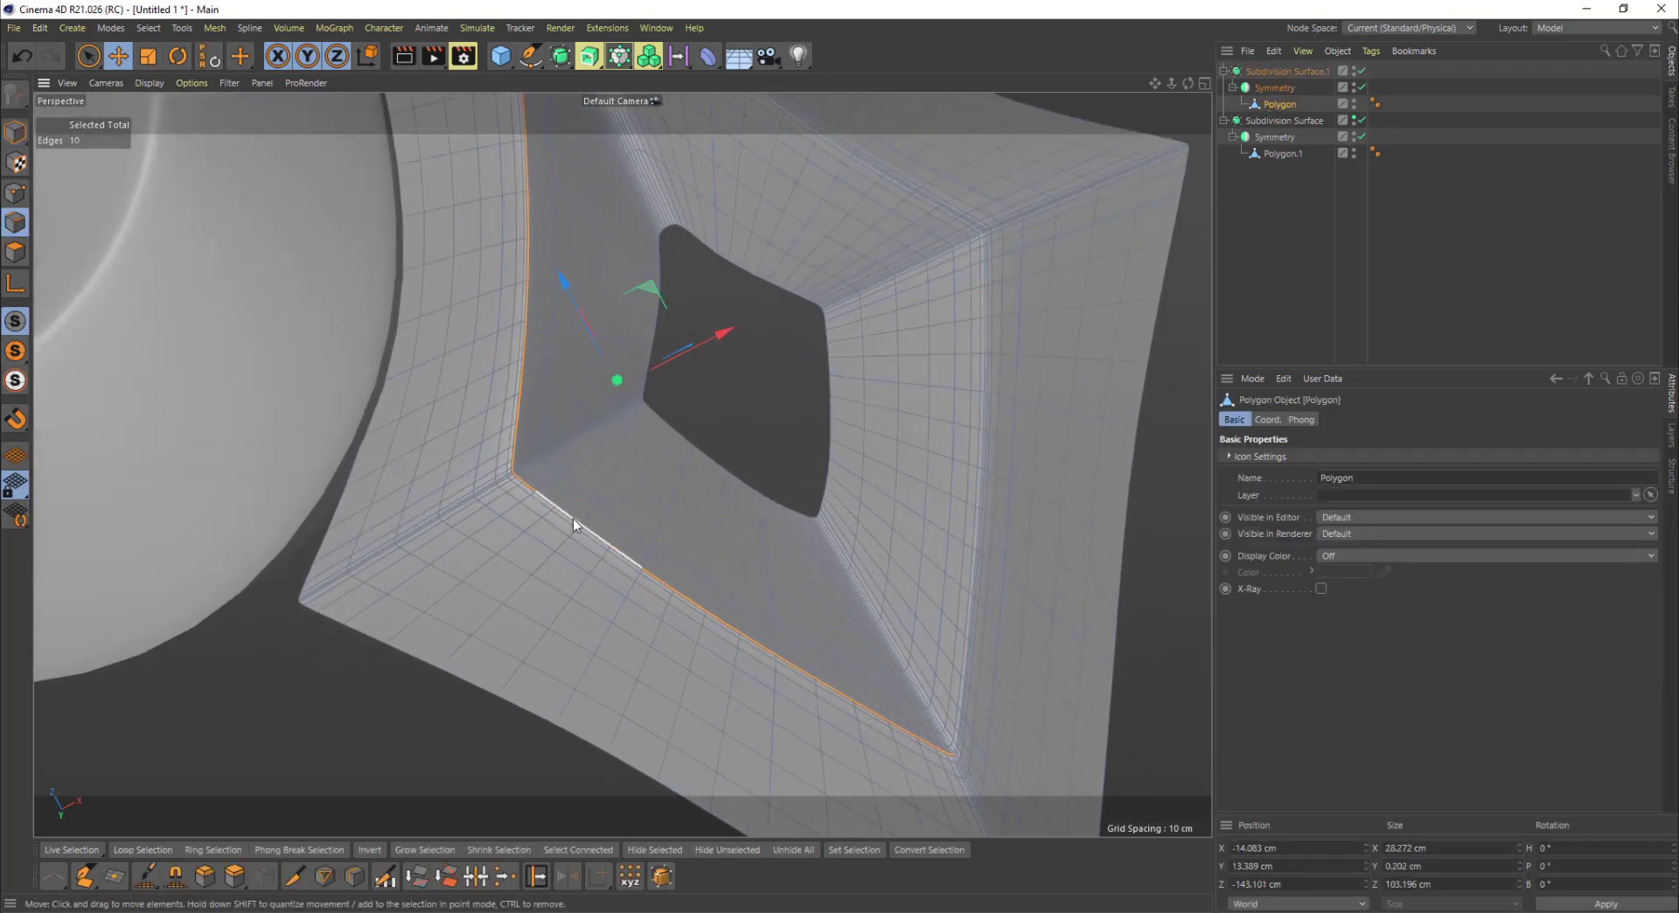
middle_click_drag(560, 433, 564, 726, "alt")
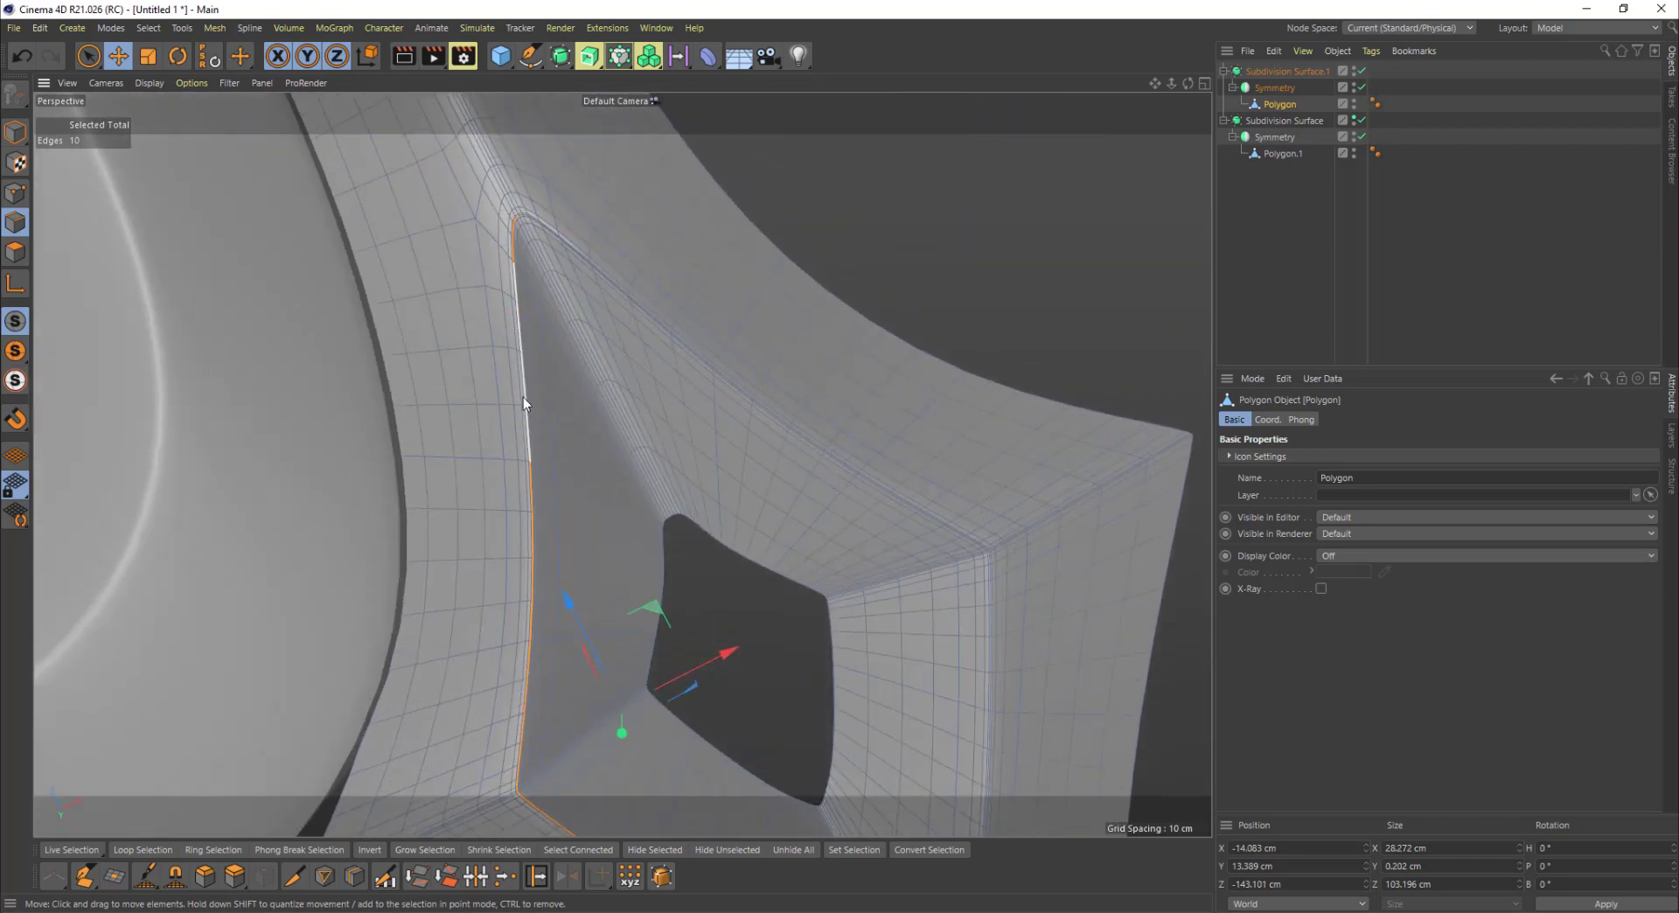
left_click_drag(513, 341, 516, 344)
left_click(1362, 71)
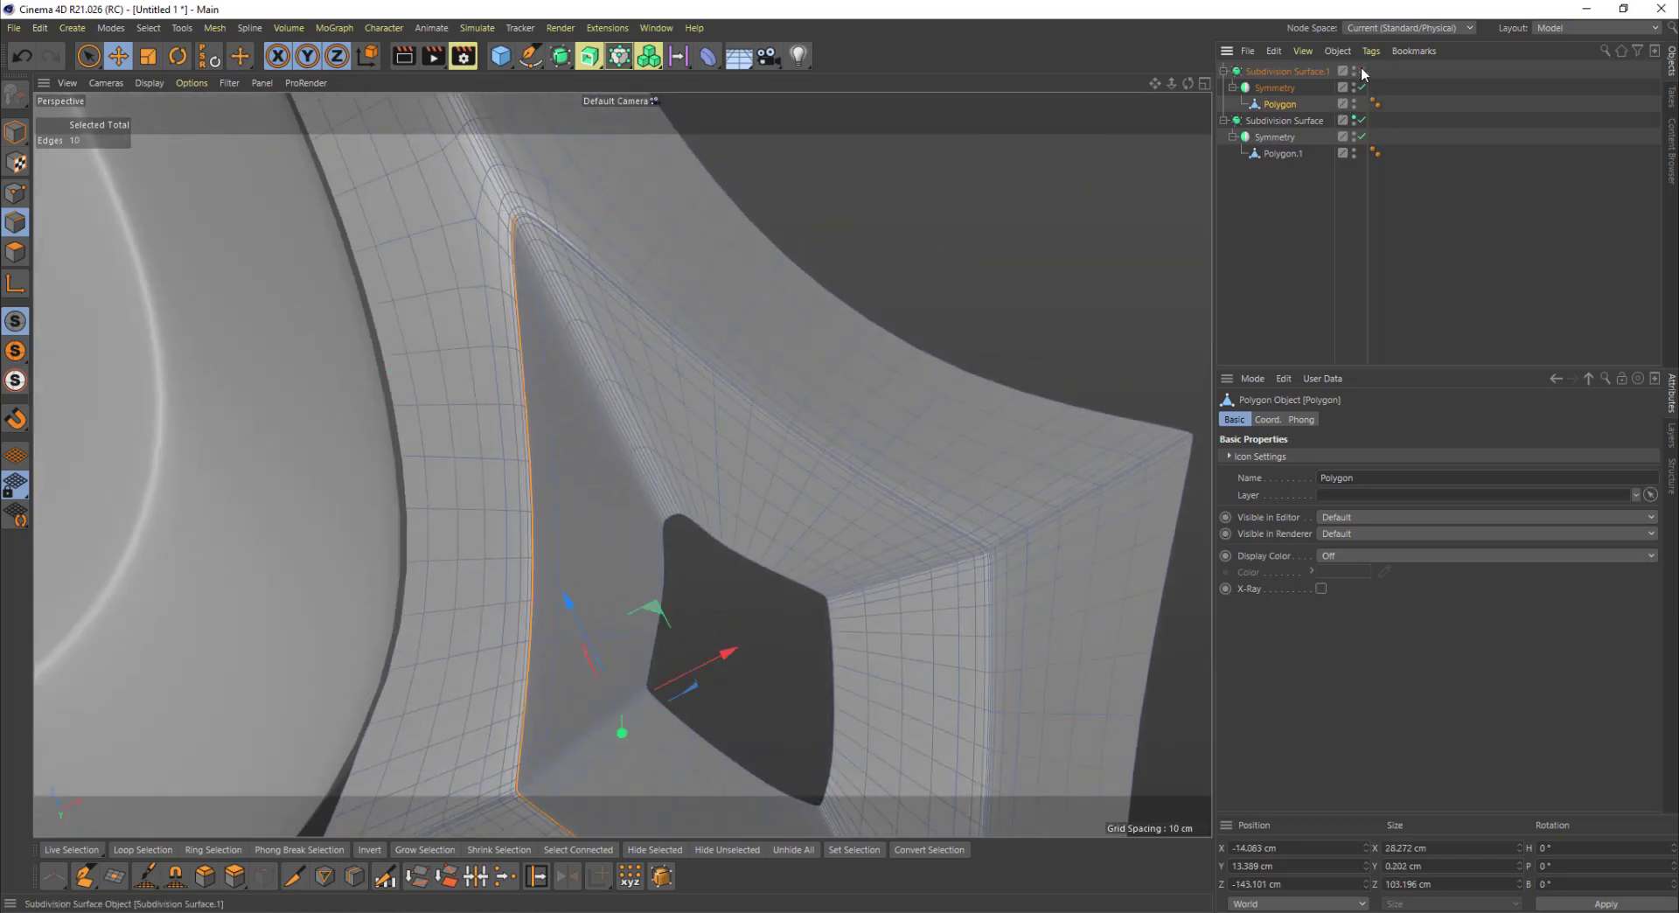
left_click(517, 312)
double_click(522, 313)
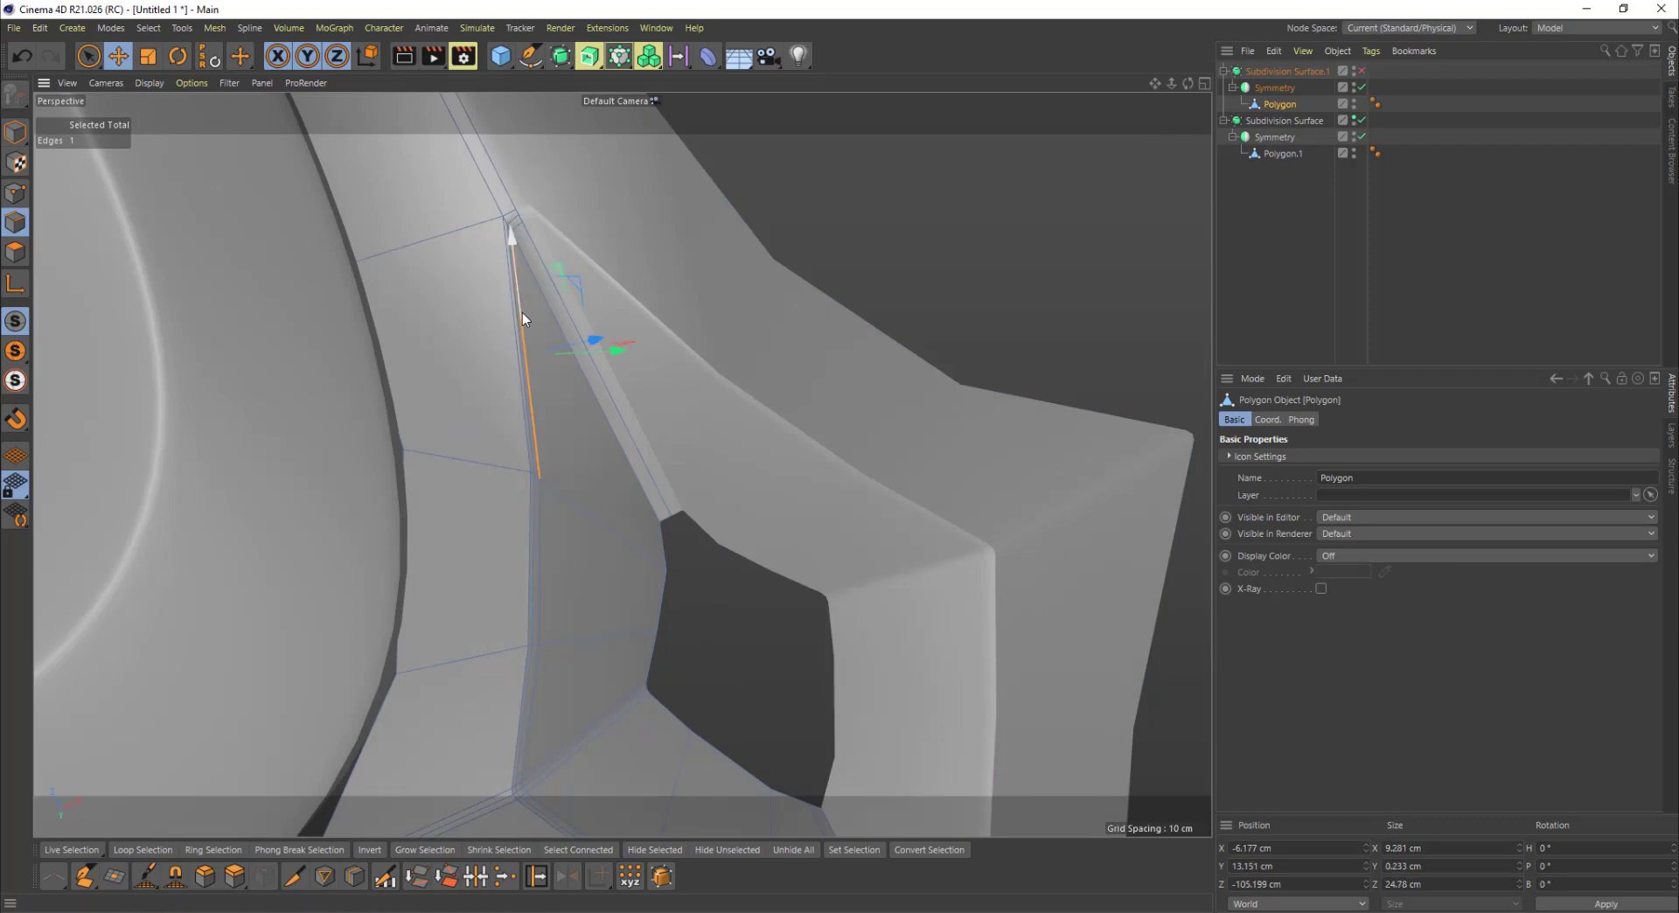
left_click_drag(582, 486, 559, 561, "alt")
right_click_drag(523, 617, 541, 587, "alt")
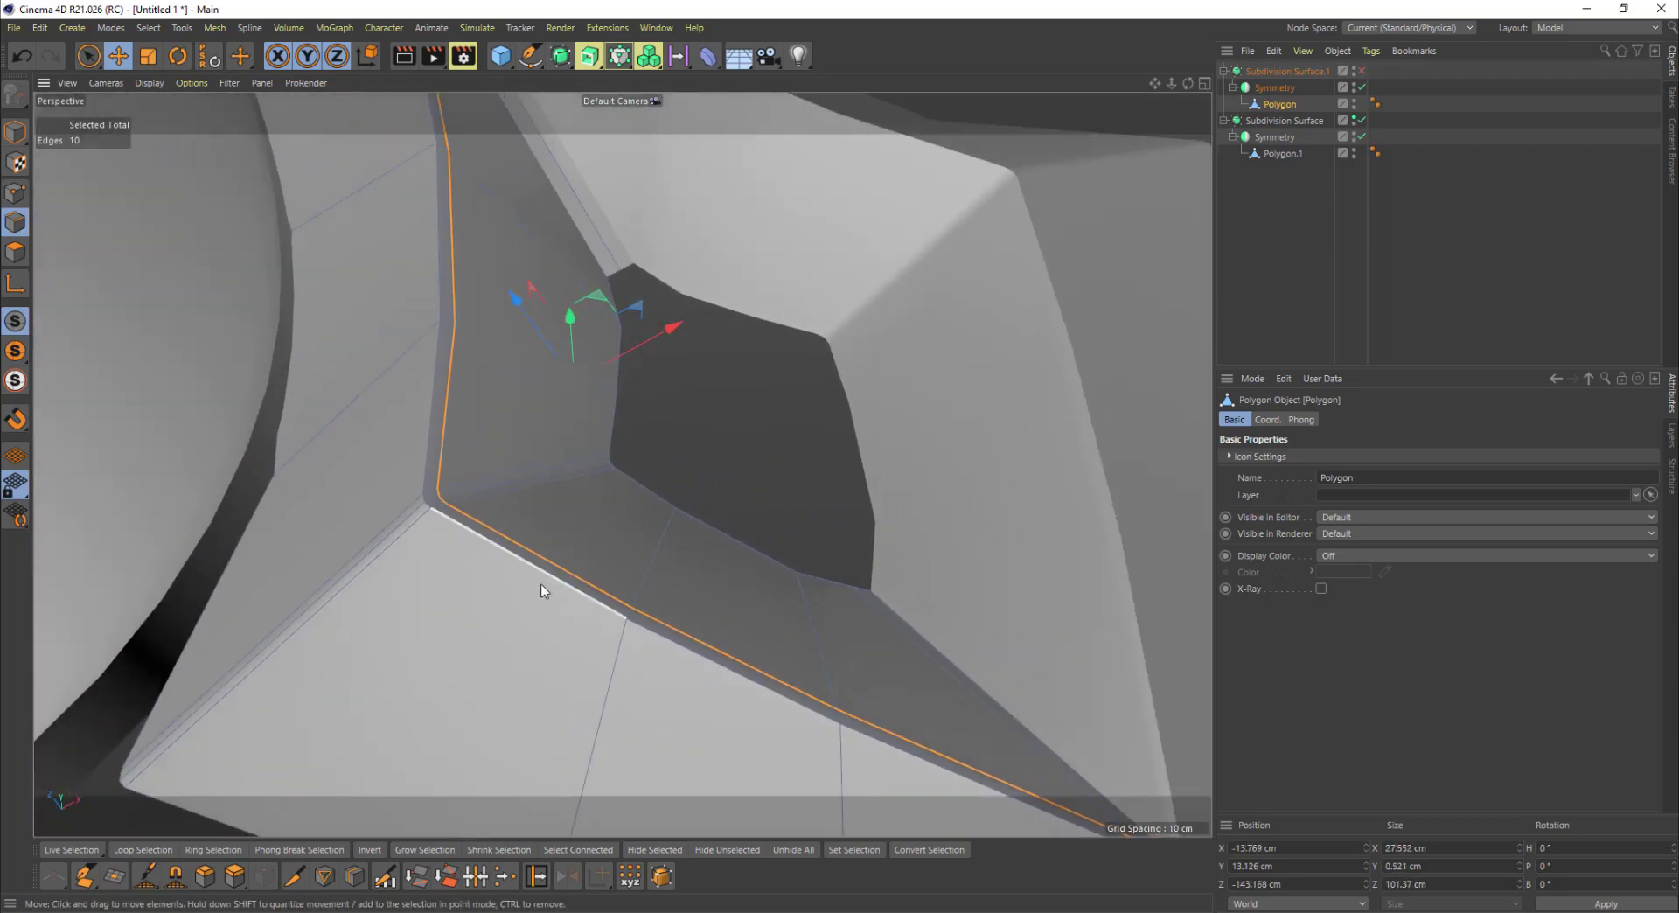
Step: Adjust the spacing of the support loops along the diamond ridge with Edge Slide, using offsets of about 1.173 cm and 0.428 cm
left_click_drag(542, 588, 475, 516, "alt")
left_click_drag(609, 385, 577, 567, "alt")
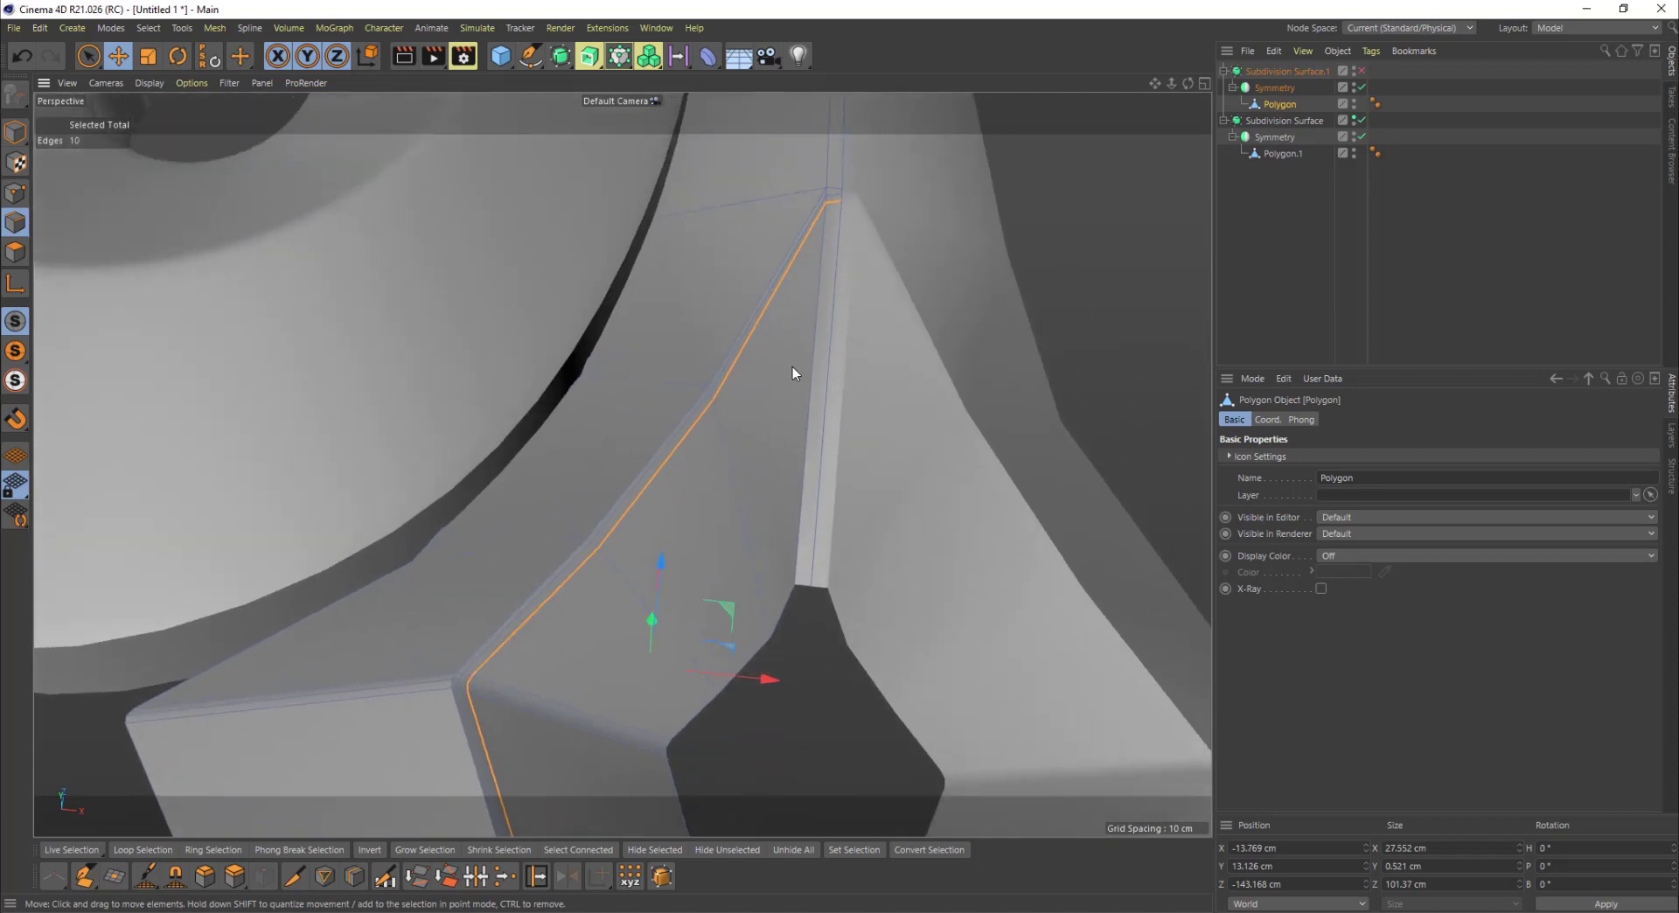
left_click_drag(789, 265, 802, 354, "alt")
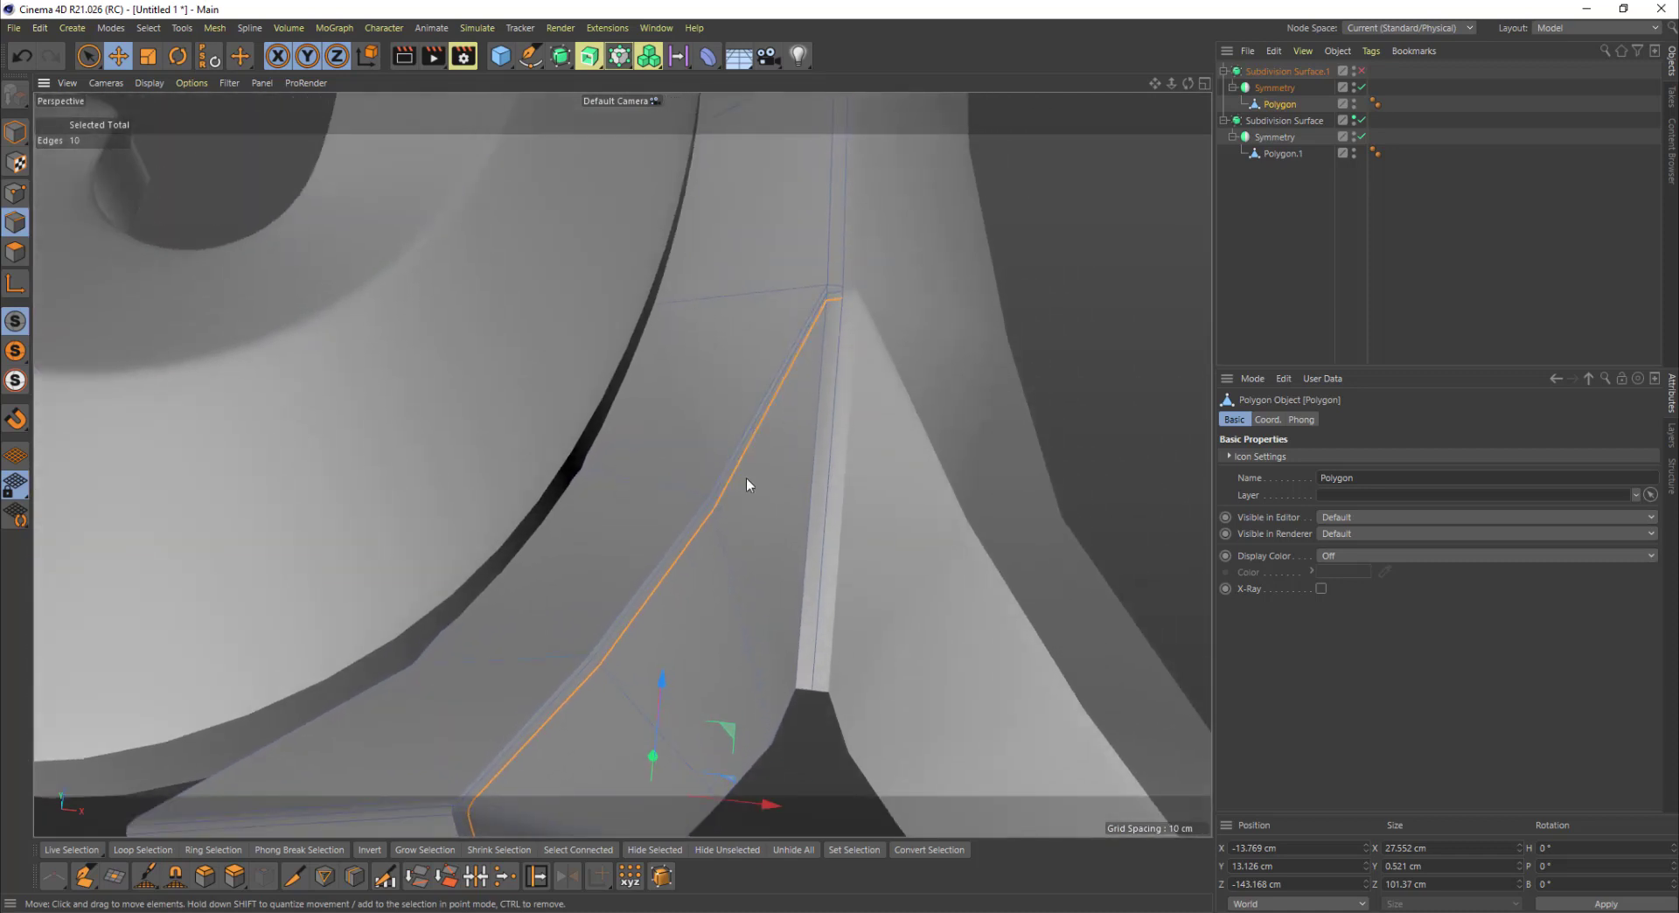
key("m")
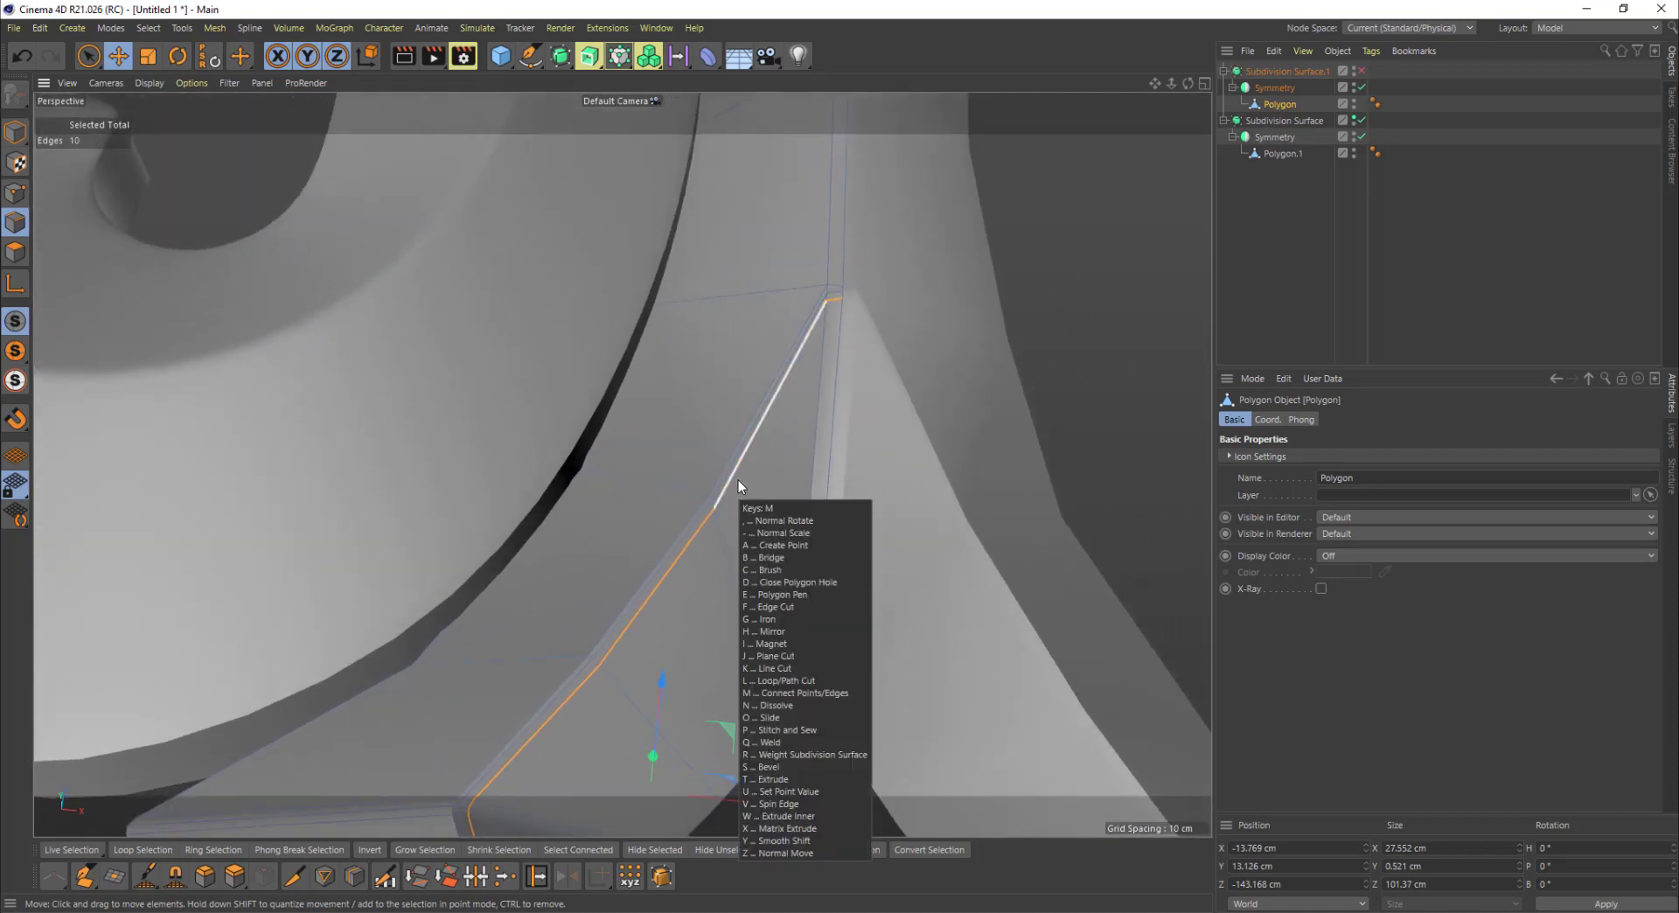
key("o")
mouse_move(738, 479)
left_mouse_down()
mouse_move(728, 449)
mouse_move(741, 450)
left_mouse_up()
scroll(742, 454, "down", 1)
right_click_drag(743, 454, 708, 468, "alt")
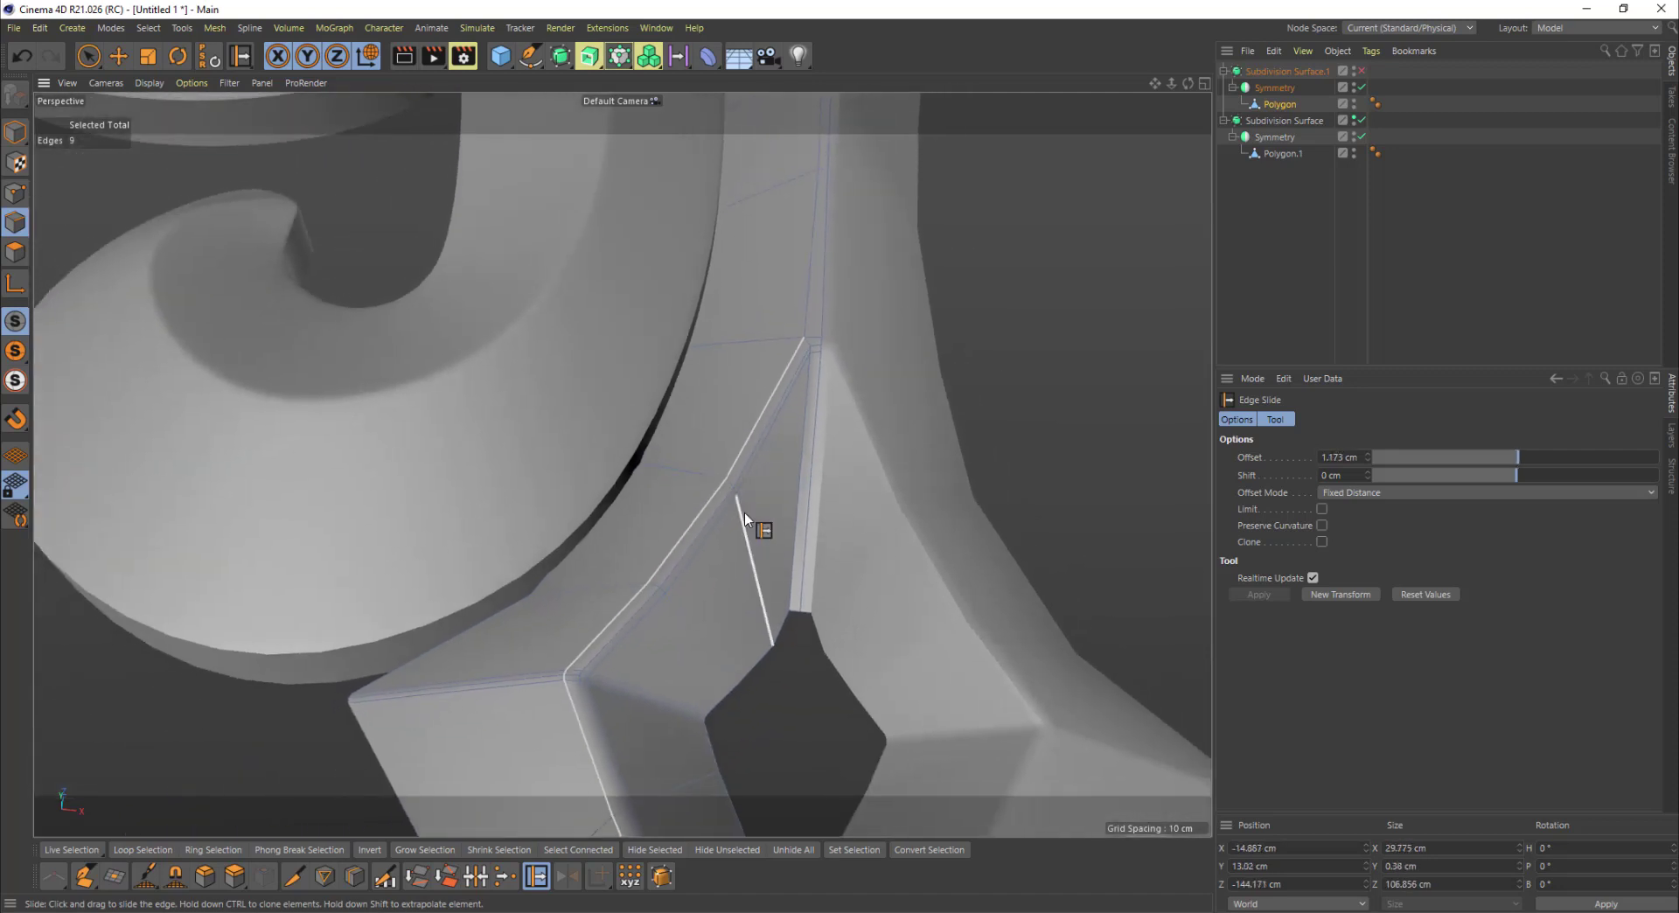
left_click_drag(740, 535, 696, 547, "alt")
double_click(701, 548)
right_click_drag(697, 549, 658, 574, "alt")
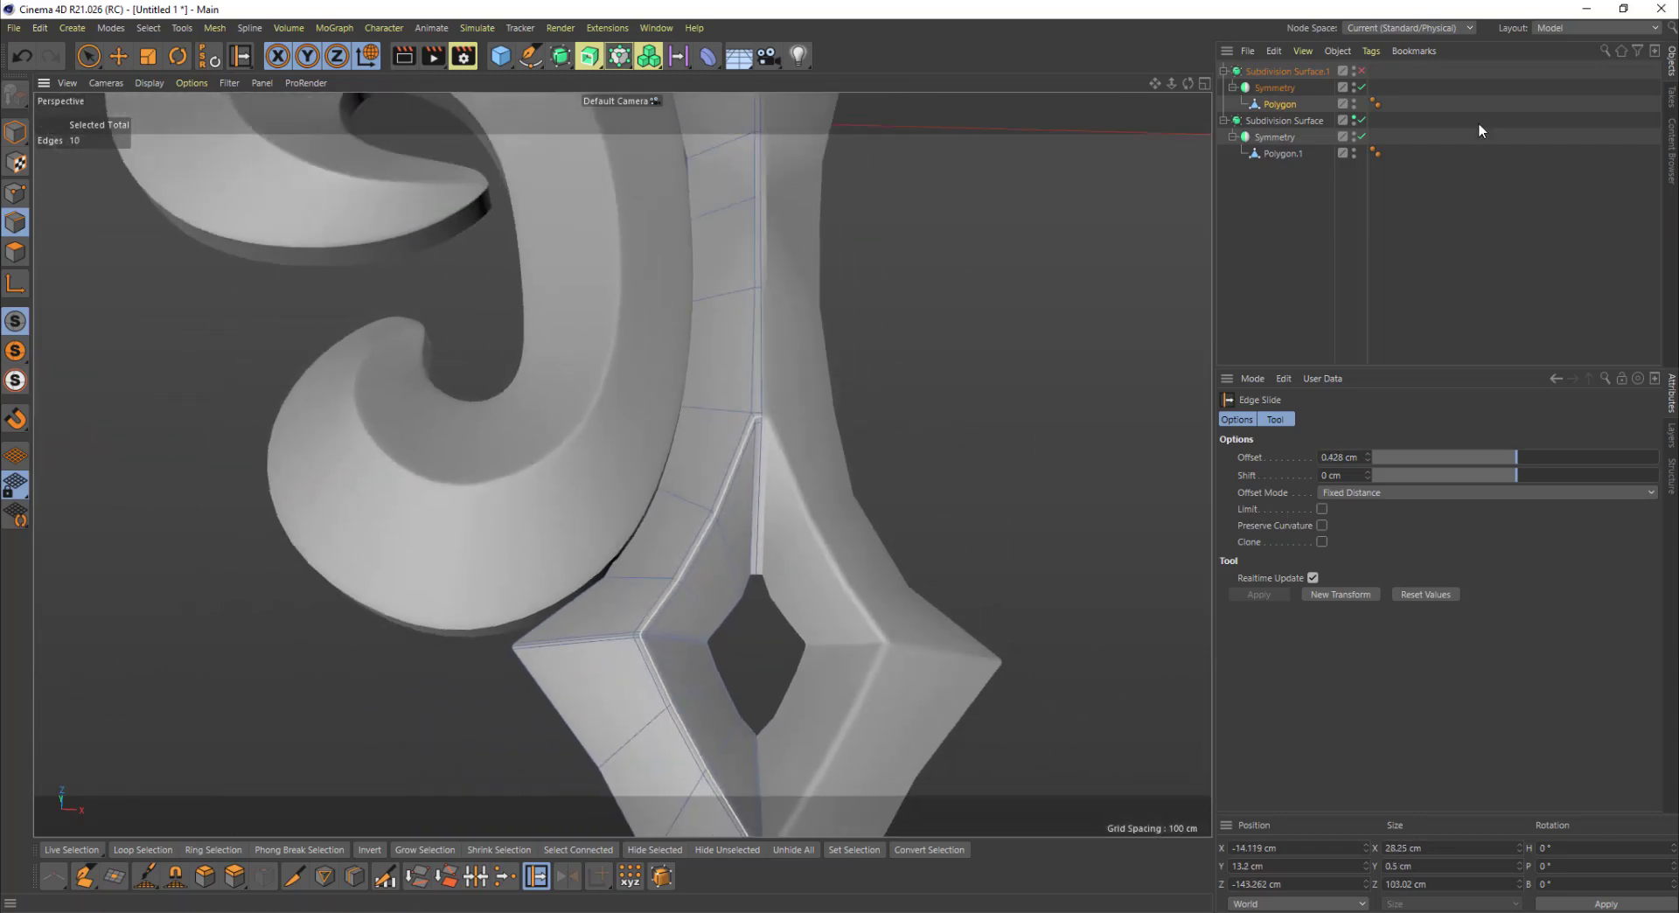
Step: Select the side scroll's mesh and examine the smoothed diamond ridge and hole up close
left_click(1303, 154)
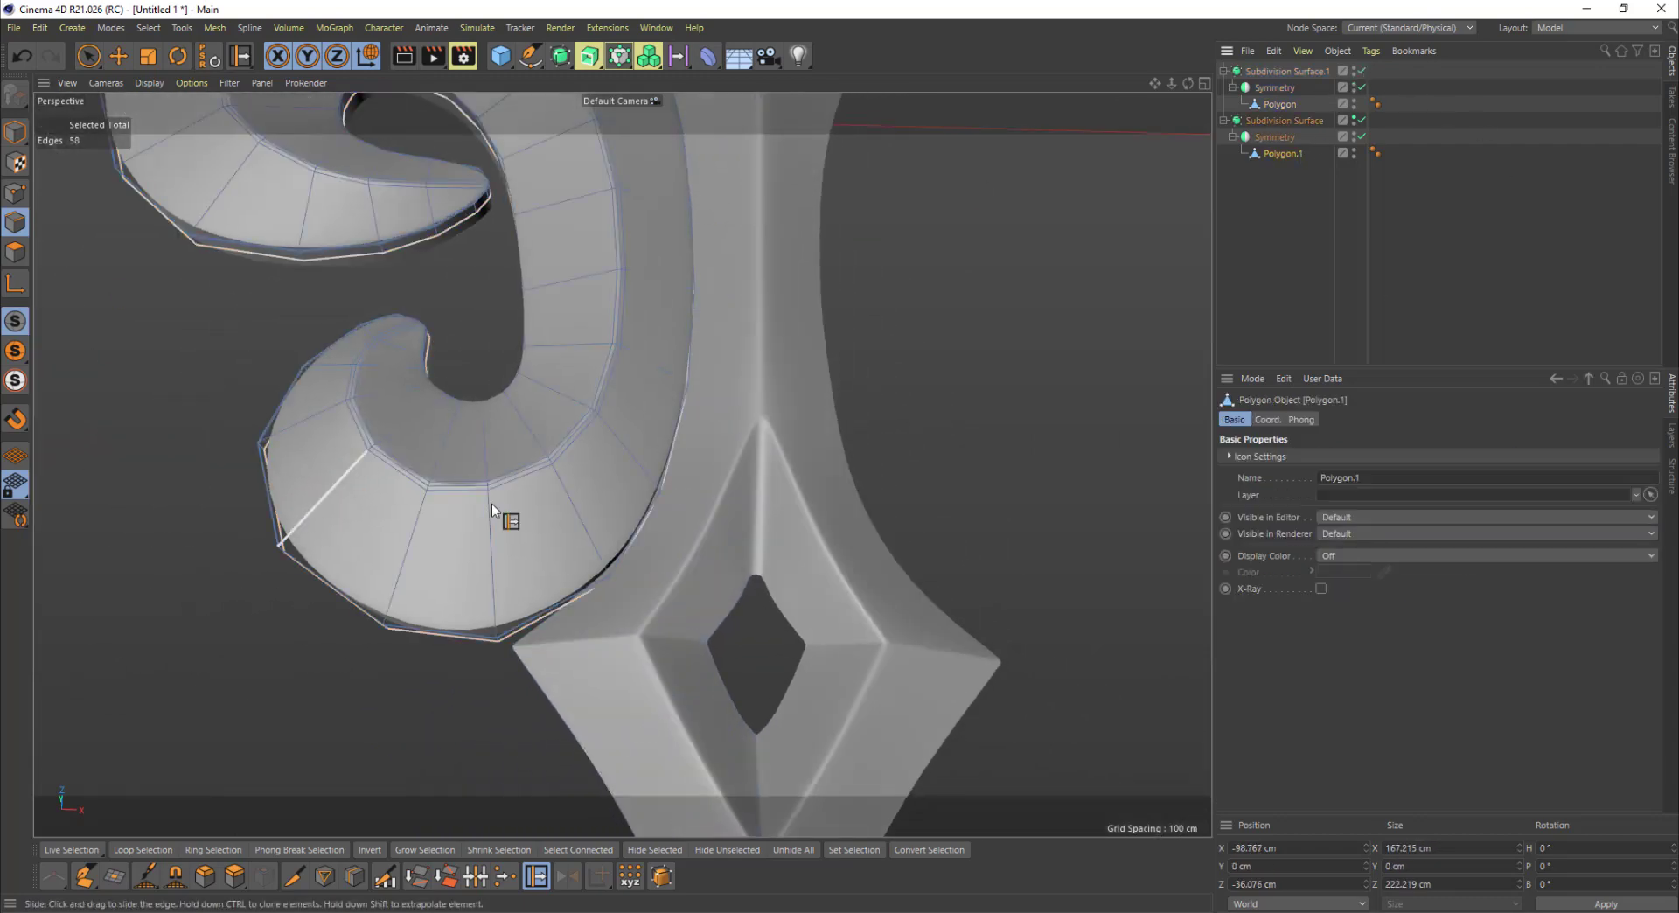
left_click_drag(536, 517, 699, 559, "alt")
right_click_drag(805, 507, 771, 450, "alt")
left_click_drag(773, 440, 654, 477, "alt")
right_click_drag(706, 450, 824, 456, "alt")
scroll(962, 407, "up", 5)
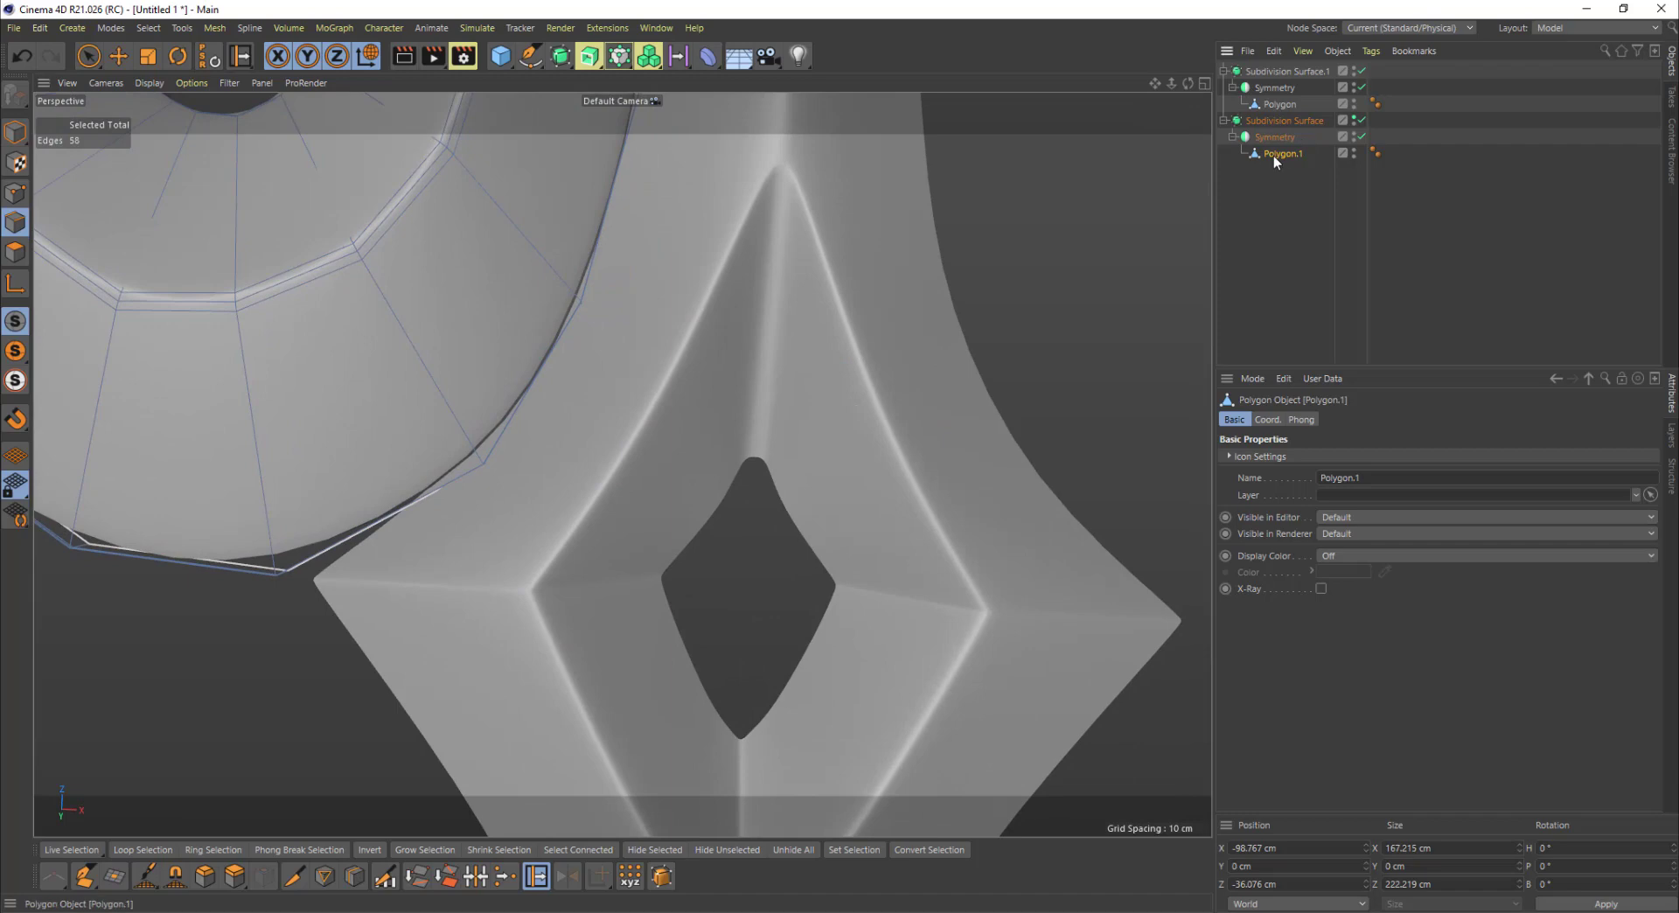
Step: Switch to point editing and select the centre leaf's polygon mesh
left_click(15, 192)
key("e")
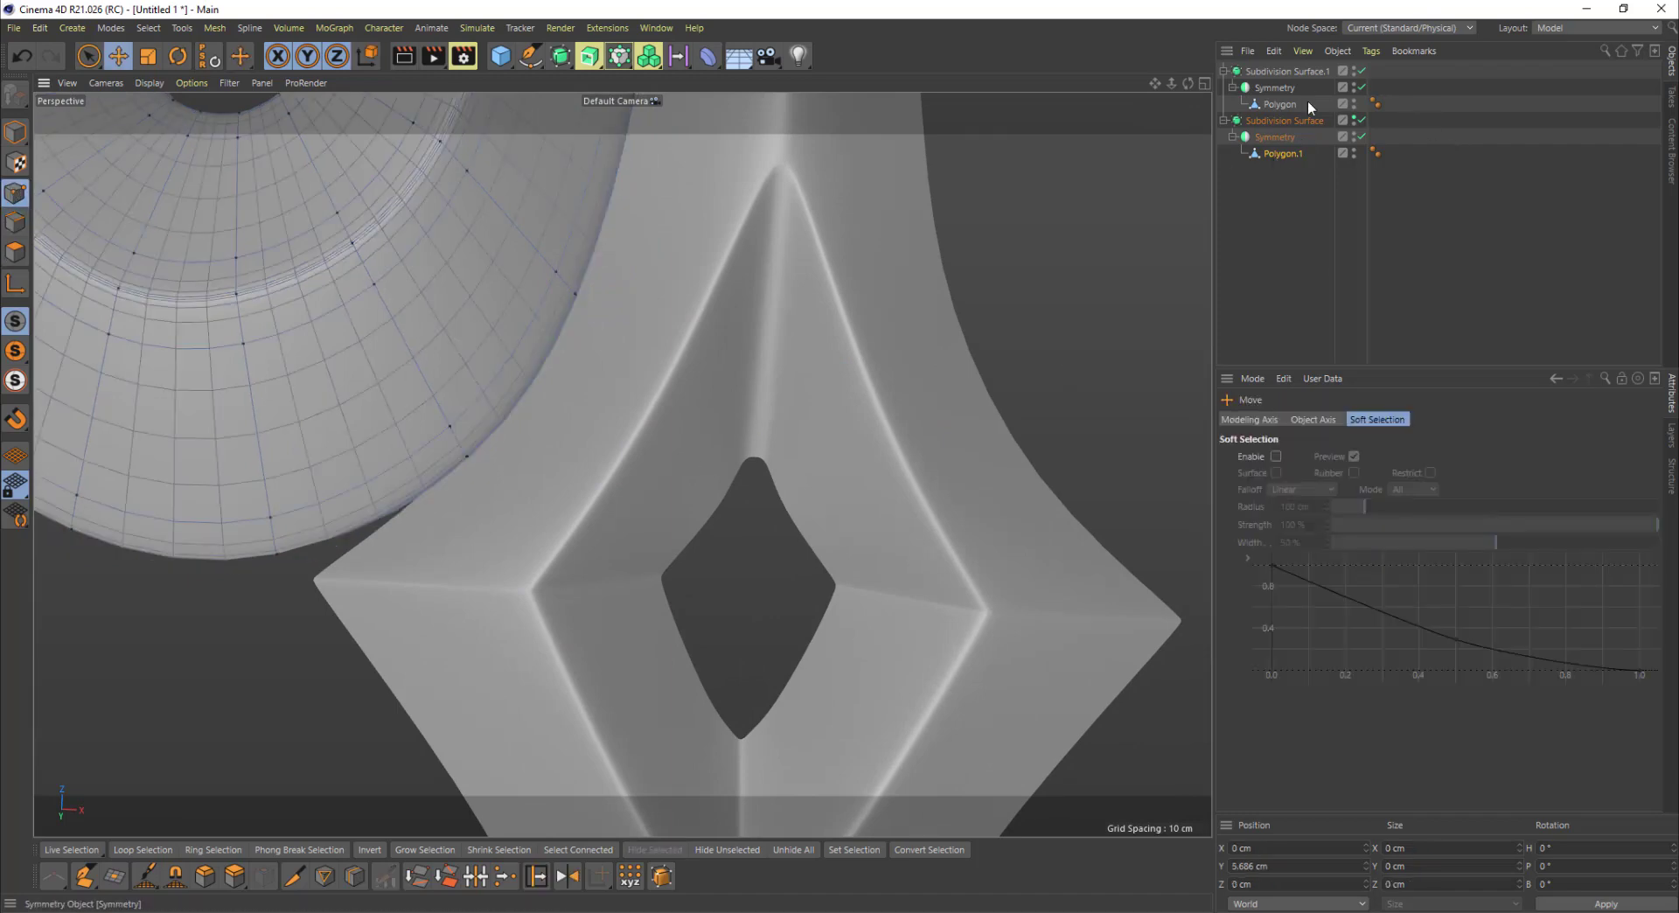
left_click(1286, 136)
left_click(1279, 154)
left_click(1274, 105)
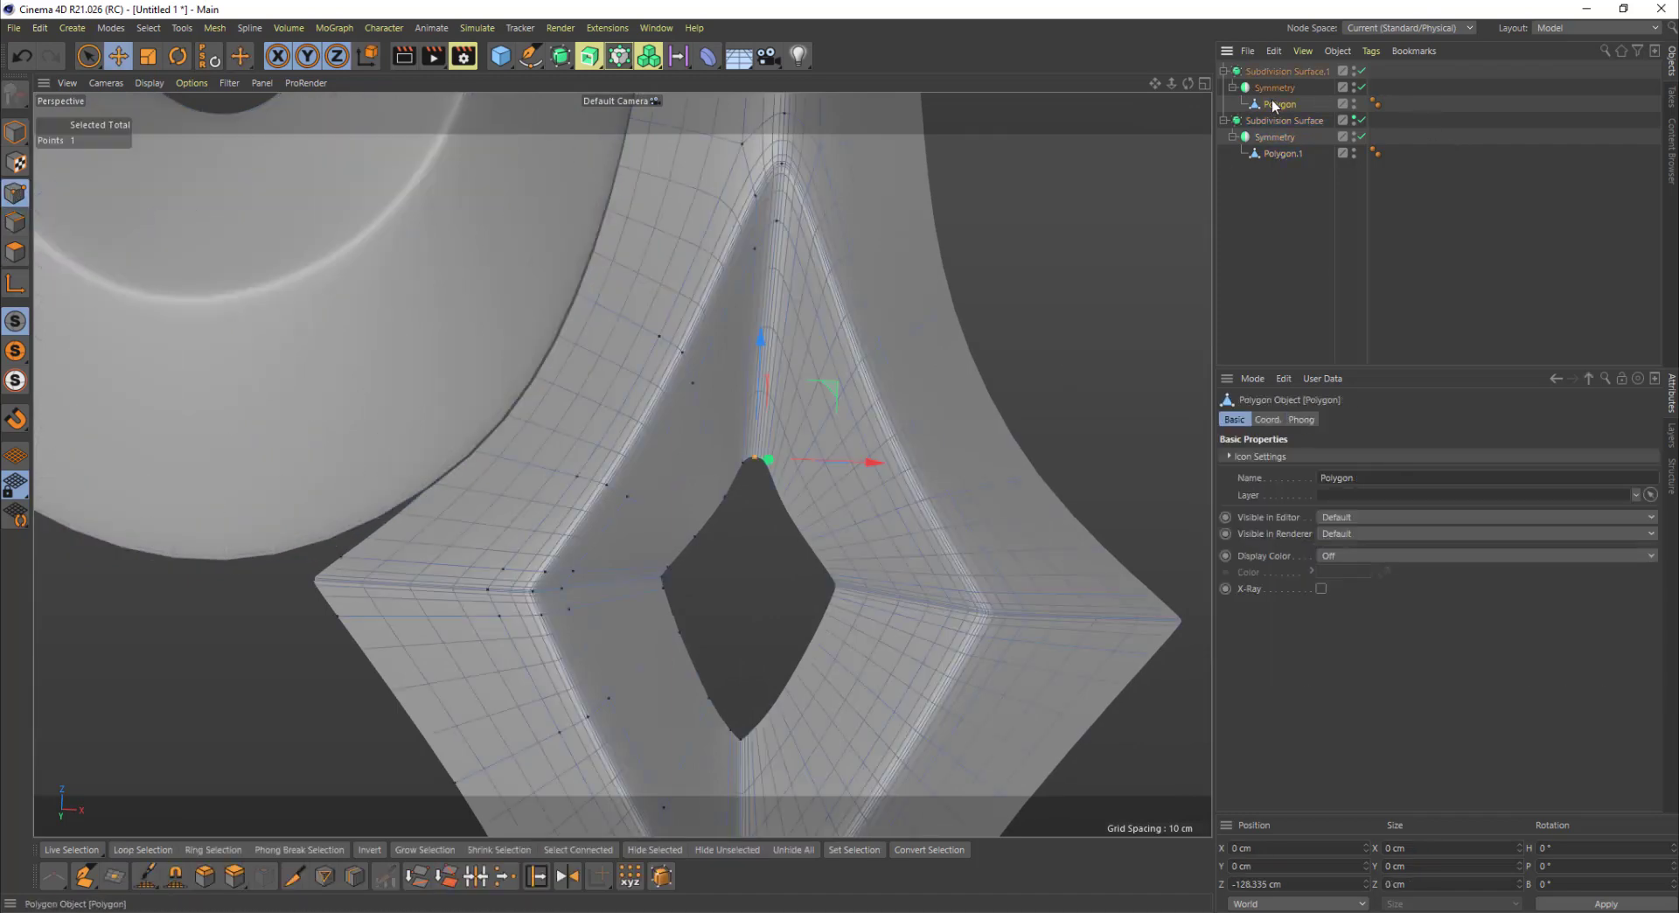
Step: Try to scale the two points at the upper corner of the diamond hole closer together along X
scroll(781, 472, "up", 4)
middle_click_drag(778, 471, 752, 509, "alt")
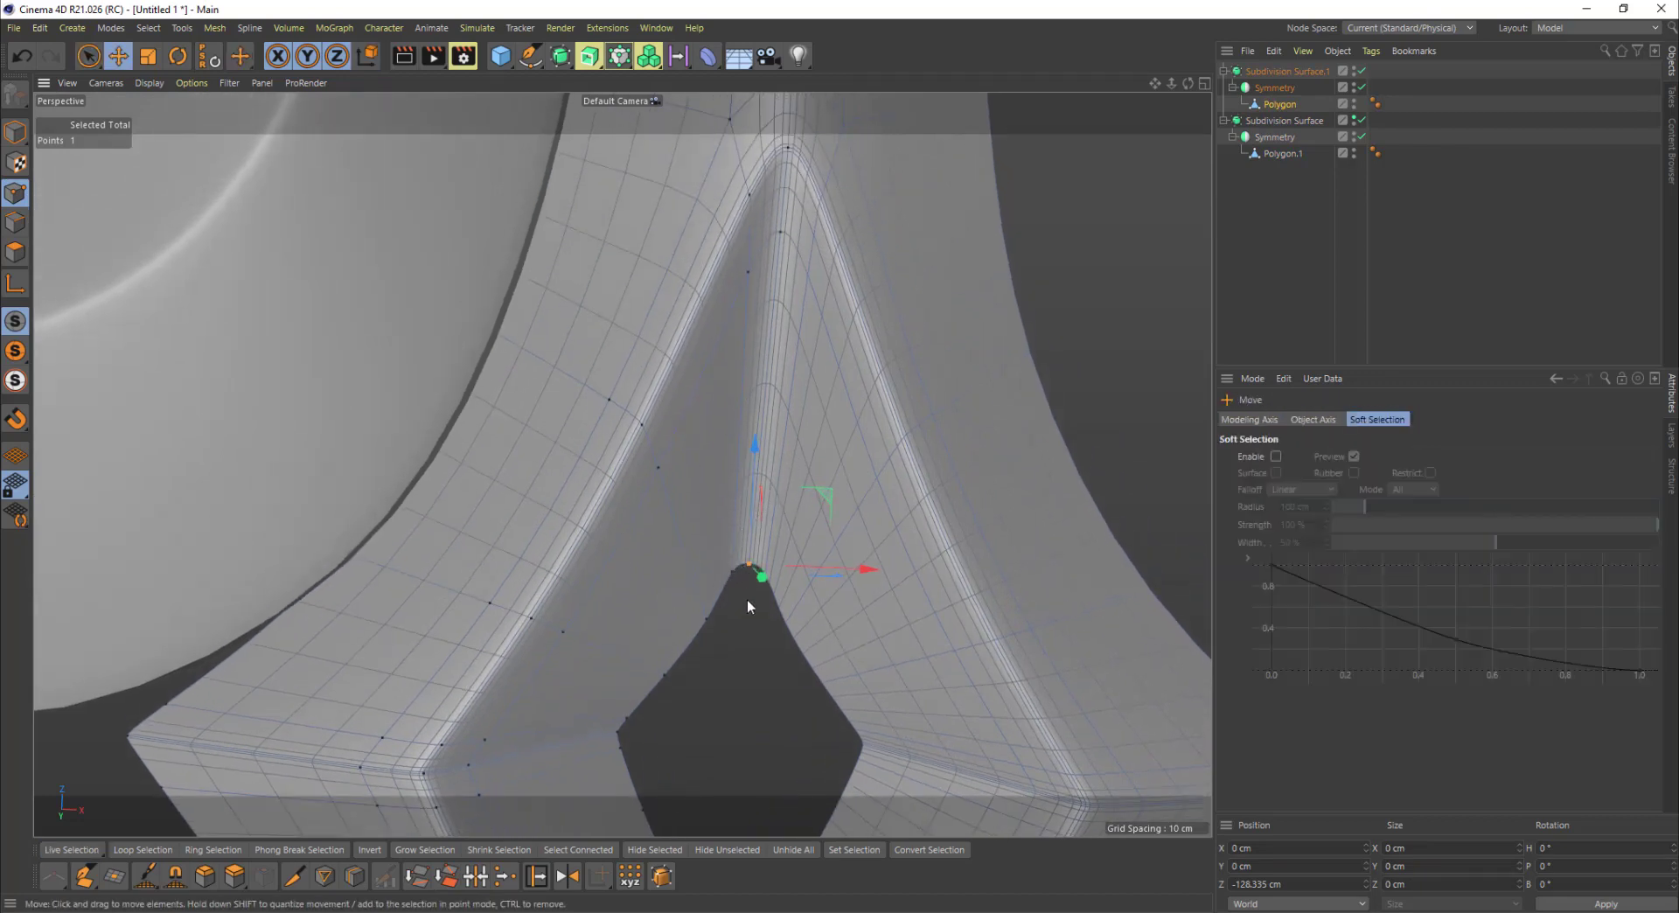
key("9")
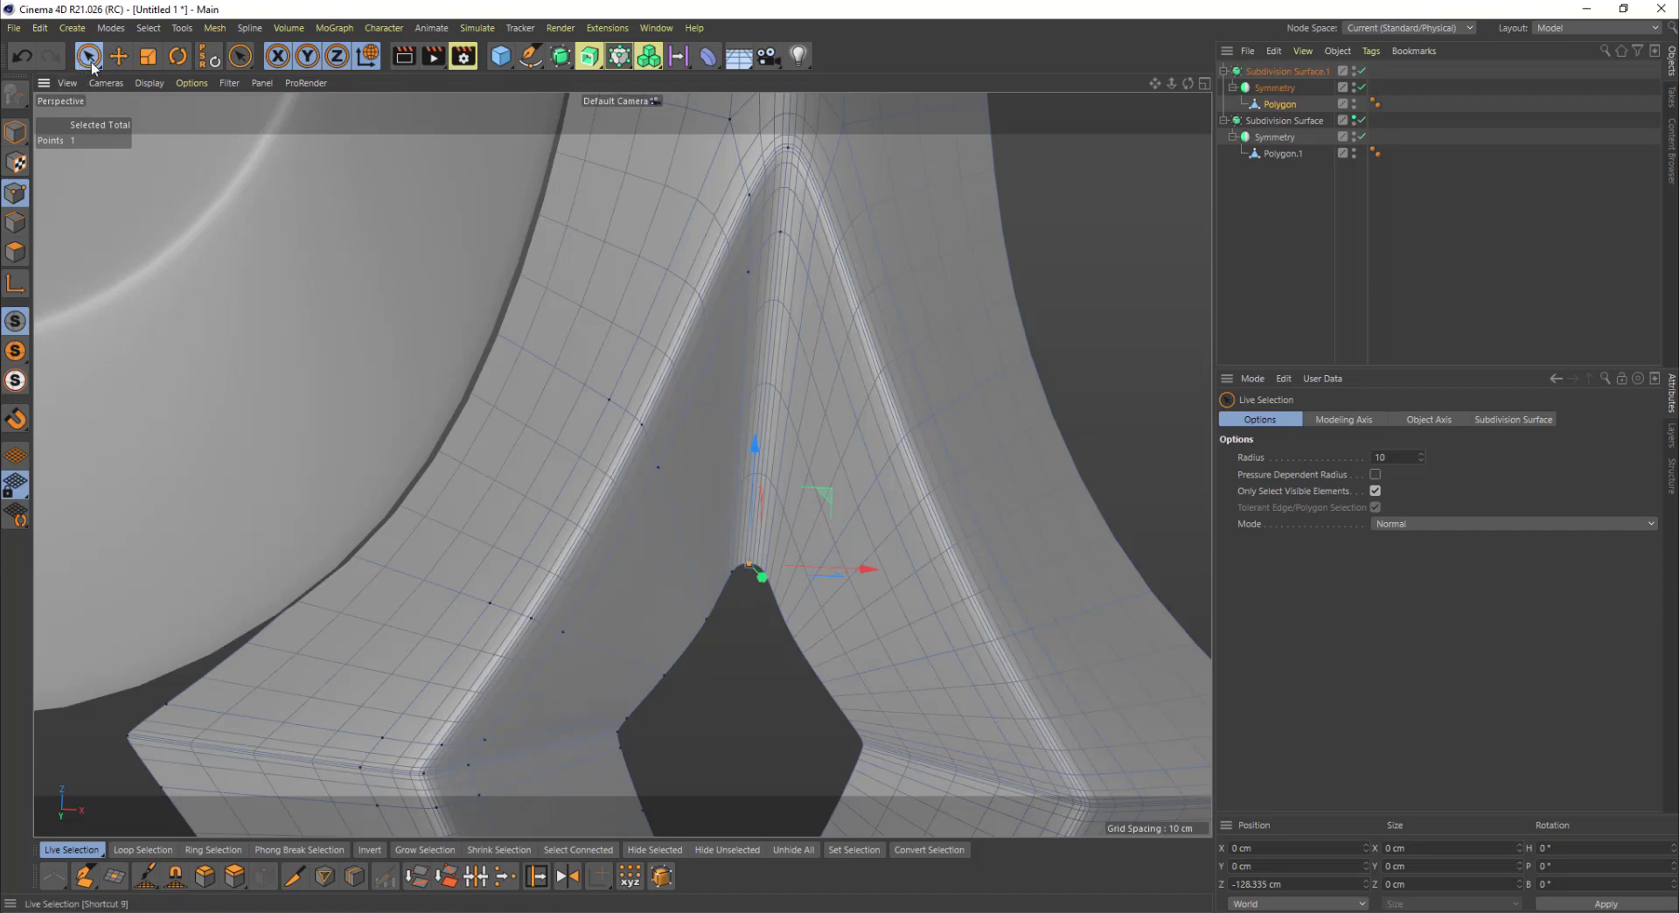
key("space")
key("space")
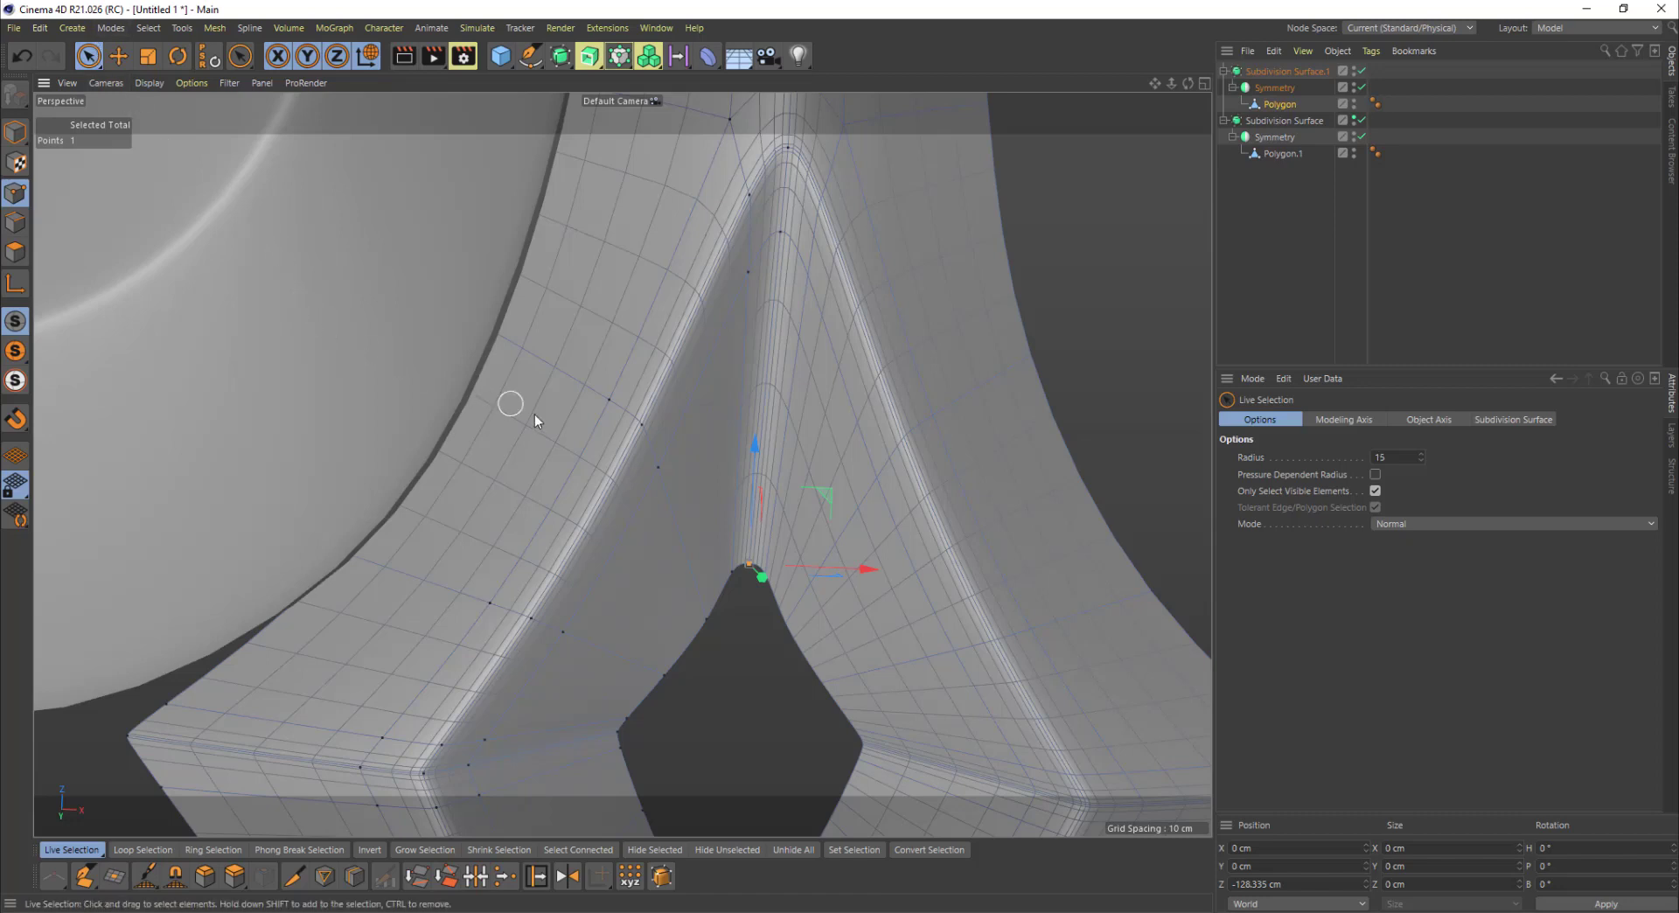
middle_click_drag(707, 569, 733, 568)
left_click(745, 556)
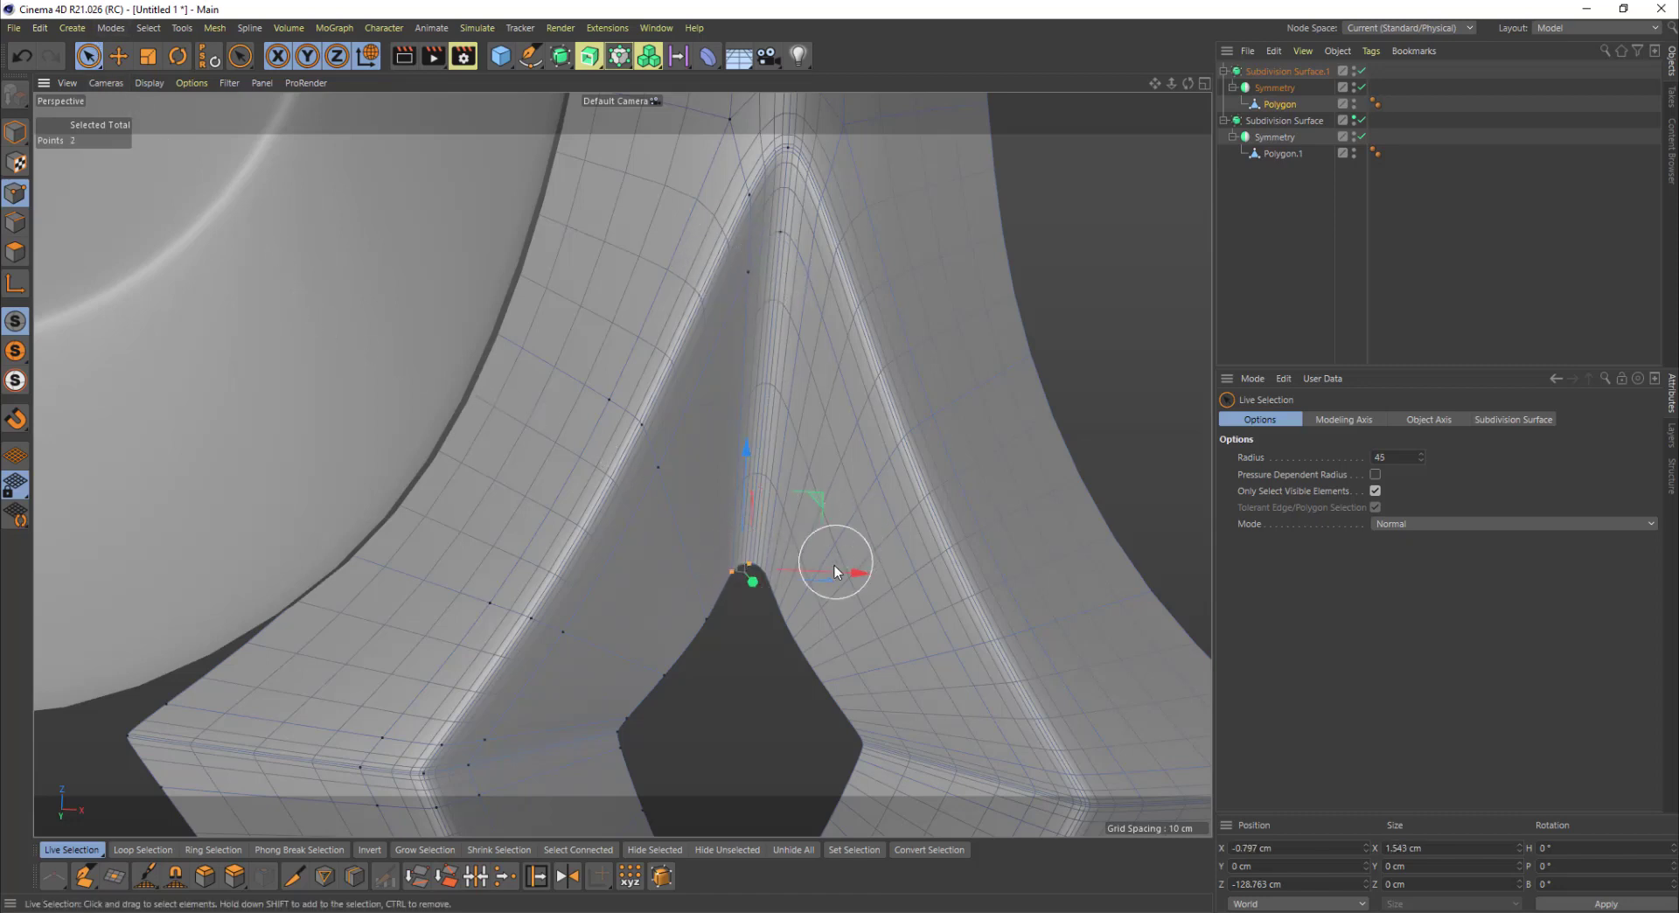
key("t")
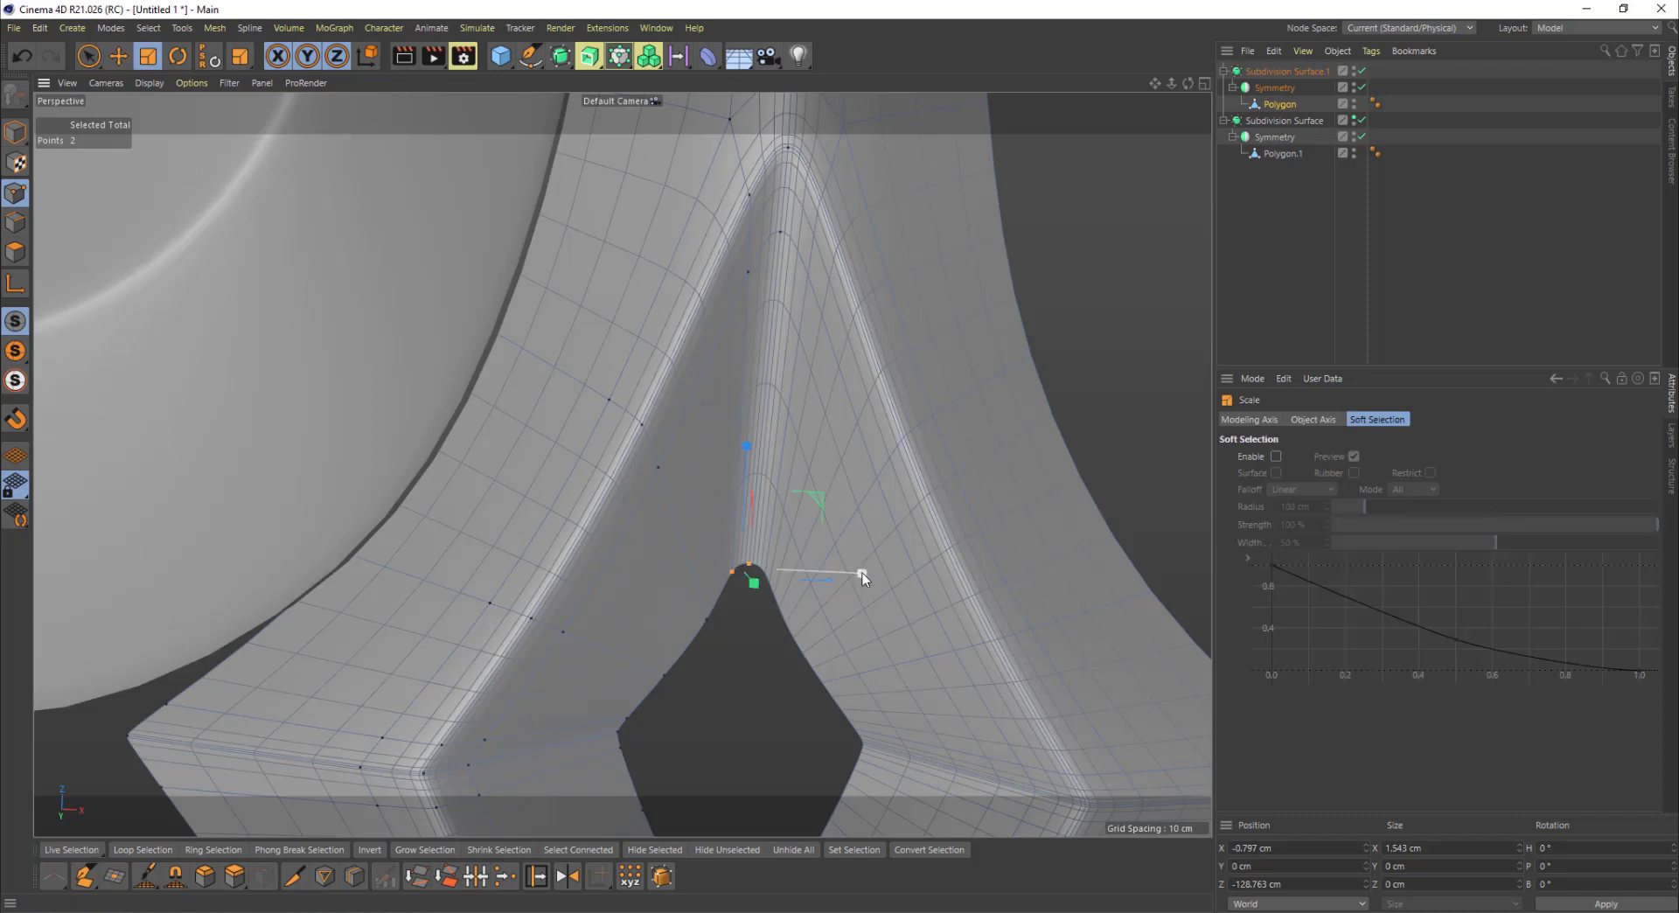
left_click_drag(861, 574, 852, 575)
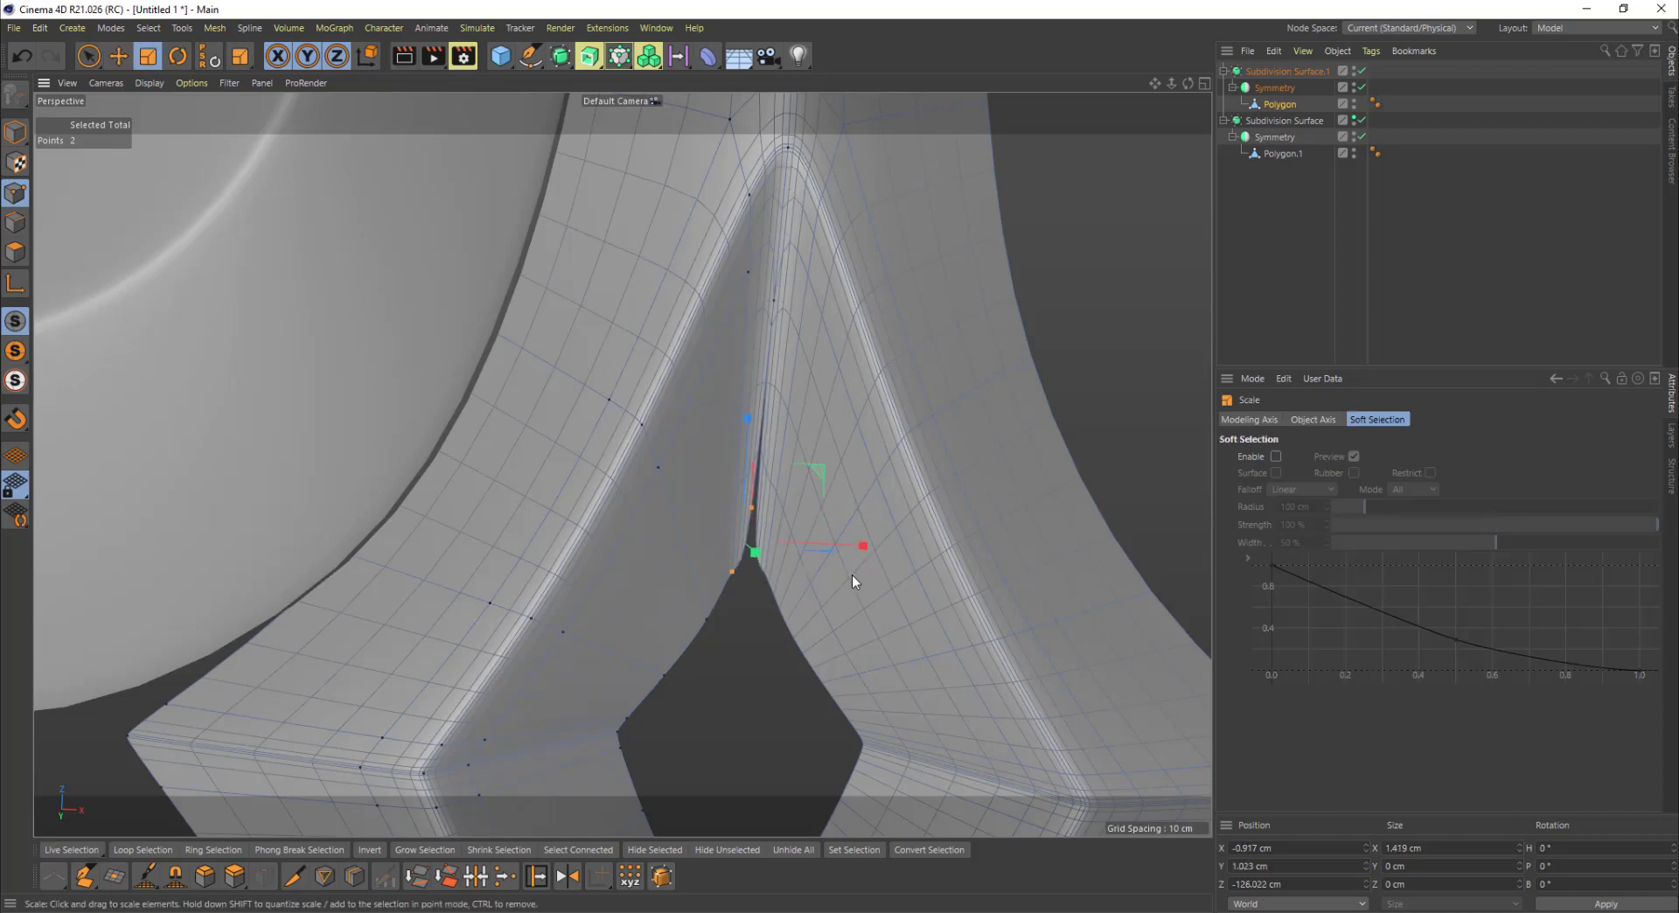
key("ctrl+z")
Step: Turn off the leaf's subdivision and slide the point beside the hole's upper corner towards the seam, by about 48.6 %
right_click_drag(762, 616, 849, 592, "alt")
left_click(700, 546)
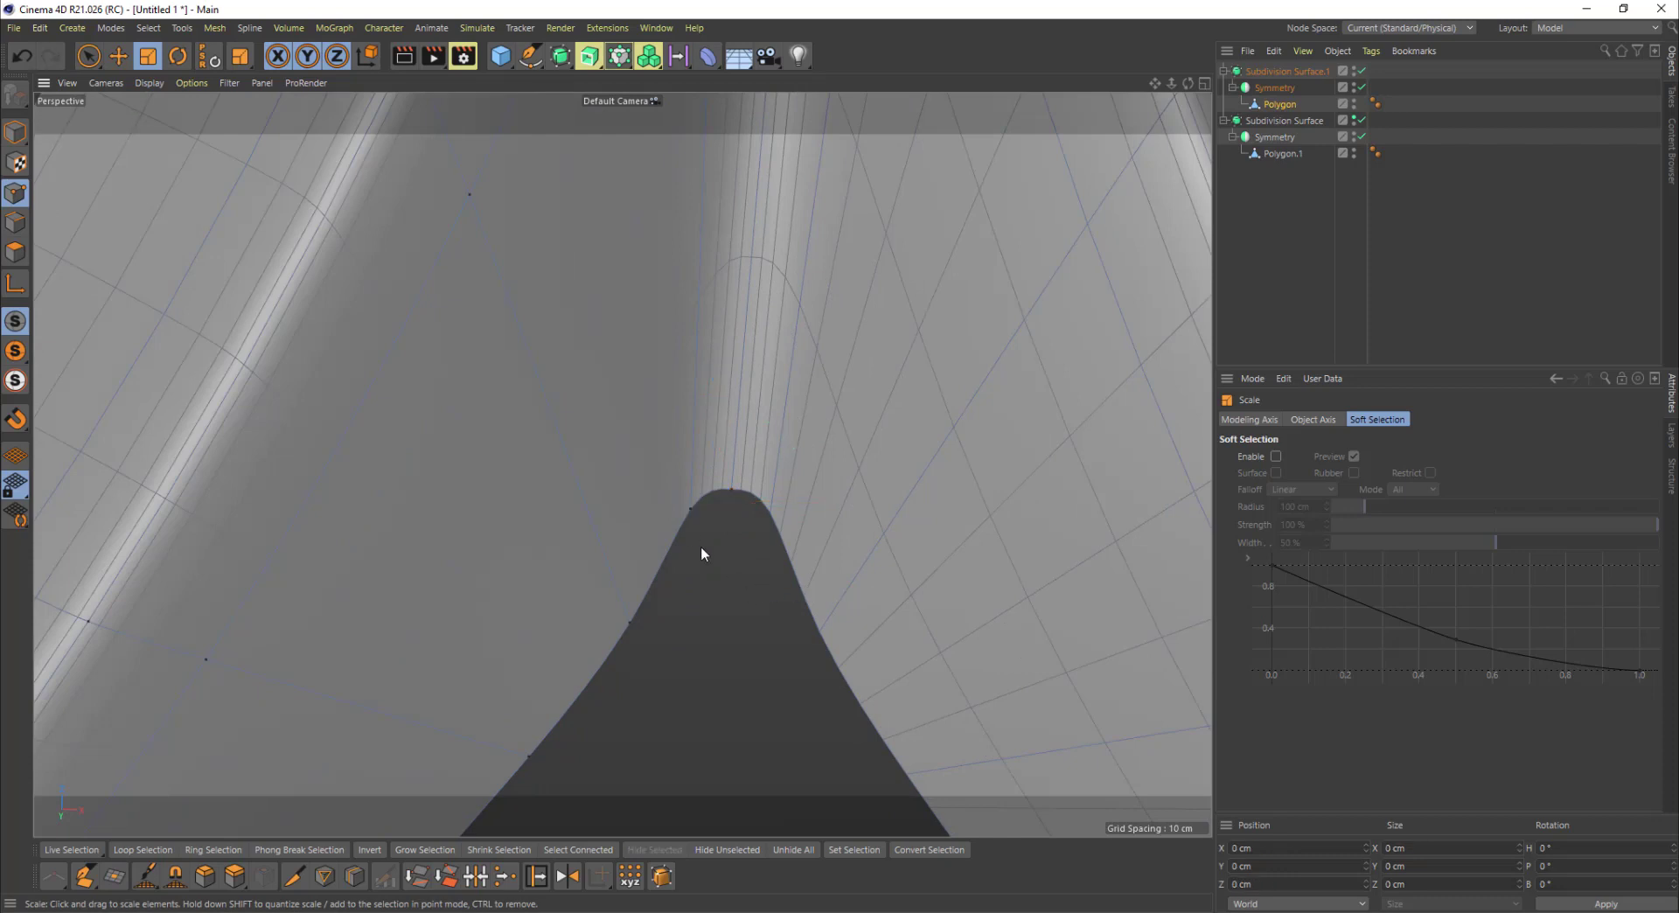
left_click(690, 511)
key("m")
key("o")
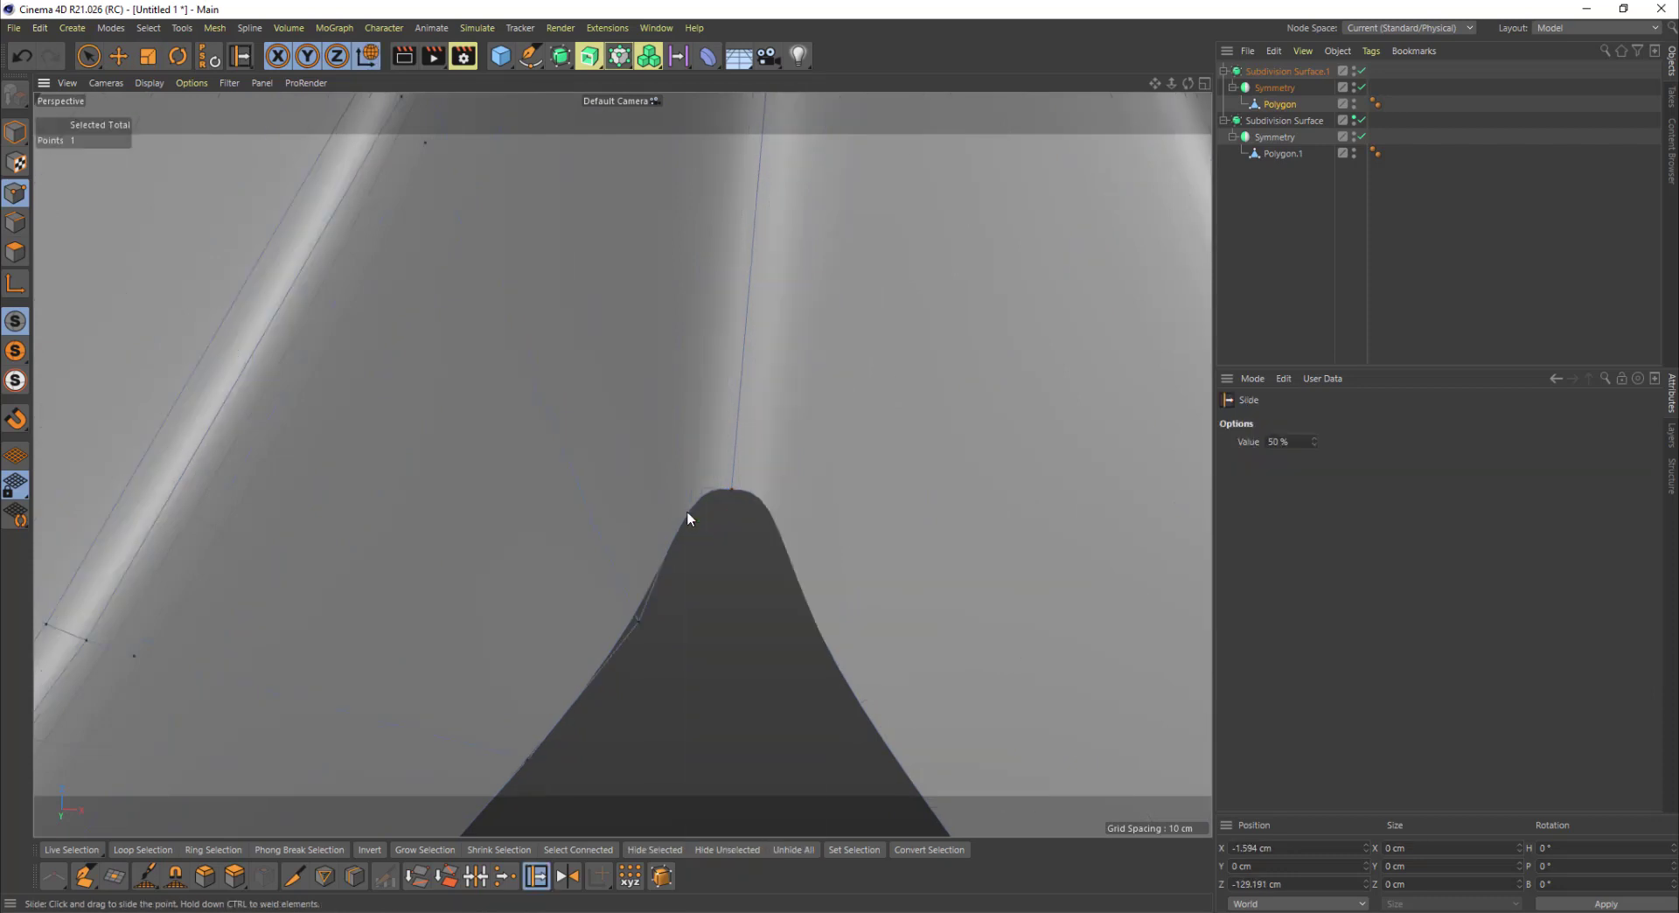
left_click(1361, 71)
left_click_drag(696, 490, 724, 490)
Step: Adjust the points where the diamond ridge meets the seam with the Slide tool, using a value of about 44.6 %
middle_click_drag(805, 294, 787, 831, "alt")
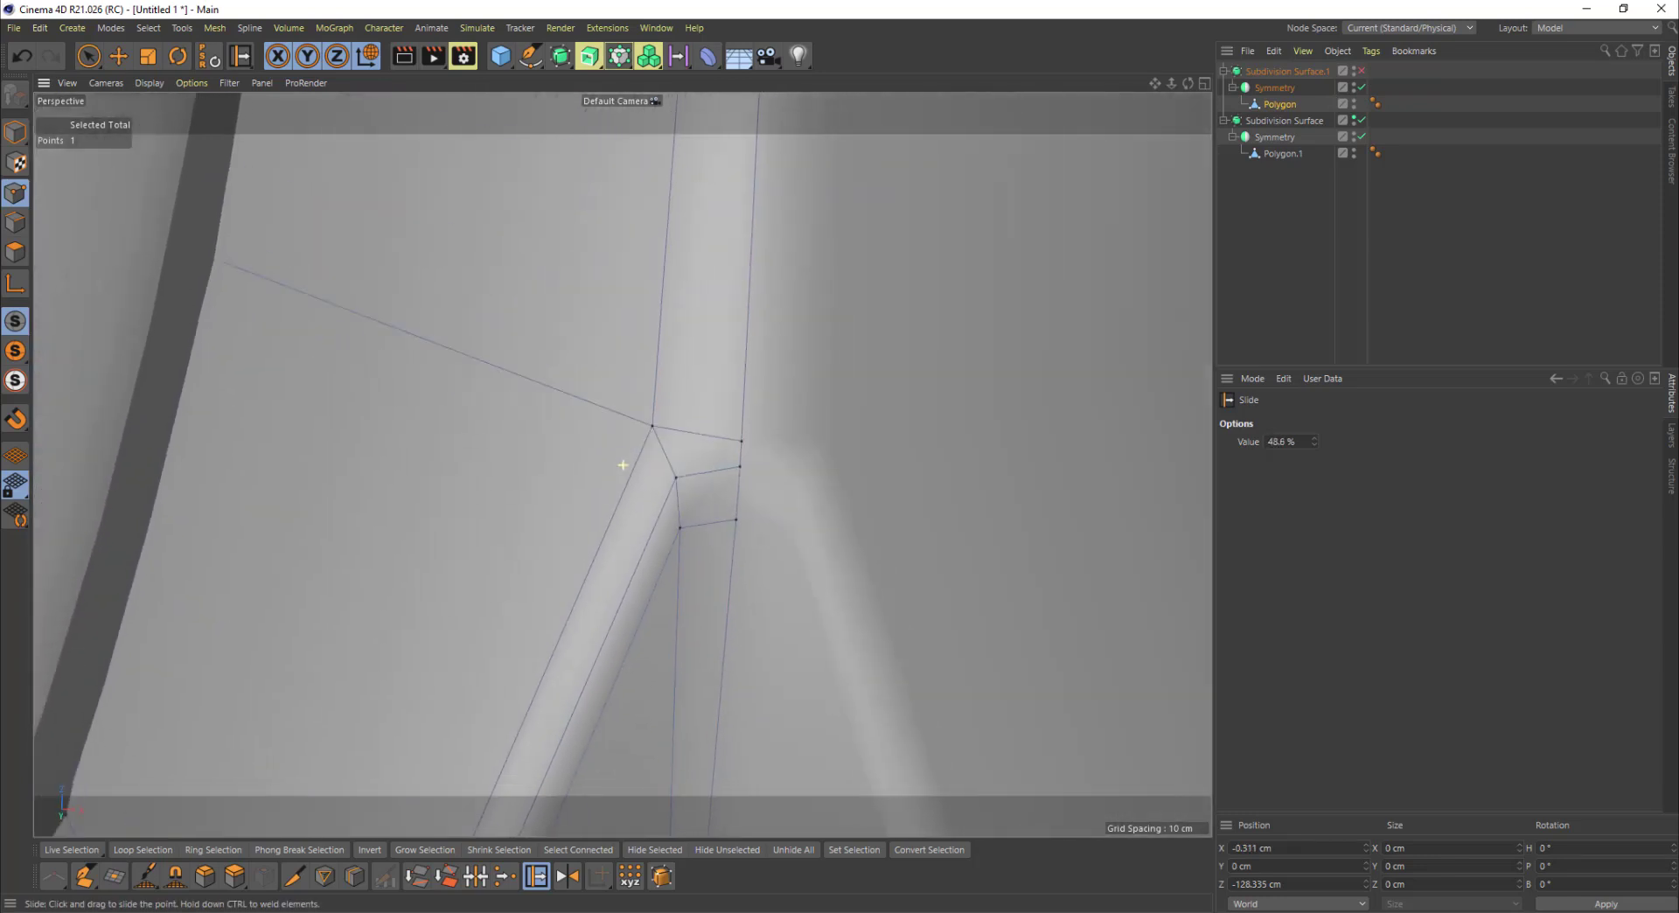
middle_click_drag(647, 743, 646, 739, "alt")
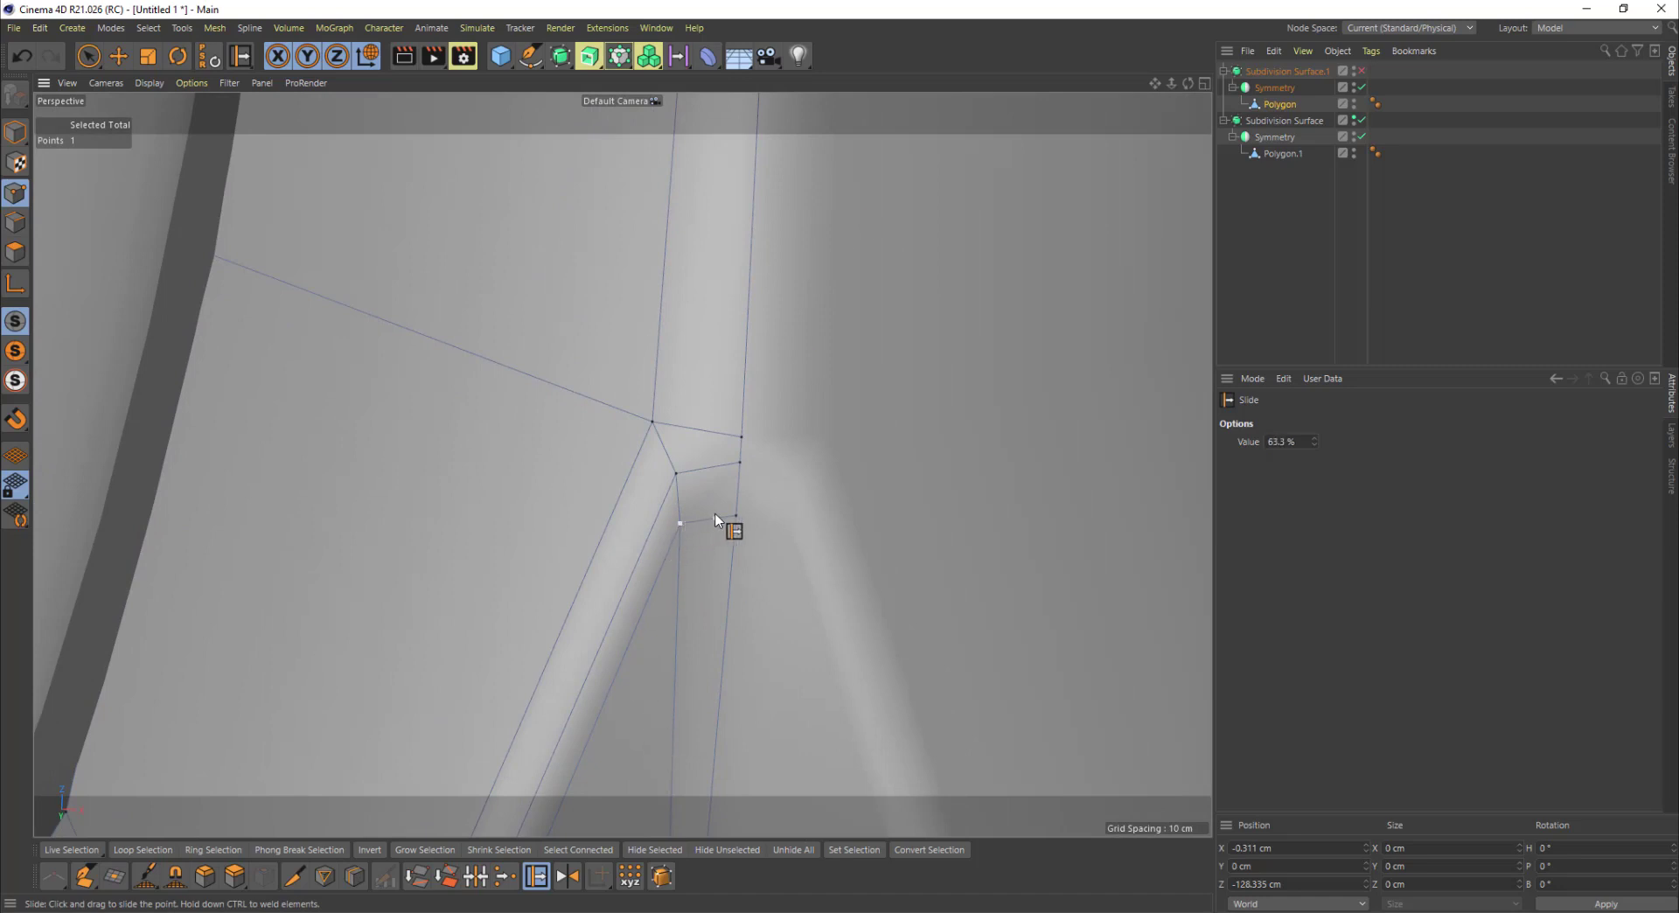
left_click_drag(715, 520, 696, 425)
scroll(752, 464, "down", 4)
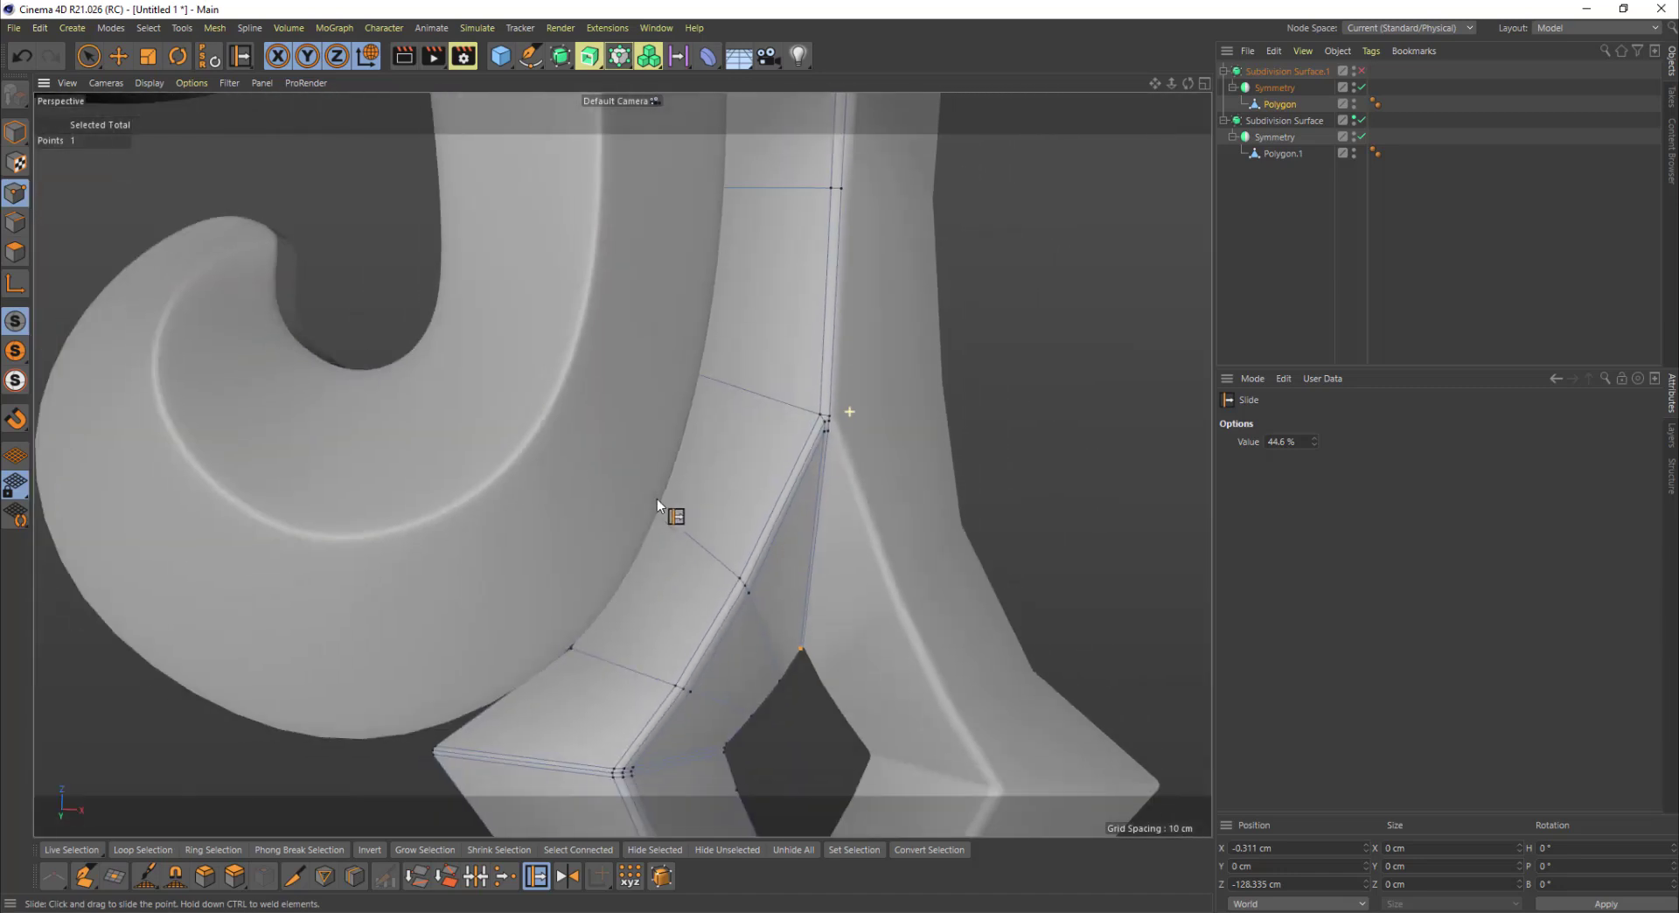
scroll(665, 511, "up", 1)
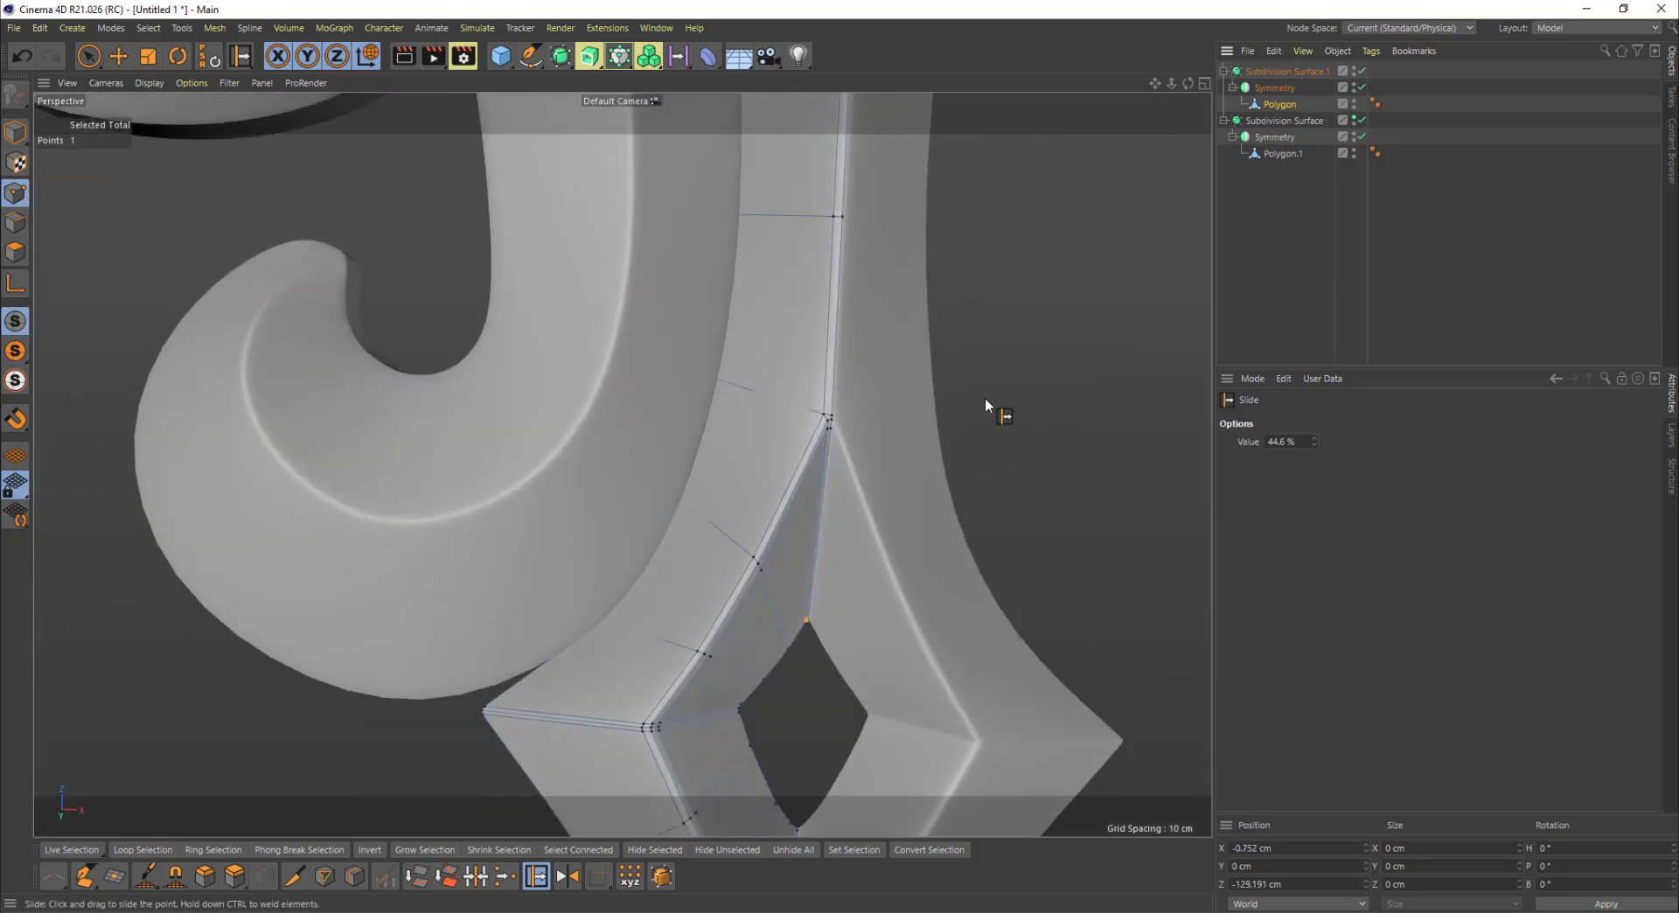
Step: Deselect everything in model mode and inspect the smoothed ornament from the front, at an angle and from the side
left_click(15, 131)
scroll(763, 312, "down", 3)
key("ctrl+shift+a")
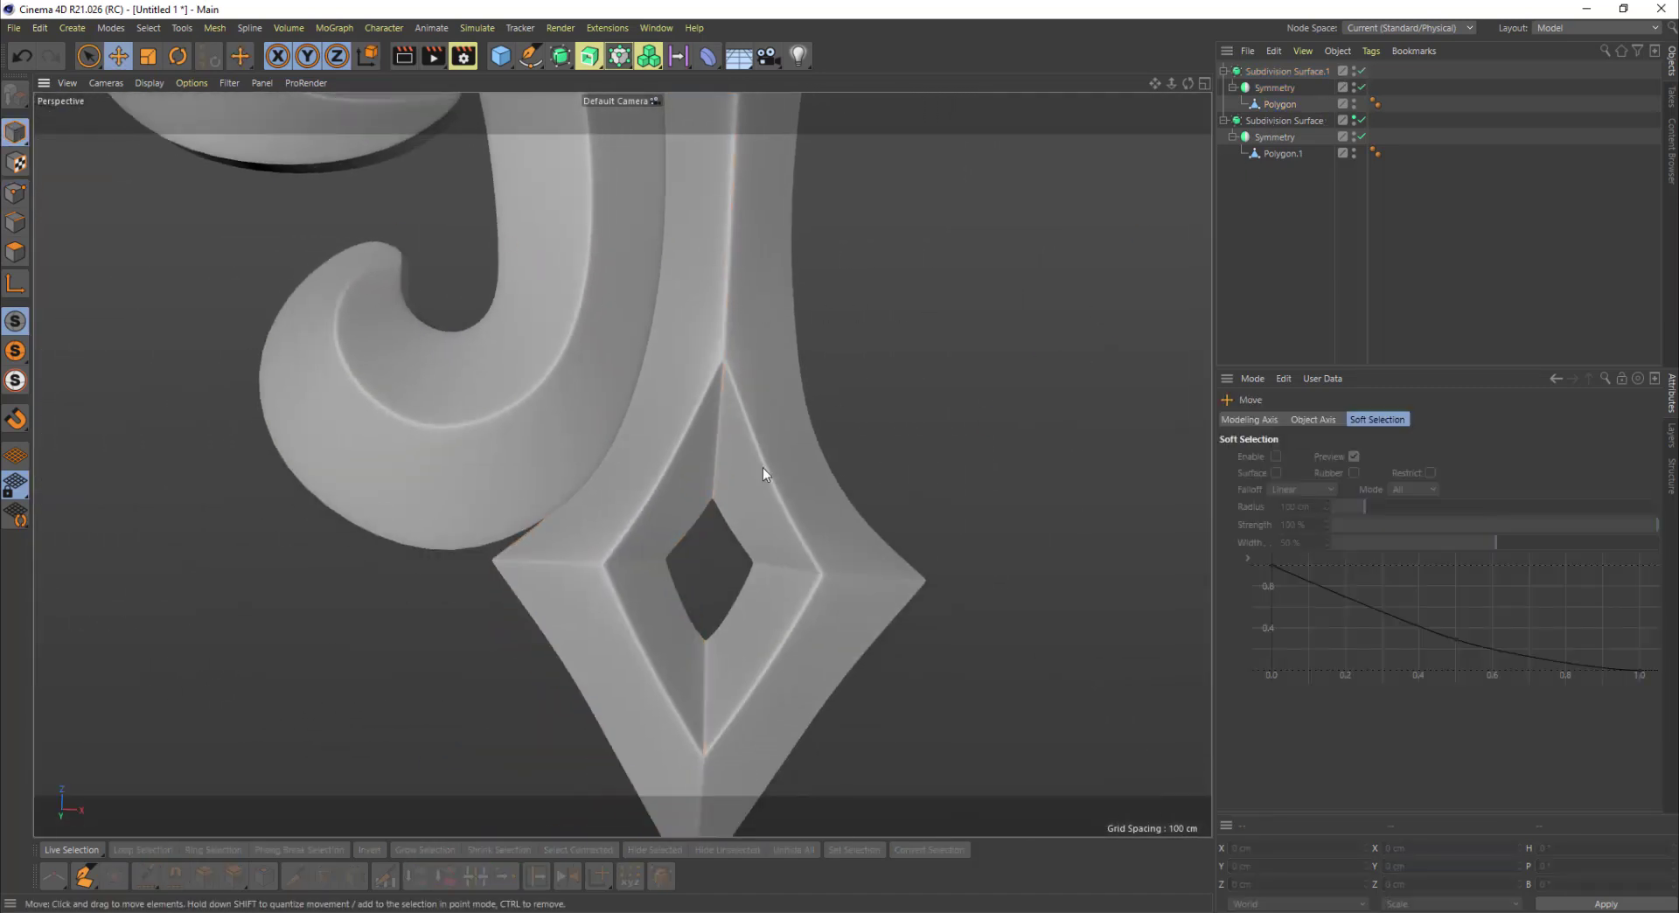
left_click_drag(654, 520, 582, 424, "alt")
right_click_drag(582, 424, 543, 436, "alt")
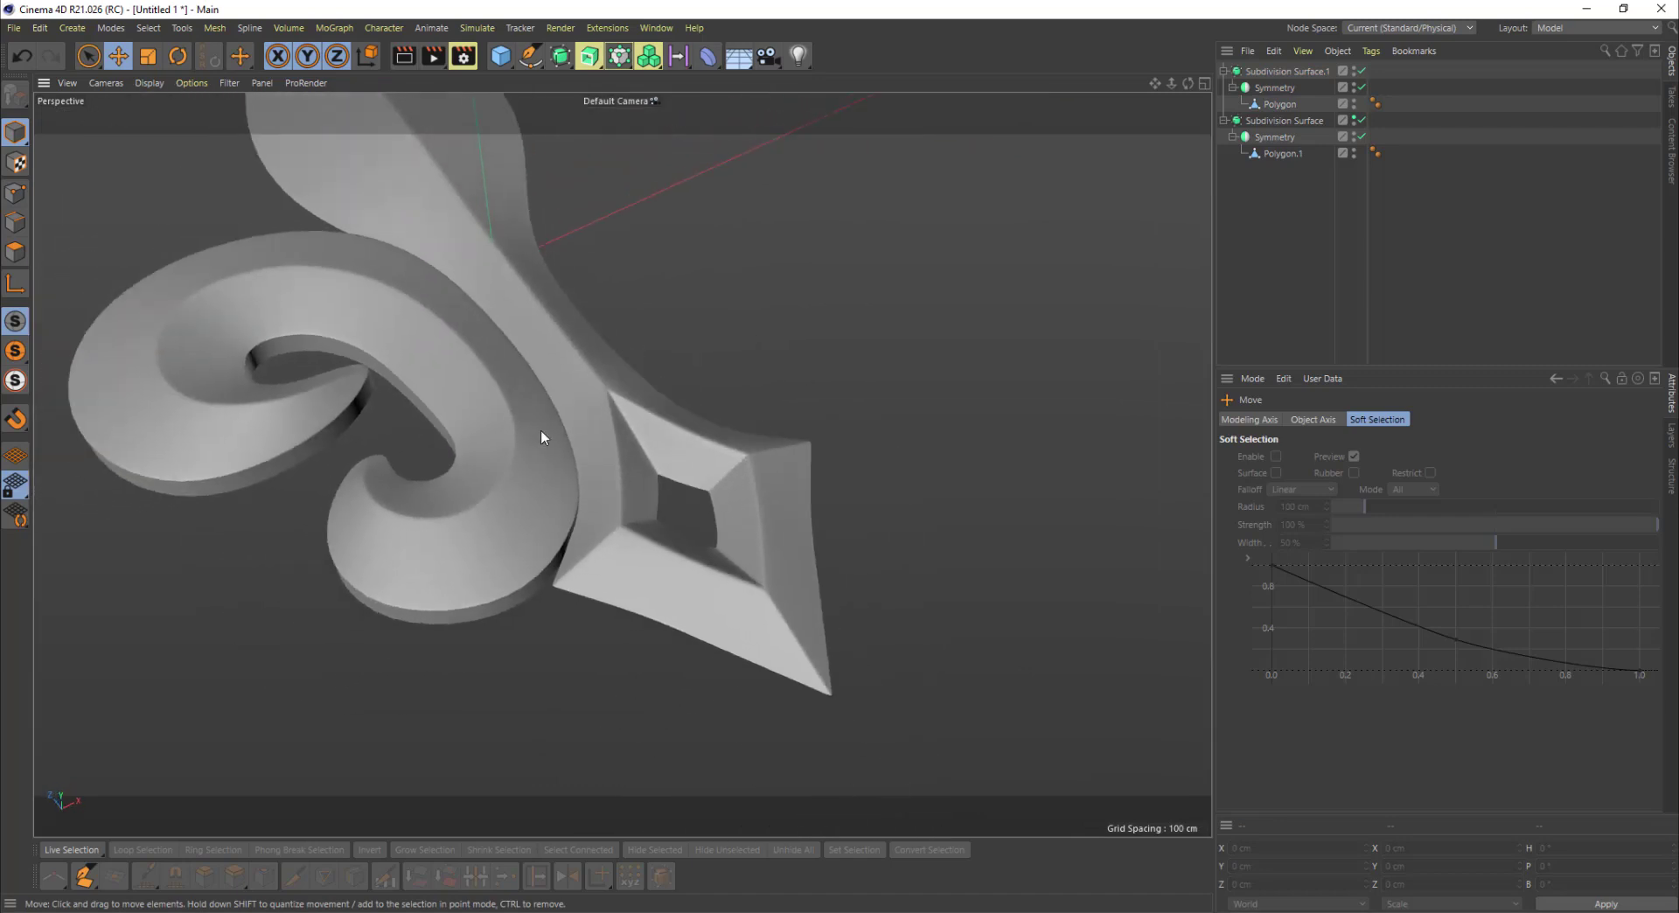
middle_click_drag(623, 420, 799, 551, "alt")
right_click_drag(799, 551, 687, 420, "alt")
left_click_drag(688, 426, 747, 390, "alt")
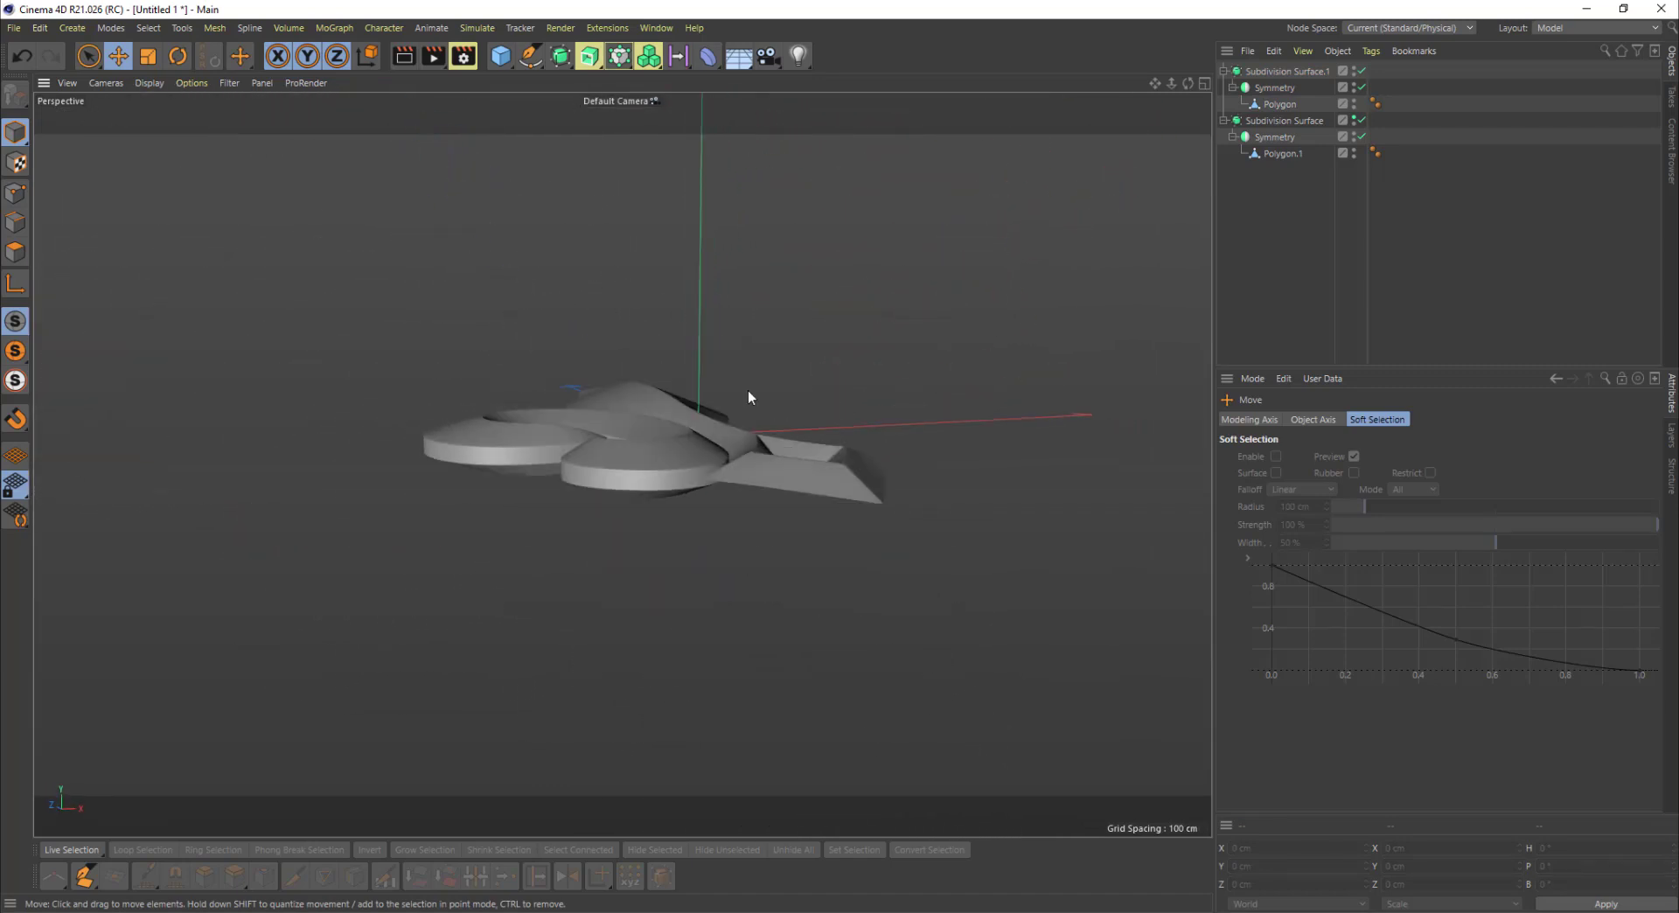
Step: Select the centre leaf's Subdivision Surface.1 and raise it along Y to about 5.89 cm
left_click(726, 438)
scroll(705, 362, "up", 3)
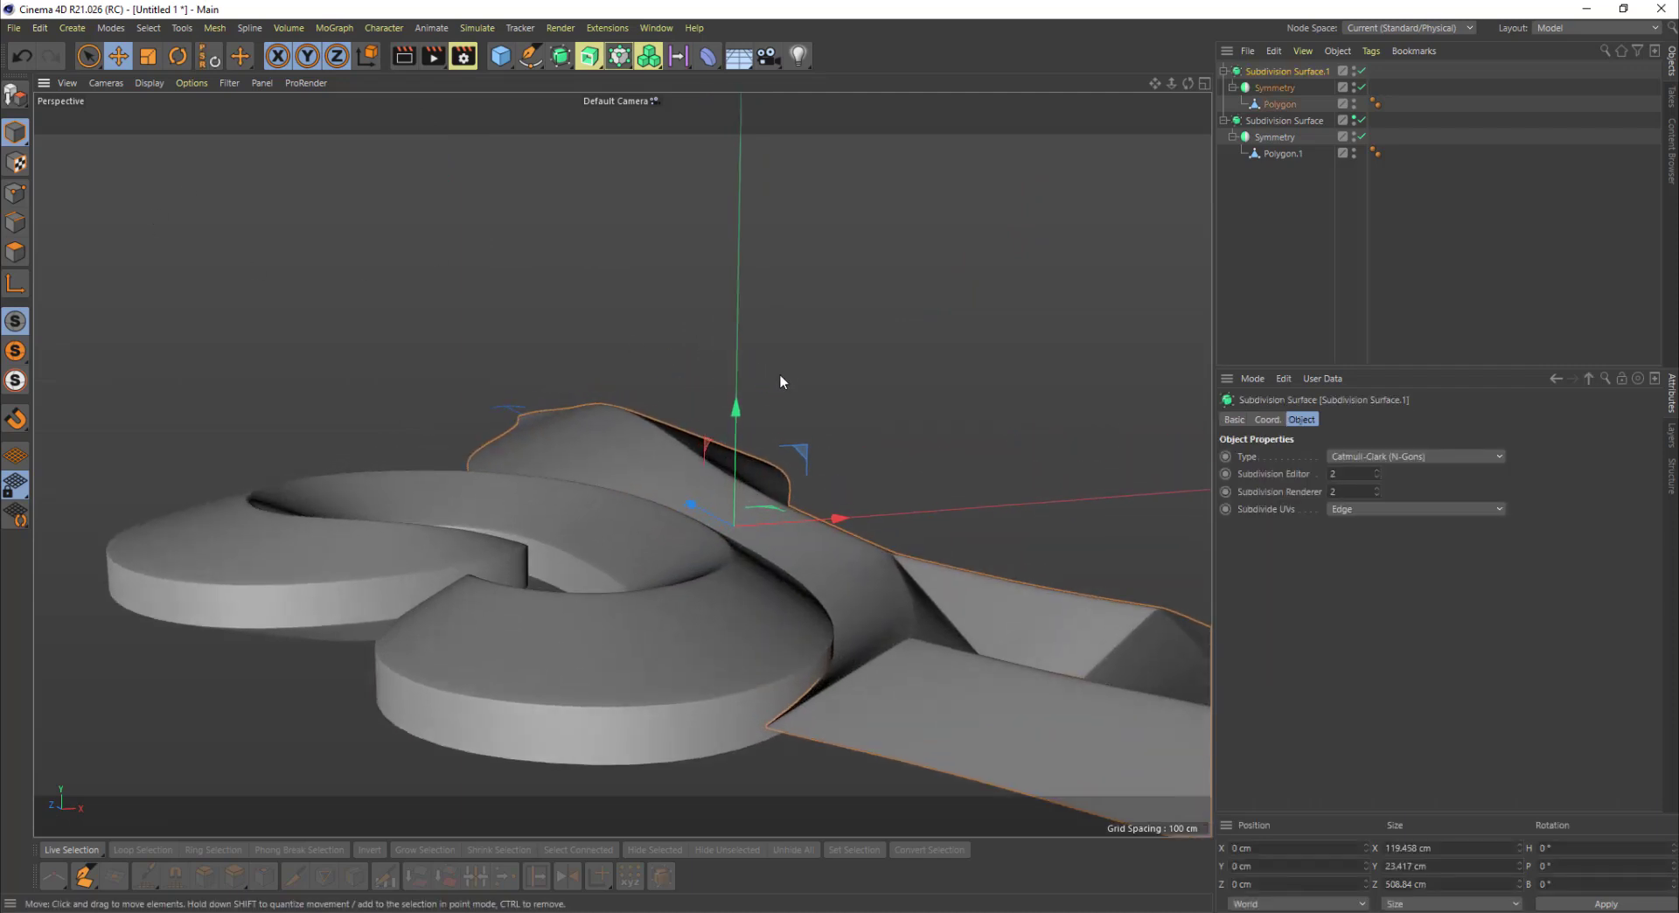
scroll(674, 411, "up", 2)
mouse_move(665, 410)
left_mouse_down()
mouse_move(664, 380)
mouse_move(677, 465)
mouse_move(674, 429)
left_mouse_up()
middle_click_drag(640, 682, 586, 434, "alt")
left_click_drag(587, 434, 607, 374, "alt")
Step: Select the edge loop around the rim of the diamond hole on the leaf's polygon mesh, in edge mode
left_click(12, 222)
left_click_drag(367, 329, 611, 504, "alt")
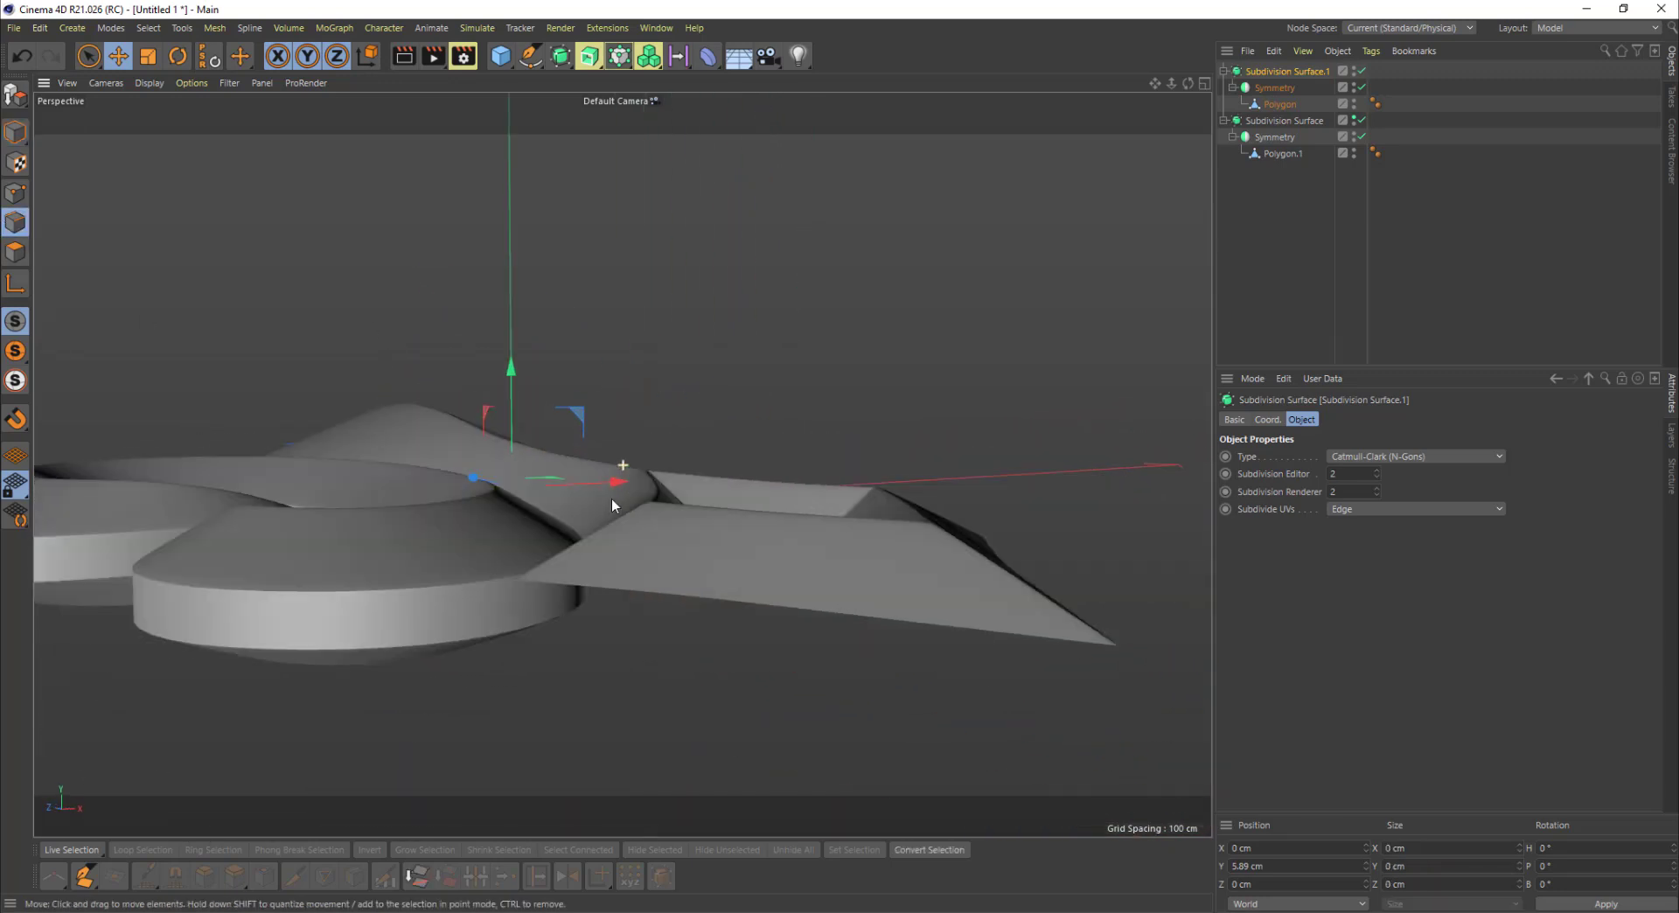
left_click(1280, 105)
scroll(774, 524, "up", 8)
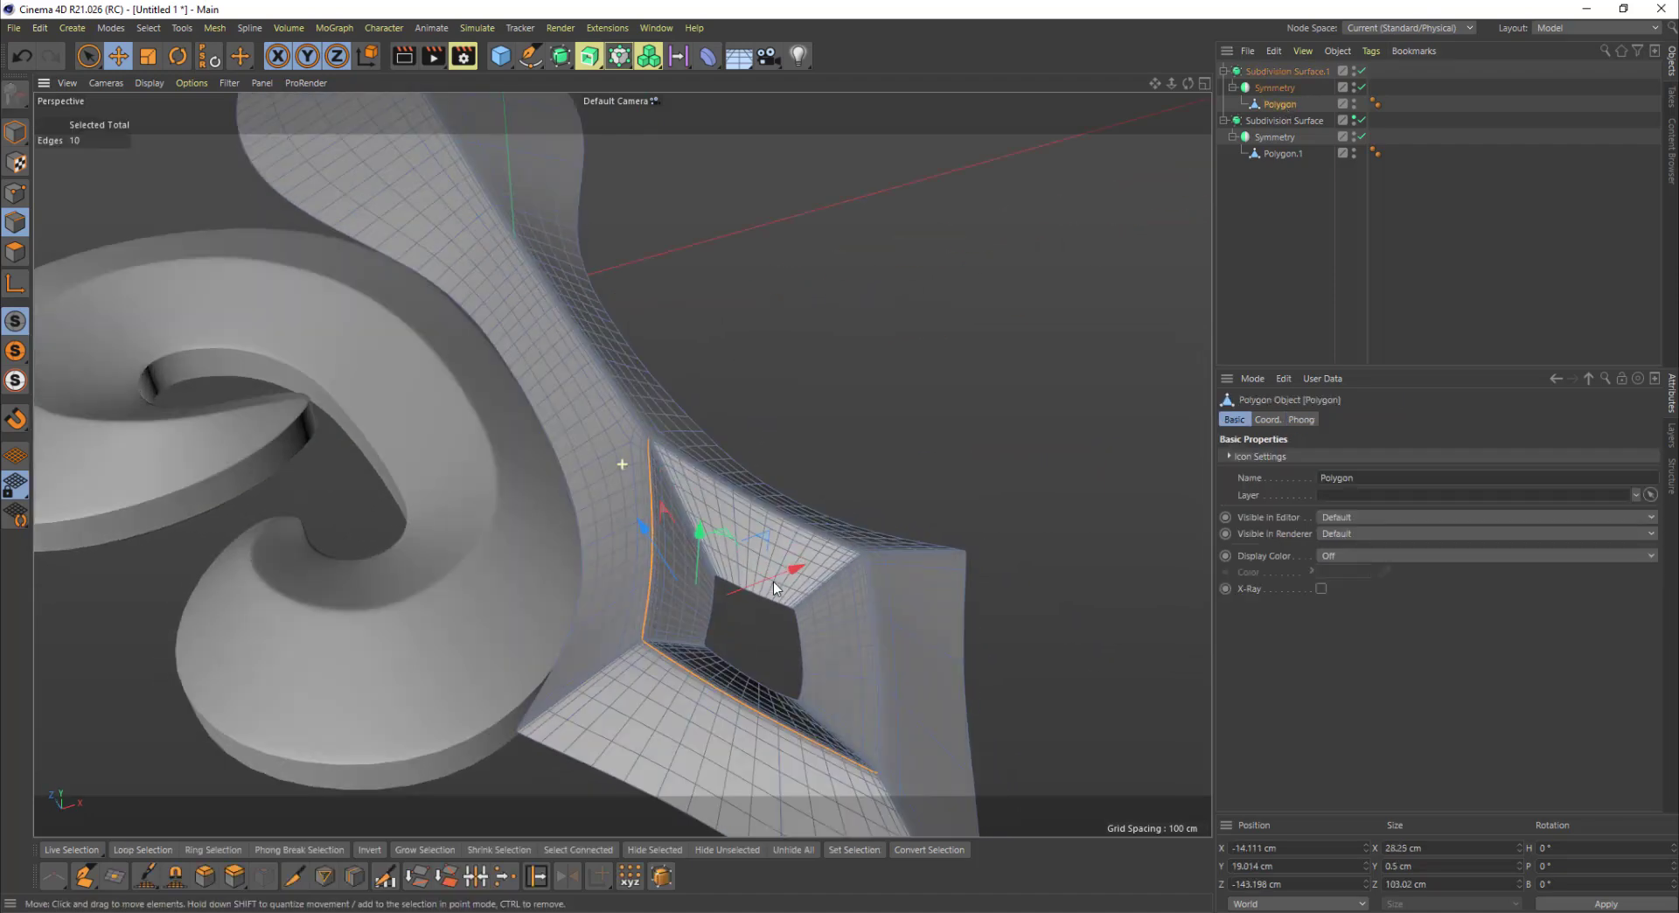
left_click(730, 663)
middle_click_drag(860, 570, 743, 379, "alt")
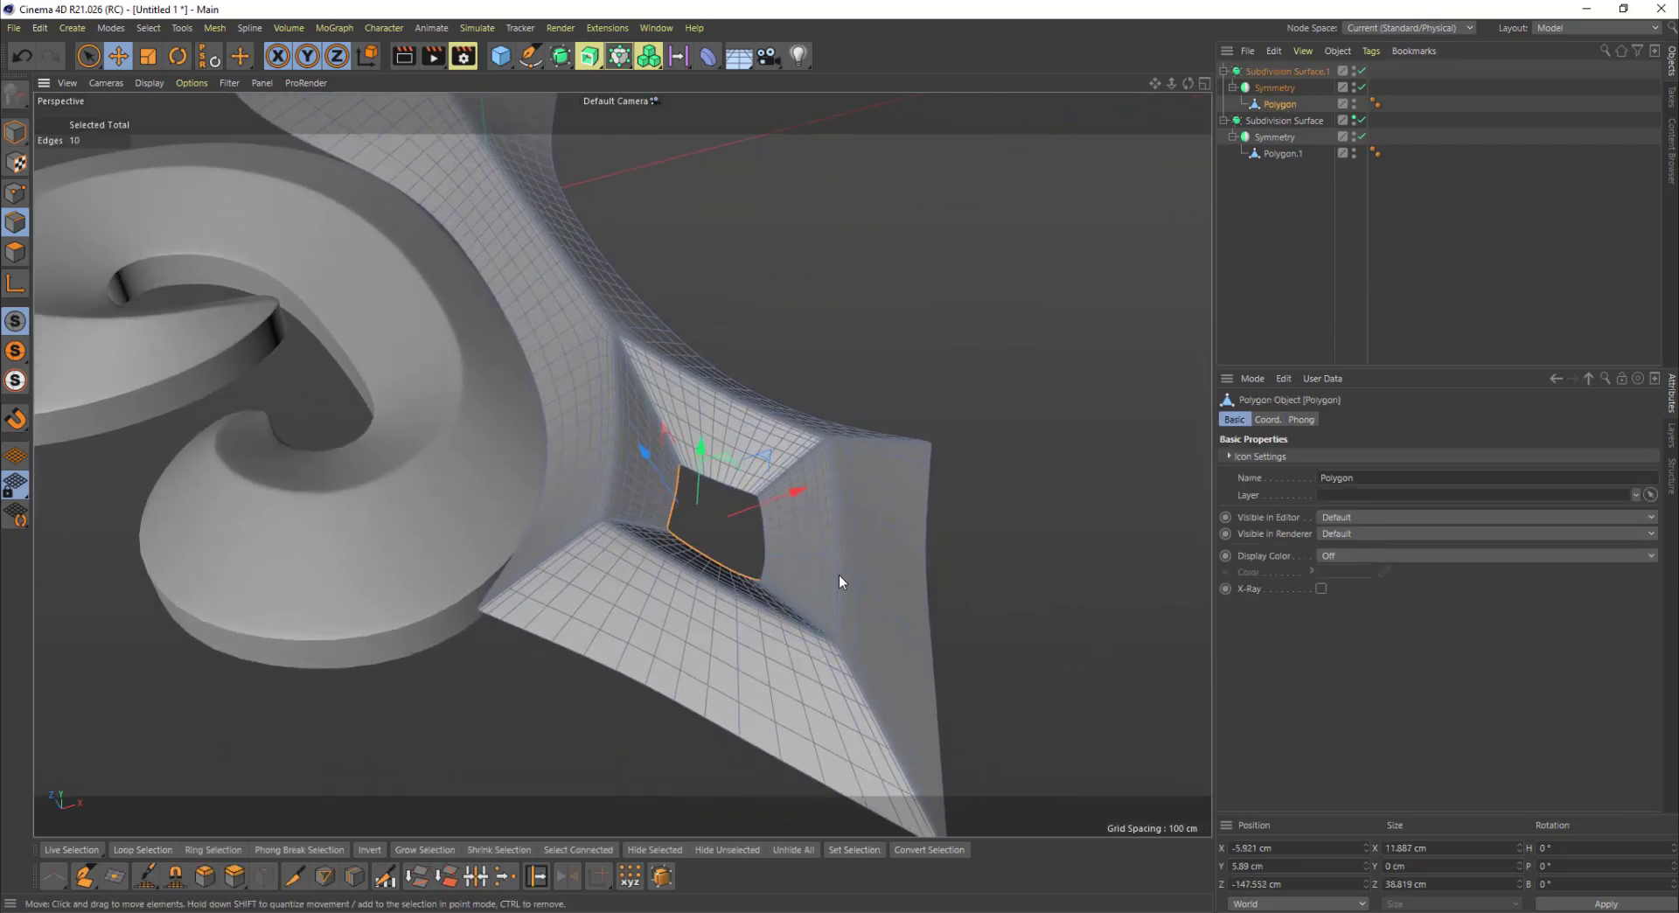
left_click_drag(839, 581, 709, 549, "alt")
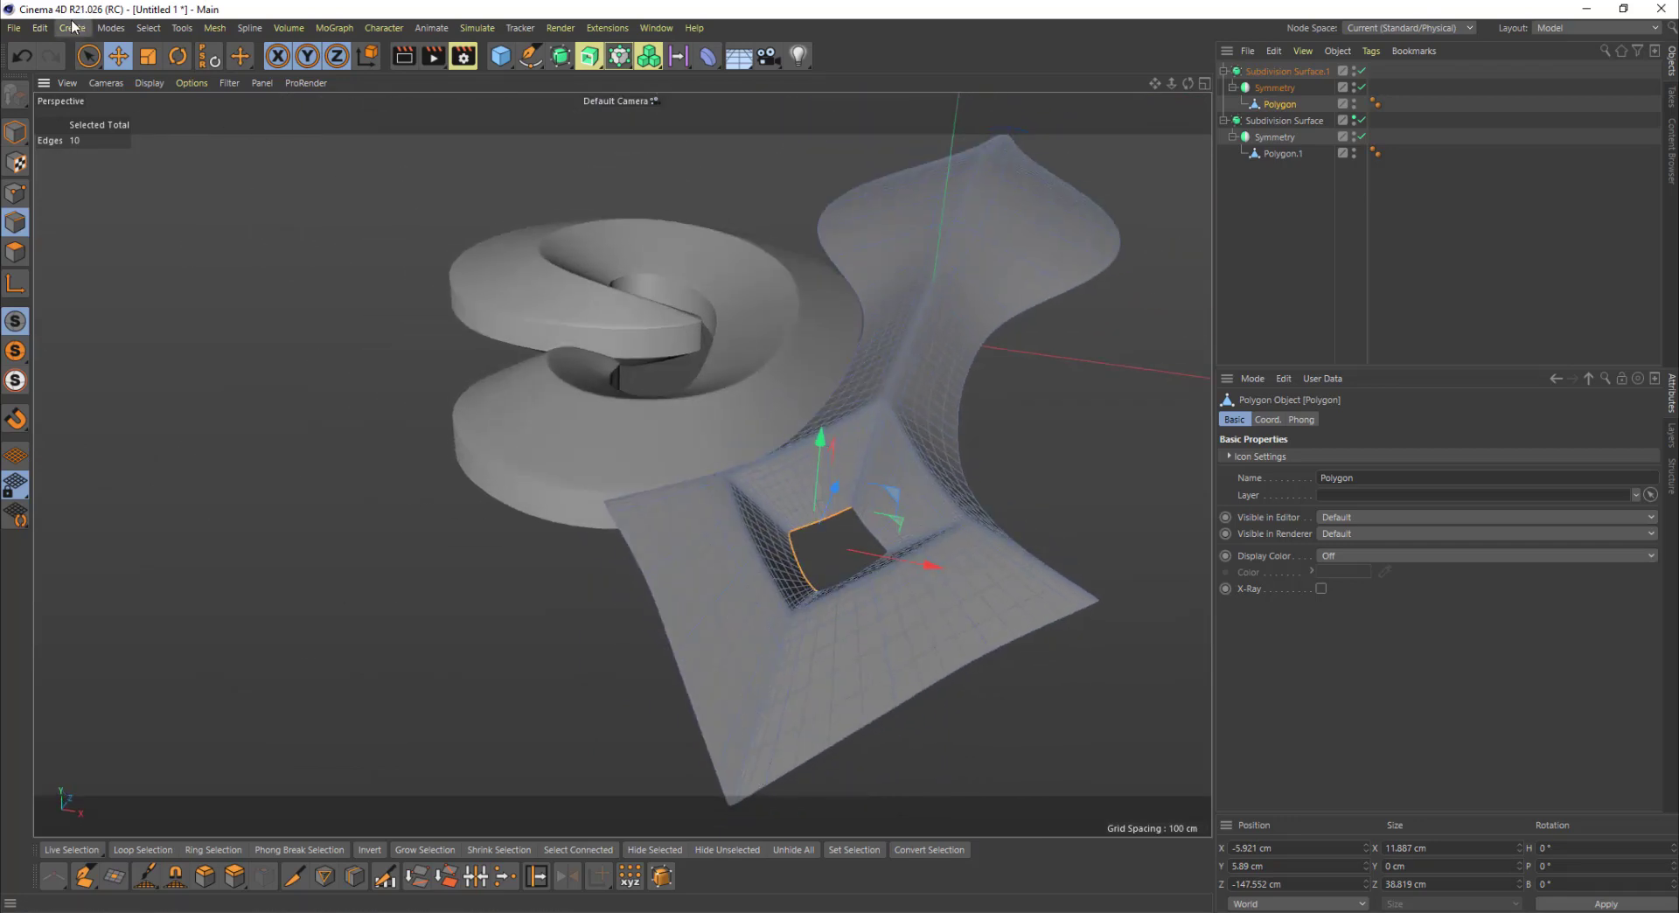
Step: Try to select the leaf half's complete border with Outline Selection and extrude it downward
left_click(149, 29)
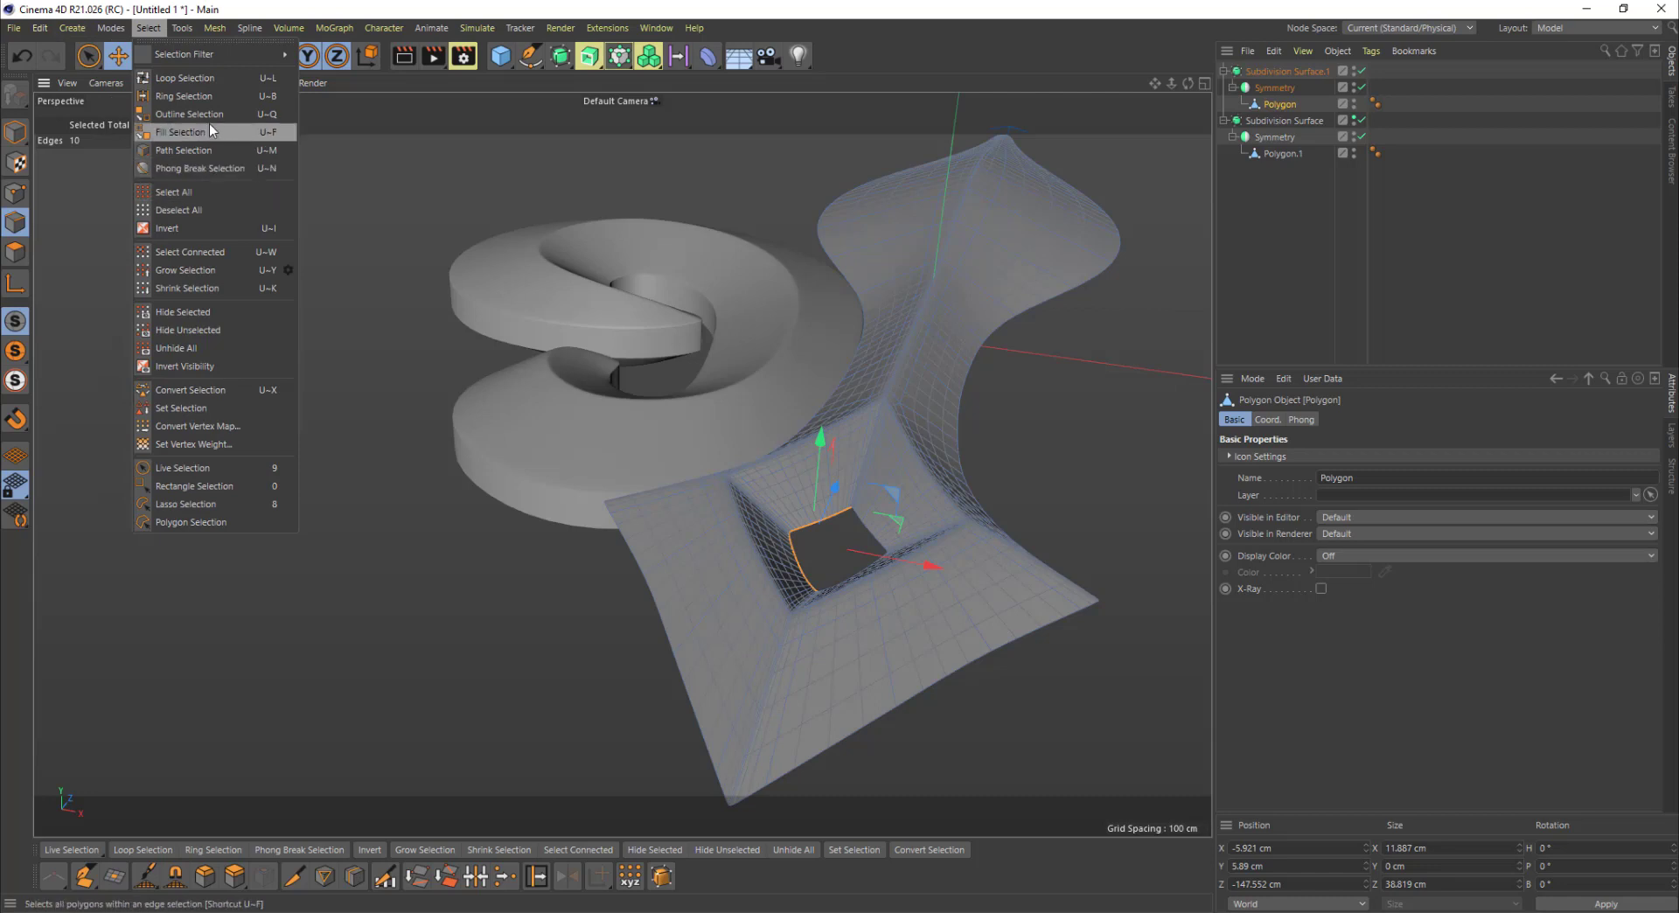
left_click(161, 105)
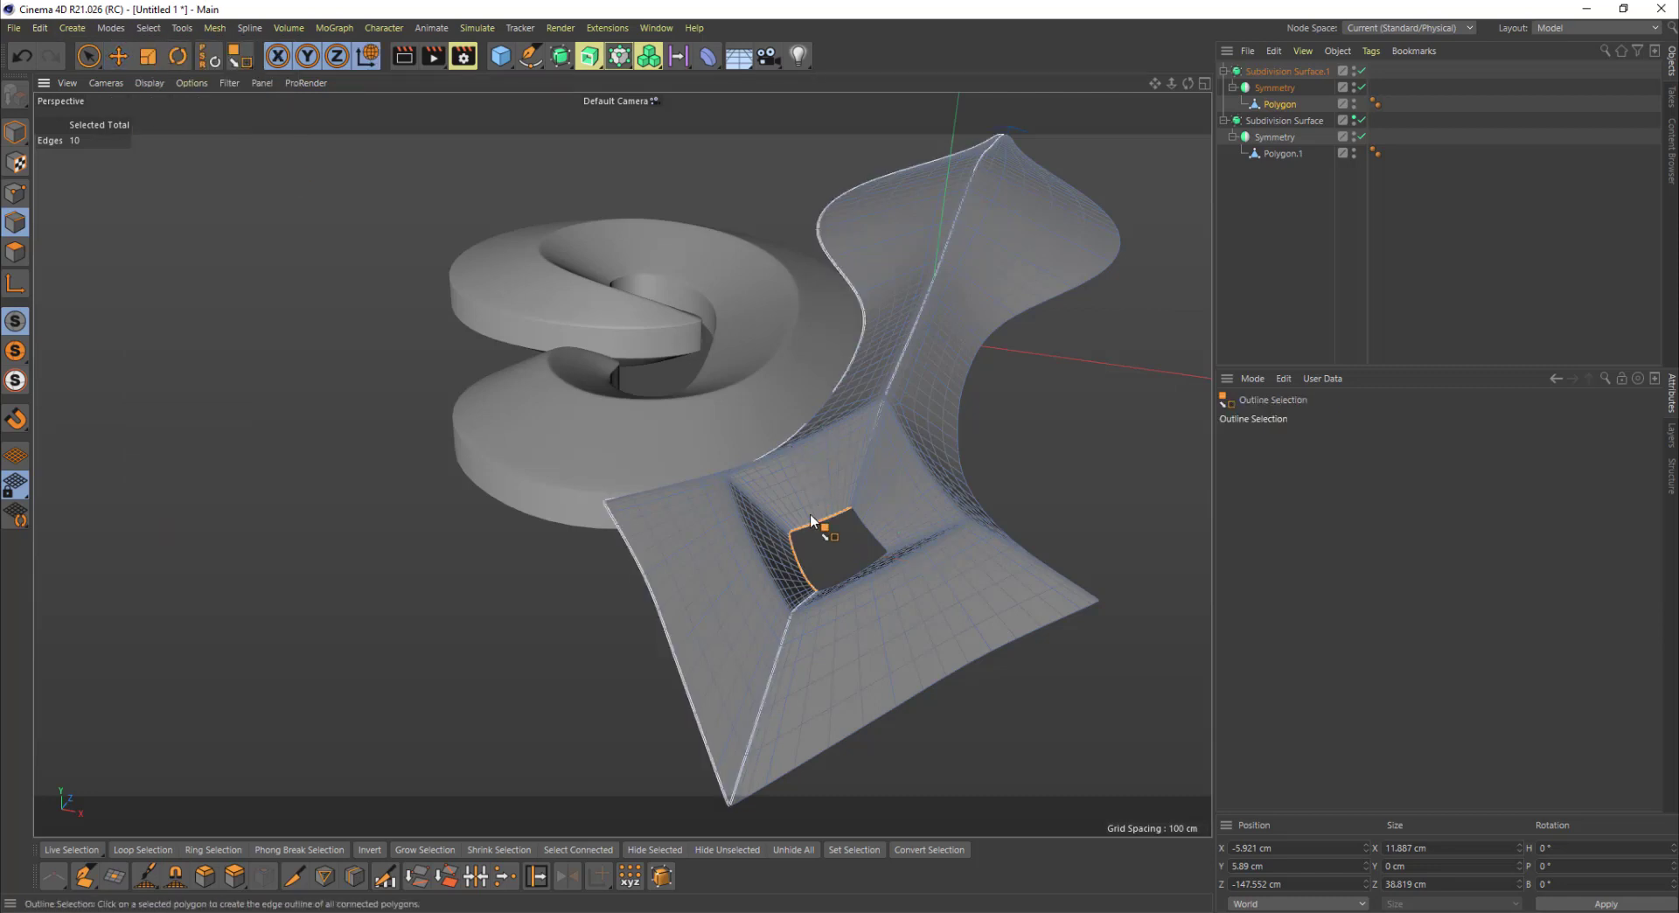
left_click(809, 538)
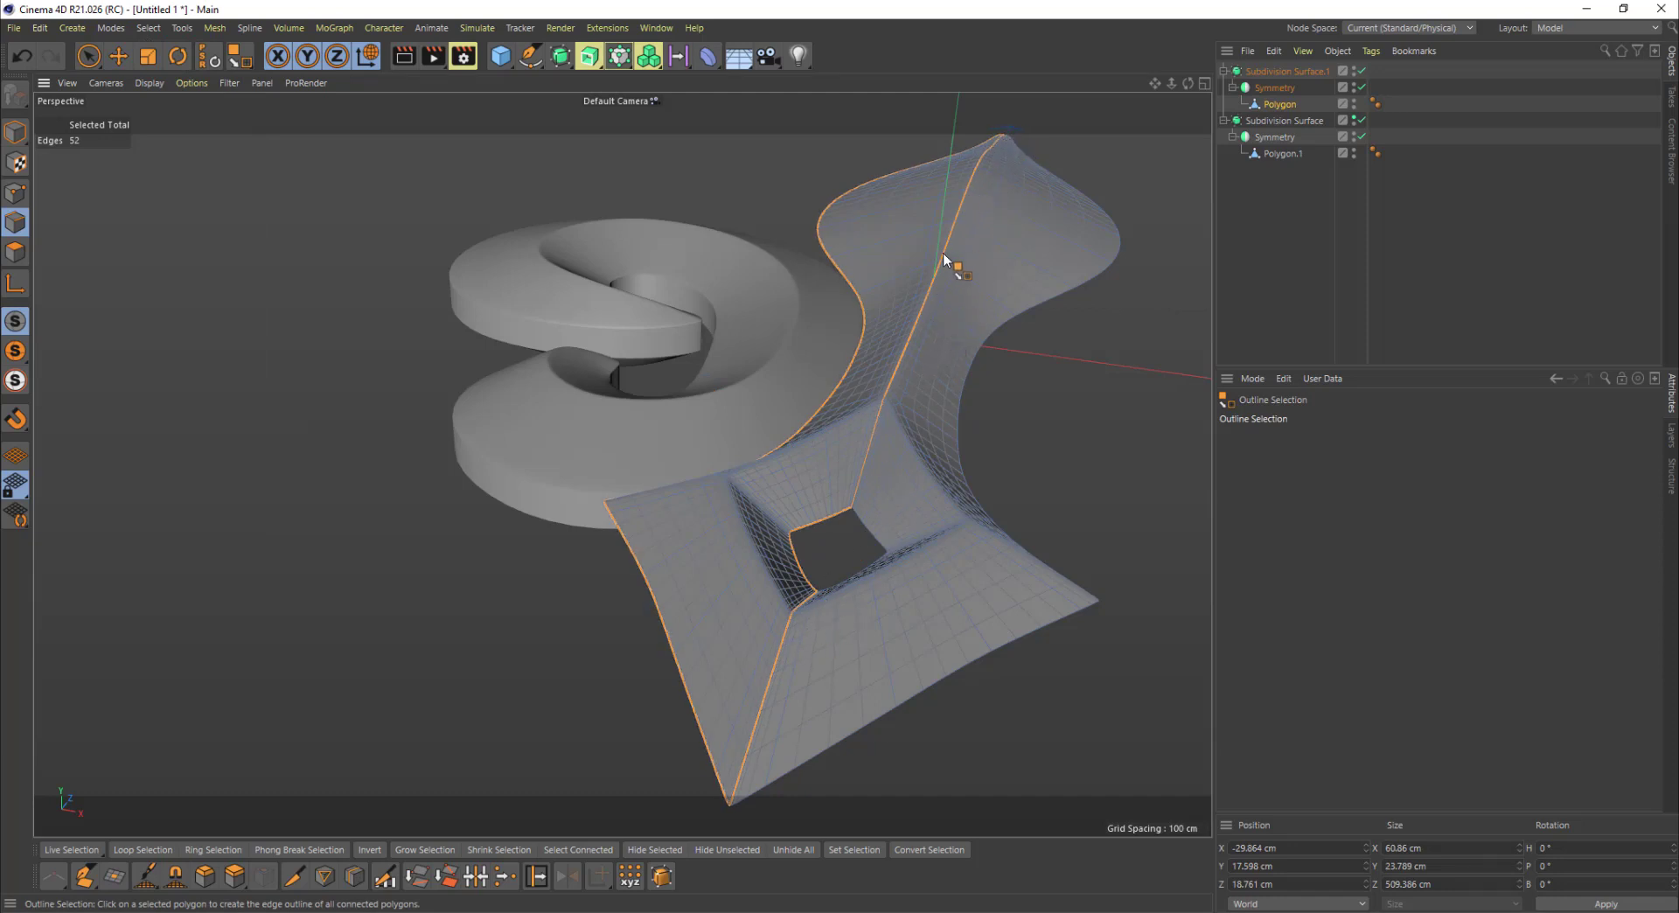
left_click_drag(968, 218, 910, 472, "alt")
key("e")
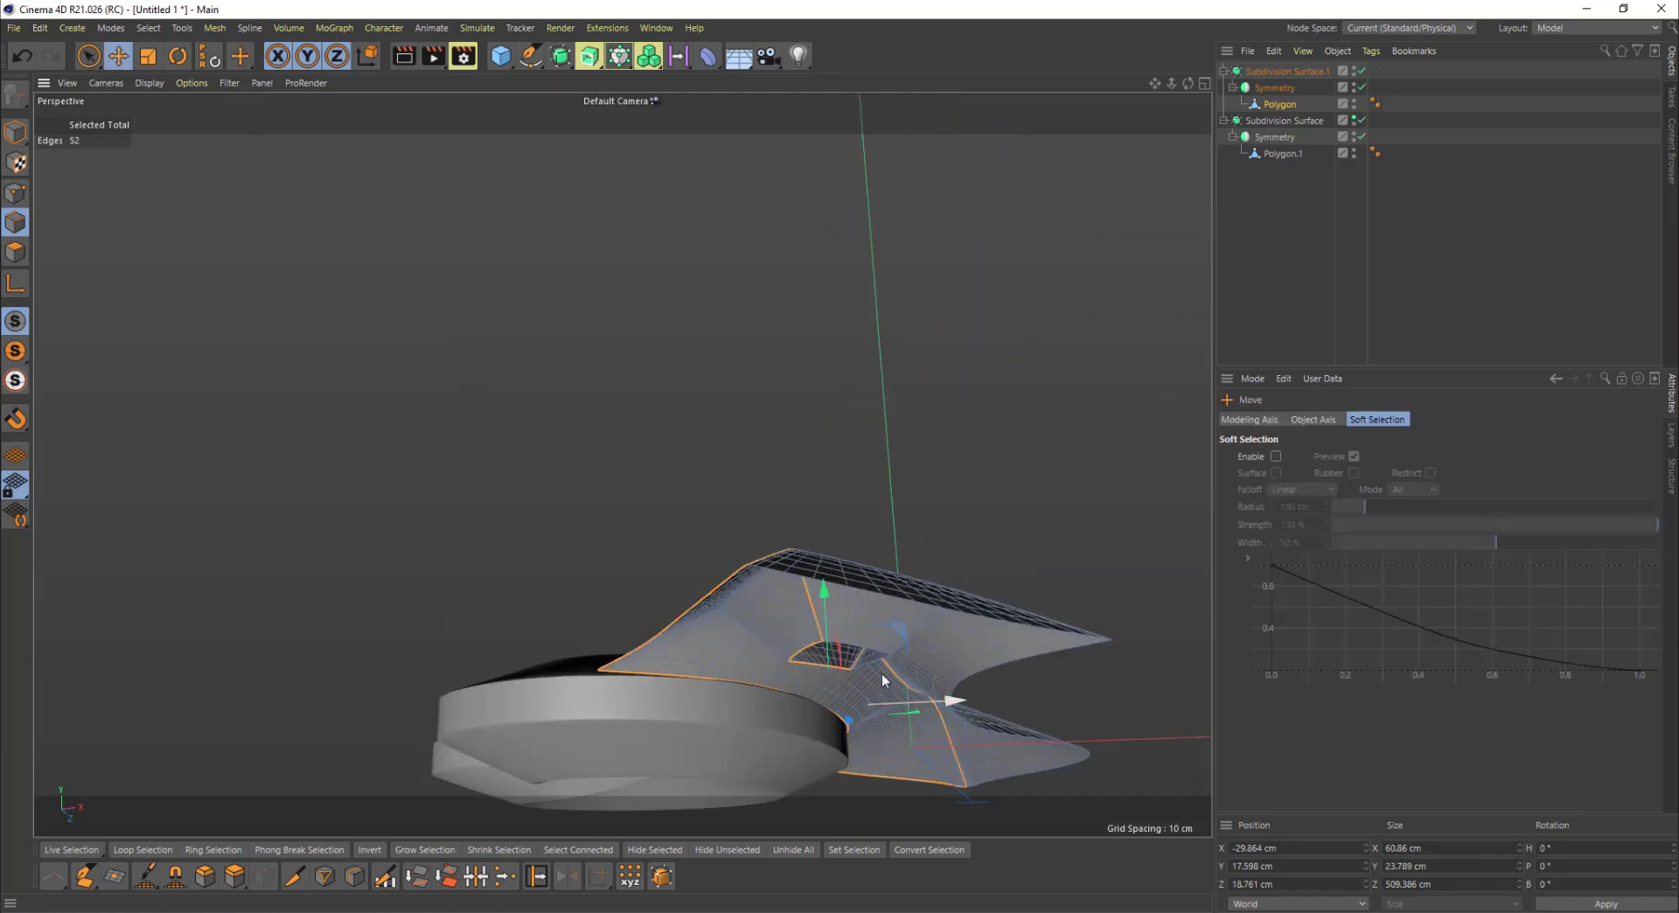
left_click_drag(822, 597, 905, 617, "ctrl")
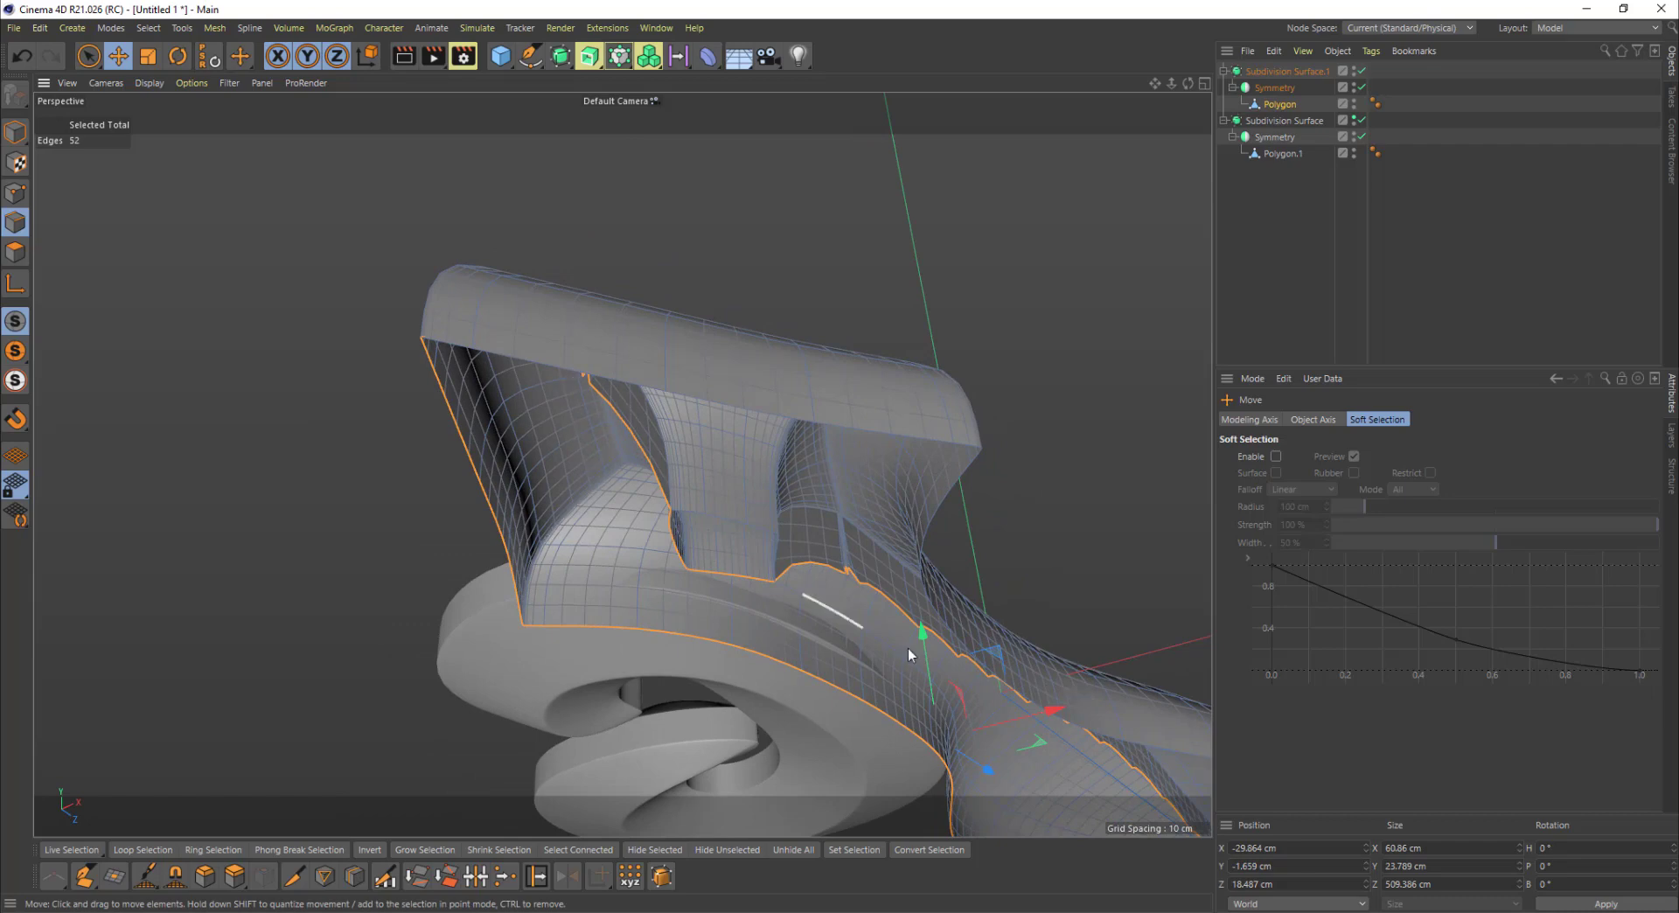
Step: Select the leaf's outer border edges, then add the hole's rim loop and the missing edges at the pointed tip
left_click_drag(1052, 692, 878, 562, "alt")
double_click(817, 743)
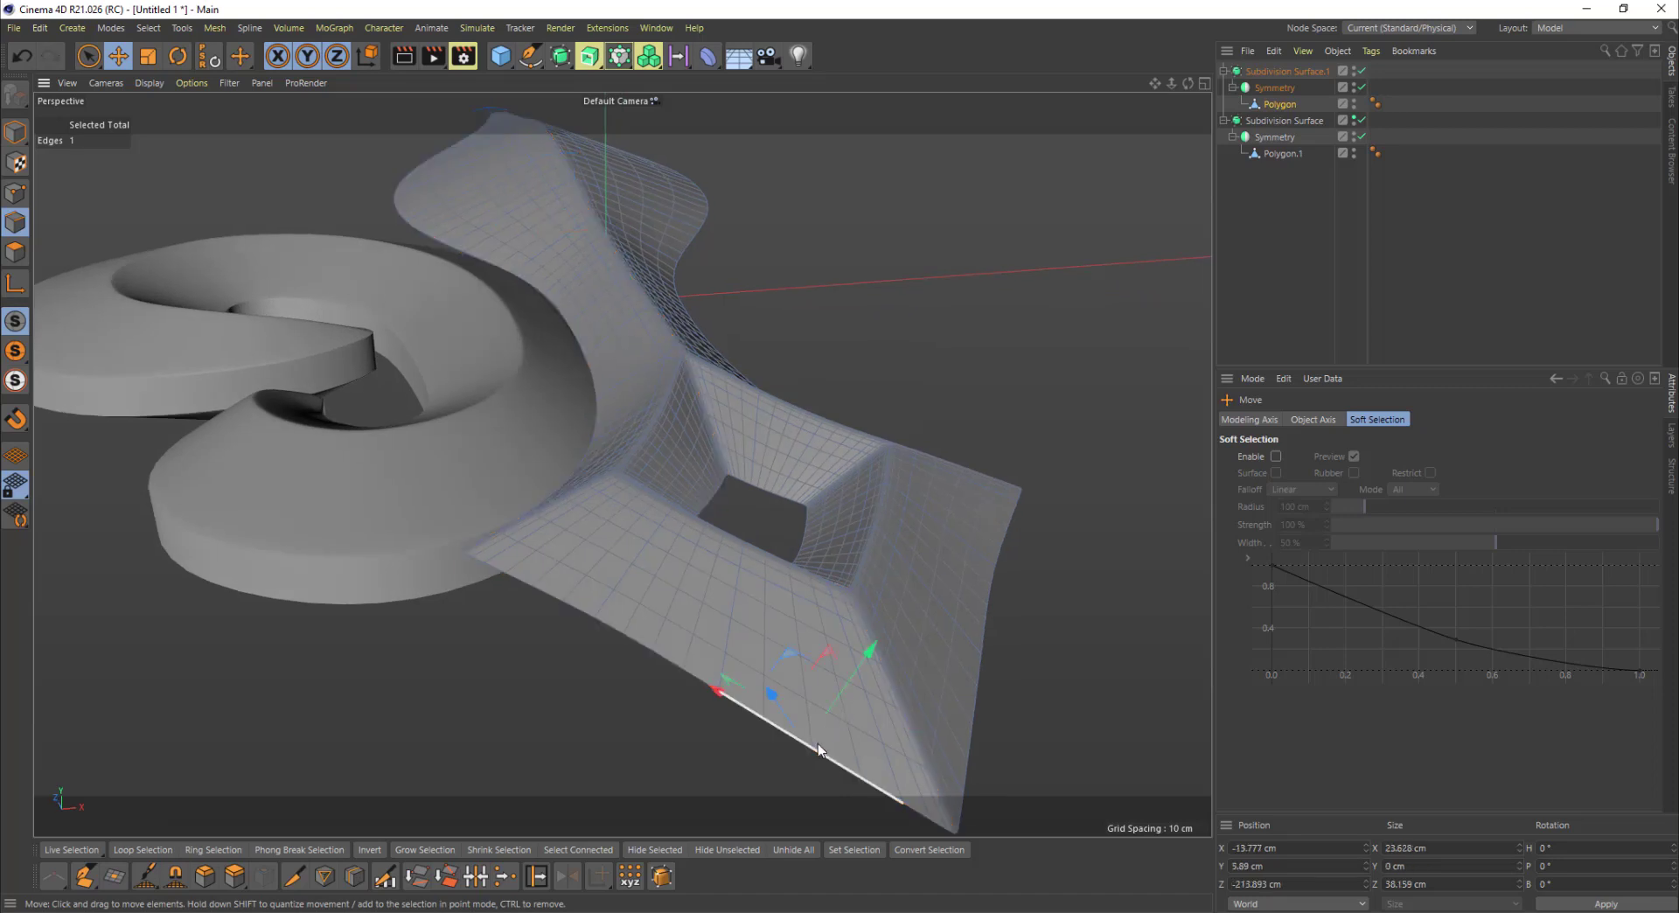
middle_click_drag(846, 654, 743, 485, "alt")
scroll(894, 656, "up", 5)
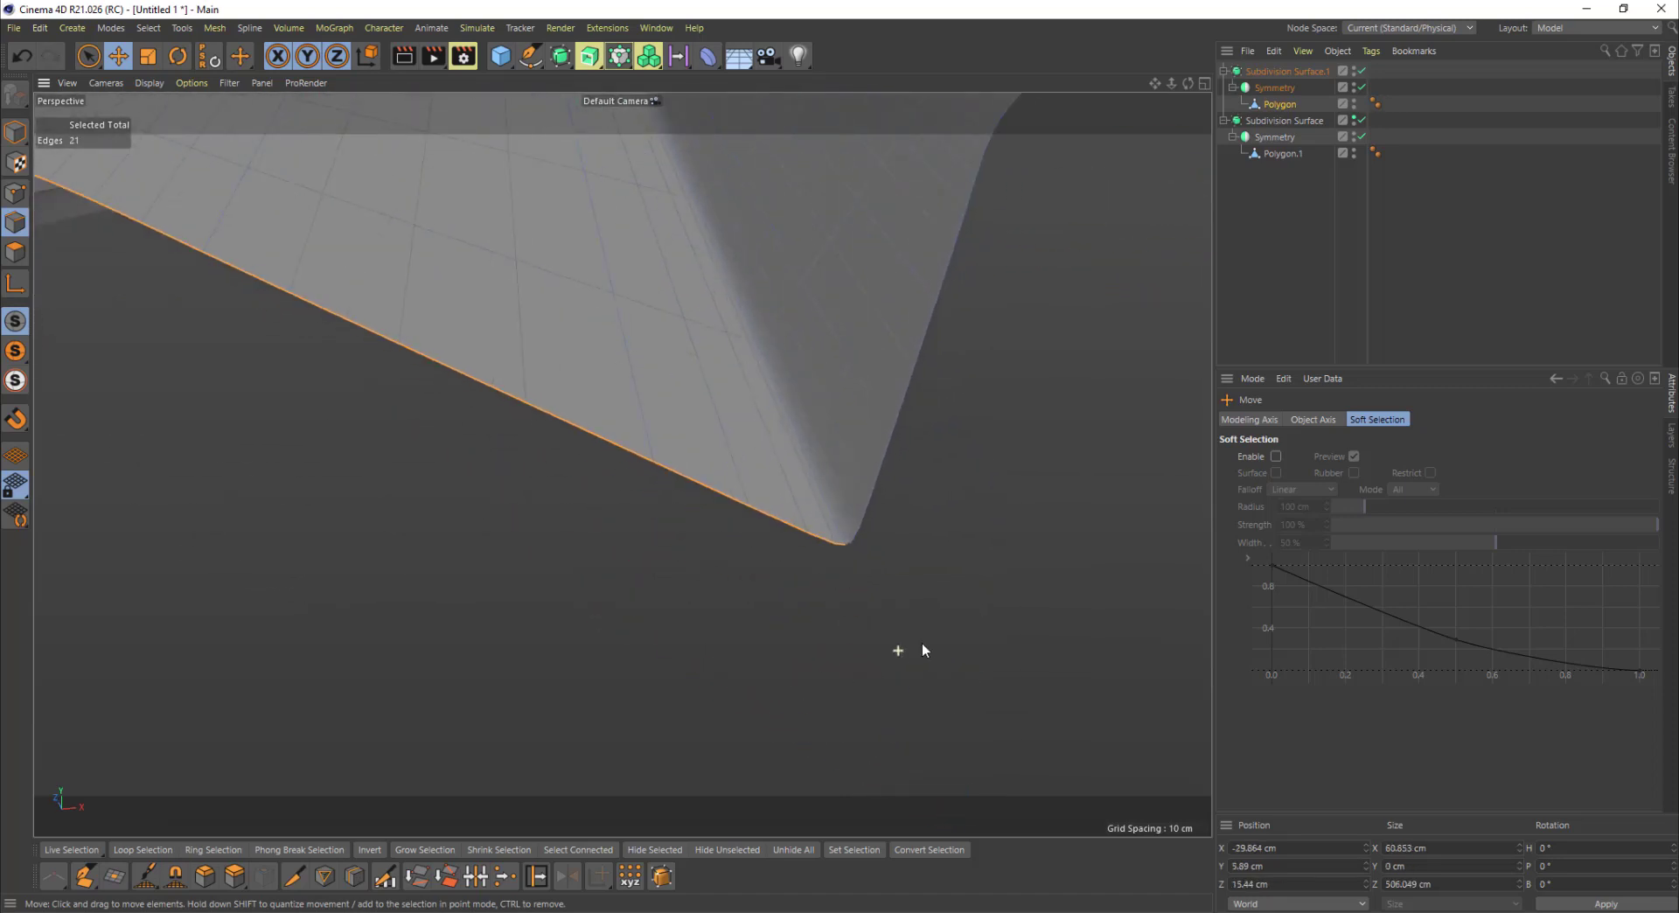
scroll(850, 532, "down", 8)
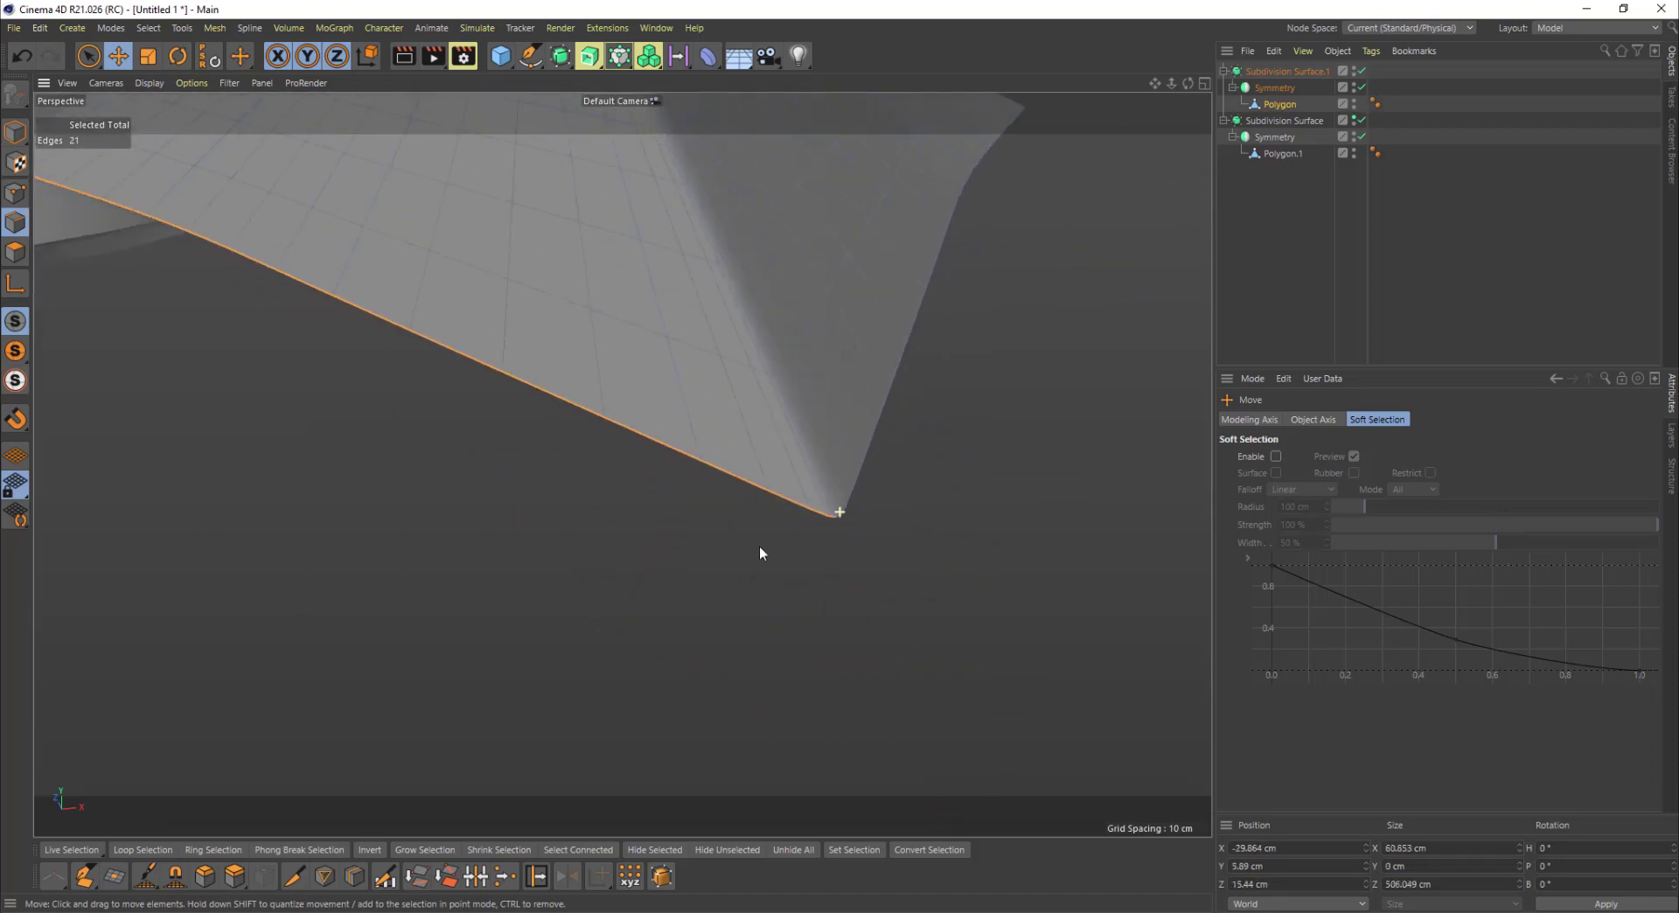
scroll(805, 408, "up", 8)
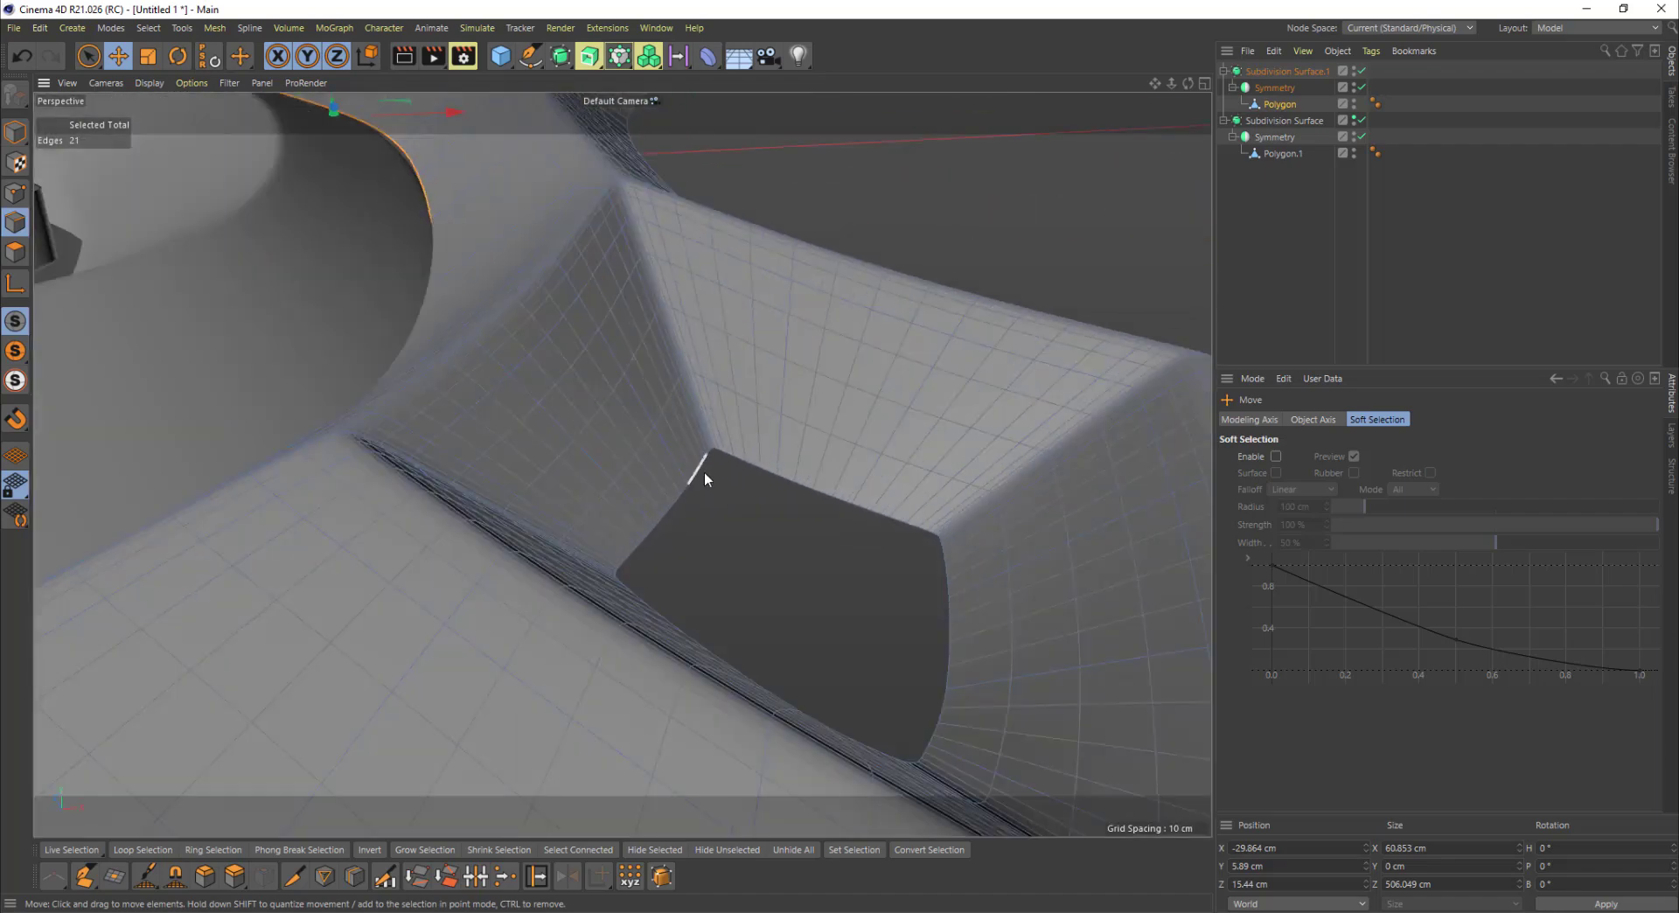
double_click(703, 470, "shift")
scroll(574, 433, "down", 3)
middle_click_drag(575, 433, 822, 831, "alt")
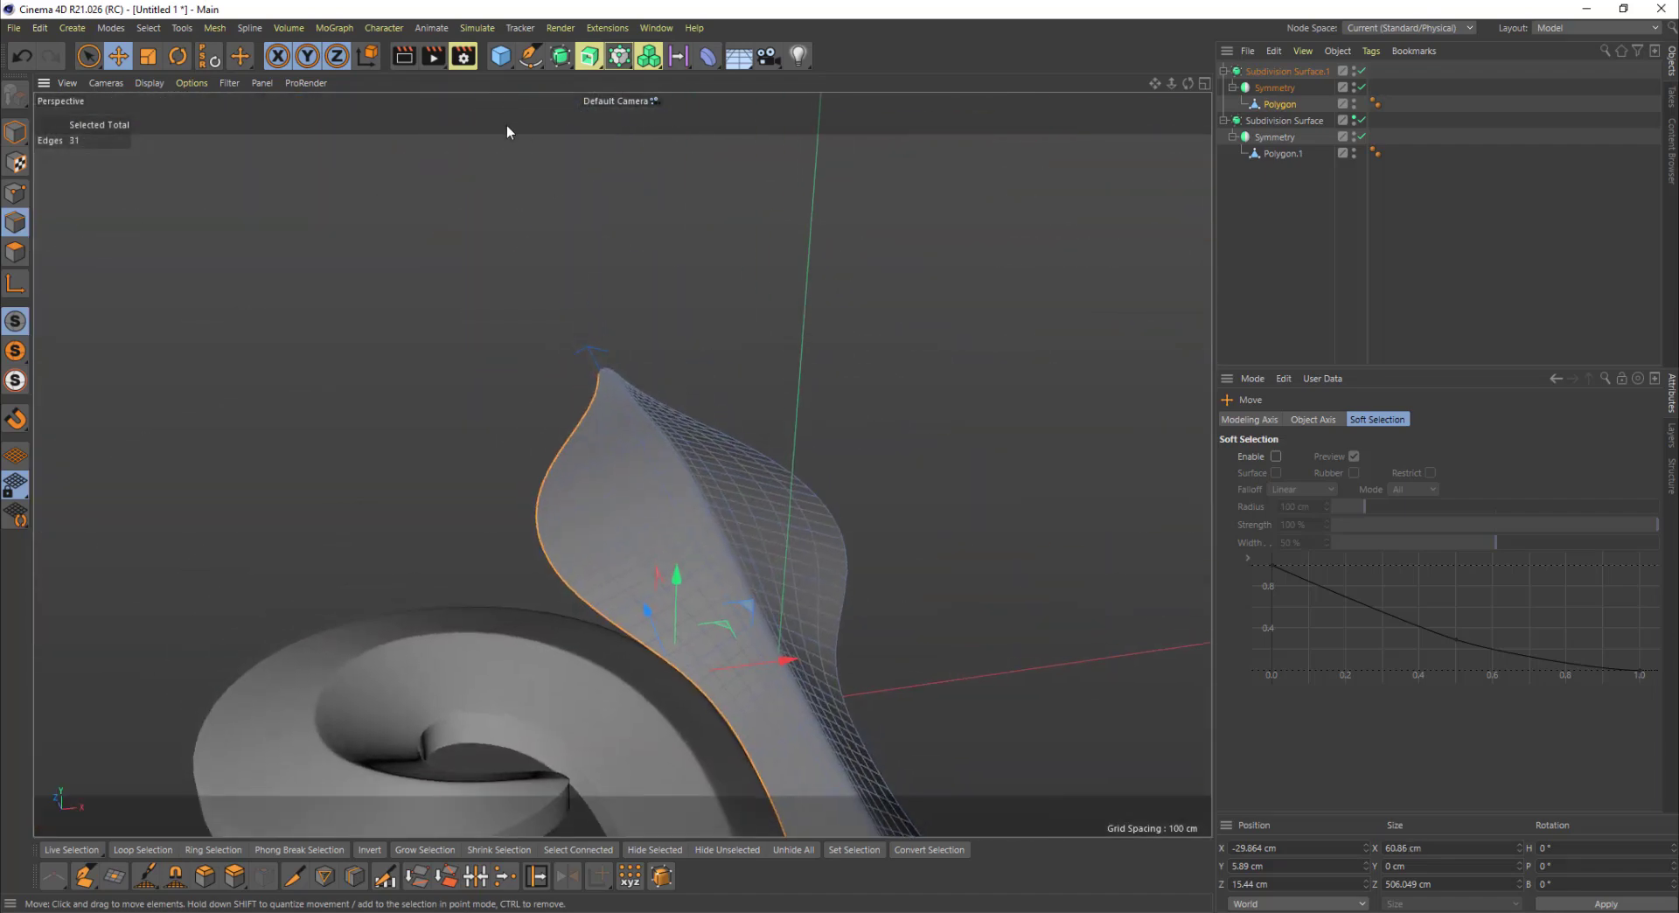
left_click_drag(626, 427, 894, 543, "alt")
scroll(630, 621, "up", 6)
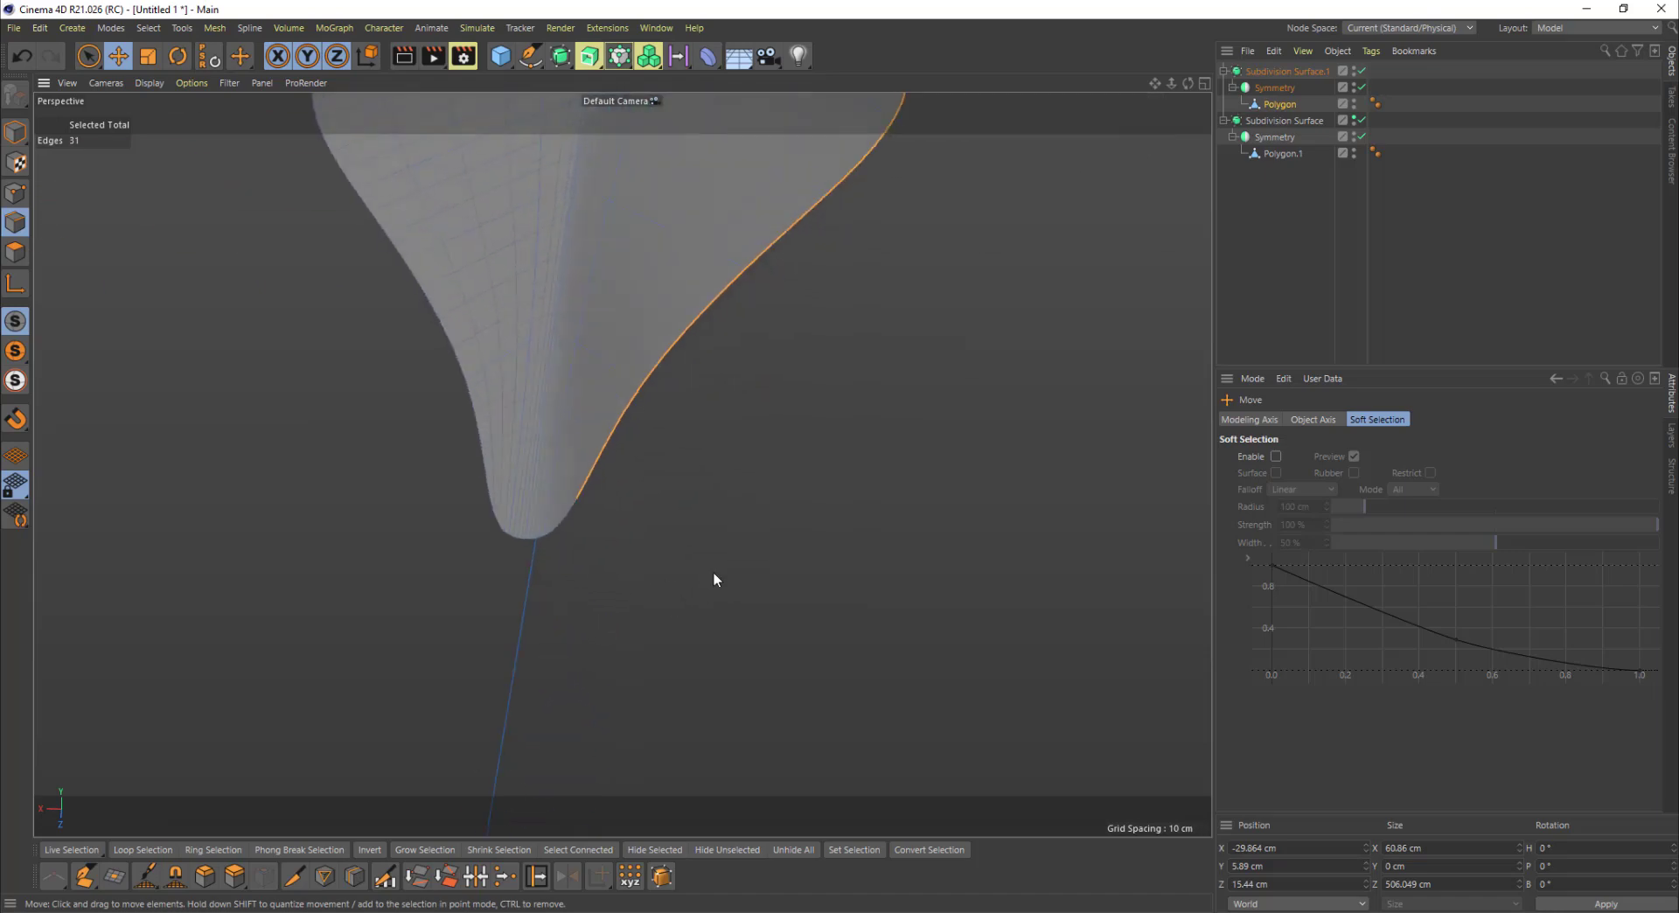
left_click(574, 516, "shift")
scroll(756, 379, "down", 6)
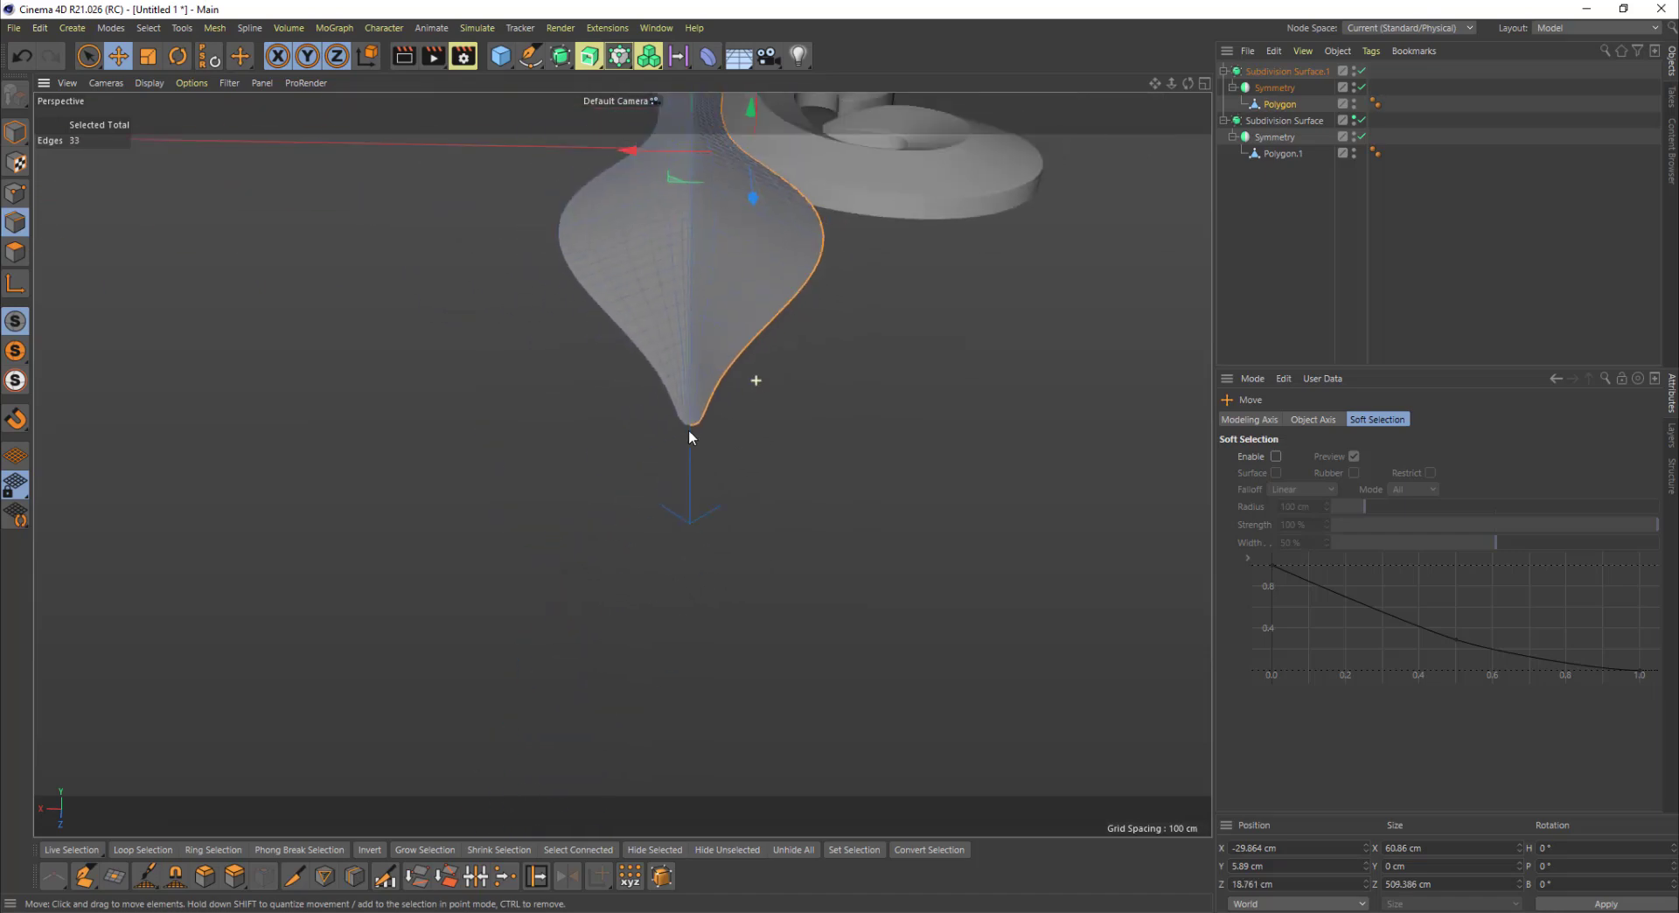
left_click_drag(755, 380, 593, 464, "alt")
Step: Extrude the selected border edges downward to form side walls and set their Y position to 0 cm
left_click_drag(484, 298, 469, 316, "alt")
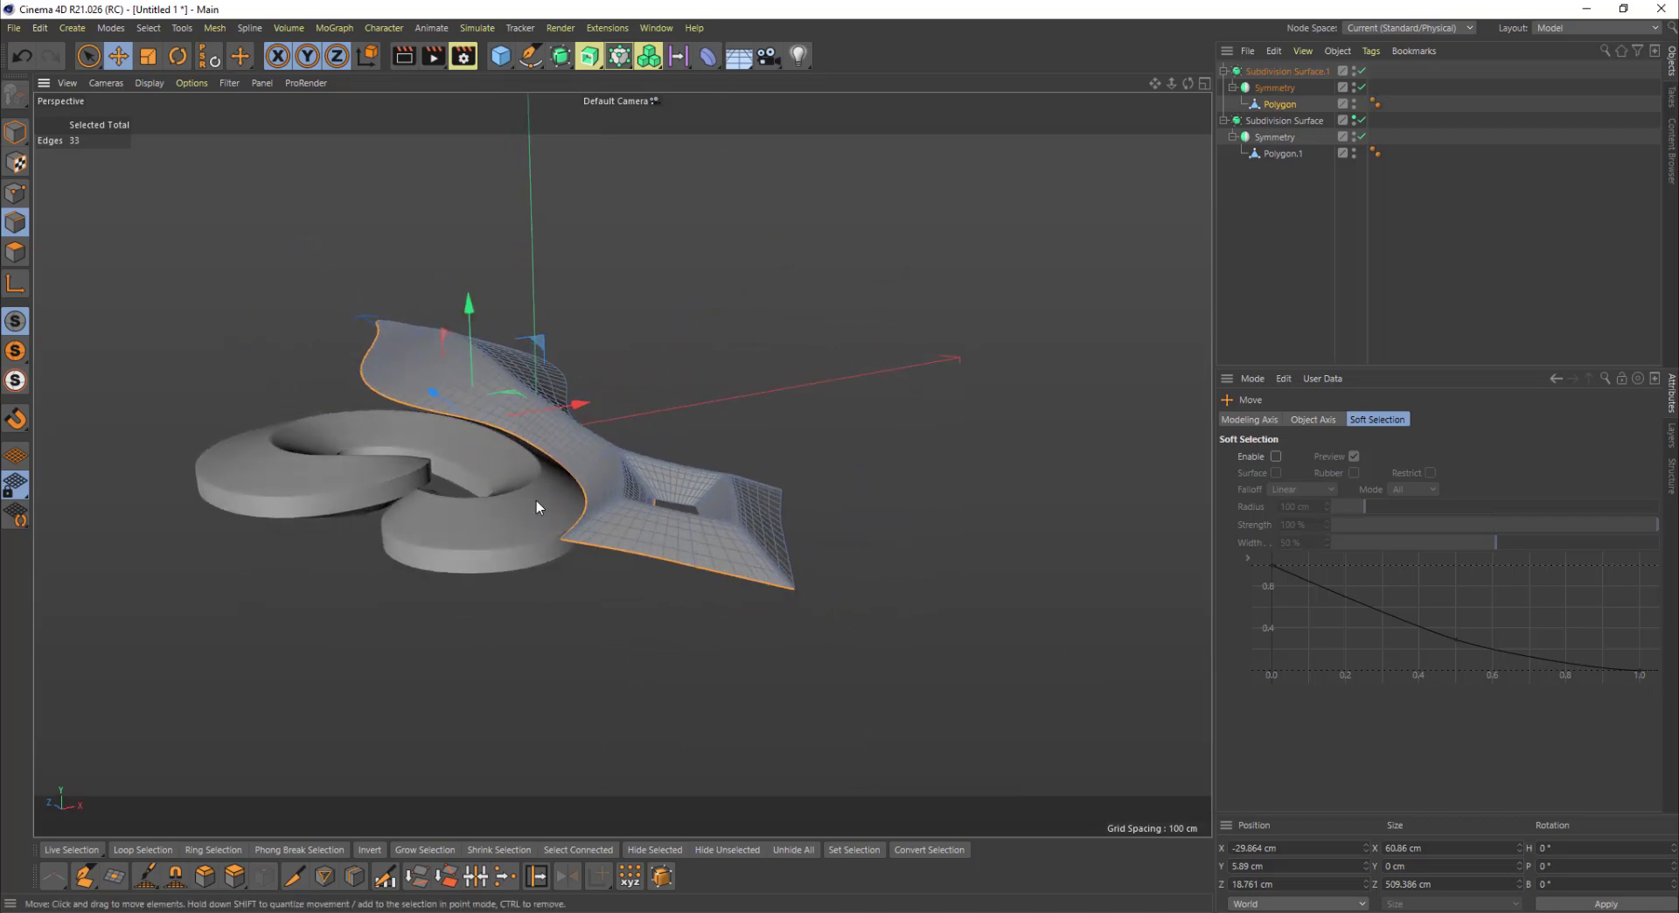
right_click_drag(537, 500, 717, 448, "alt")
left_click_drag(413, 238, 411, 264)
left_click_drag(705, 474, 734, 411, "alt")
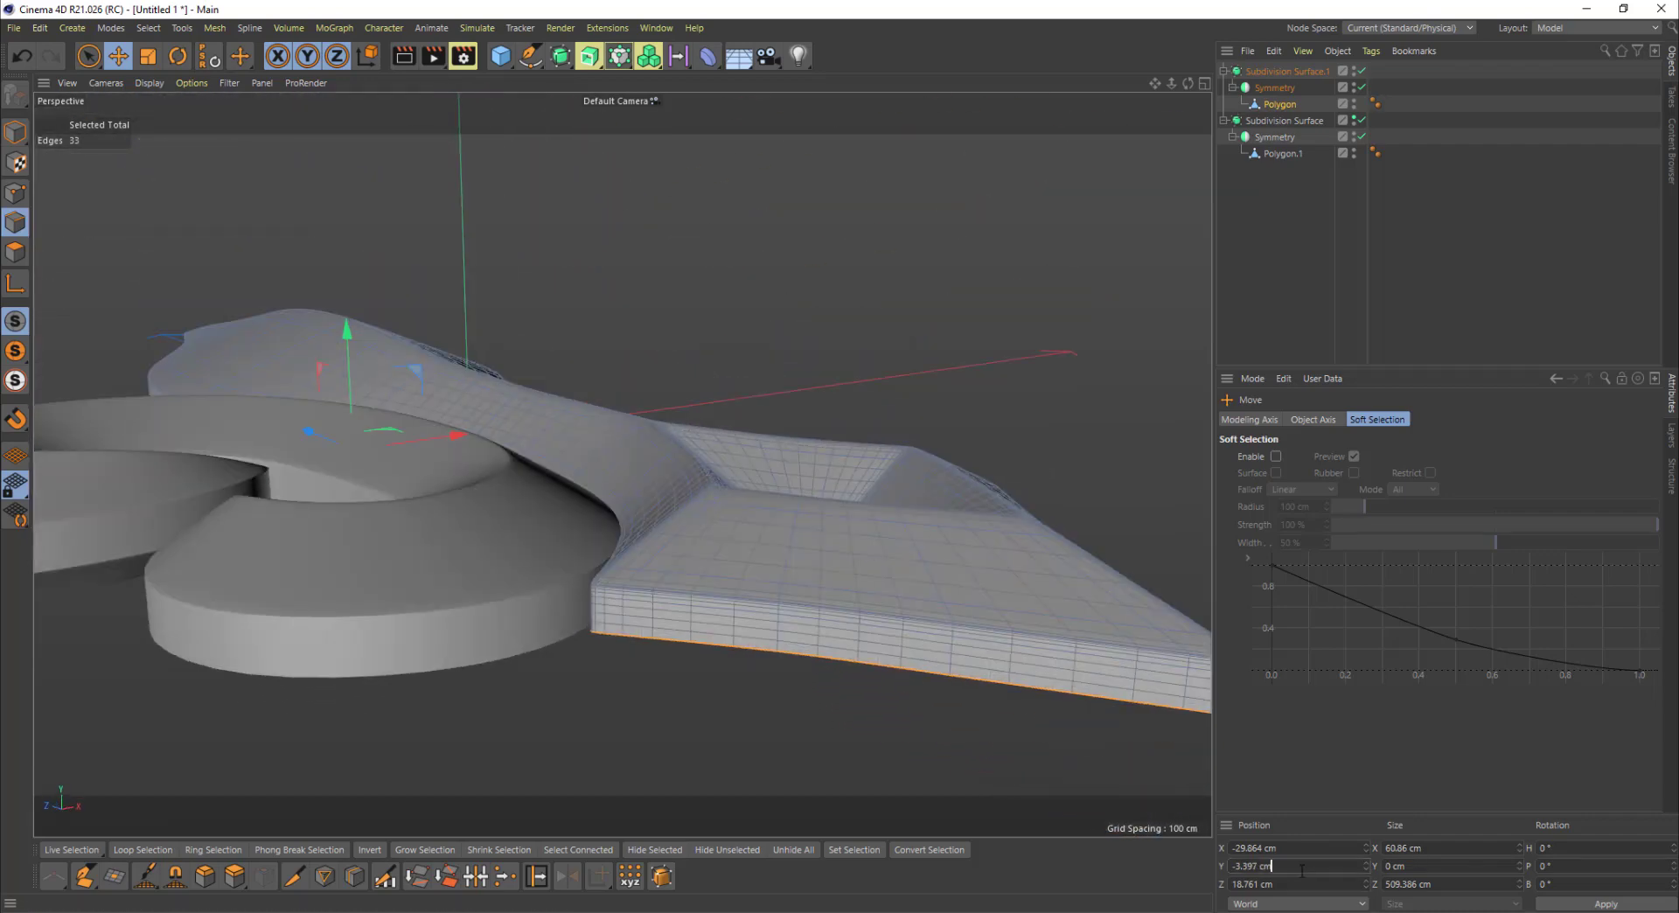
key("ctrl+a")
type("0")
key("Return")
left_click_drag(790, 705, 727, 464, "alt")
left_click_drag(815, 504, 663, 539, "alt")
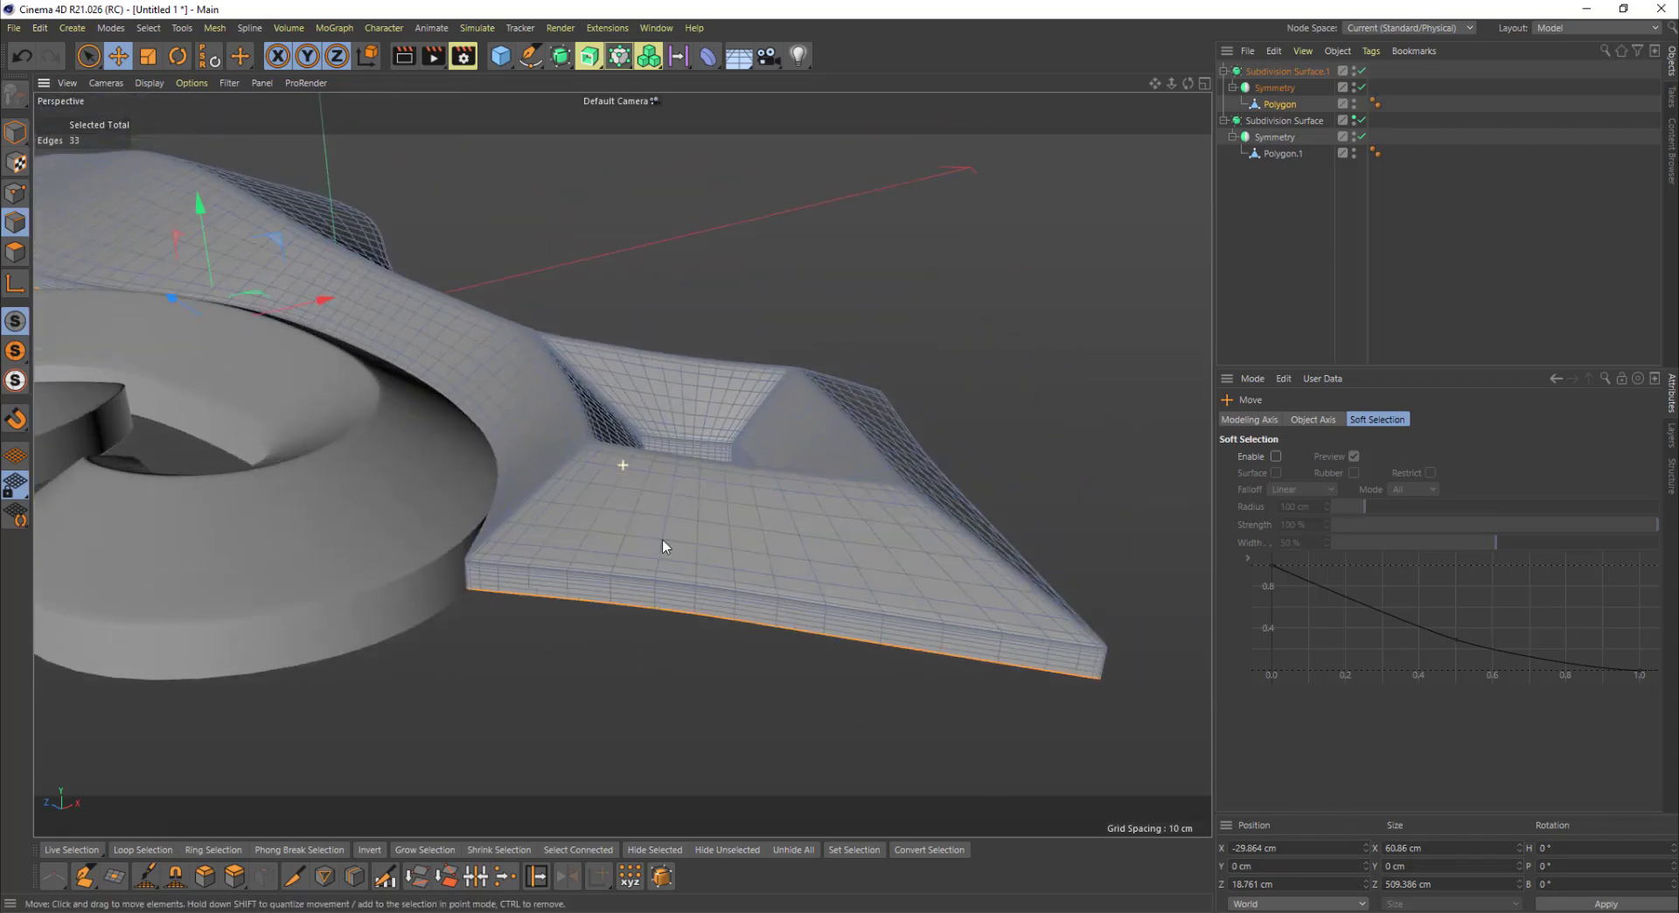
key("Return")
Step: Return to model mode, add a new Symmetry object and nest the leaf's existing Symmetry inside it
left_click_drag(764, 238, 650, 262, "alt")
left_click(1144, 306)
right_click_drag(1090, 322, 932, 353, "alt")
middle_click_drag(932, 353, 912, 490, "alt")
left_click_drag(911, 491, 879, 406, "alt")
left_click(878, 406)
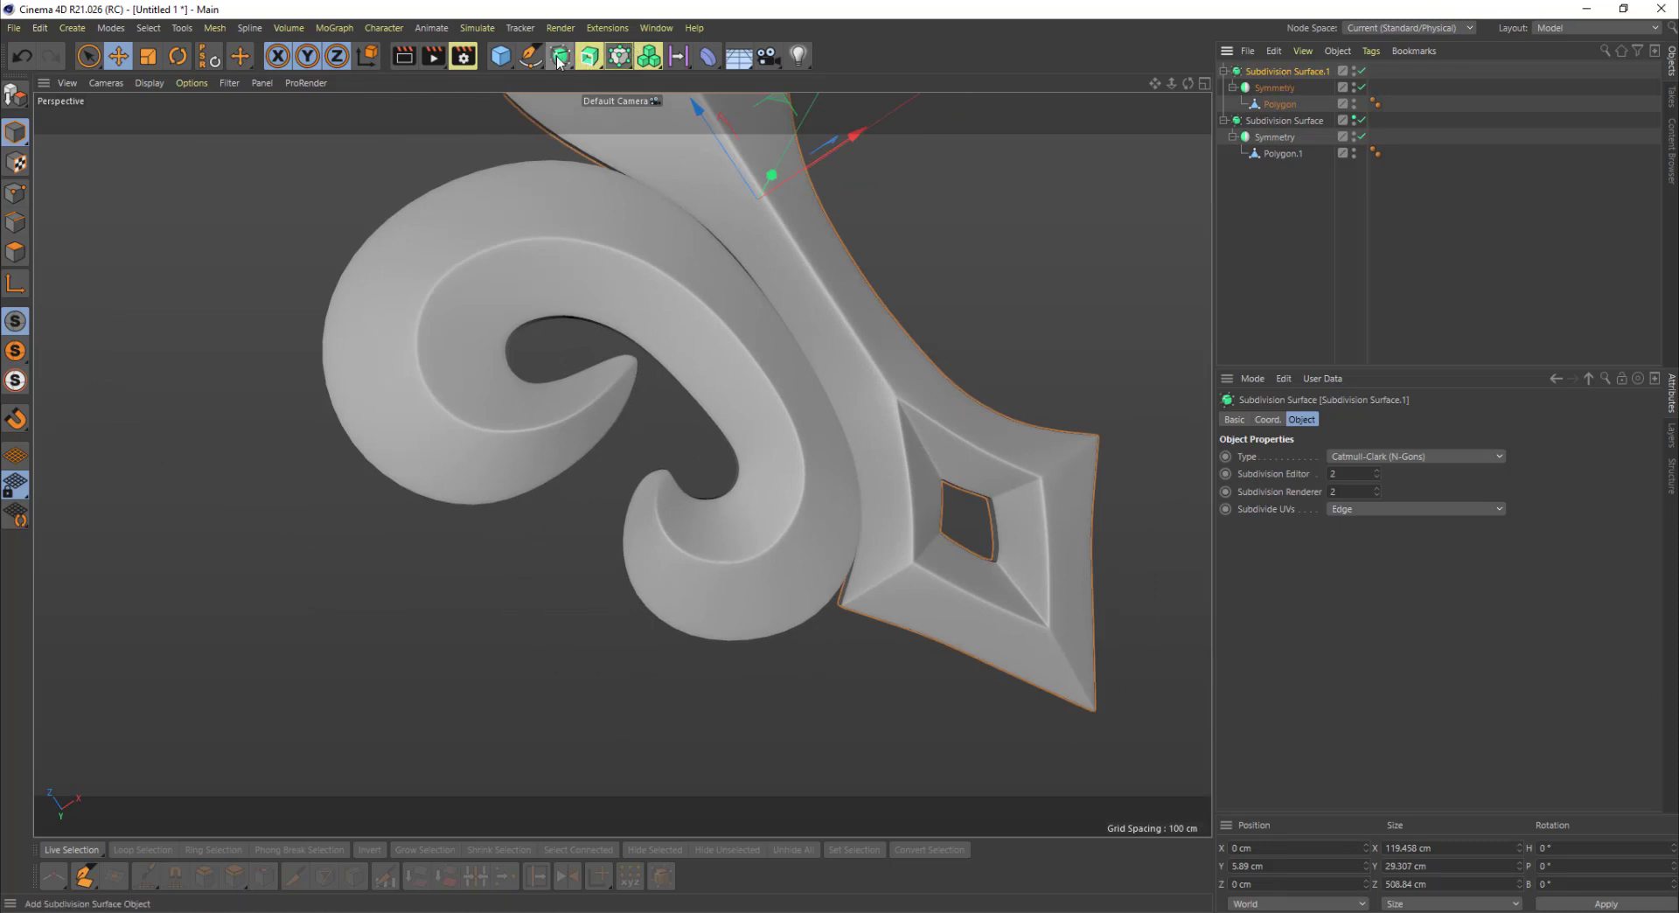
left_click_drag(558, 62, 870, 106)
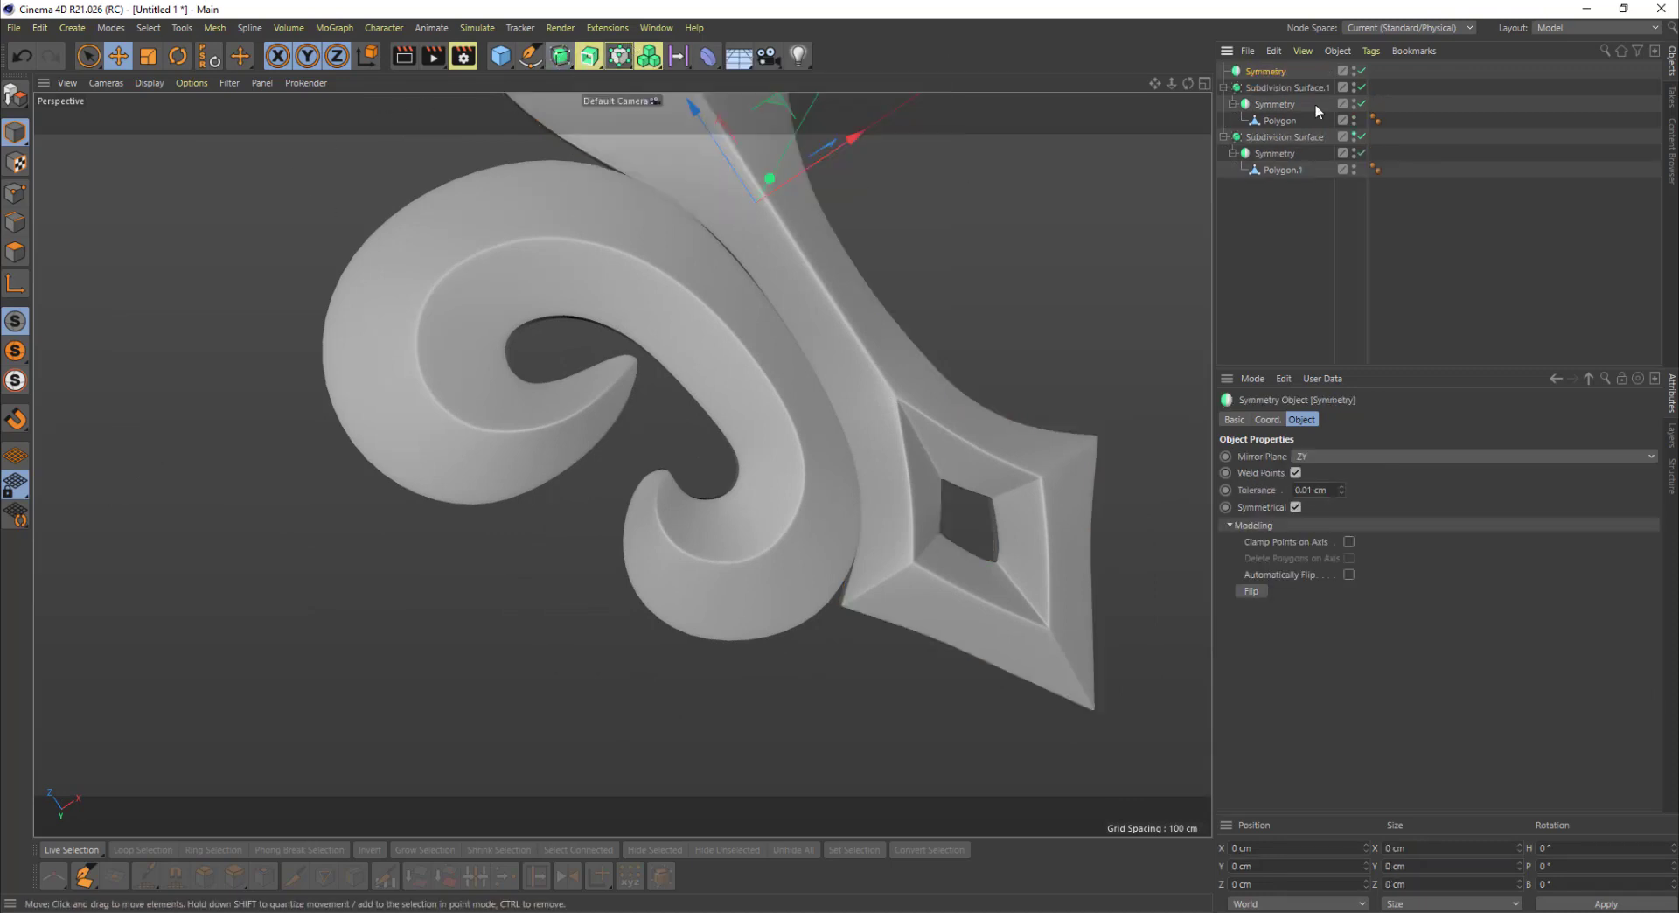
left_click_drag(1275, 105, 1251, 68)
Step: Set the new Symmetry's mirror plane to XZ and place it under Subdivision Surface.1
left_click_drag(1011, 354, 1316, 462, "alt")
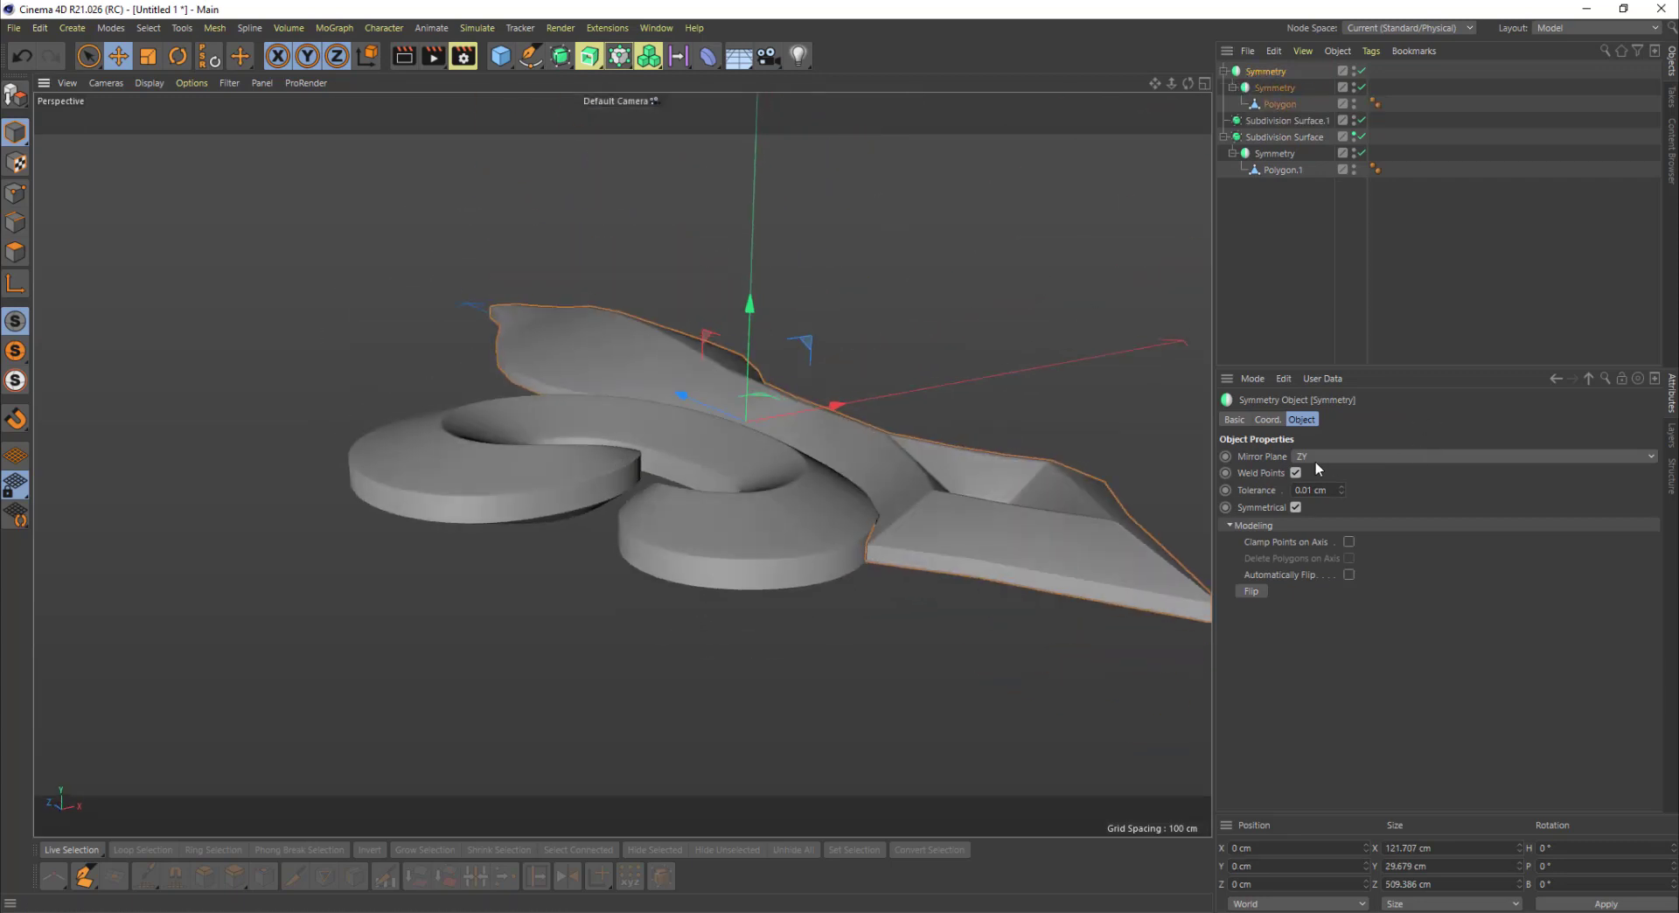
left_click(1315, 462)
left_click(1310, 470)
left_click(1311, 453)
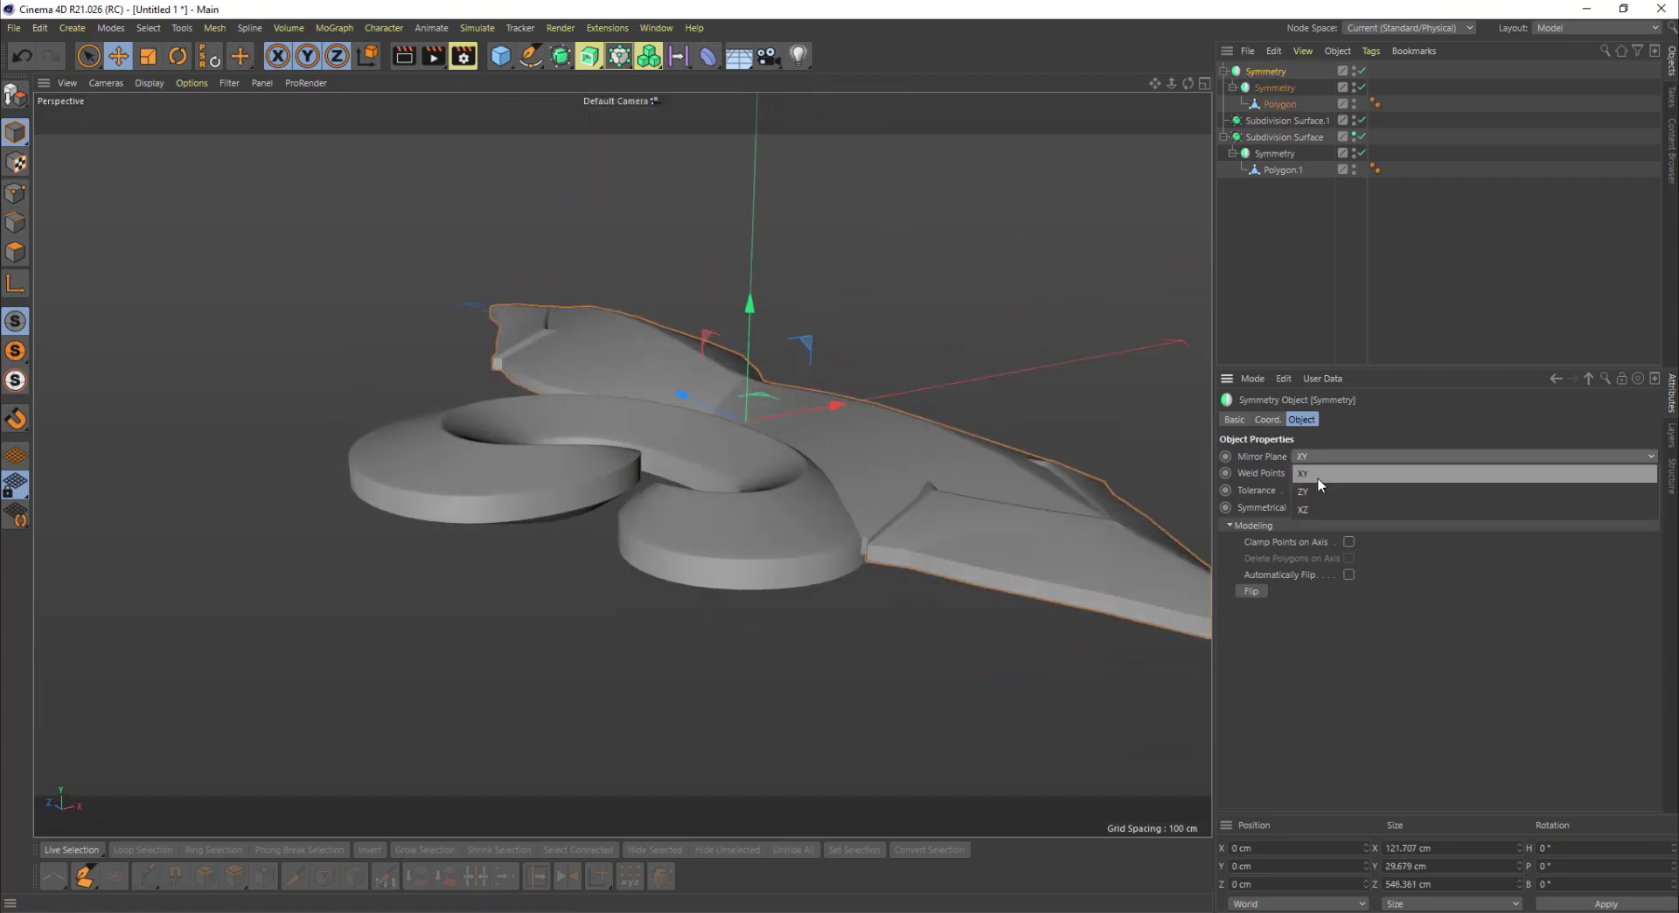
left_click(1303, 510)
left_click_drag(1172, 516, 1242, 262, "alt")
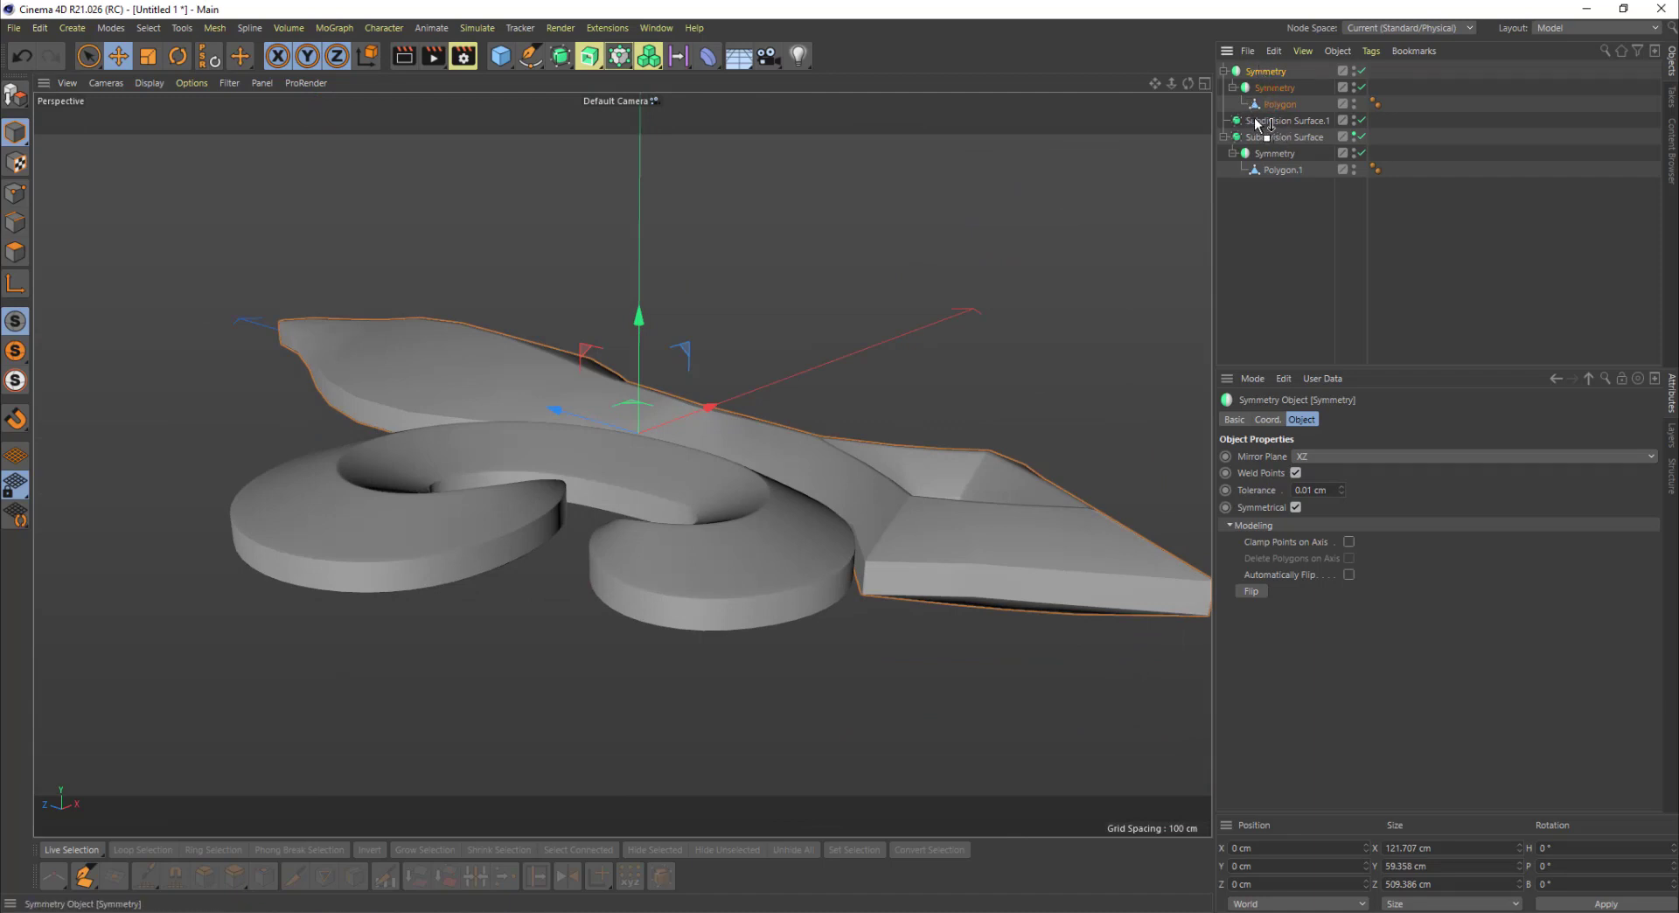
left_click_drag(1256, 123, 1256, 122)
Step: Deselect everything and maximize the top view around the centre of the reference ornament
left_click_drag(1013, 207, 772, 492, "alt")
left_click(1020, 412)
middle_click(782, 418)
middle_click_drag(1044, 238, 857, 322, "alt")
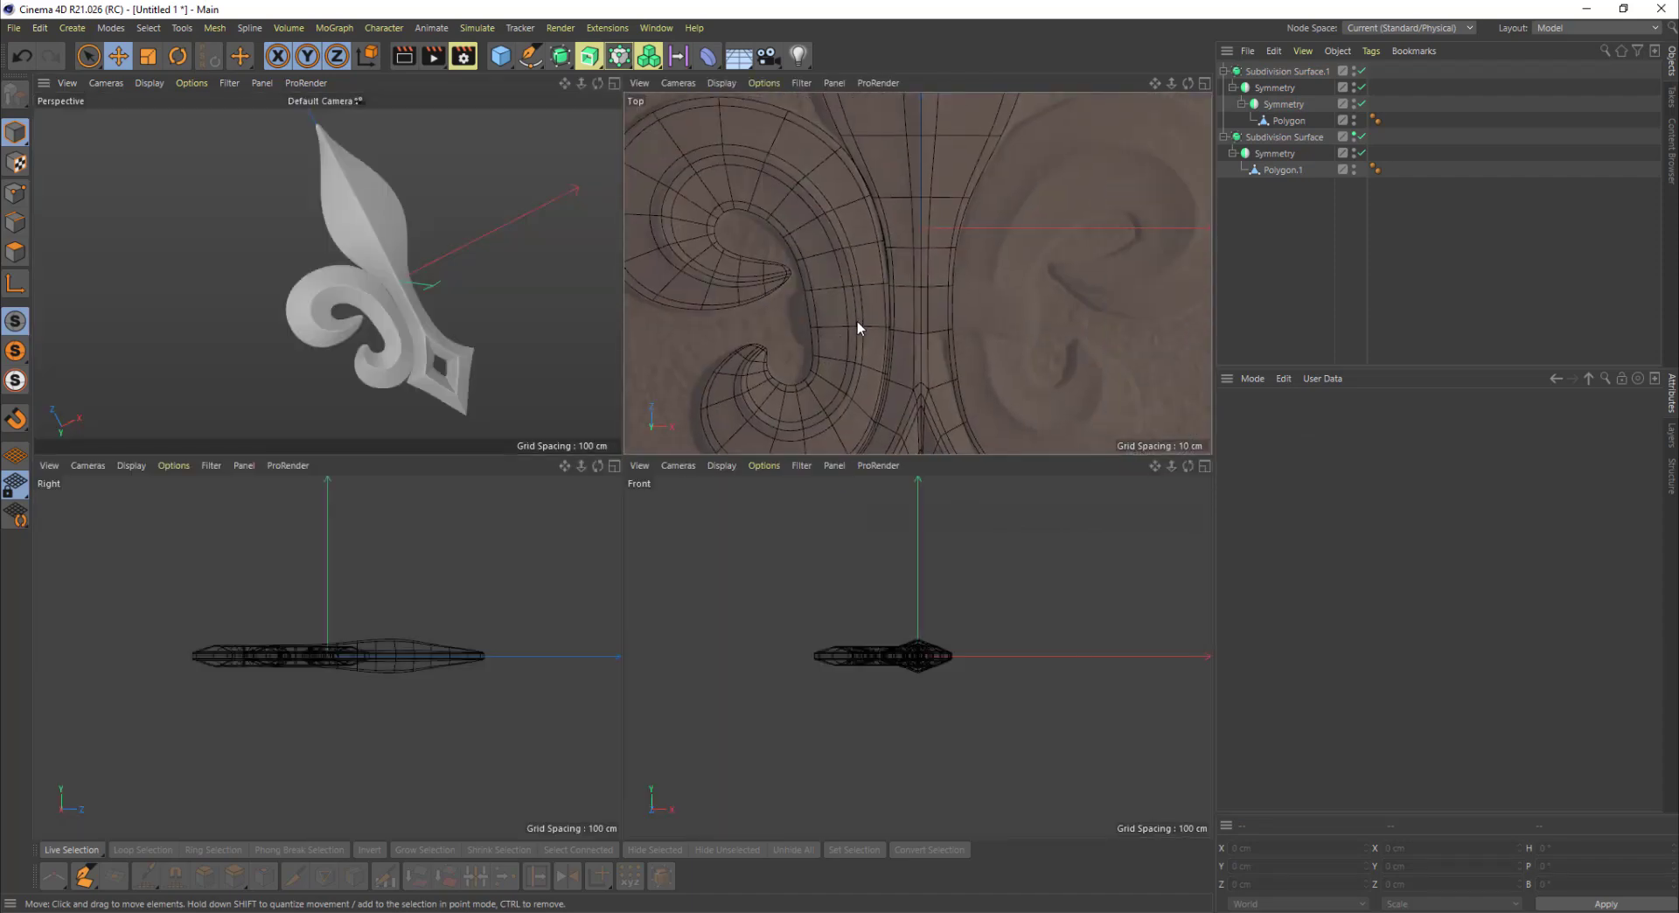
middle_click(889, 305)
scroll(658, 535, "up", 3)
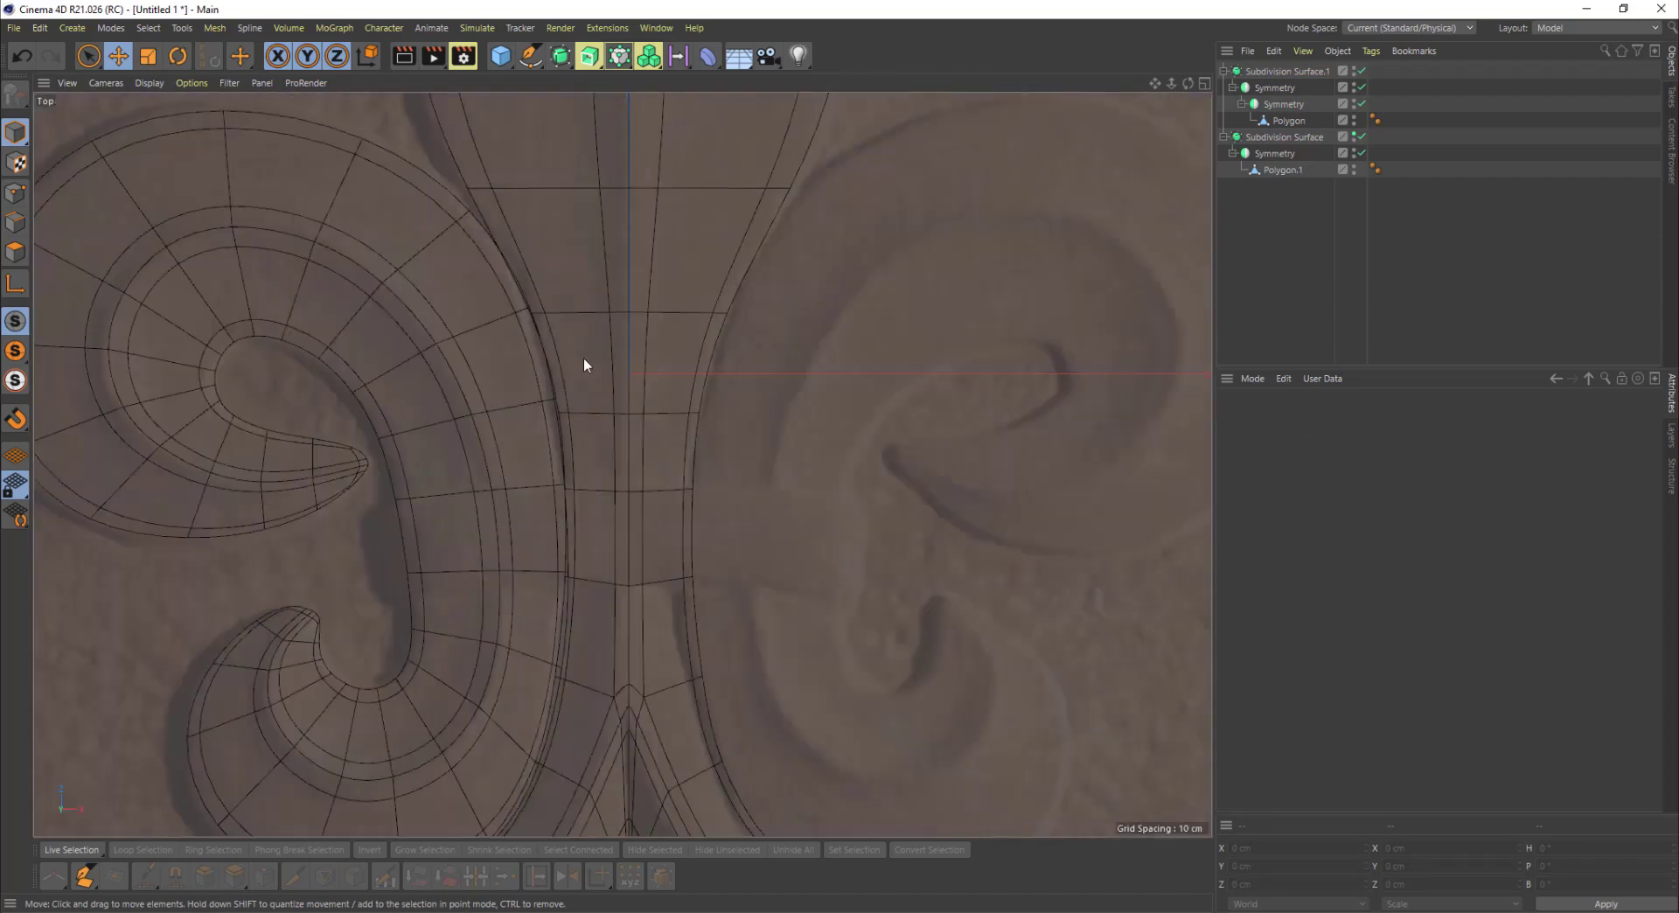
middle_click_drag(606, 475, 801, 453, "alt")
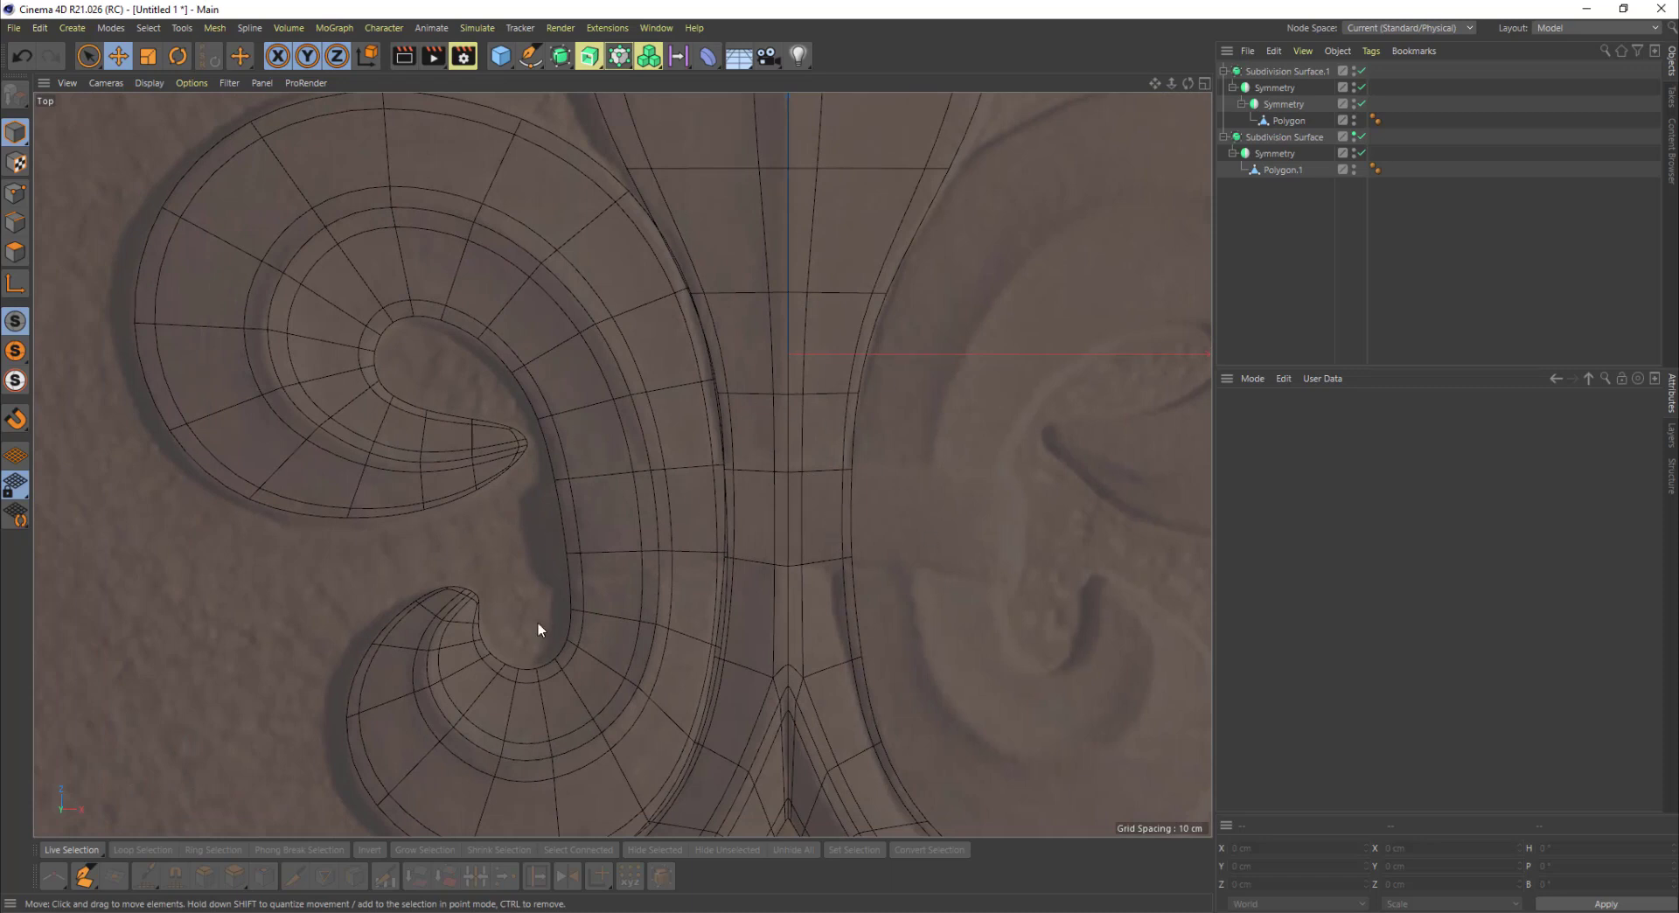
Step: Hide the centre leaf and the curled side leaf, with all their child objects, to expose the reference image
left_click(1354, 68)
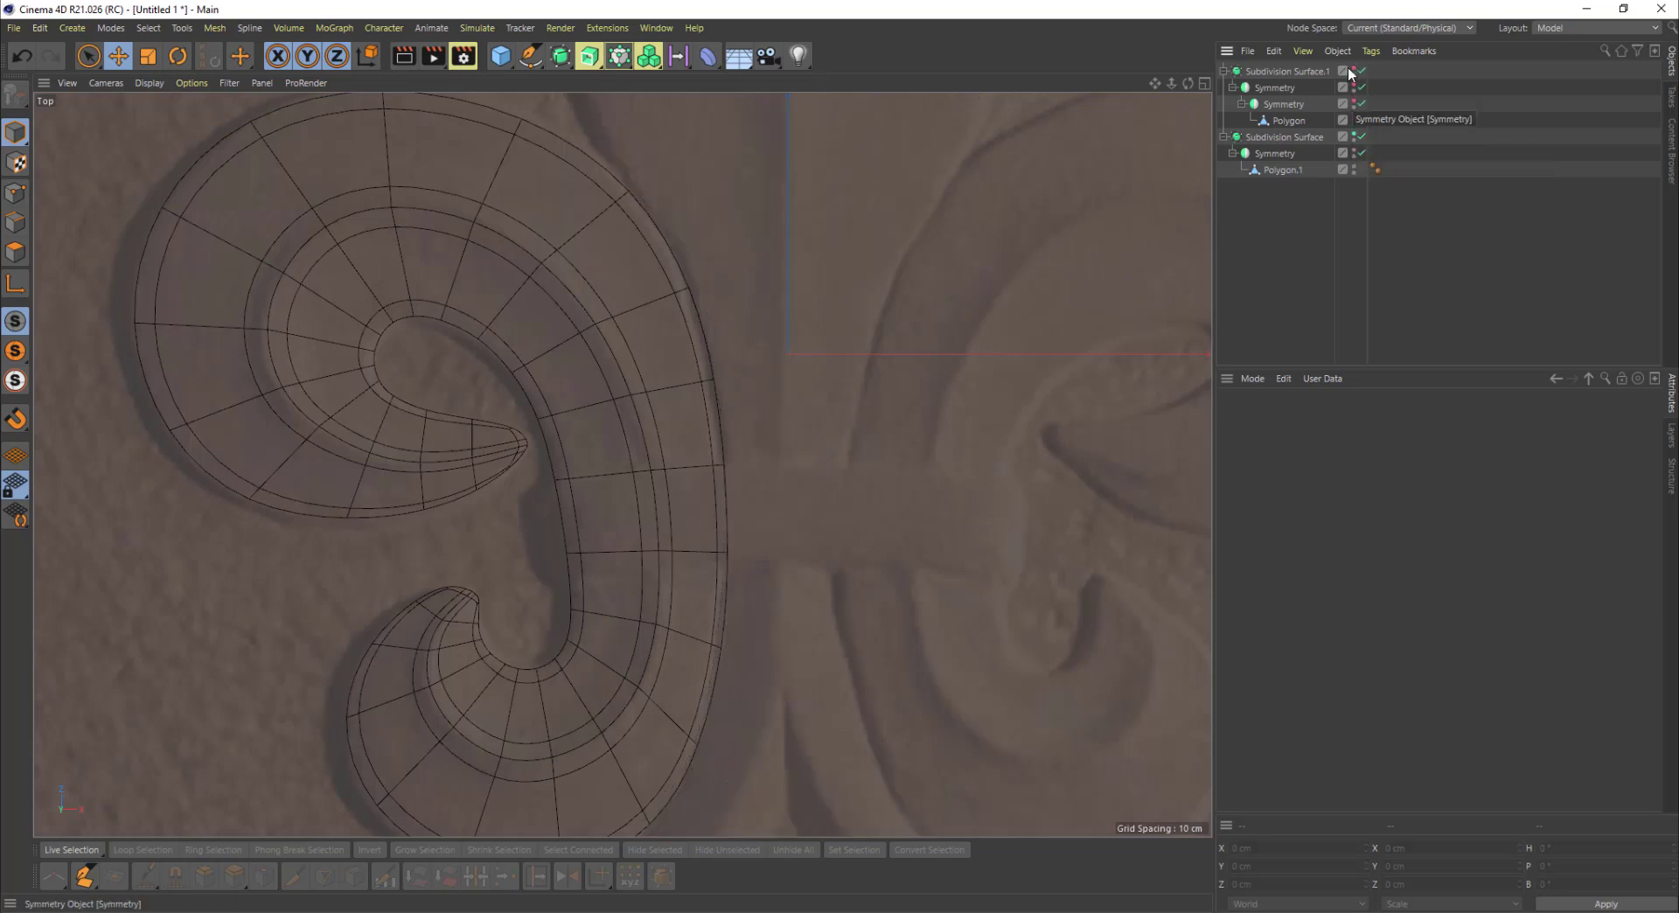
left_click(1355, 134)
left_click(1355, 134)
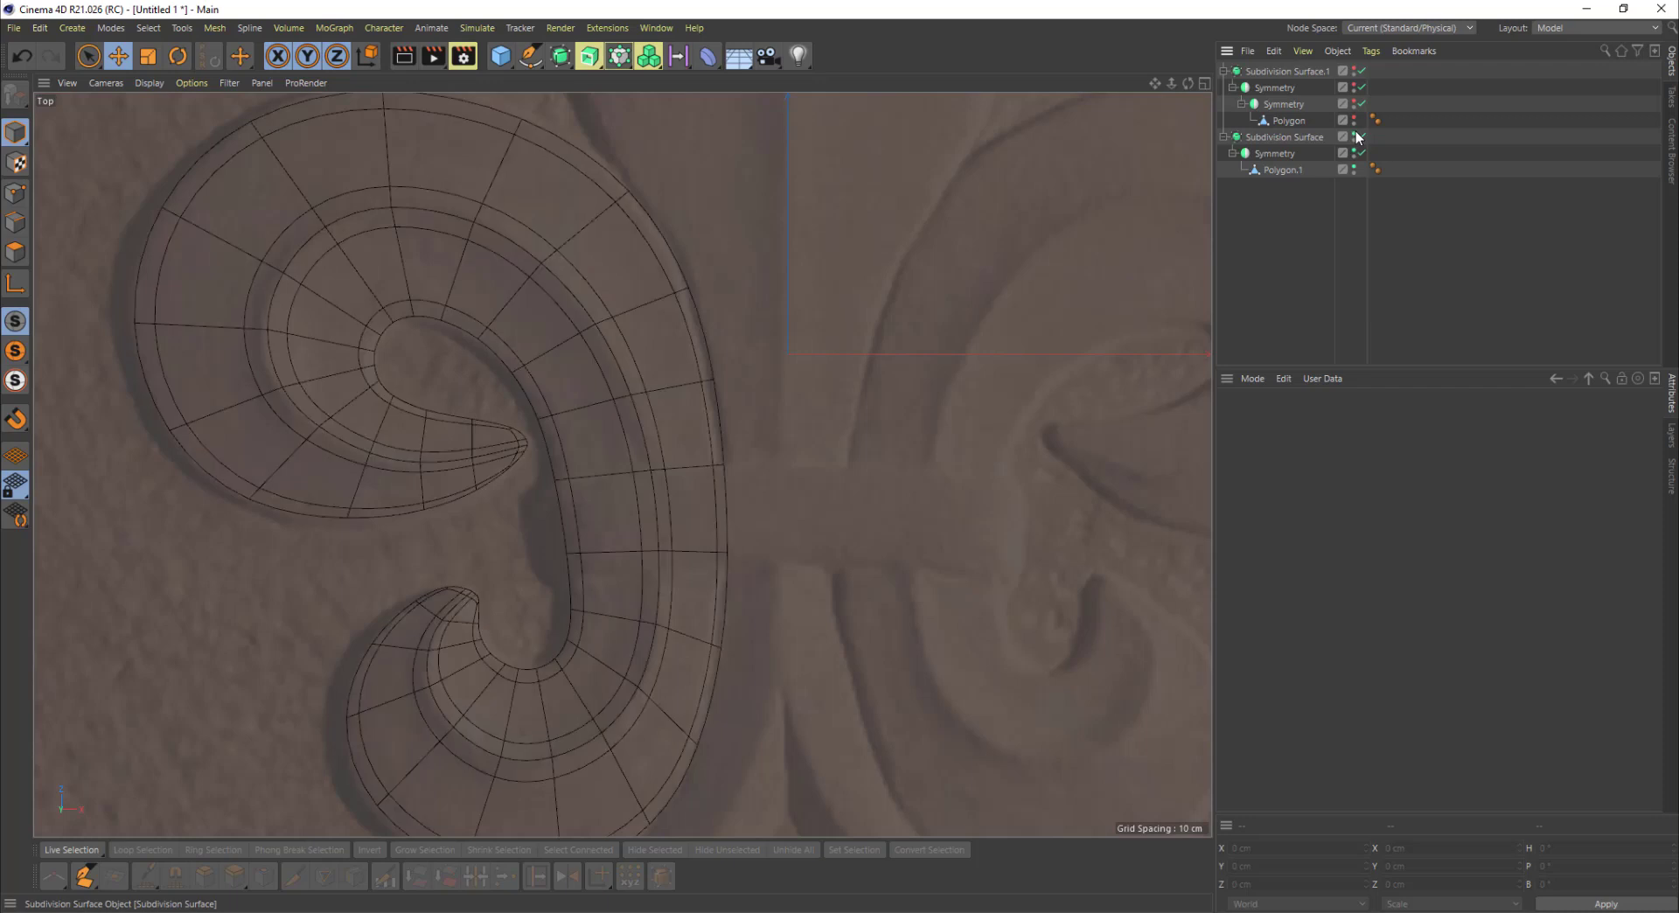
left_click(1354, 134)
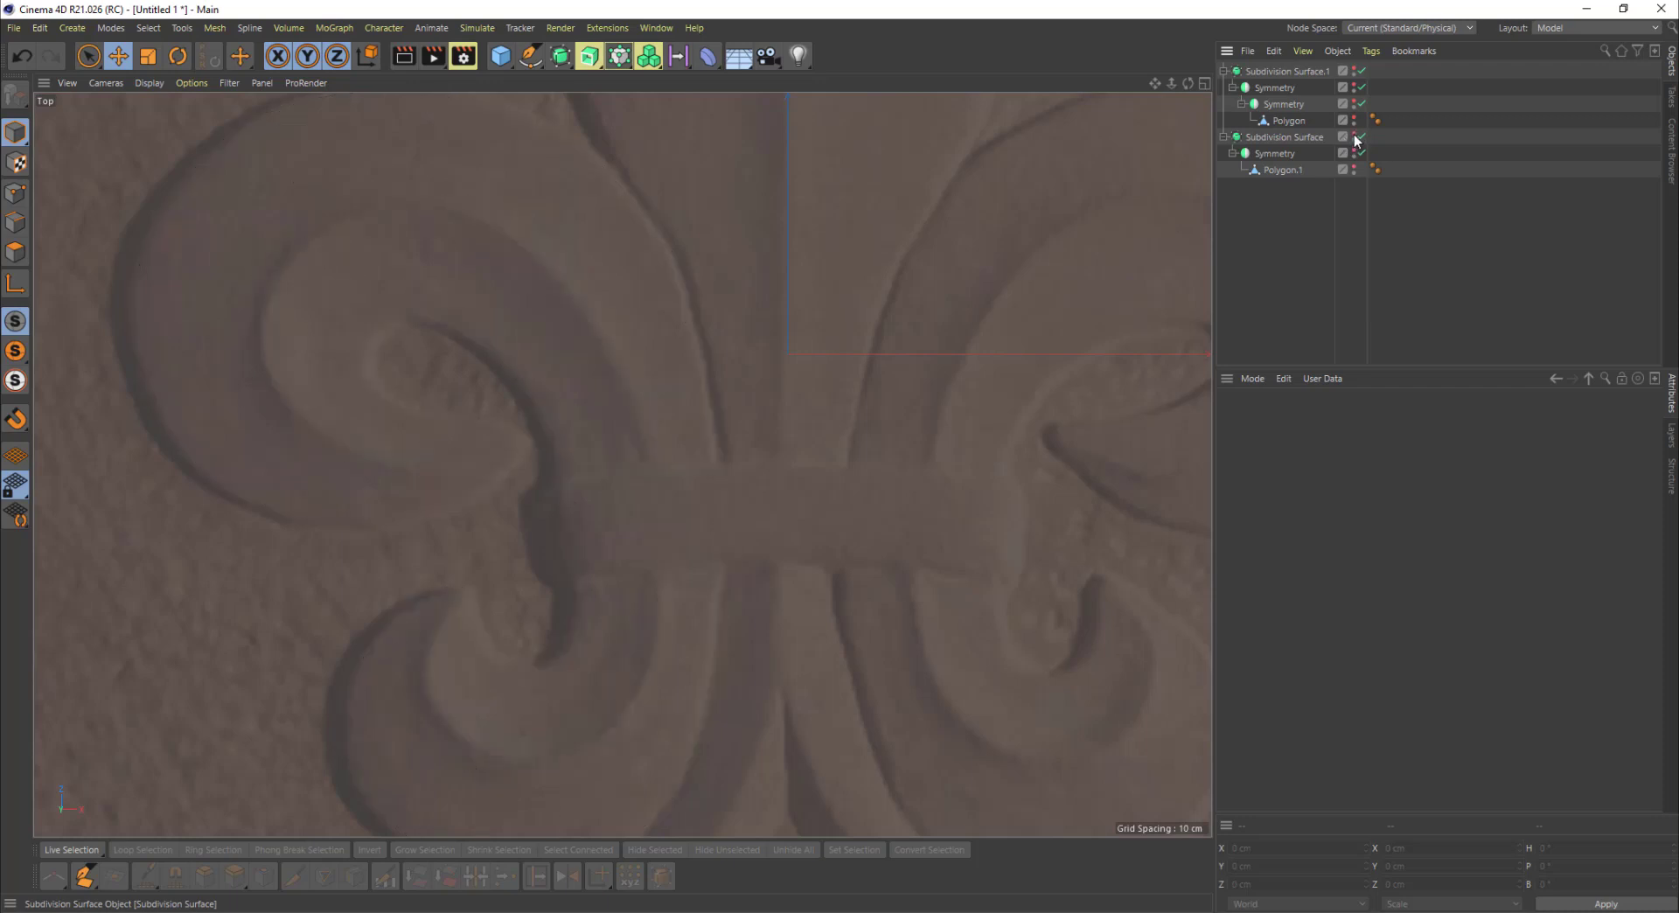
left_click(1355, 136)
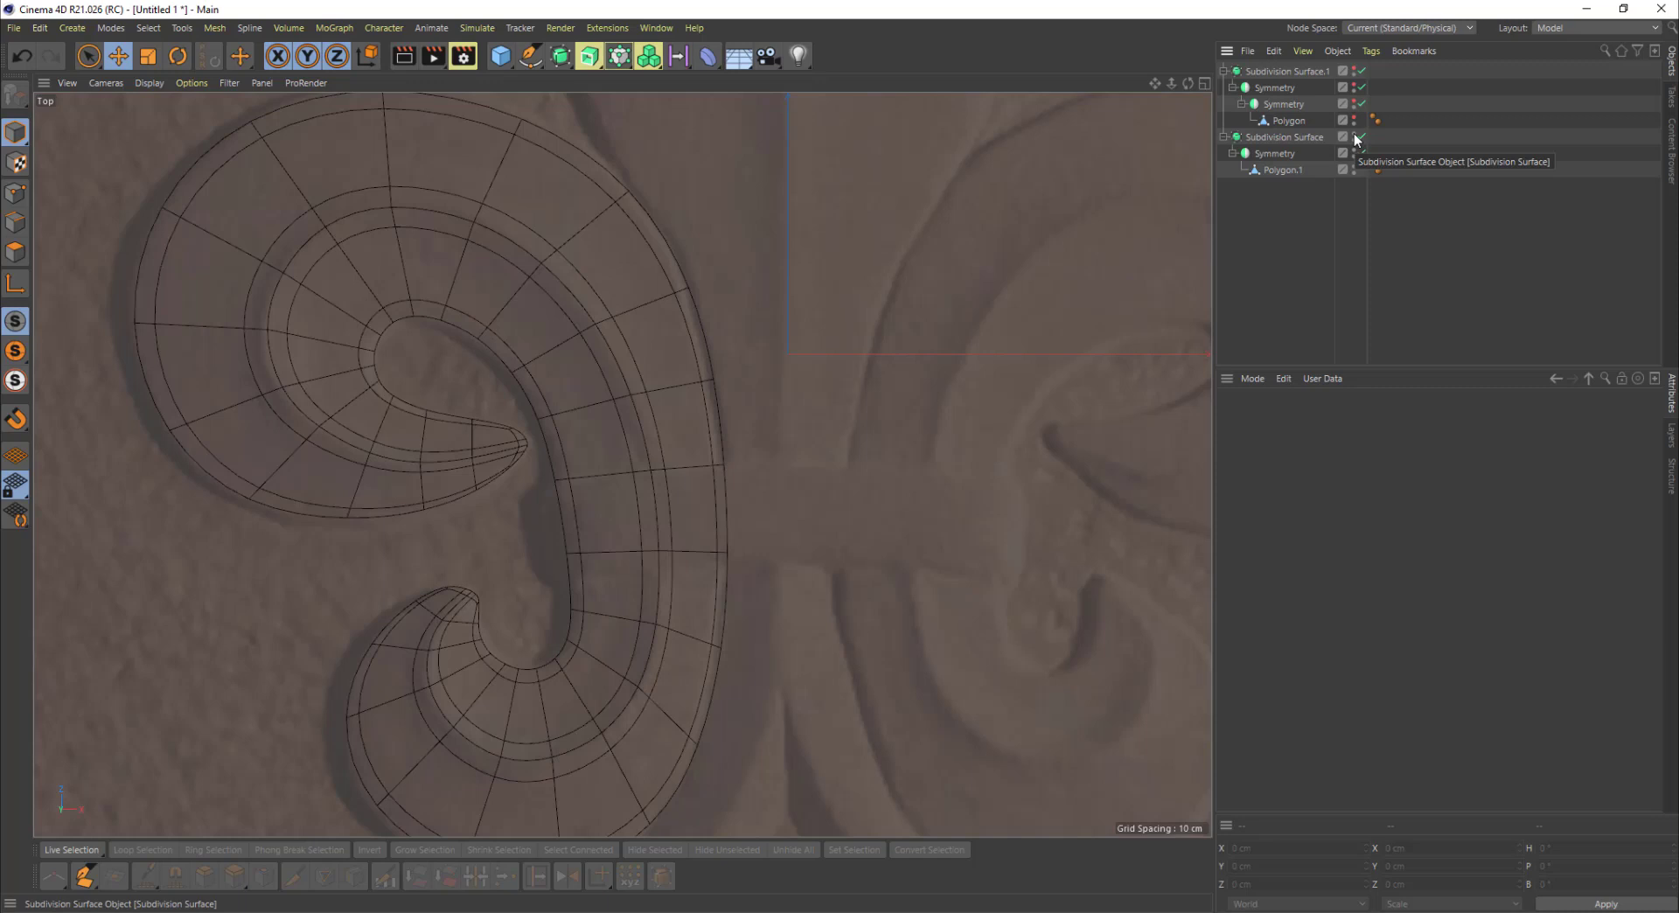
left_click(1355, 136)
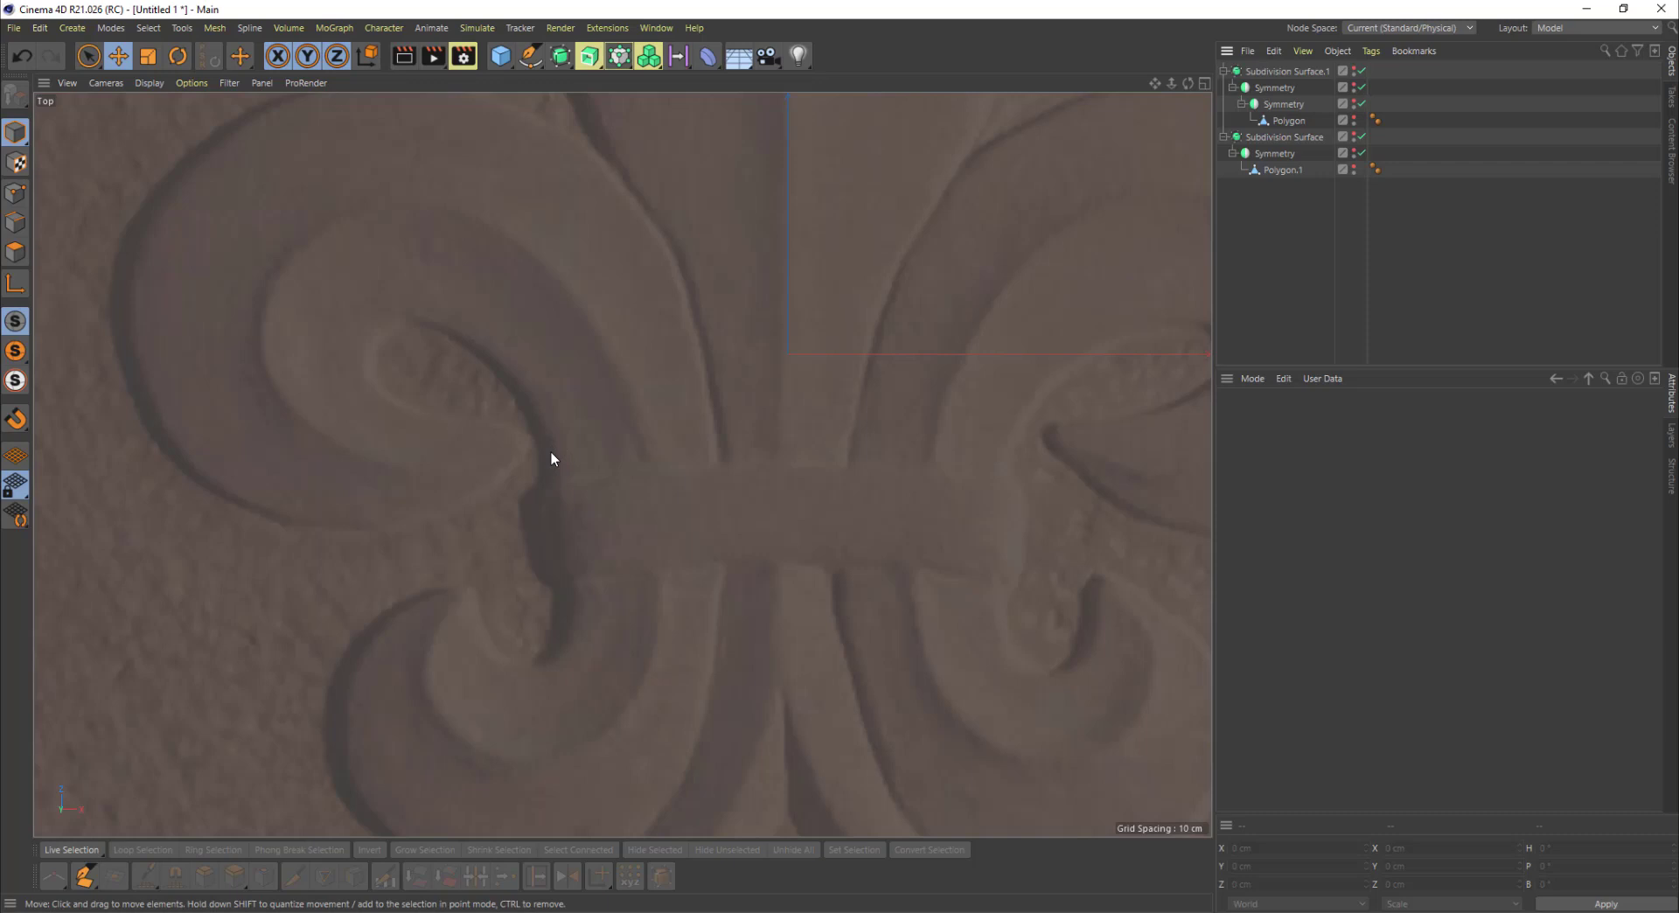
Step: Trace the upper and lower edges of the horizontal band's left half with the Polygon Pen and bridge them into a strip of quads
key("m")
key("e")
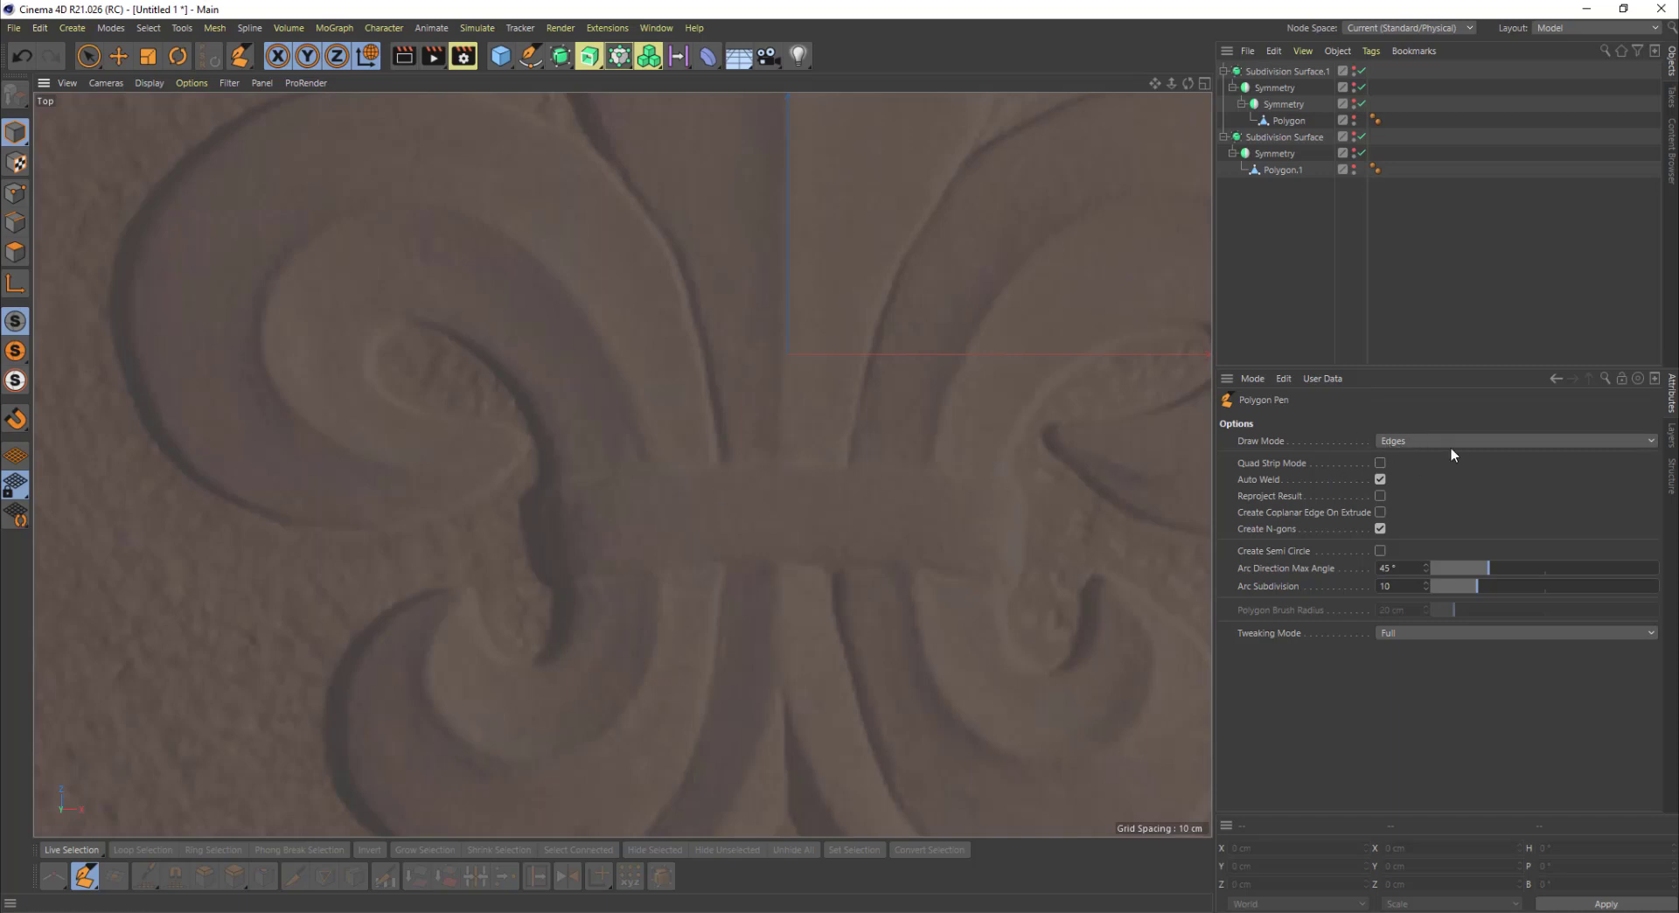
left_click_drag(776, 469, 721, 469)
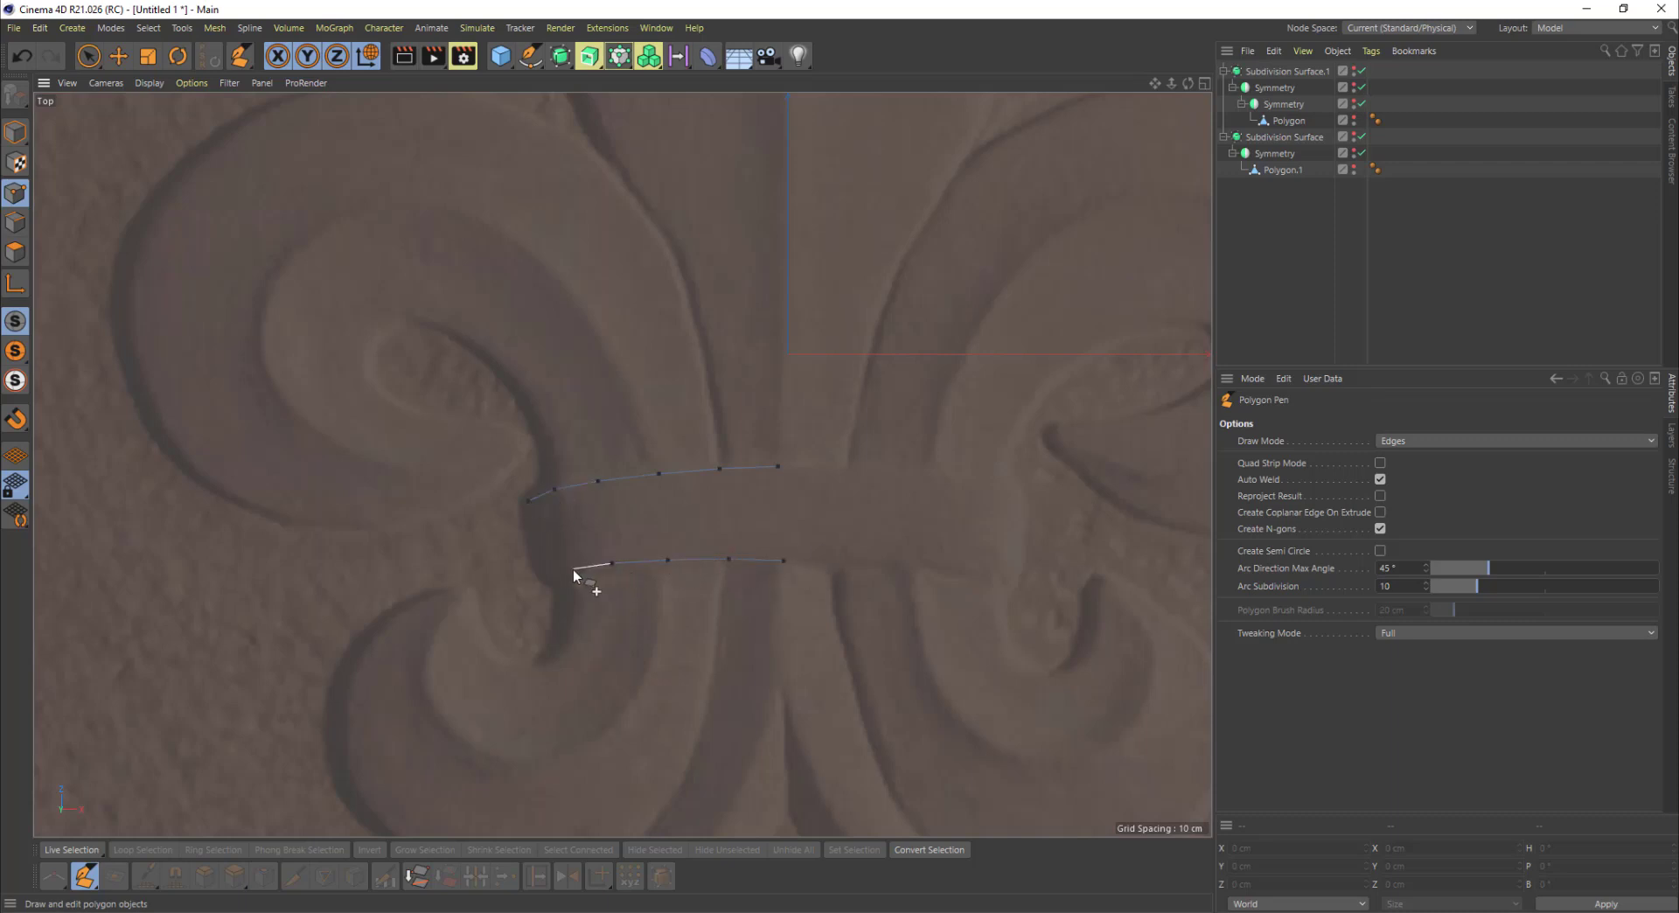
left_click(762, 554)
left_click_drag(722, 520, 662, 527, "ctrl")
left_click(677, 475)
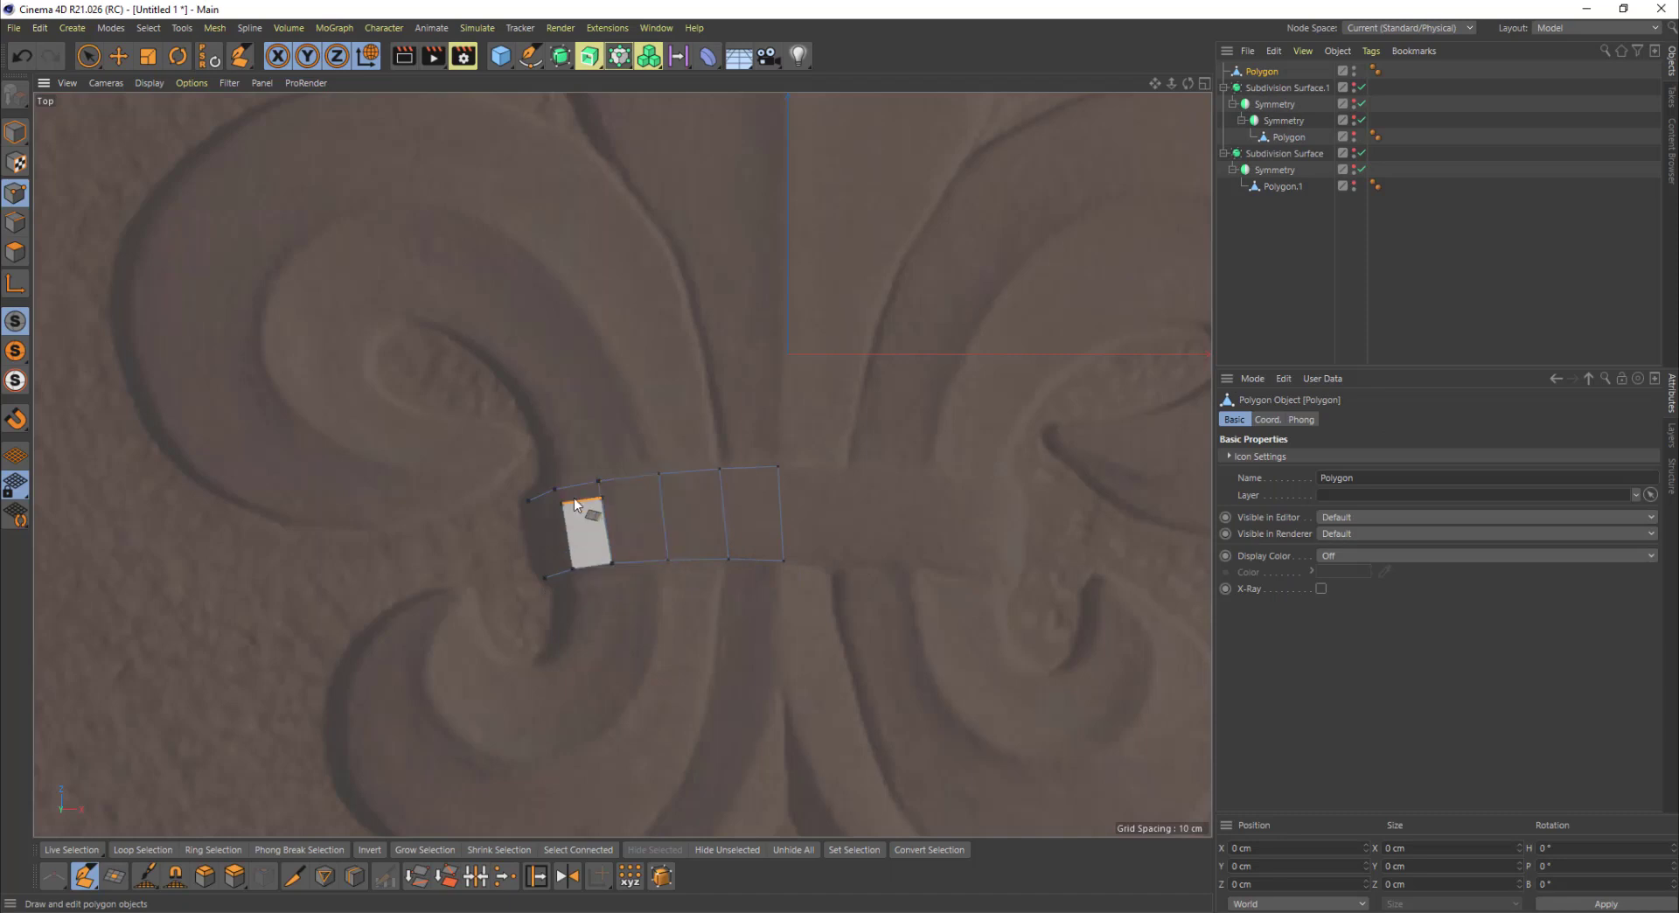
Step: Switch to the perspective view and unhide the centre leaf and the curled side leaf with their child objects
middle_click(711, 376)
middle_click(535, 345)
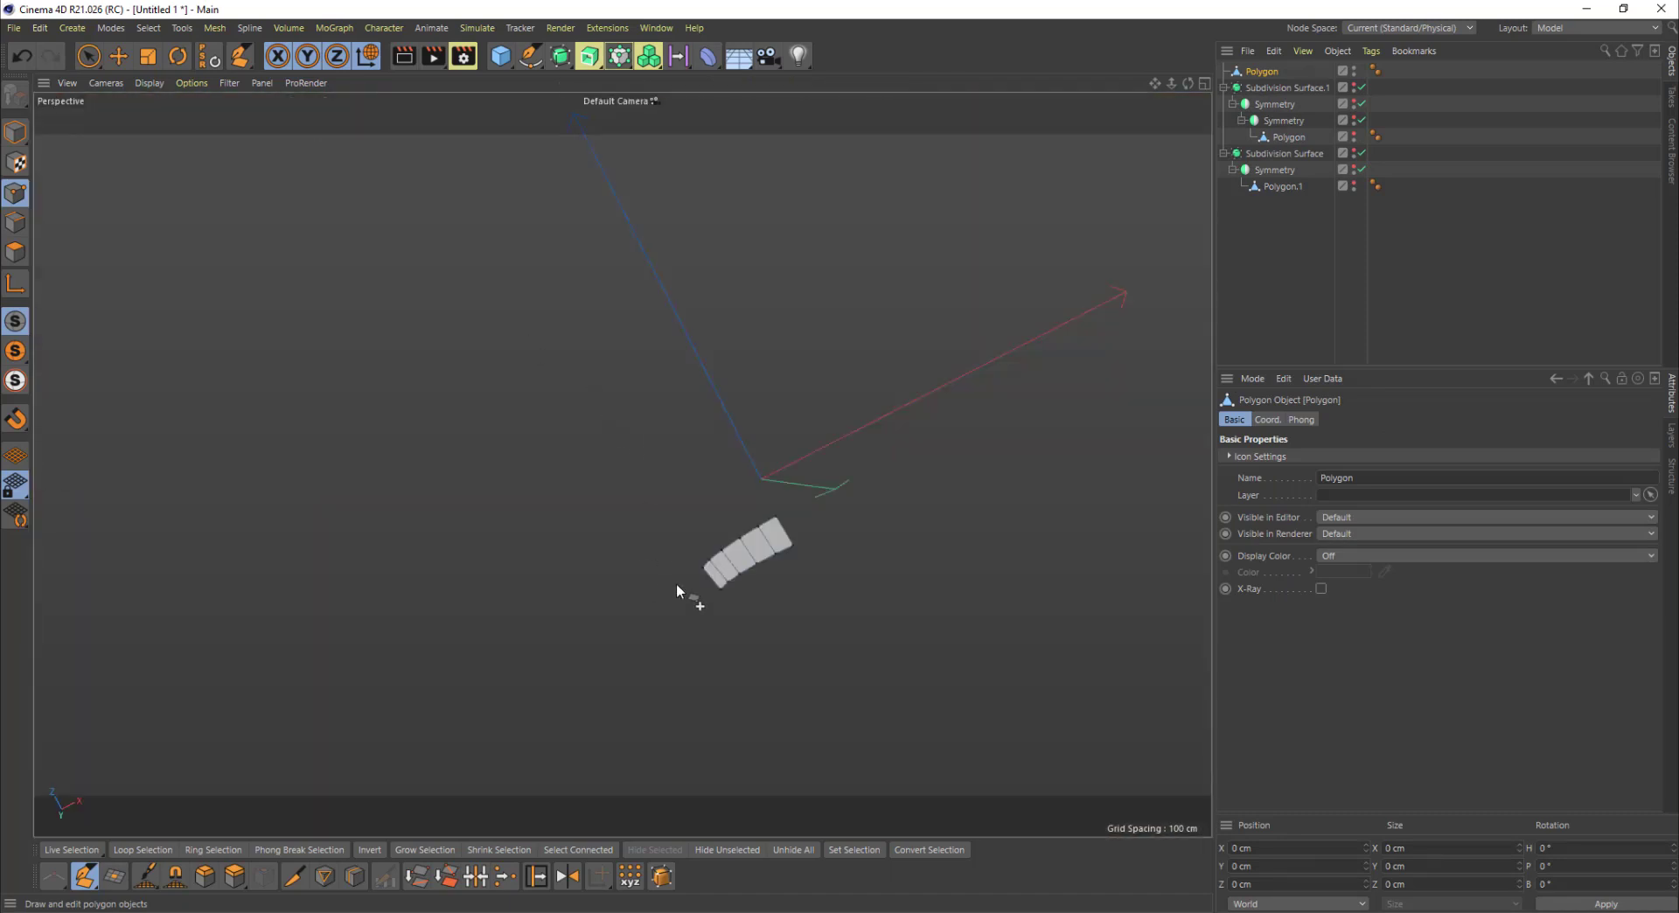
left_click_drag(669, 401, 728, 528, "alt")
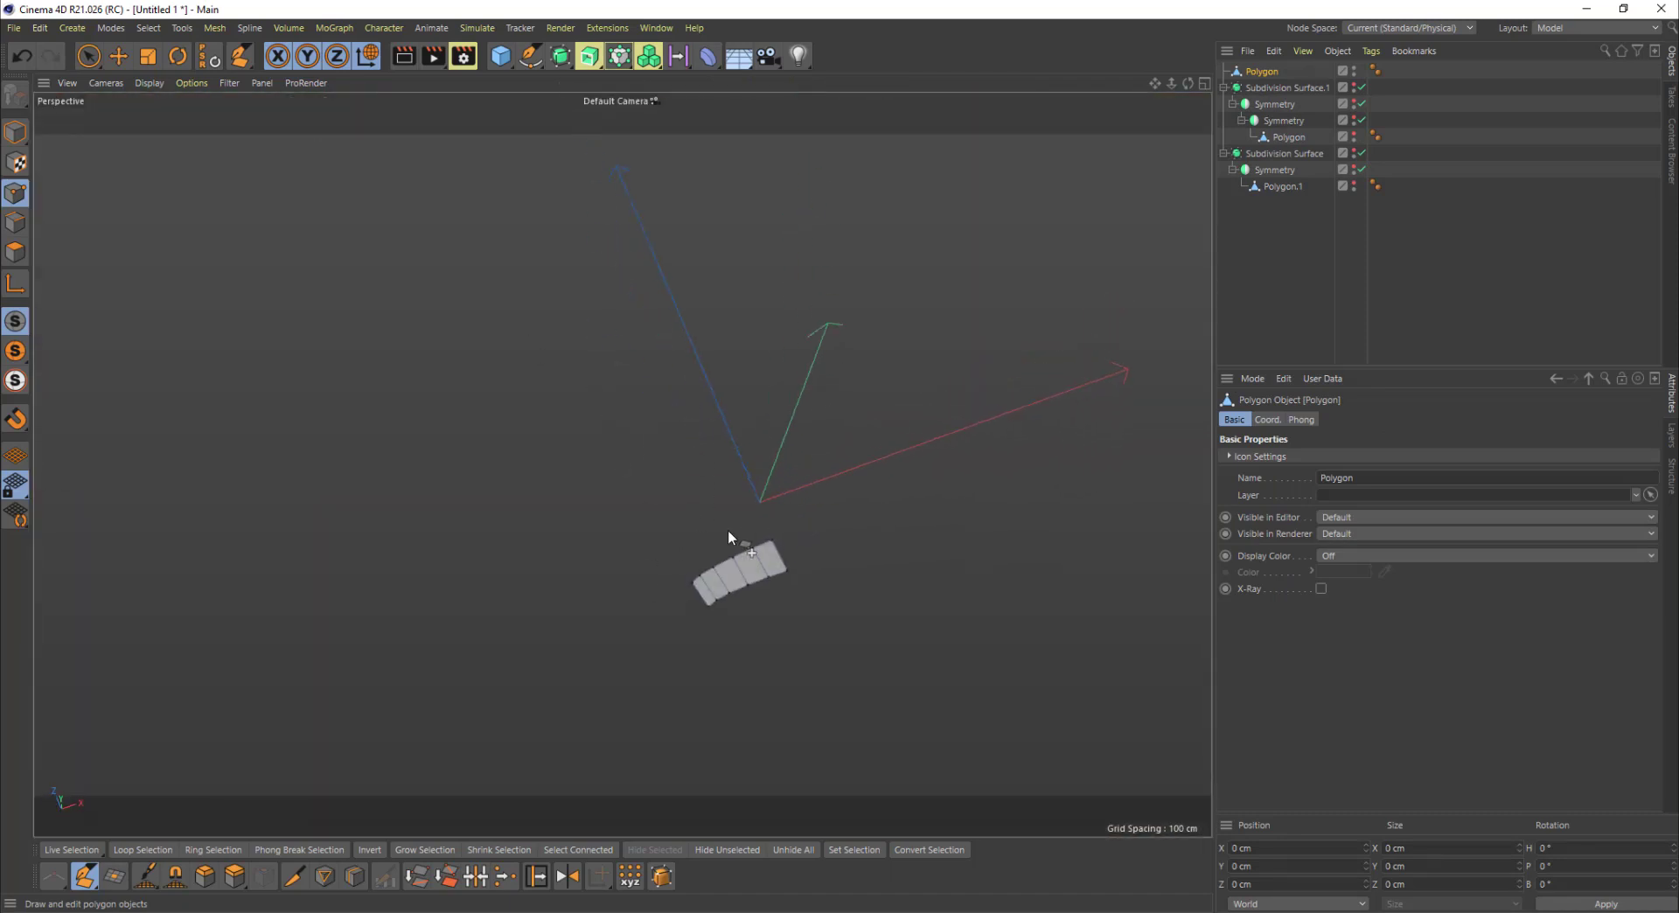
left_click(1359, 88)
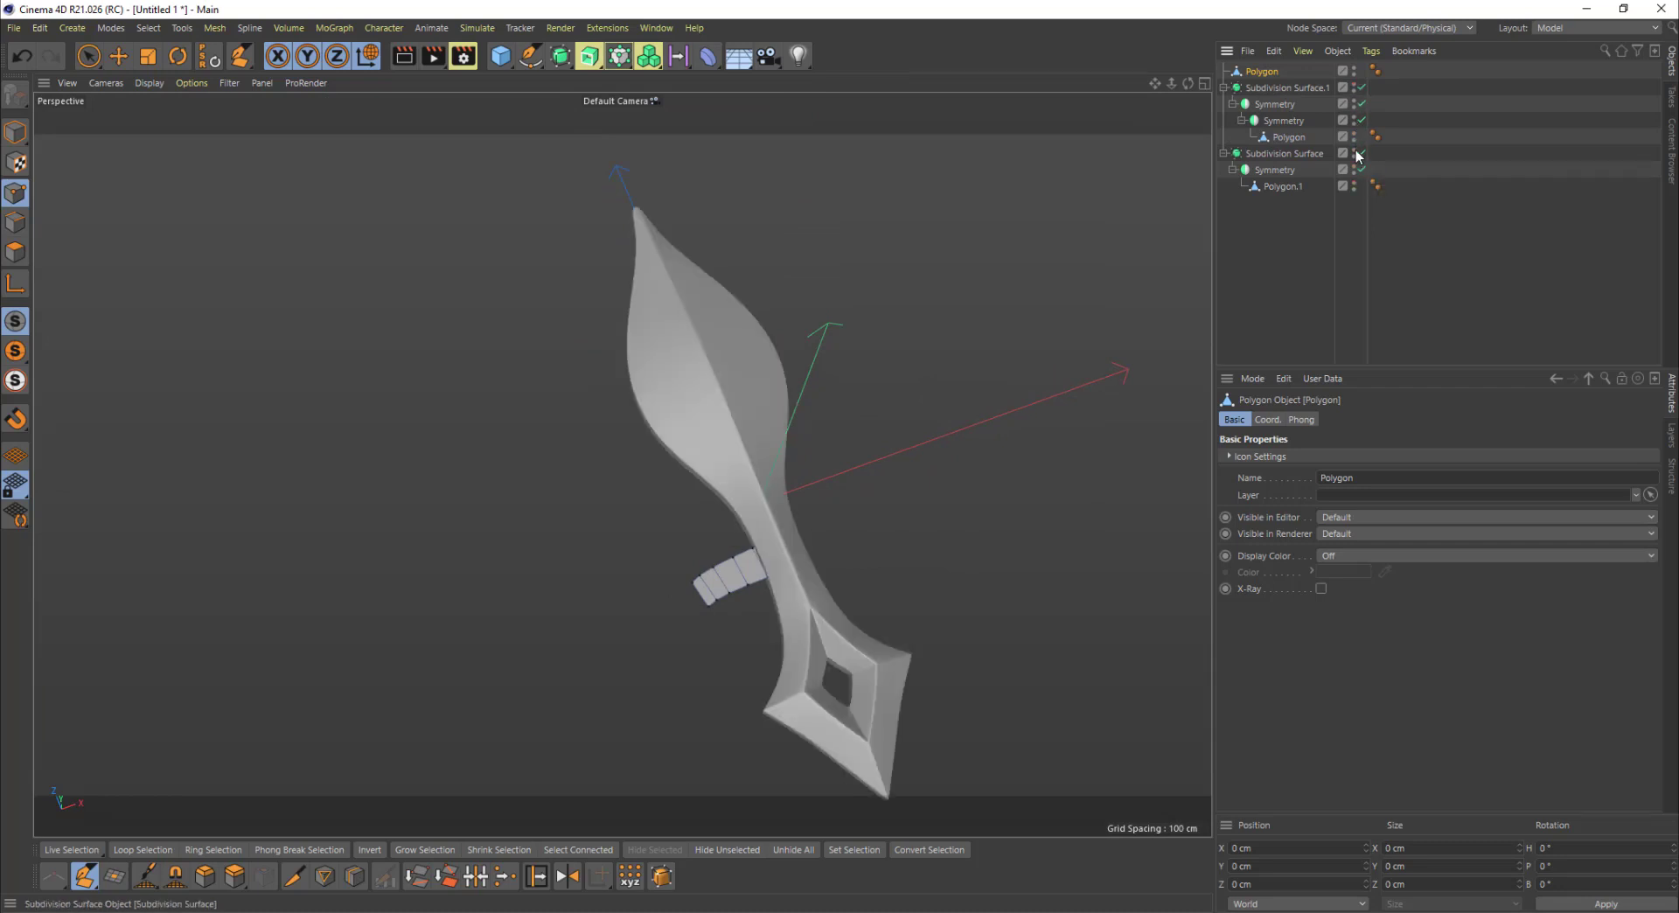
left_click(1359, 154)
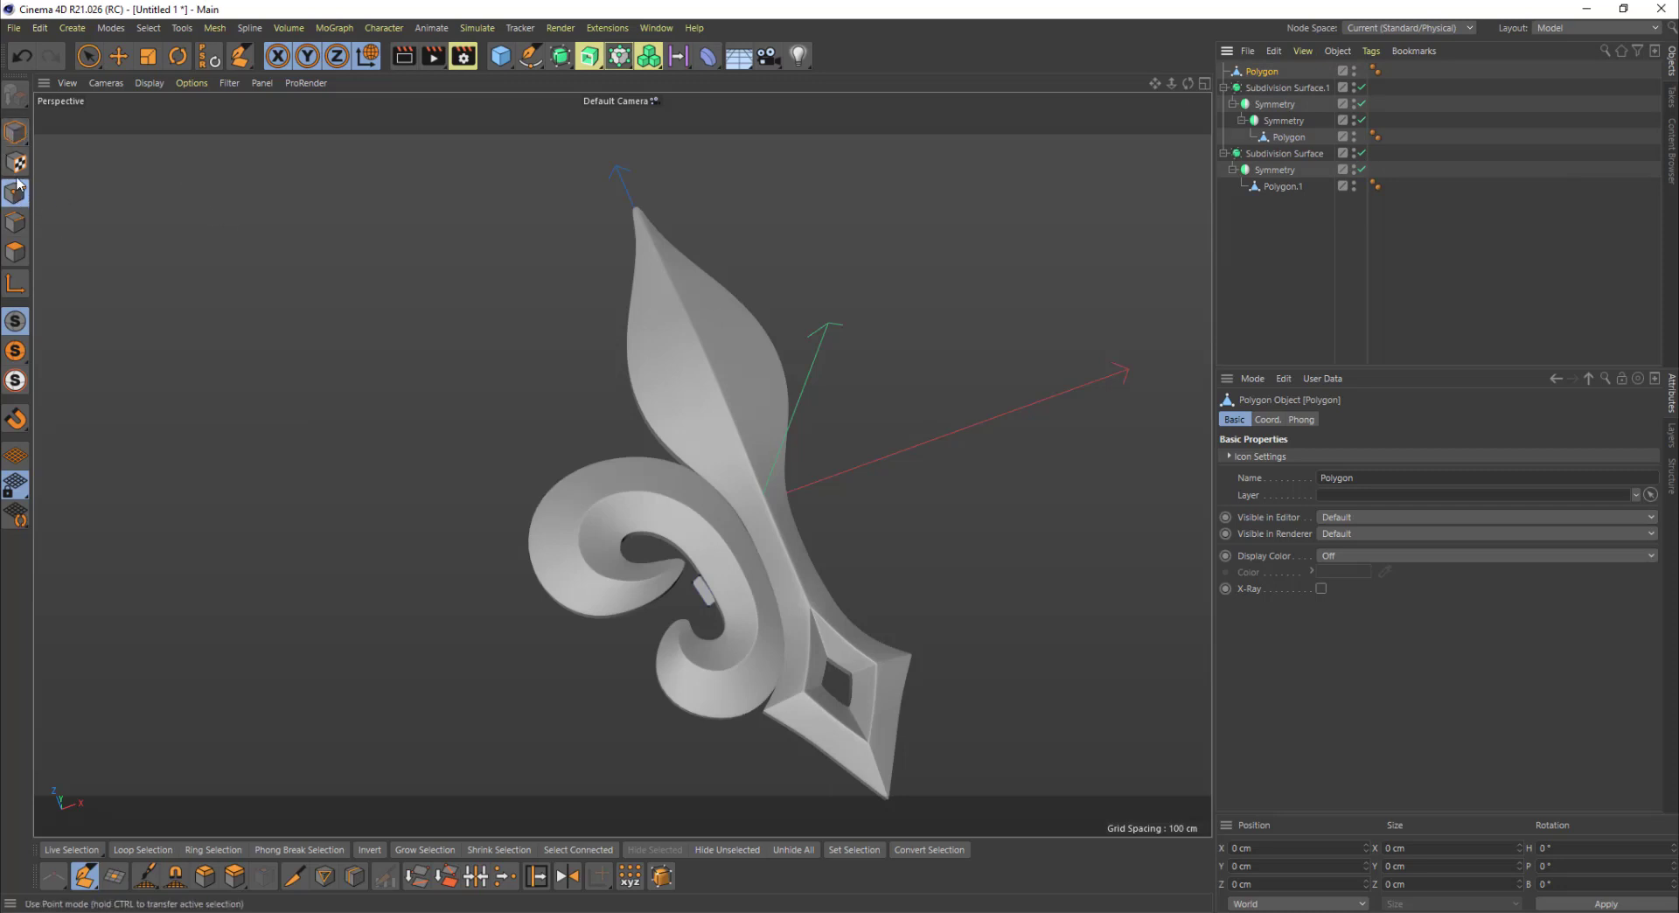
Step: Return to model mode and raise the new band strip along Y to about 23.3 cm, above the leaves
left_click(18, 133)
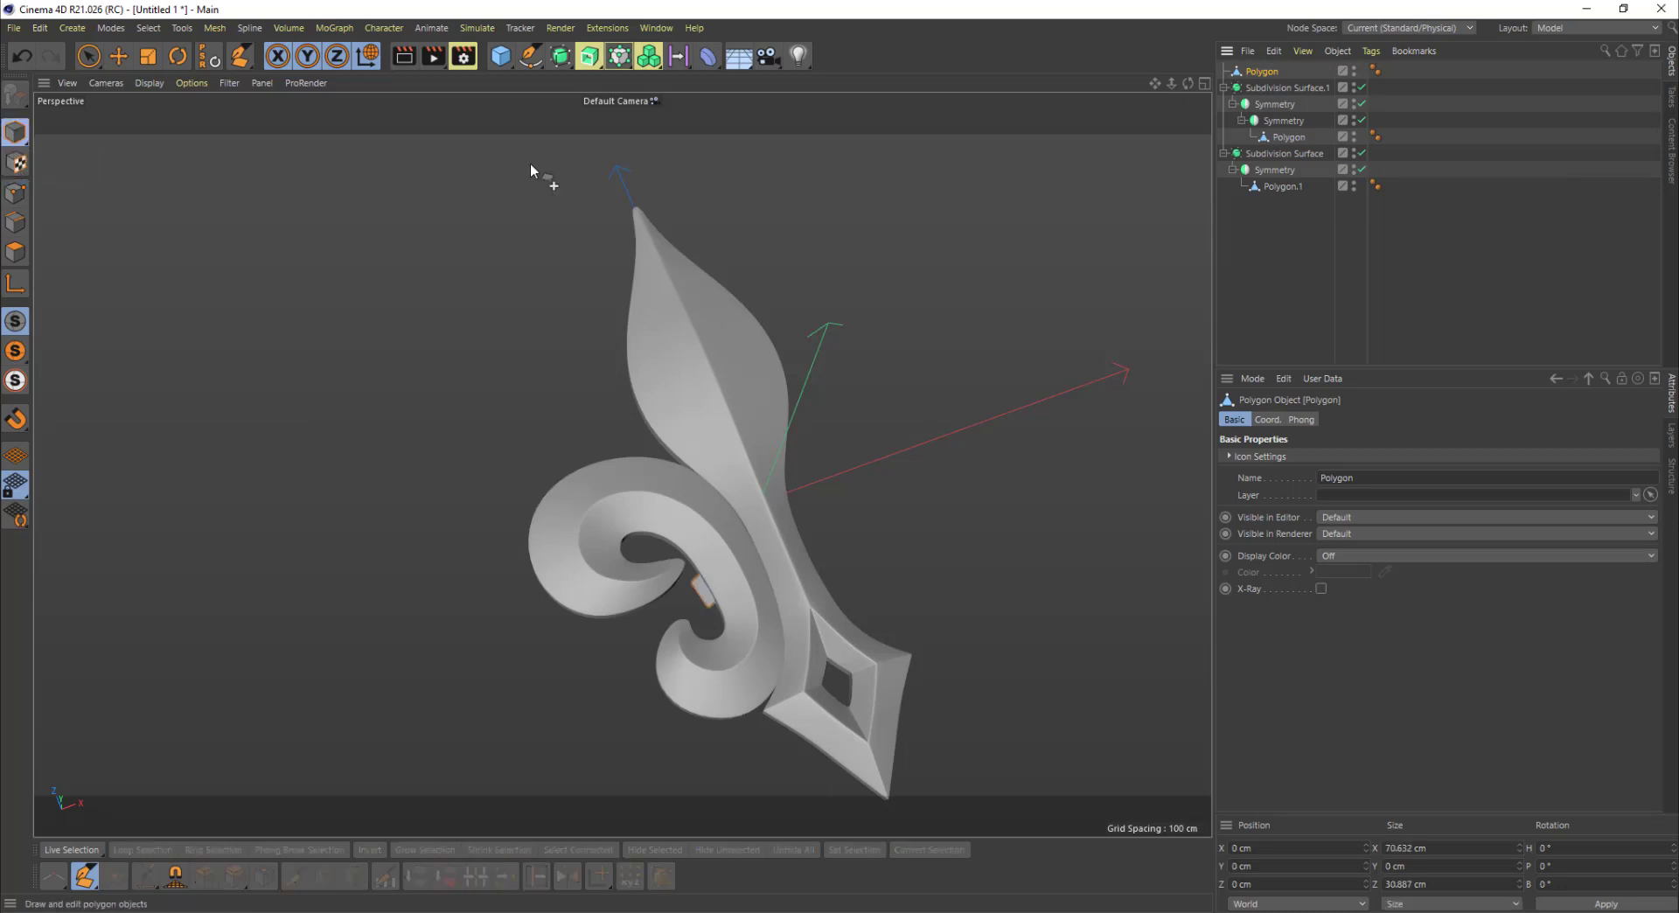
key("e")
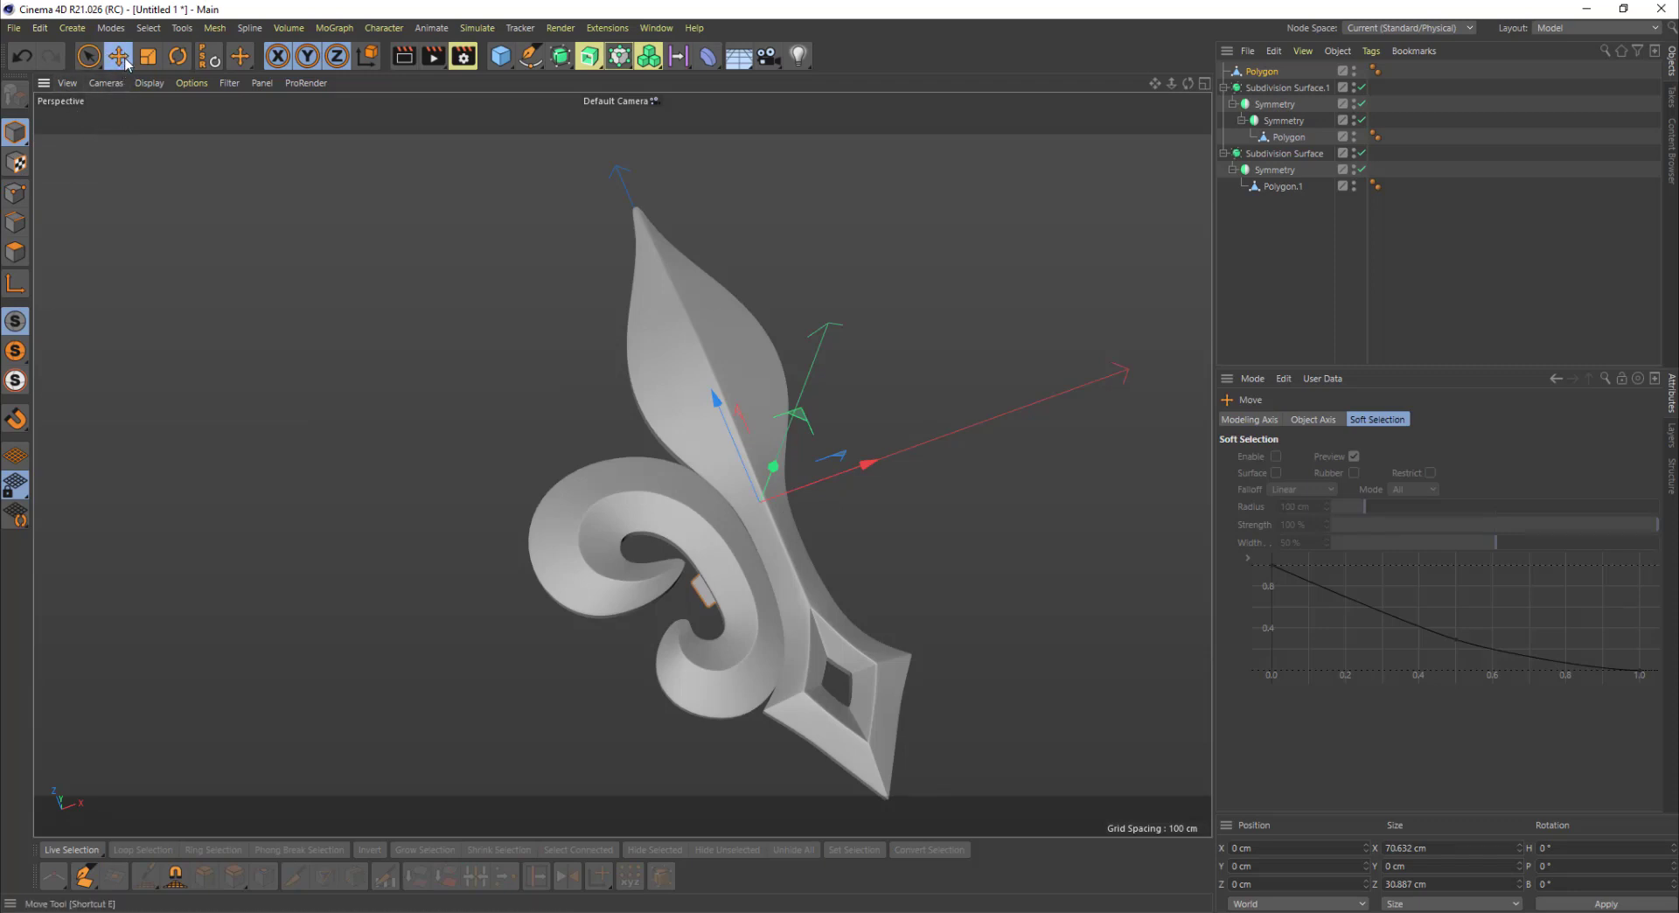
left_click_drag(603, 425, 836, 511, "alt")
right_click_drag(836, 510, 943, 448, "alt")
left_click_drag(696, 417, 705, 379)
left_click_drag(712, 472, 716, 342, "alt")
Step: Select the outer end edge of the band strip in edge mode and lower it to about 7.2 cm in Y
left_click(15, 198)
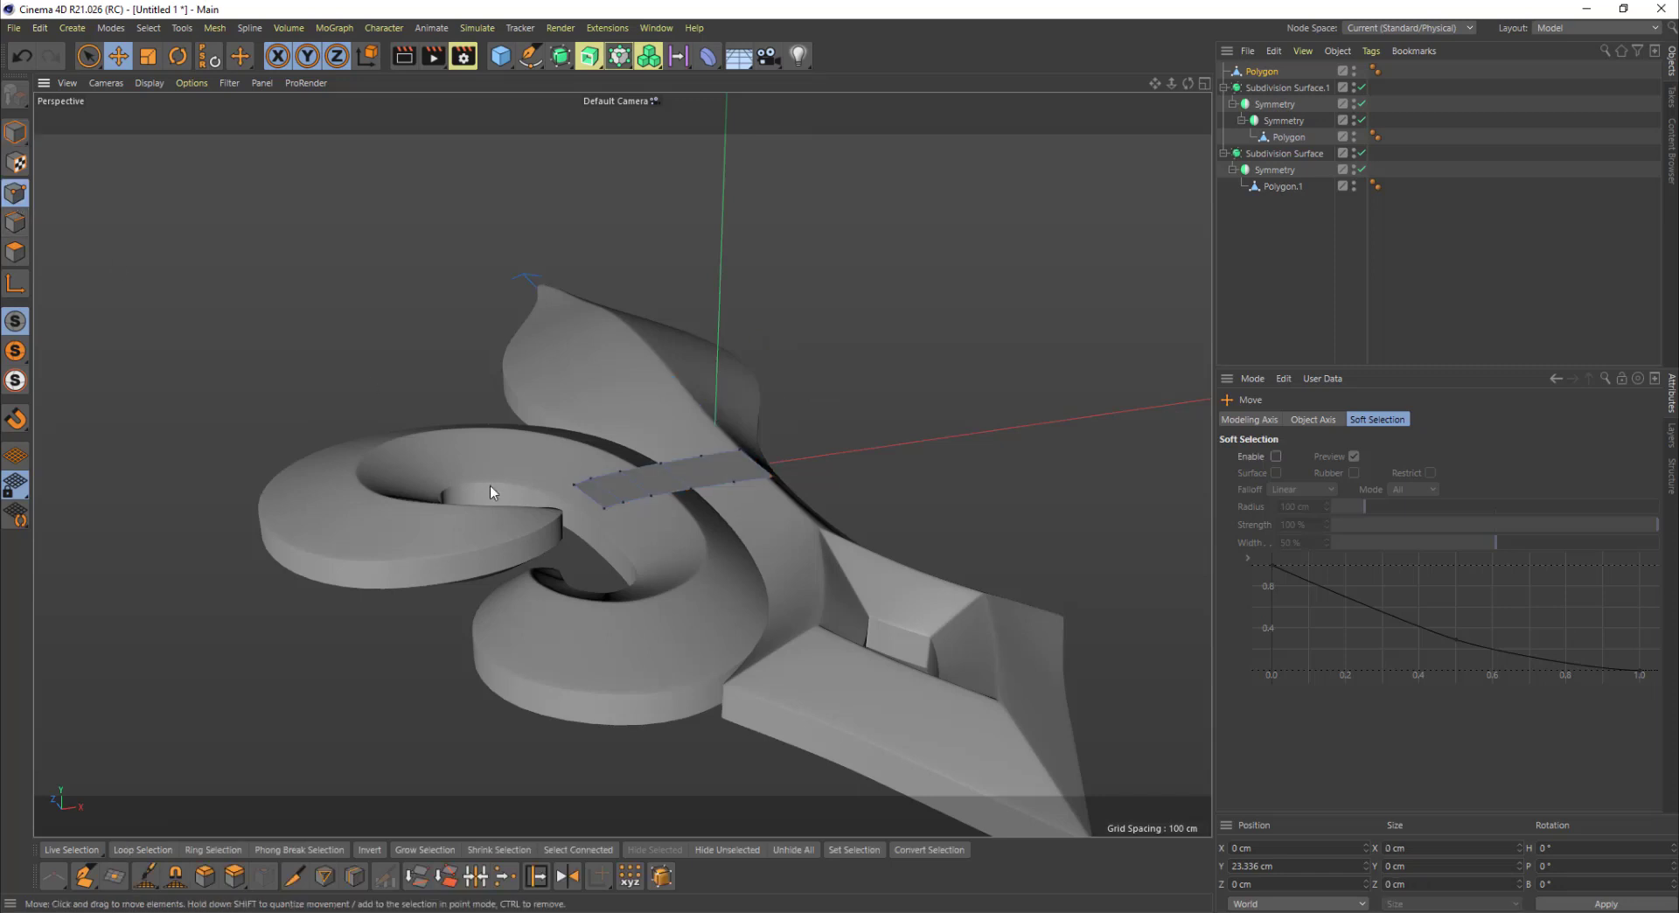
left_click(16, 223)
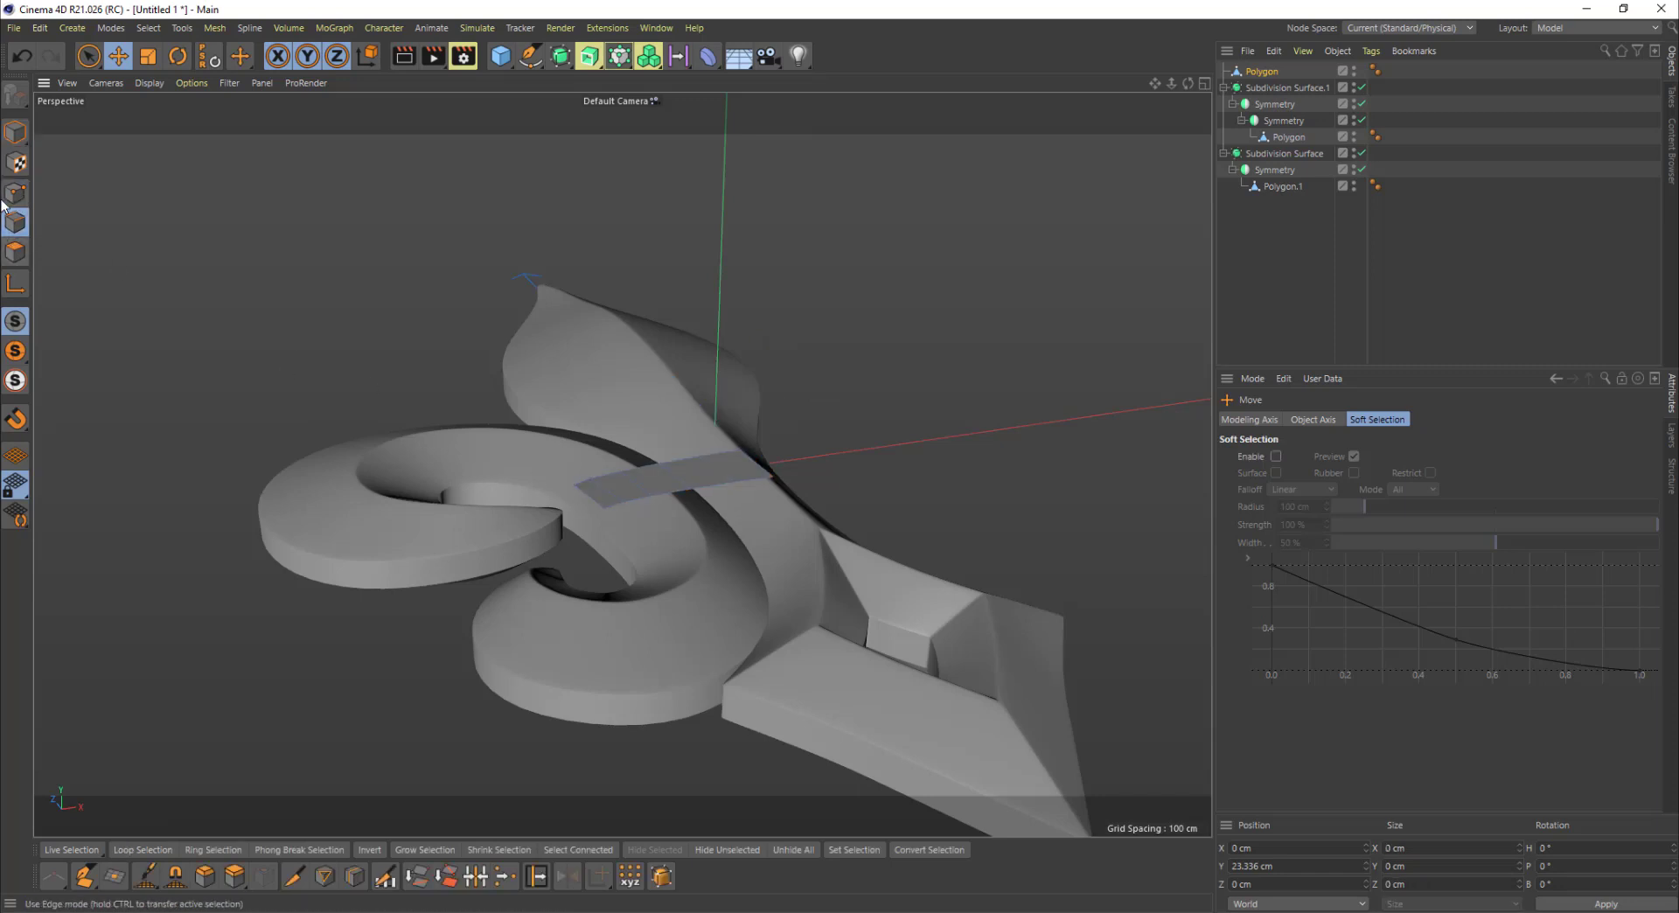
left_click(568, 492)
left_click_drag(583, 402, 586, 448)
mouse_move(607, 507)
left_mouse_down("alt")
mouse_move(711, 463)
mouse_move(601, 487)
mouse_move(607, 504)
left_mouse_up("alt")
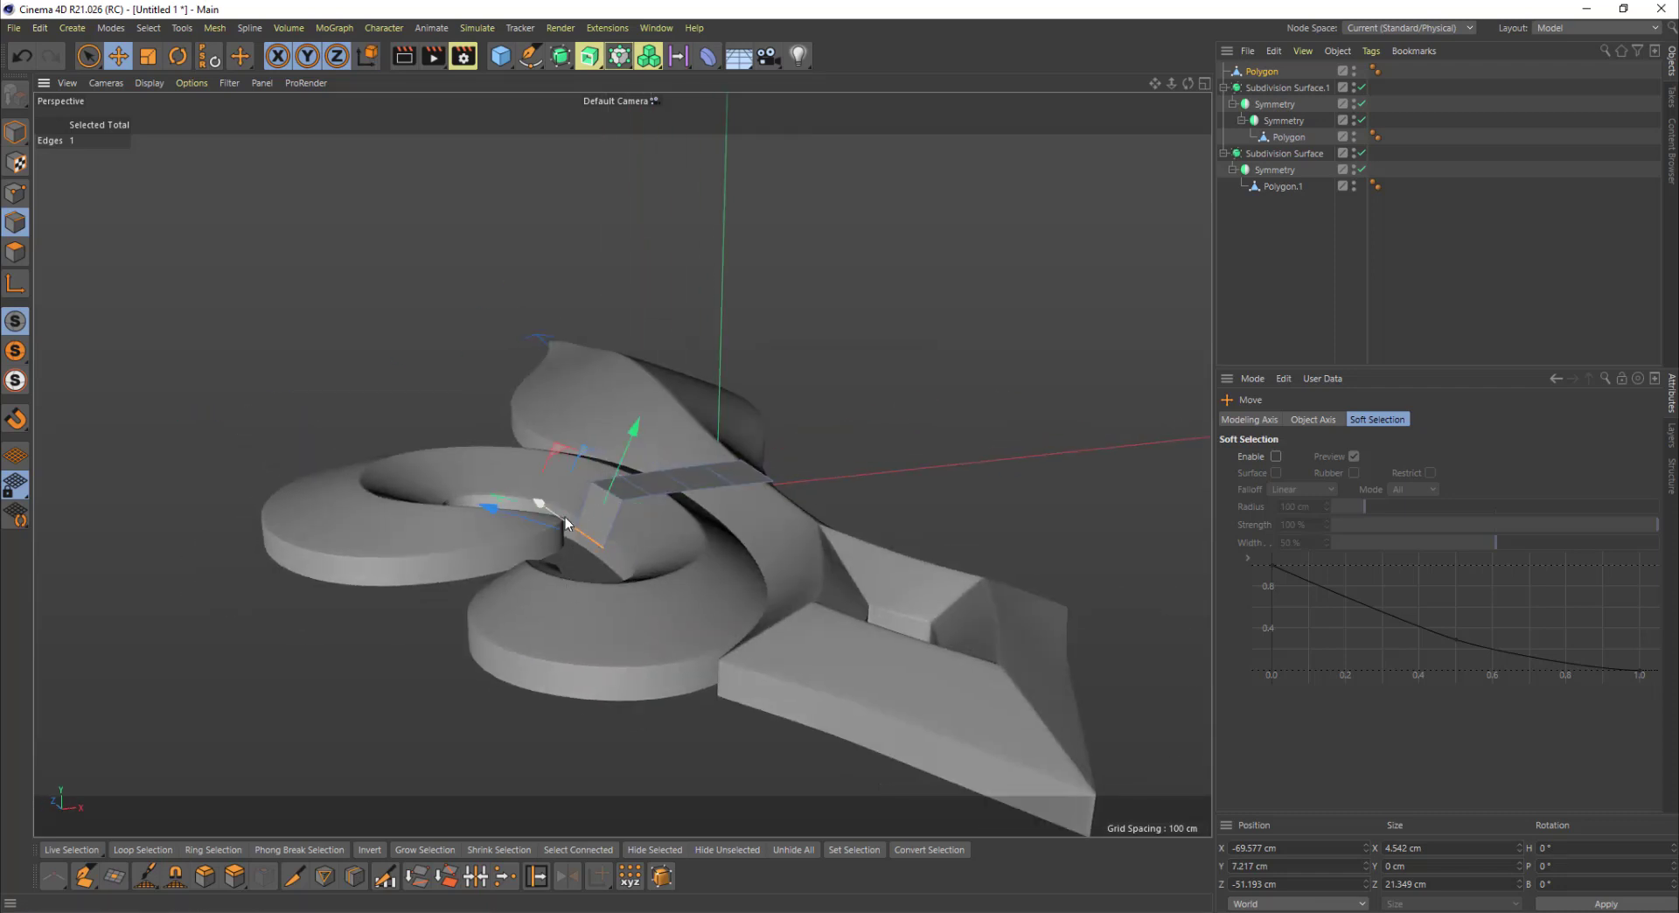
left_click_drag(635, 536, 649, 536, "alt")
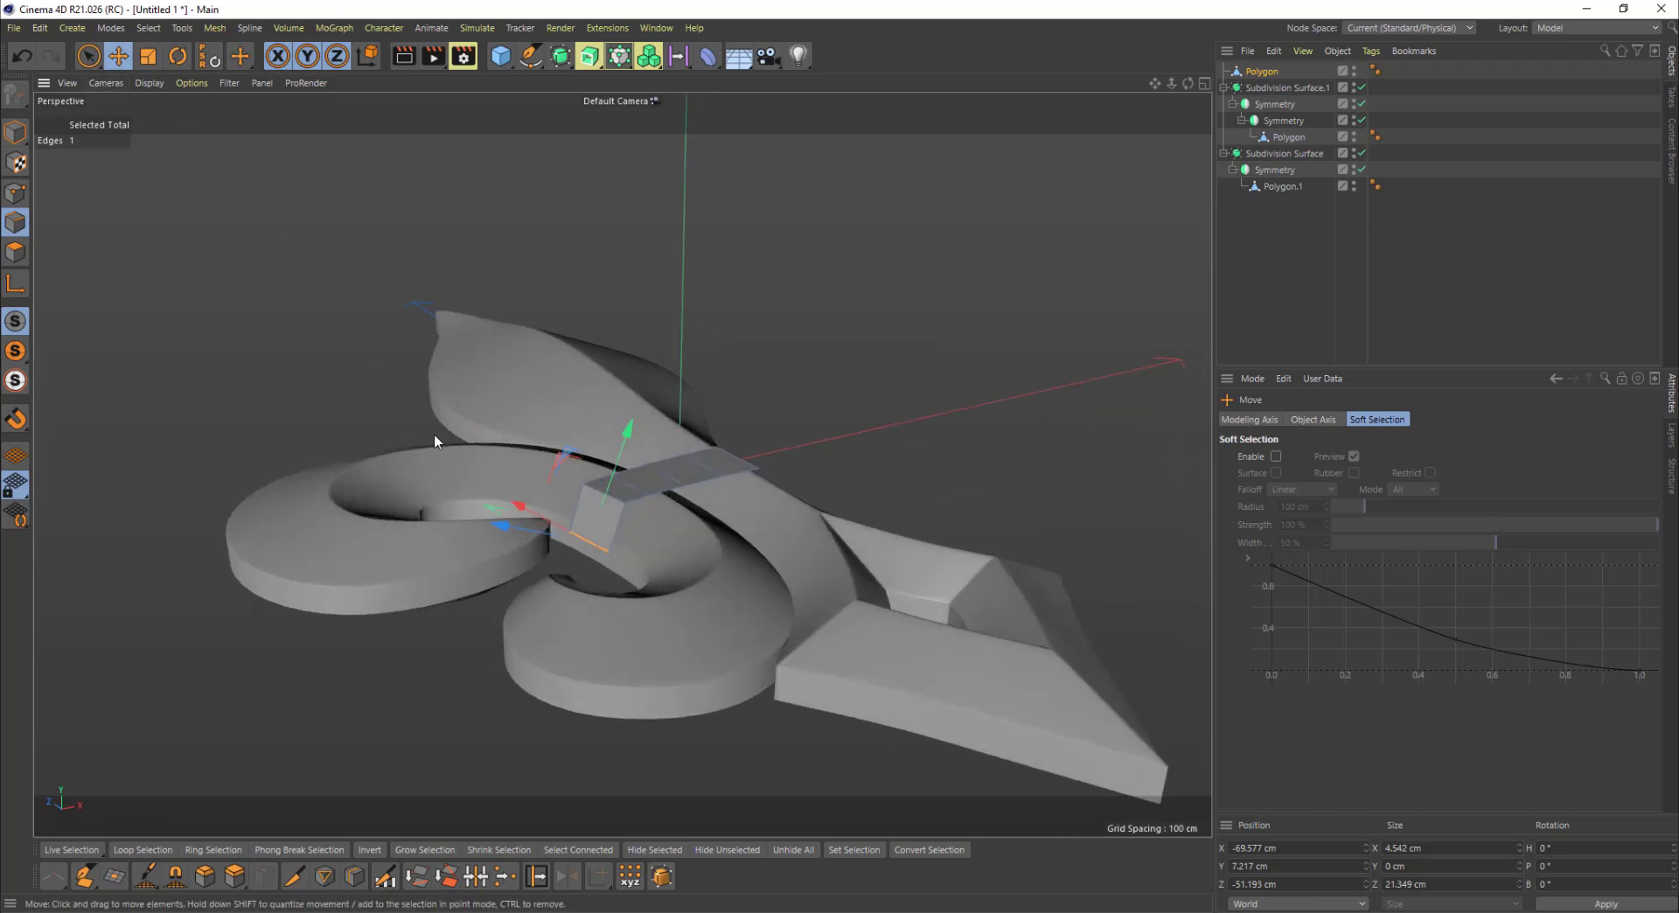
right_click_drag(434, 433, 684, 567, "alt")
left_click_drag(684, 567, 675, 518, "alt")
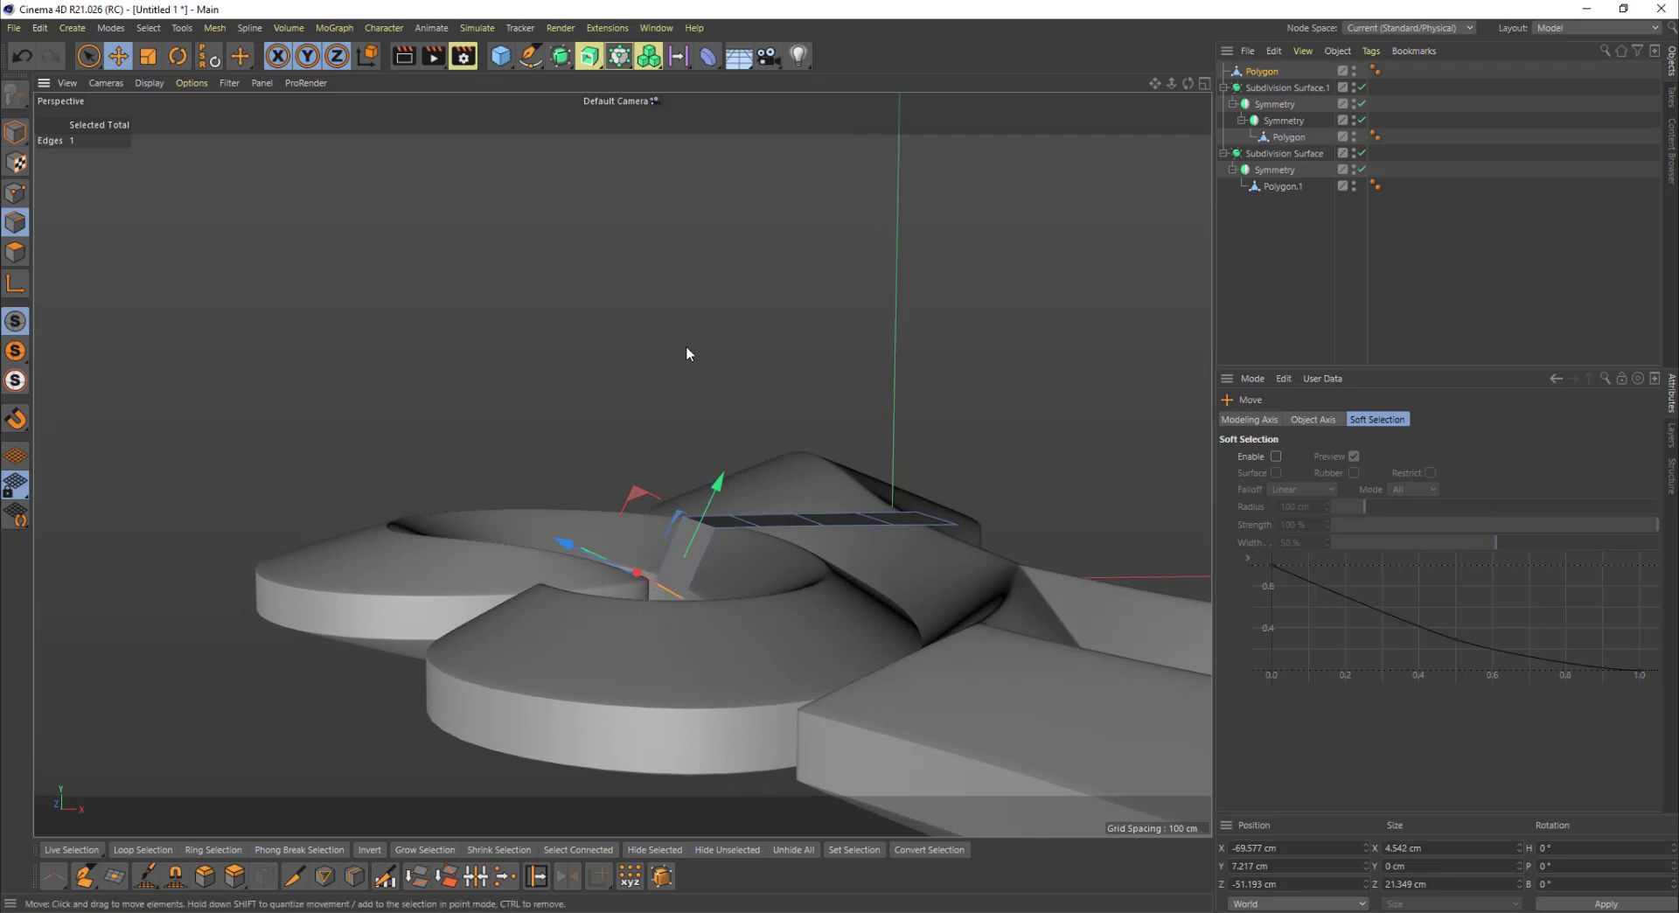
left_click_drag(674, 607, 684, 525, "alt")
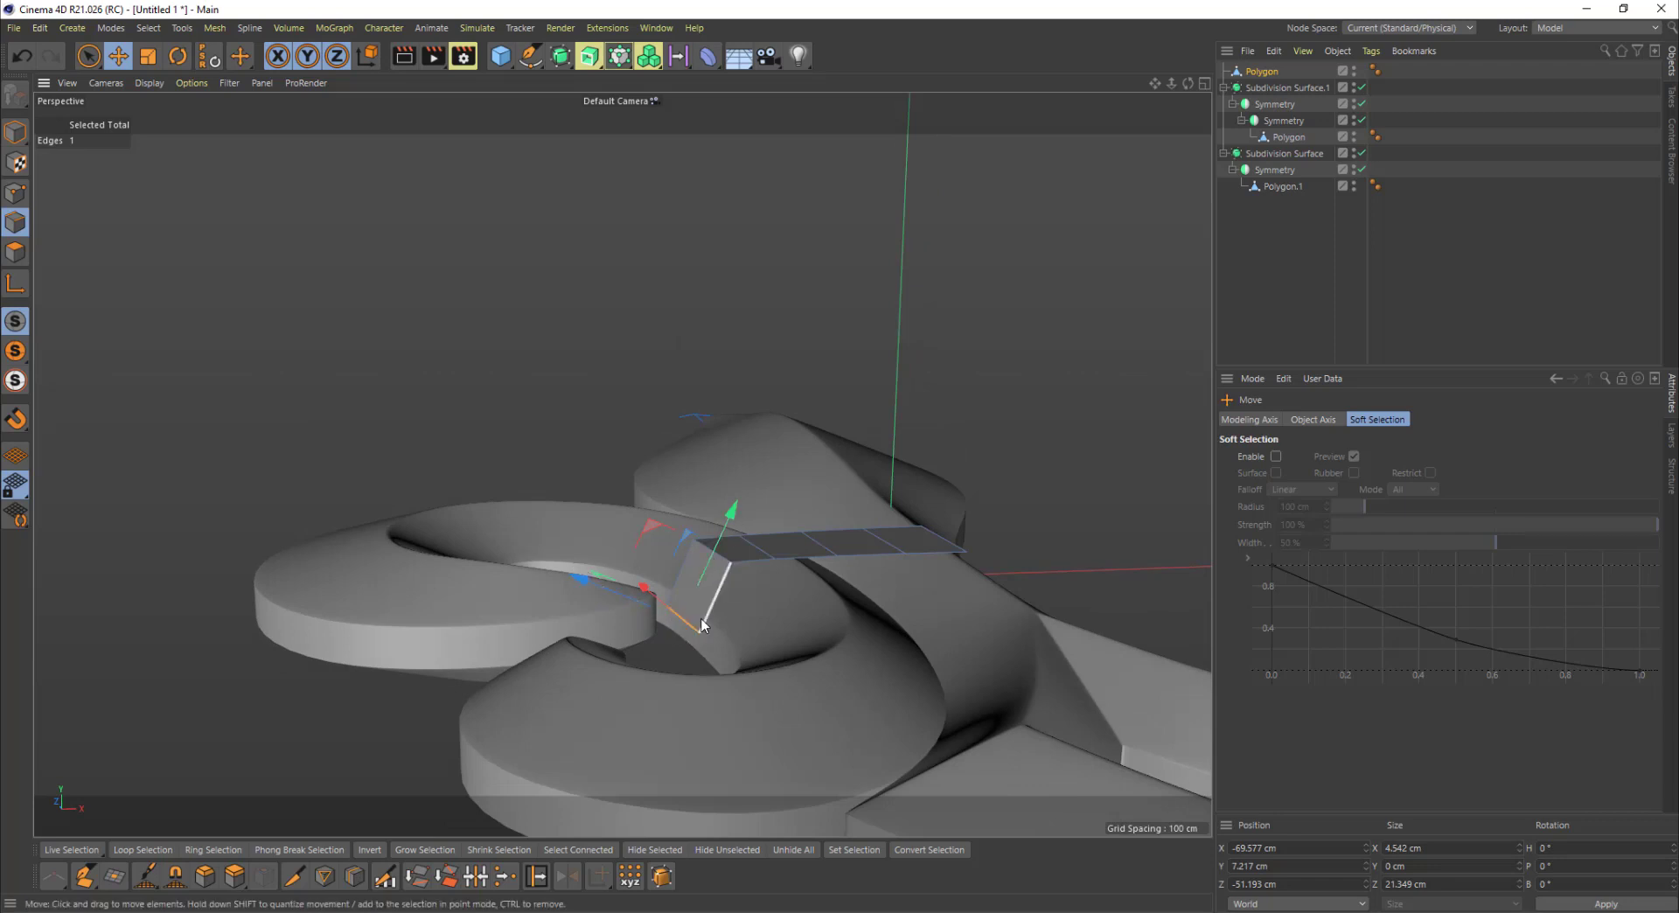
left_click_drag(670, 617, 761, 559, "alt")
scroll(743, 638, "up", 2)
Step: Align the move axes to world orientation and lower the edge next to the band's outer end to about 16.3 cm in Y
left_click(798, 544)
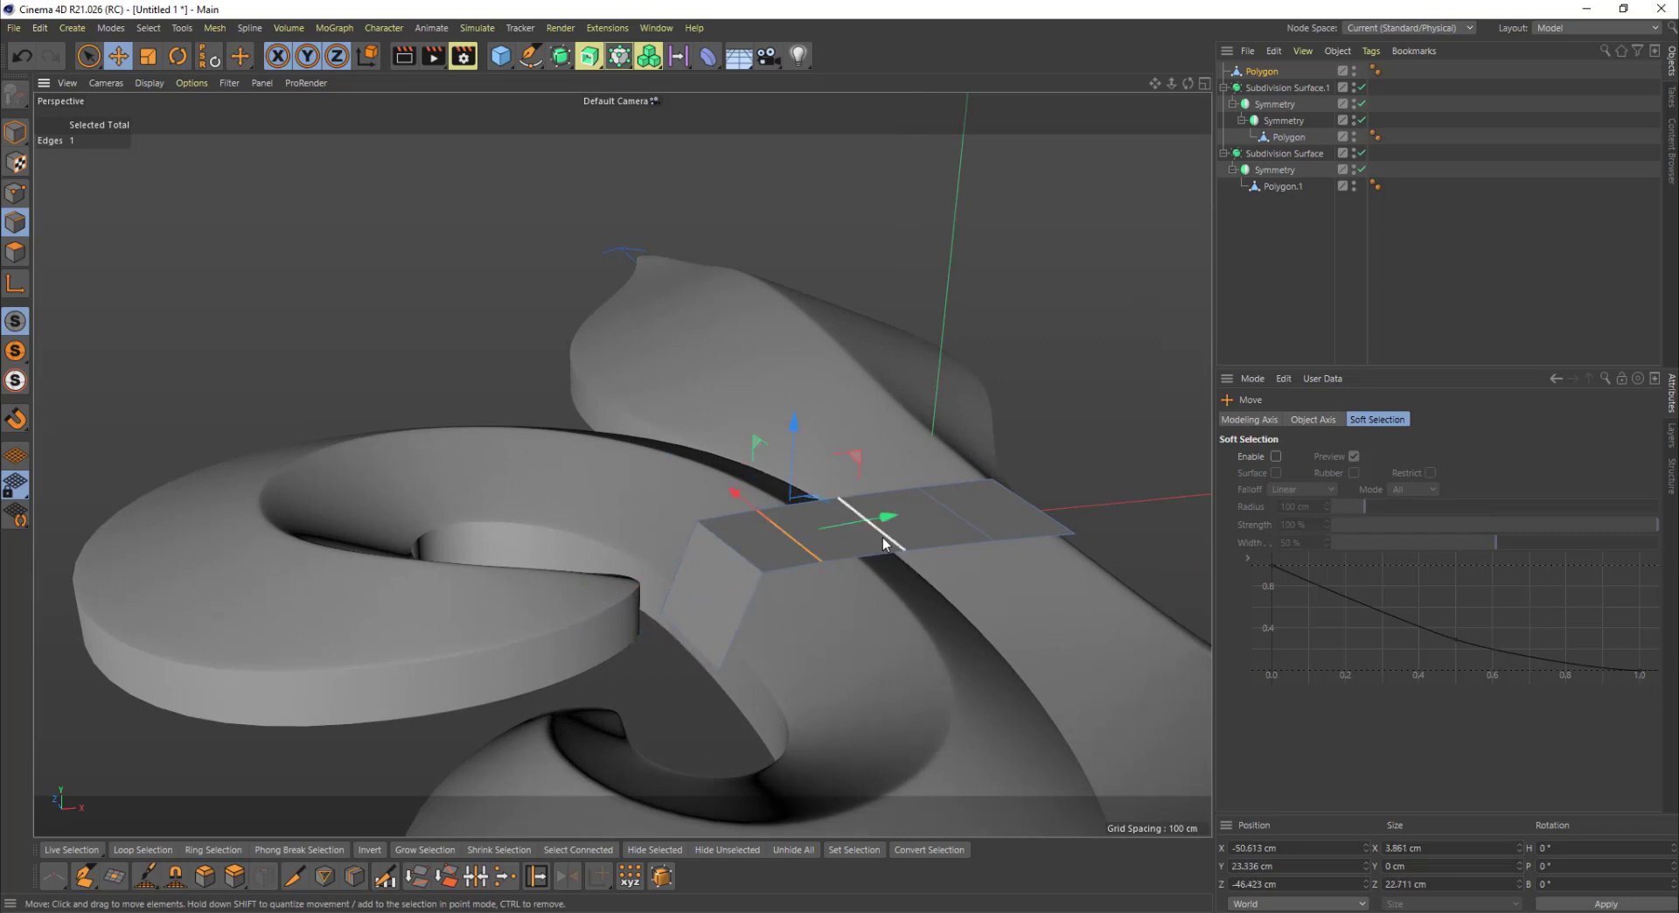
left_click(704, 654)
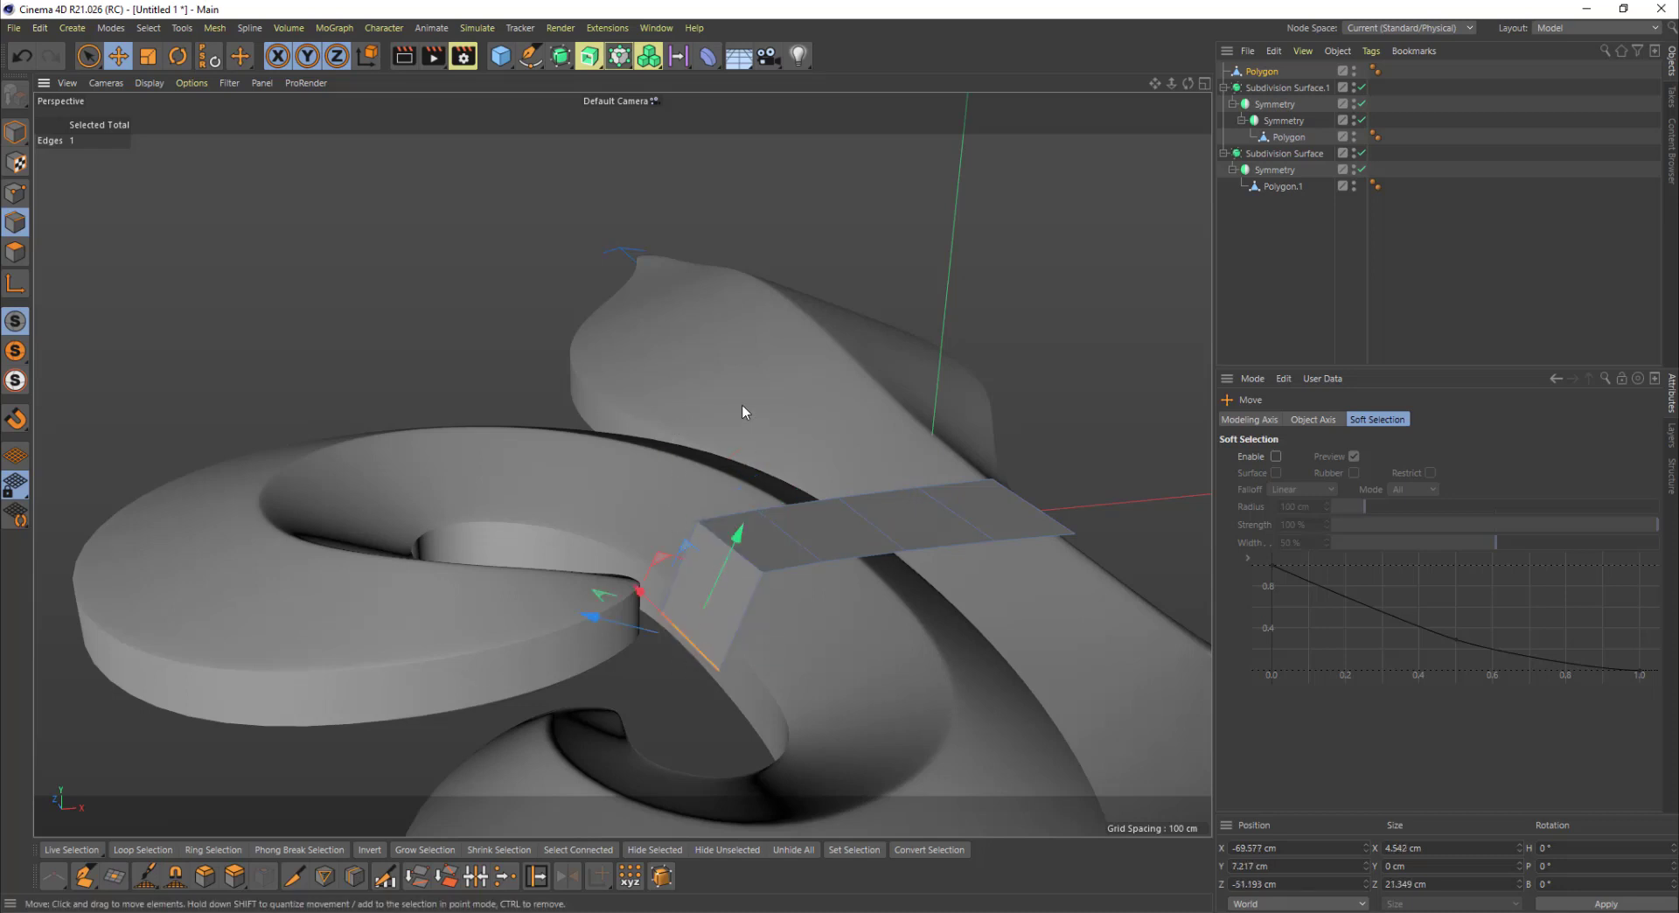
left_click_drag(690, 616, 675, 518, "alt")
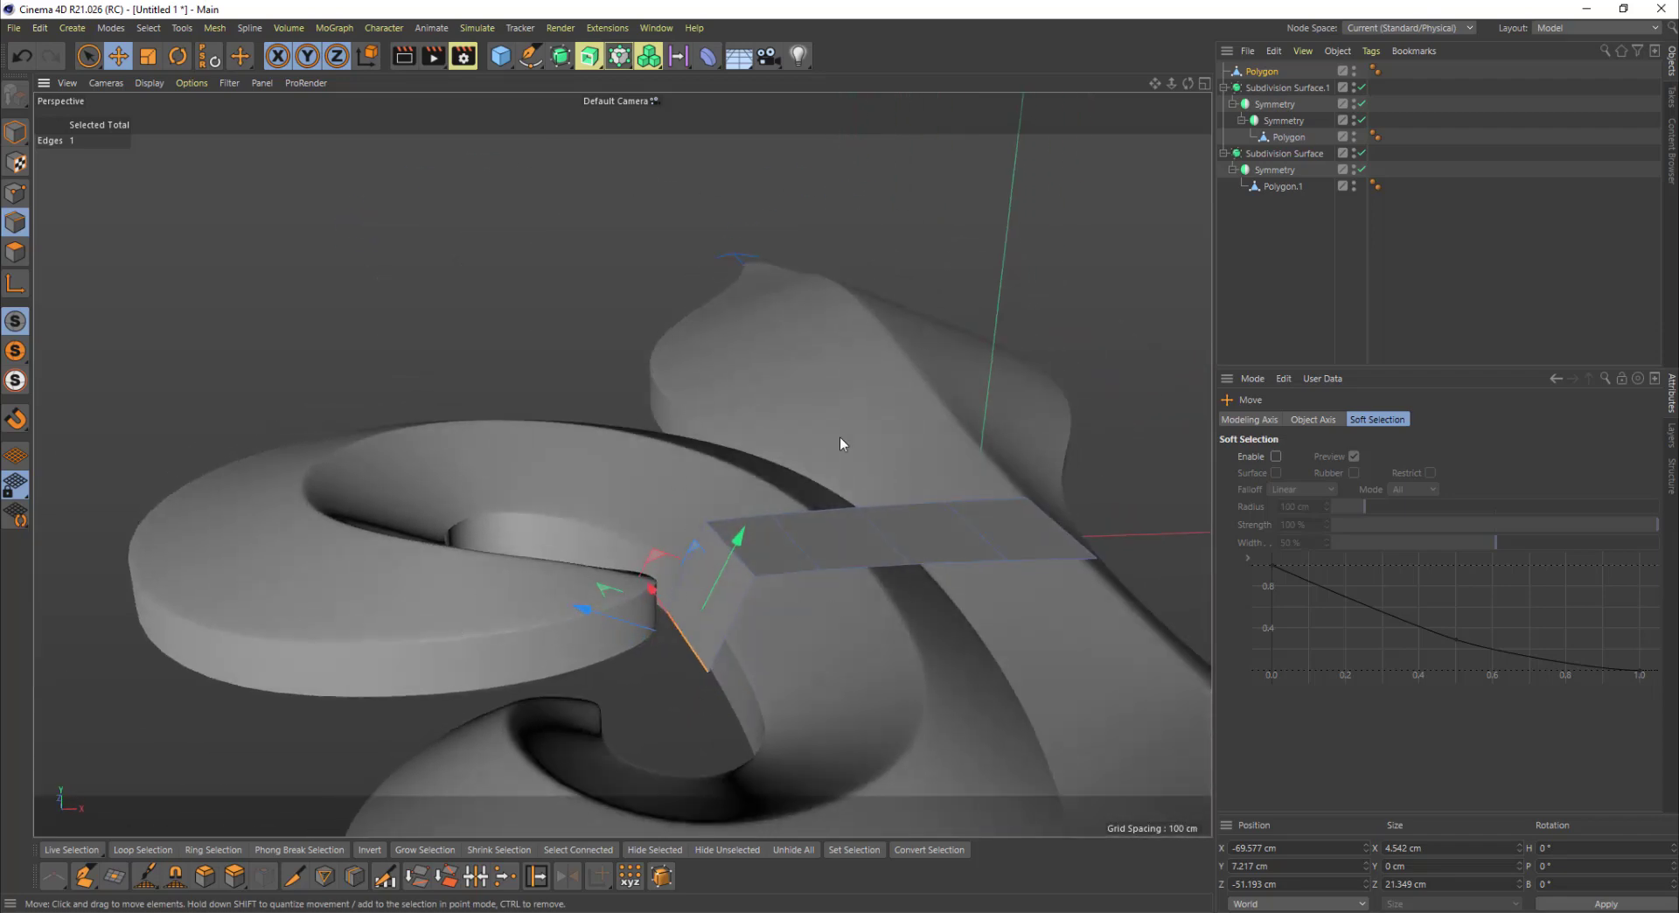
left_click_drag(839, 437, 679, 465, "alt")
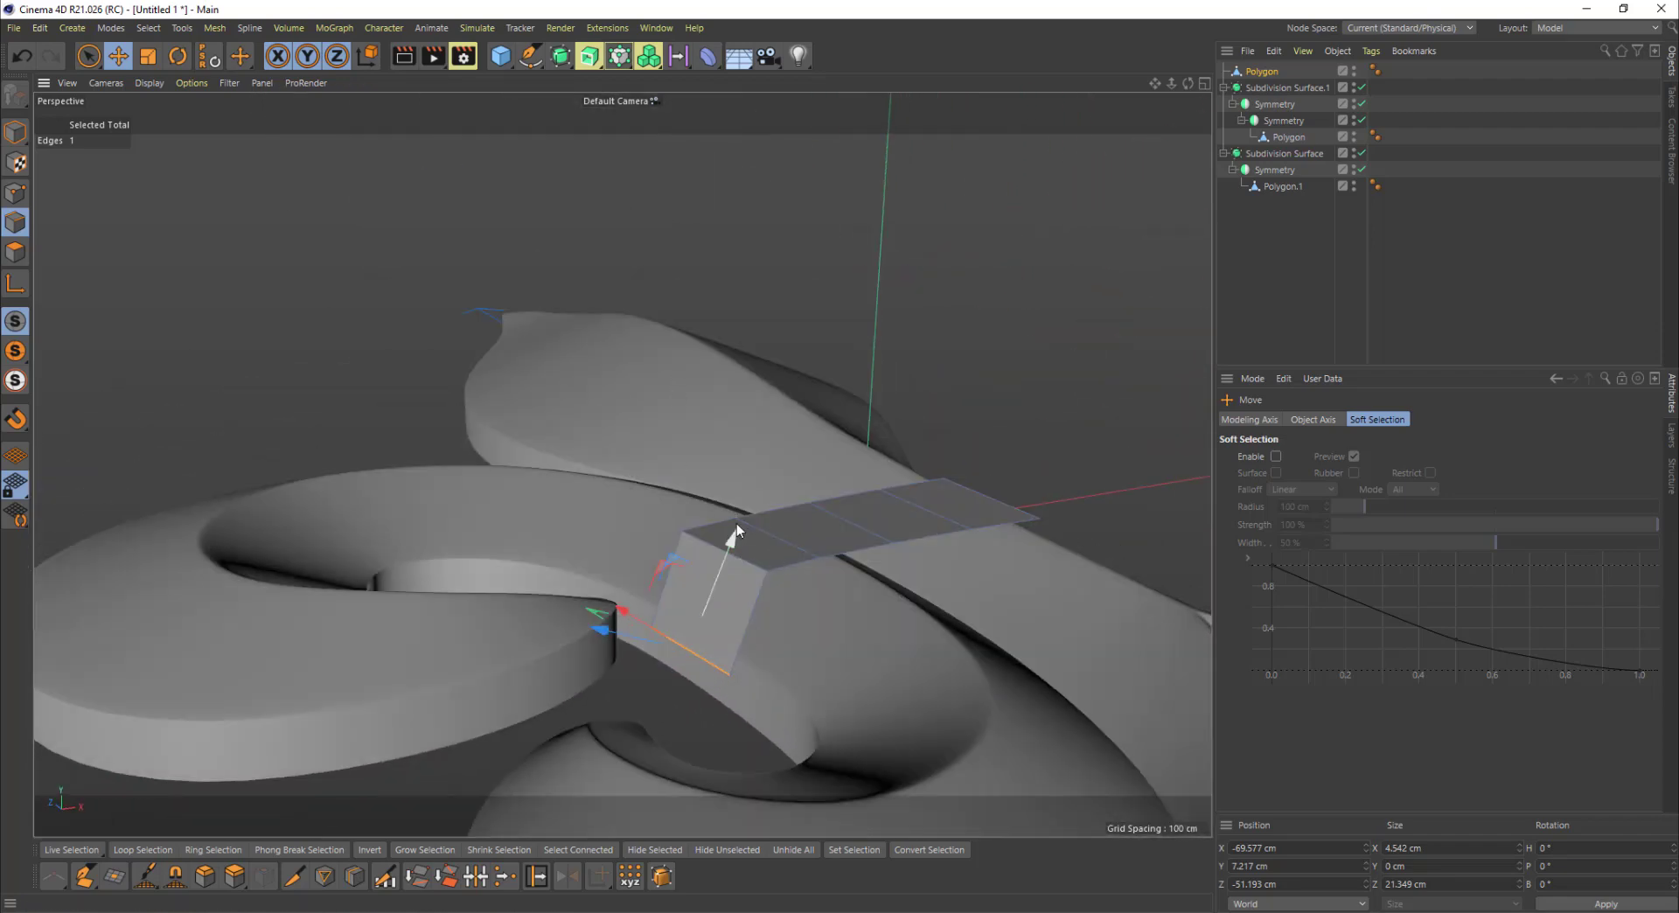
left_click(367, 56)
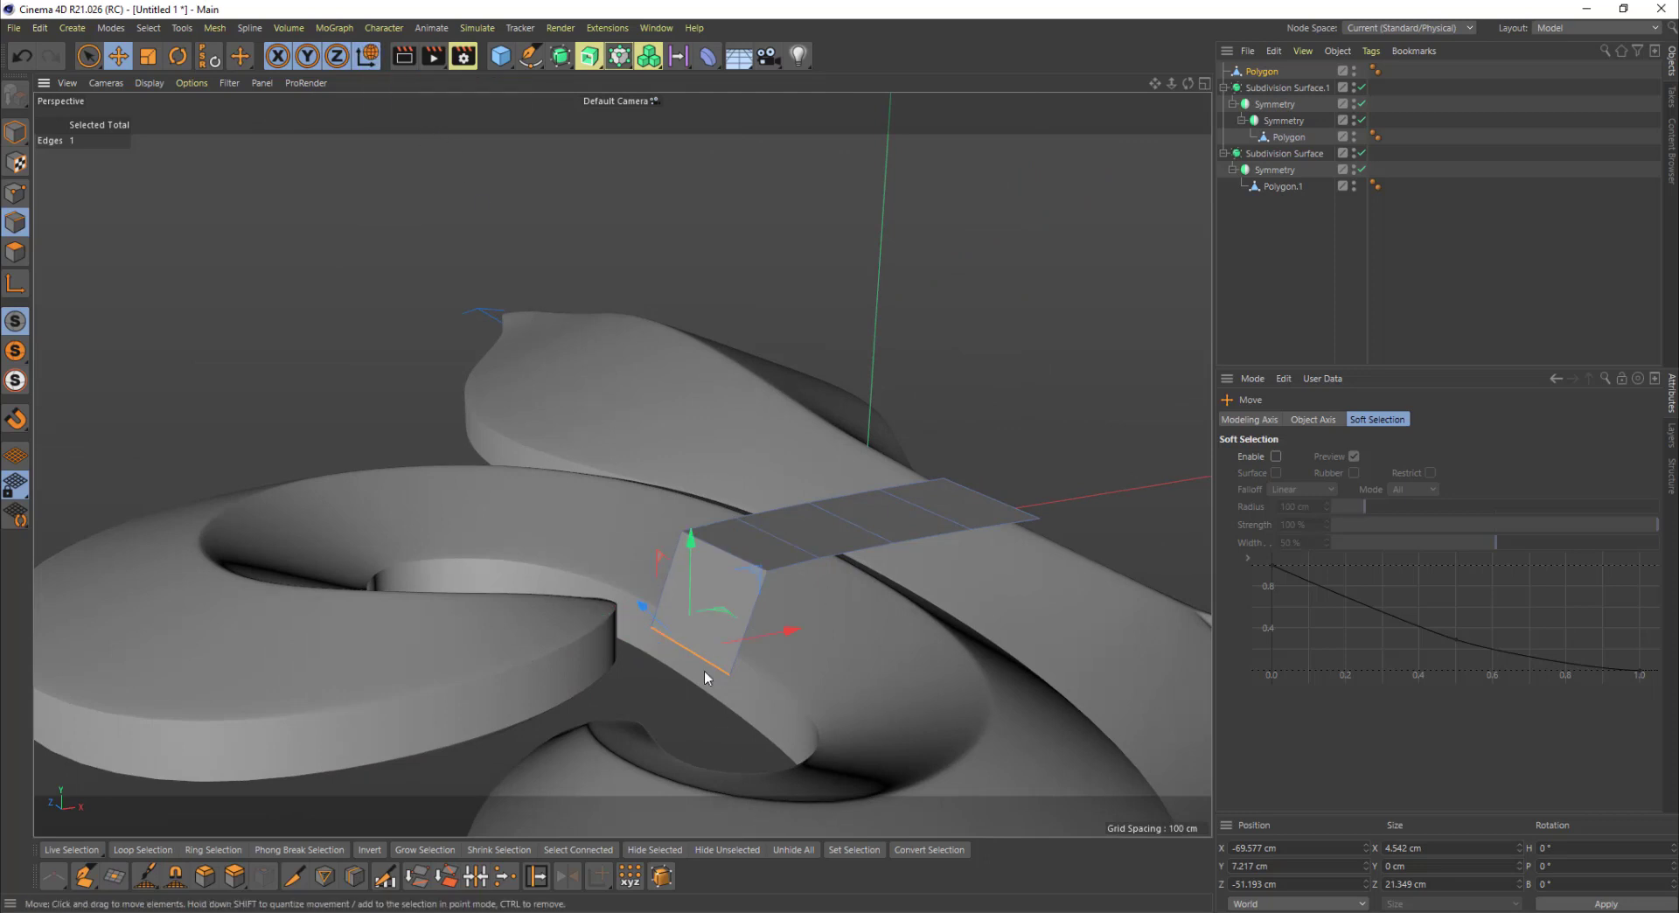
key("w")
key("w")
key("w")
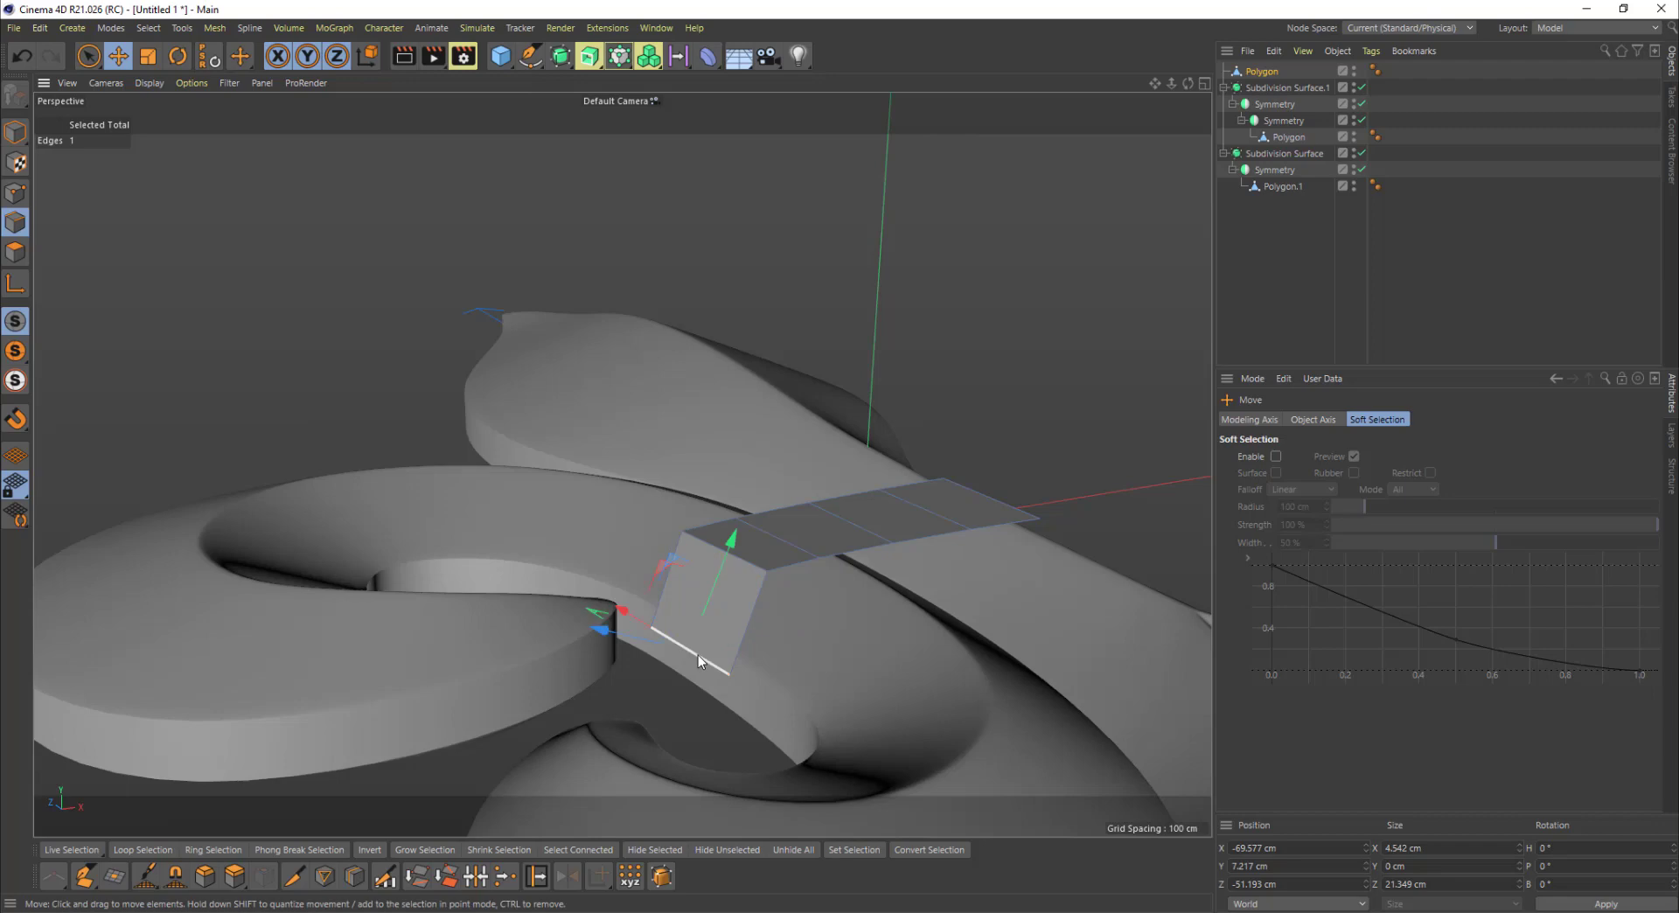
key("w")
key("w")
key("w")
left_click_drag(698, 655, 754, 625, "alt")
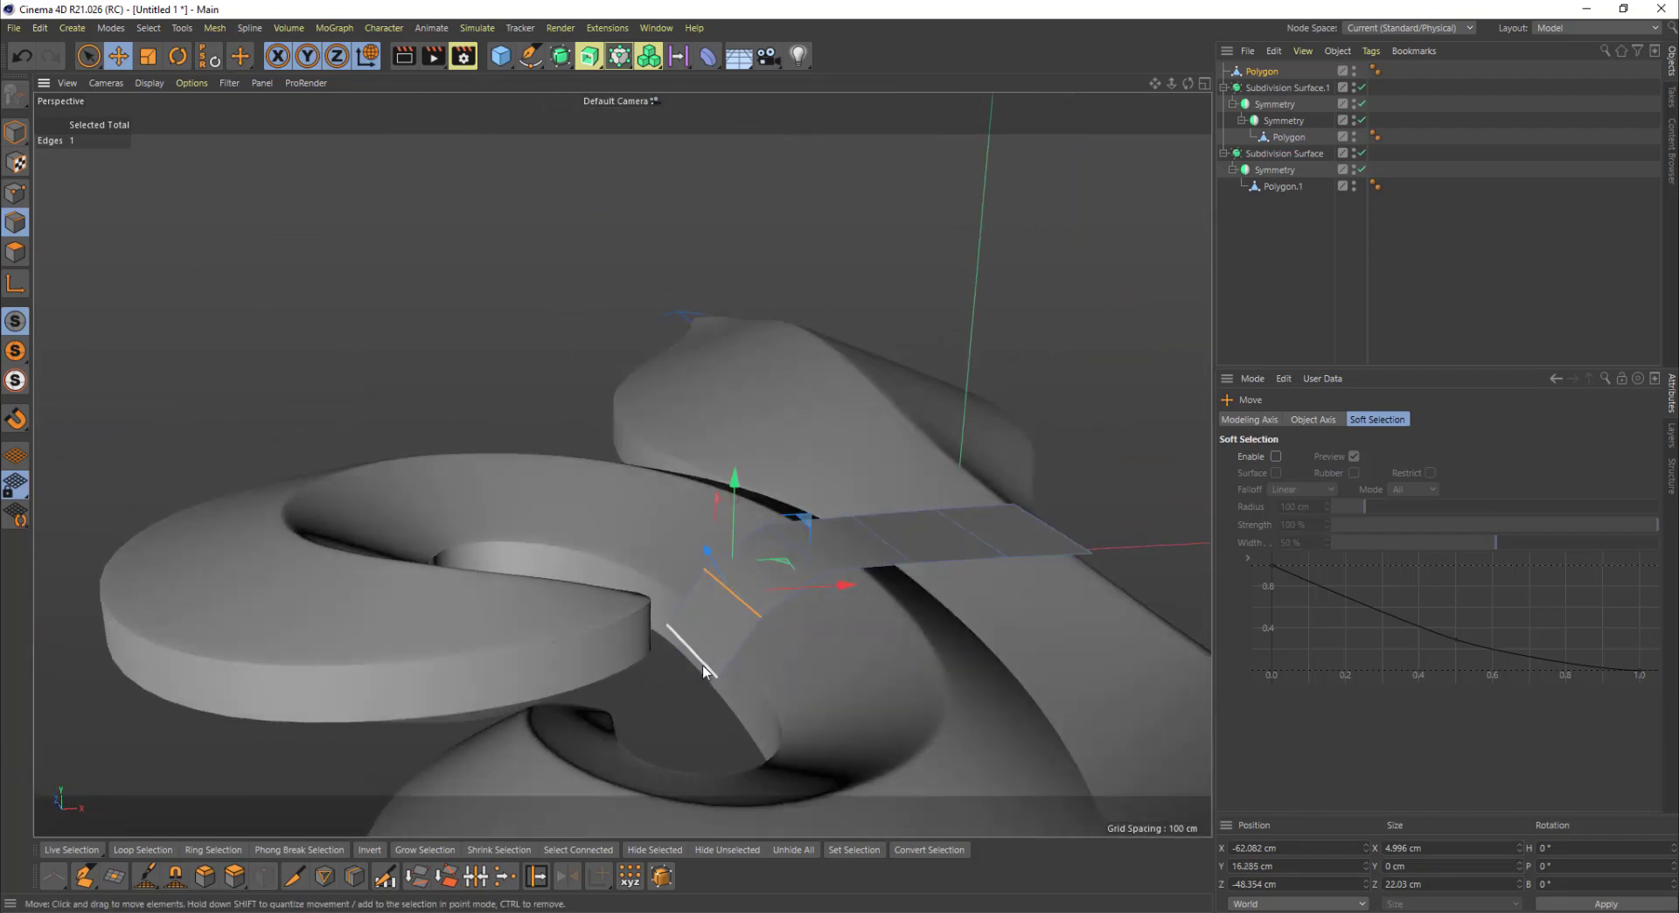
Step: Lower the third edge from the band's outer end to about 19.6 cm and the second edge to about 10.1 cm in Y
left_click(794, 542)
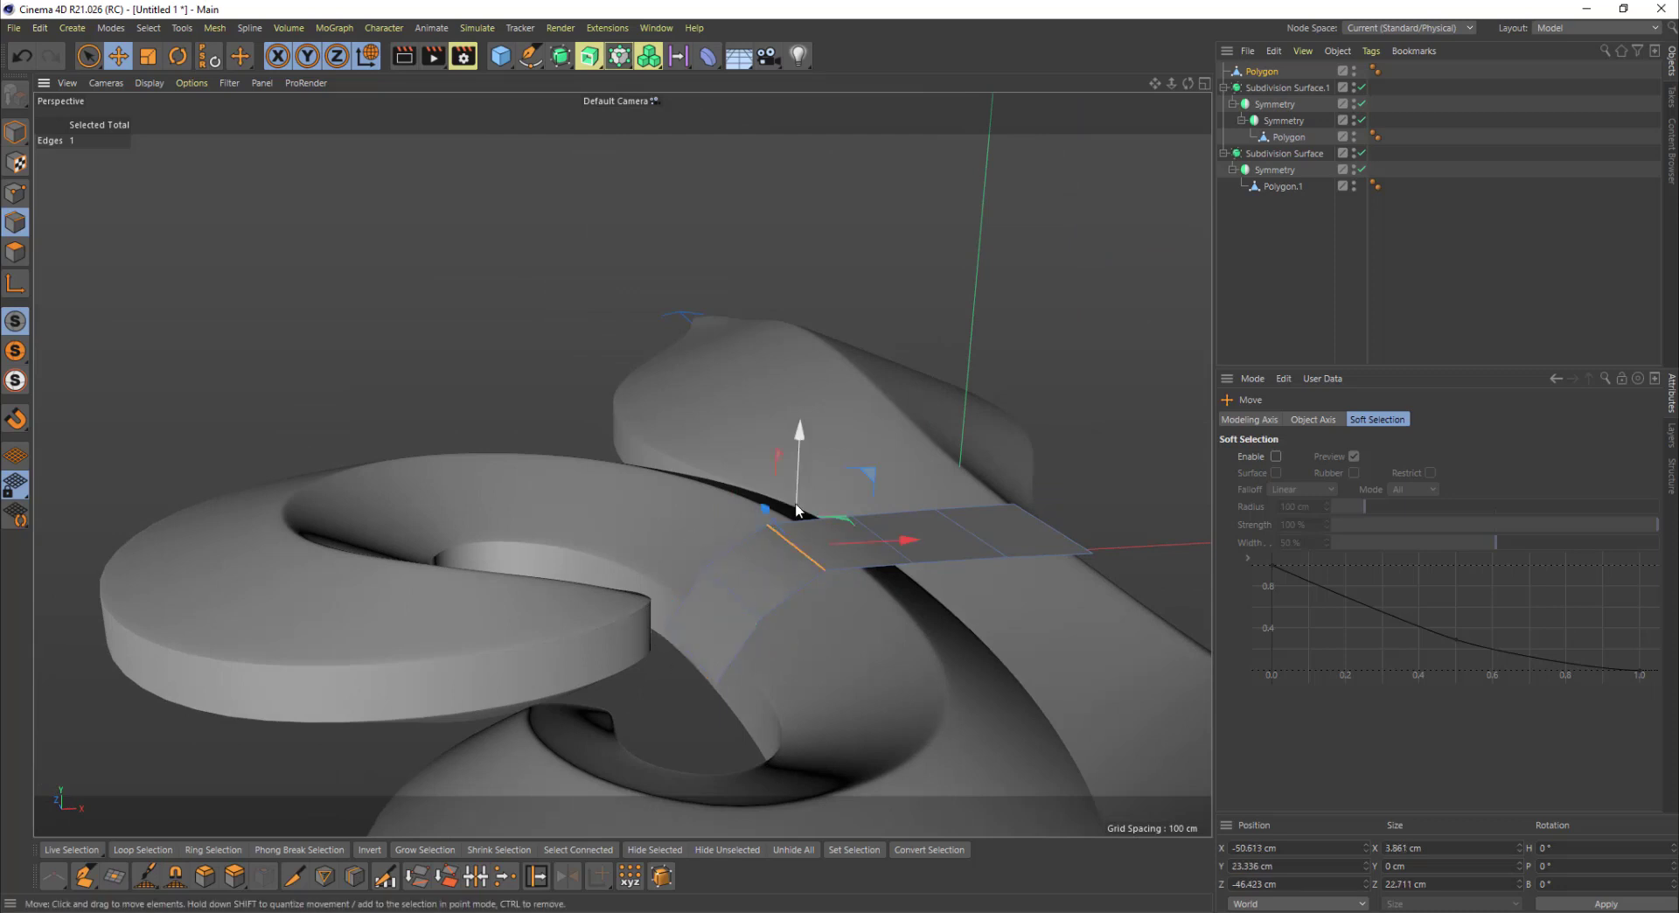
left_click_drag(800, 465, 801, 490)
left_click_drag(814, 570, 736, 604, "alt")
left_click(744, 601)
left_click_drag(747, 507, 747, 540)
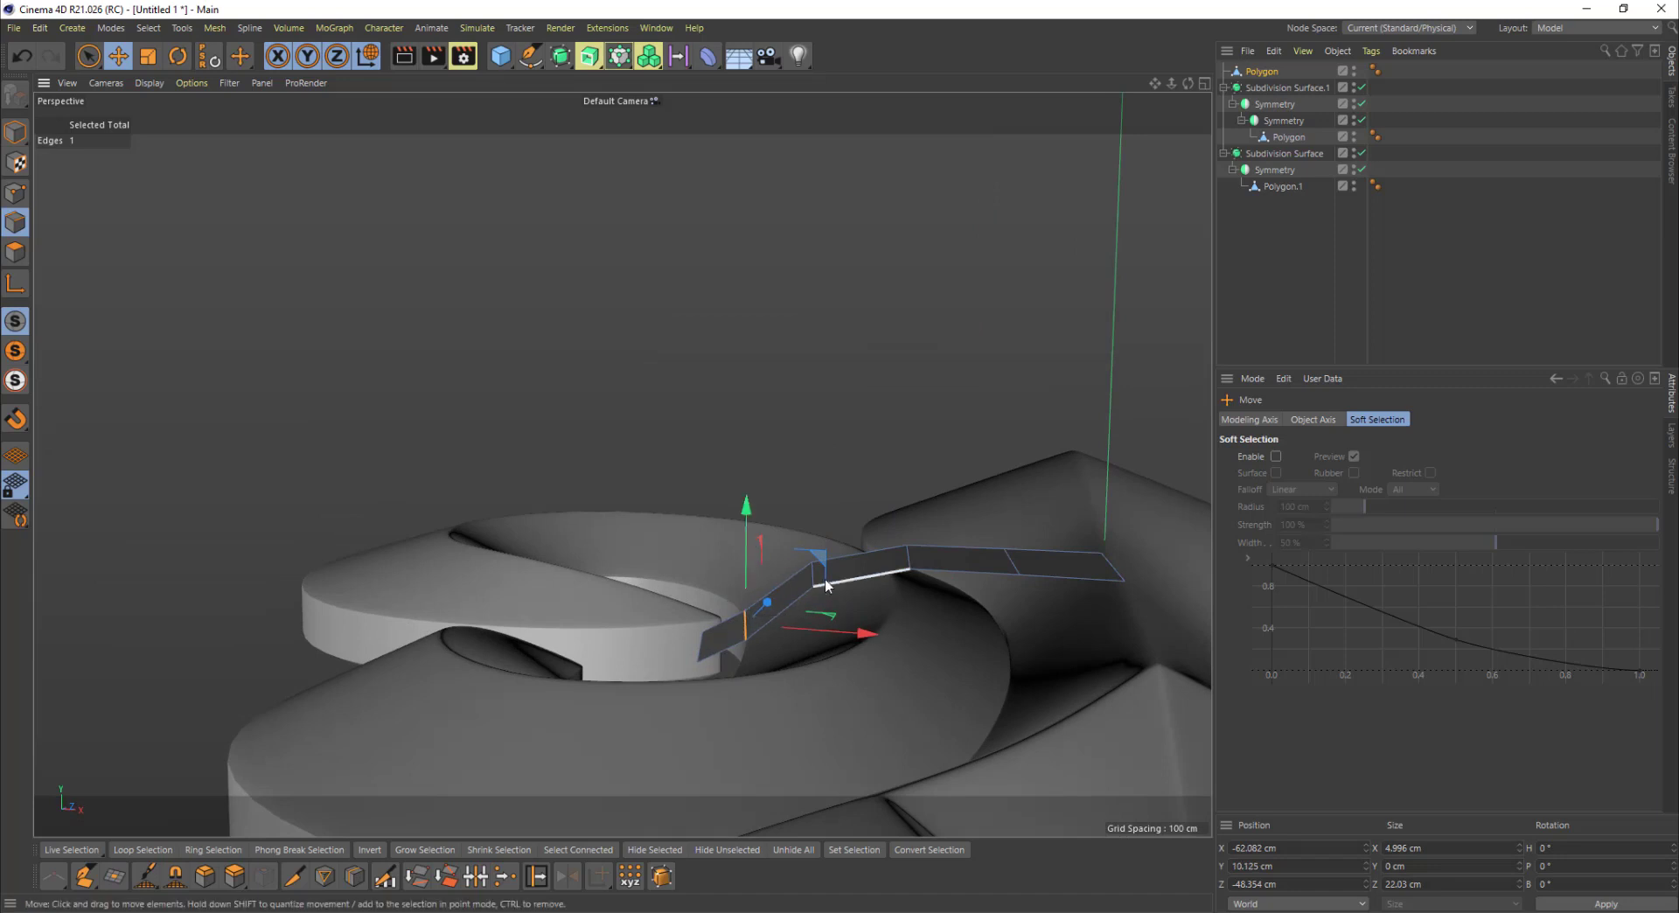
Step: Smooth the band's arch by lowering the third edge to about 16.3 cm and the fourth edge to about 21.5 cm in Y
left_click(826, 582)
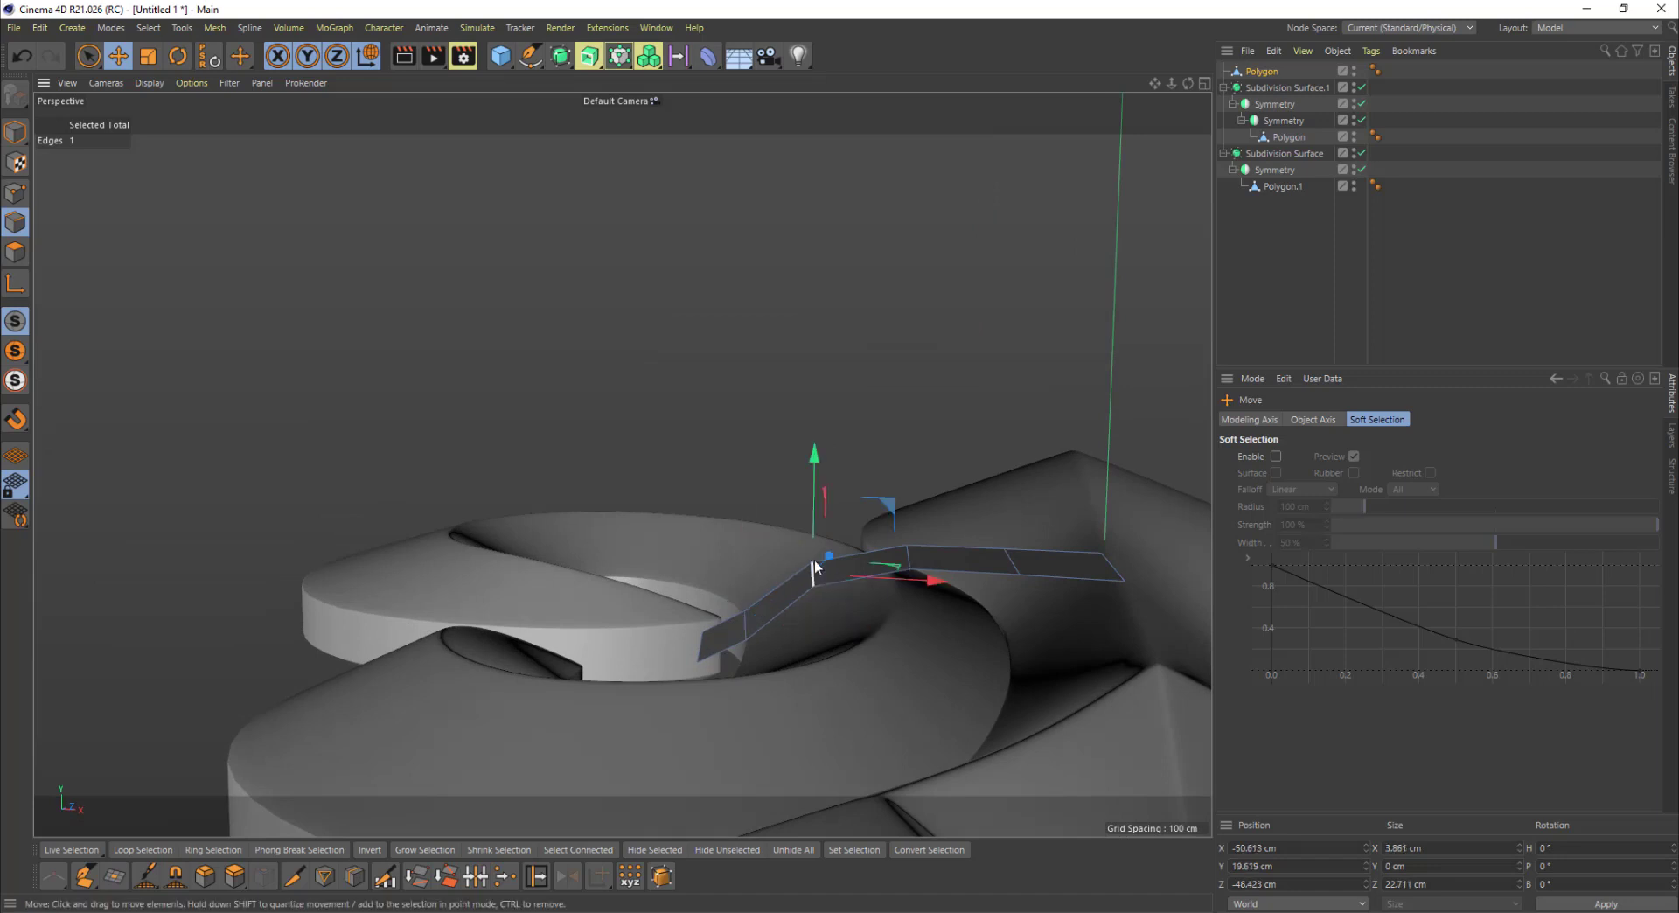
left_click(910, 556)
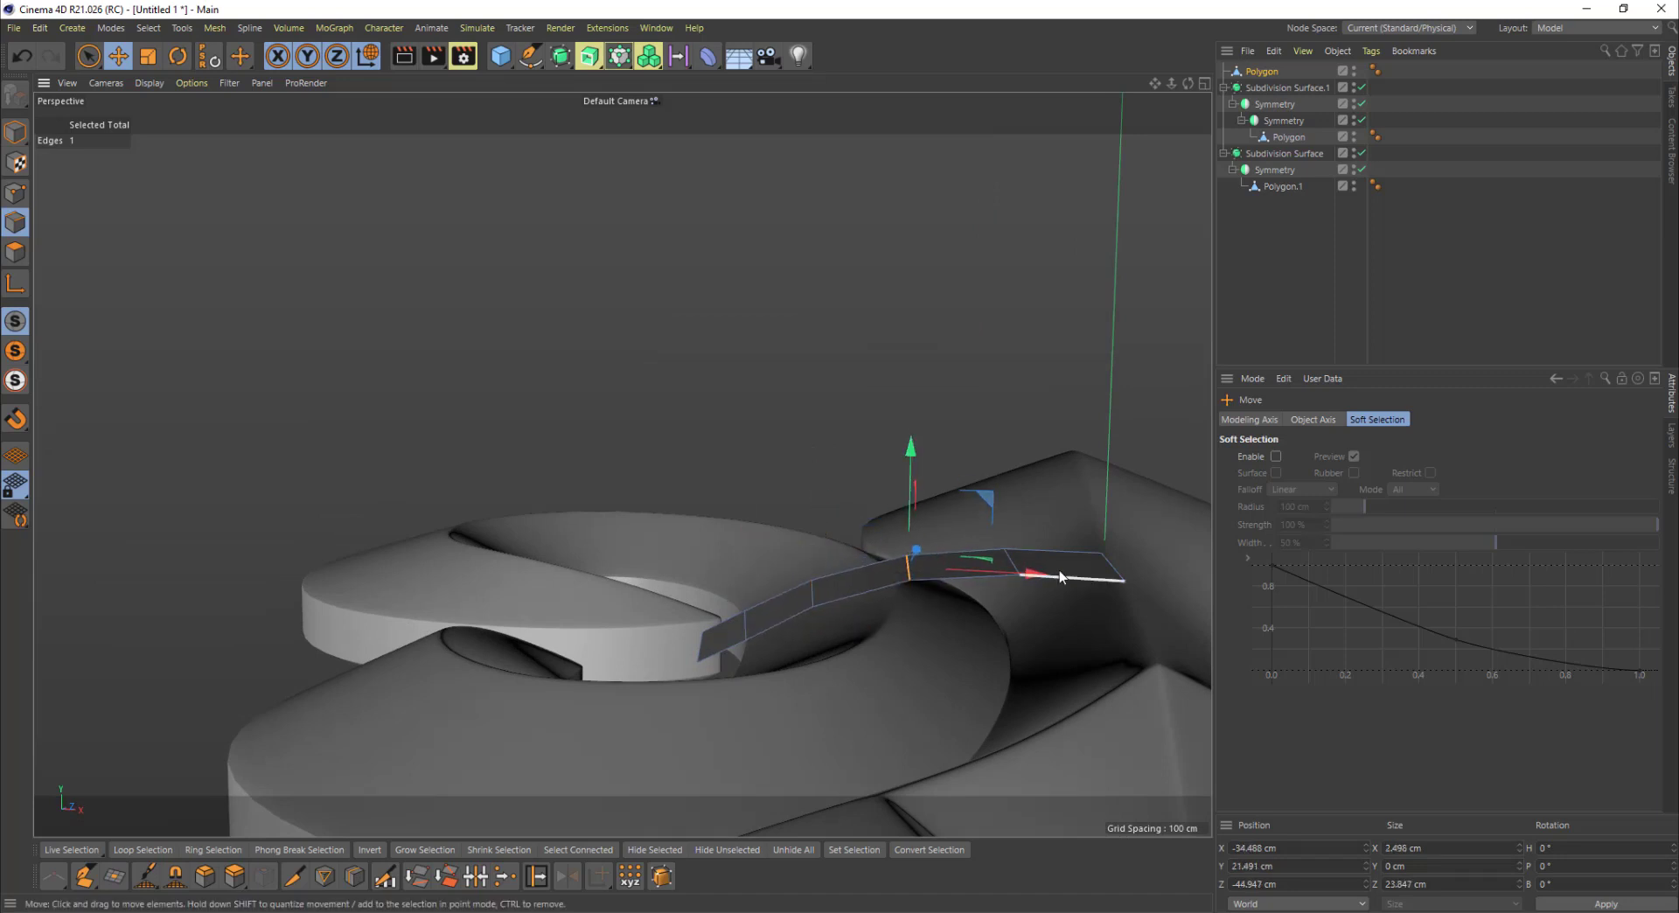
left_click(1011, 562)
left_click(822, 595)
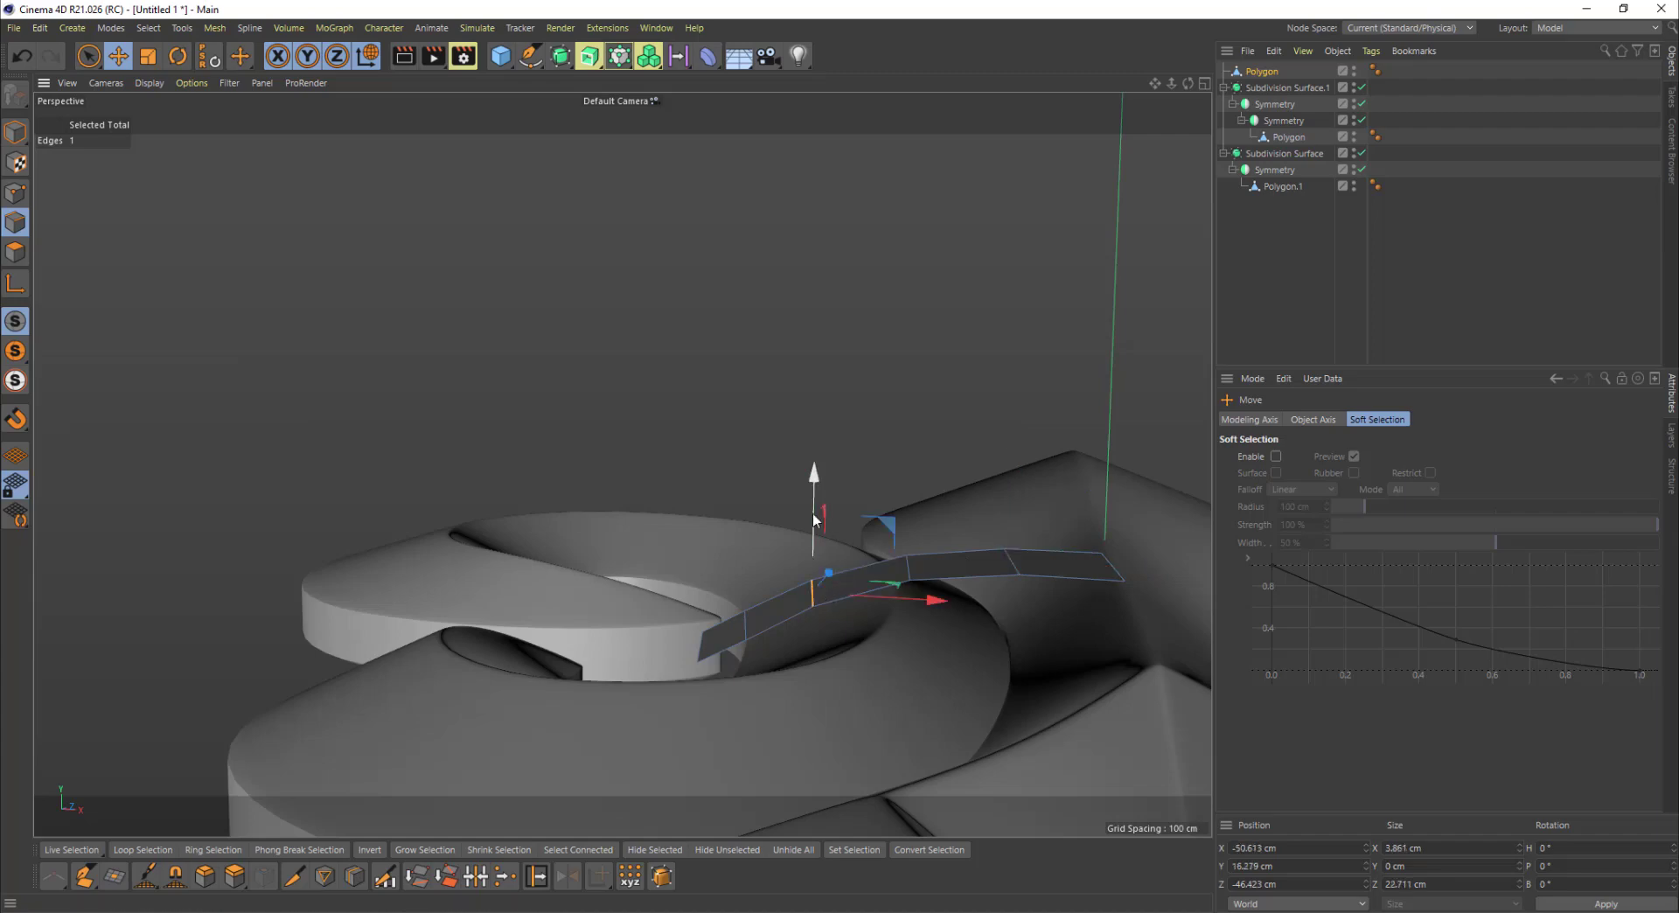
Step: Extrude the band's outer end edge downward and shift the two outermost edges about 1.1 cm inward along X
left_click(698, 649)
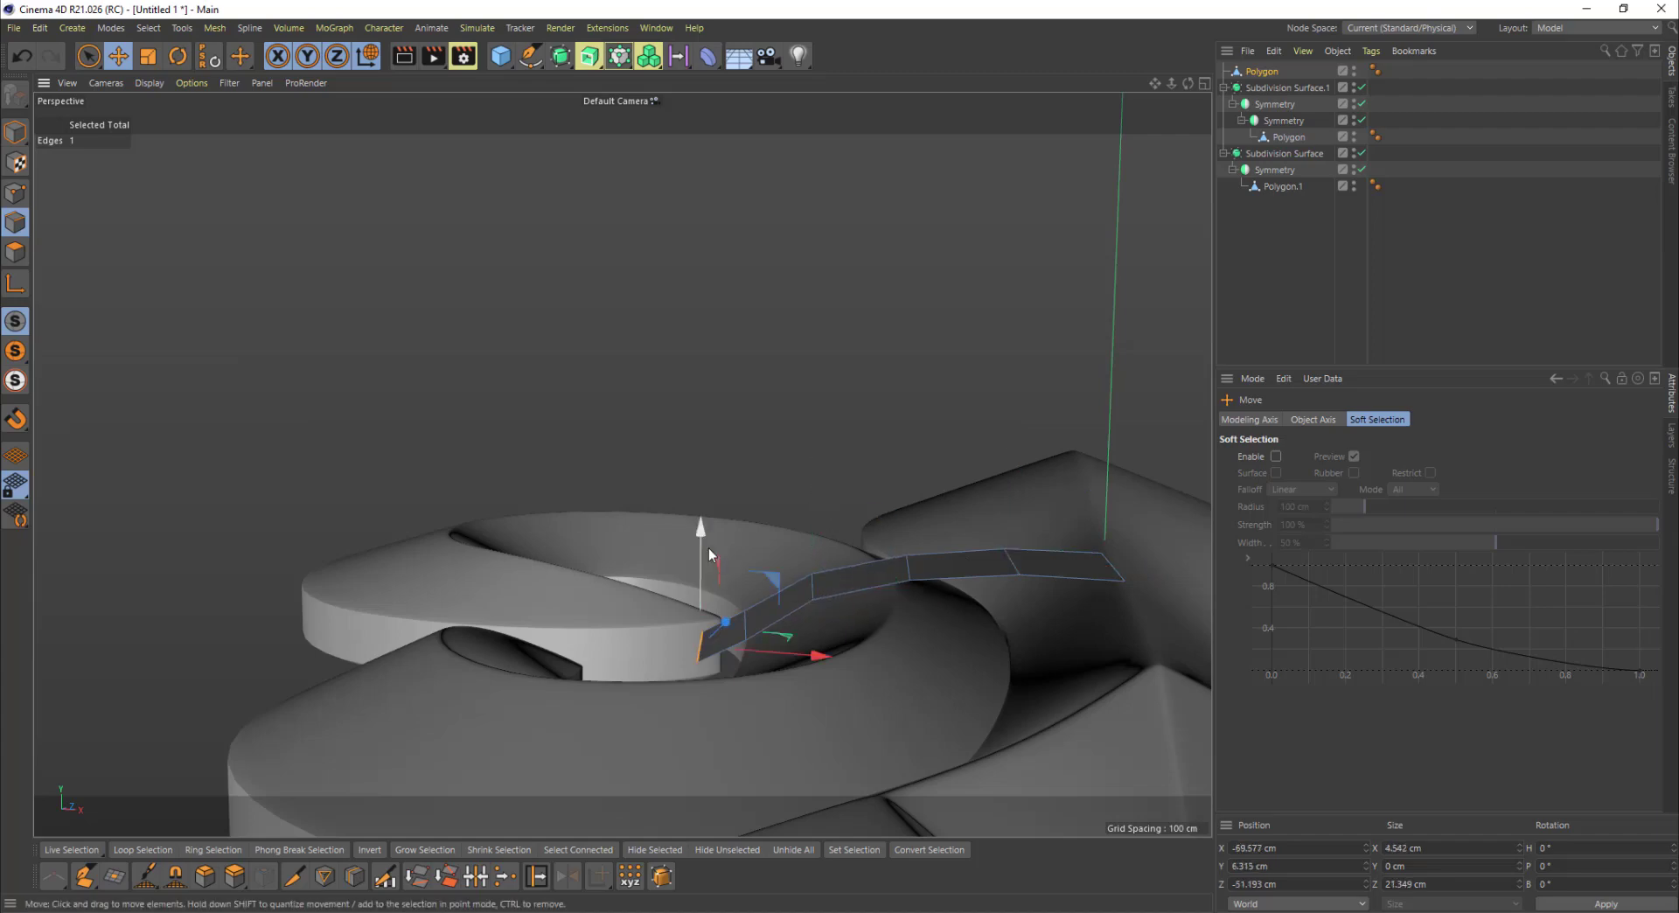
left_click_drag(708, 547, 704, 613)
left_click_drag(706, 616, 758, 634, "alt")
left_click_drag(825, 529, 889, 591)
left_click(812, 588, "shift")
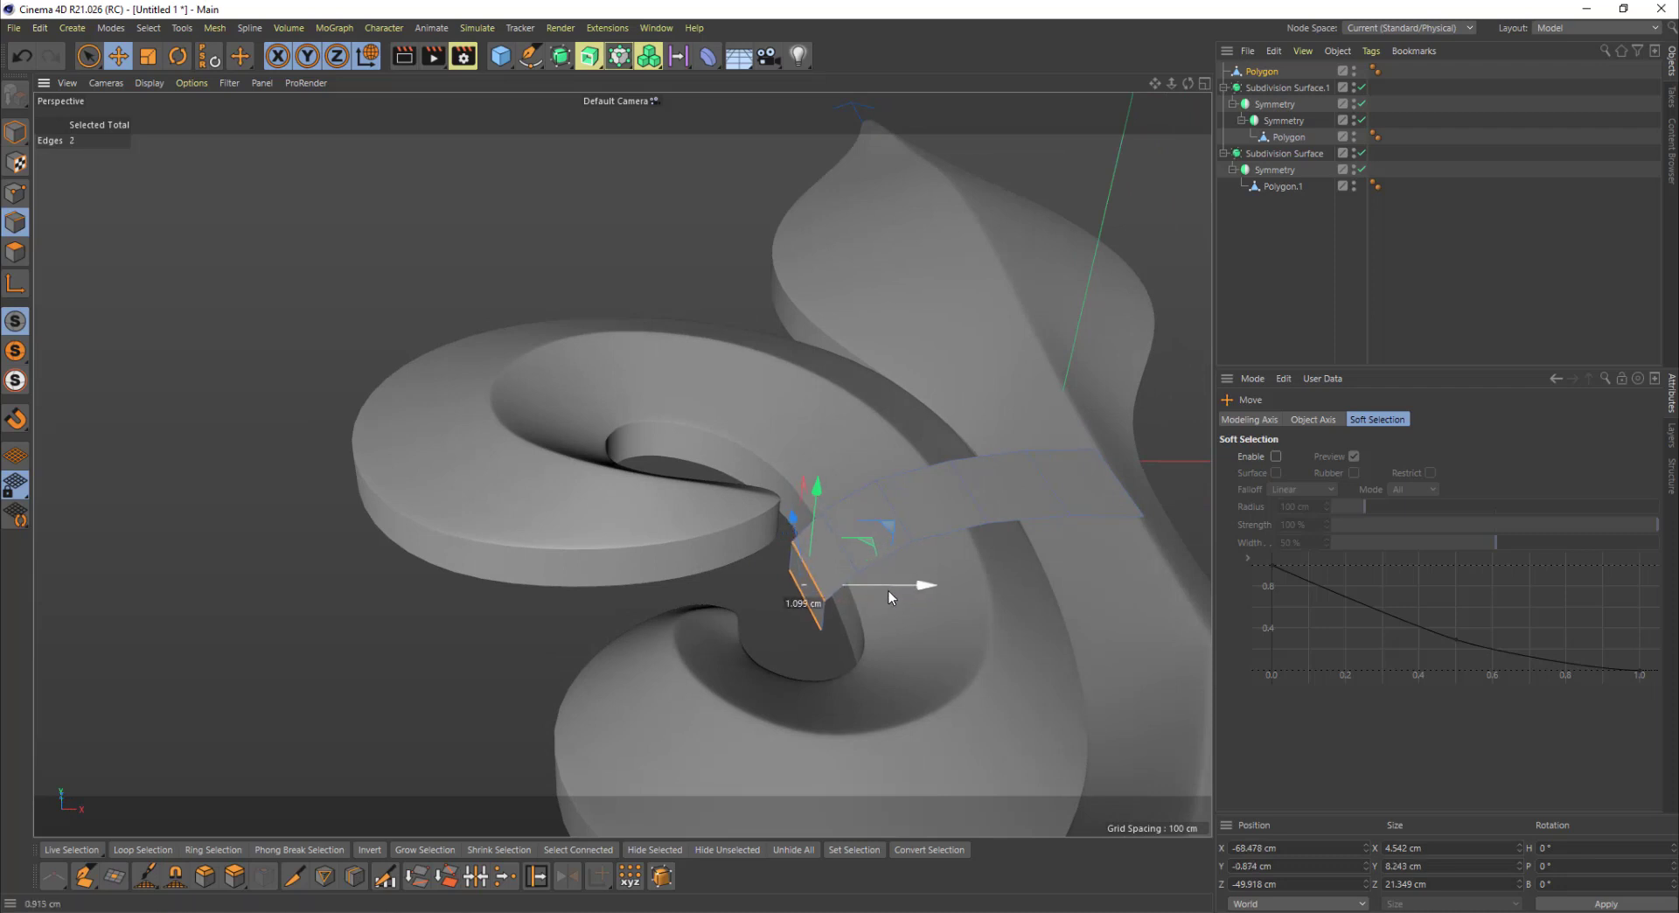
Step: Select both long border loops of the band and extrude them downward about 10.3 cm to form side walls
double_click(1042, 521)
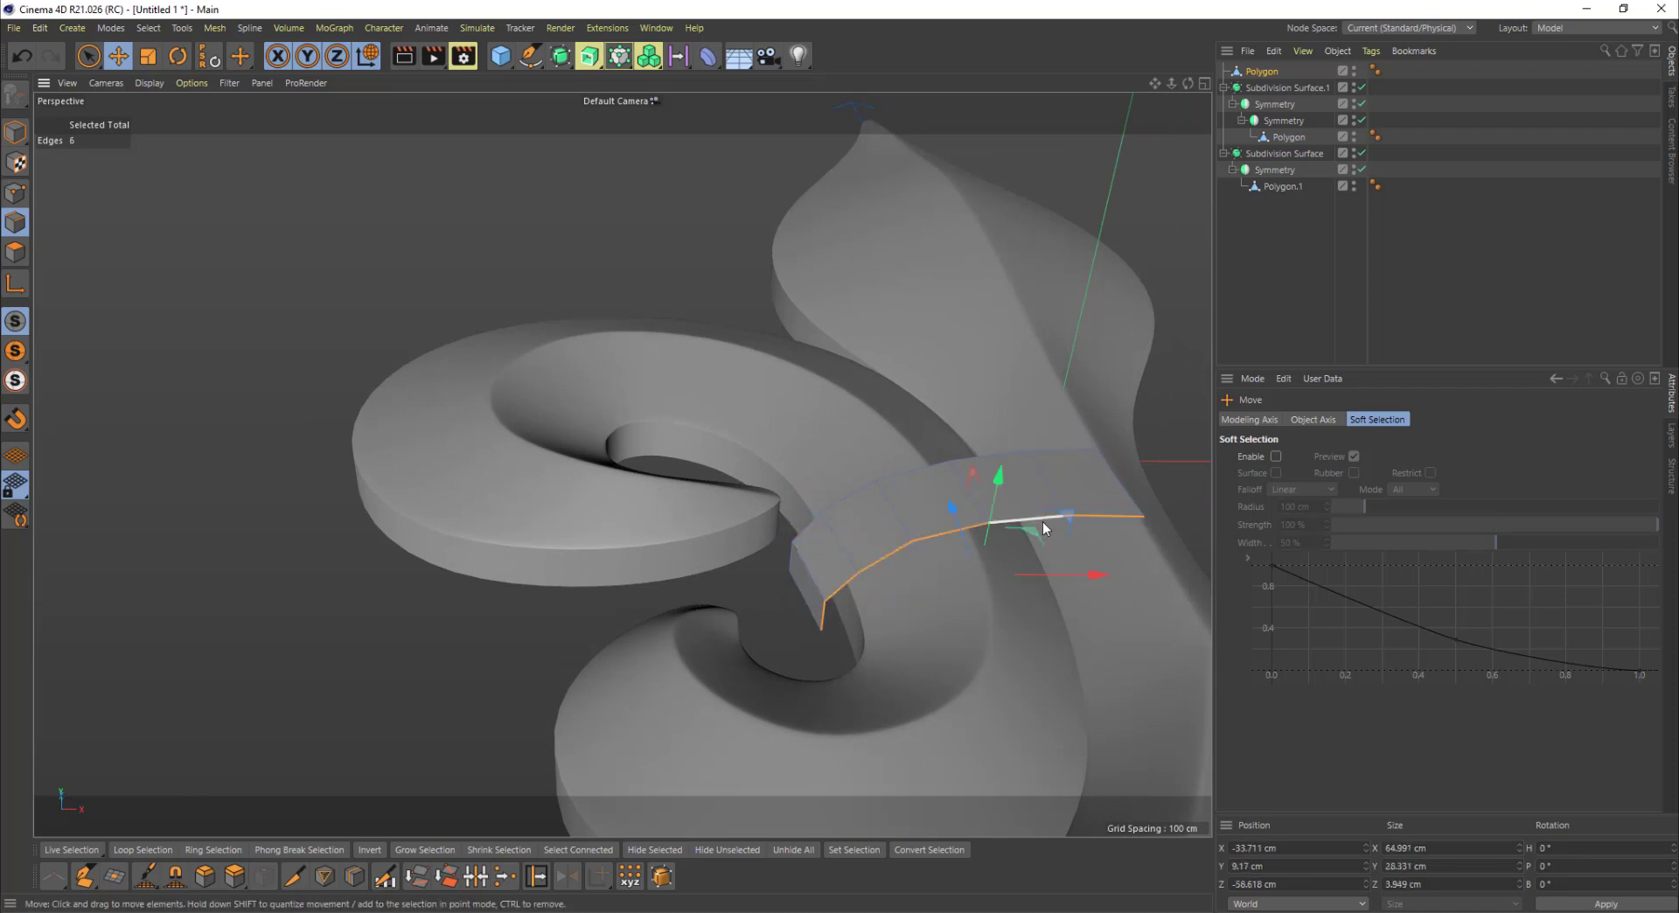
double_click(929, 476, "shift")
left_click_drag(931, 480, 978, 508, "alt")
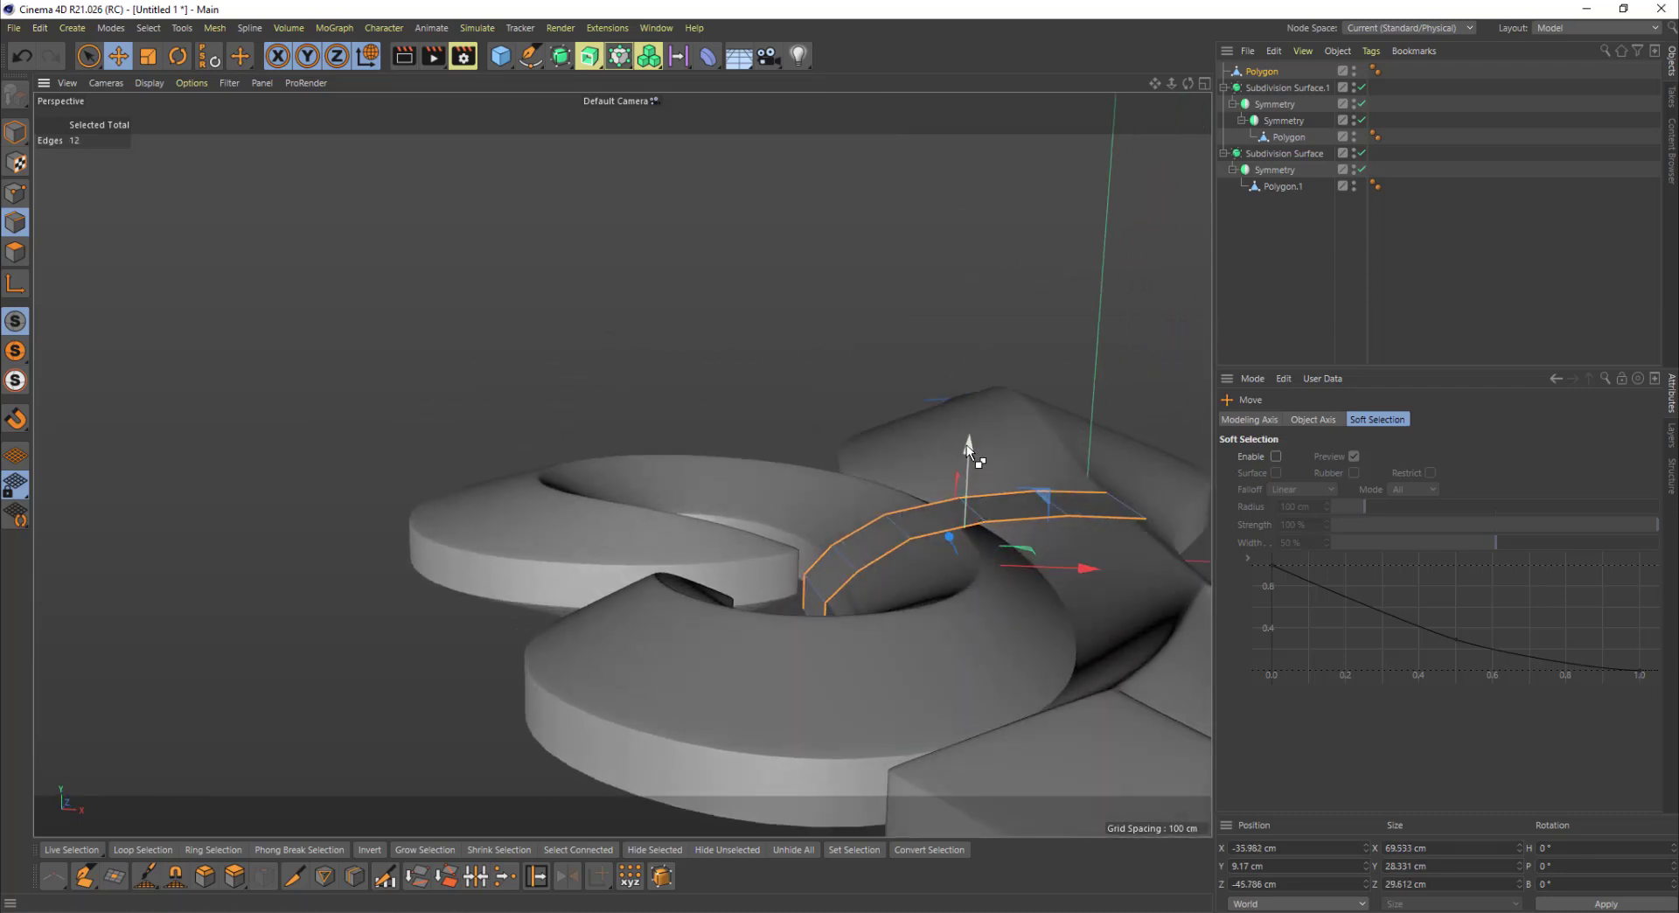
left_click_drag(968, 451, 967, 488, "ctrl")
Step: Shift the side walls' lower border edges about 7.3 cm inward along X and scale them to about 70% in X and Y
mouse_move(1036, 637)
left_mouse_down("alt")
mouse_move(1038, 679)
mouse_move(1057, 688)
mouse_move(1048, 664)
left_mouse_up("alt")
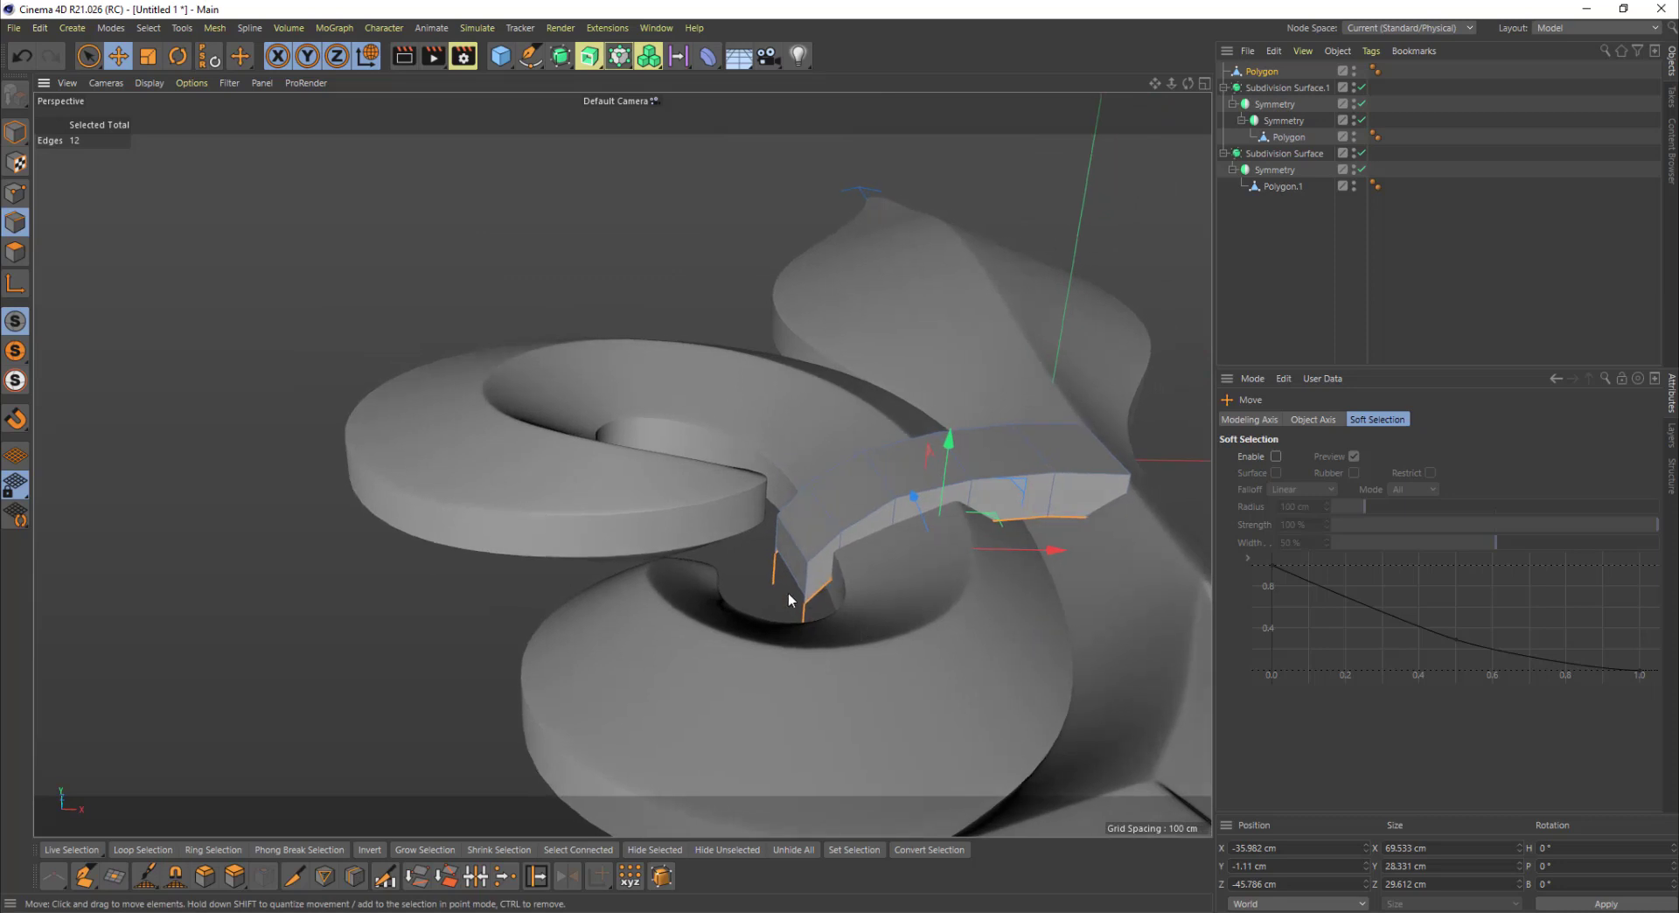
mouse_move(789, 599)
left_mouse_down("alt")
mouse_move(816, 613)
mouse_move(796, 592)
left_mouse_up("alt")
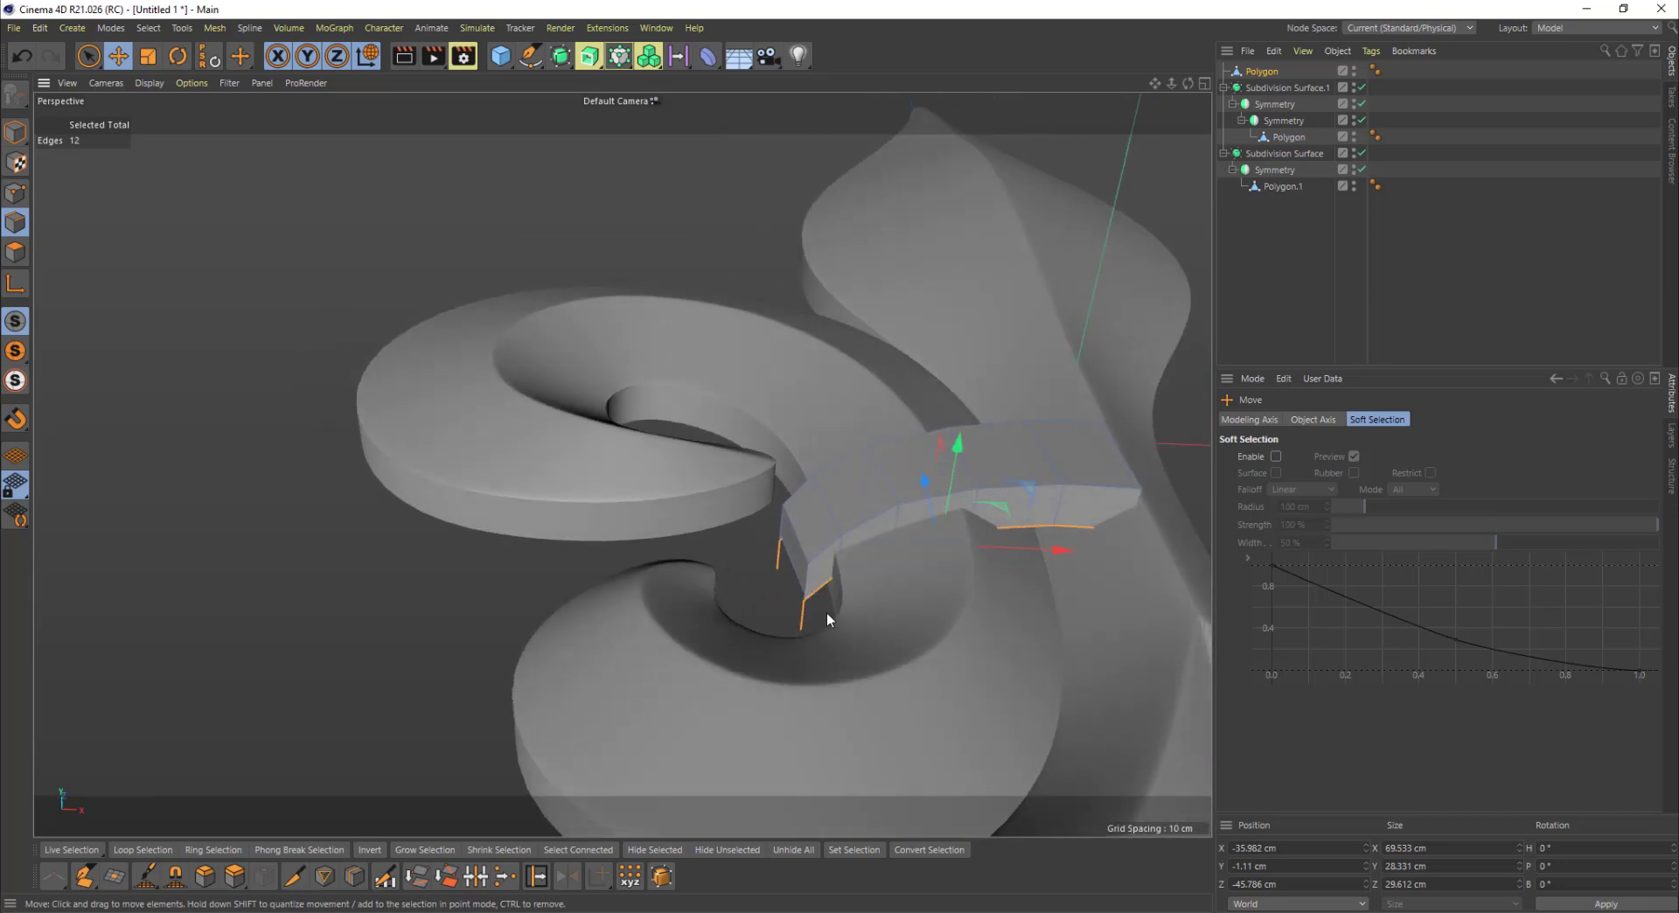
left_click_drag(1031, 492, 1065, 491)
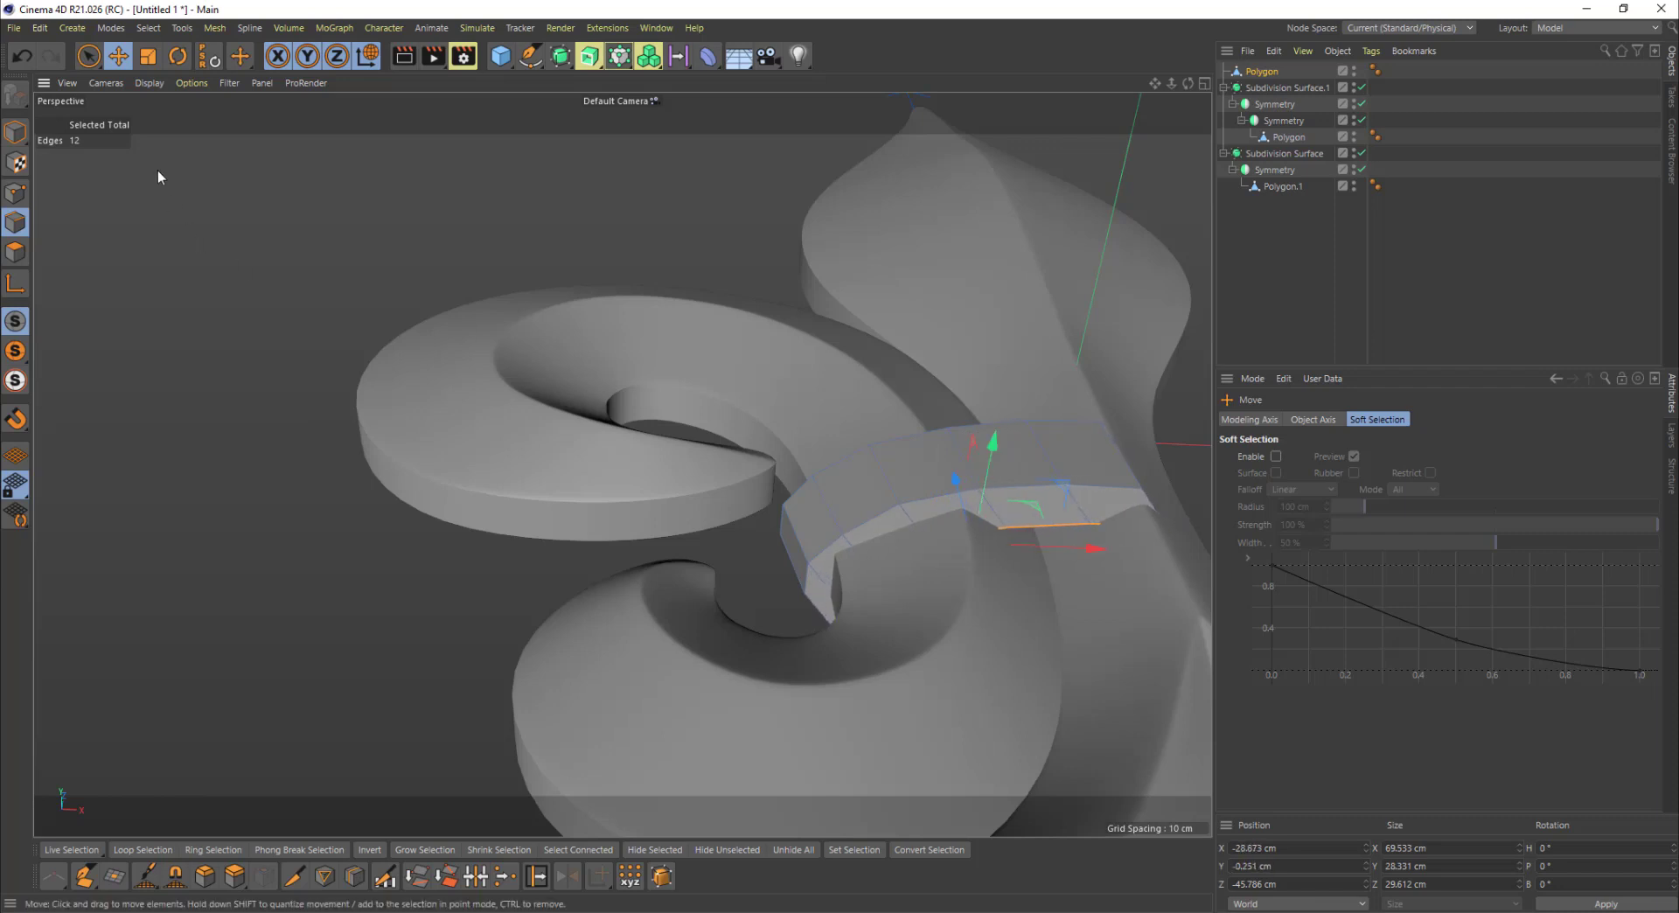
left_click(149, 58)
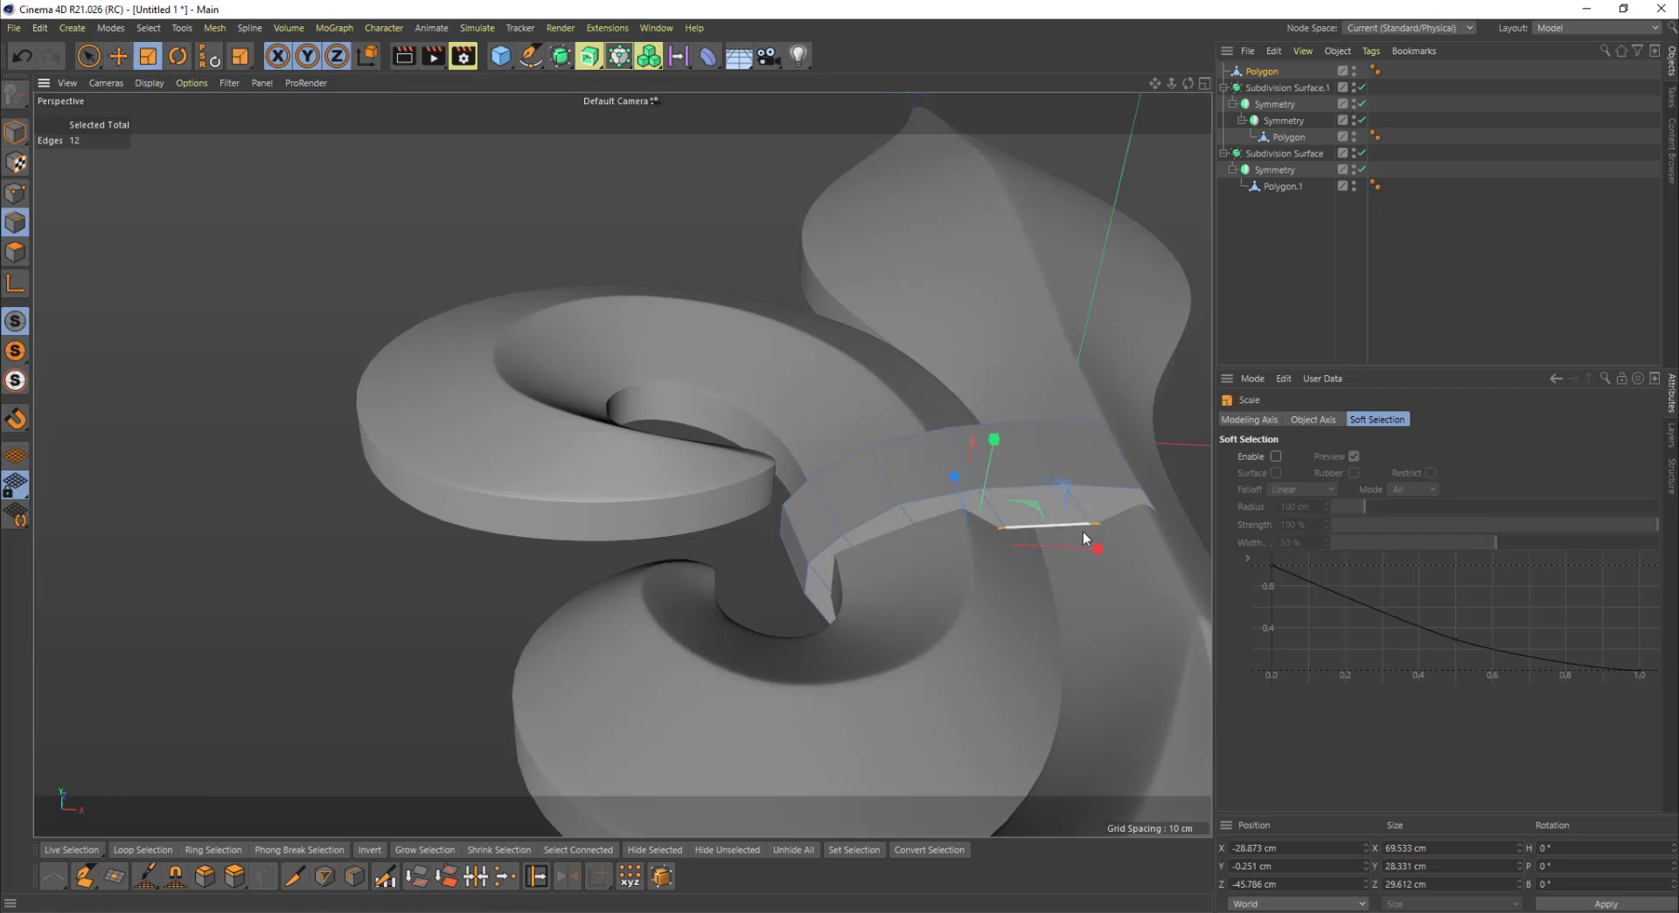
left_click_drag(1066, 492, 1057, 500)
Step: Lower the side walls' bottom edges to about -3.7 cm in Y and shift them to about -27.8 cm in X
left_click_drag(932, 526, 1000, 455, "alt")
scroll(917, 481, "up", 5)
key("e")
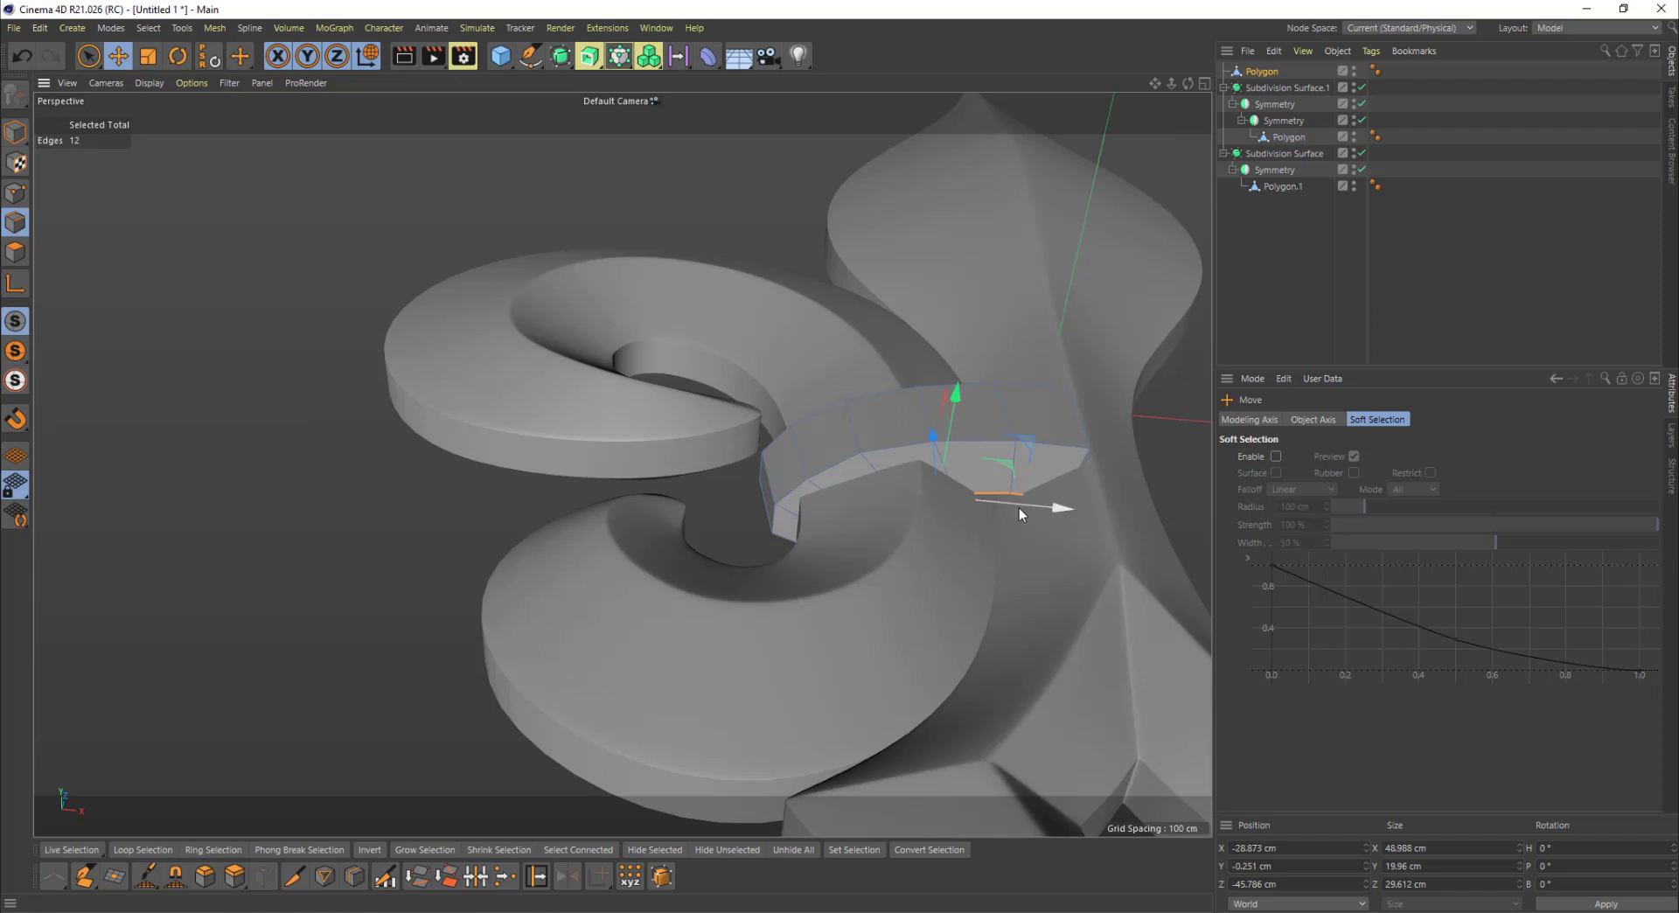
left_click_drag(957, 395, 959, 410)
left_click_drag(1040, 516, 1006, 495)
left_click_drag(976, 405, 1087, 367, "alt")
Step: Hide both subdivided leaf groups and select the band object to isolate it
double_click(1355, 84)
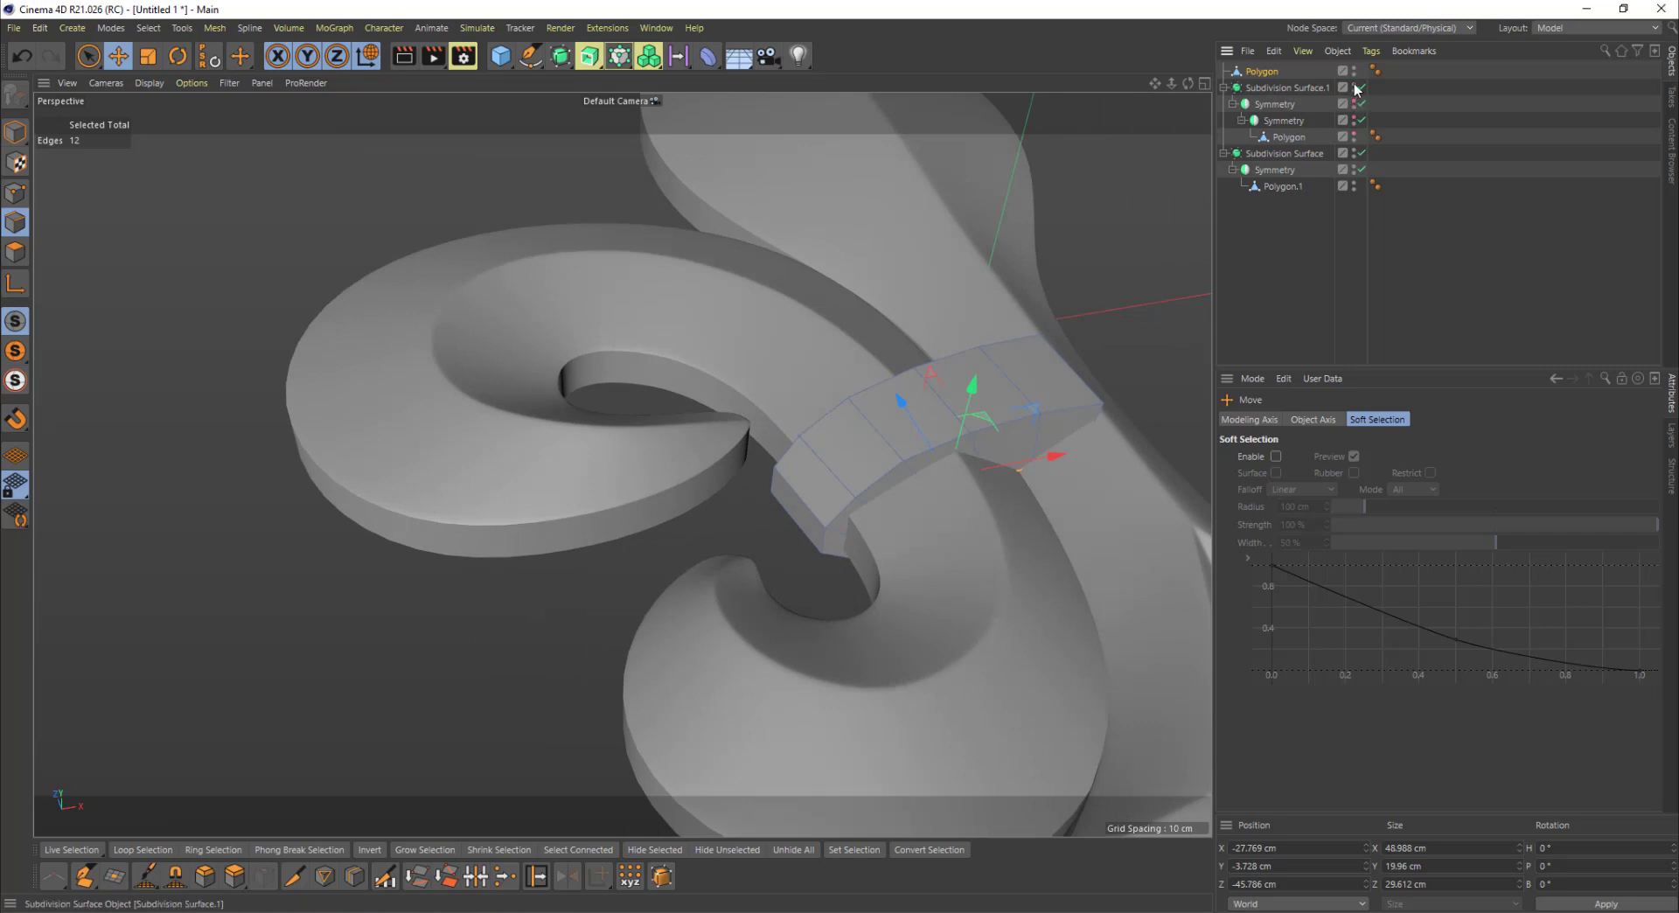
double_click(1353, 150)
left_click(1260, 72)
left_click_drag(875, 324, 995, 669, "alt")
Step: Select the edge loop at the band's inner end, flatten it along X, and set its X position to 0
double_click(1094, 453)
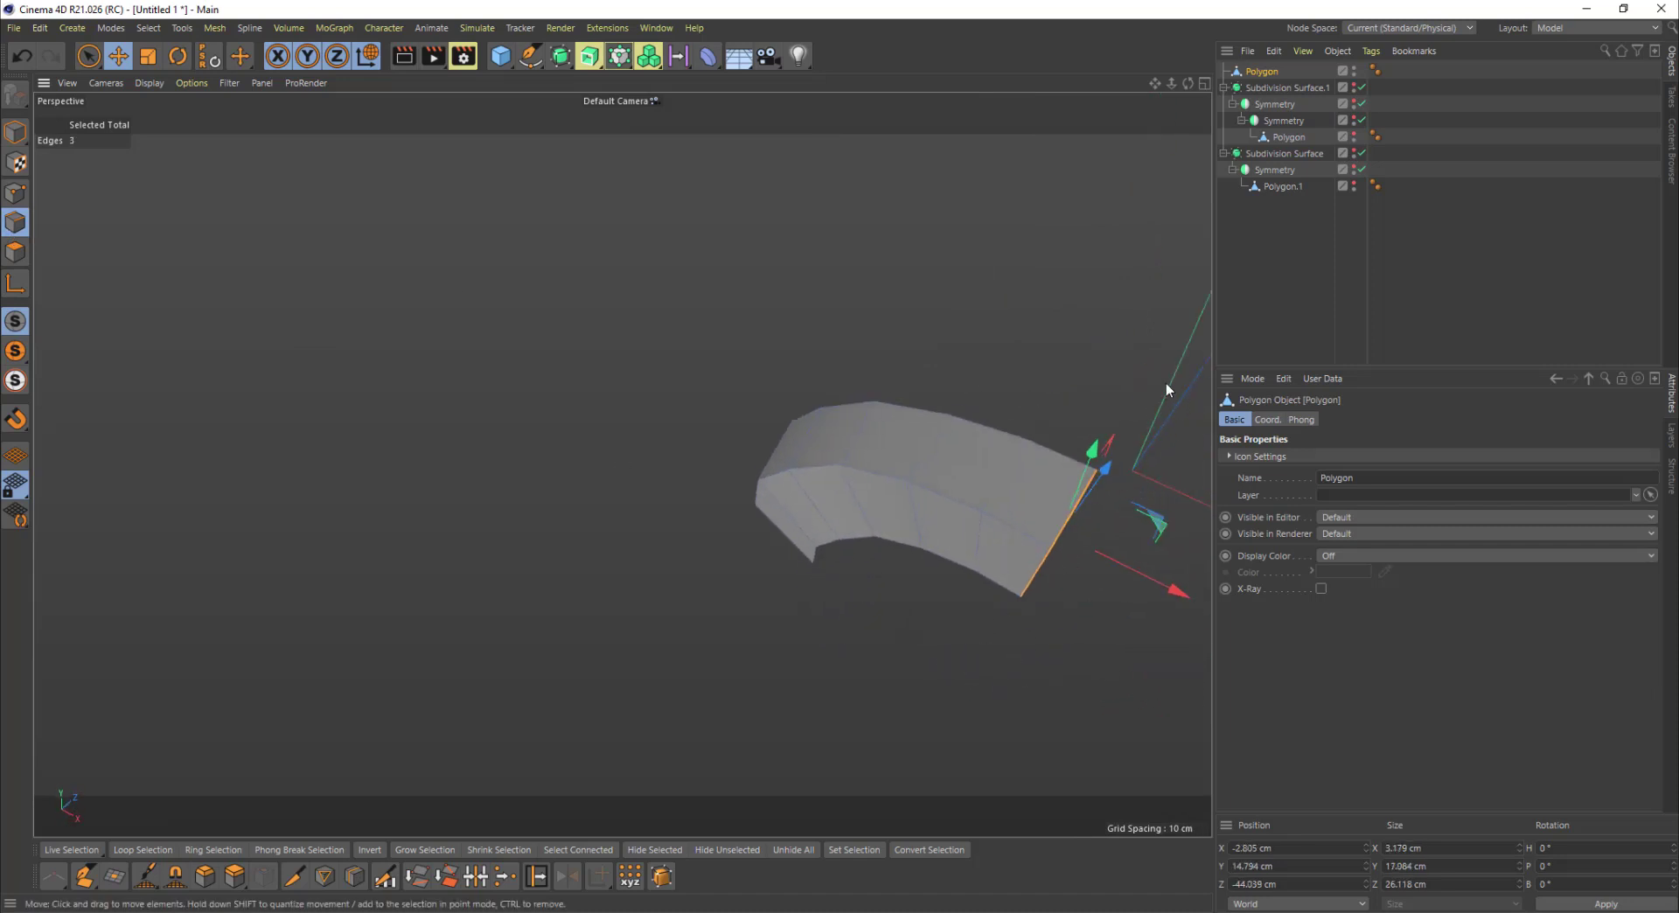
left_click_drag(1167, 390, 1038, 603, "alt")
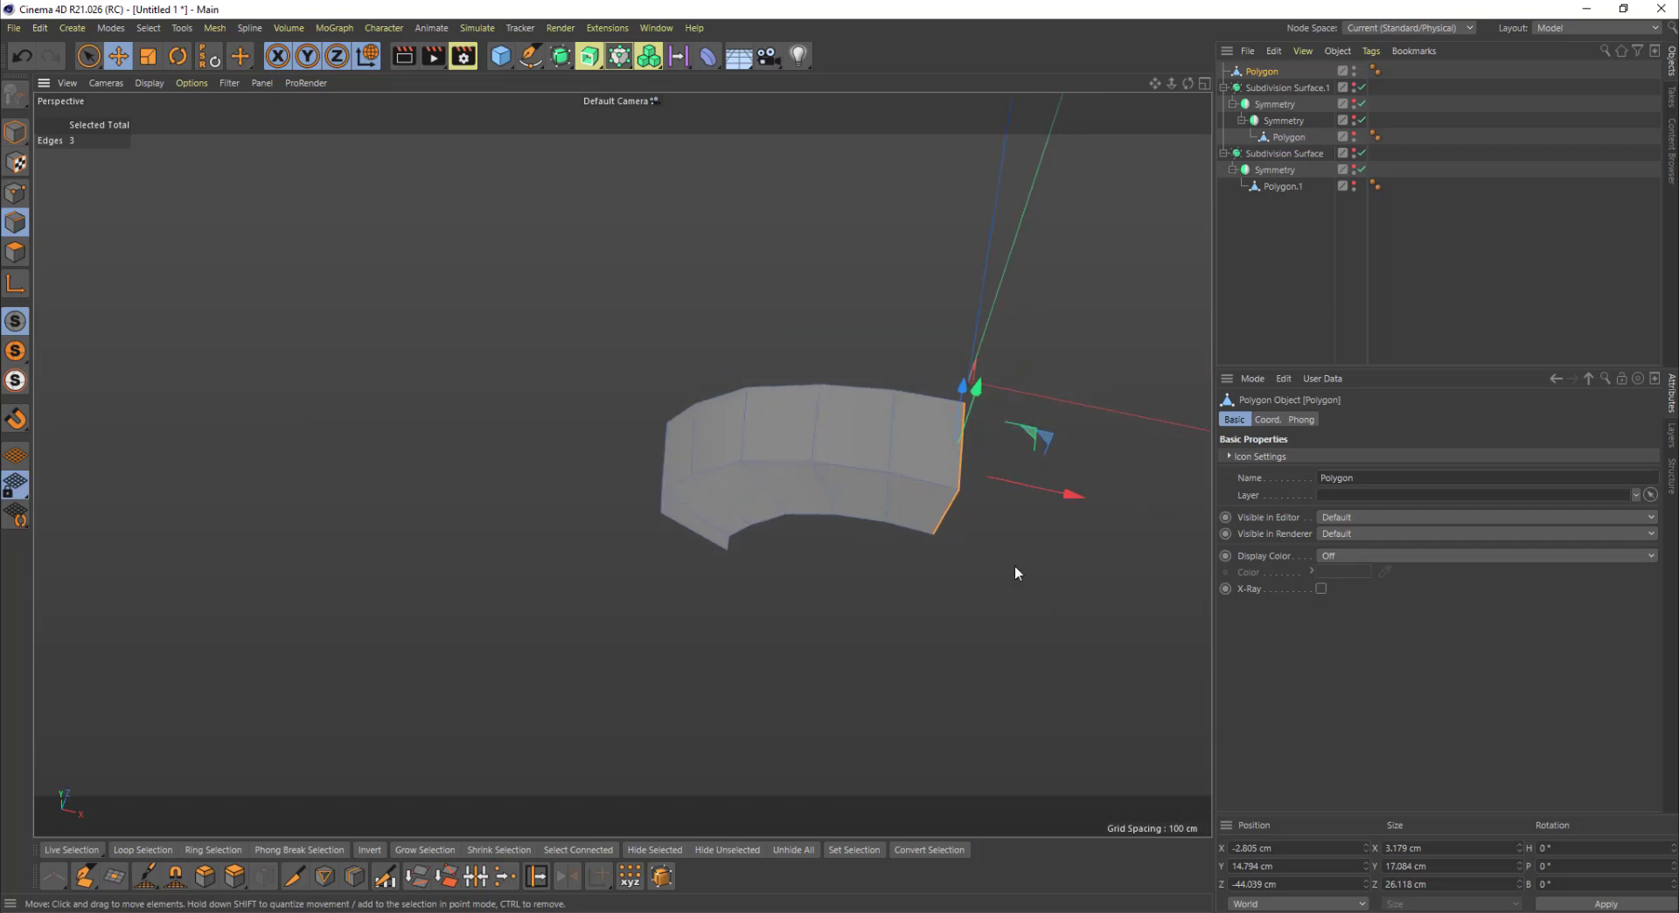
key("r")
key("t")
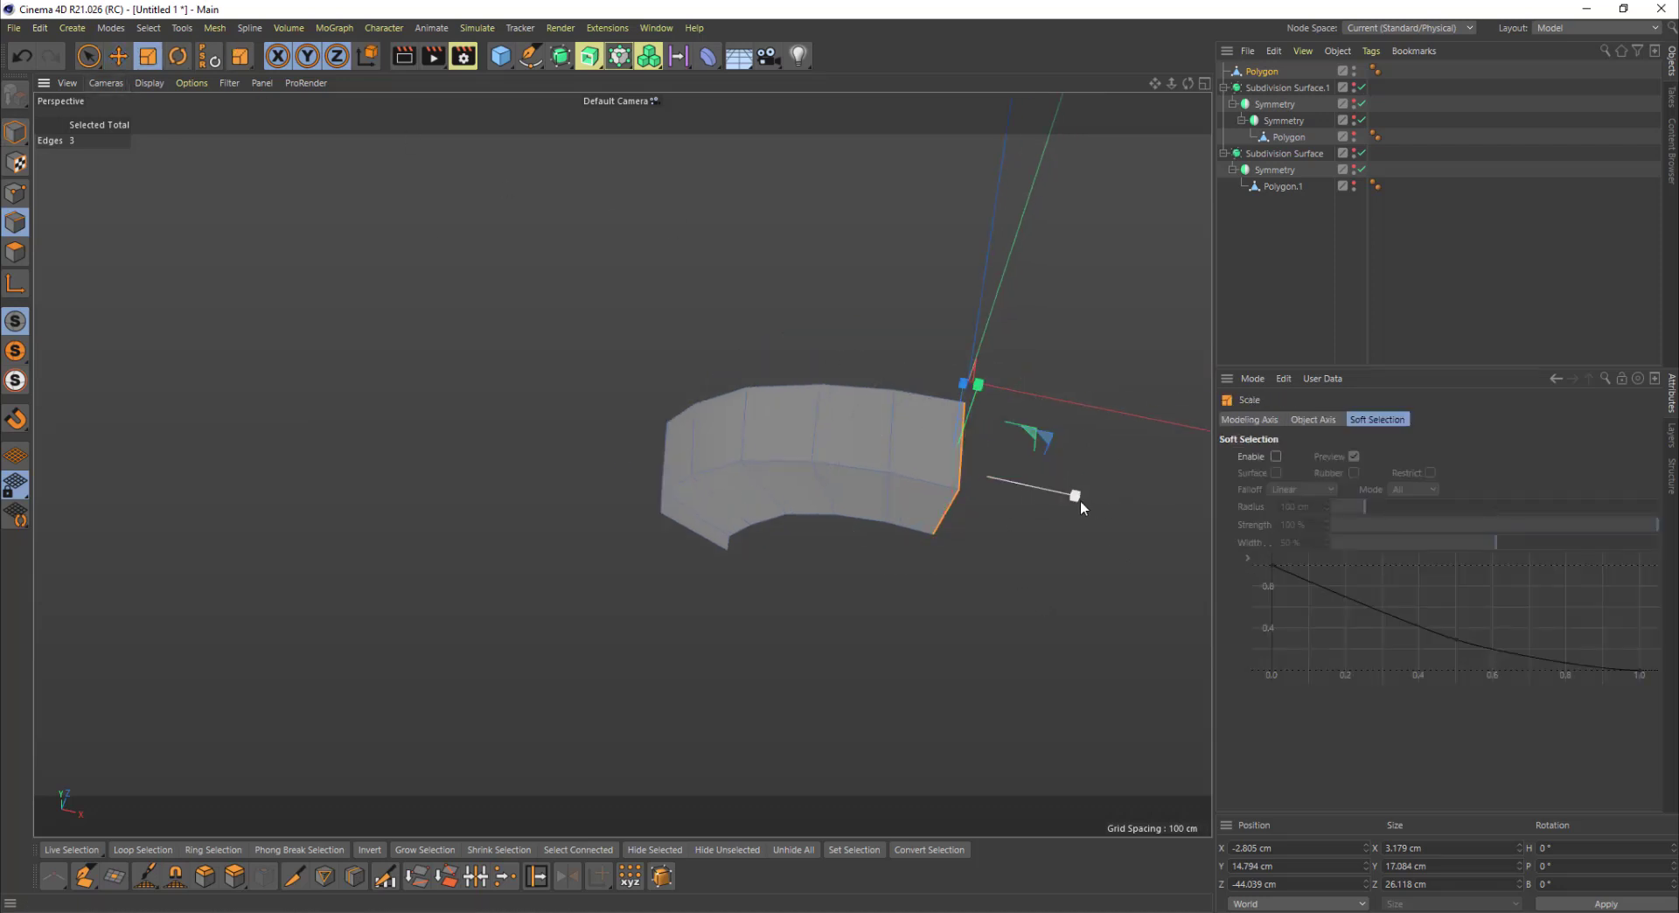
left_click_drag(1079, 500, 942, 492)
double_click(1277, 848)
type("0")
key("Return")
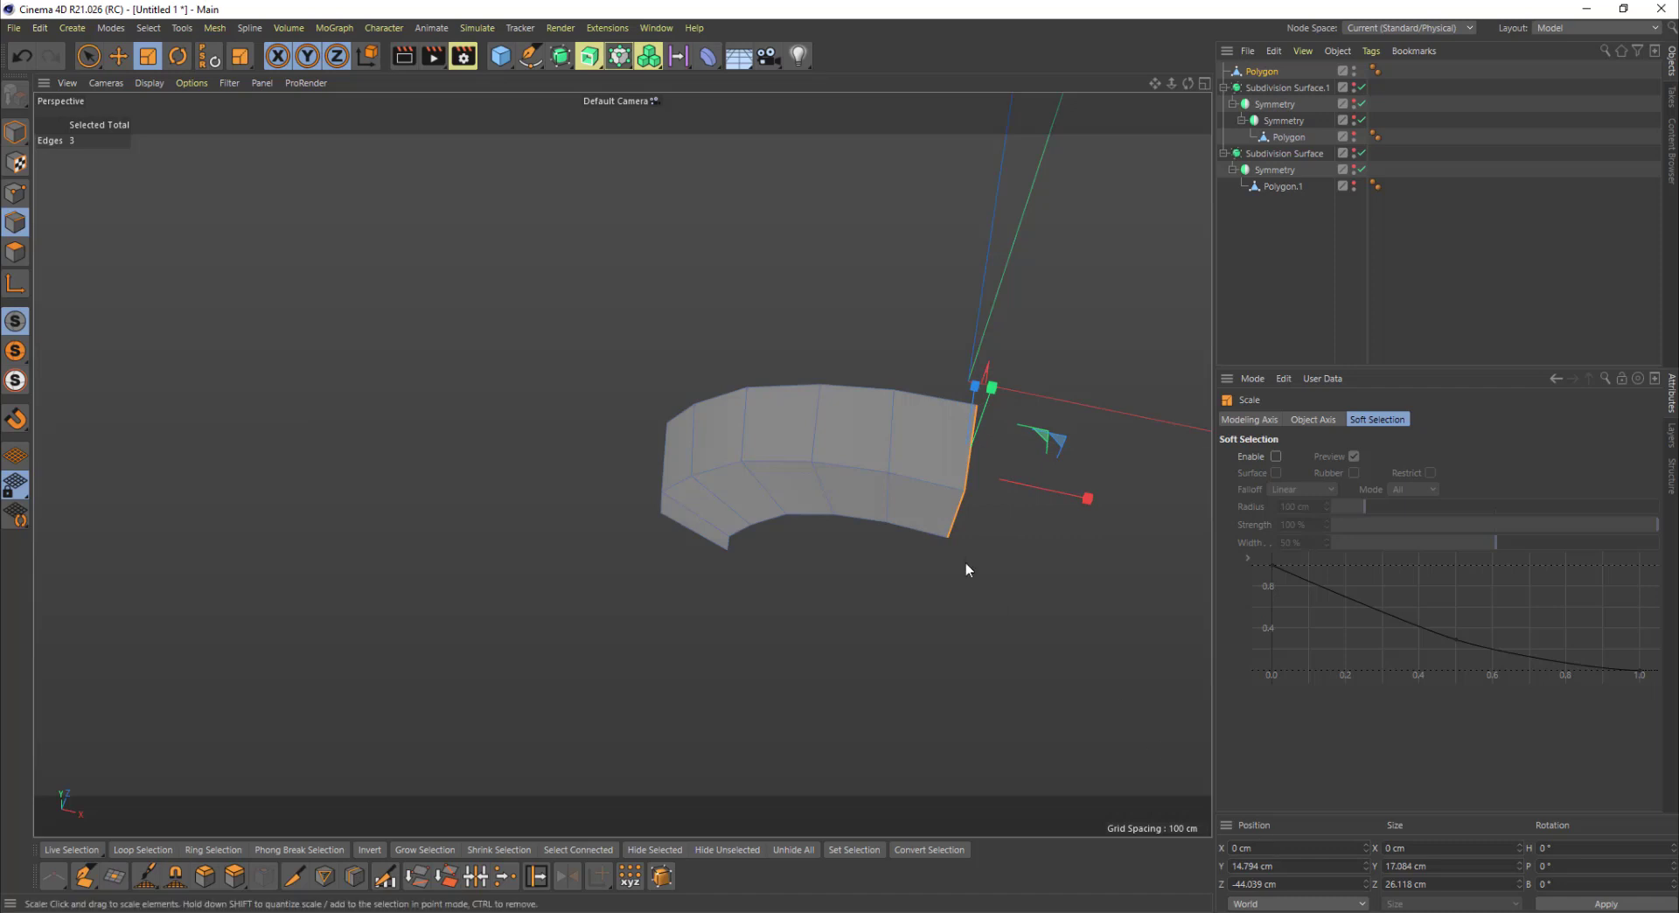
Step: Select the edges at the band's outer end, flatten them along Y, and set their Y position to 0
middle_click_drag(965, 567, 935, 651, "alt")
left_click_drag(936, 651, 954, 495, "alt")
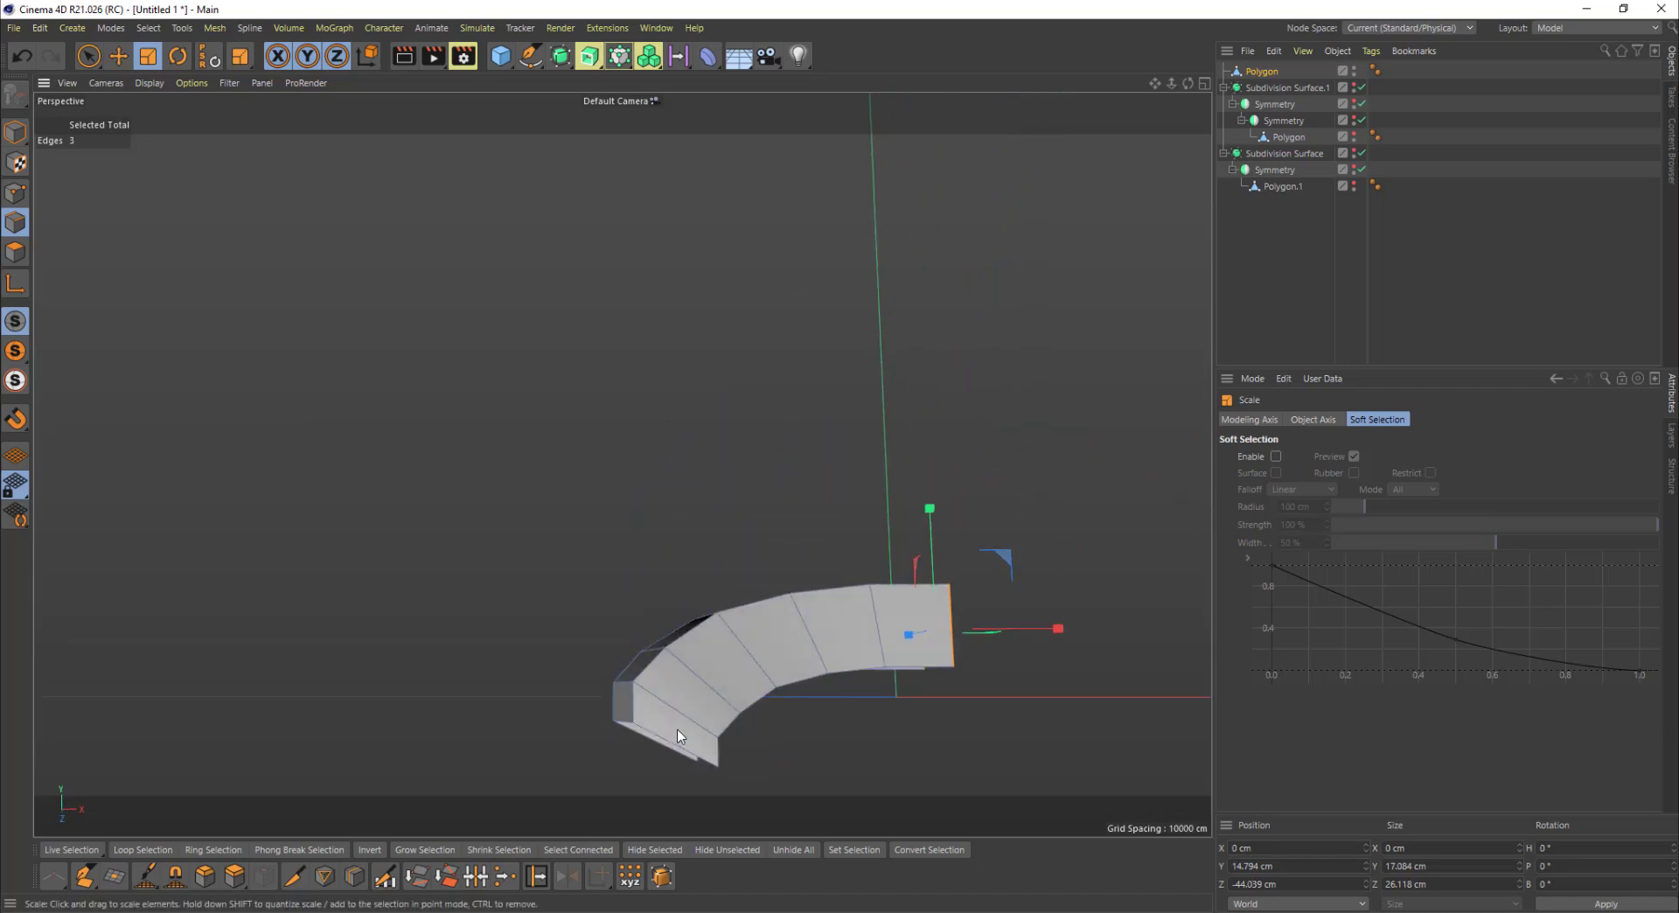
middle_click_drag(745, 734, 765, 628, "alt")
left_click_drag(766, 629, 705, 635, "alt")
double_click(704, 631)
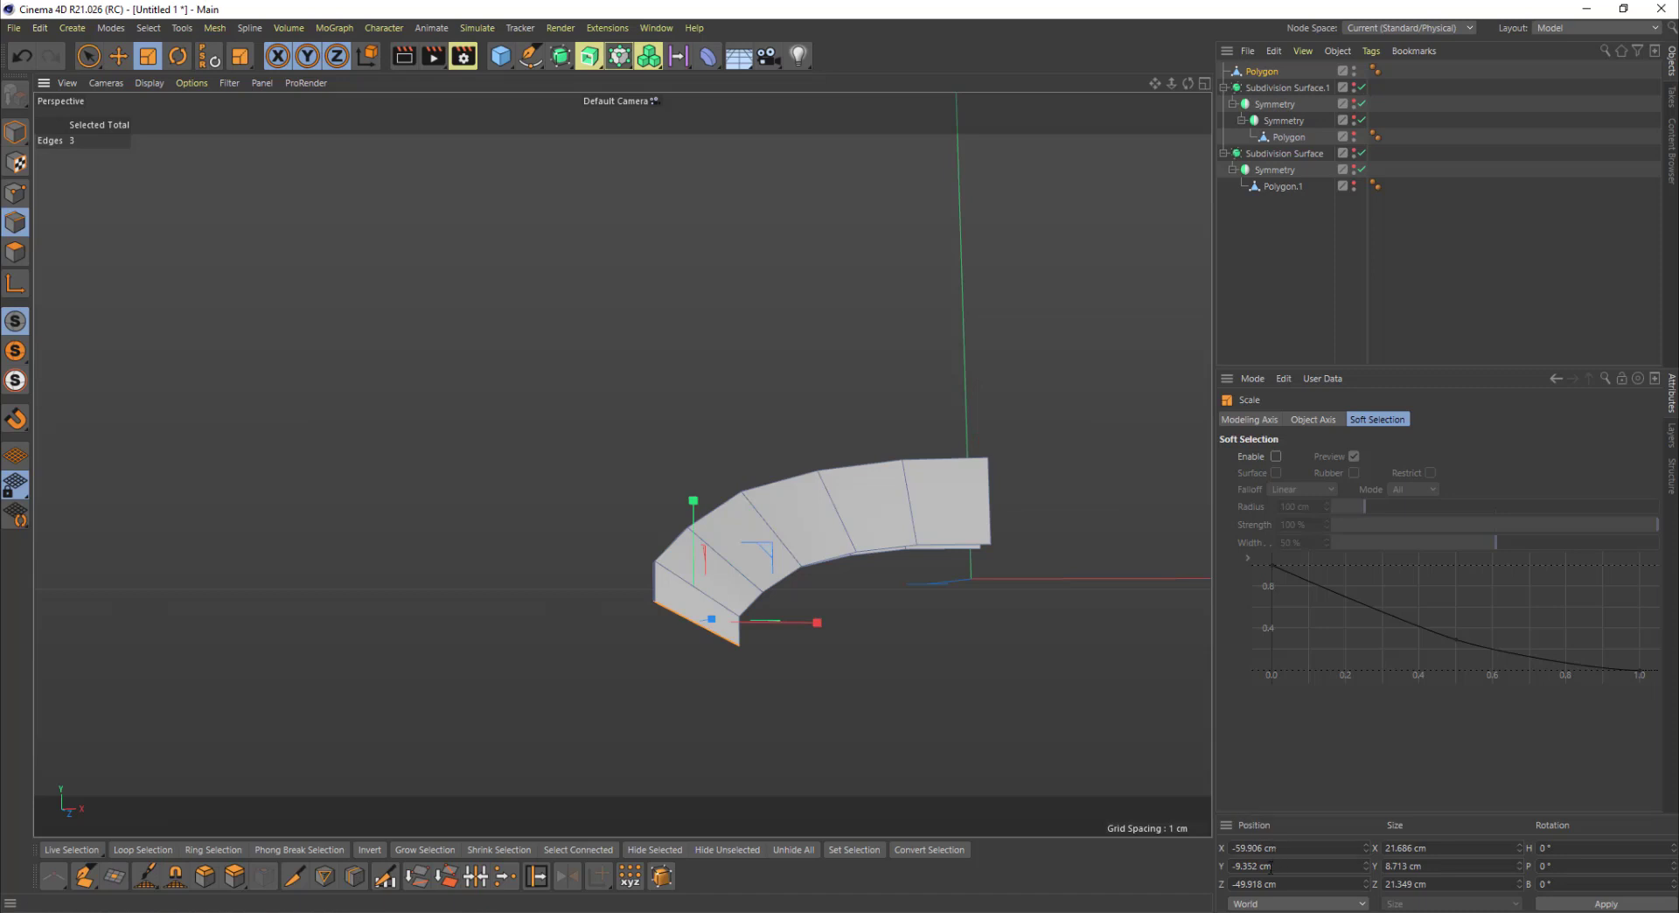
left_click_drag(694, 501, 709, 628)
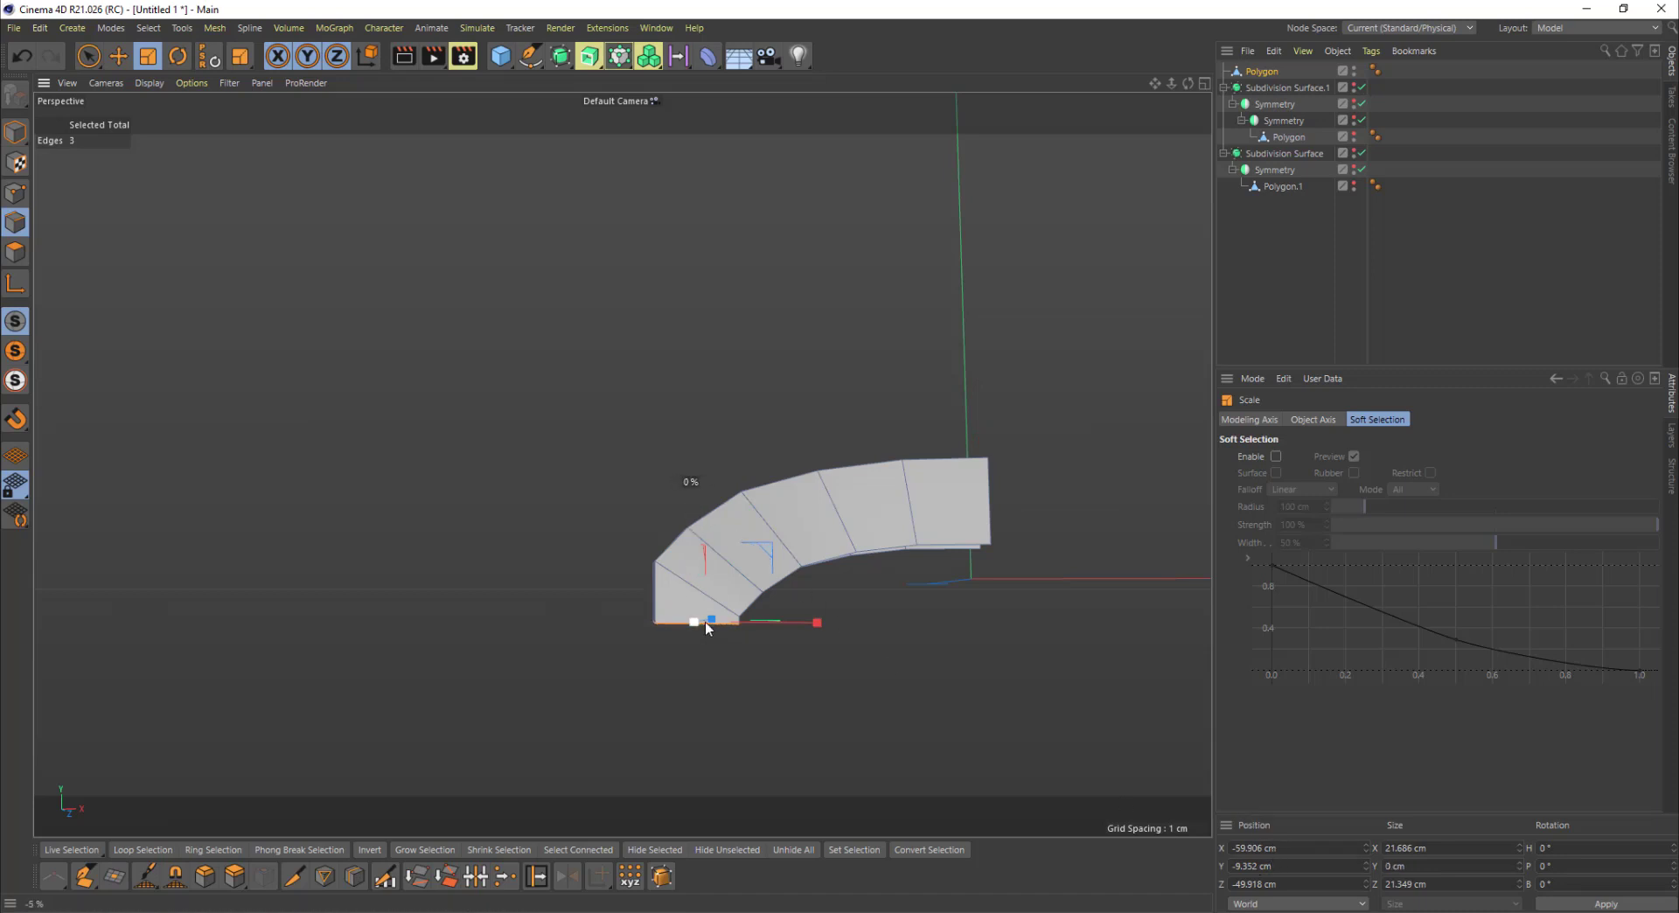
double_click(1280, 865)
type("0")
key("Return")
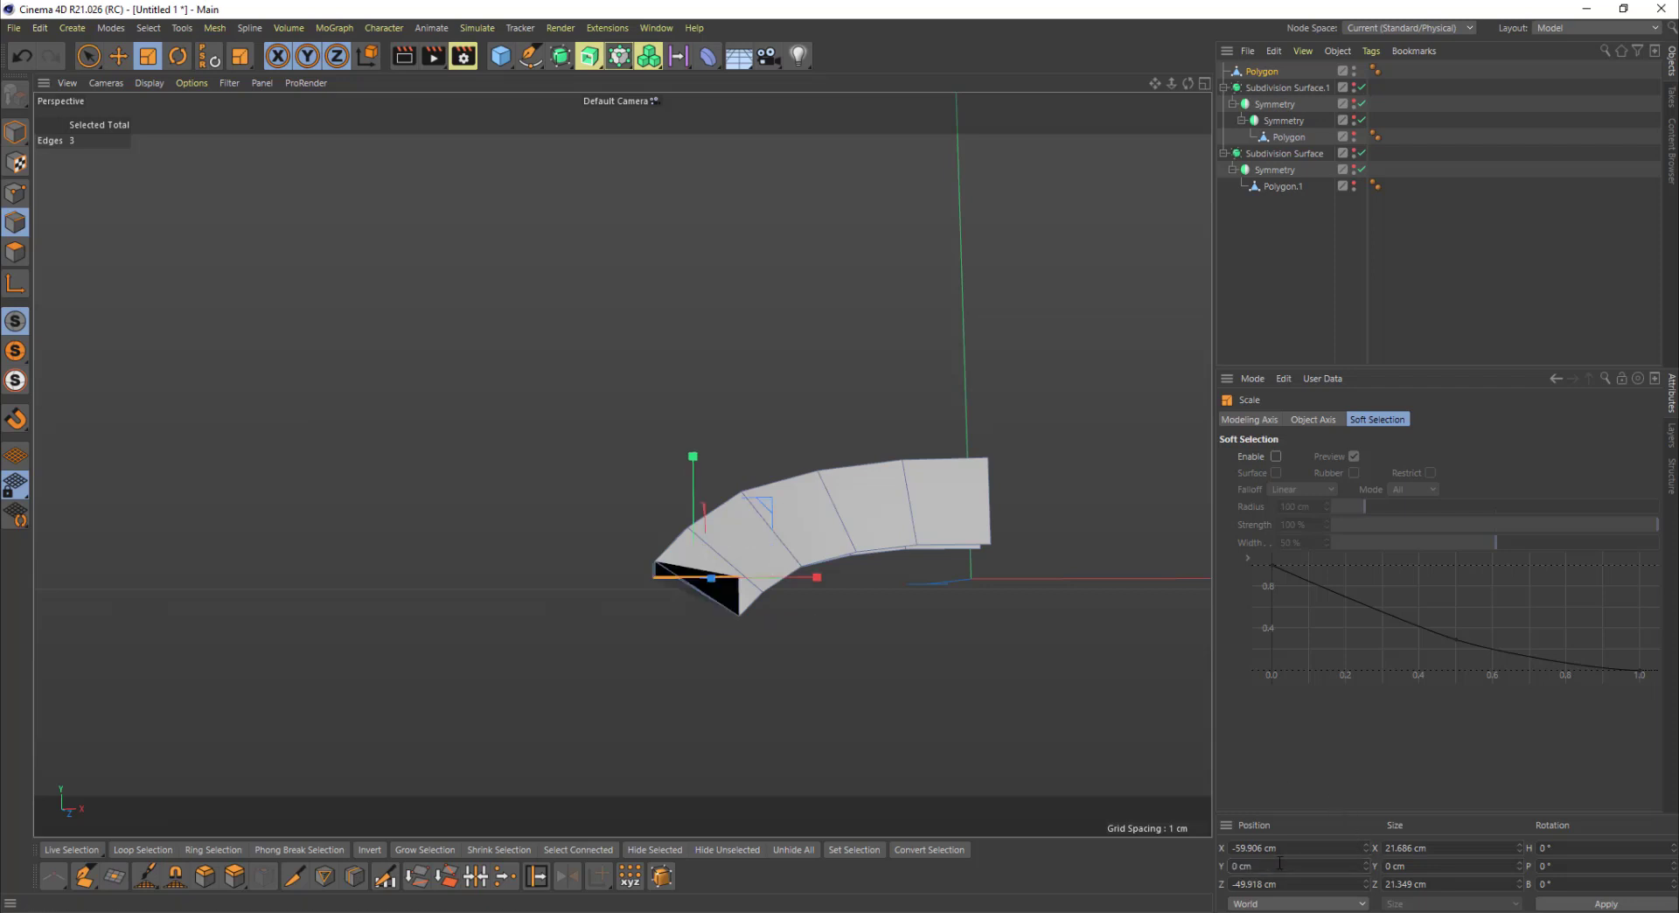
key("e")
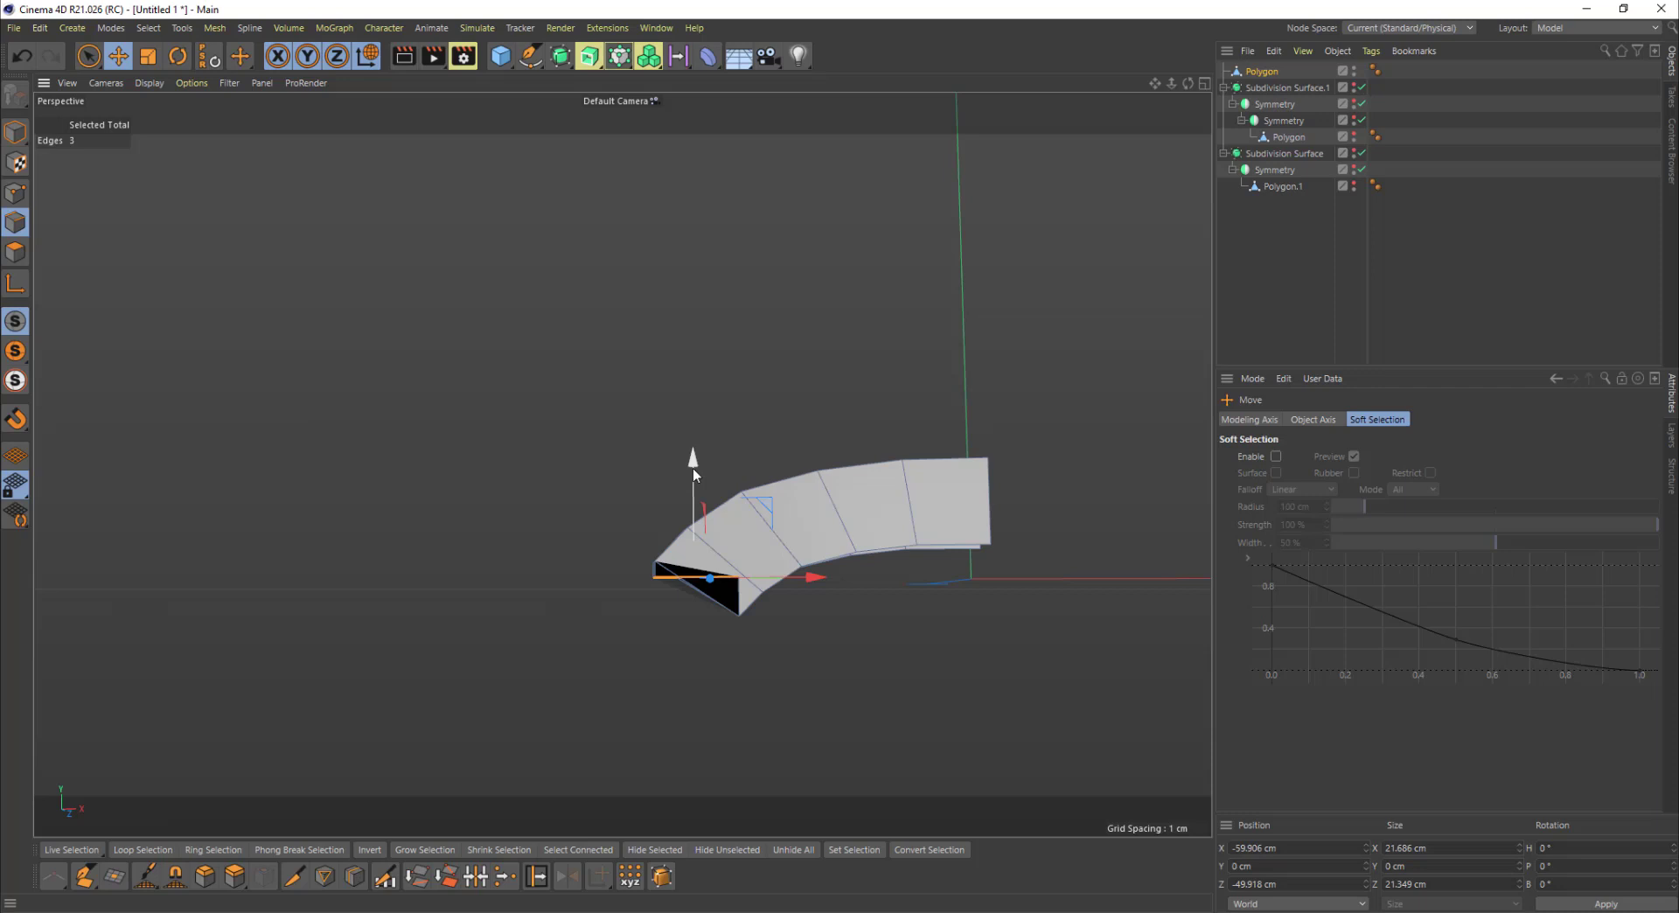
left_click_drag(764, 652, 711, 639, "alt")
left_click(648, 551)
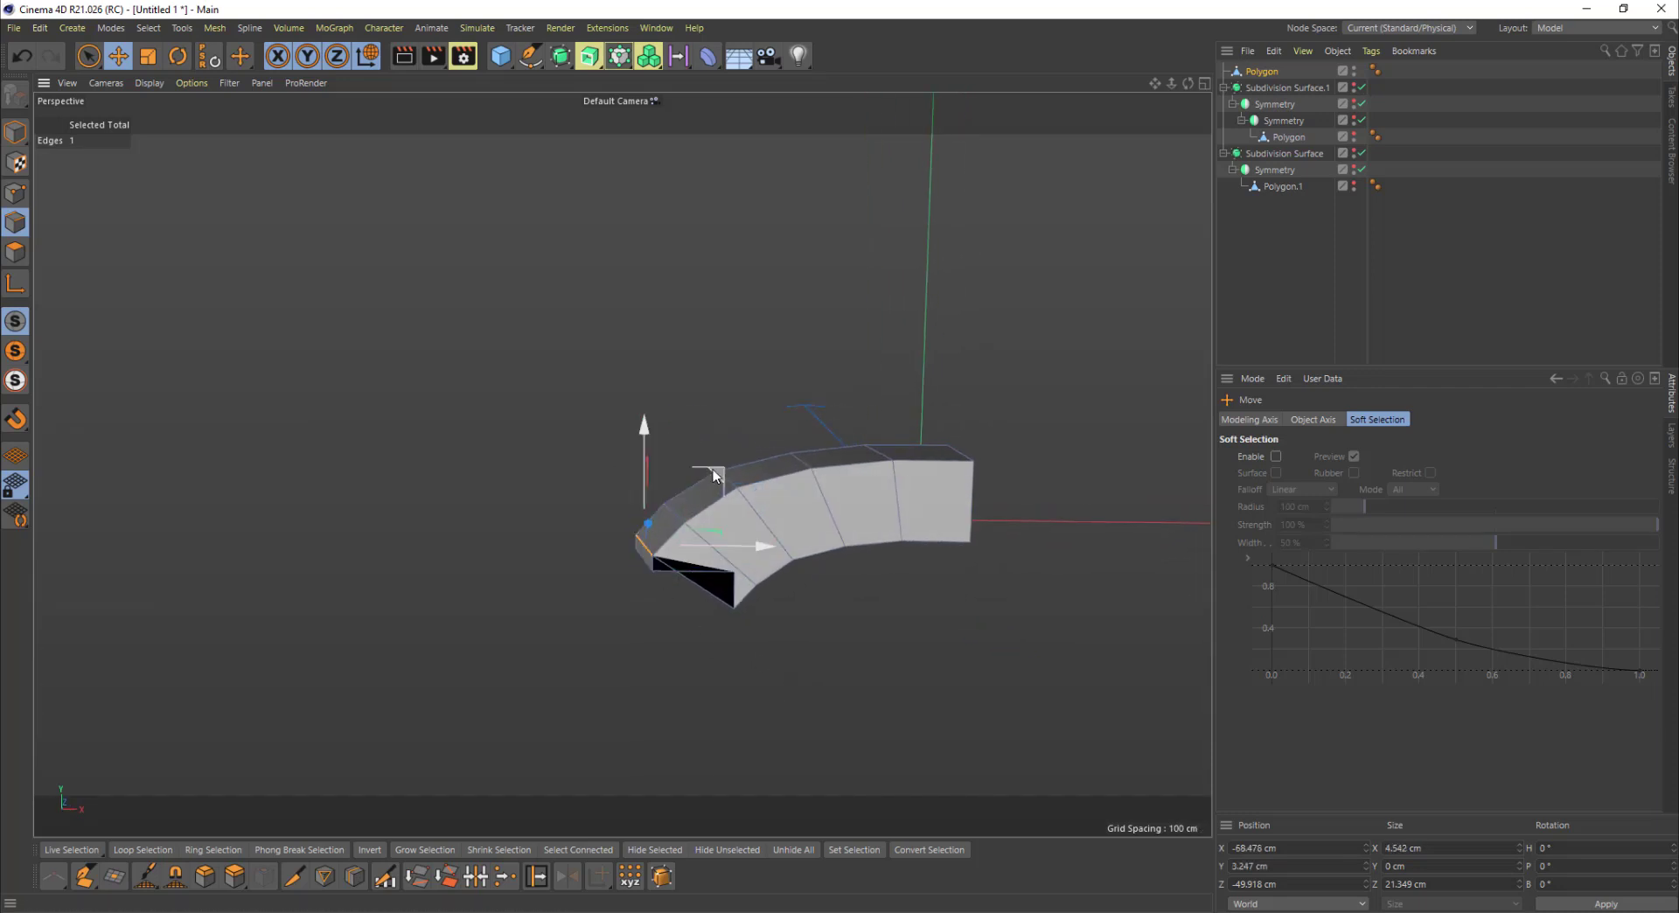
left_click_drag(716, 465, 813, 622, "alt")
Step: In the front view, move two underside point pairs to about X -23.4, Y 6.3 cm and X -33.0, Y 4.9 cm
left_click(14, 193)
middle_click(838, 530)
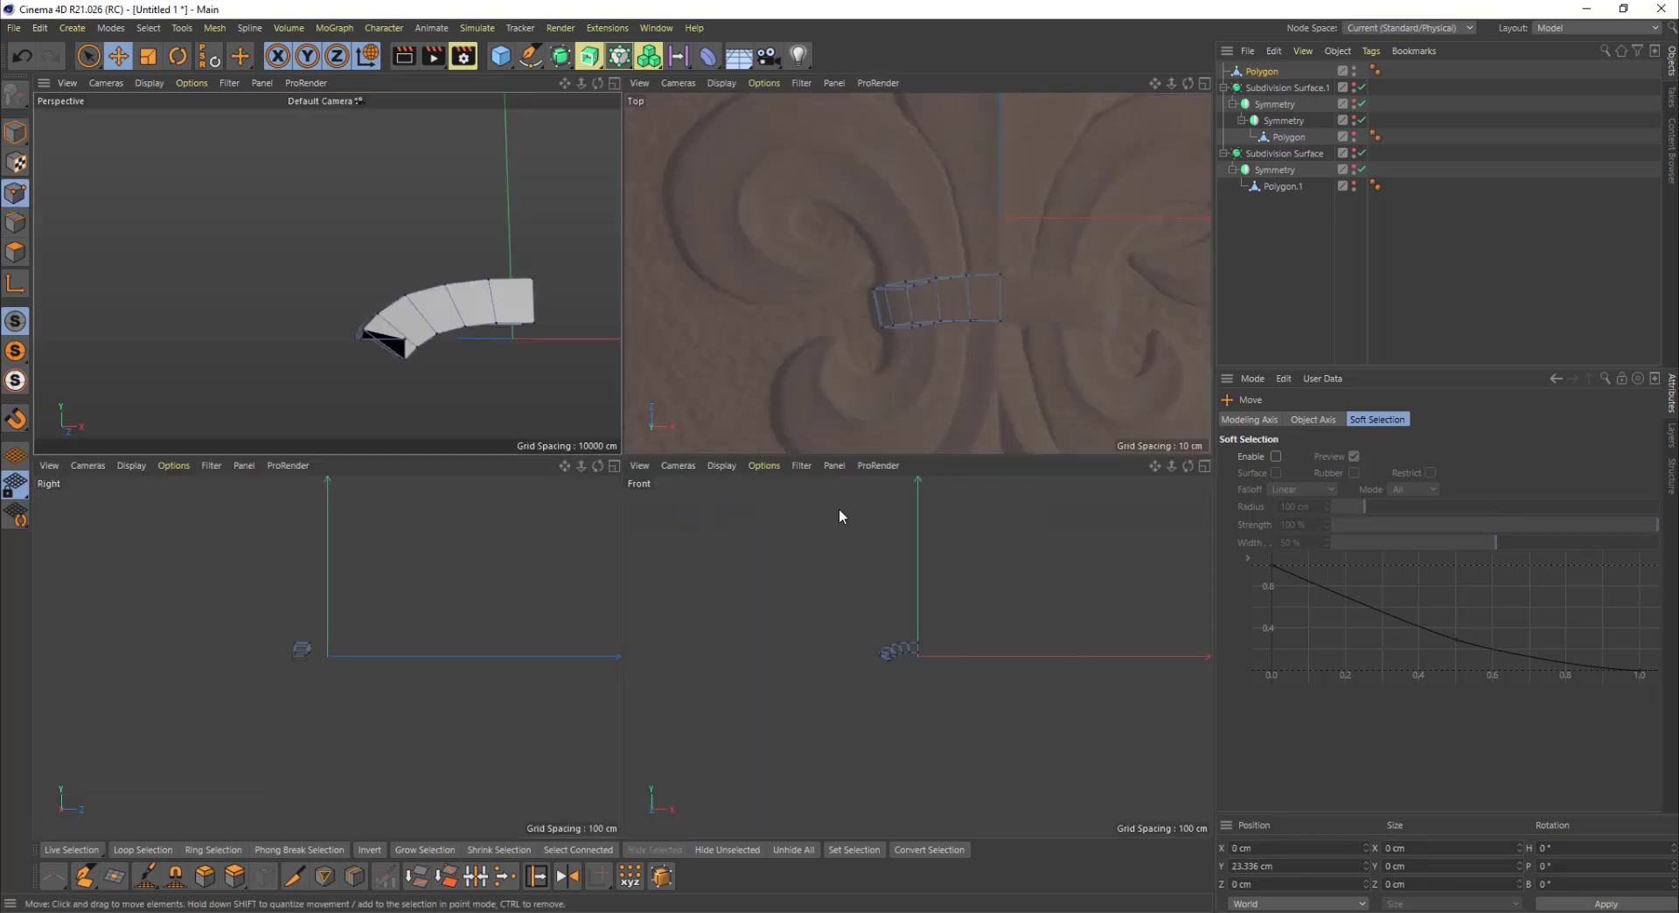
scroll(908, 647, "up", 10)
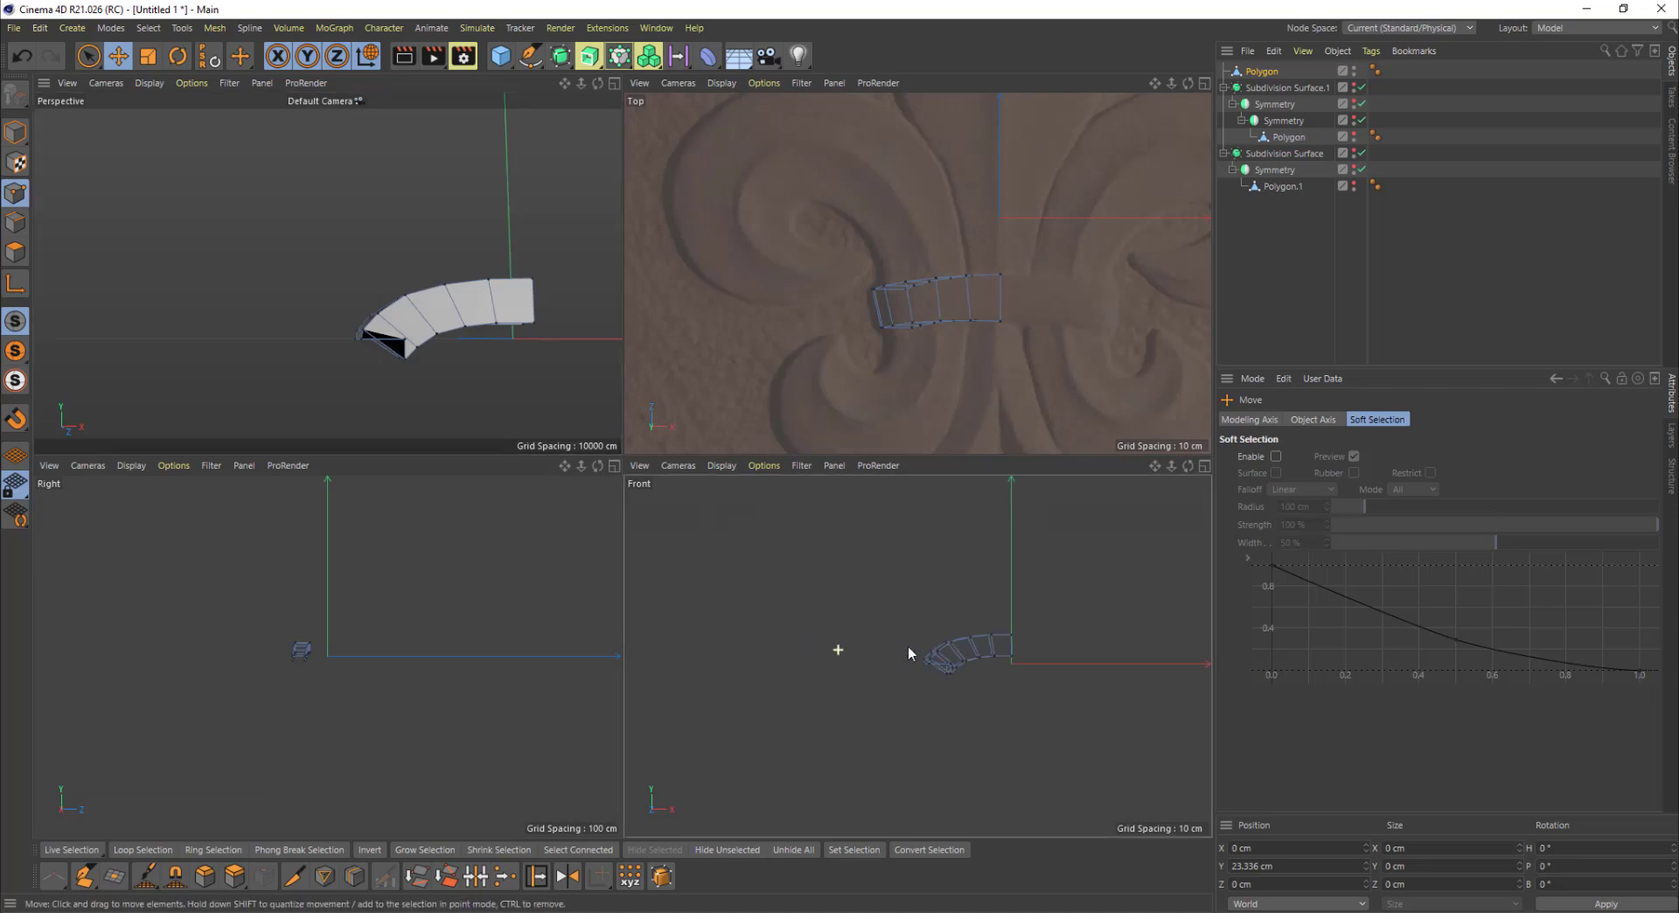
scroll(1006, 689, "up", 2)
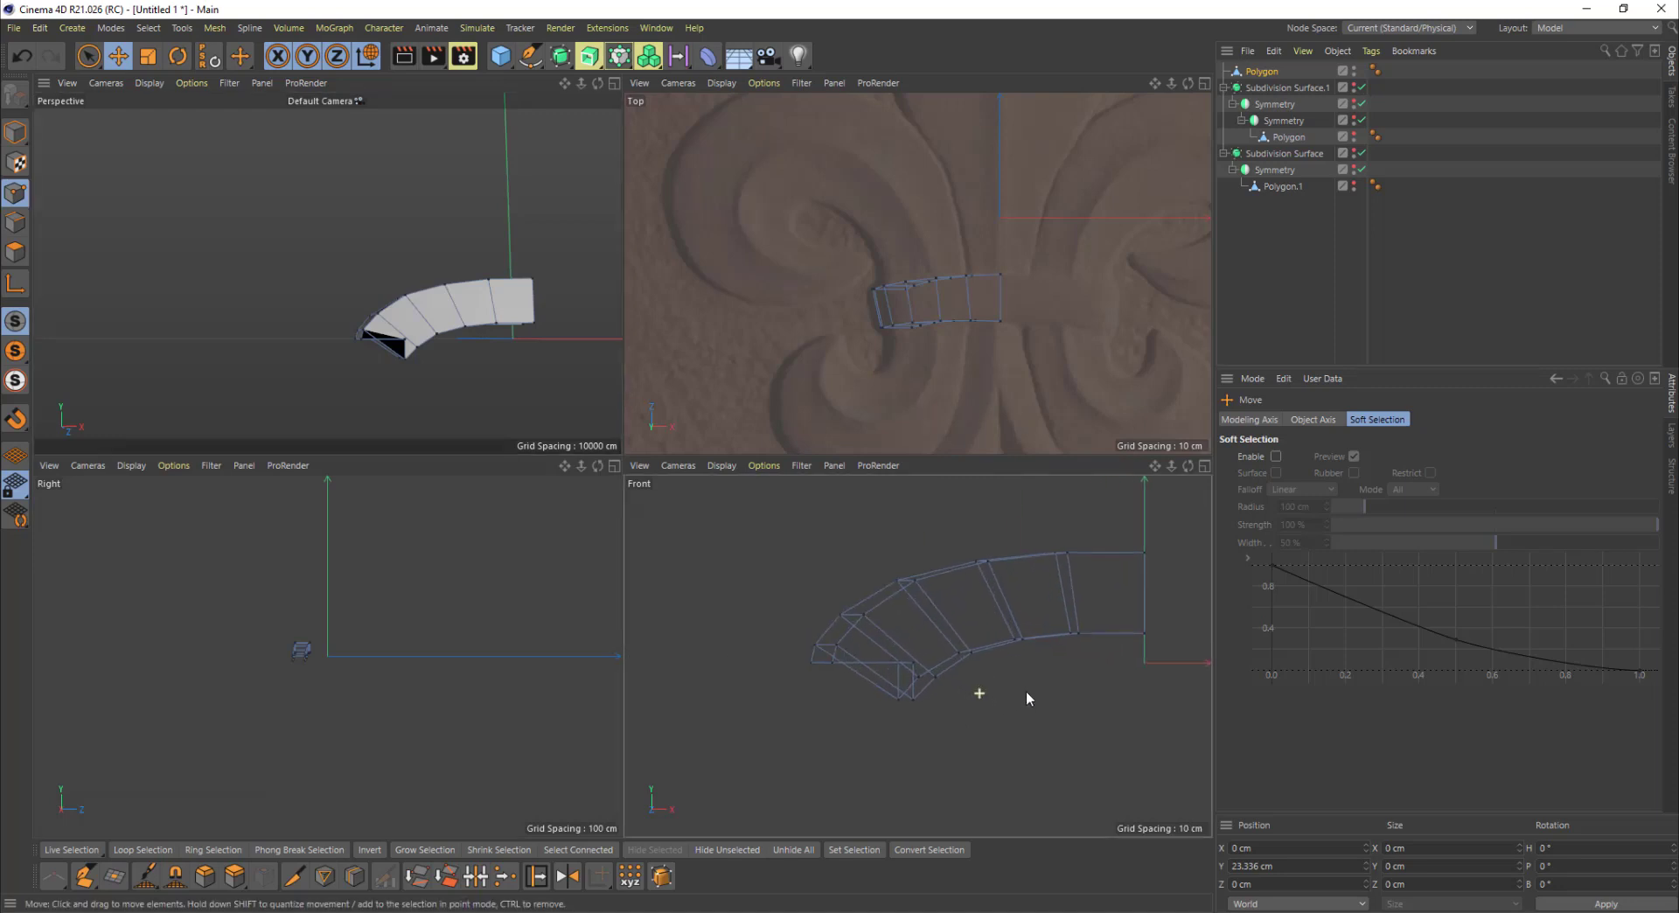
key("9")
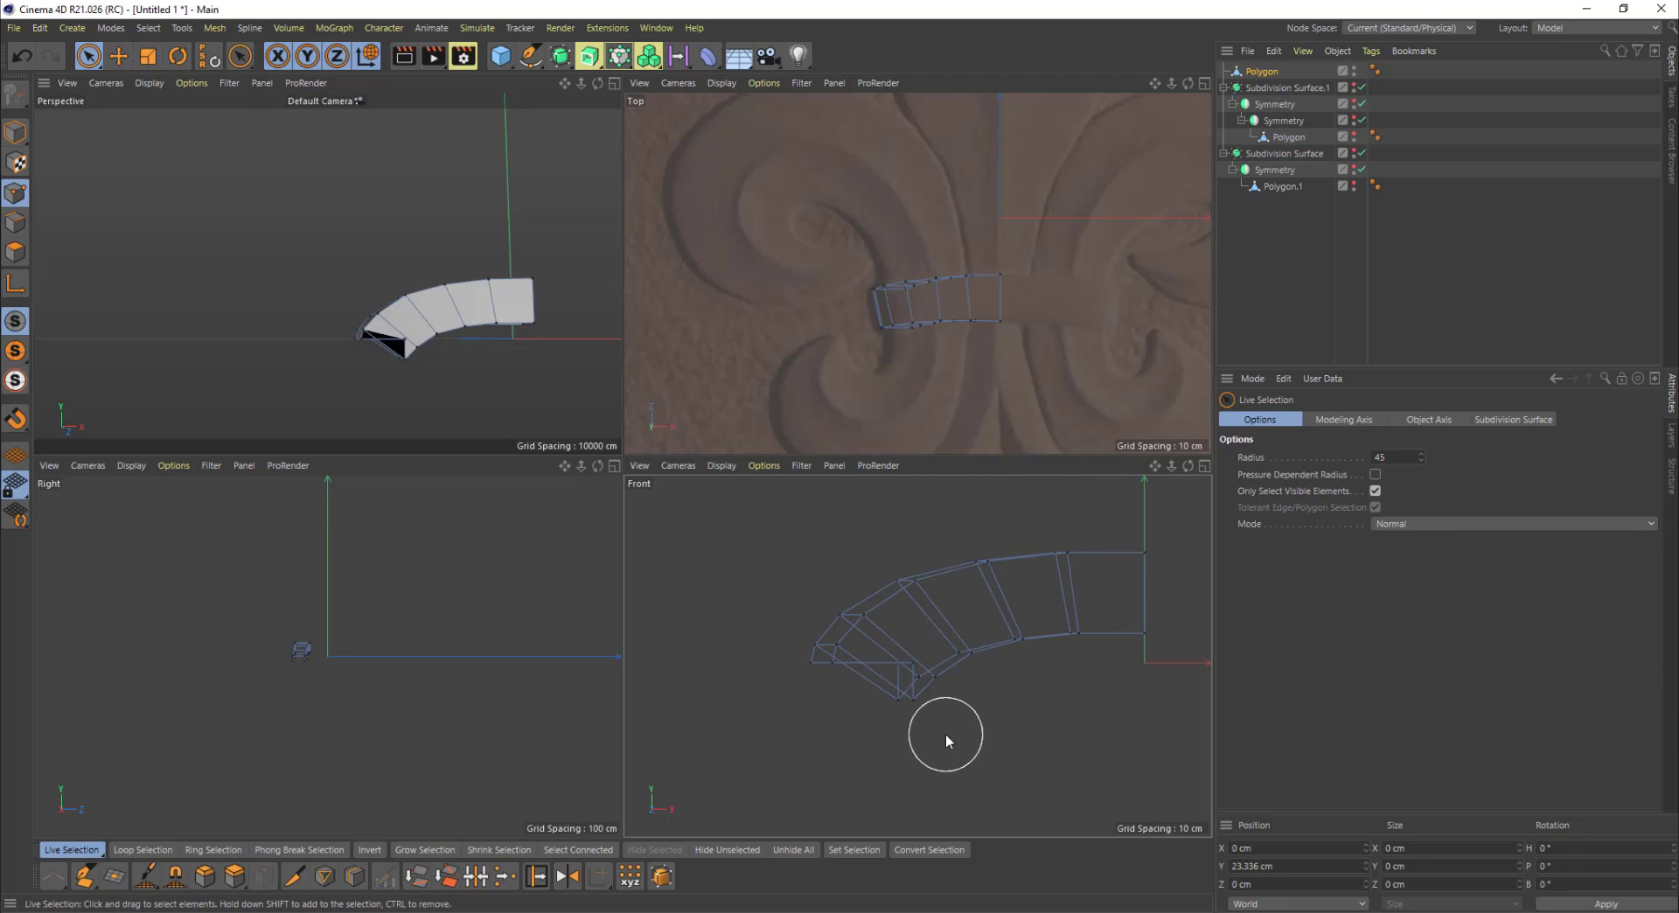
key("0")
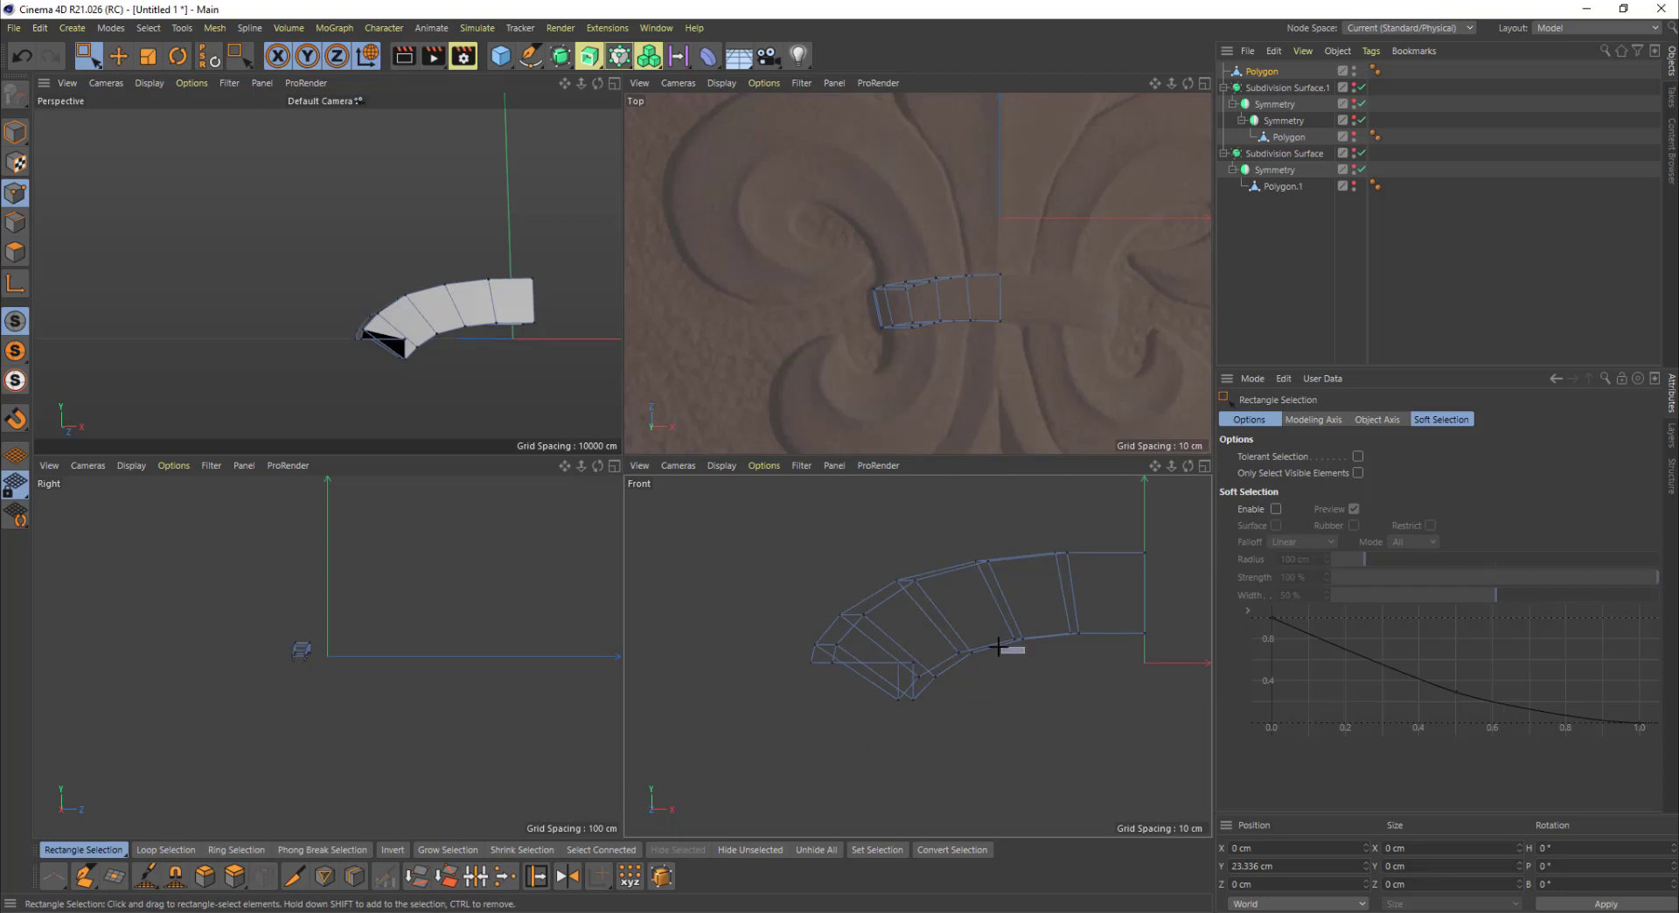
left_click_drag(999, 647, 1049, 603)
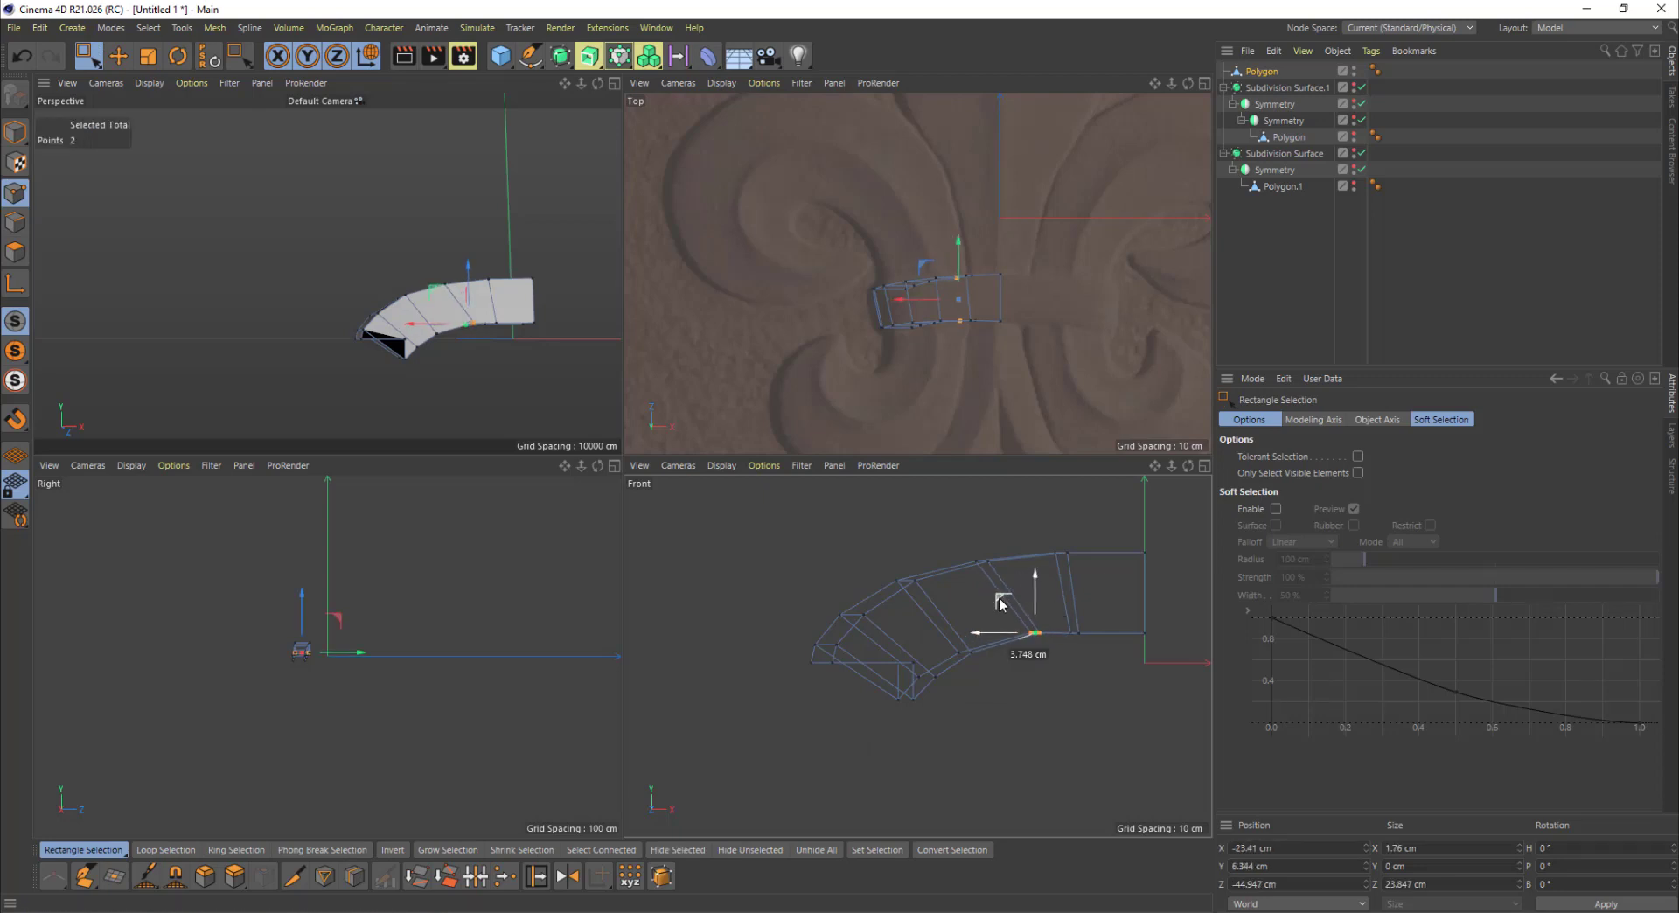
left_click_drag(1004, 685, 955, 611)
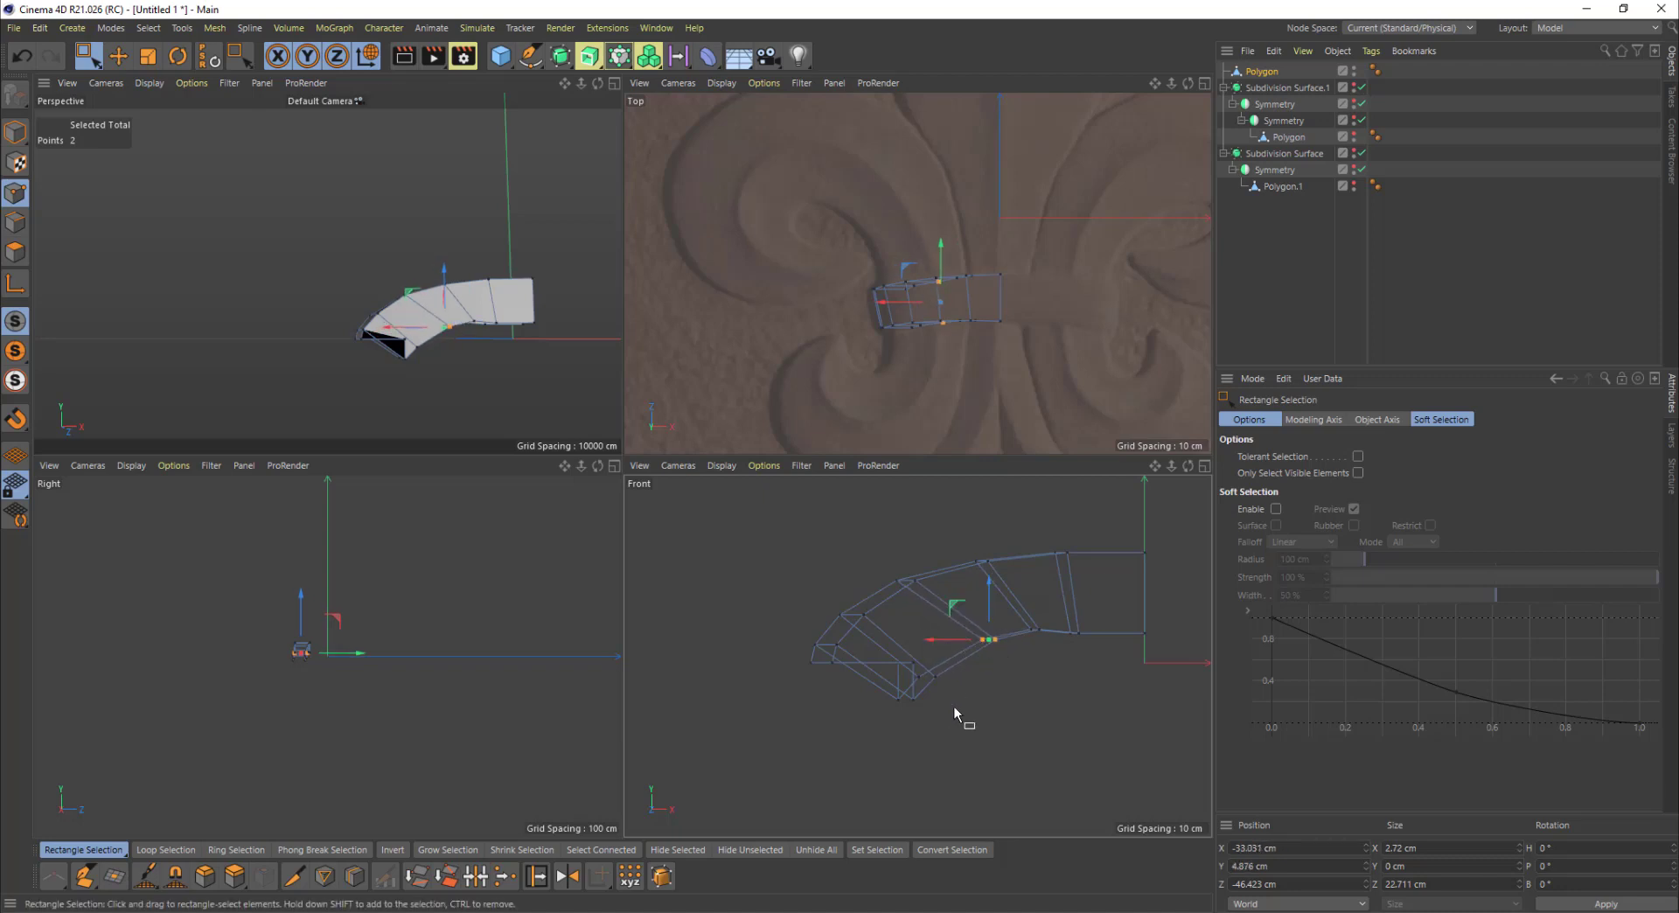
Step: Raise the underside points near the band's outer end, placing the innermost of these pairs at about X -40.4, Y 4.1 cm
left_click_drag(960, 719, 922, 623)
left_click_drag(871, 690, 938, 714)
left_click_drag(873, 669, 895, 625)
left_click_drag(967, 667, 939, 643)
left_click_drag(915, 618, 918, 611)
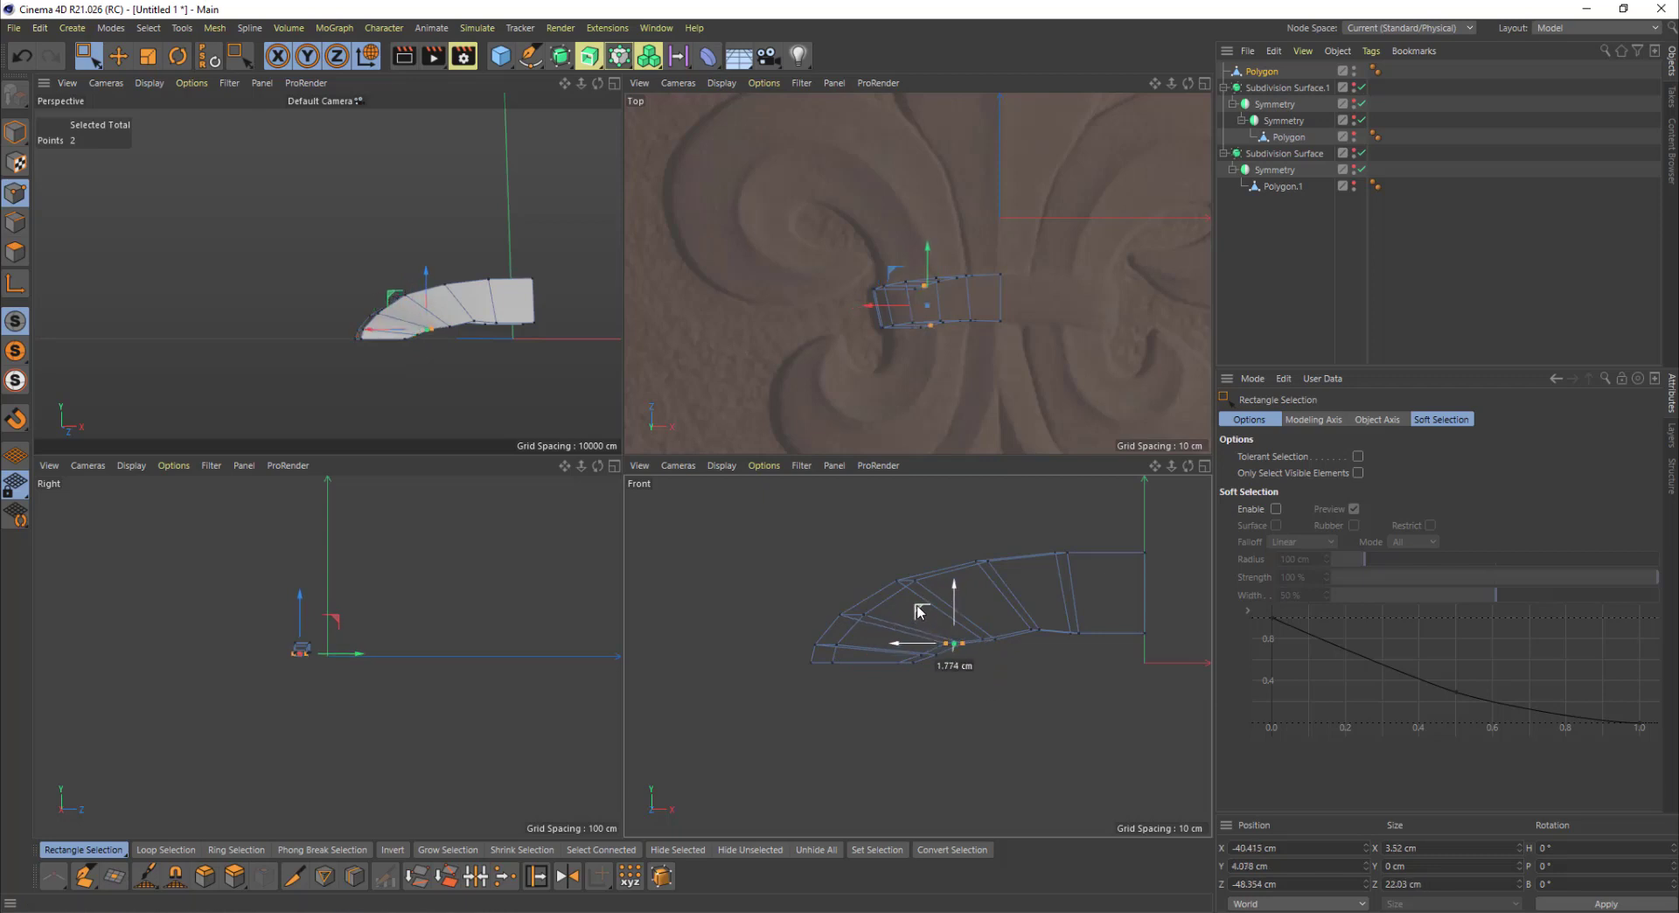
Step: Reposition the underside points between the outer end and the centre to smooth the band's lower curve in the front view
left_click_drag(1012, 668, 969, 618)
left_click_drag(954, 608, 956, 603)
left_click_drag(1095, 655, 1054, 617)
left_click_drag(1073, 604, 1074, 599)
left_click_drag(927, 616, 1061, 647)
left_click_drag(994, 584, 994, 594)
mouse_move(970, 610)
left_mouse_down()
mouse_move(1012, 644)
mouse_move(990, 599)
left_mouse_up()
Step: Flatten the underside points nearest the centre along Y and return to the full perspective view
left_click_drag(1023, 612, 1159, 656)
key("t")
left_click_drag(1087, 583, 1087, 643)
left_click(488, 360)
middle_click(488, 366)
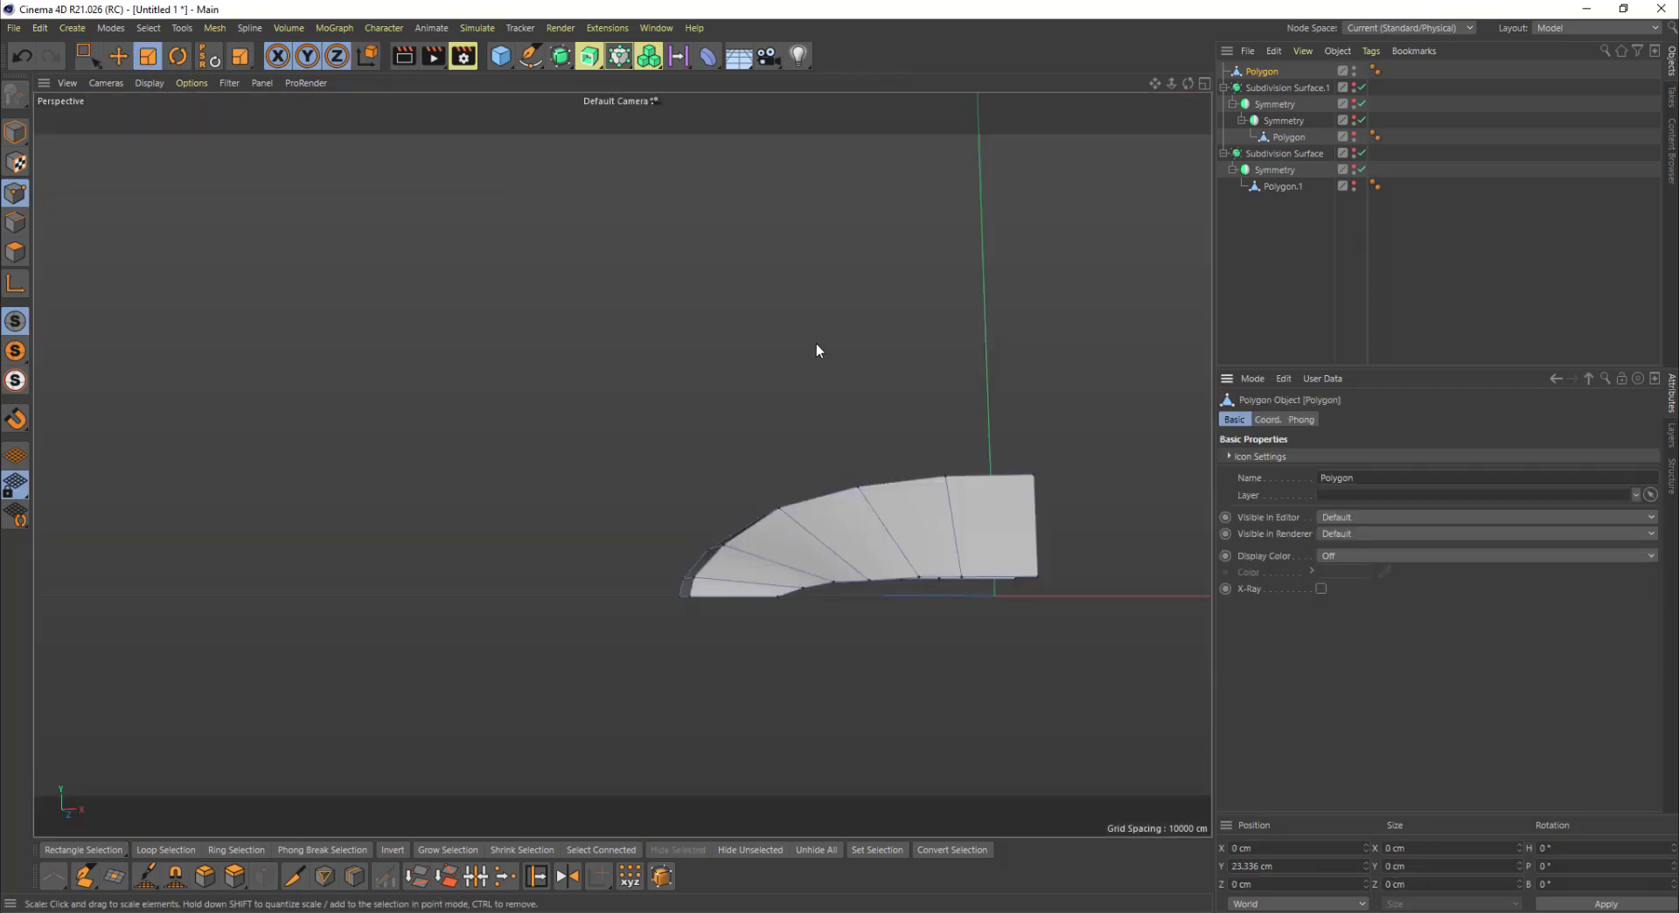
Step: Make both subdivided leaf groups visible again around the band
left_click_drag(816, 348, 877, 510, "alt")
left_click(1359, 88)
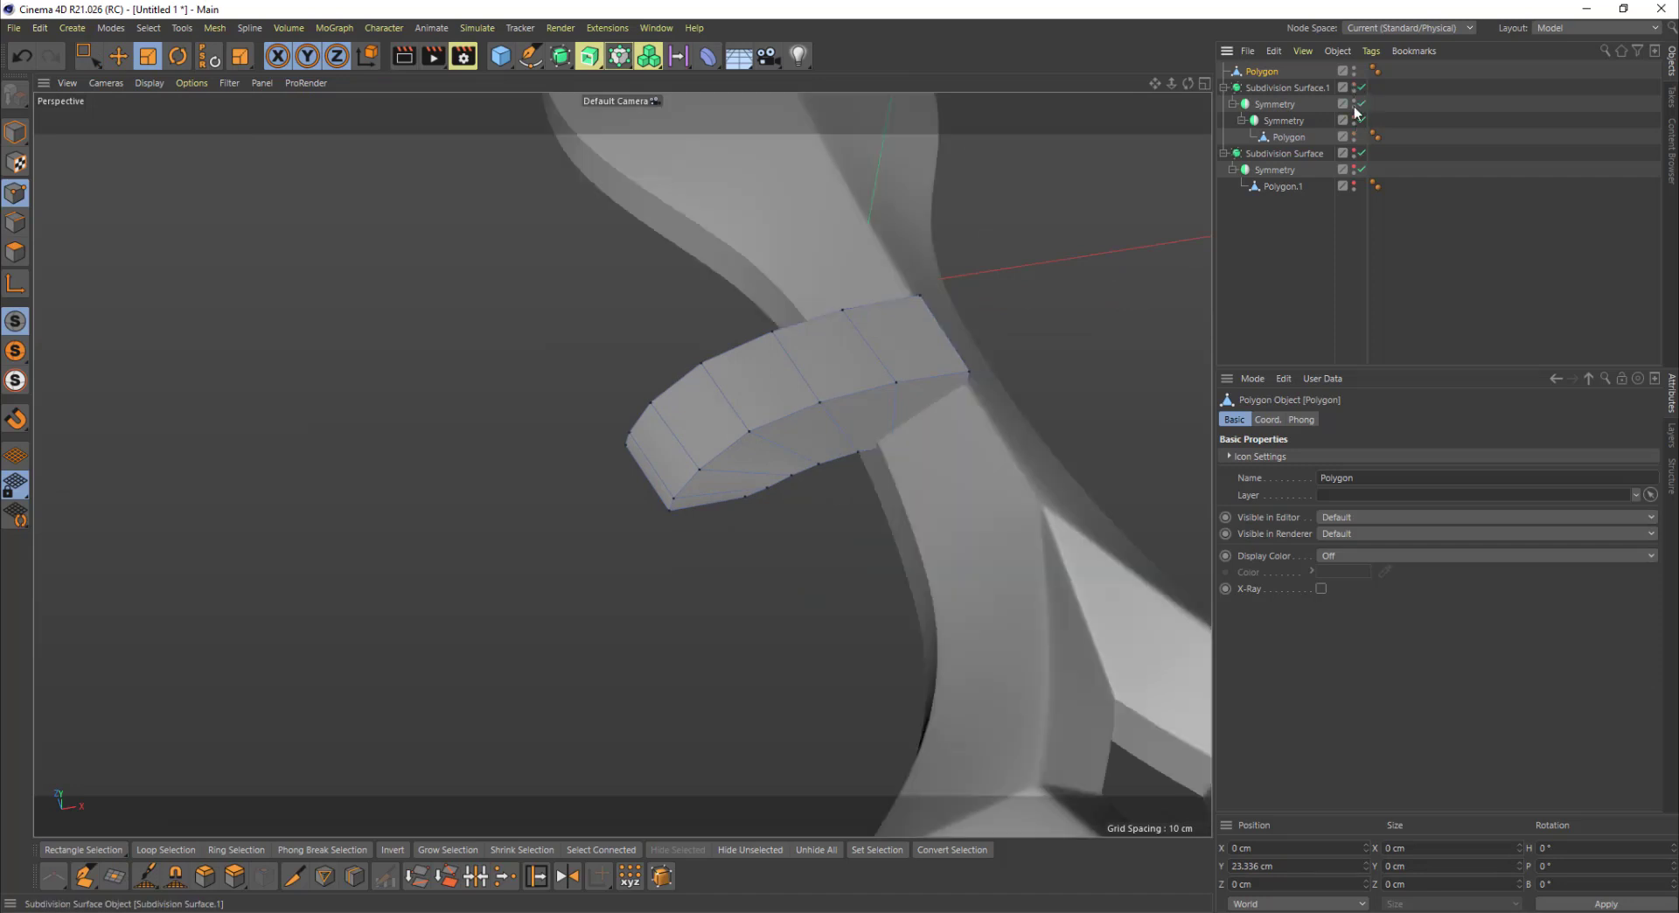
left_click(1354, 151)
left_click_drag(858, 205, 936, 245, "alt")
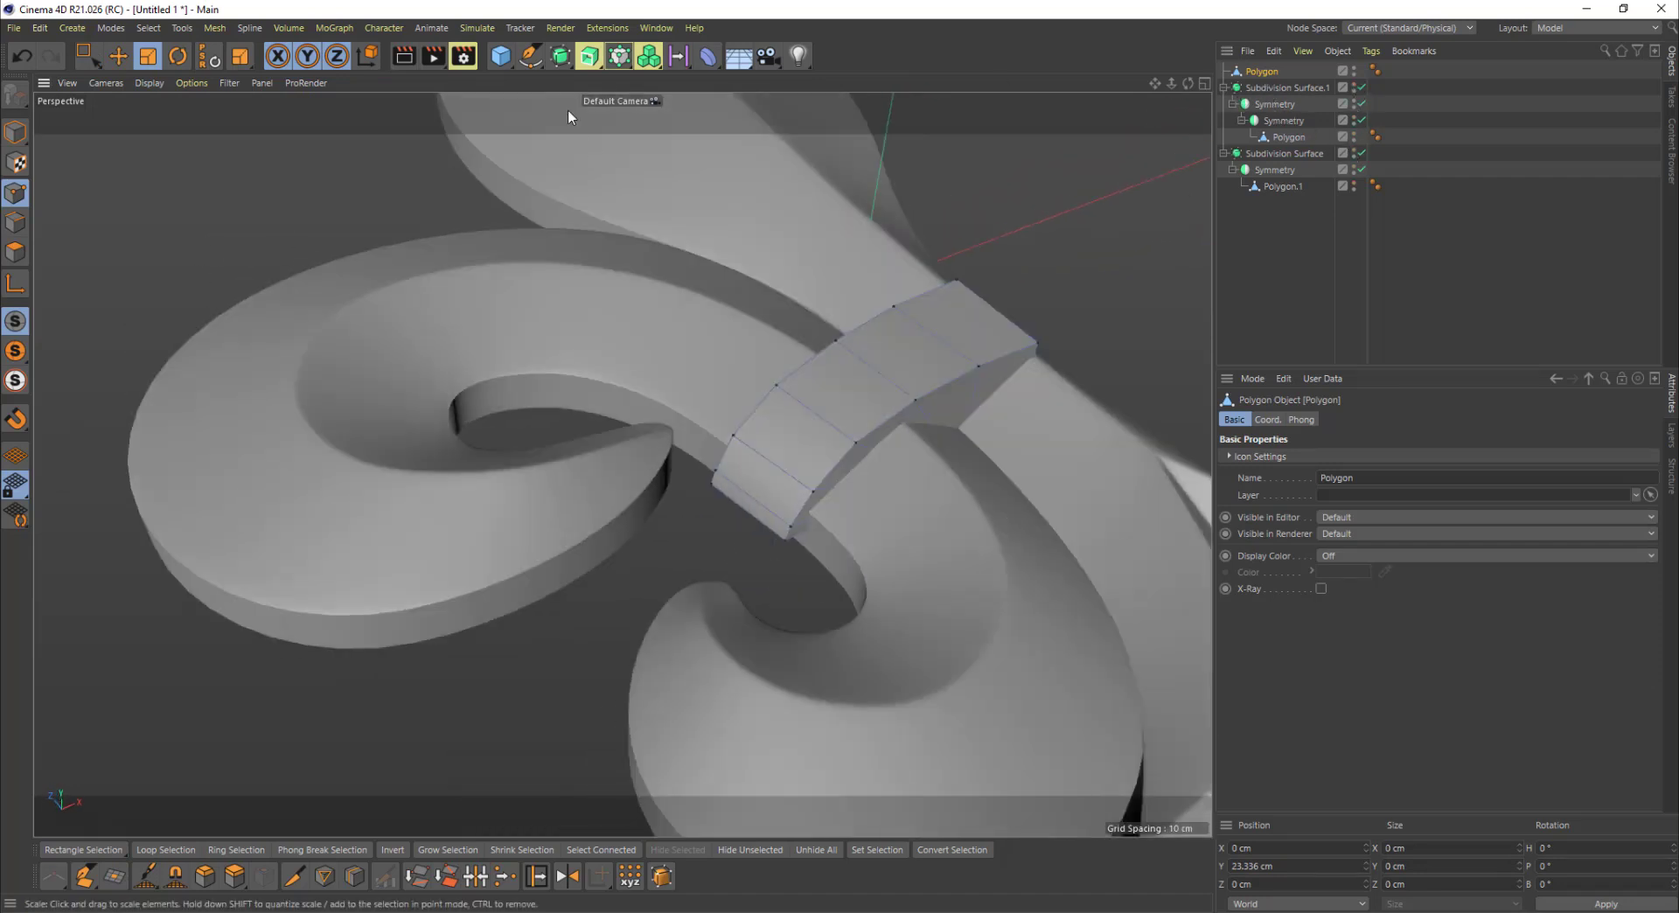
Step: Add a Symmetry object and nest the band polygon in it to mirror the band across the ZY plane
left_click(553, 63)
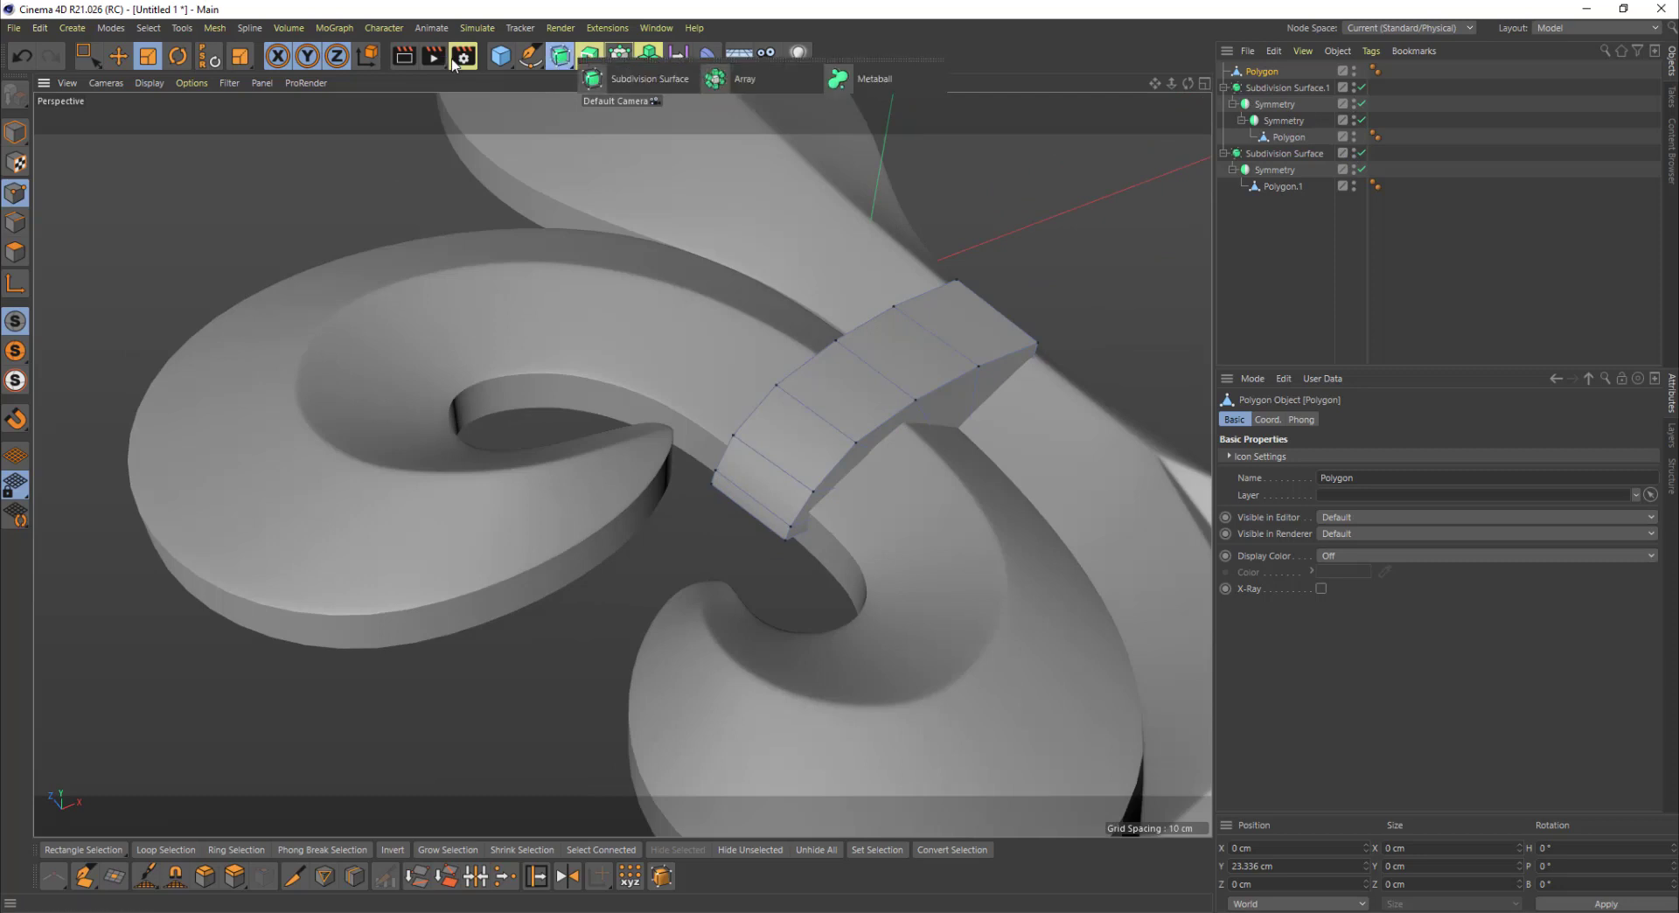
left_click(868, 114)
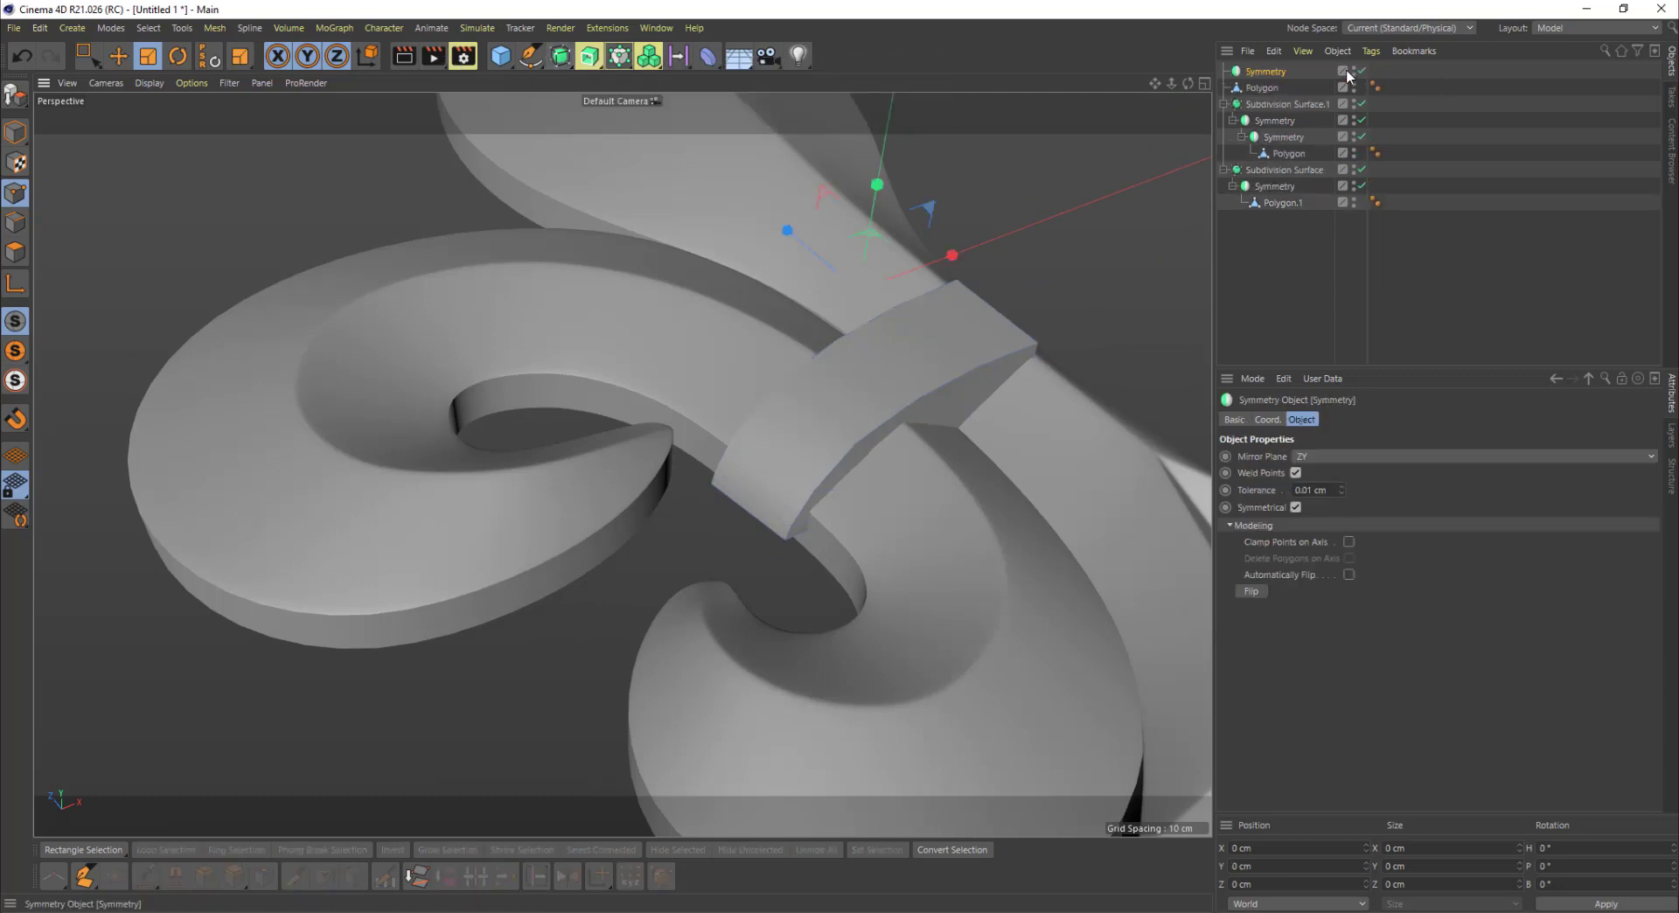
left_click_drag(1252, 79, 1251, 70)
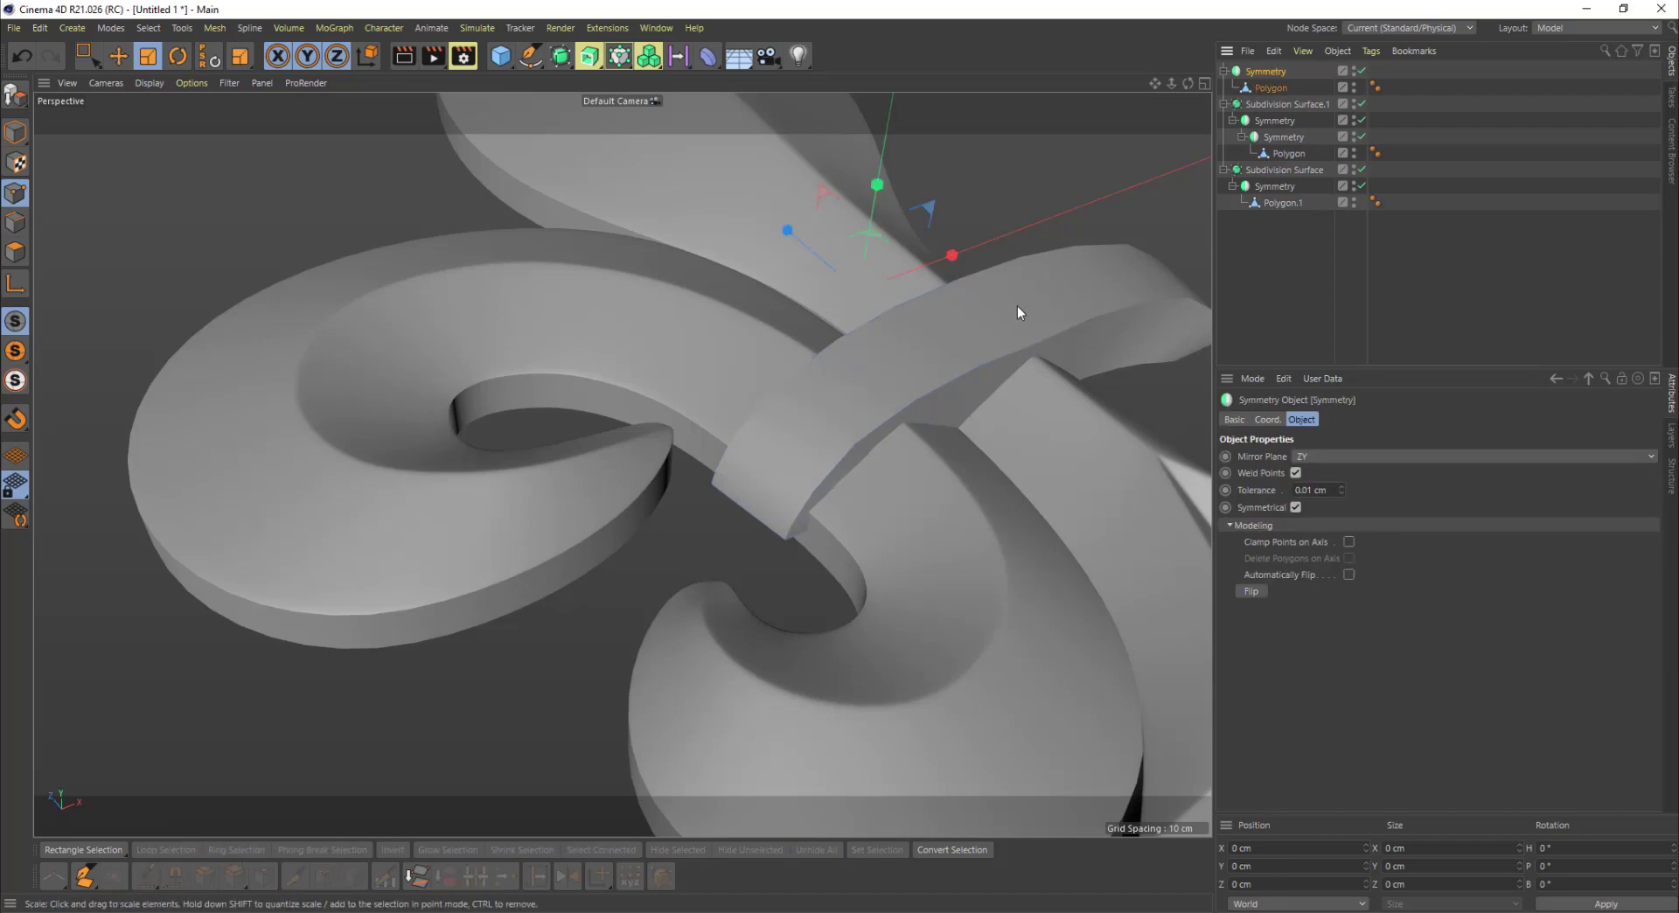
left_click_drag(1017, 306, 1025, 380, "alt")
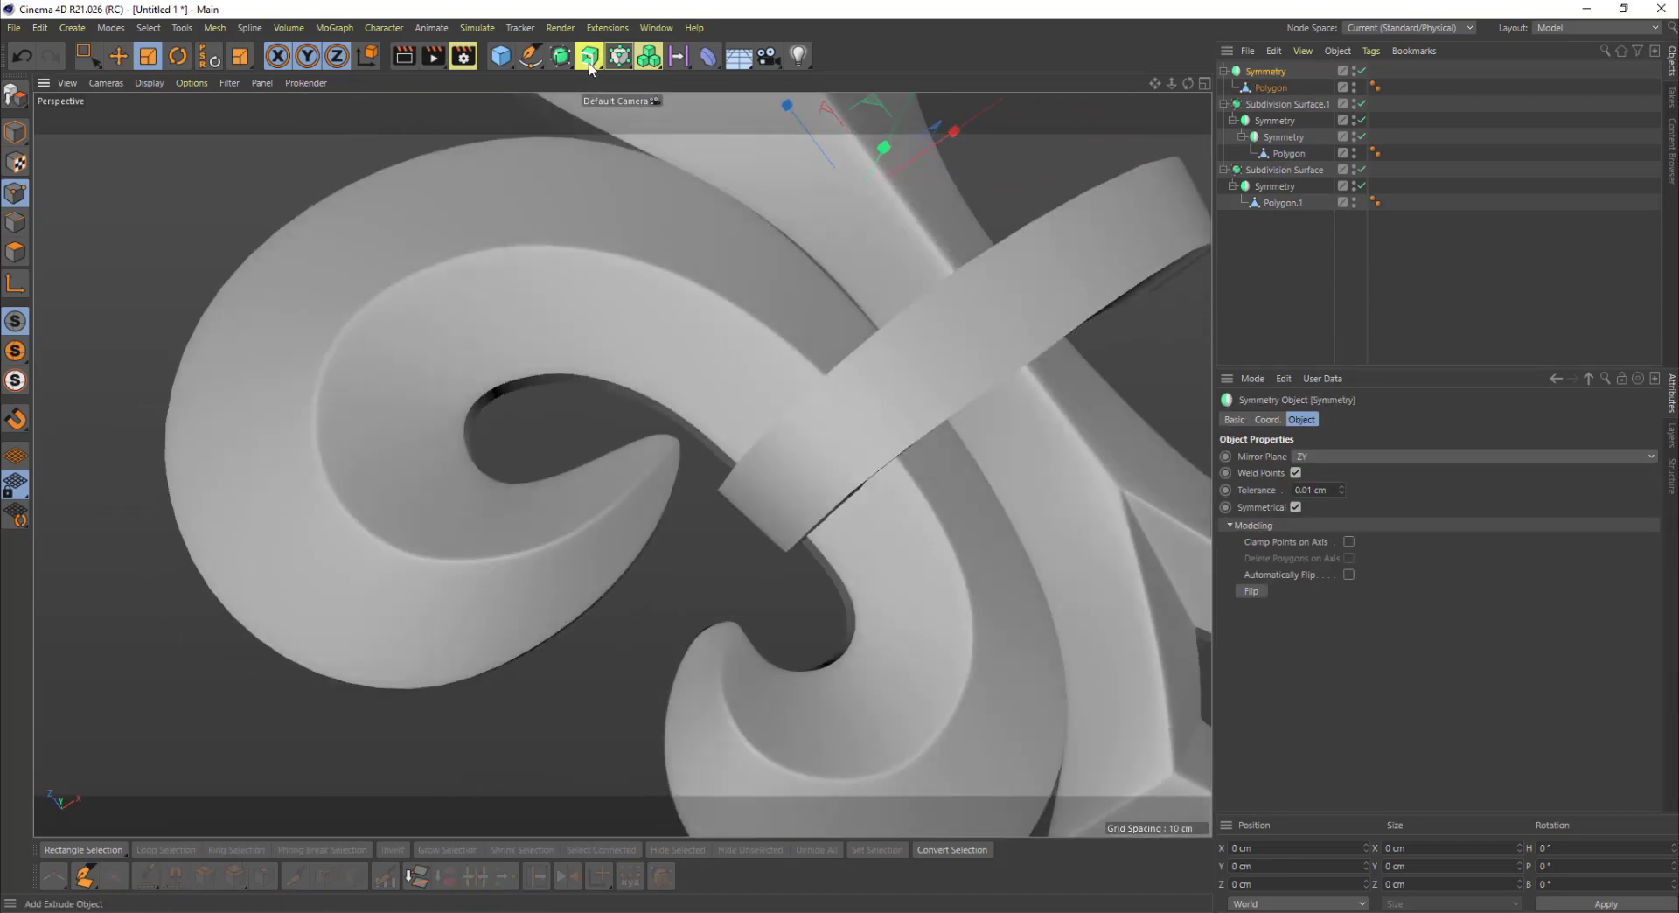
Step: Nest the band's symmetry in a second Symmetry object and change its mirror plane to mirror the band downward
left_click_drag(568, 61, 892, 109)
left_click_drag(1265, 79, 1269, 72)
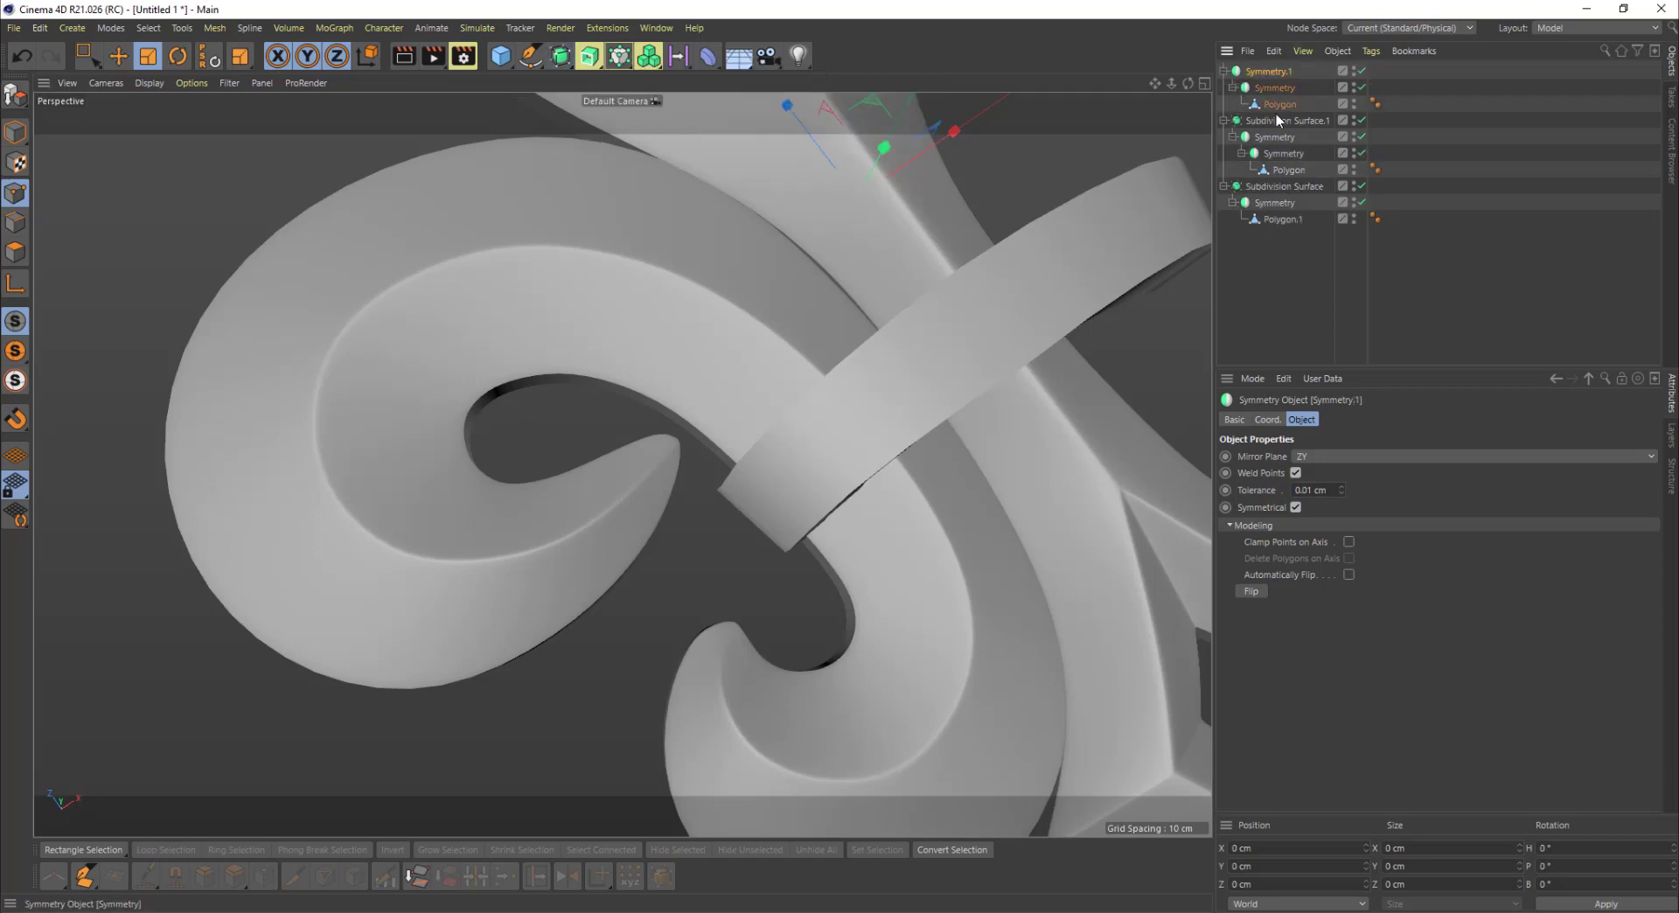
left_click(1360, 456)
left_click(1342, 489)
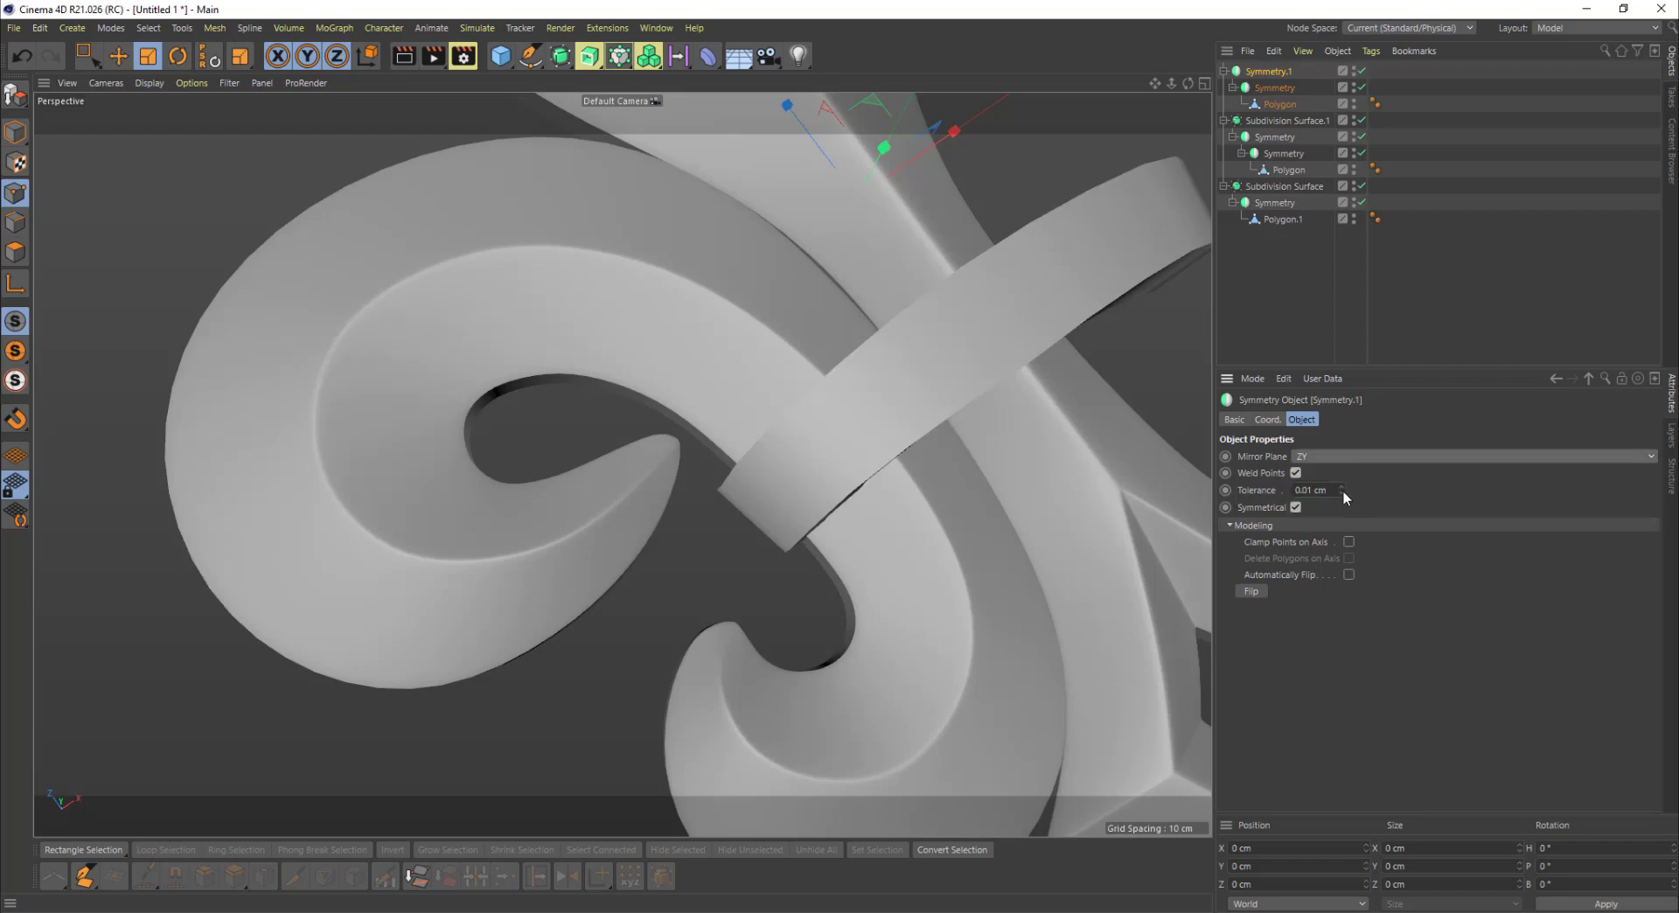
left_click(1337, 458)
left_click(1331, 509)
Step: Select the point at the middle of the band's front top edge and move it to about -56.4 cm in Z
left_click_drag(789, 532, 870, 529, "alt")
left_click_drag(939, 409, 650, 535, "alt")
left_click(1292, 108)
left_click_drag(817, 582, 808, 530, "alt")
left_click(846, 498)
key("r")
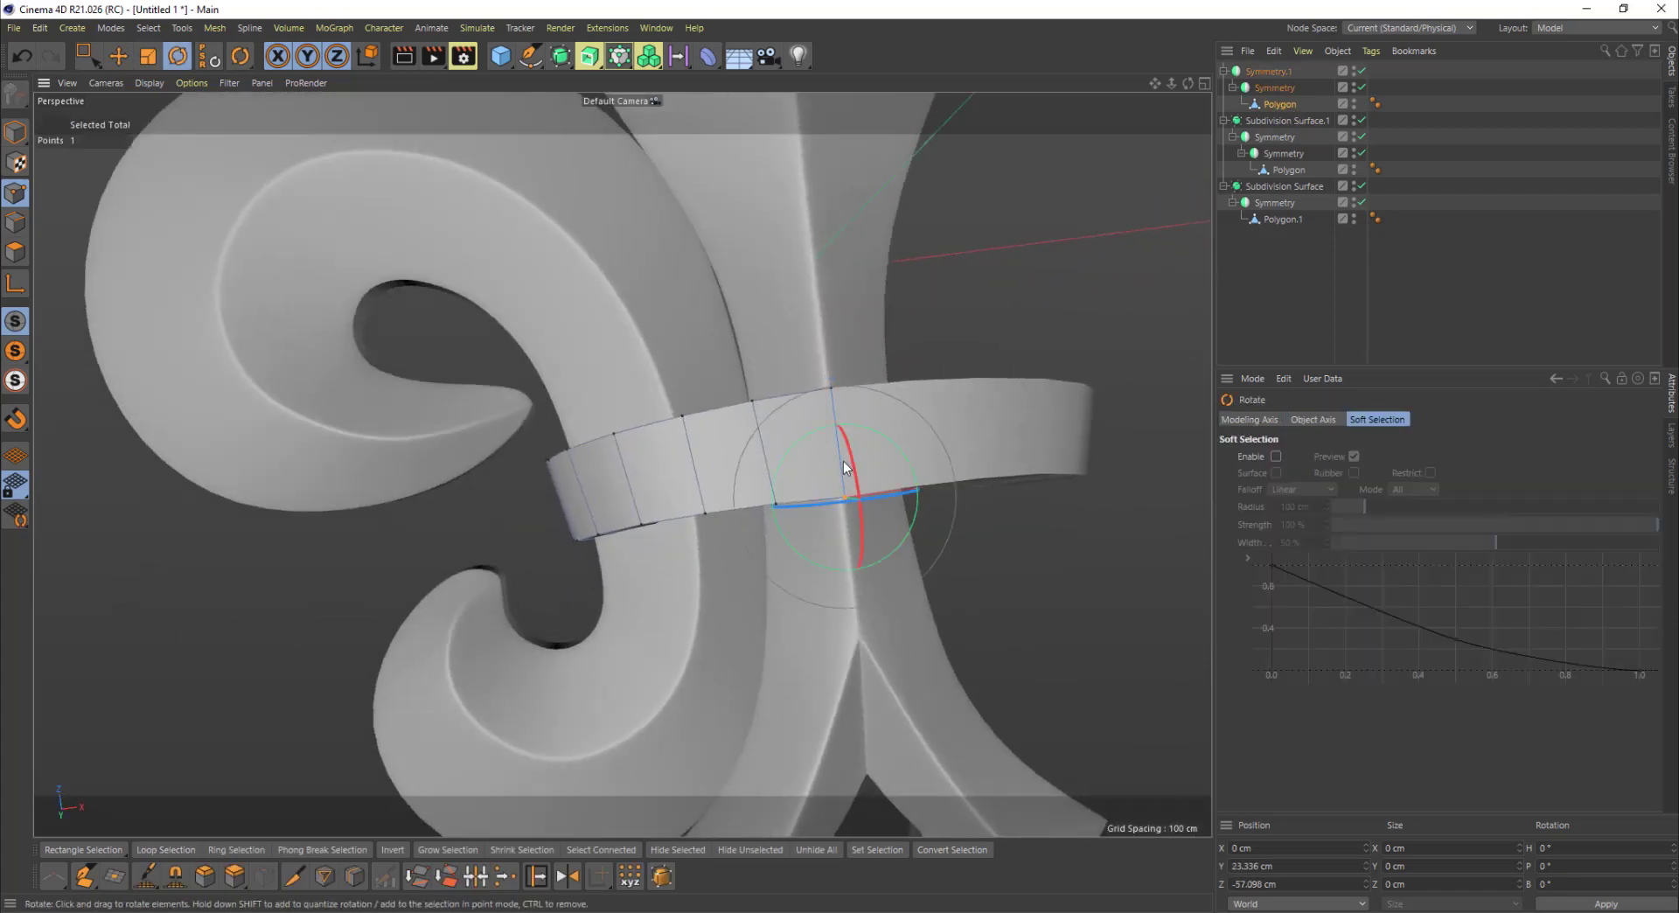
key("e")
left_click_drag(827, 447, 700, 454, "alt")
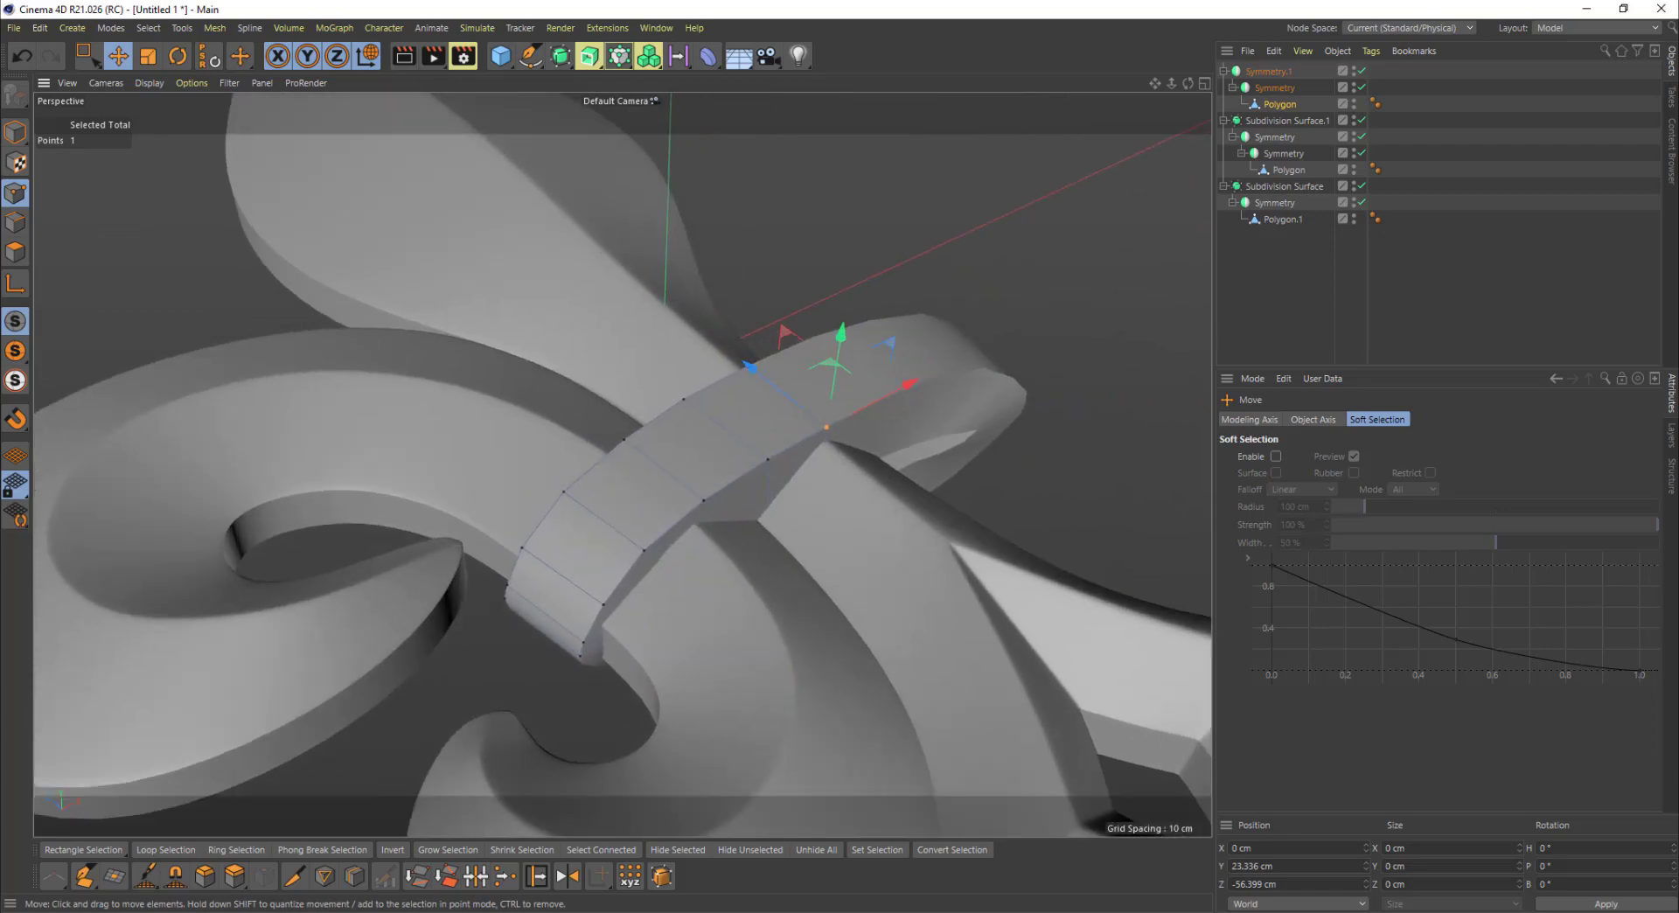
Step: Select the band's two long outer edge runs, front and back, in edge mode
left_click(15, 223)
double_click(743, 464)
double_click(675, 419, "shift")
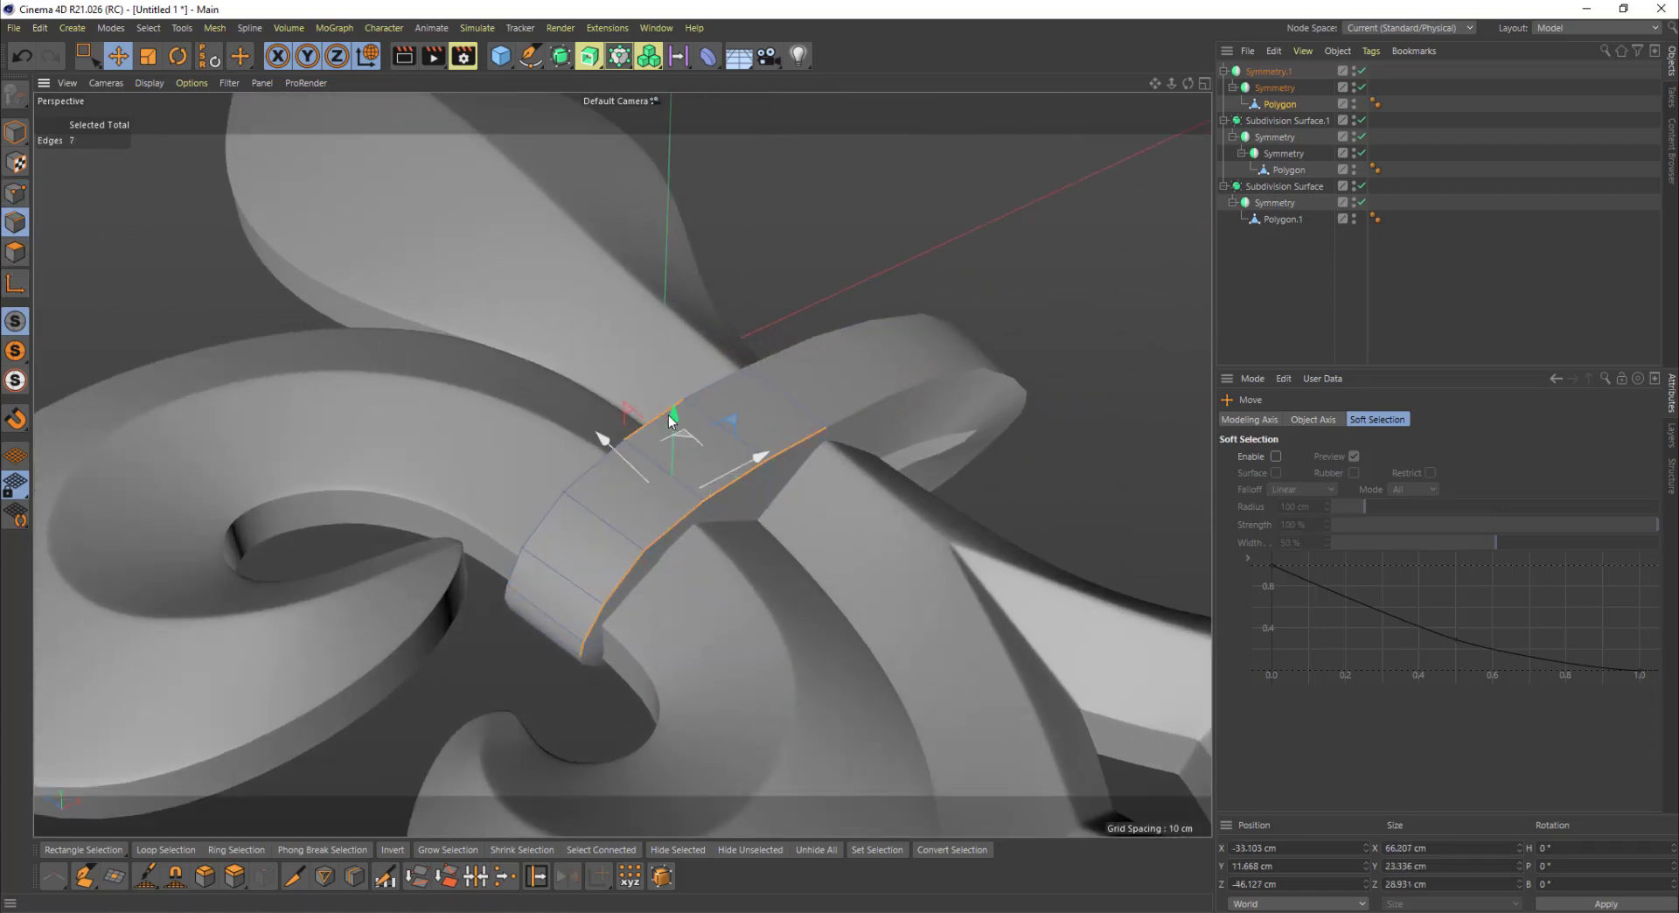
right_click_drag(628, 504, 696, 485, "alt")
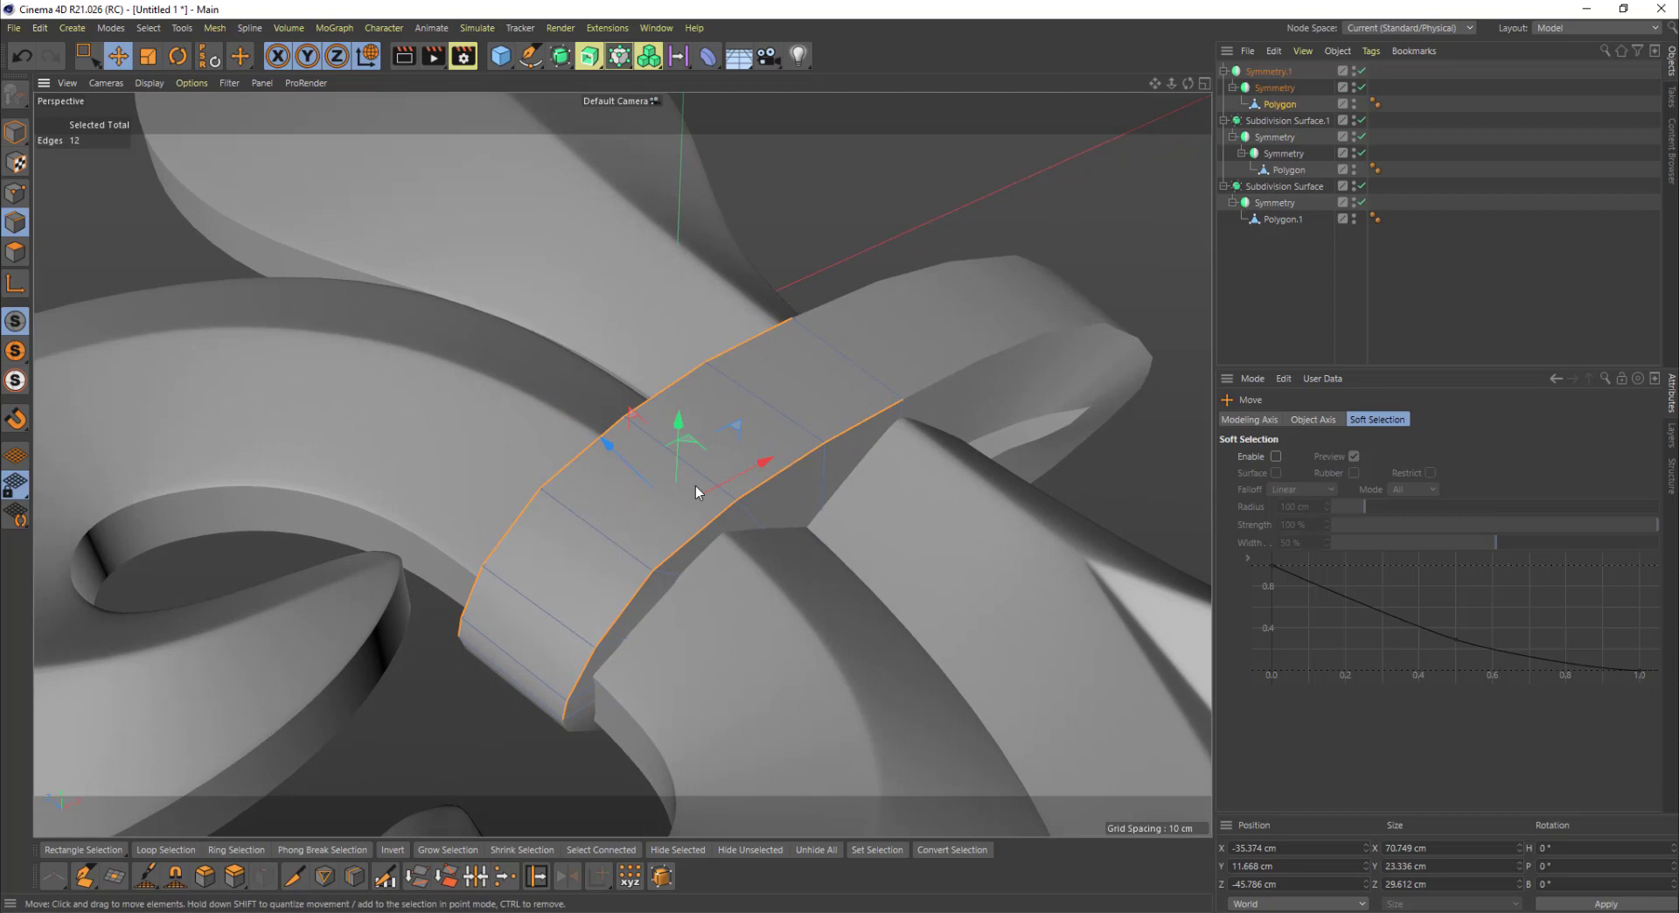
right_click(696, 486)
left_click(730, 525)
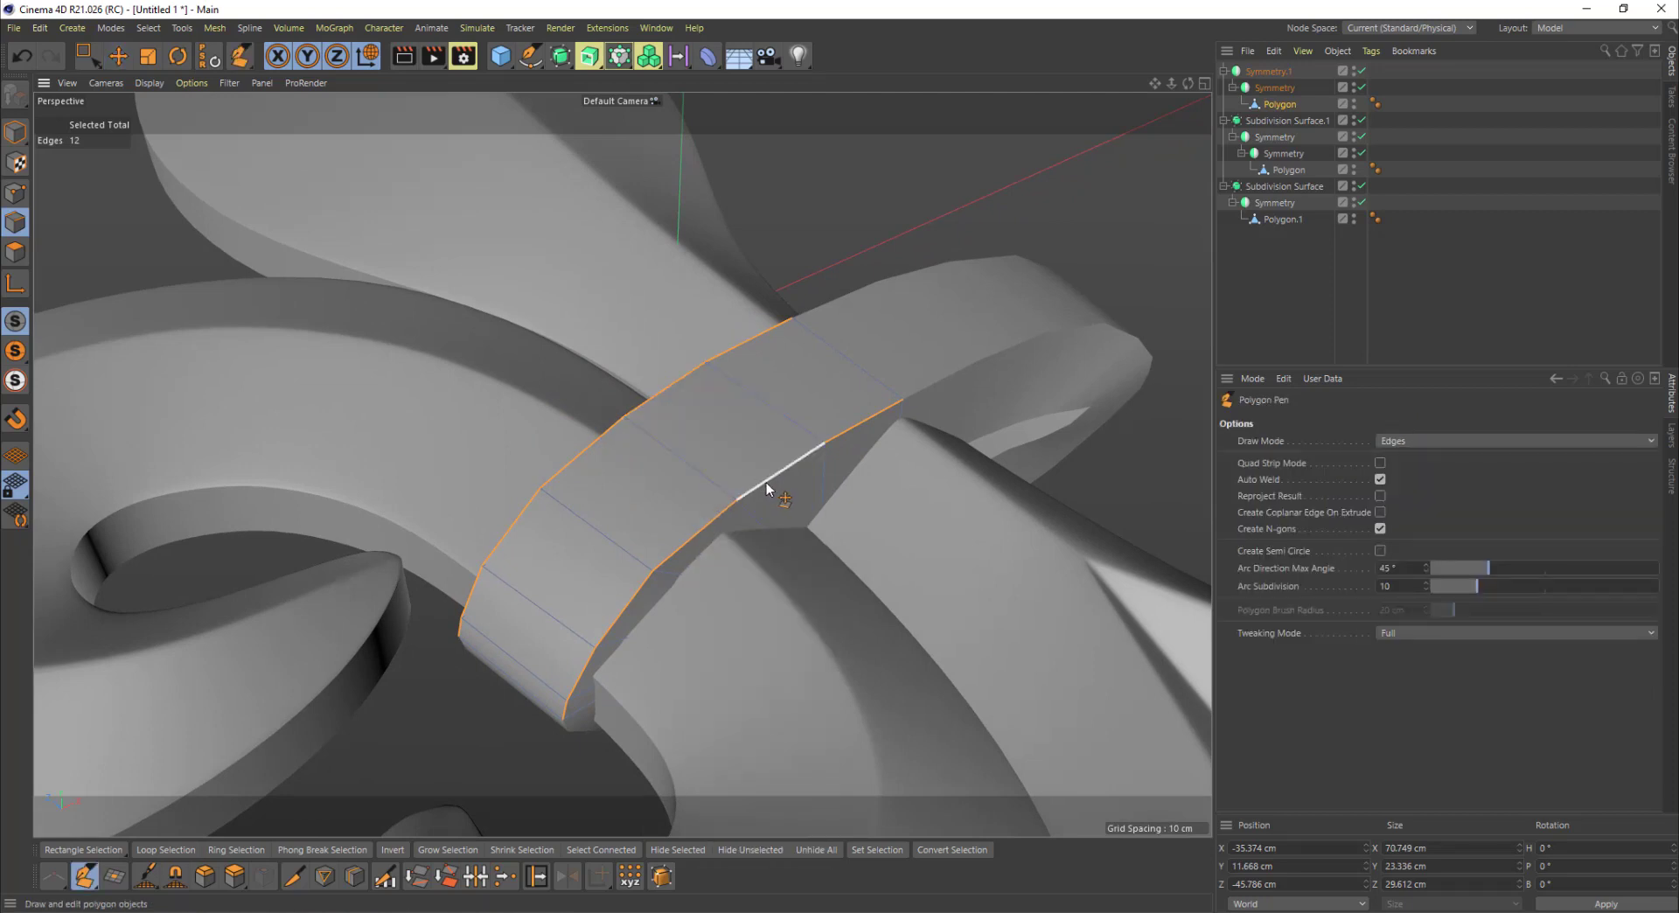
Step: Try beveling the band's selected edges and wrapping its outer symmetry in a Subdivision Surface
key("m")
key("s")
left_click_drag(763, 481, 772, 492)
left_click_drag(772, 478, 777, 591, "alt")
left_click(561, 56, "alt")
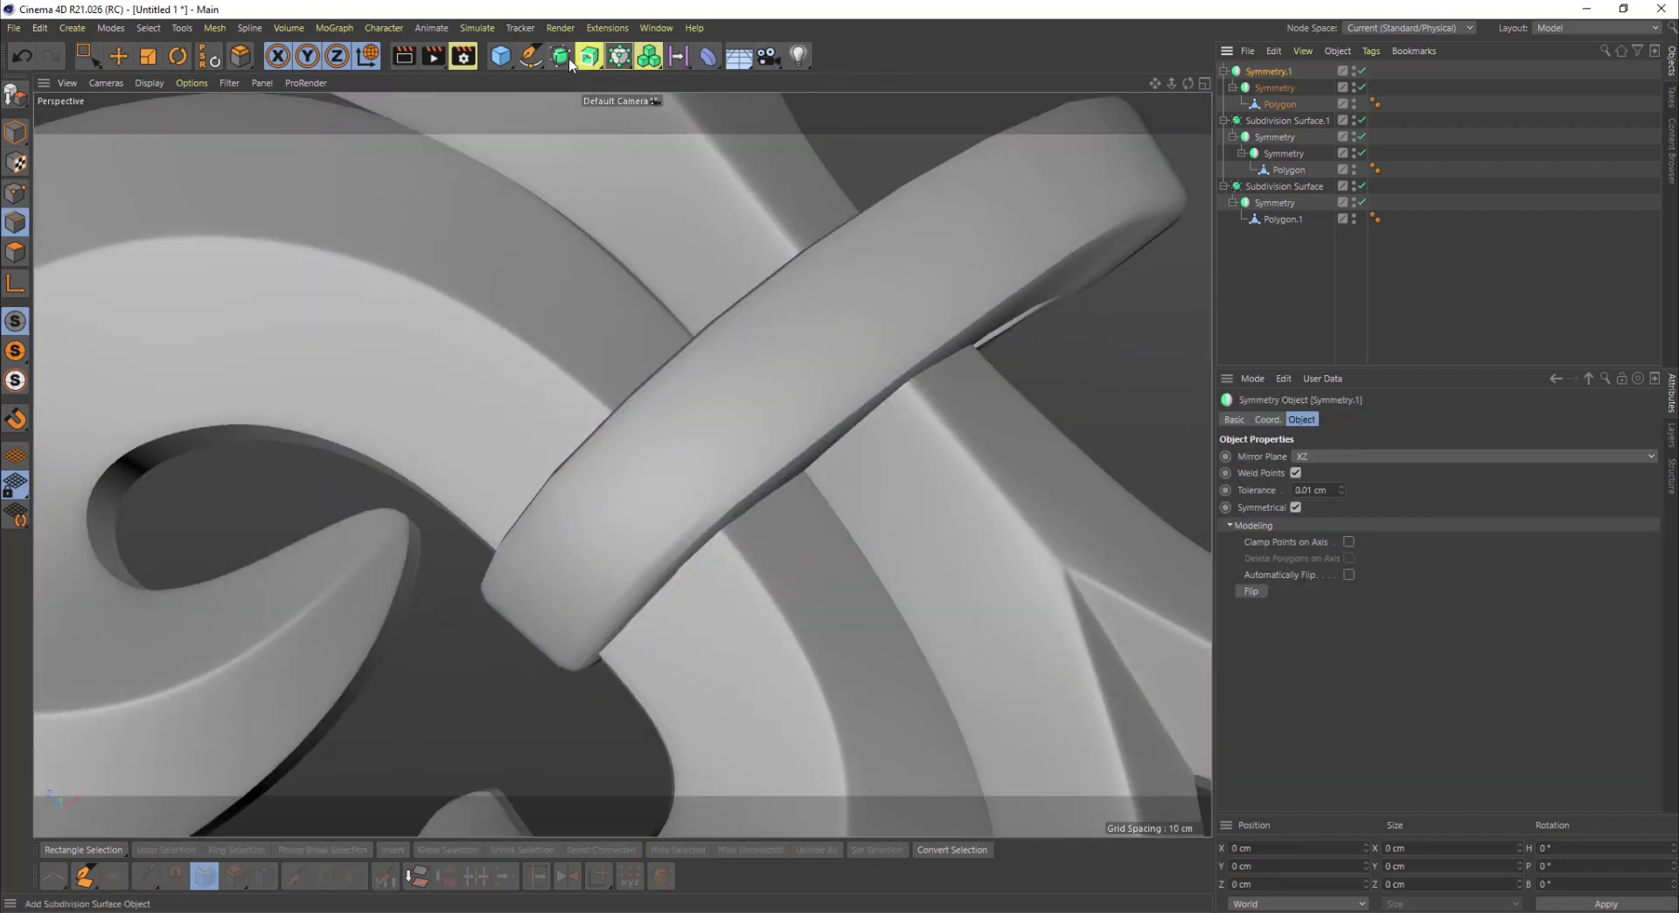
scroll(864, 308, "down", 10)
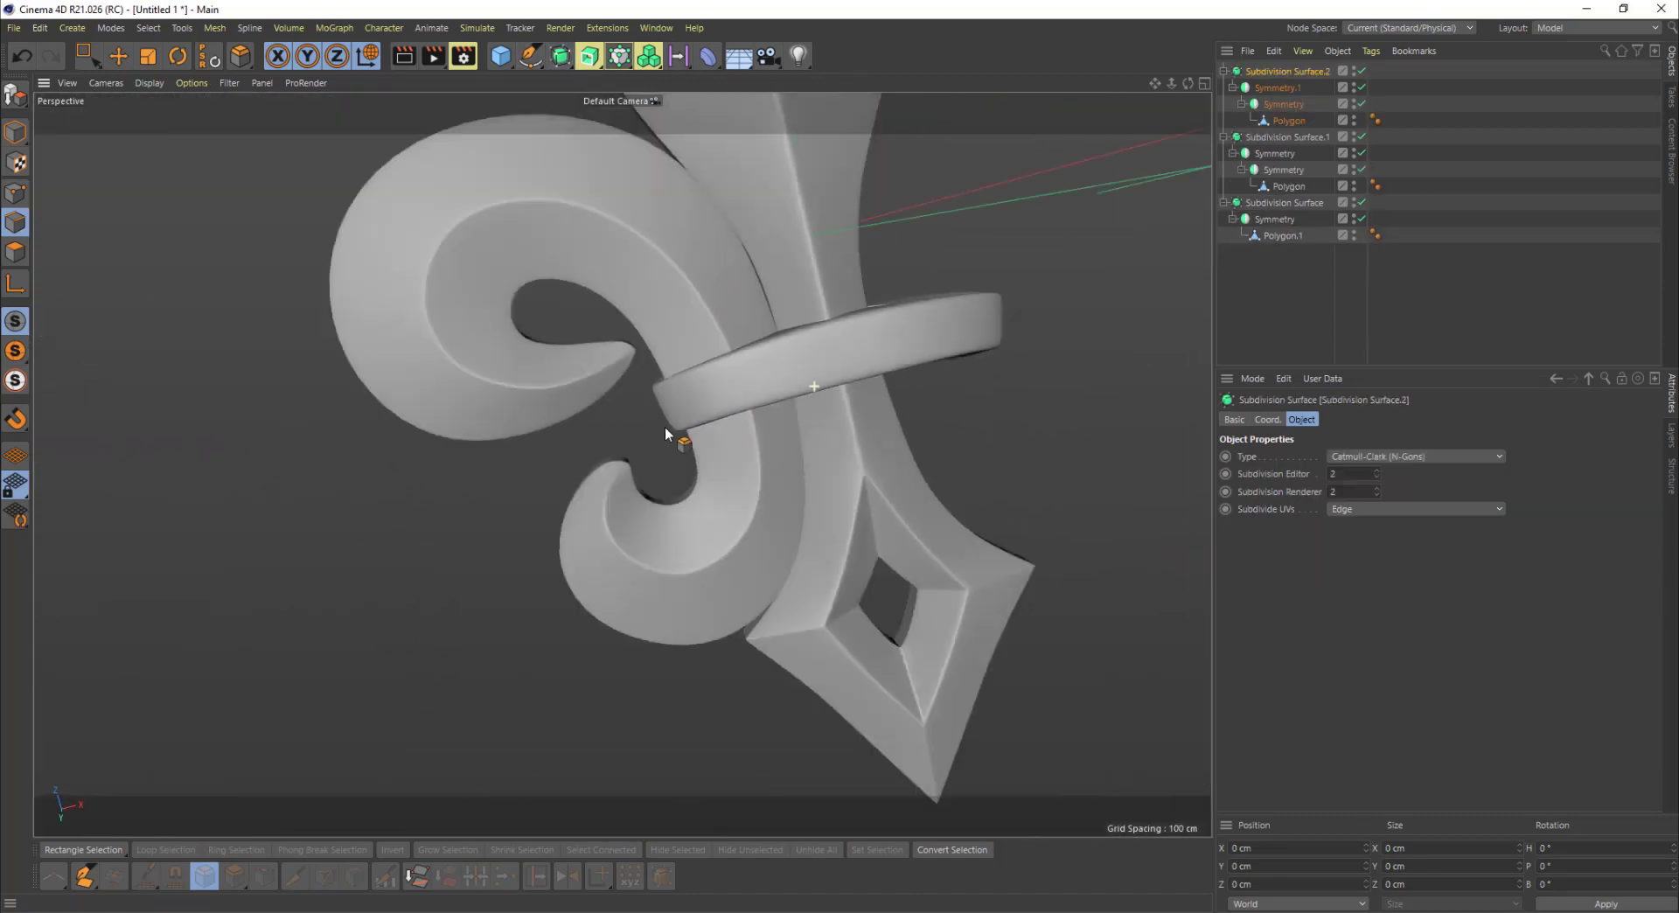
scroll(919, 431, "up", 1)
left_click_drag(807, 564, 705, 576, "alt")
scroll(836, 537, "up", 5)
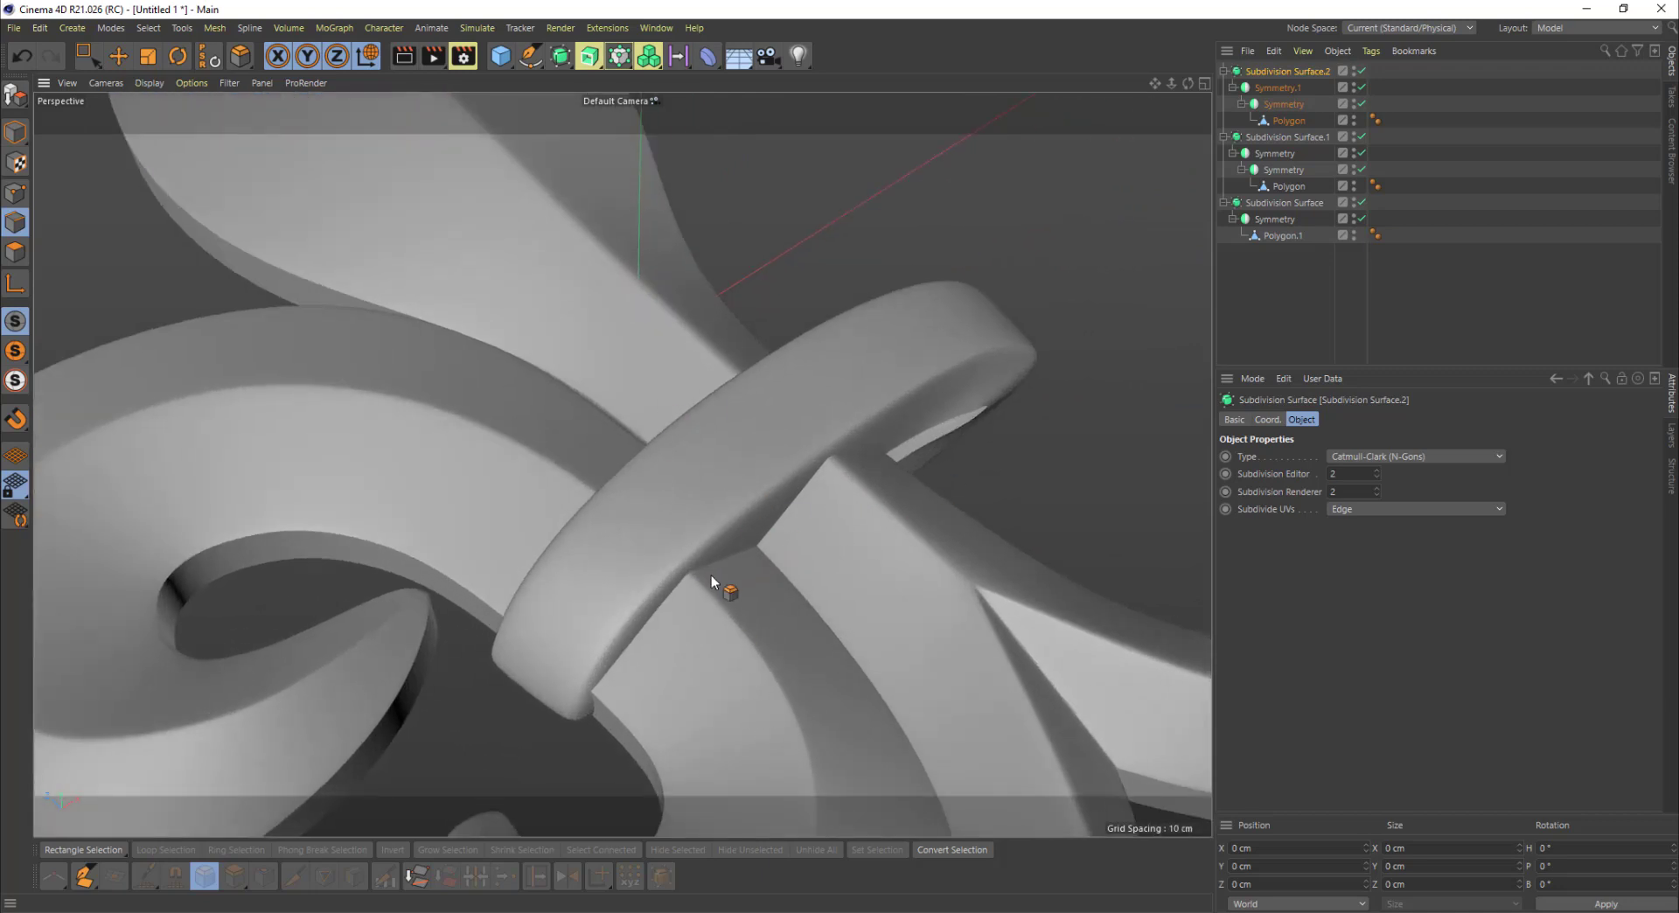
Step: Undo the band's Subdivision Surface and the edge bevel
key("ctrl+z")
key("ctrl+z")
key("ctrl+z")
key("ctrl+z")
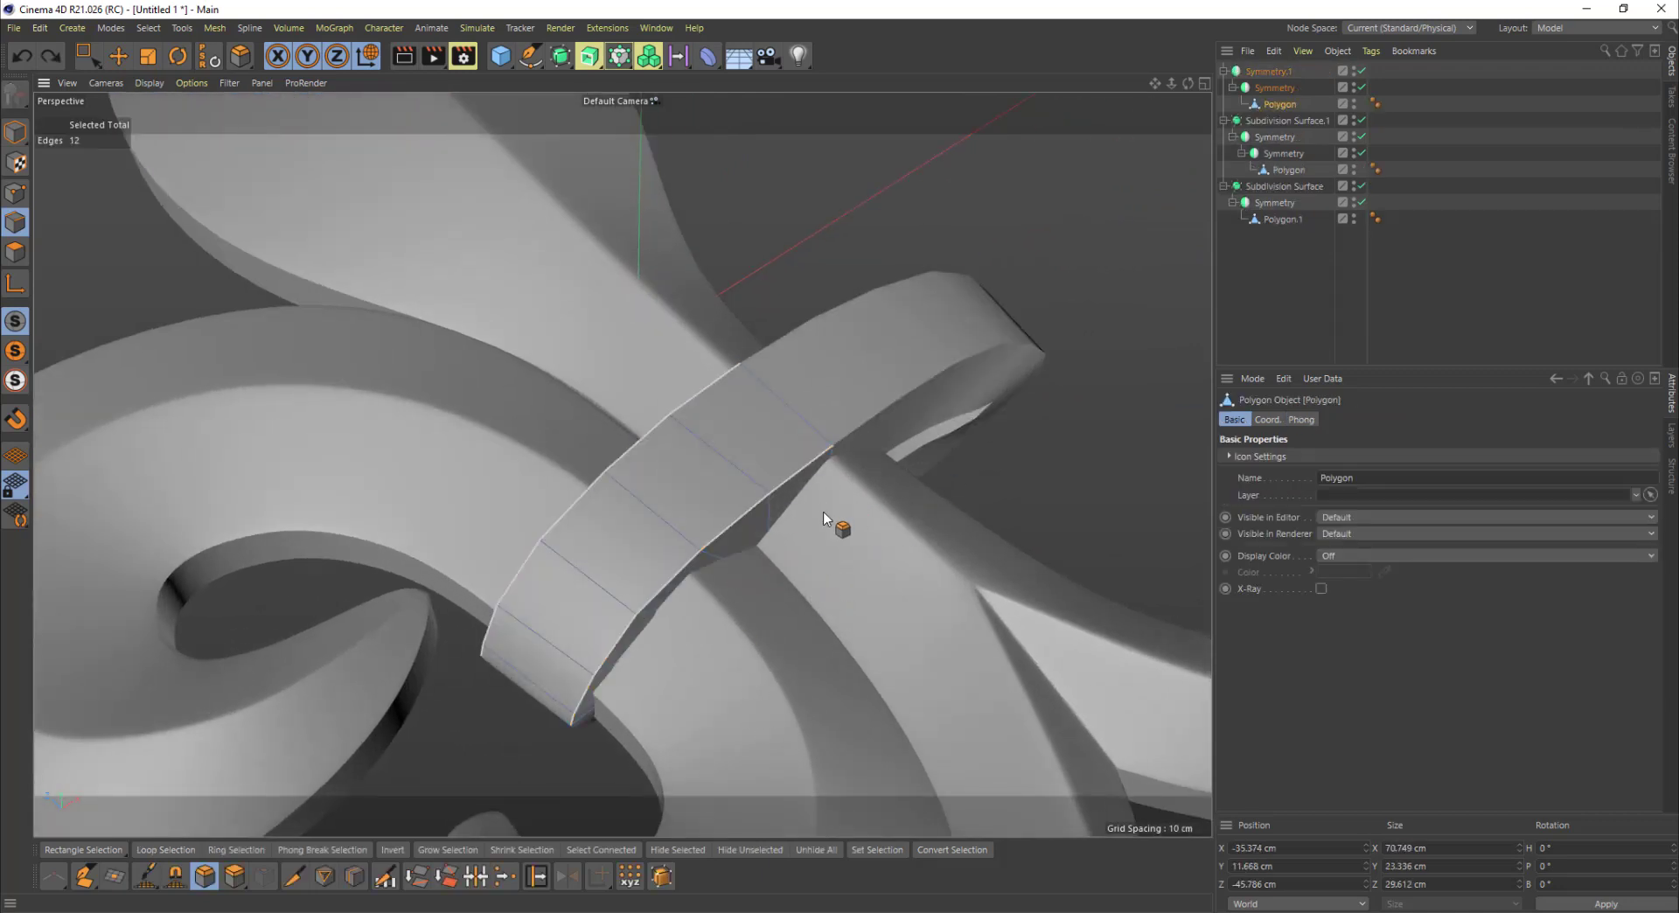
key("ctrl+z")
Step: Bevel the band's selected long edges with a 3 cm offset and subdivision 0
key("m")
key("s")
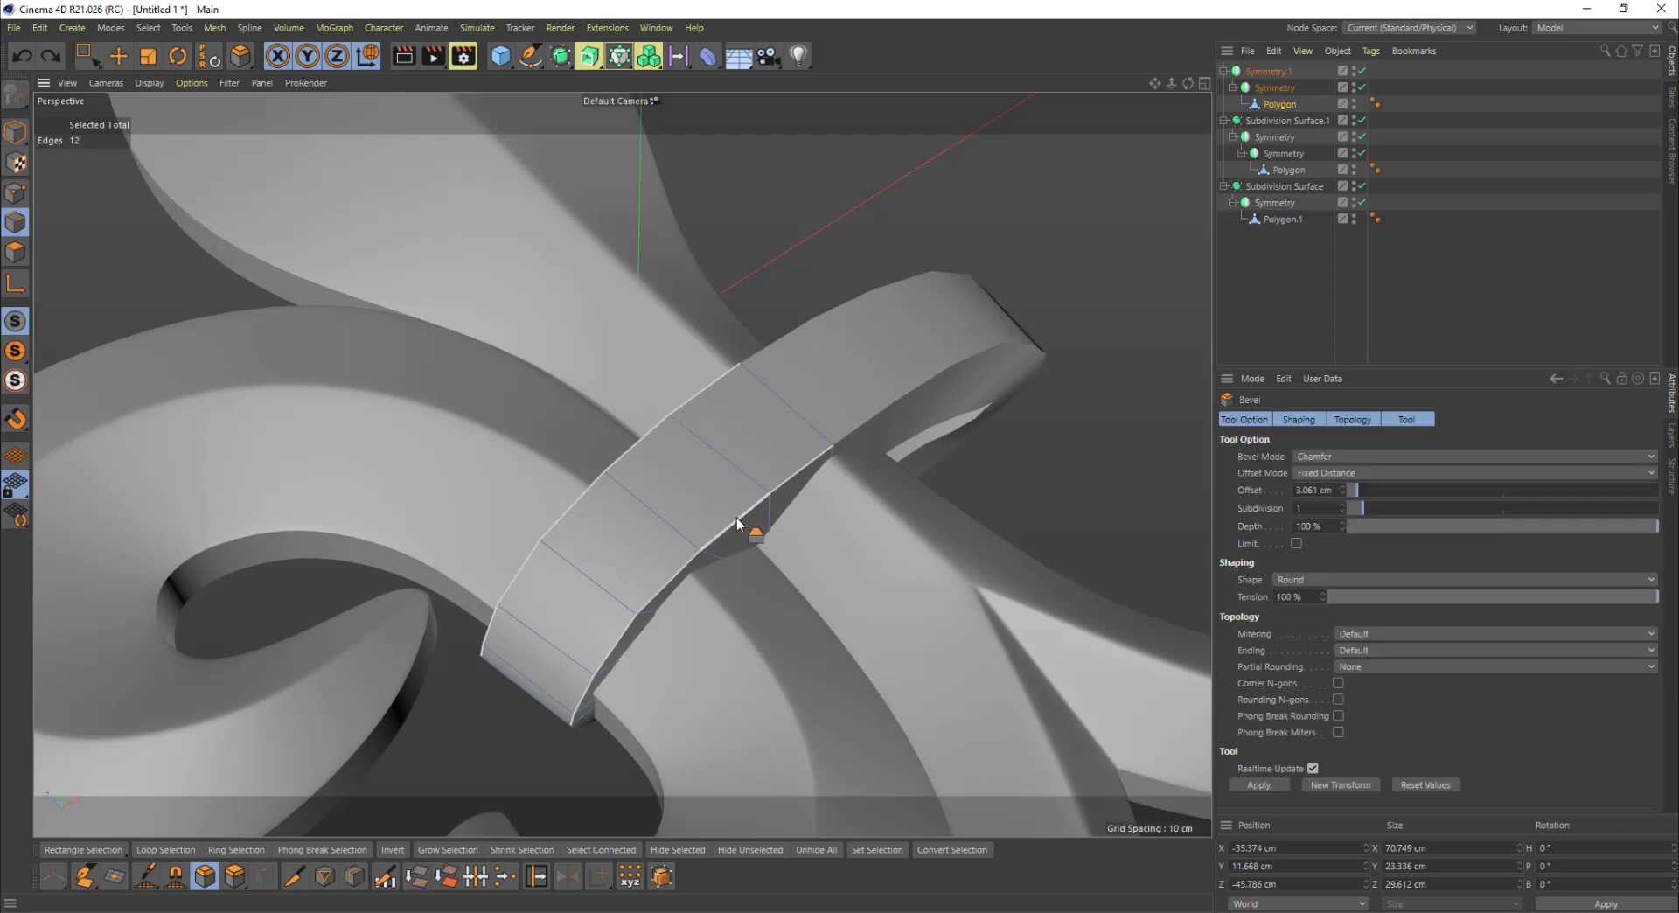
left_click_drag(738, 517, 749, 536)
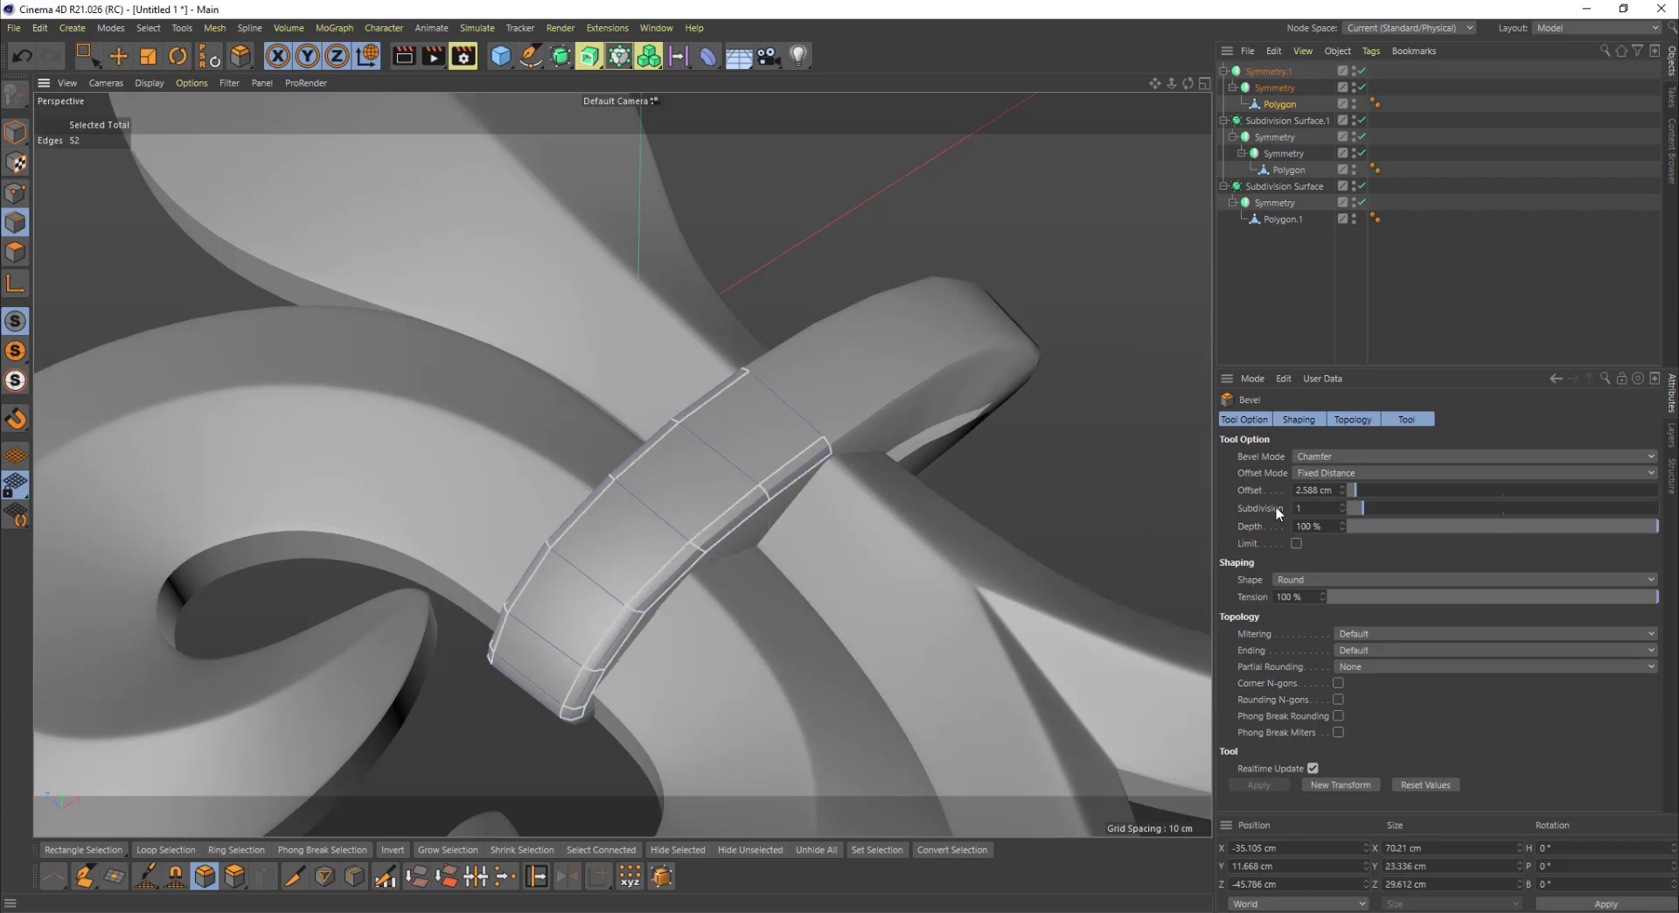
left_click(1344, 514)
left_click_drag(1343, 492, 1342, 486)
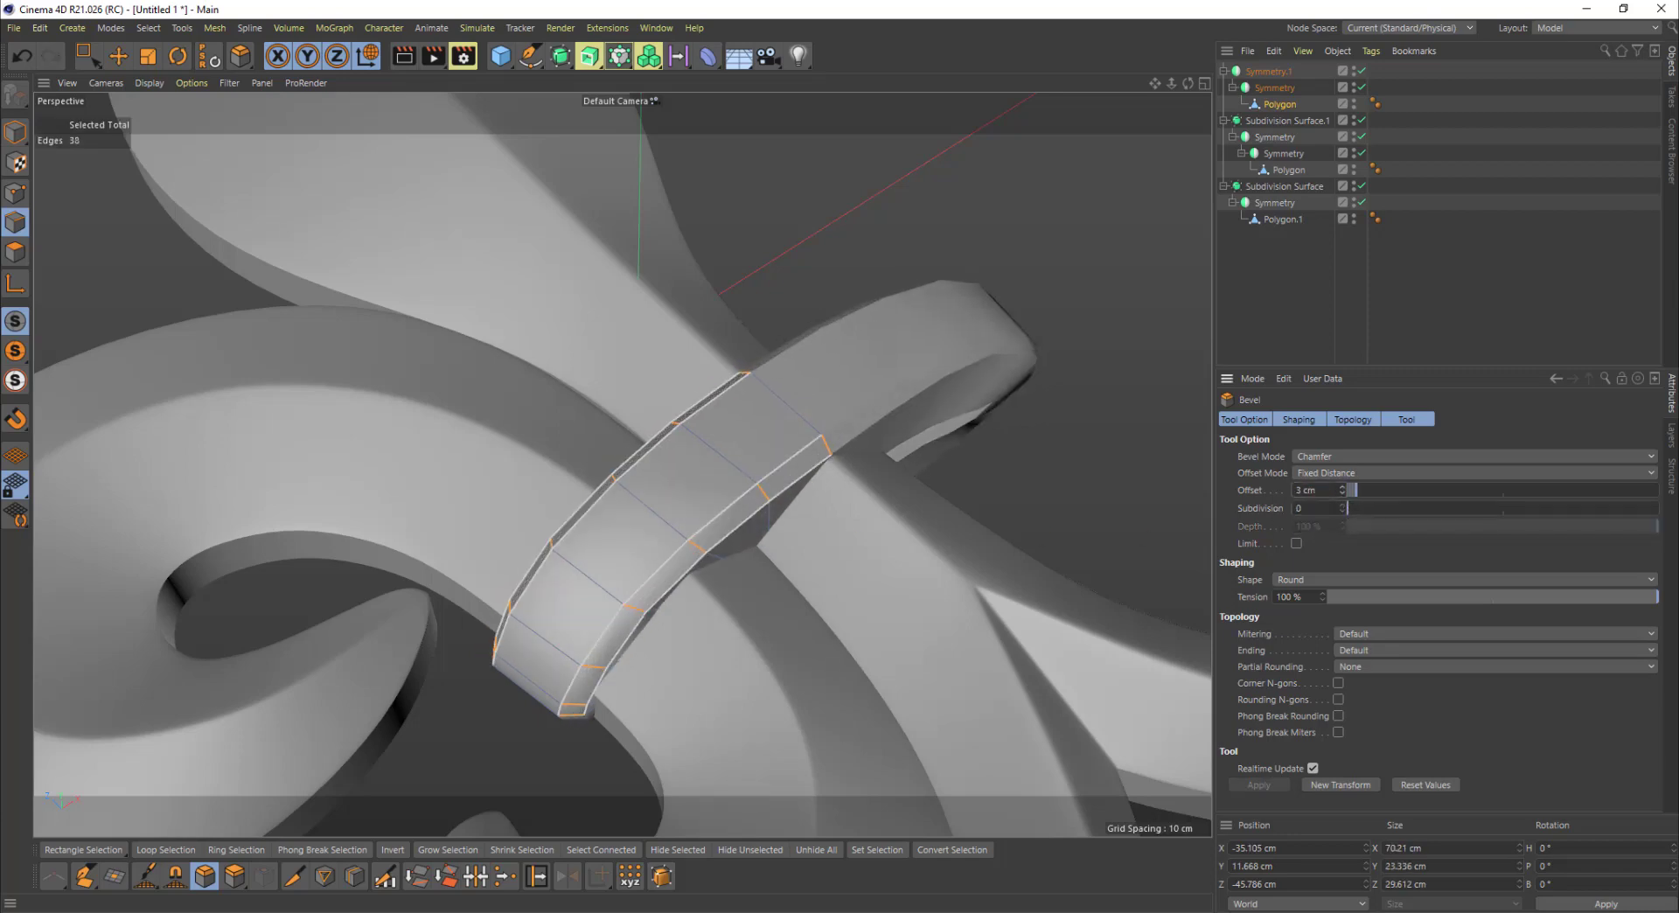
left_click_drag(768, 513, 761, 386, "alt")
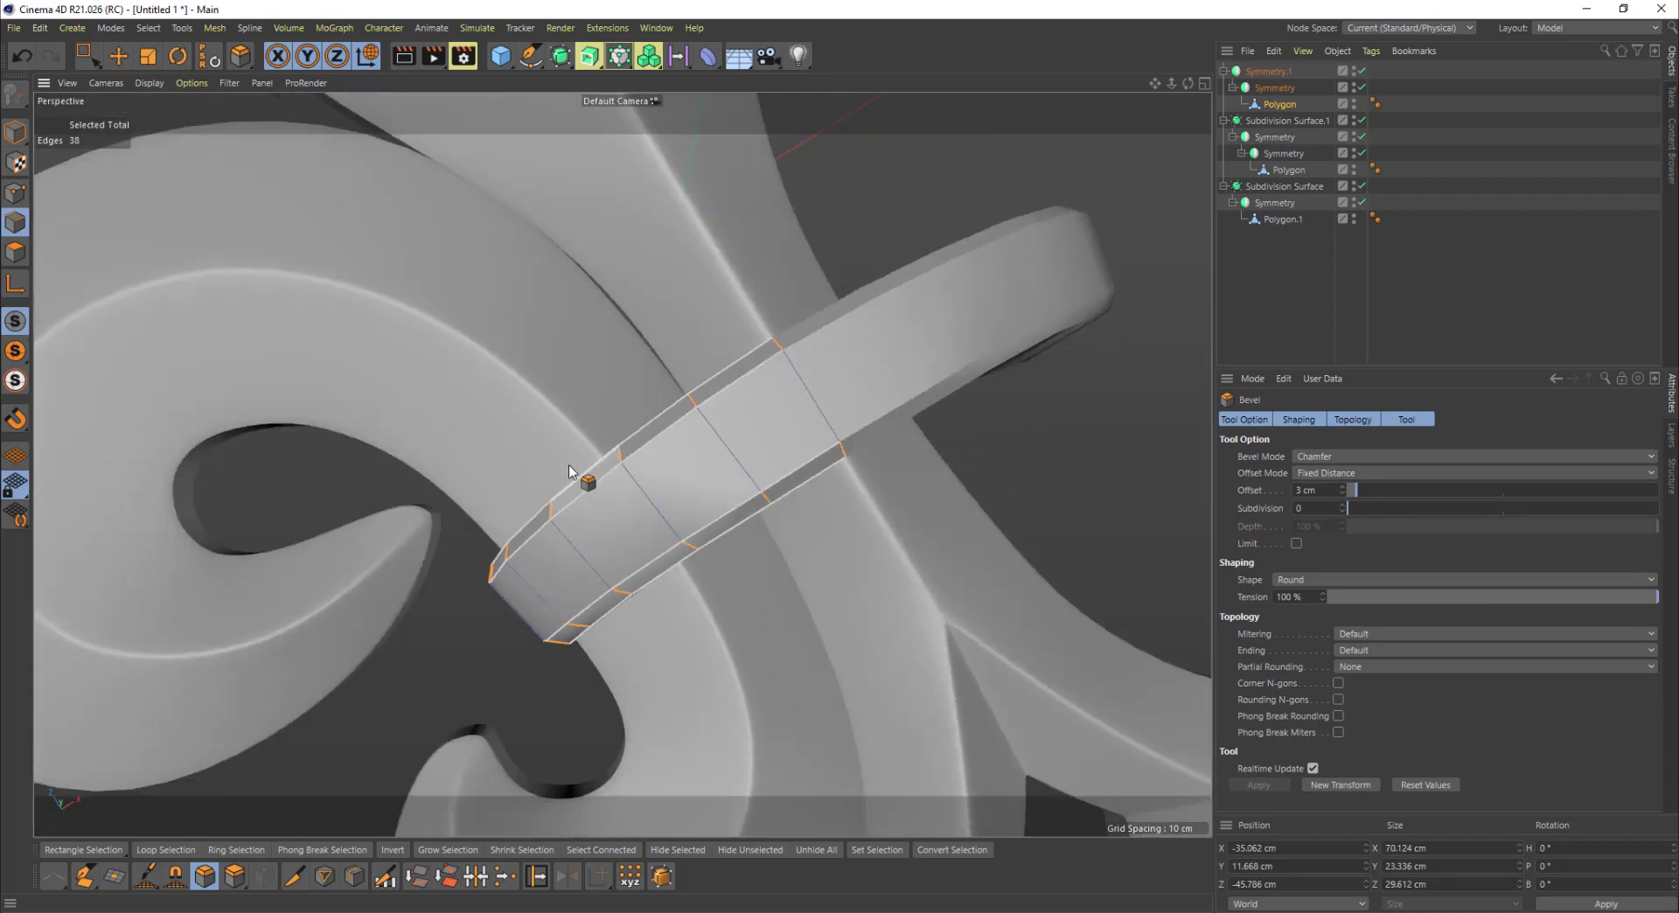
left_click_drag(569, 471, 694, 607, "alt")
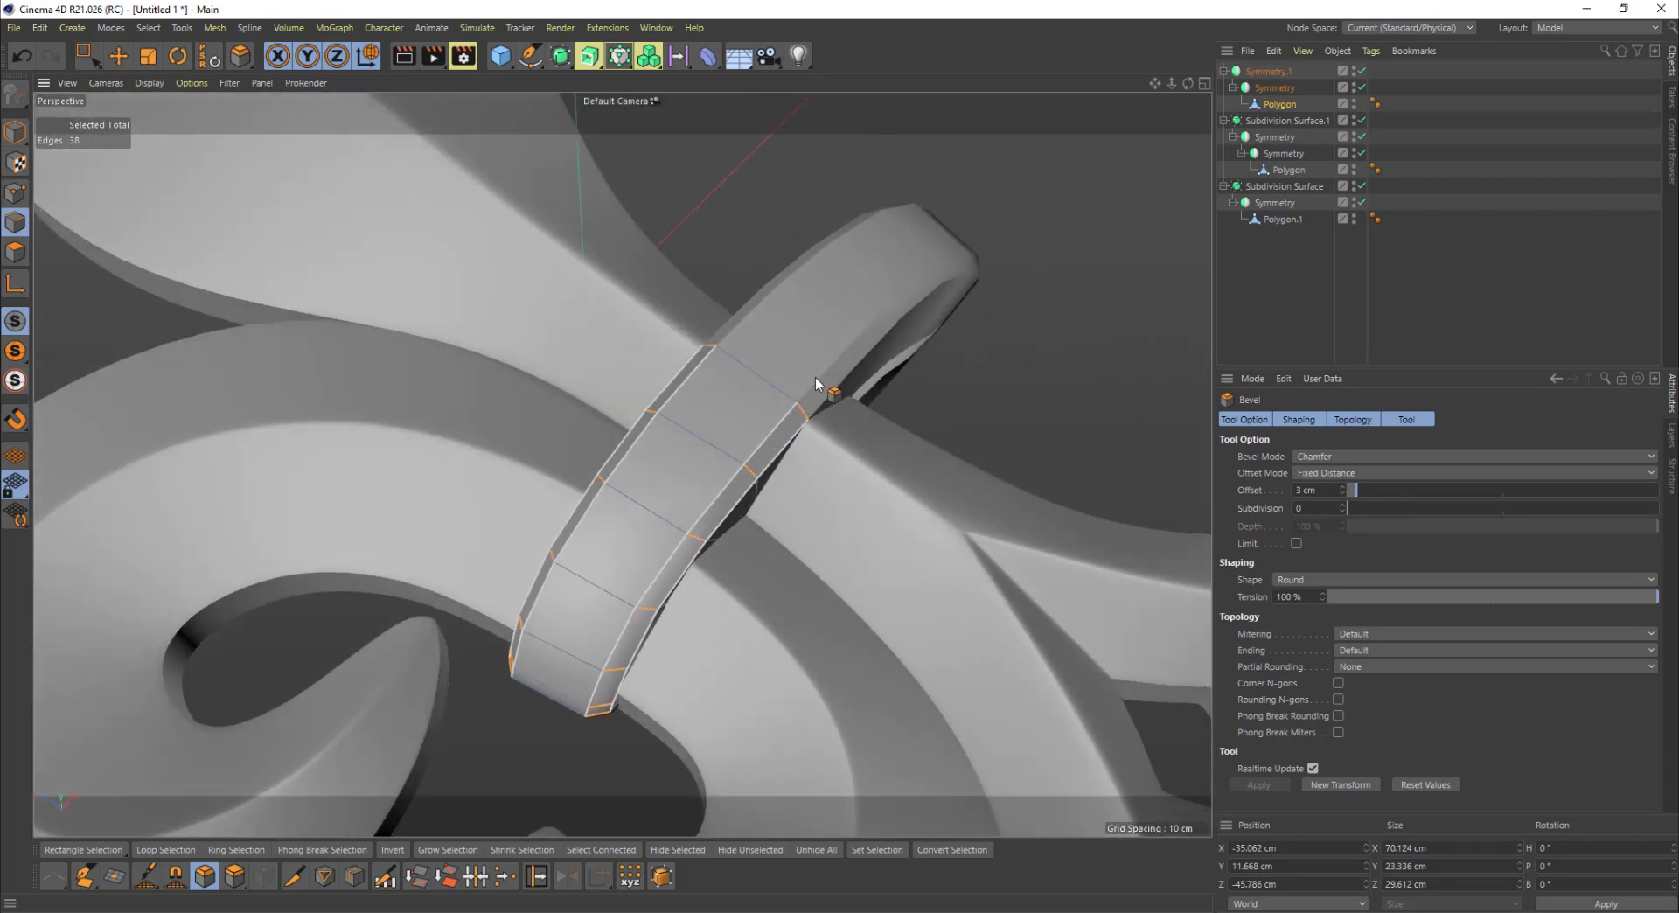
left_click_drag(816, 383, 753, 390, "alt")
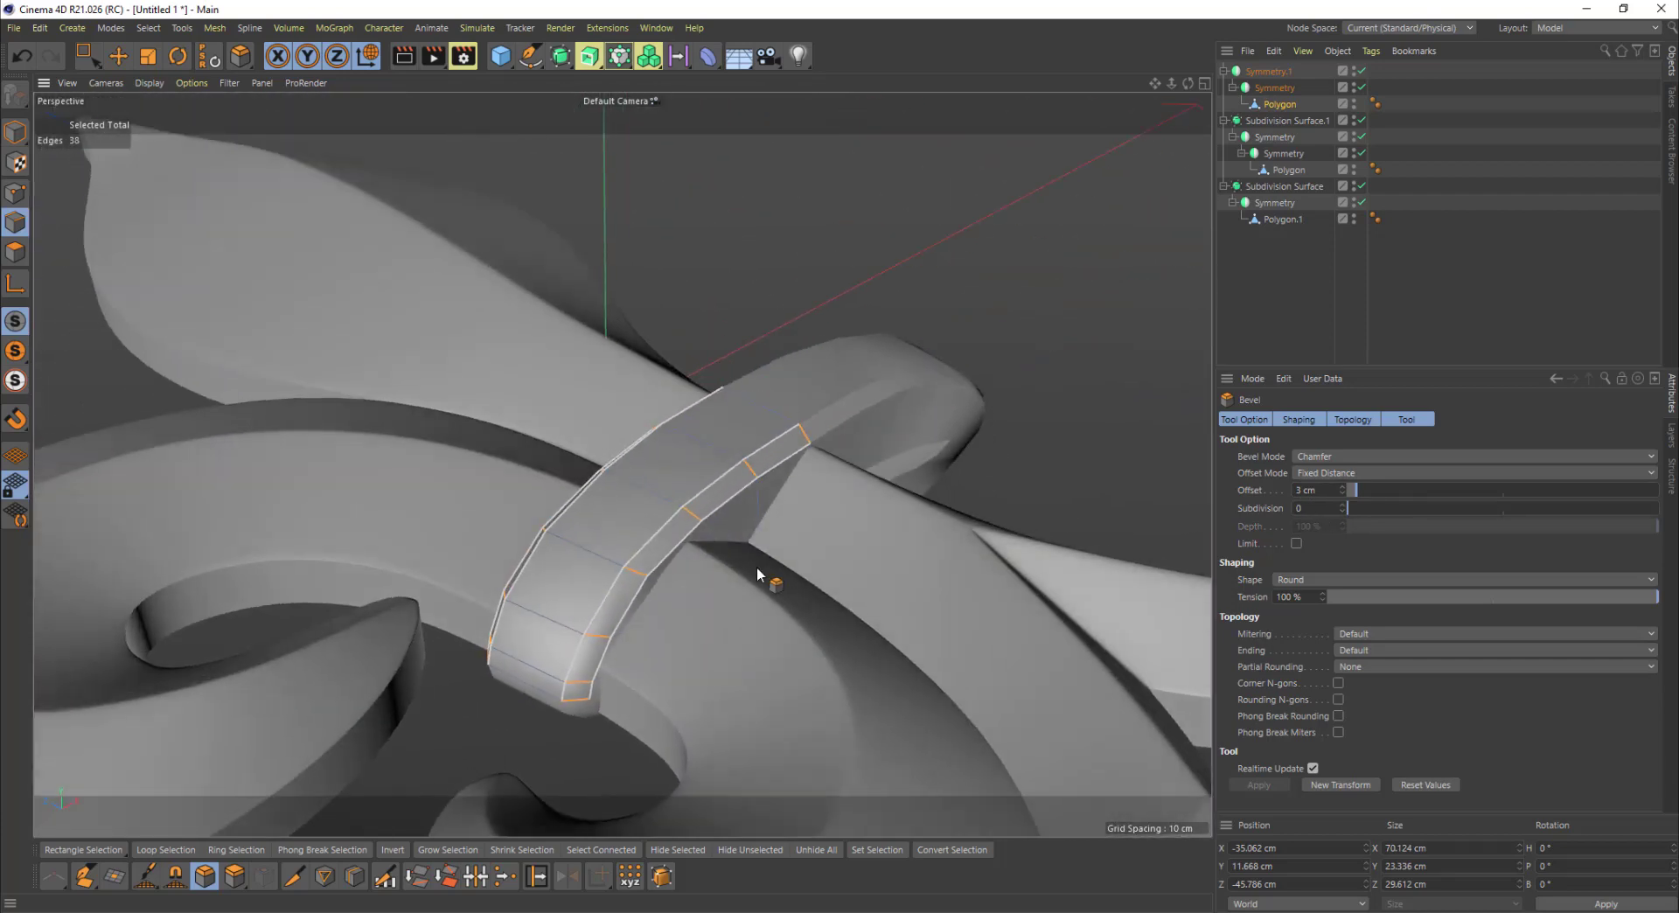
Step: Bevel the four long edge runs bordering the band's chamfers with an offset of about 0.31 cm and subdivision 0
left_click_drag(757, 574, 753, 499, "alt")
key("e")
left_click(718, 476)
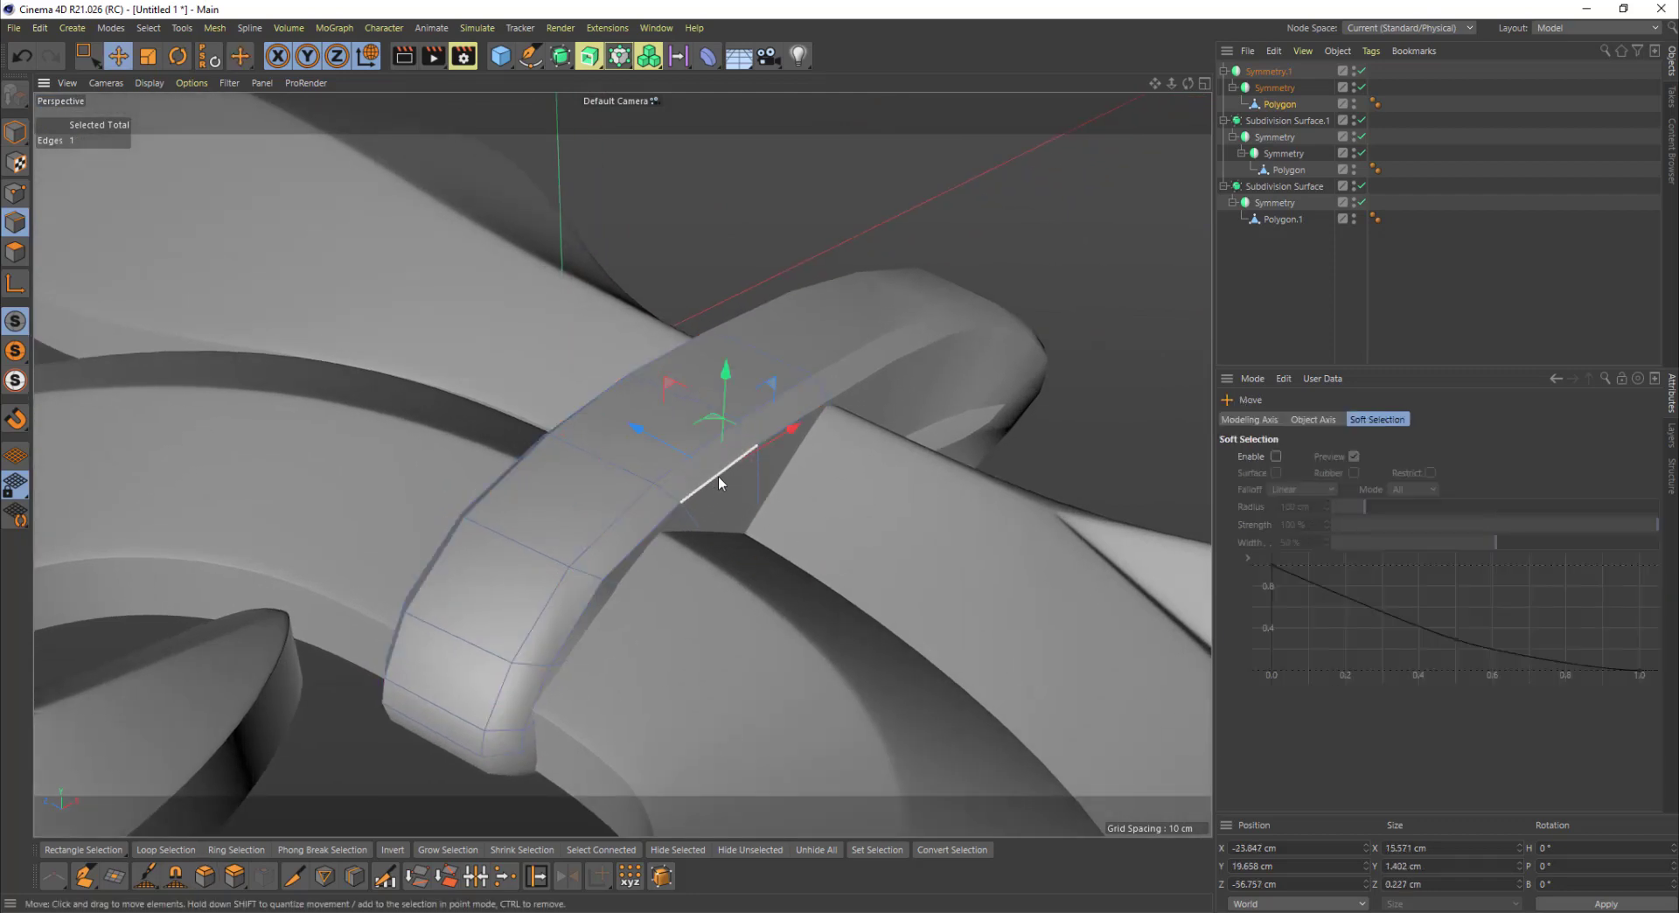
double_click(717, 476)
left_click_drag(506, 506, 564, 592, "alt")
double_click(454, 479, "shift")
right_click_drag(668, 529, 722, 530, "alt")
key("m")
key("s")
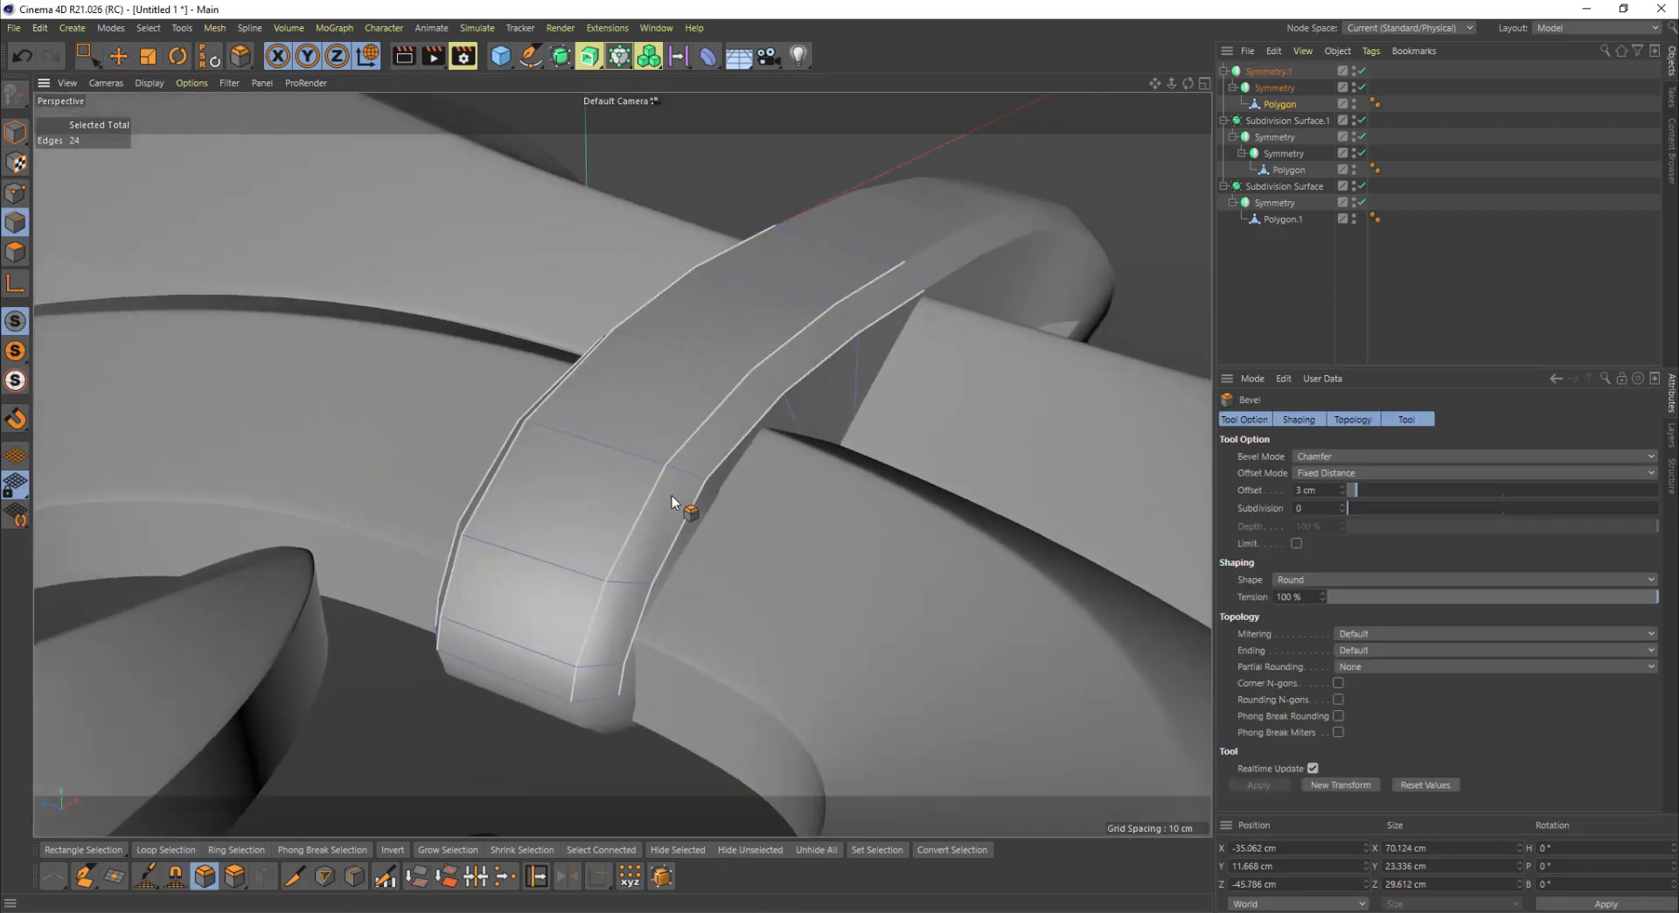
left_click_drag(672, 500, 688, 432, "alt")
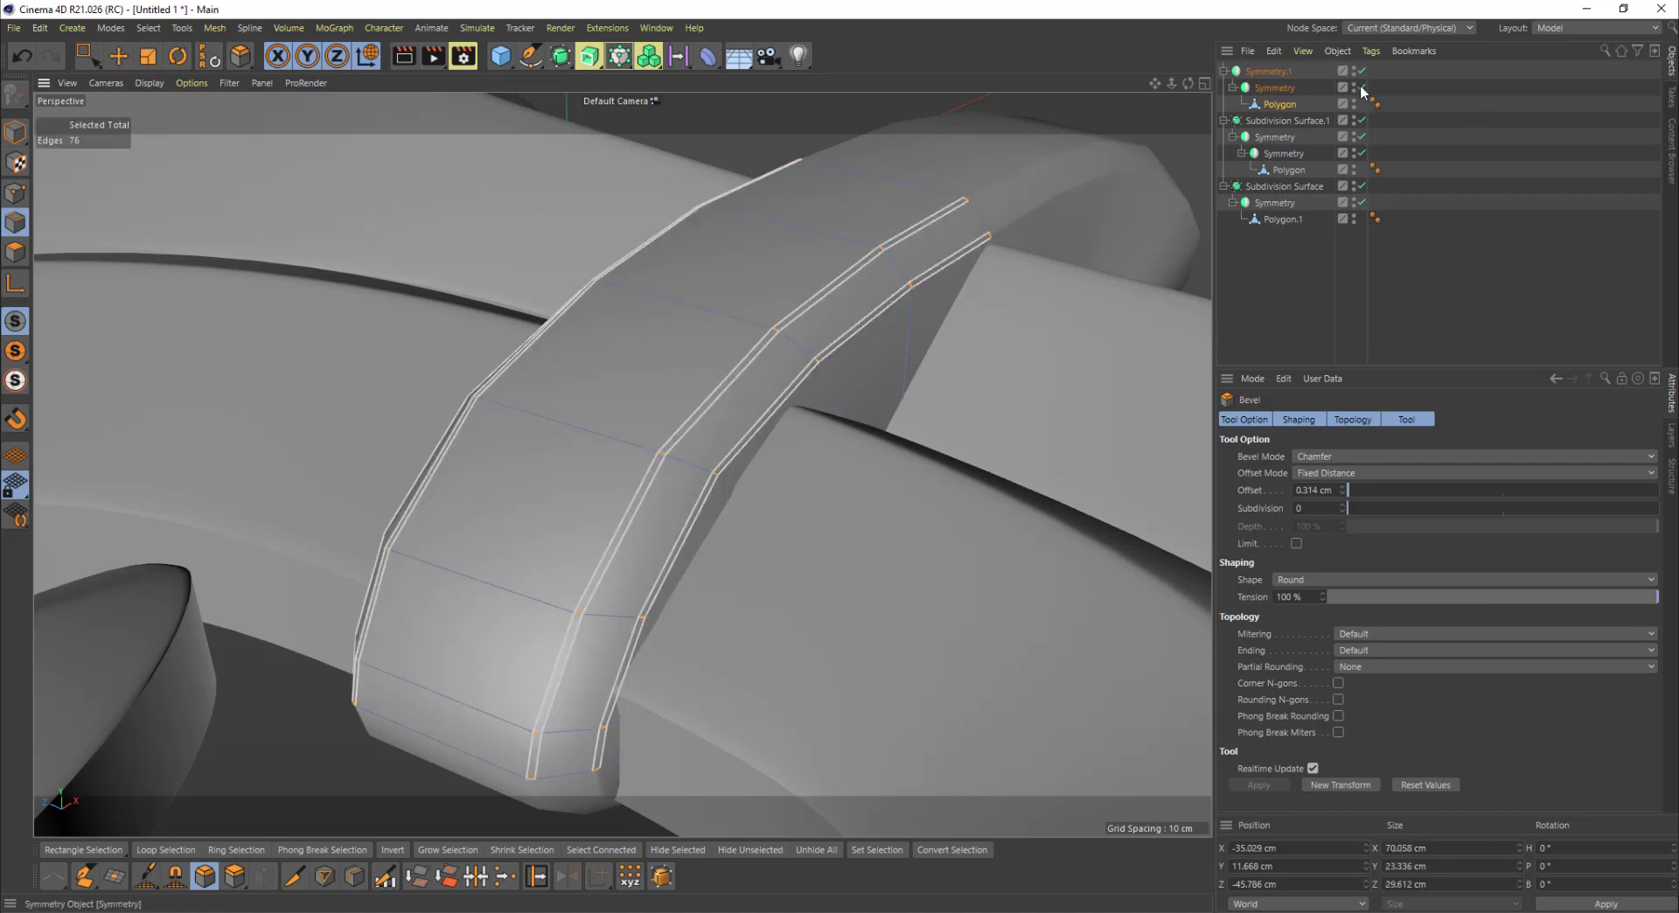
Step: Wrap the band's outer symmetry in a Subdivision Surface, return to object mode and clear the selection
left_click(1276, 71)
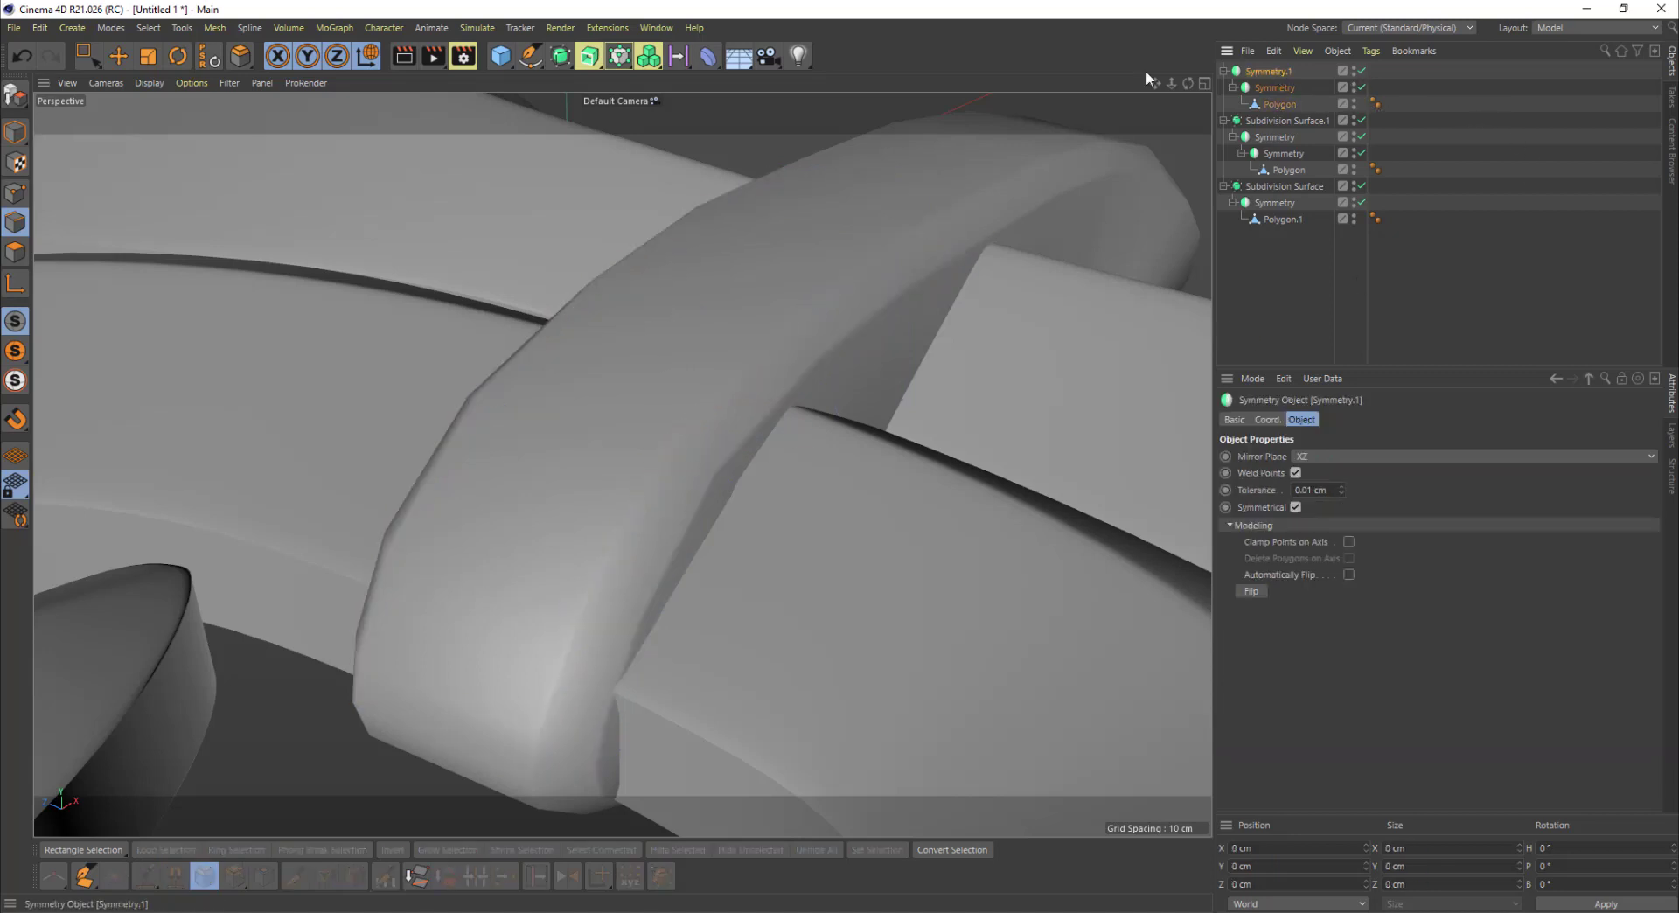
left_click(561, 55, "alt")
left_click_drag(710, 261, 727, 381, "alt")
right_click_drag(728, 381, 669, 441, "alt")
left_click_drag(669, 441, 539, 455, "alt")
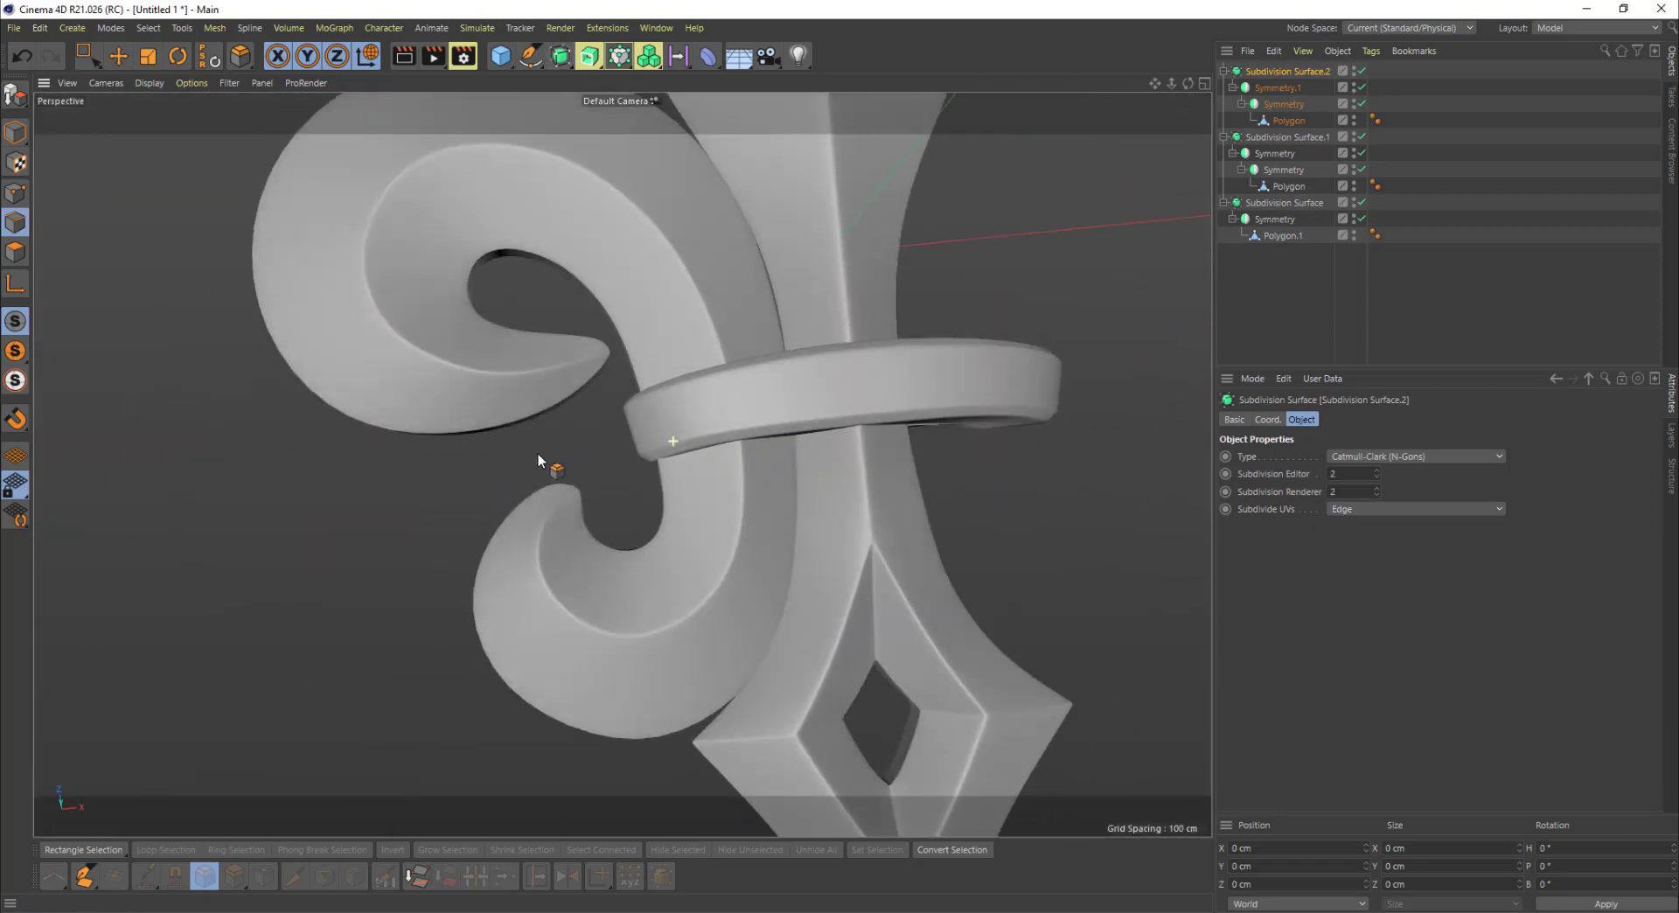
left_click(15, 132)
key("e")
left_click_drag(952, 278, 742, 365, "alt")
left_click(1116, 459)
right_click_drag(1116, 459, 995, 485, "alt")
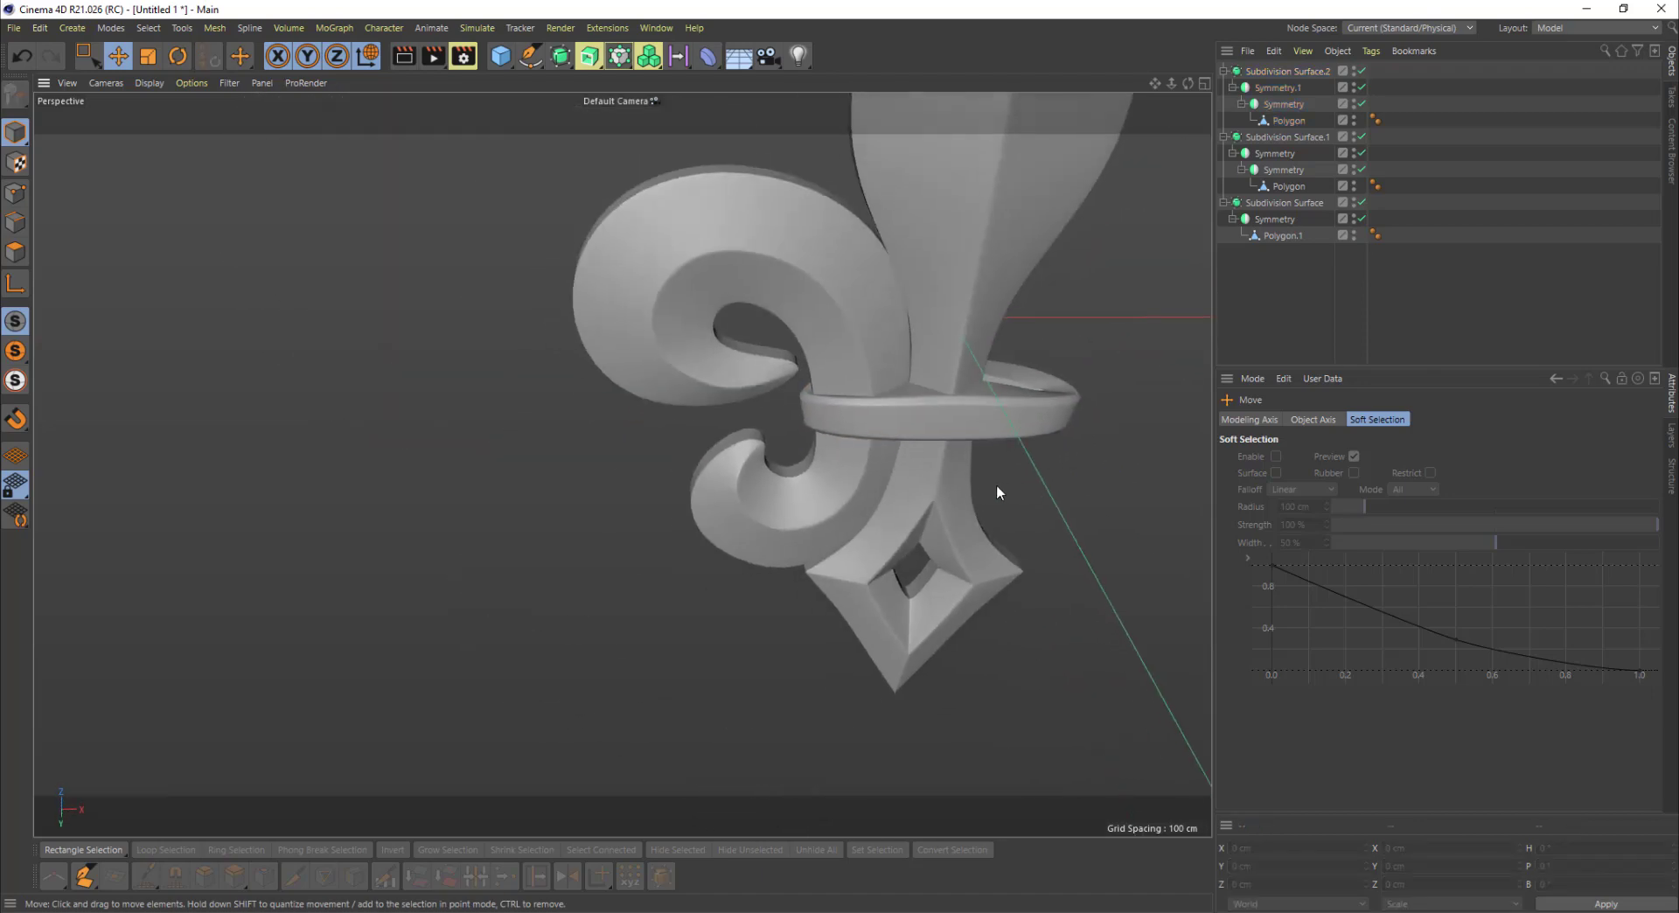
Step: Add a Symmetry object and nest the curled leaf's Subdivision Surface in it to mirror the leaf to the opposite side
middle_click_drag(960, 501, 701, 609, "alt")
left_click_drag(700, 608, 654, 507, "alt")
left_click(622, 439)
middle_click_drag(733, 524, 831, 598, "alt")
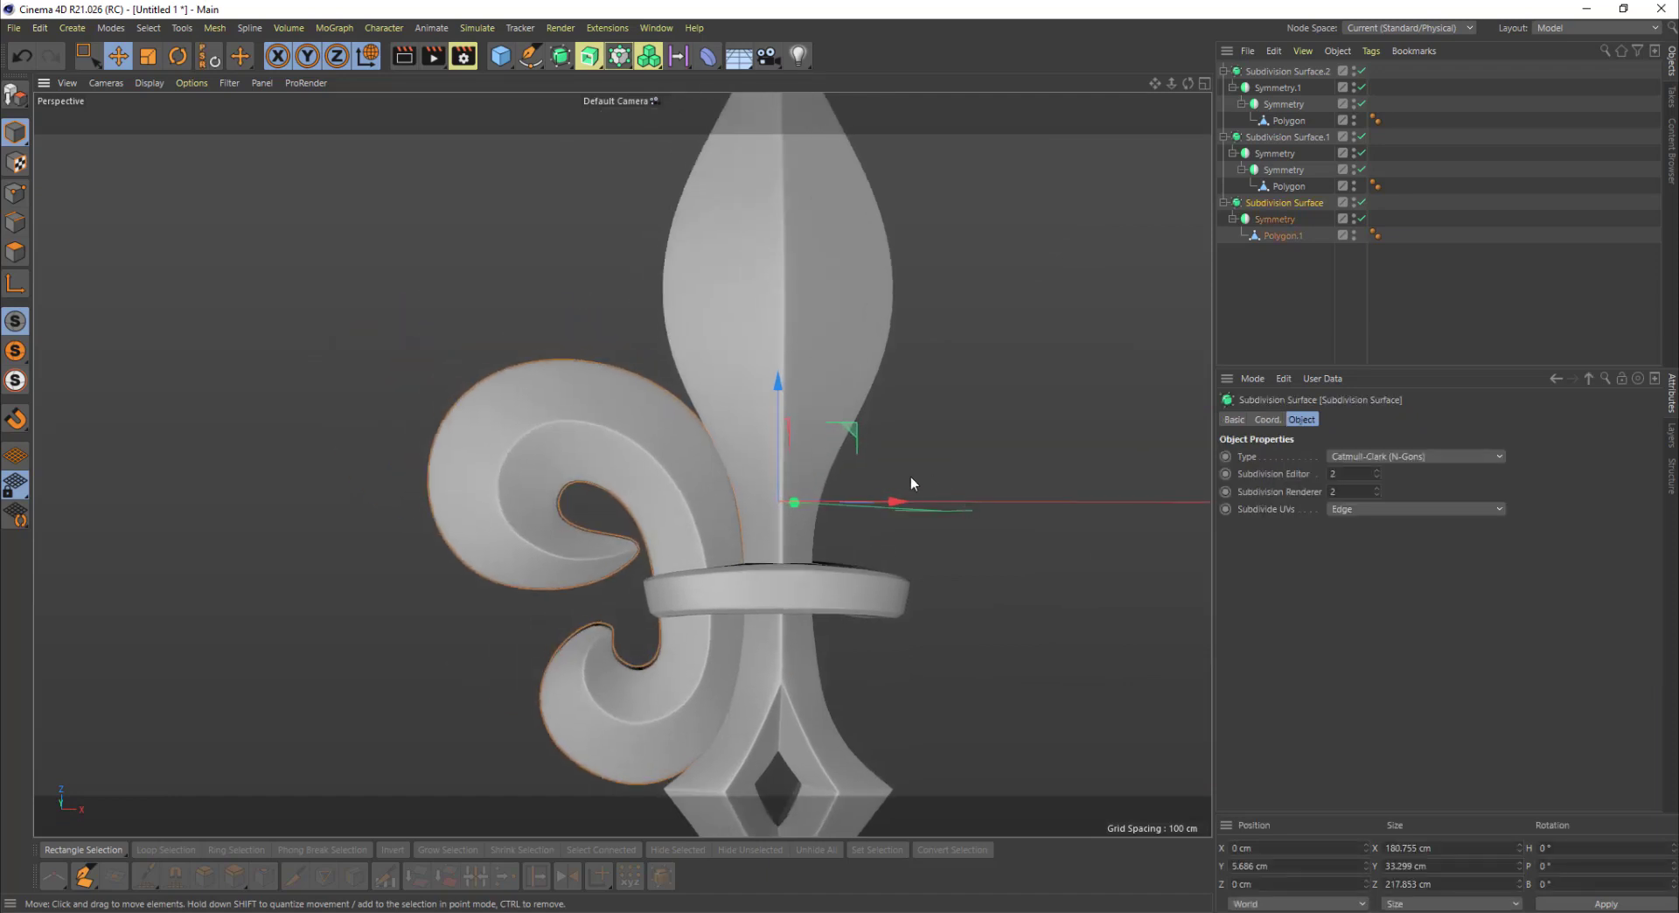
left_click(561, 56)
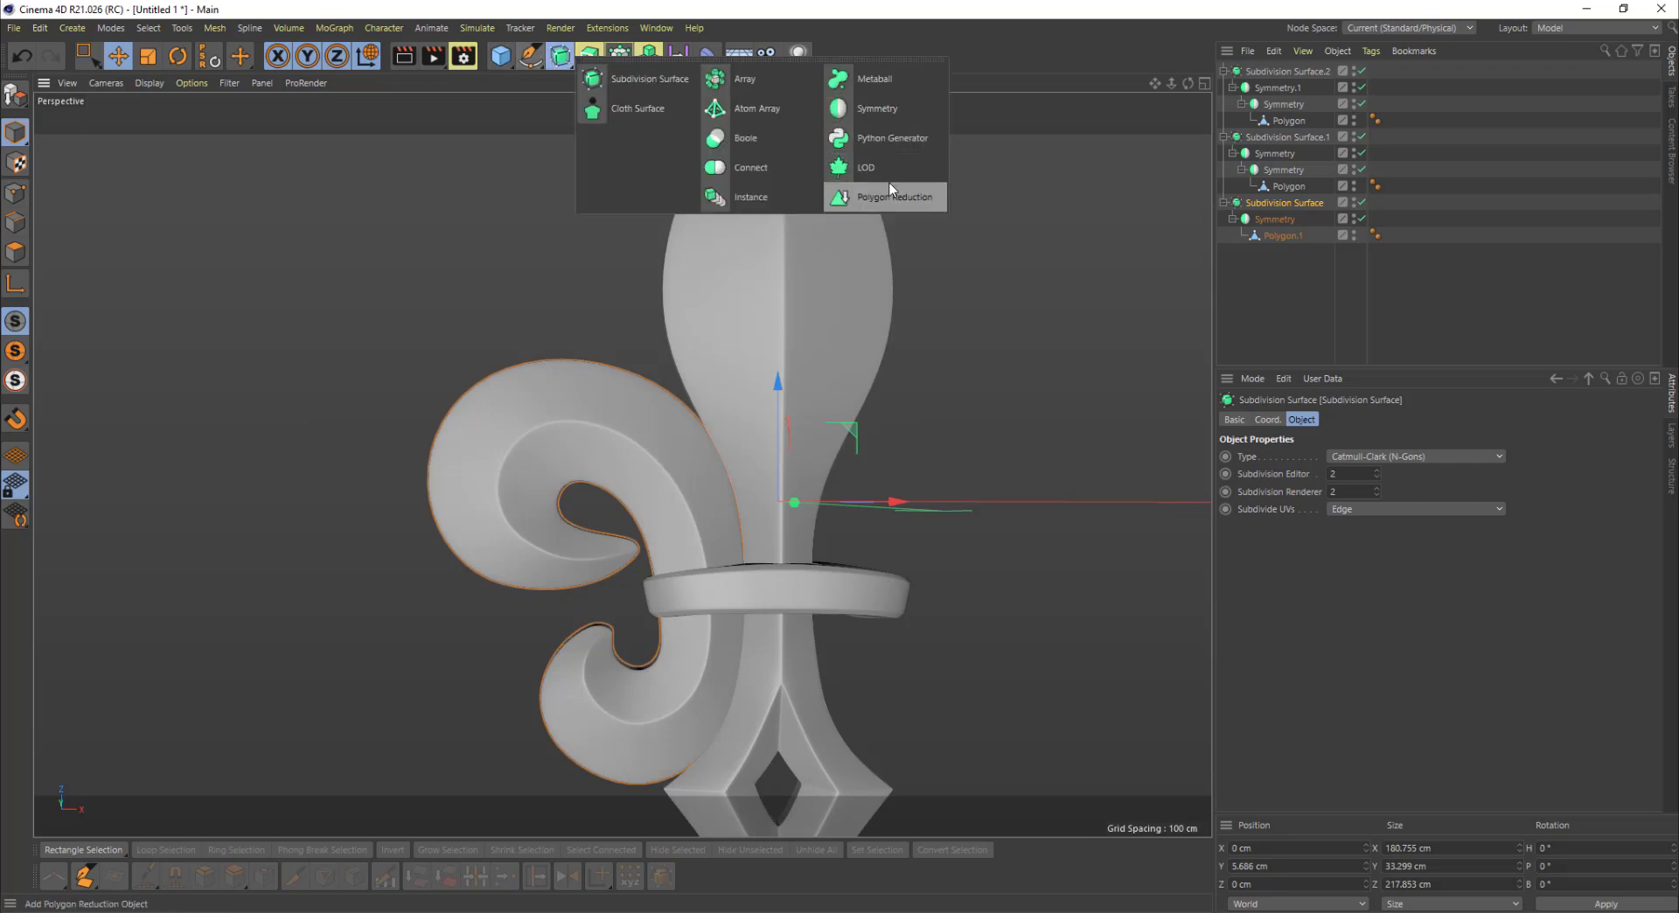
left_click(866, 103)
left_click_drag(1288, 221, 1262, 73)
left_click(1015, 287)
mouse_move(1015, 287)
left_mouse_down("alt")
mouse_move(953, 312)
mouse_move(895, 429)
mouse_move(922, 551)
mouse_move(909, 245)
mouse_move(862, 144)
mouse_move(878, 365)
mouse_move(962, 406)
left_mouse_up("alt")
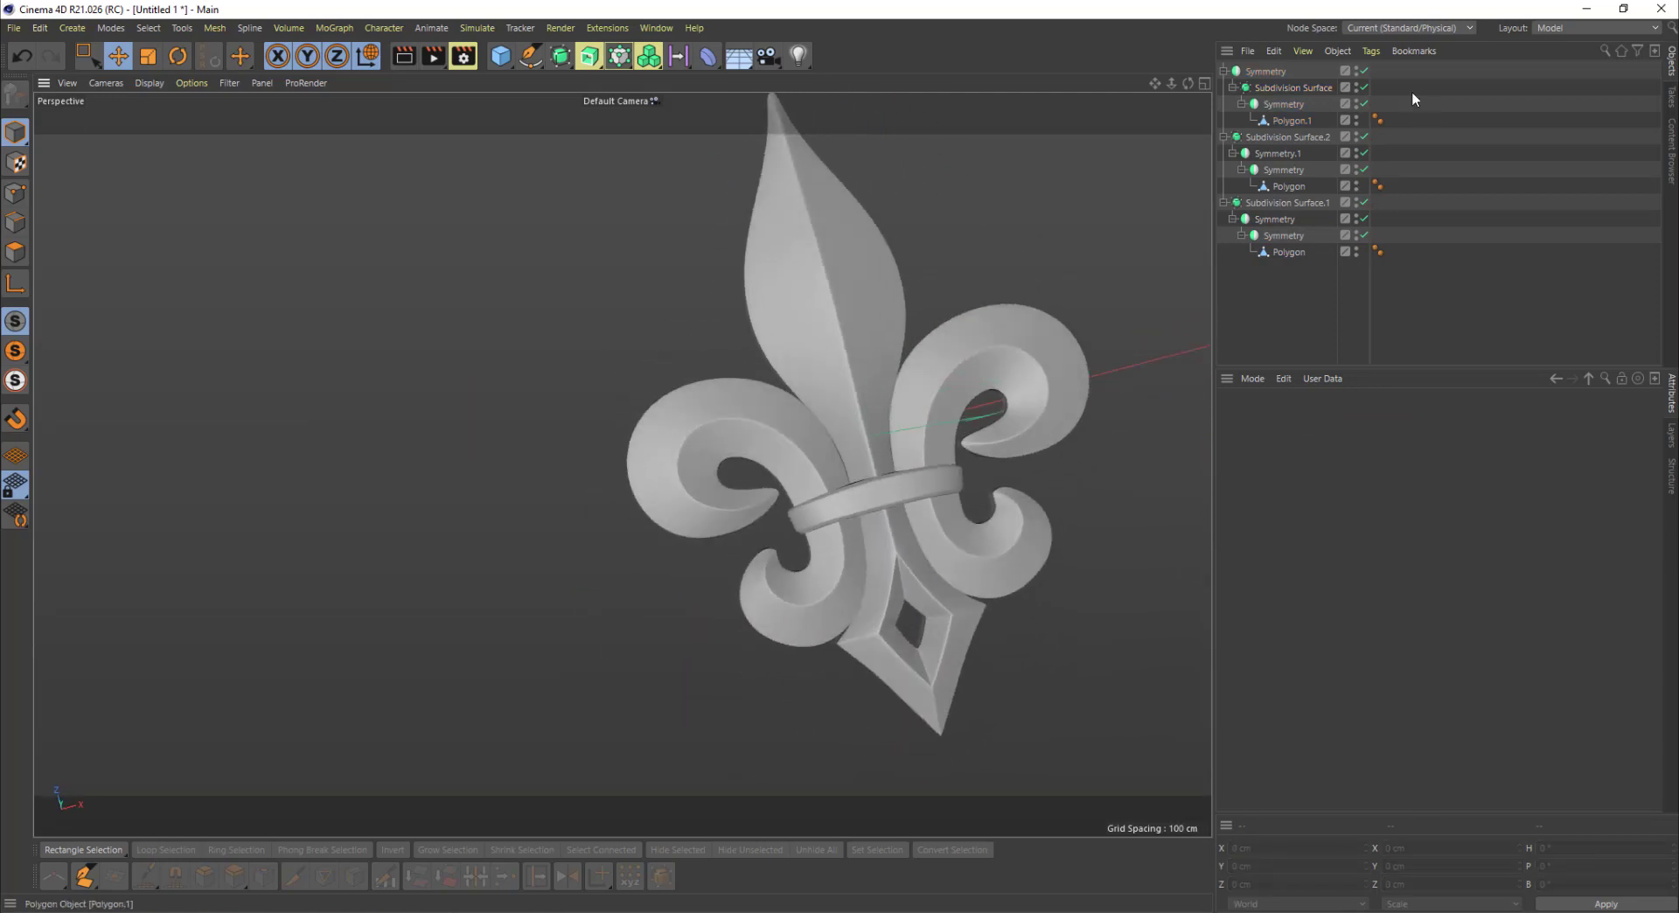
Step: Group all the ornament's objects under a null and rename it "ornament"
left_click(1268, 76)
left_click(1282, 254, "shift")
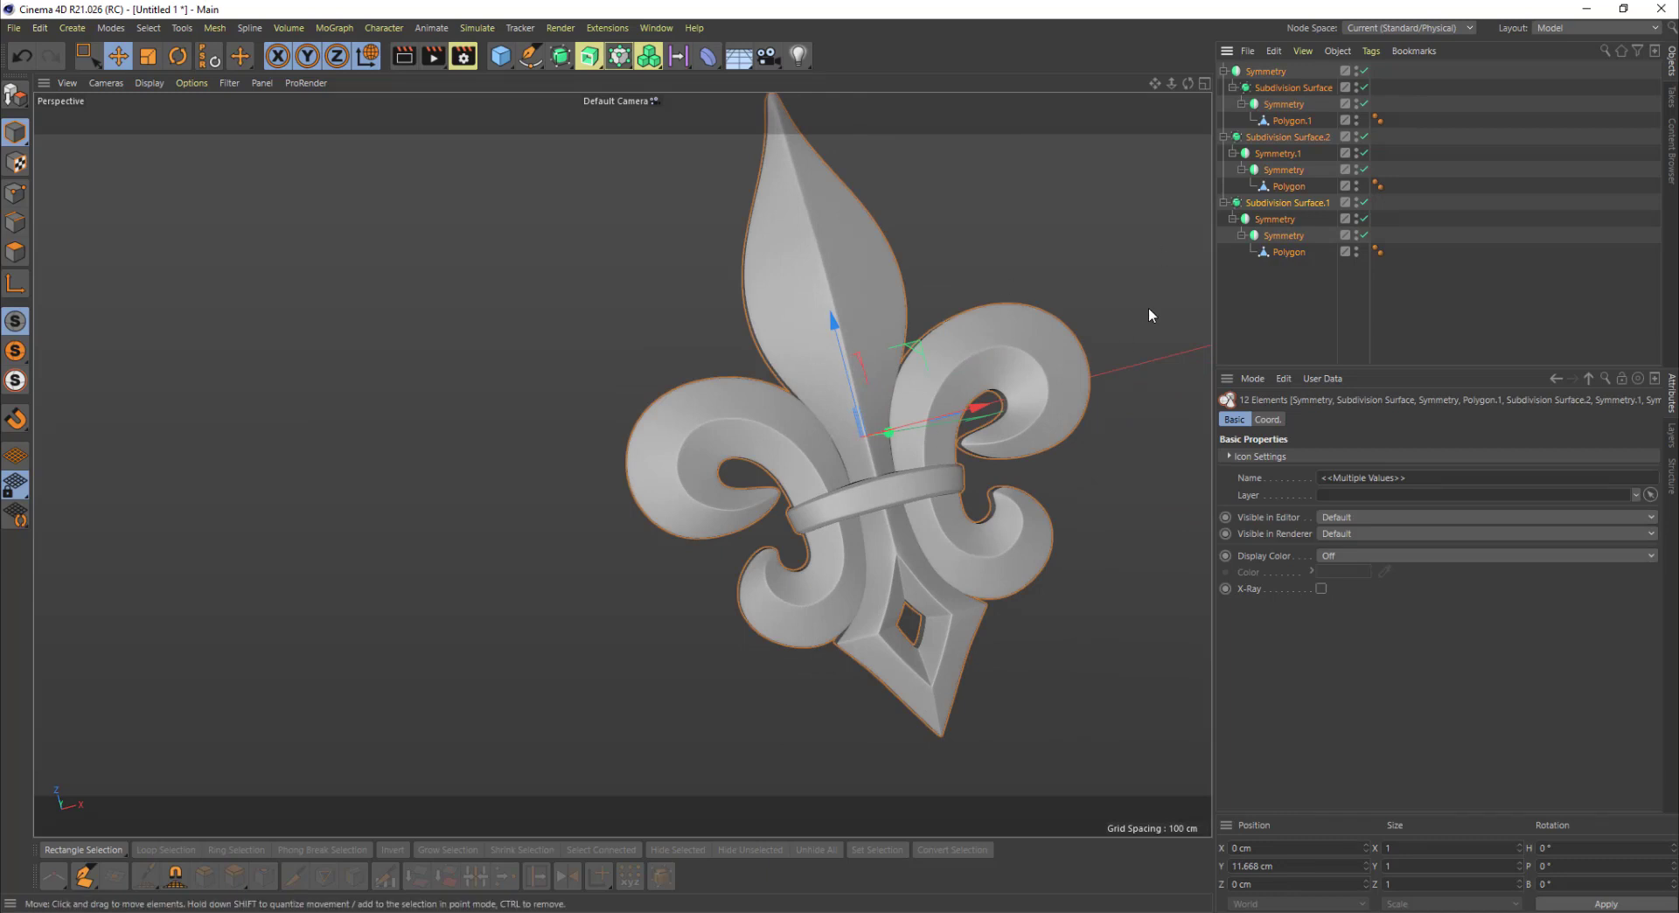
key("alt+g")
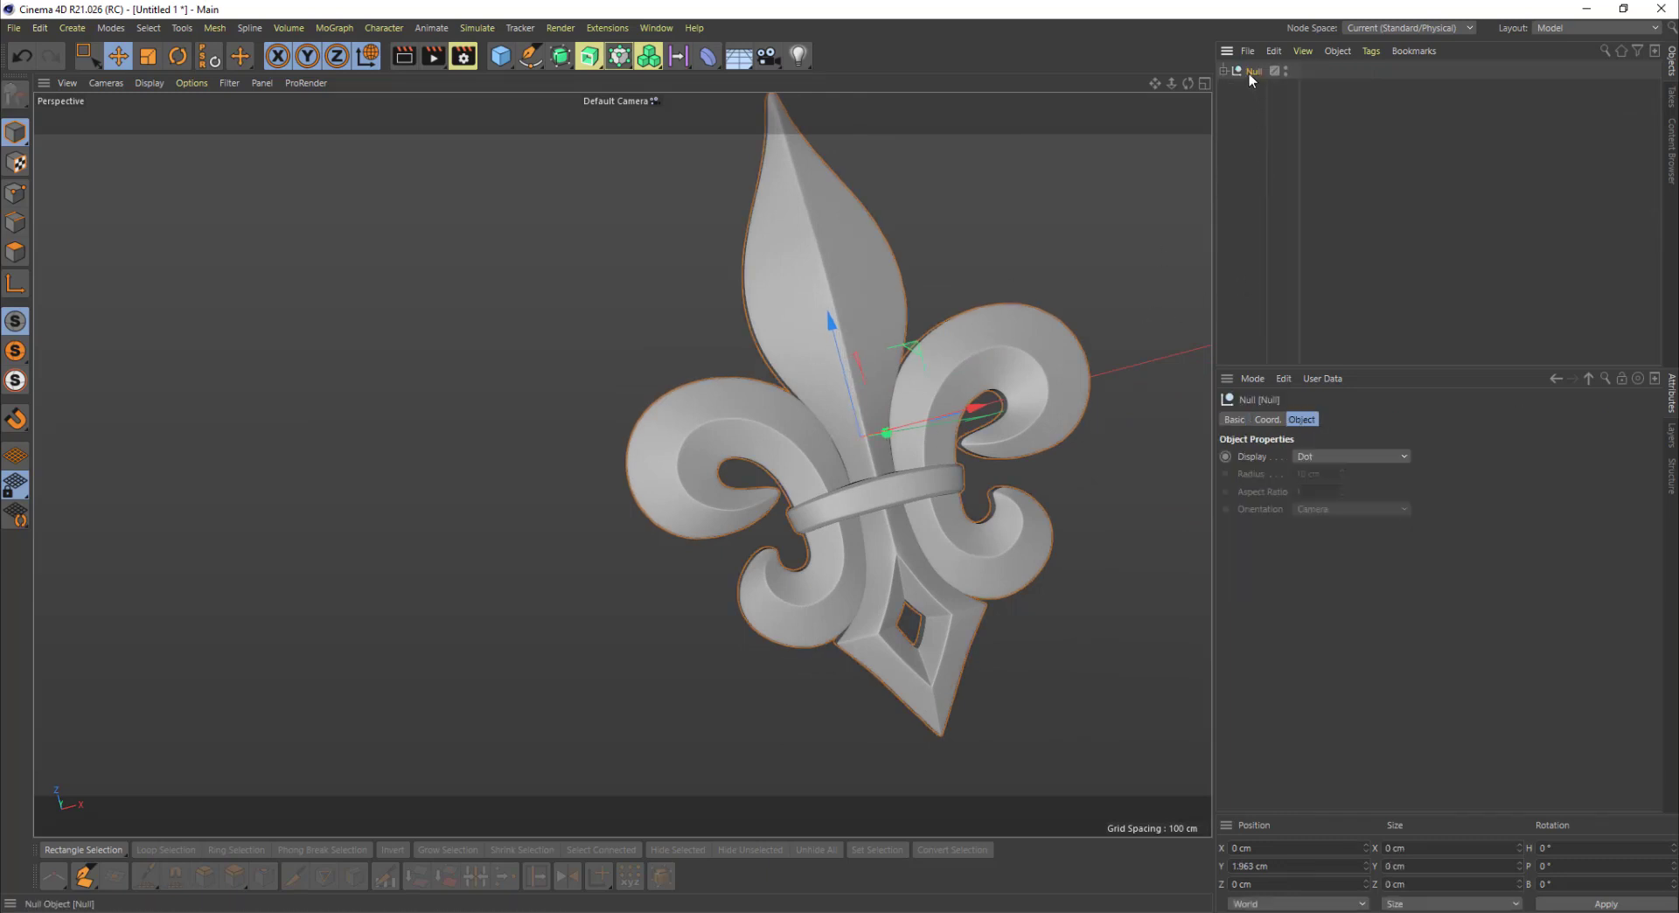
double_click(1251, 72)
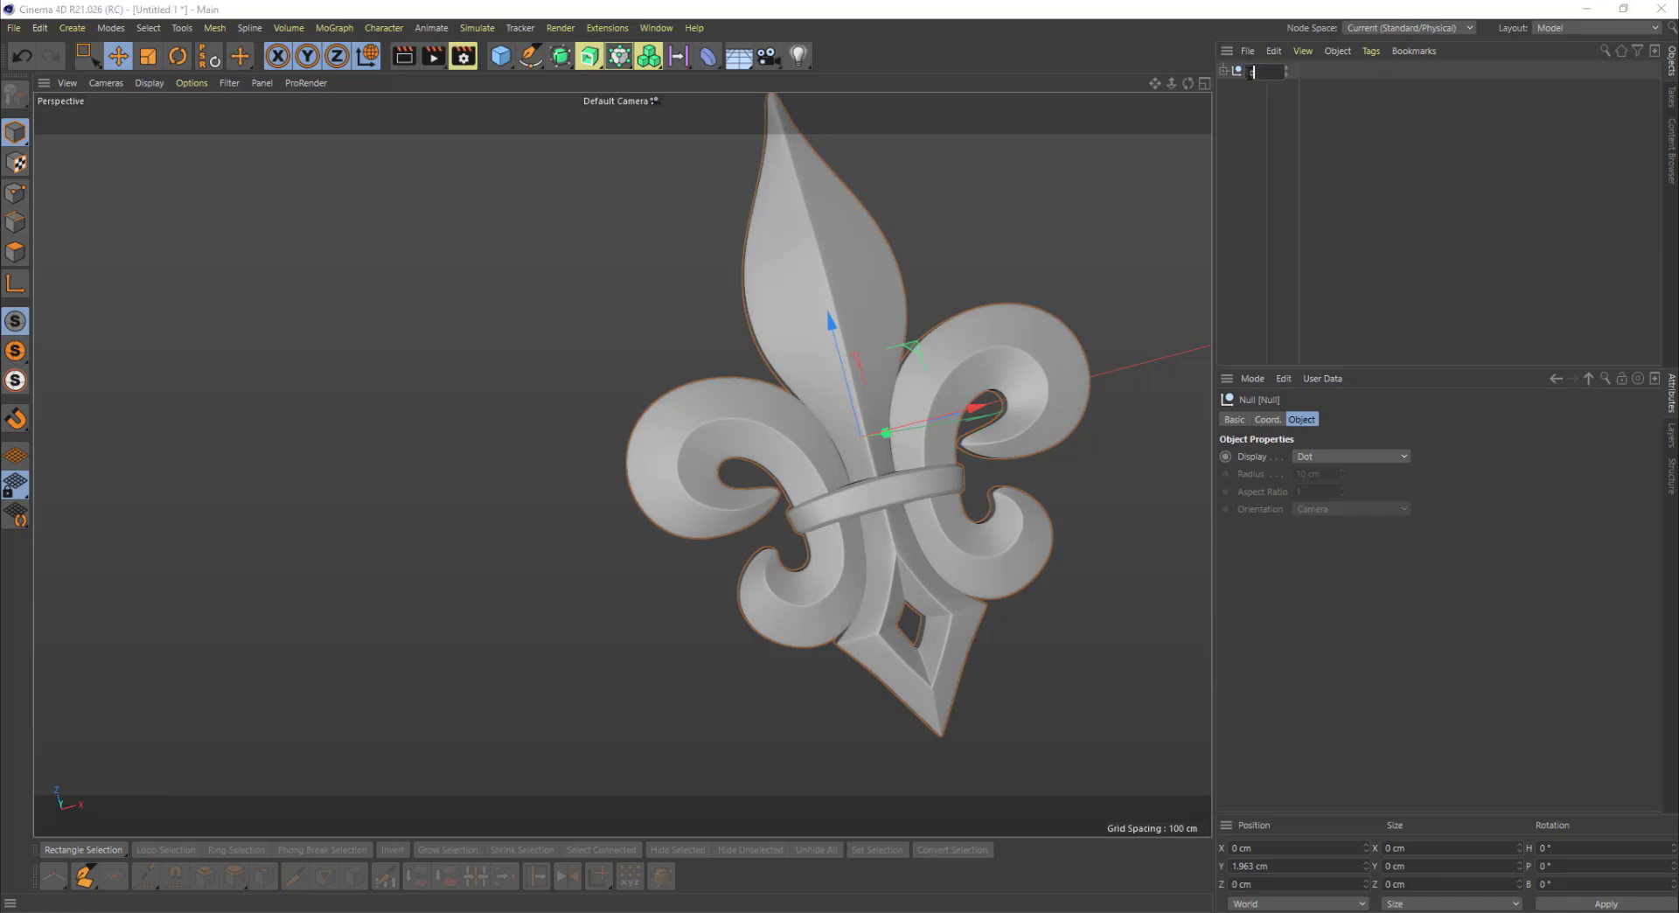
type("ornament")
key("Return")
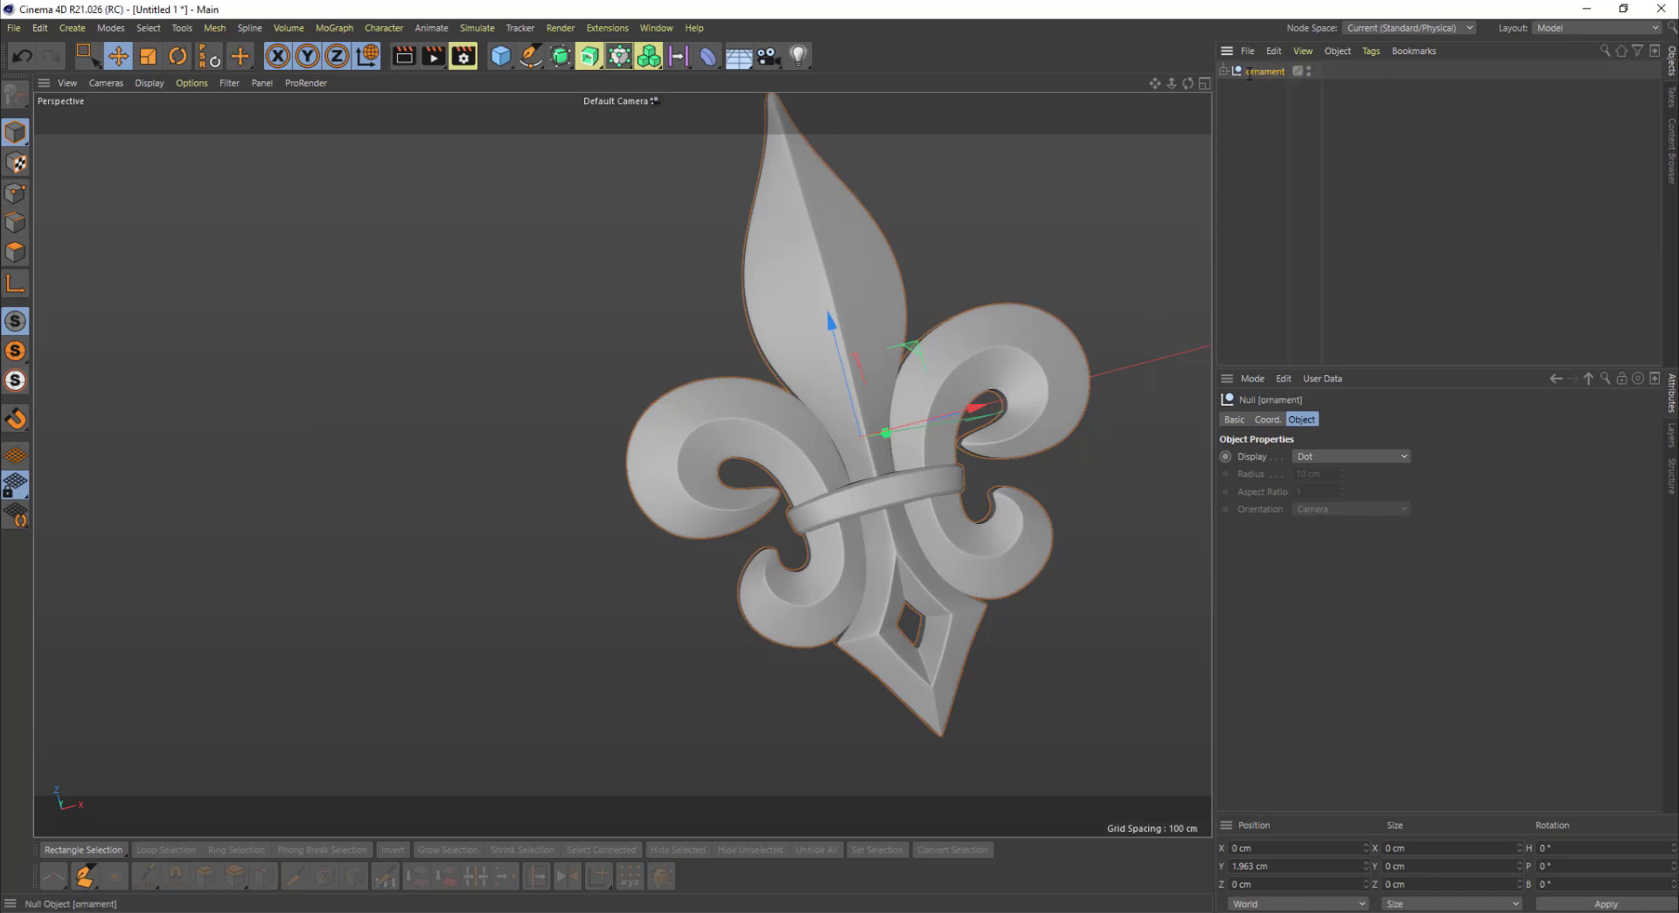
Step: Move the curled leaf's inner symmetry out of its Subdivision Surface and delete the emptied Subdivision Surface
left_click(1224, 70)
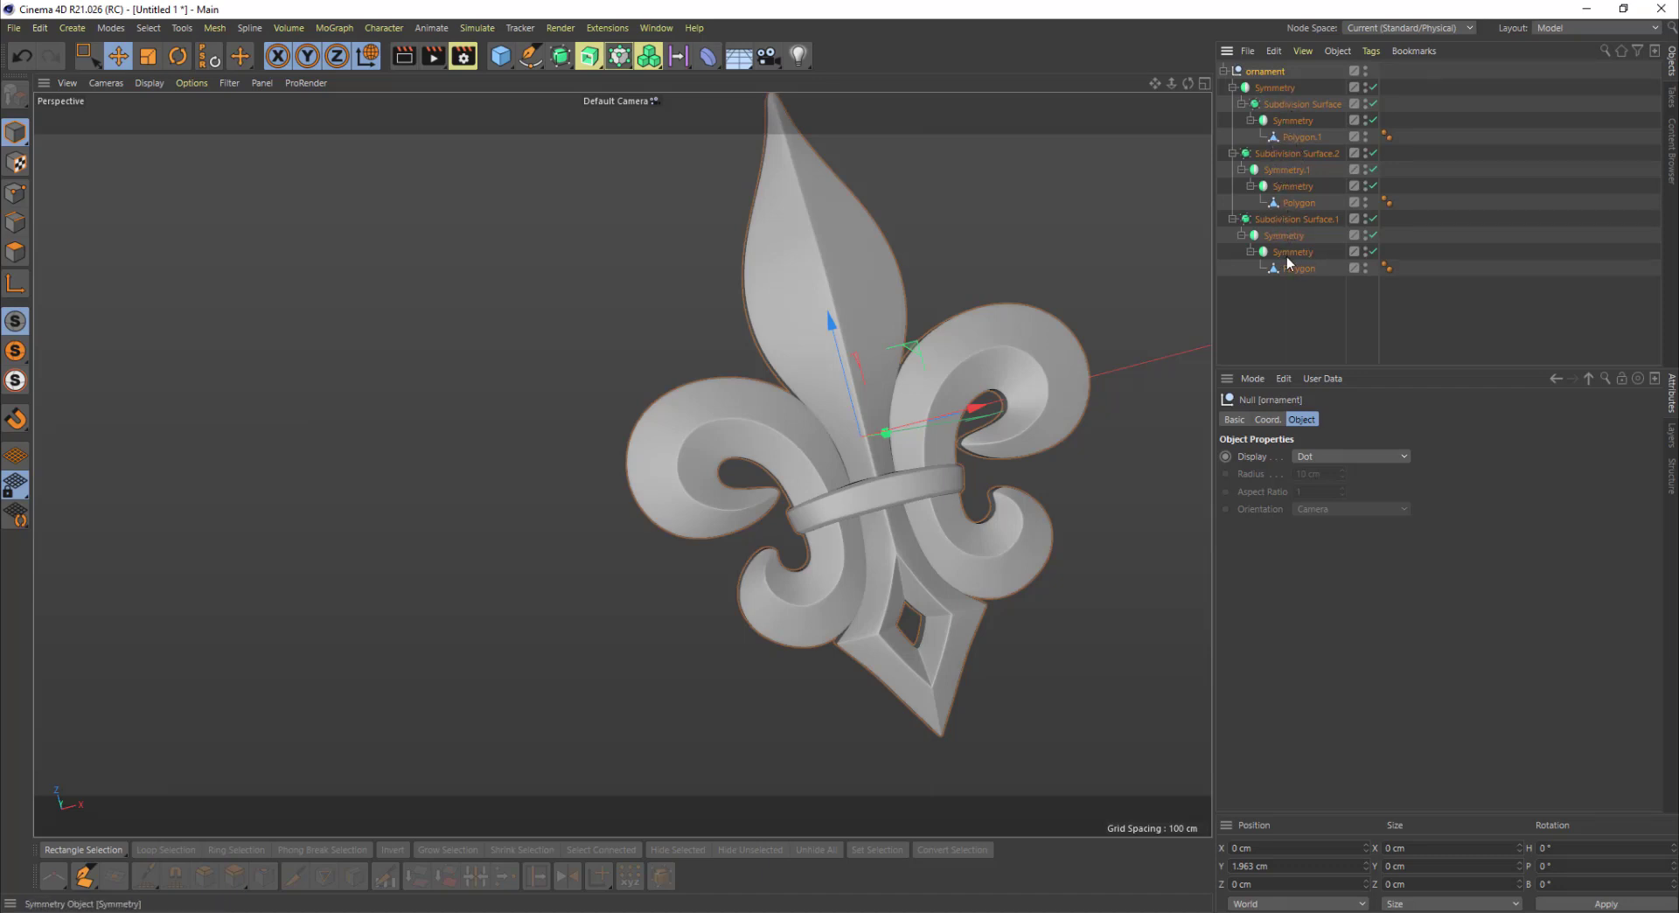
left_click(1292, 122)
left_click_drag(1290, 116, 1282, 93)
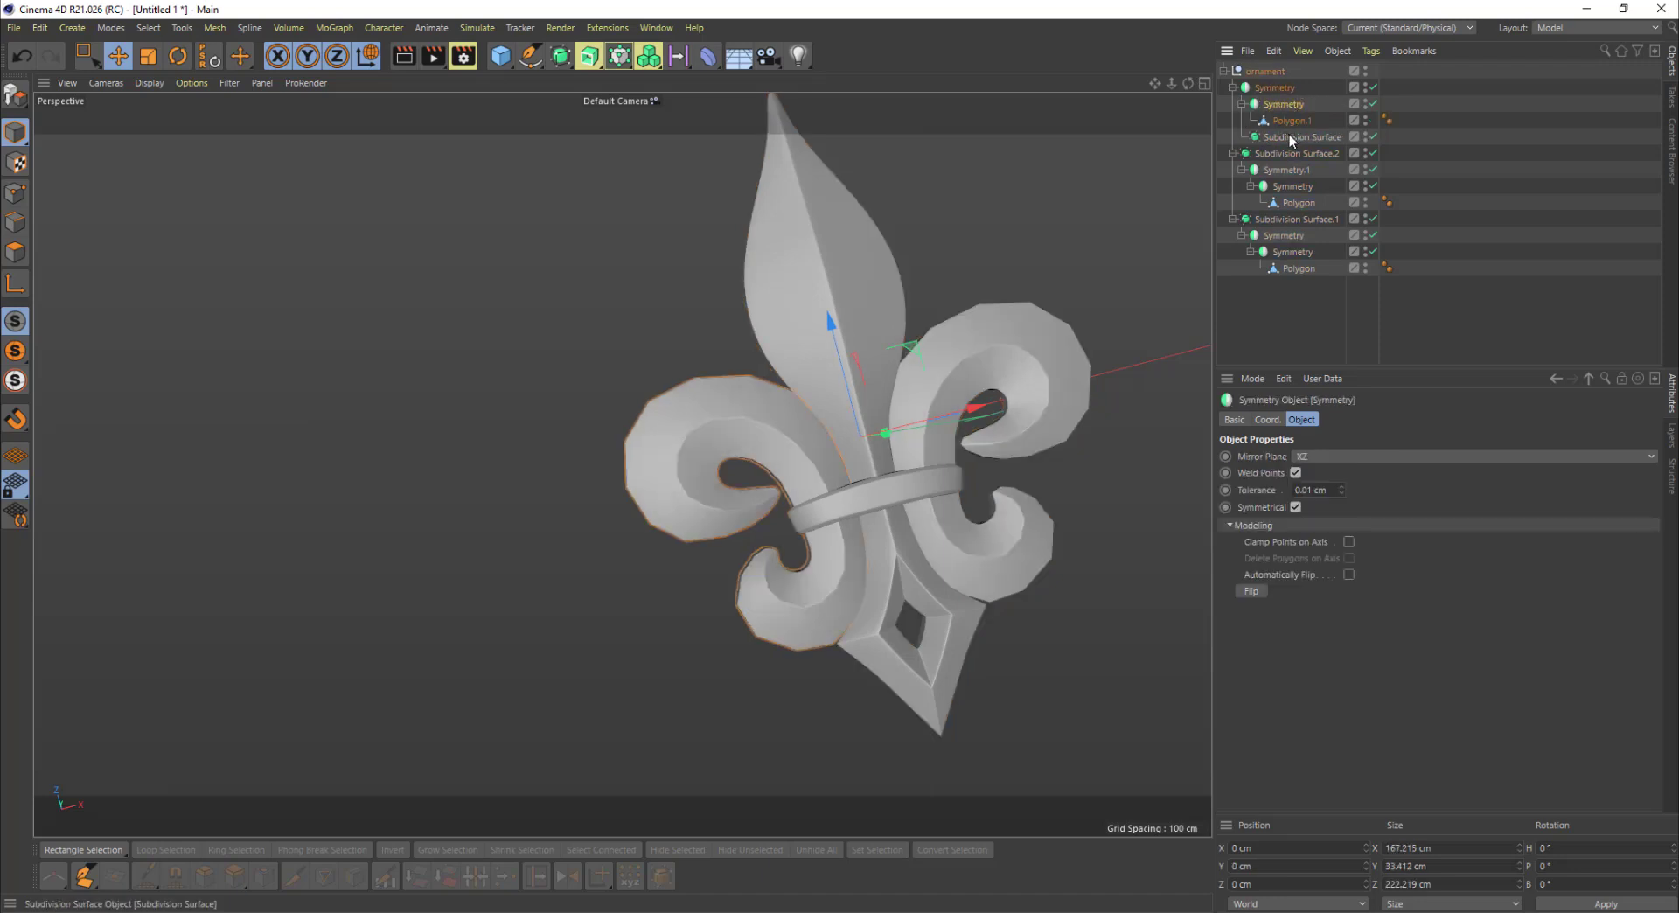
left_click(1290, 135)
key("Delete")
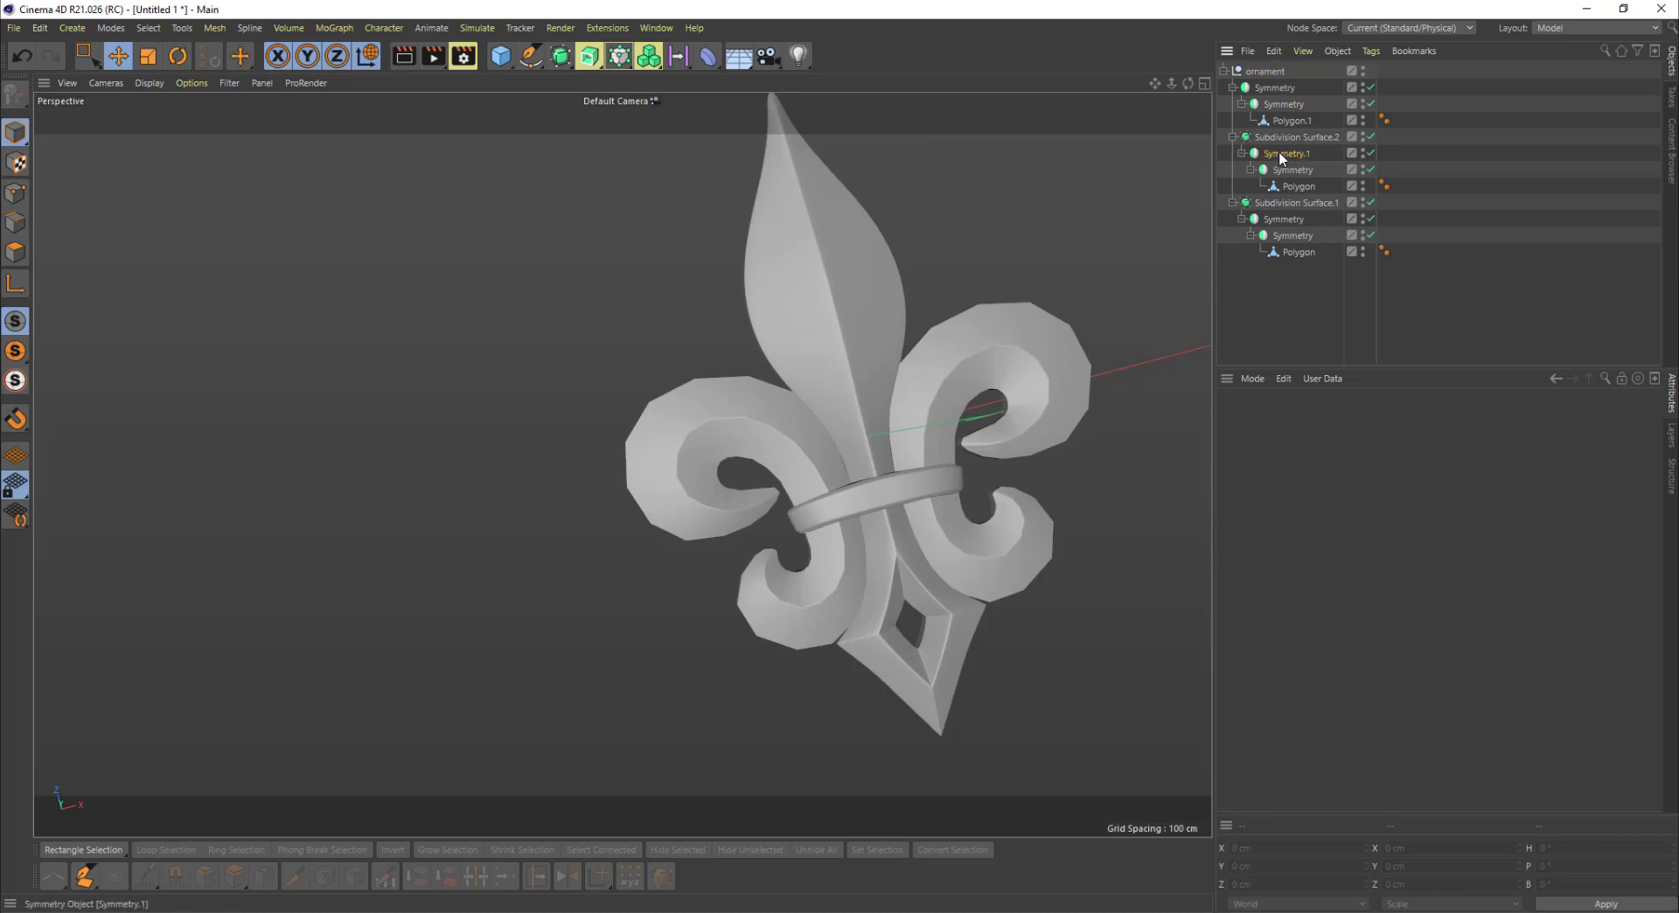
Step: Move the band's symmetry out of its Subdivision Surface and delete the emptied generator
left_click_drag(1279, 150, 1276, 131)
left_click(1281, 186)
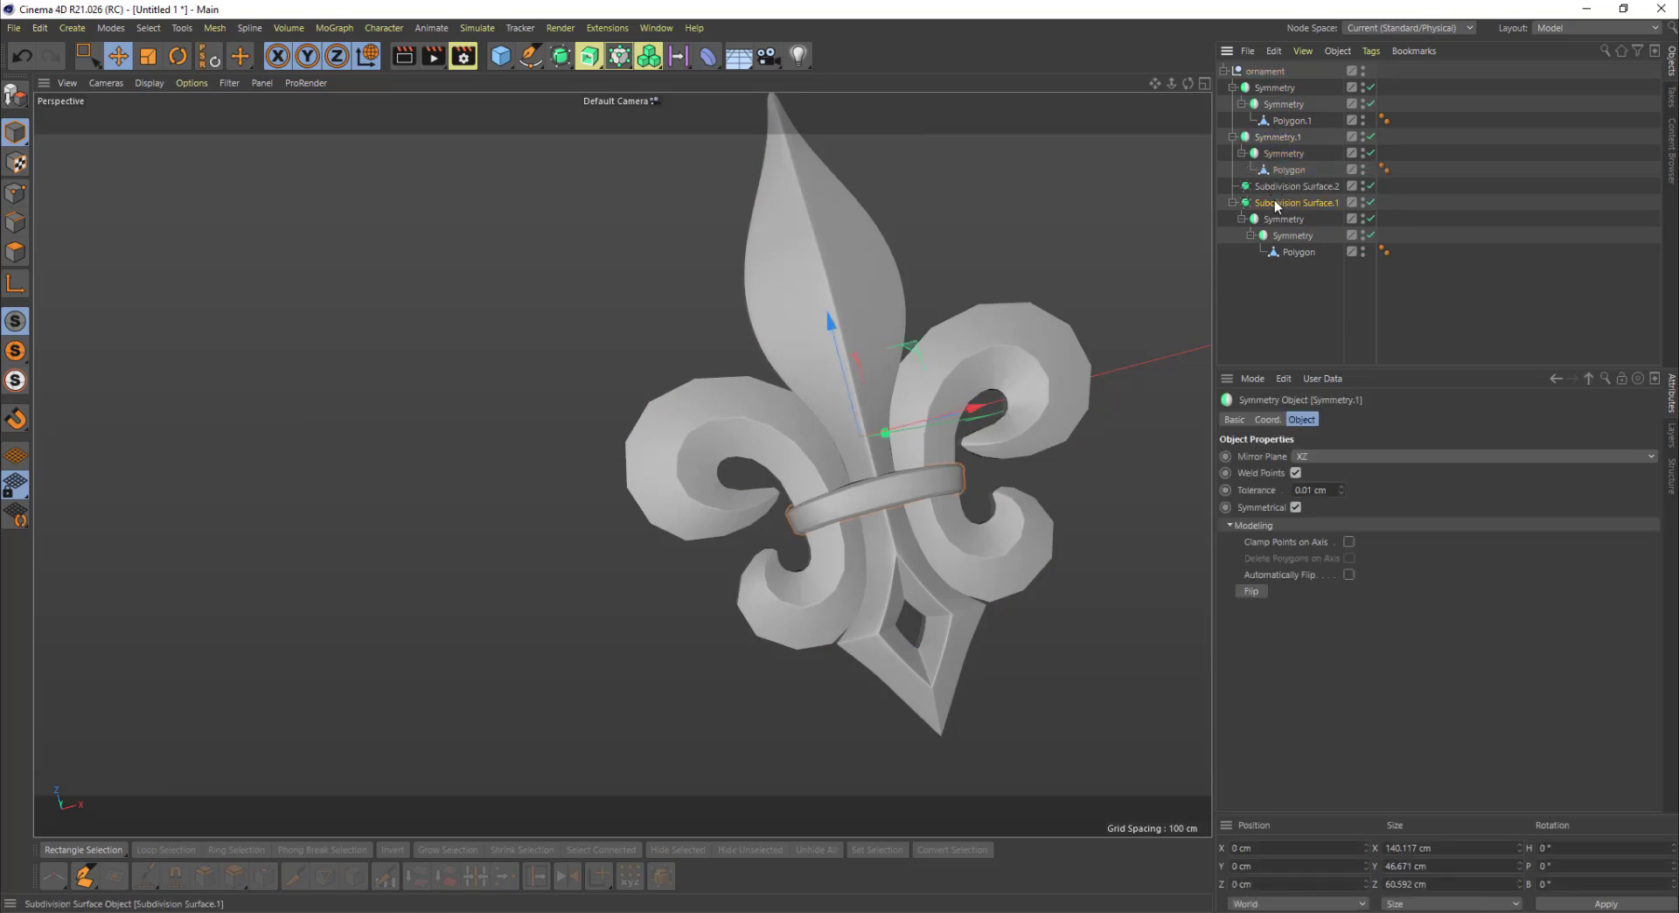
key("Delete")
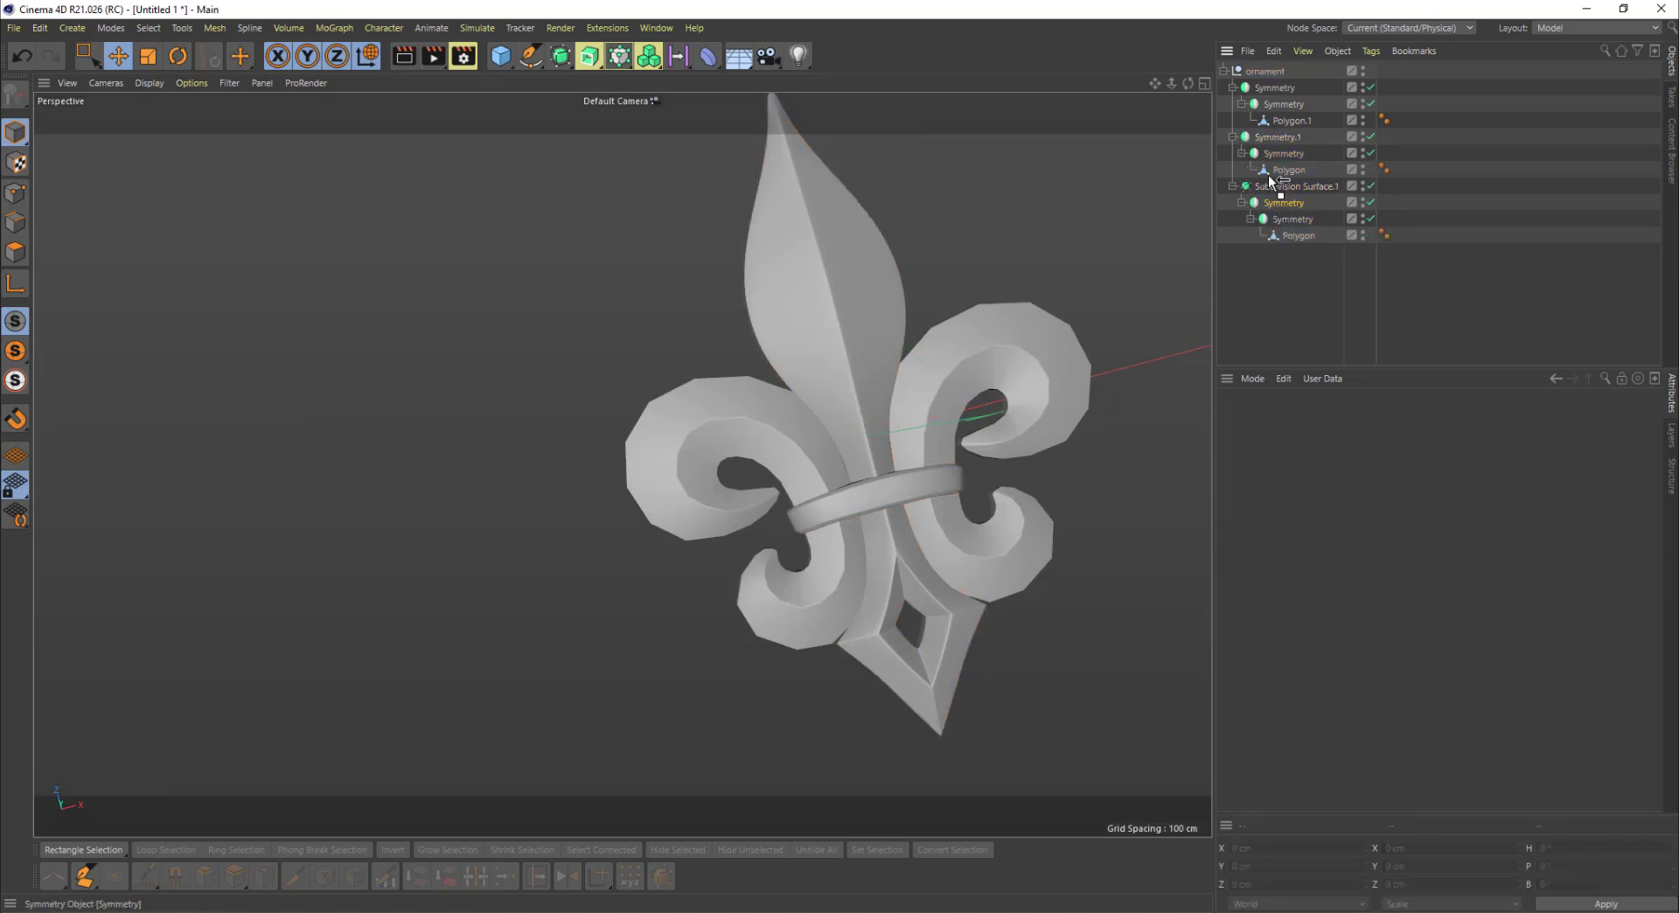
Step: Take the central leaf's symmetry out of the remaining Subdivision Surface and nest the whole ornament group under that generator
left_click_drag(1268, 179, 1268, 72)
left_click(1277, 234)
left_click(1251, 89)
left_click(1224, 88)
left_click(967, 245)
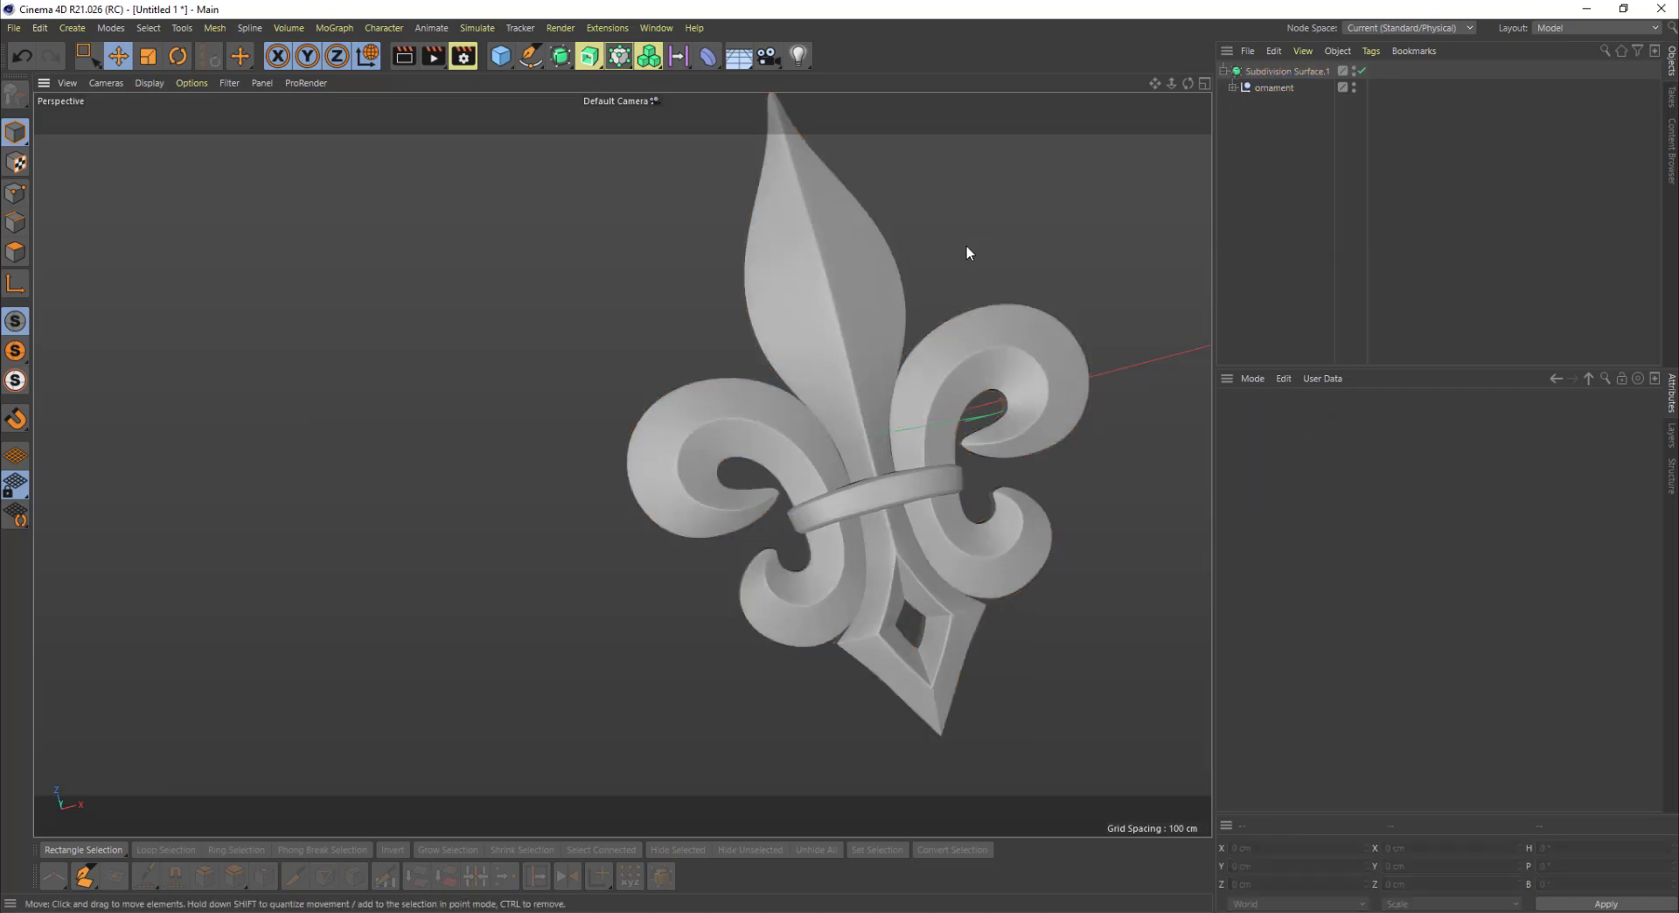
Step: Toggle the shared Subdivision Surface off and on to compare the ornament's smoothing, and inspect it from several angles
left_click(1361, 69)
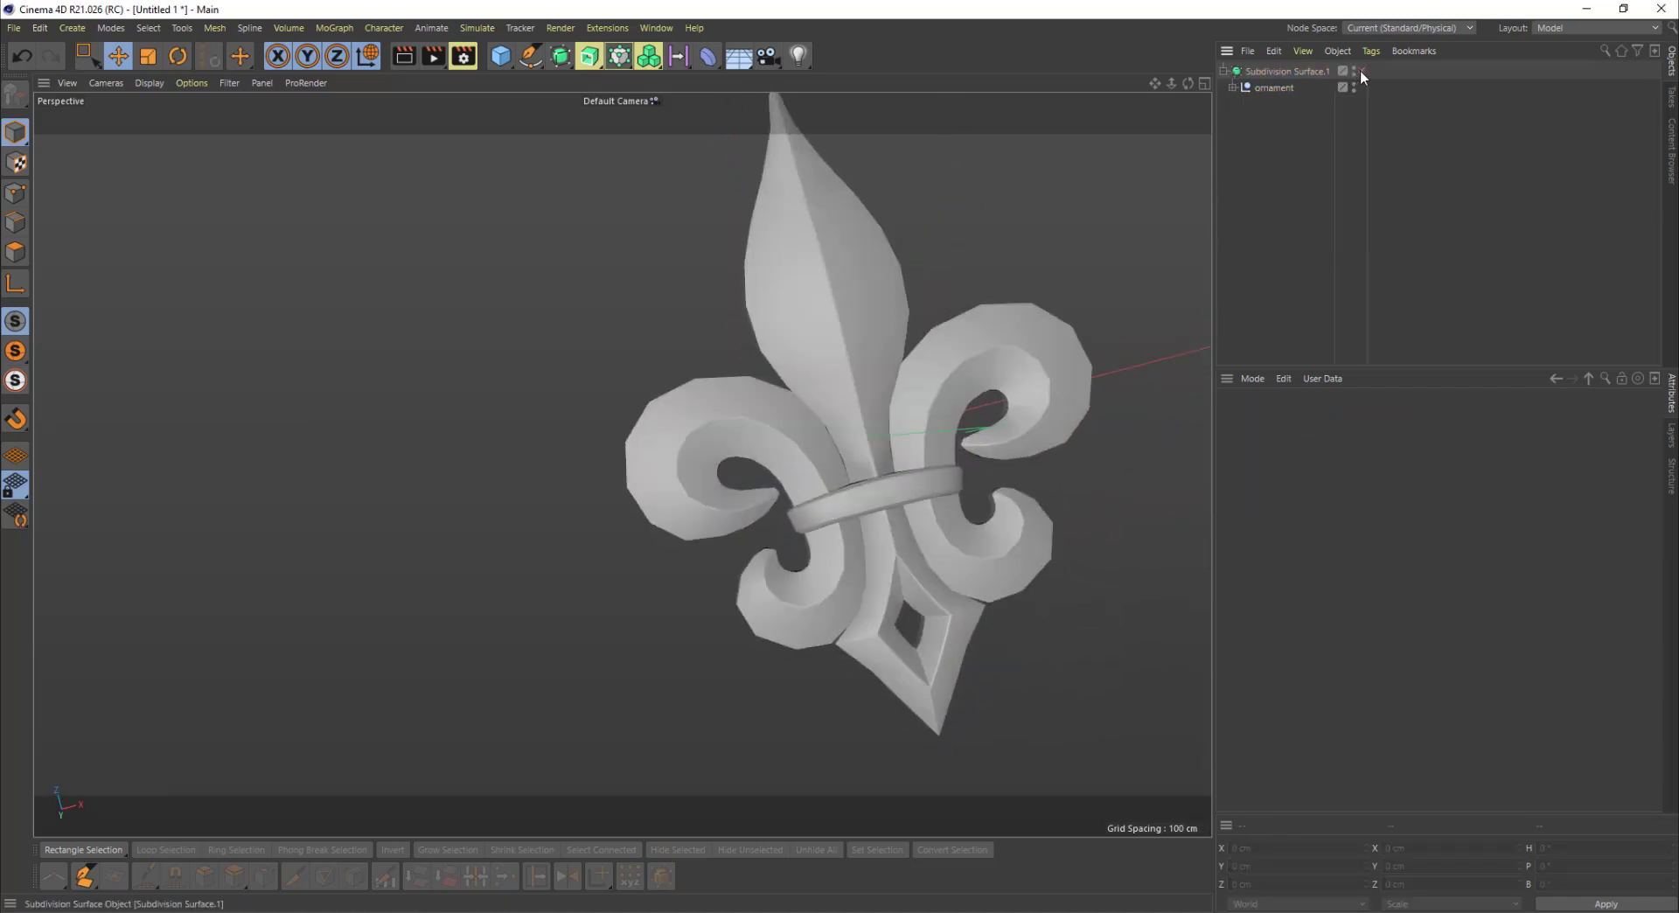
left_click(1360, 70)
left_click(1361, 70)
left_click(1361, 70)
left_click(1361, 70)
left_click(1361, 70)
left_click_drag(1137, 324, 920, 595, "alt")
left_click_drag(879, 363, 1148, 717, "alt")
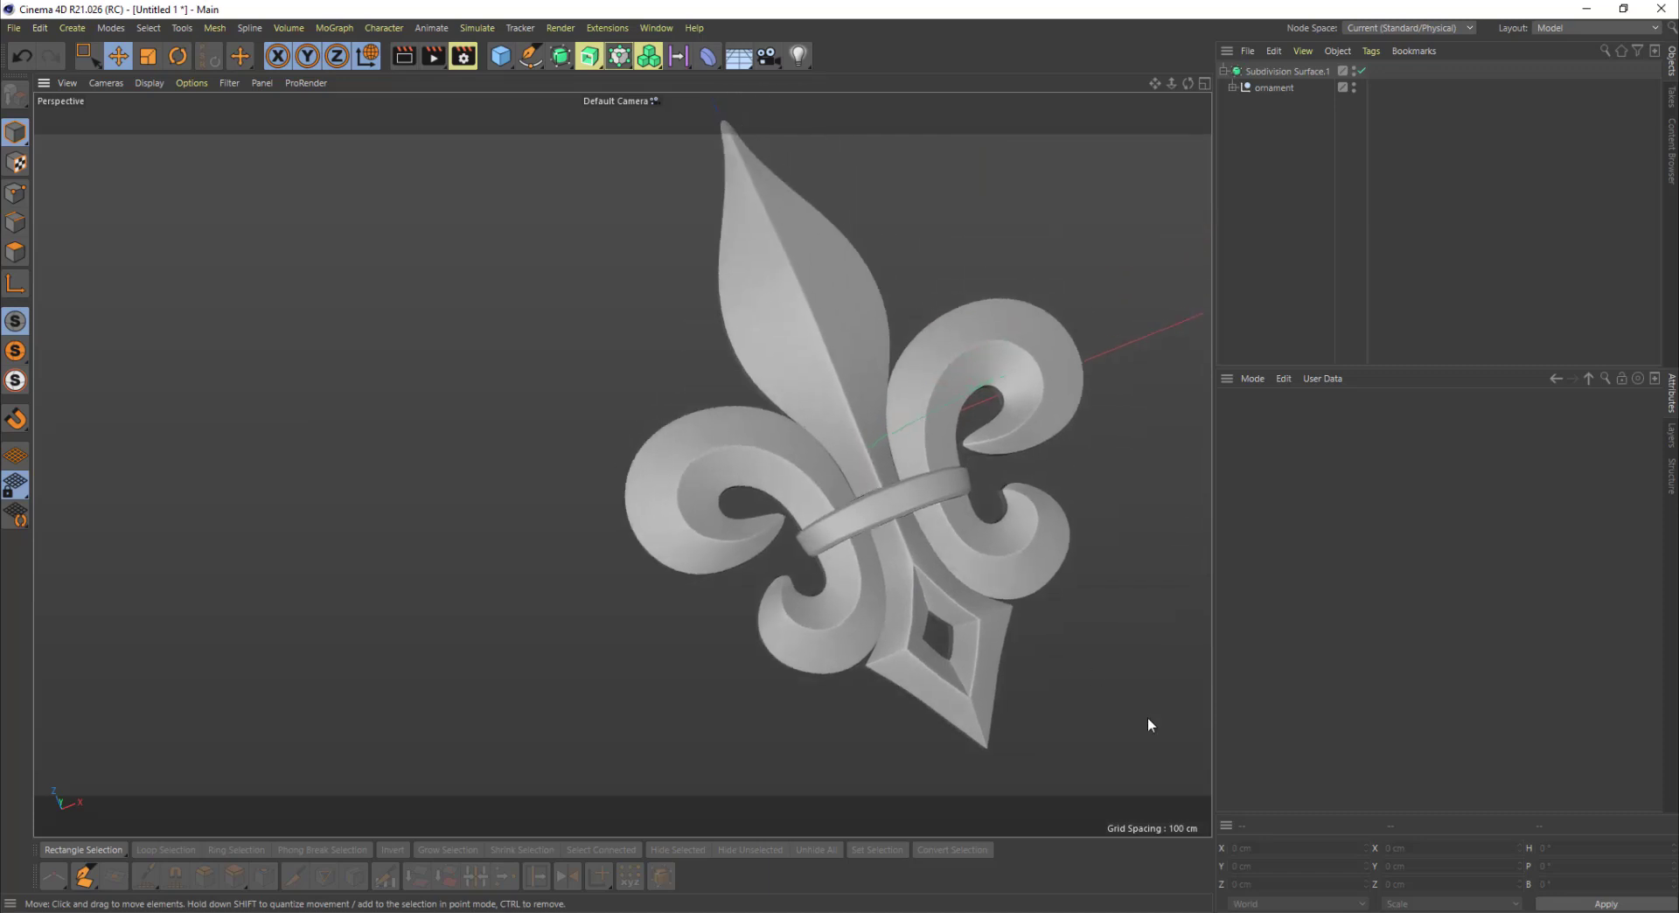